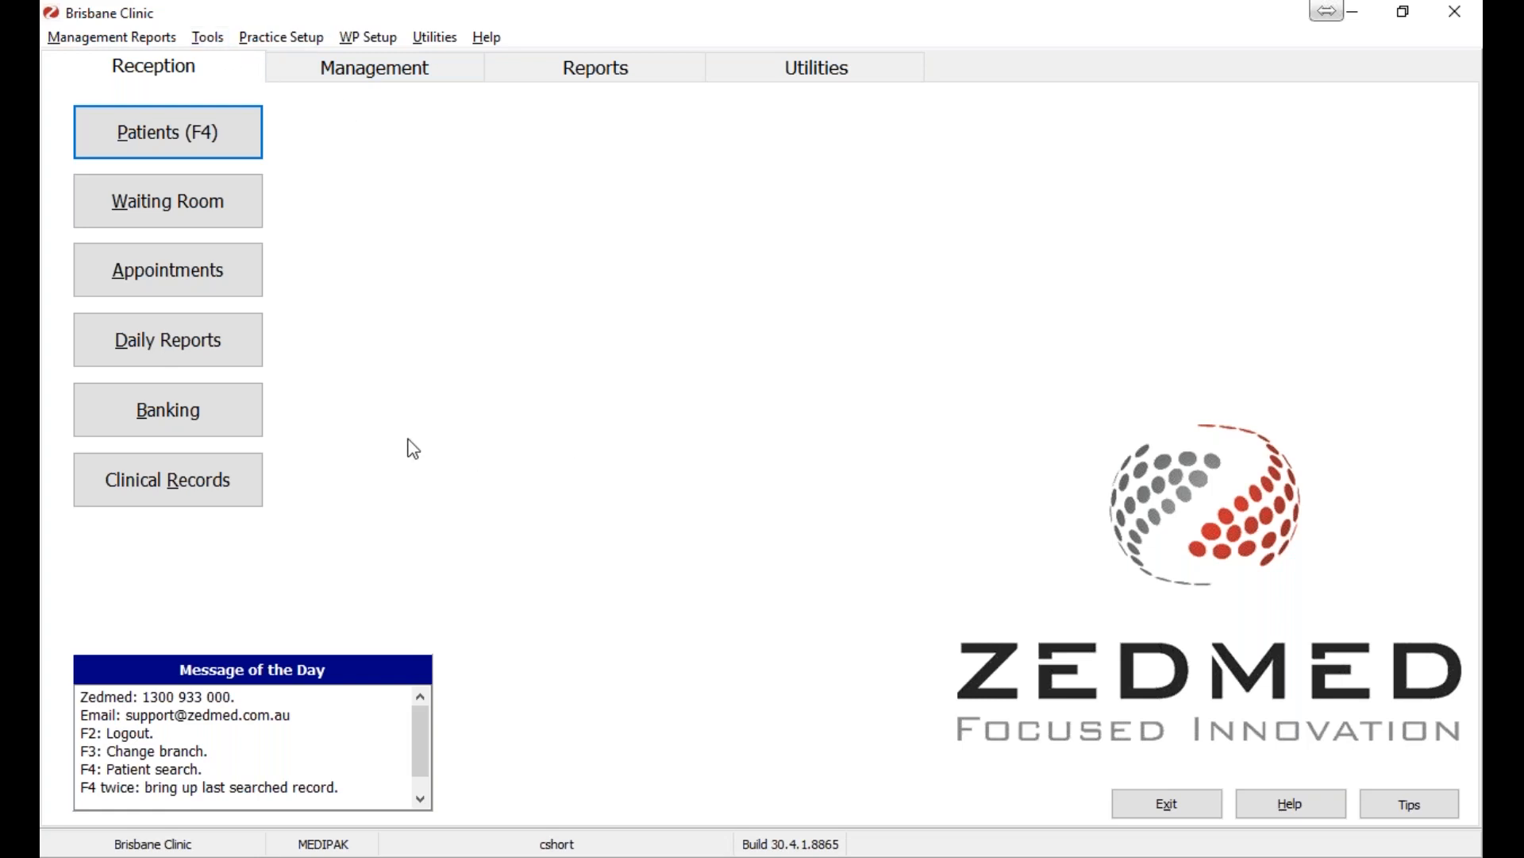
- Preview the current banking session report on screen for the preselected banklist, without closing the session
{"action": "left_click", "coordinate": [228, 413]}
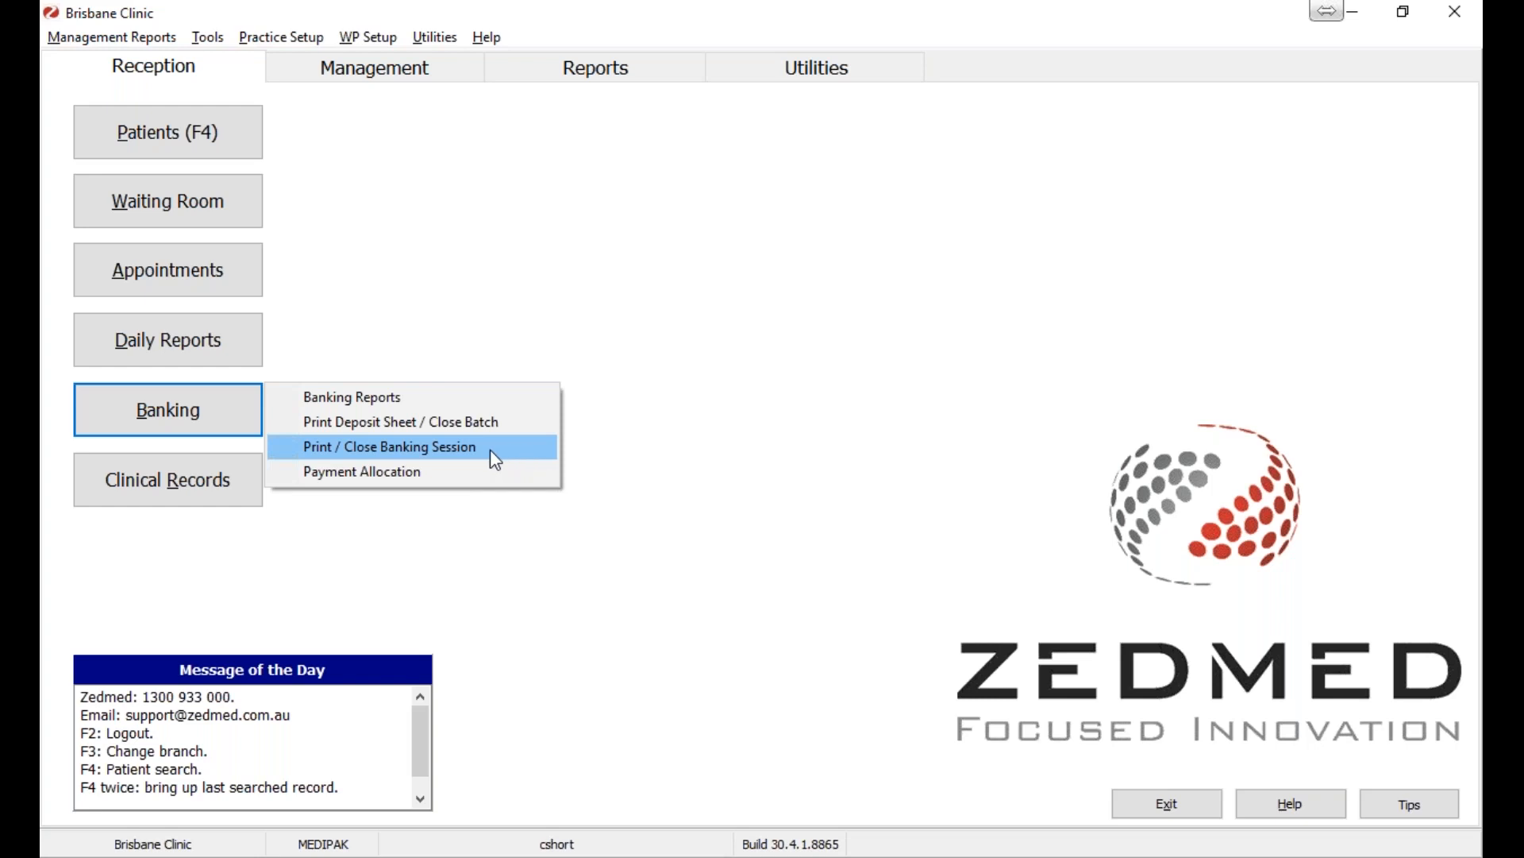
{"action": "left_click", "coordinate": [495, 459]}
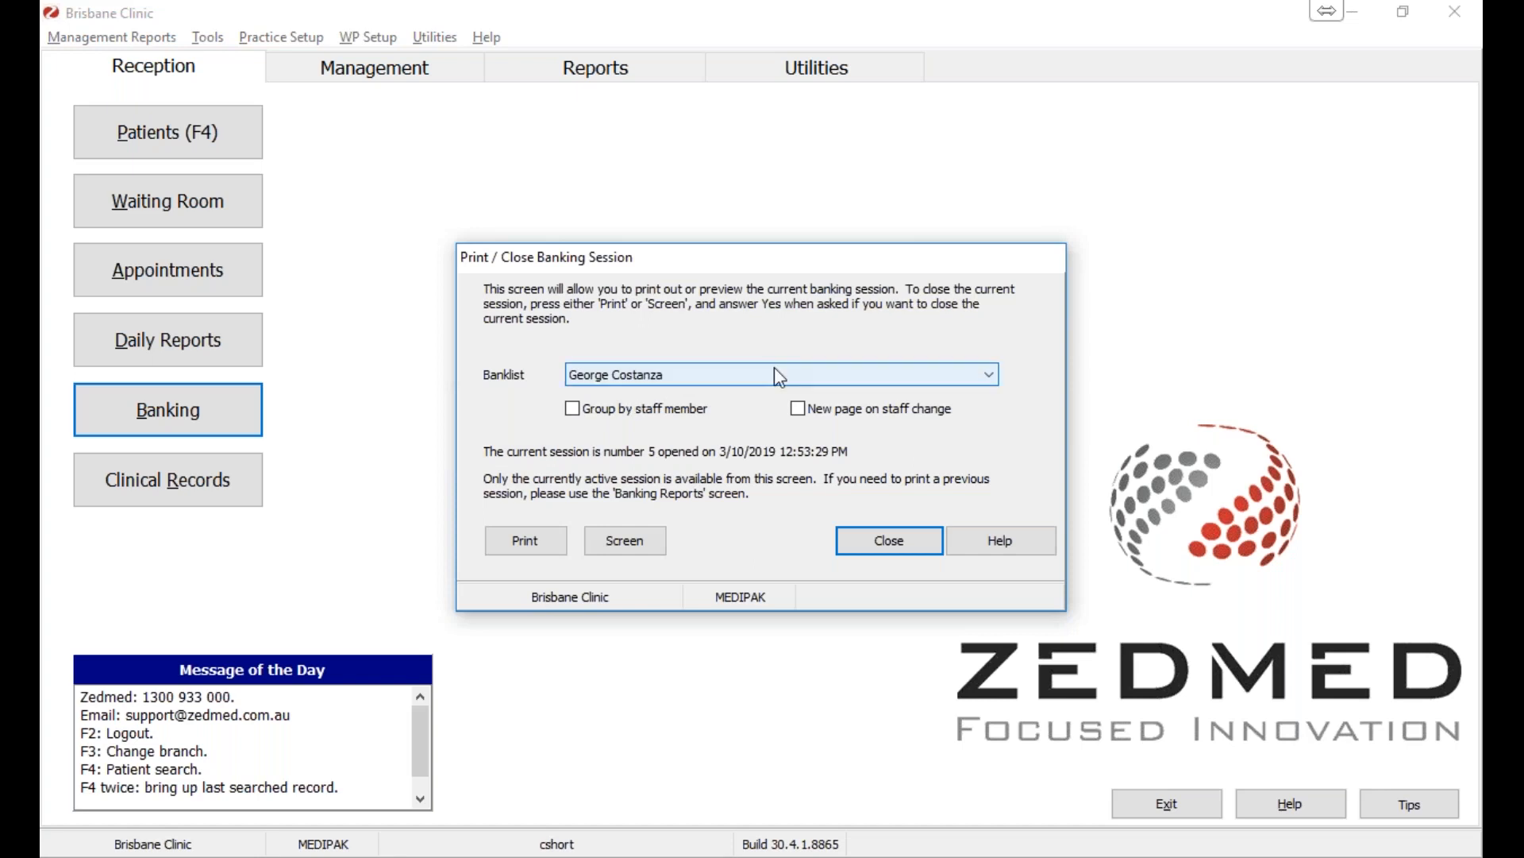
{"action": "left_click", "coordinate": [697, 380]}
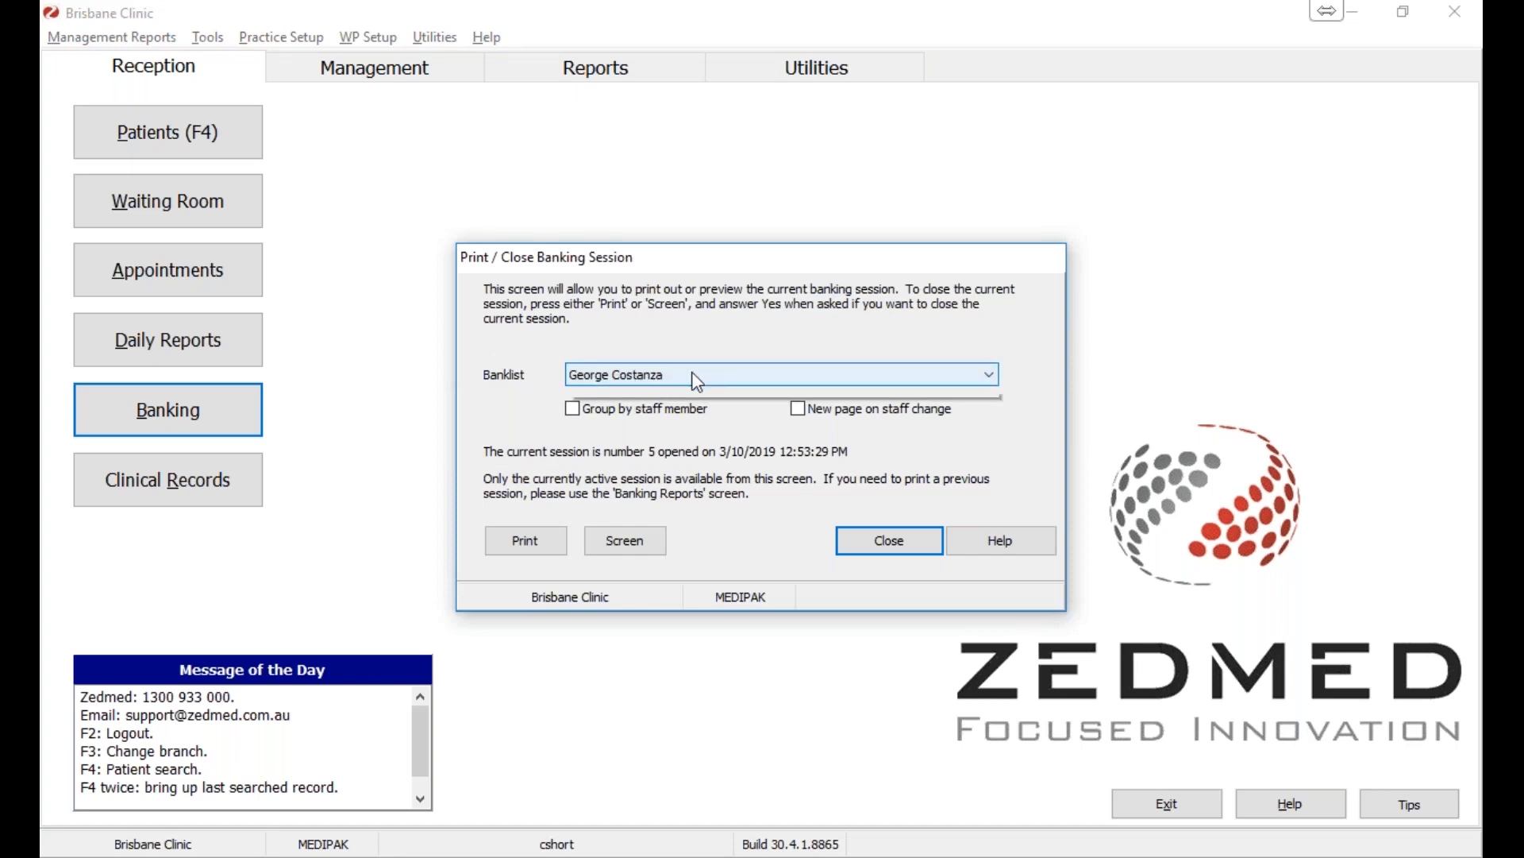
{"action": "left_click", "coordinate": [695, 374]}
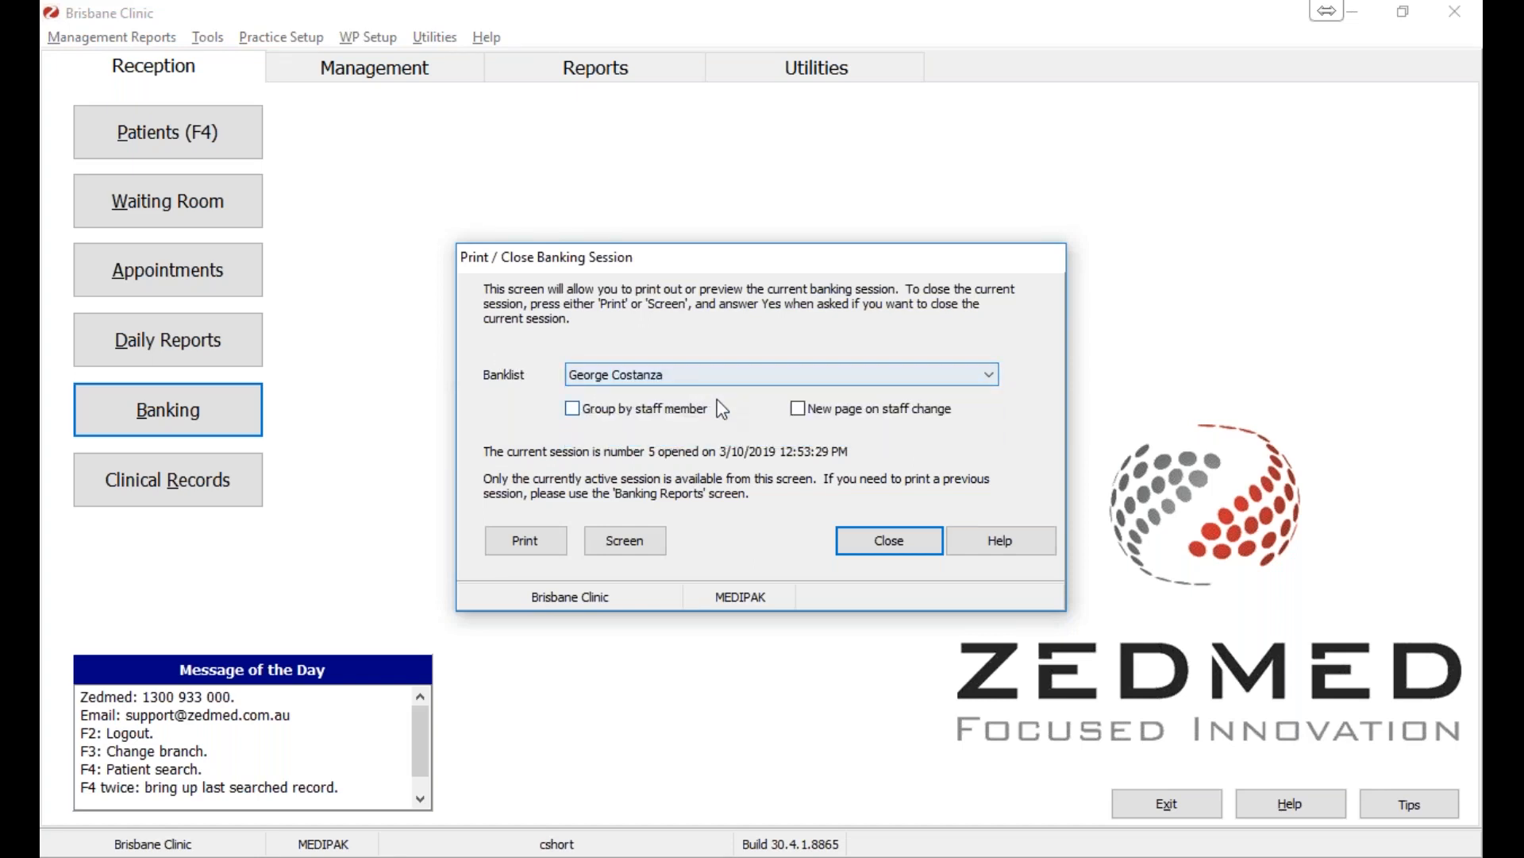
{"action": "left_click", "coordinate": [648, 540]}
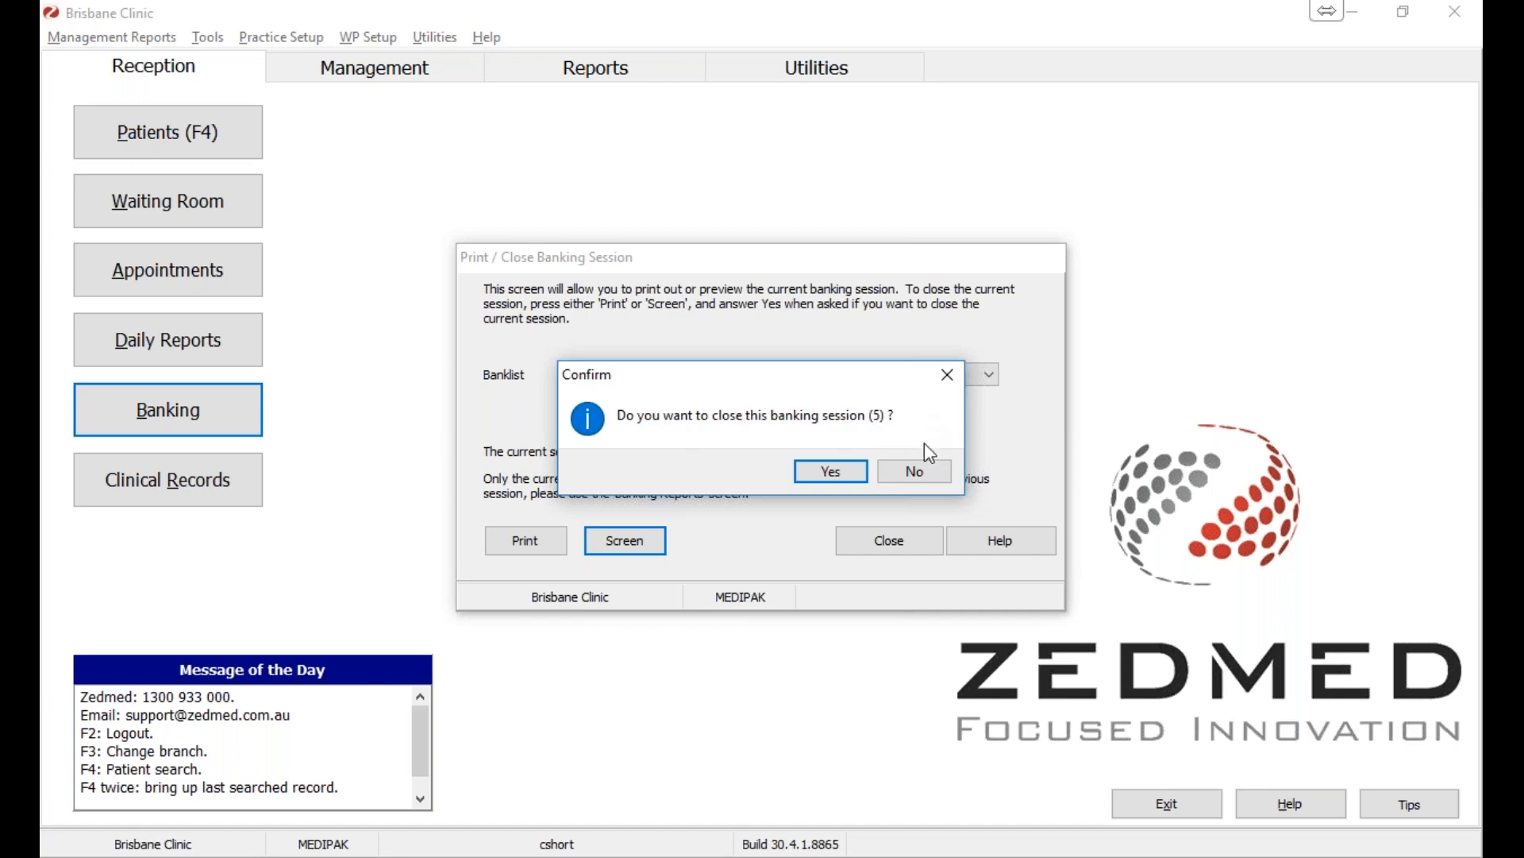
{"action": "left_click", "coordinate": [927, 477]}
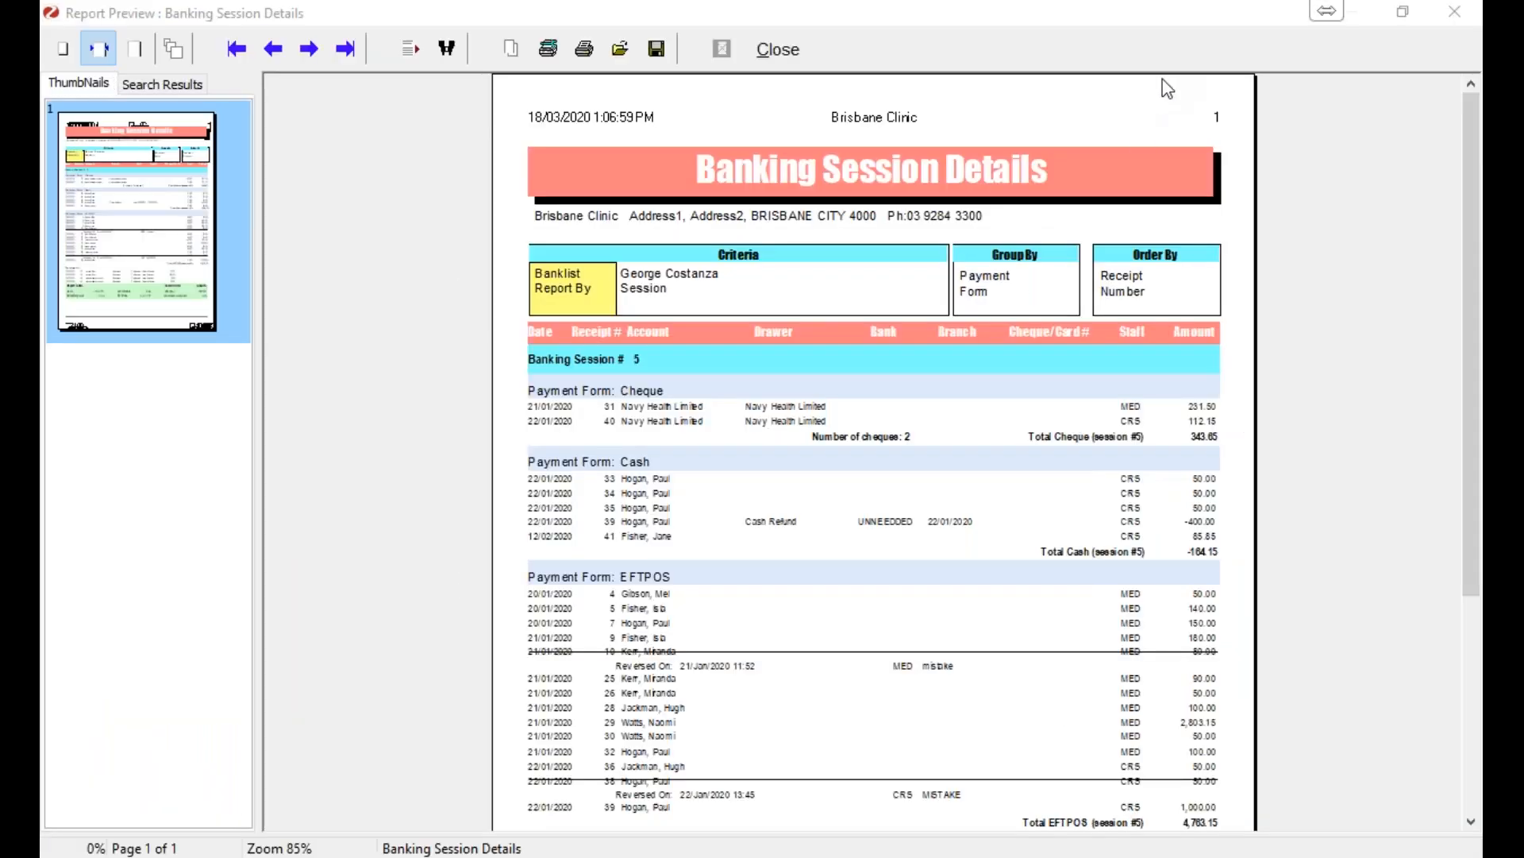
- Examine the Banking Session Details report at 120% zoom, from payment forms to report totals, and close the preview and session dialog
{"action": "left_click", "coordinate": [173, 49]}
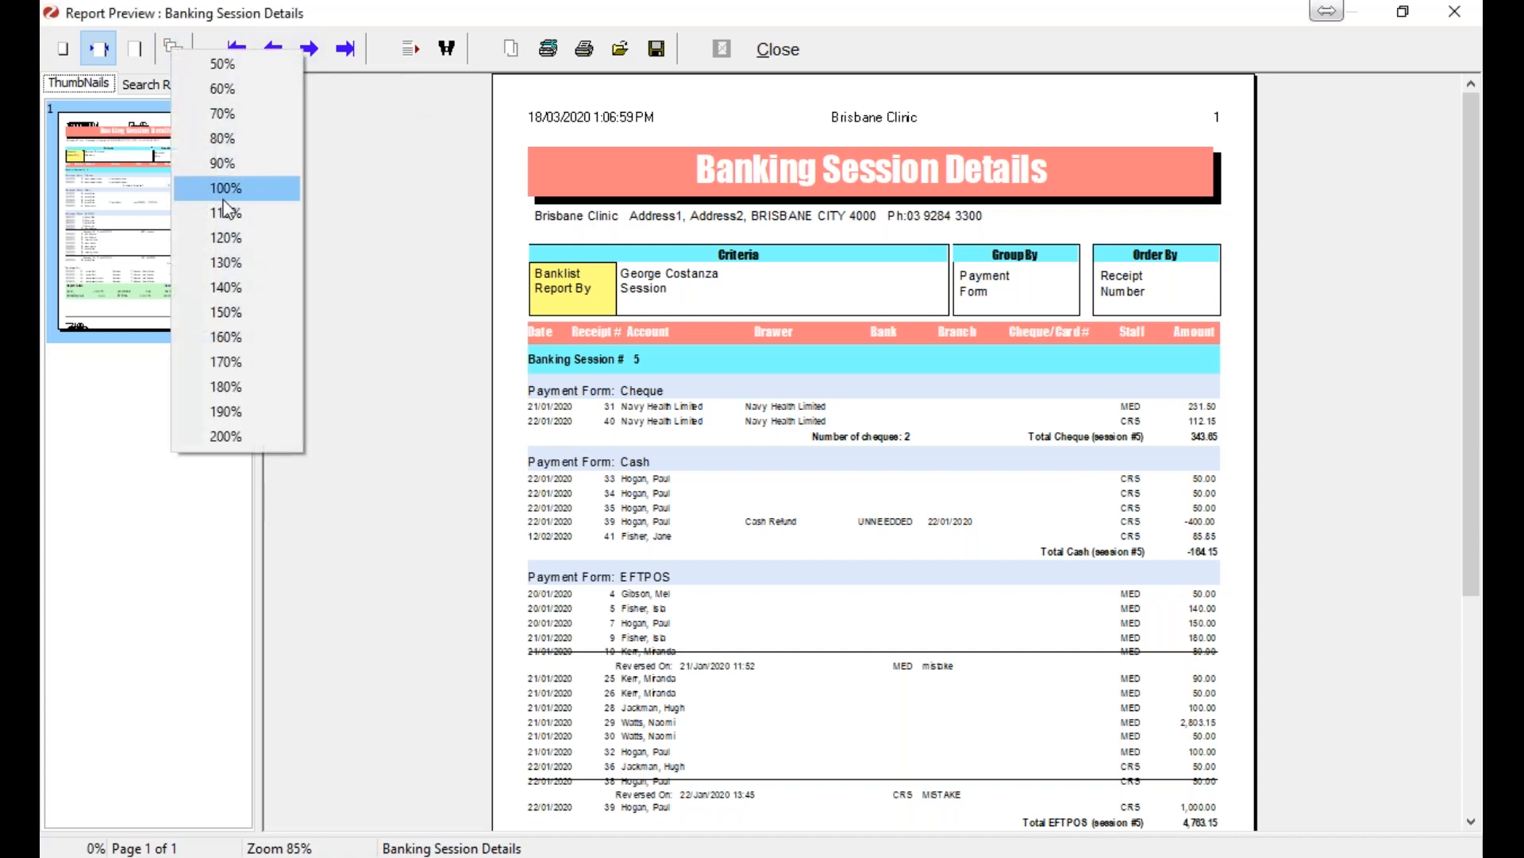
{"action": "left_click", "coordinate": [221, 234]}
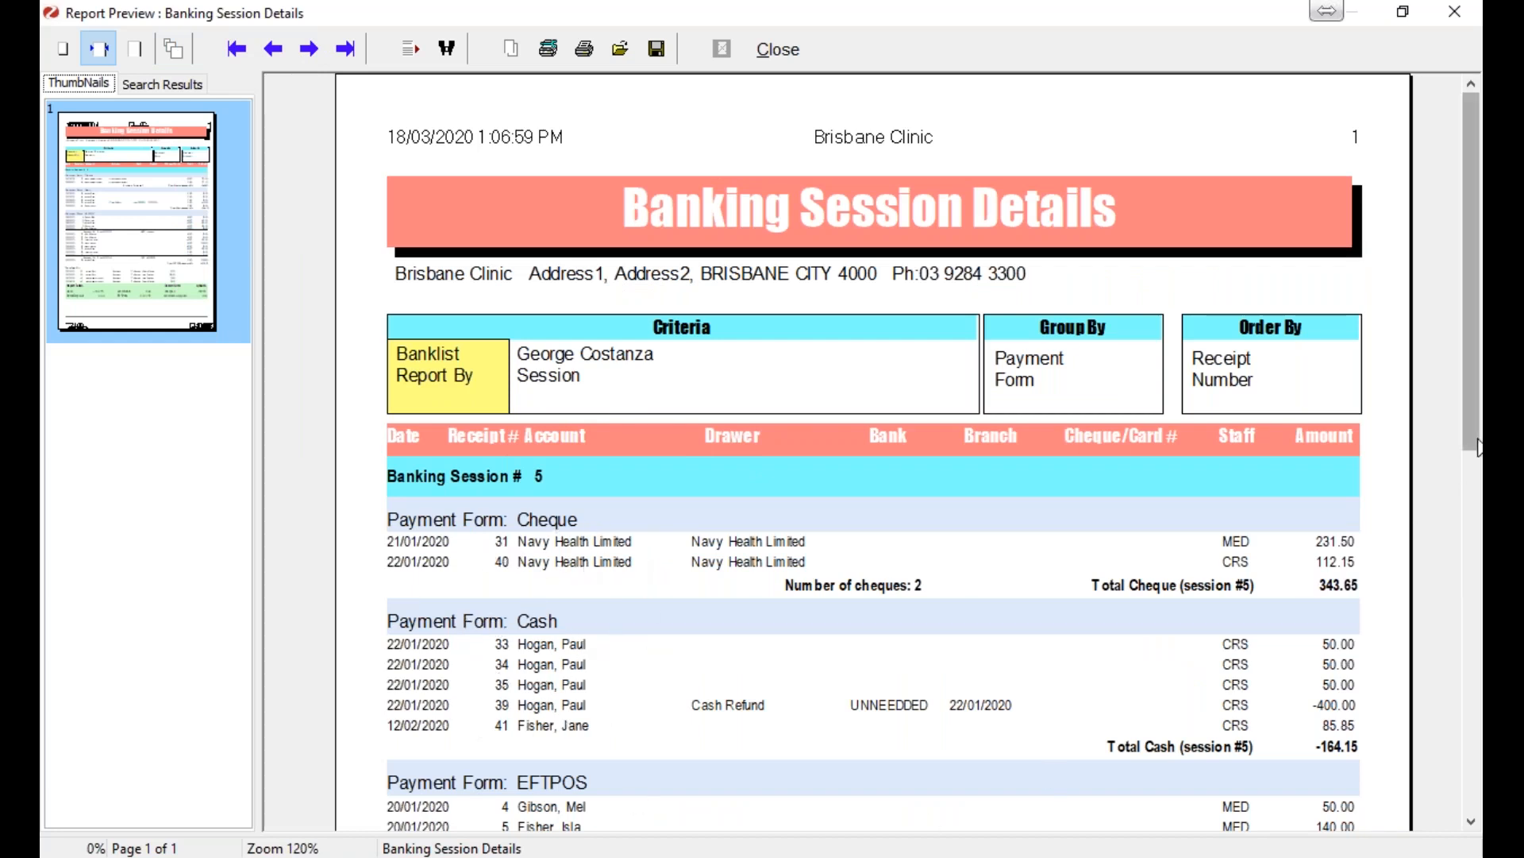
{"action": "left_click_drag", "start_coordinate": [1468, 443], "coordinate": [1478, 665]}
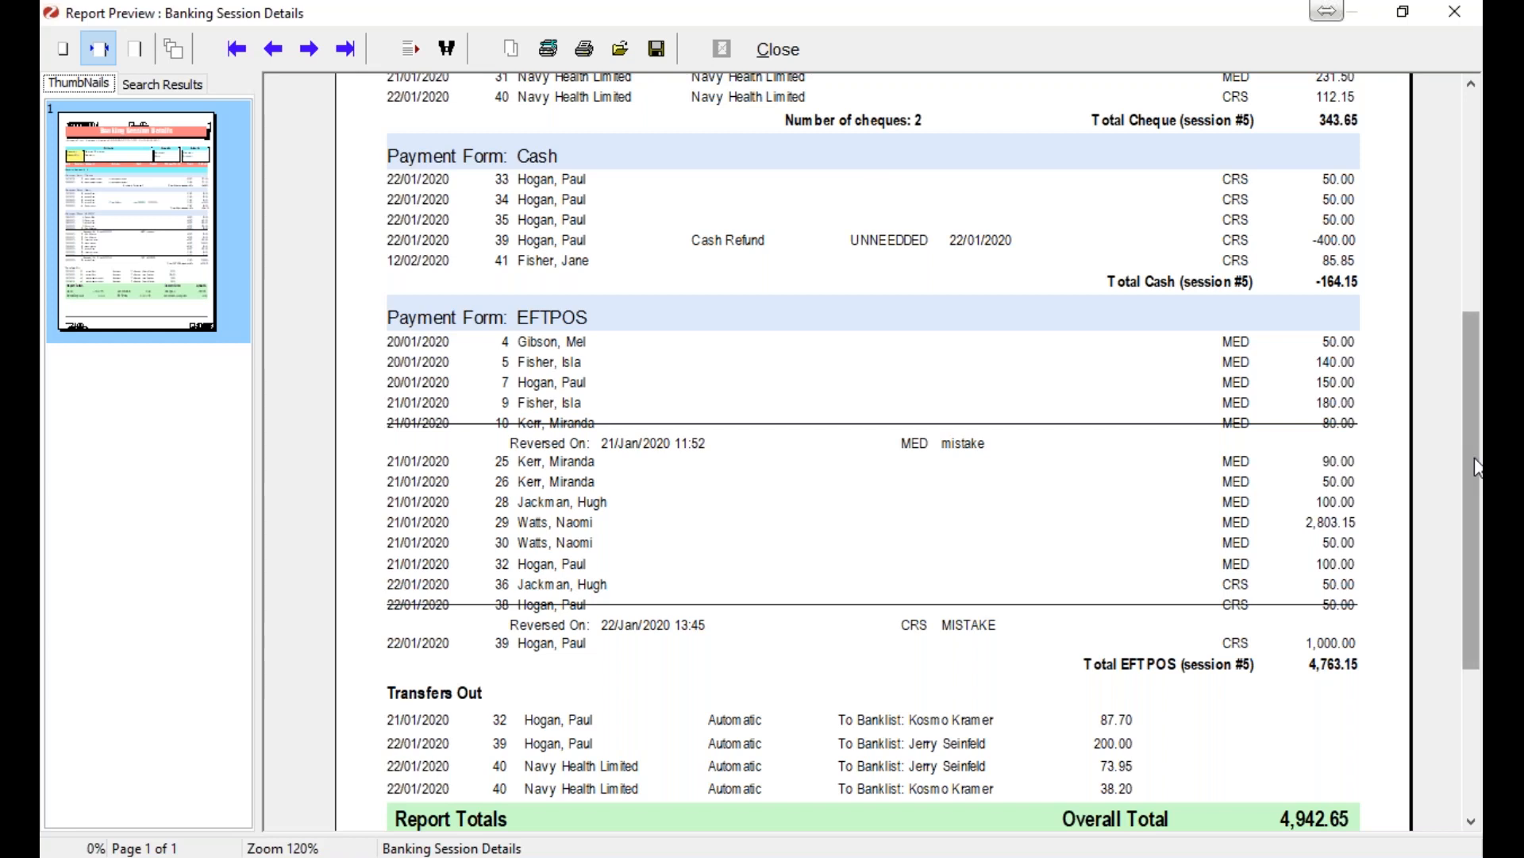
{"action": "left_click_drag", "start_coordinate": [1478, 469], "coordinate": [1479, 548]}
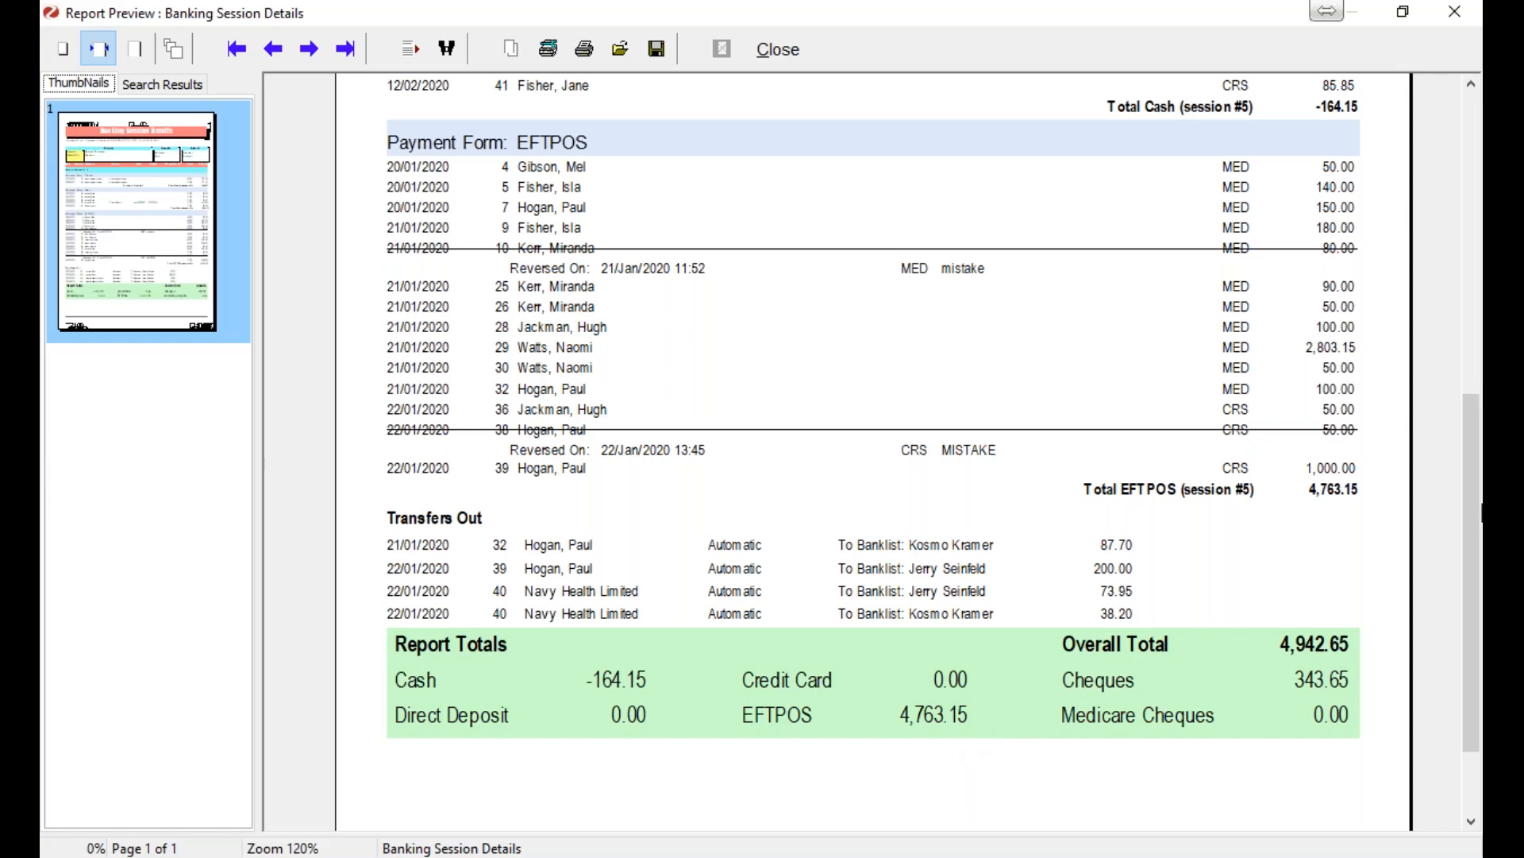
{"action": "scroll", "coordinate": [1479, 520], "scroll_direction": "up", "scroll_amount": 1}
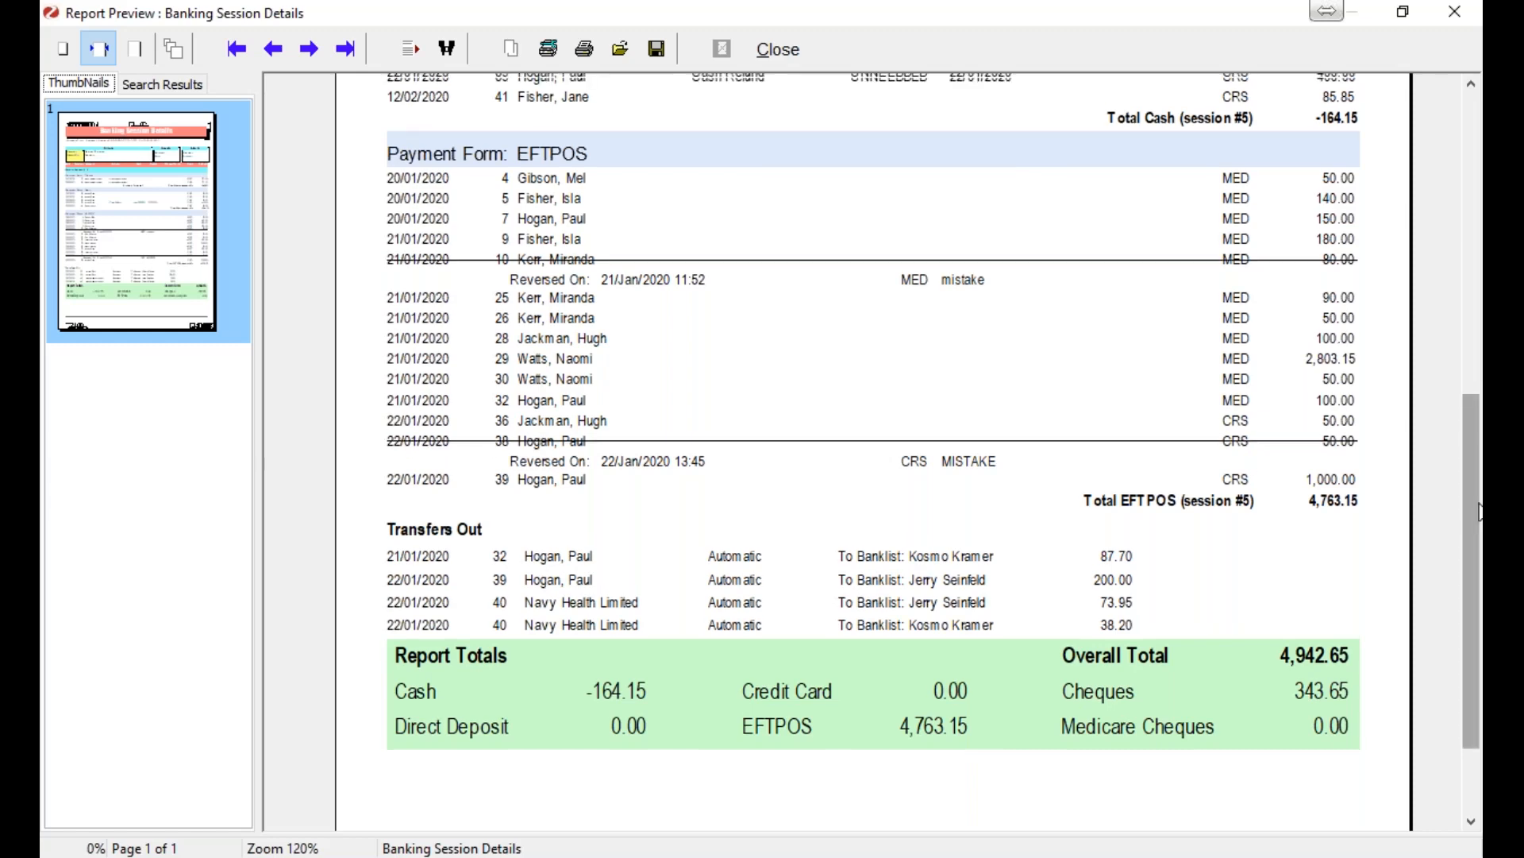
{"action": "scroll", "coordinate": [1479, 510], "scroll_direction": "up", "scroll_amount": 2}
{"action": "left_click_drag", "start_coordinate": [1478, 499], "coordinate": [1475, 216]}
{"action": "left_click", "coordinate": [778, 49]}
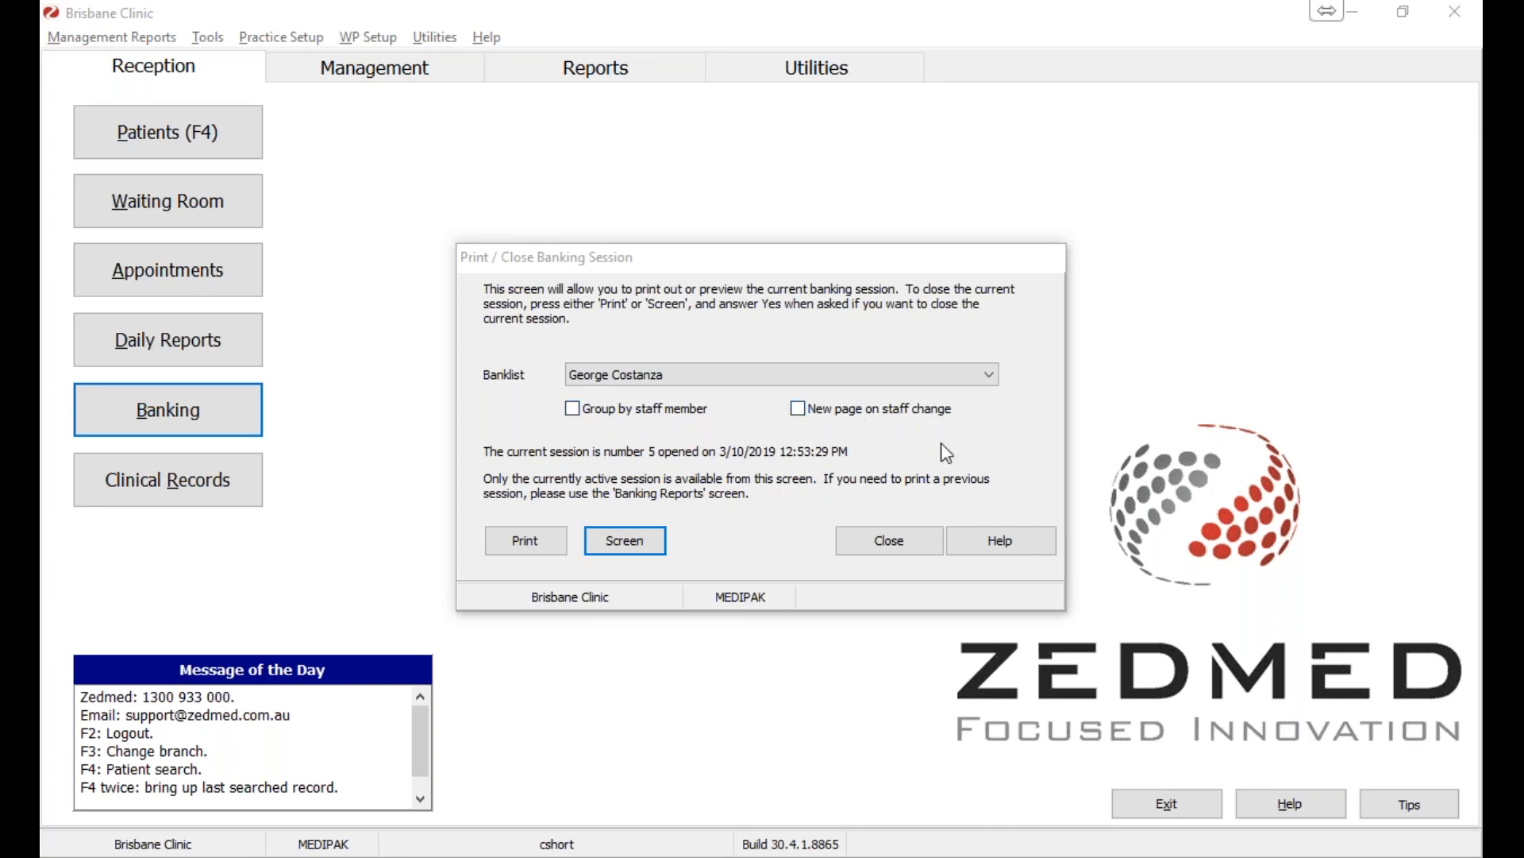
{"action": "left_click", "coordinate": [921, 551]}
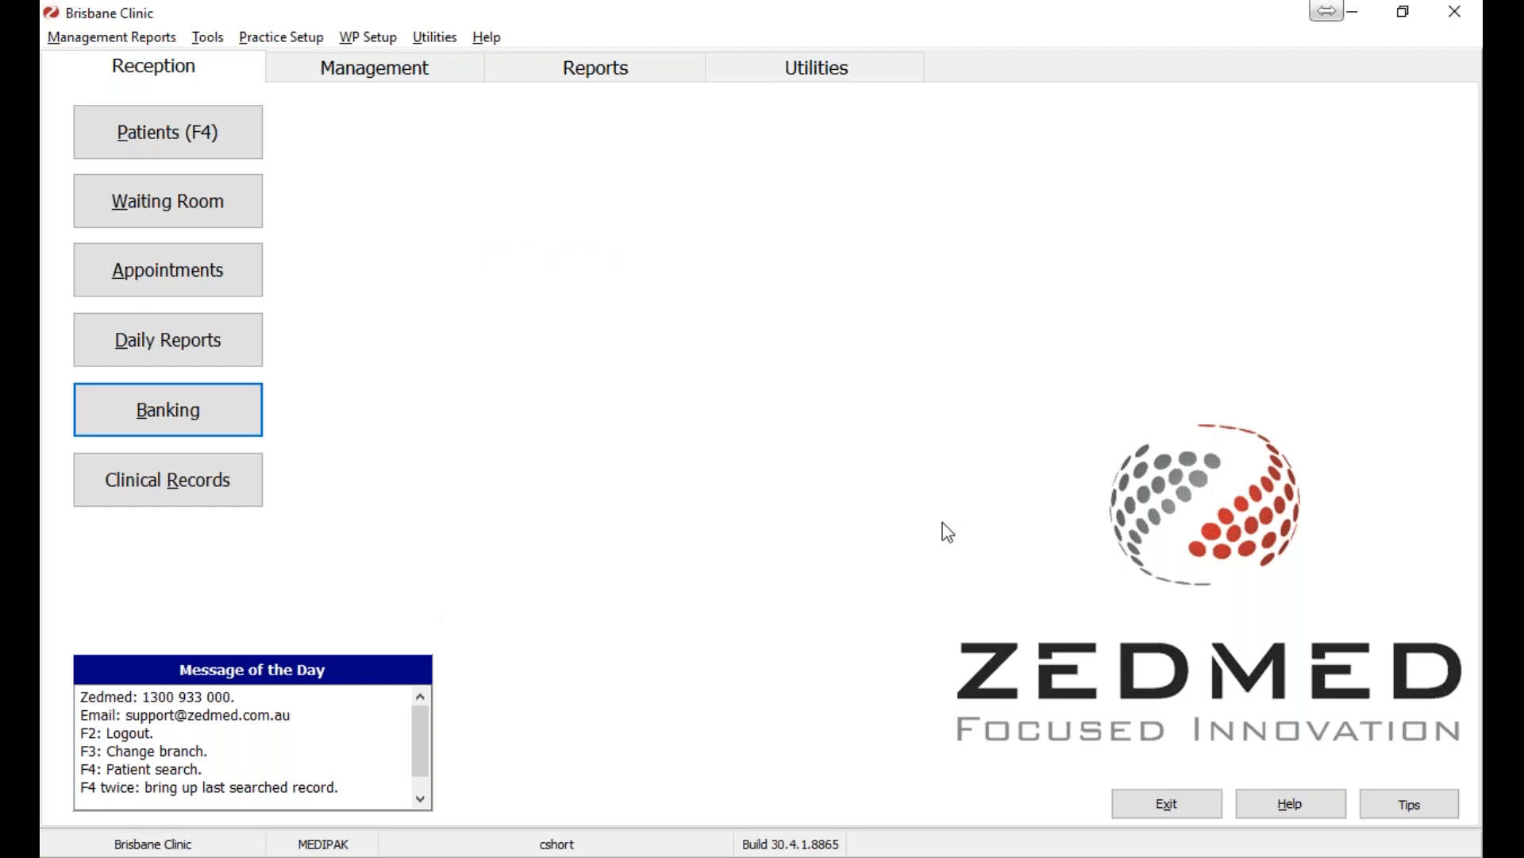
- Preview the deposit sheet for the current batch on screen, without closing the banking batch
{"action": "left_click", "coordinate": [239, 403]}
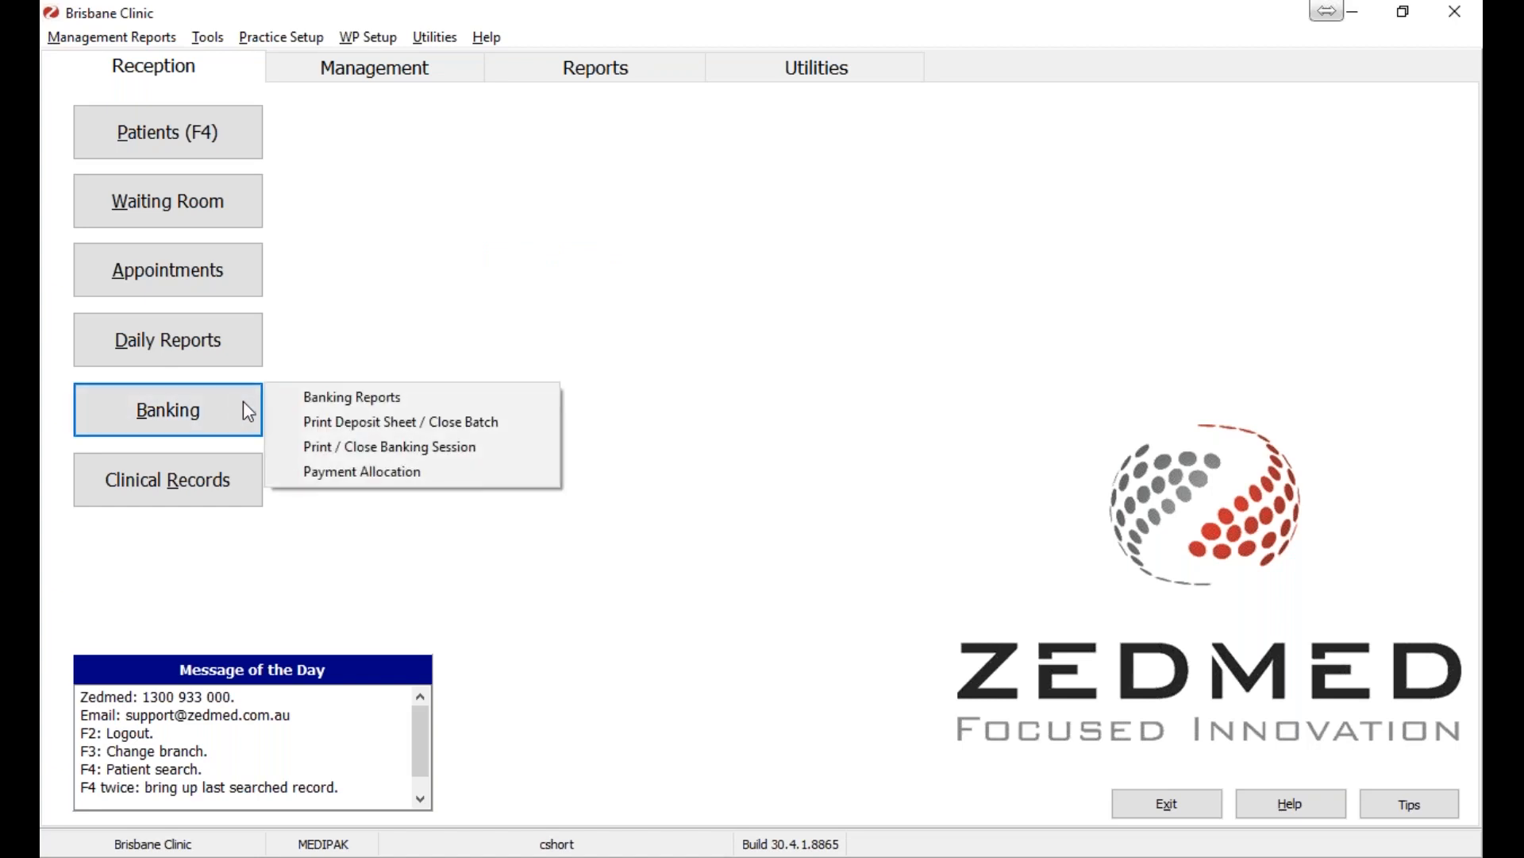
{"action": "left_click", "coordinate": [347, 427]}
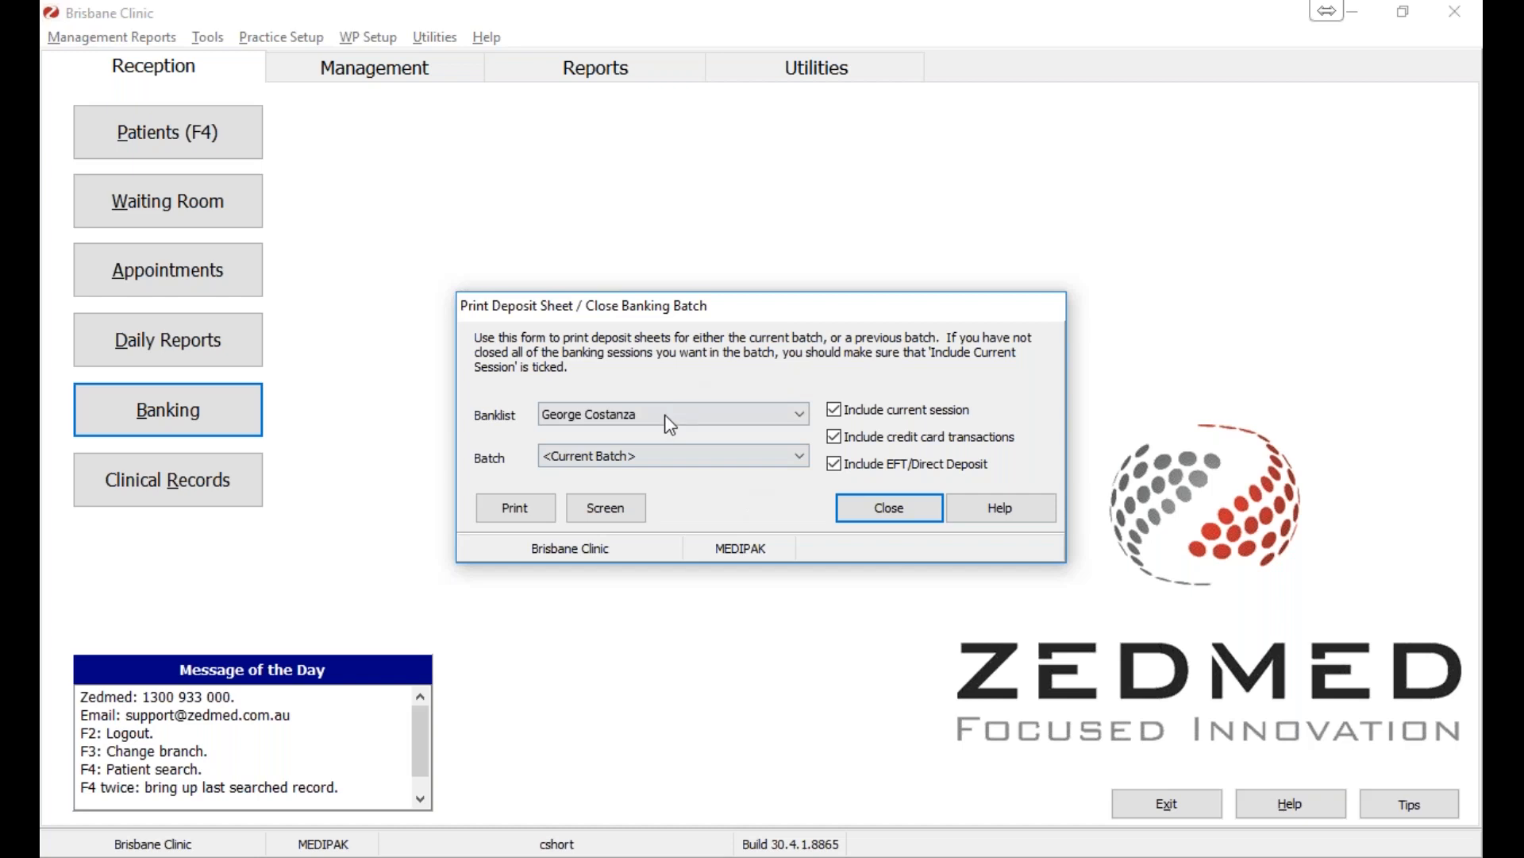
{"action": "left_click", "coordinate": [618, 504]}
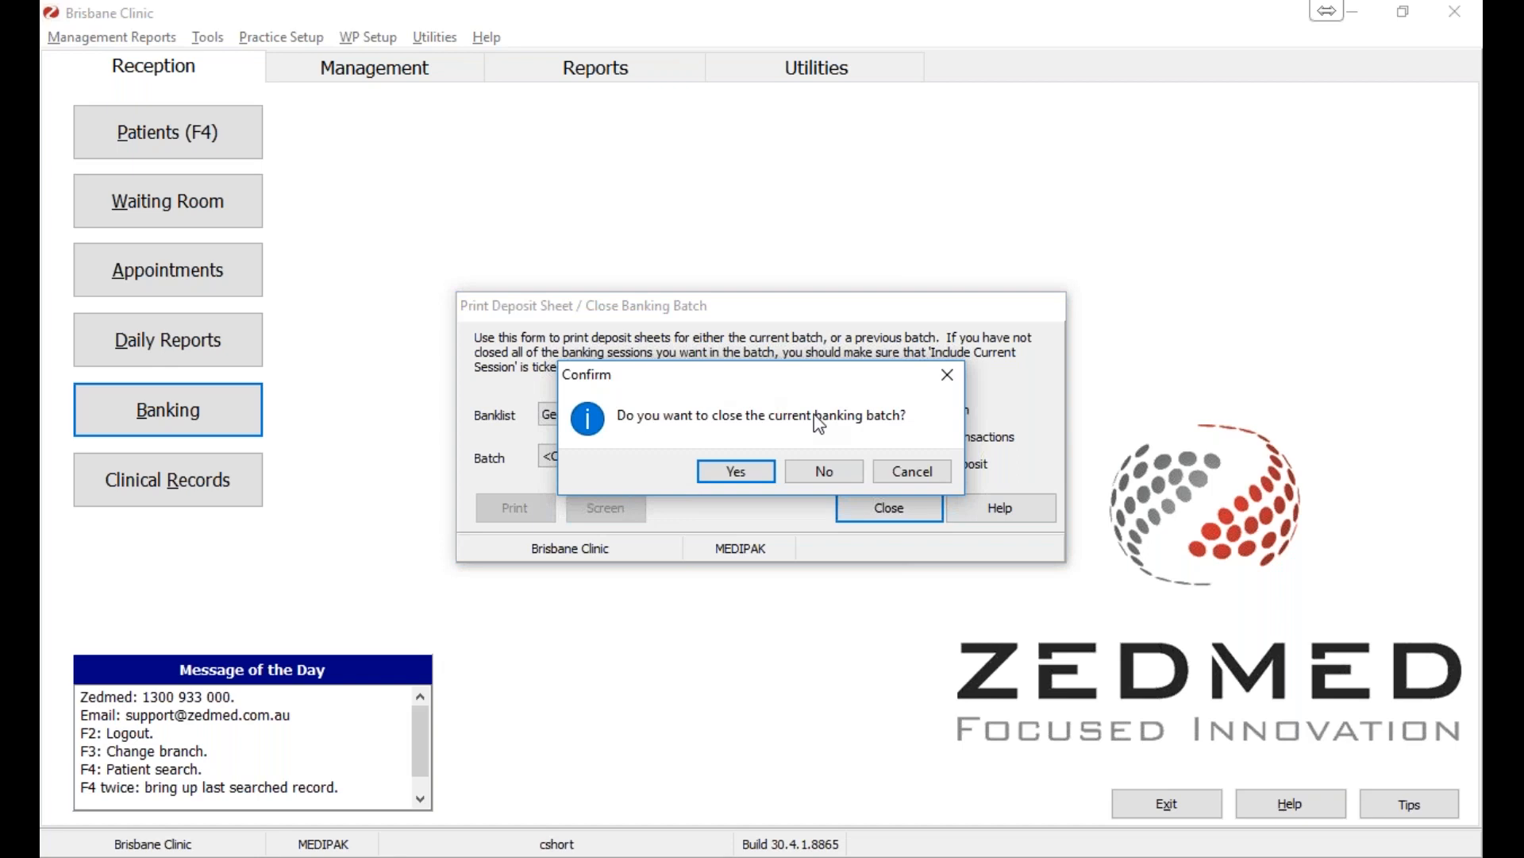
{"action": "left_click", "coordinate": [848, 470]}
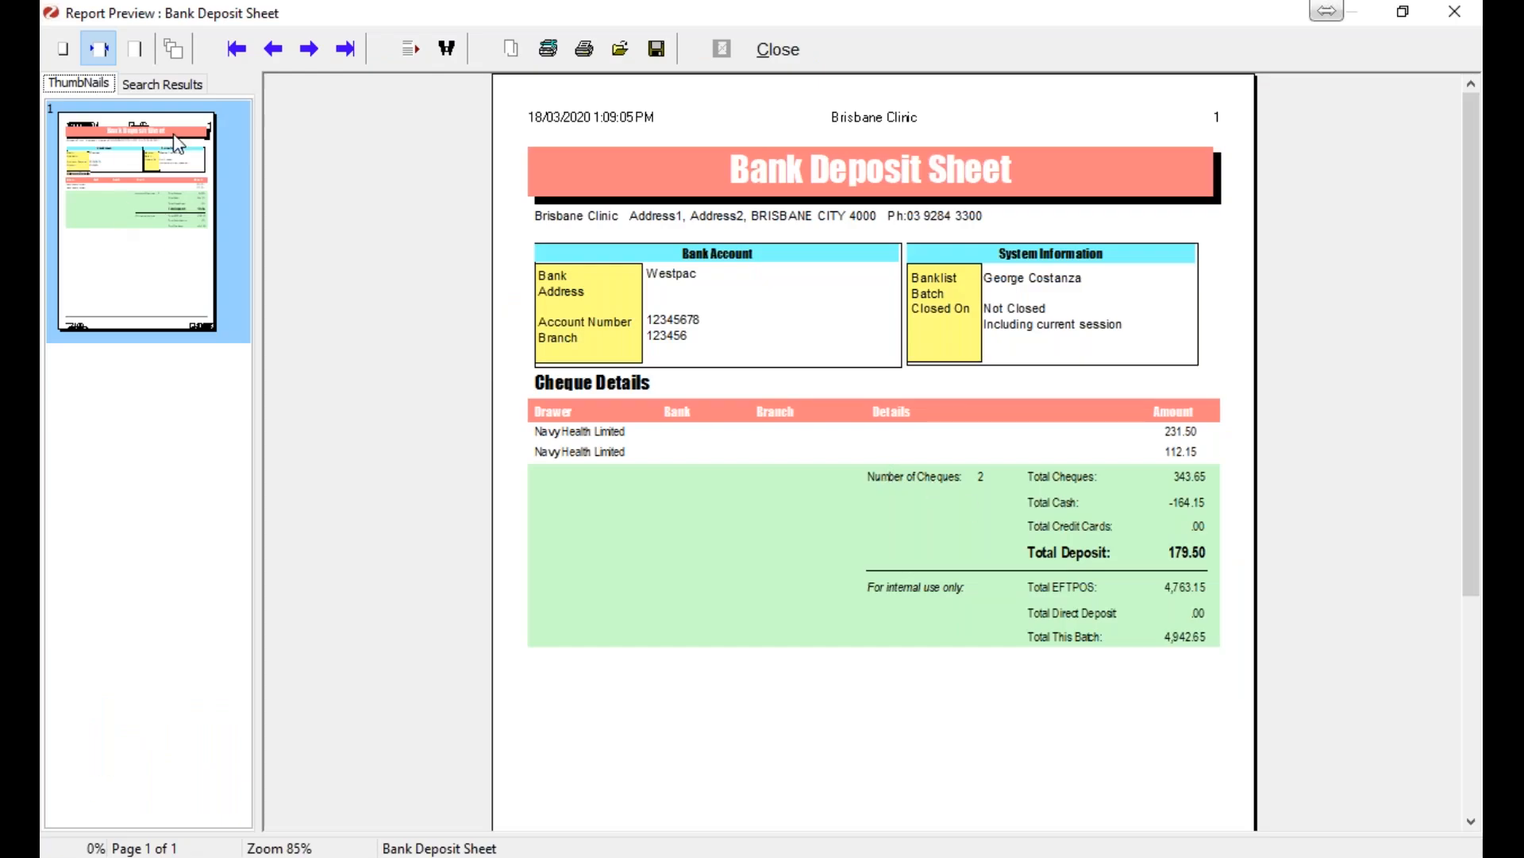
- Examine the Bank Deposit Sheet's cheque details and totals at 140% zoom, and close the preview and batch dialog
{"action": "left_click", "coordinate": [173, 49]}
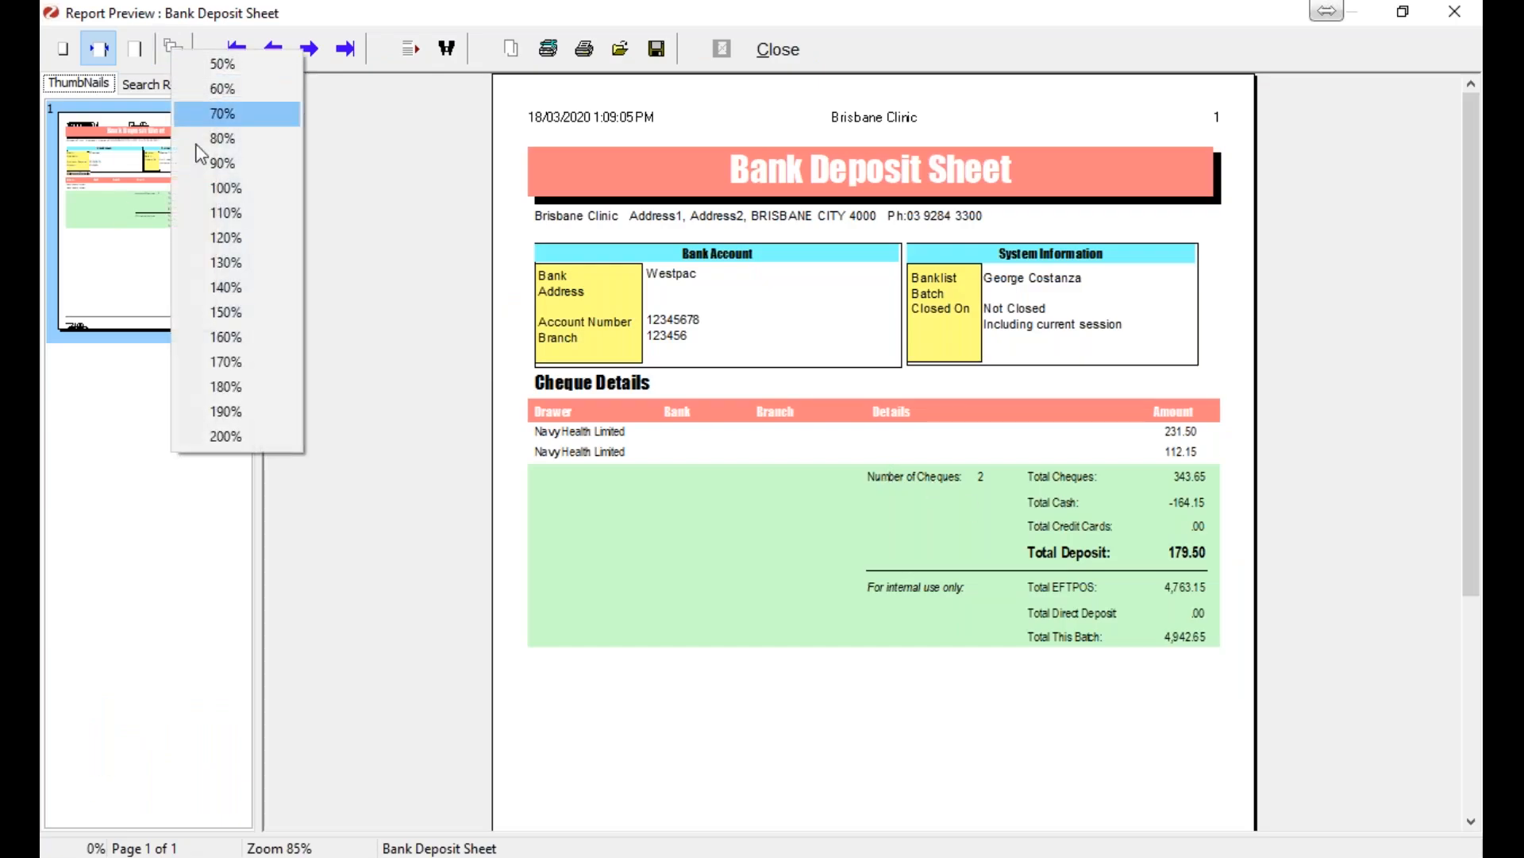
{"action": "left_click", "coordinate": [203, 284]}
{"action": "left_click_drag", "start_coordinate": [1466, 378], "coordinate": [1473, 521]}
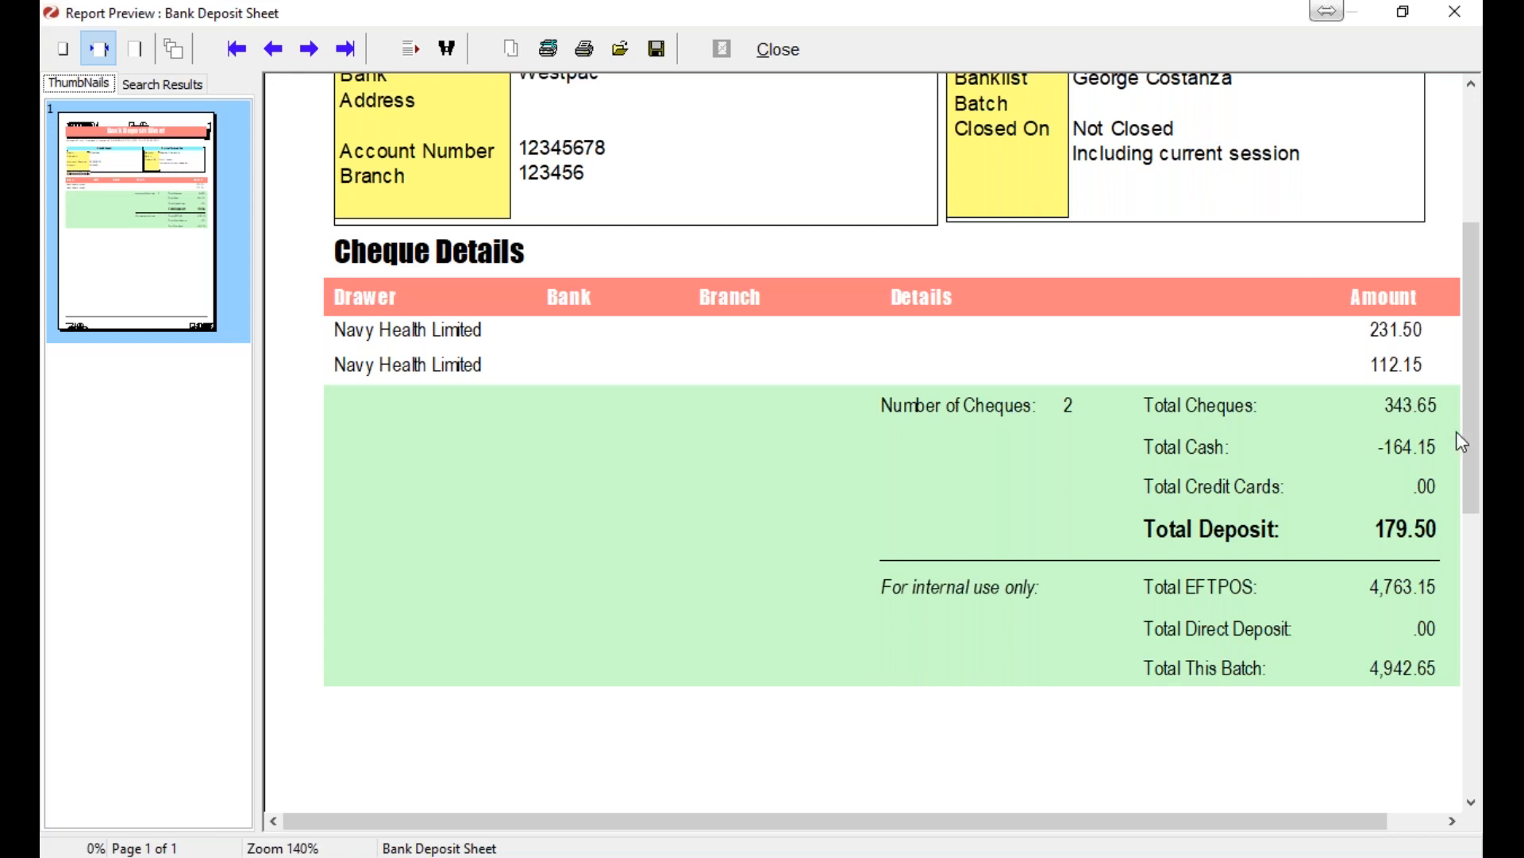
{"action": "left_click_drag", "start_coordinate": [1476, 442], "coordinate": [1466, 399]}
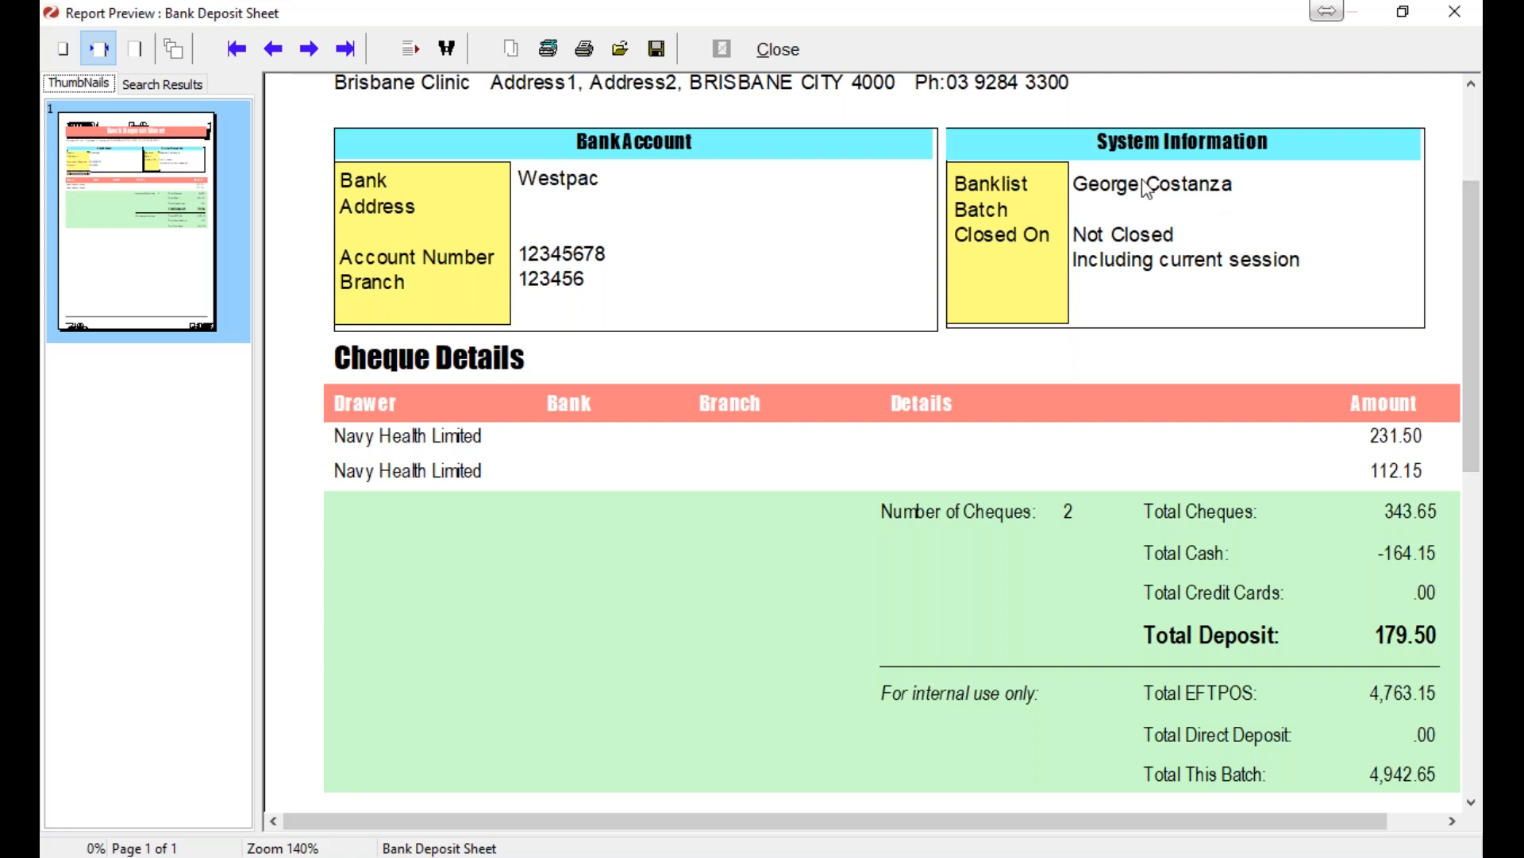
{"action": "left_click", "coordinate": [796, 49]}
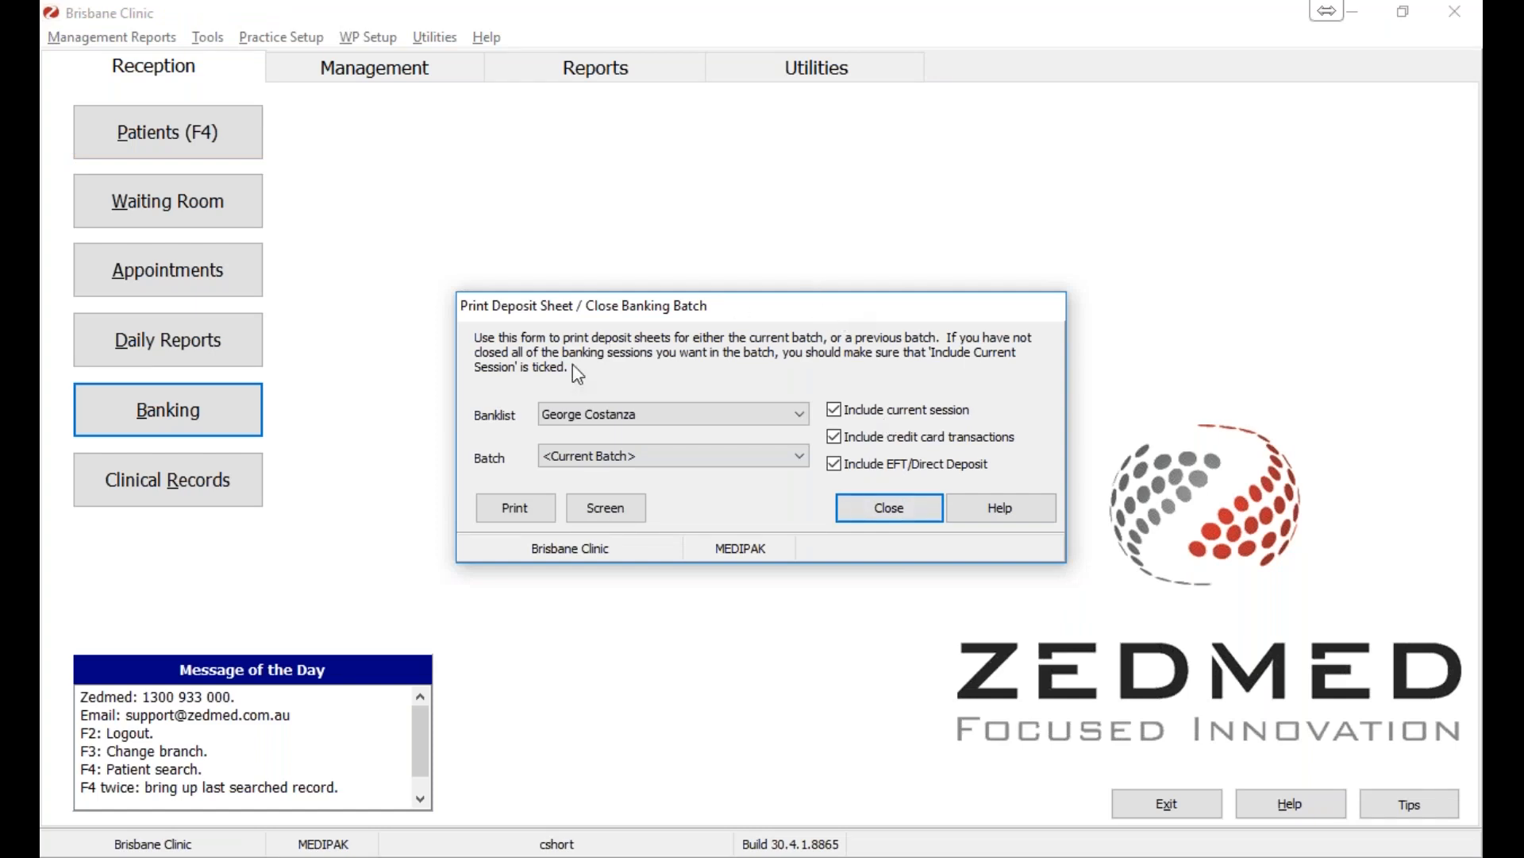
{"action": "left_click", "coordinate": [890, 511]}
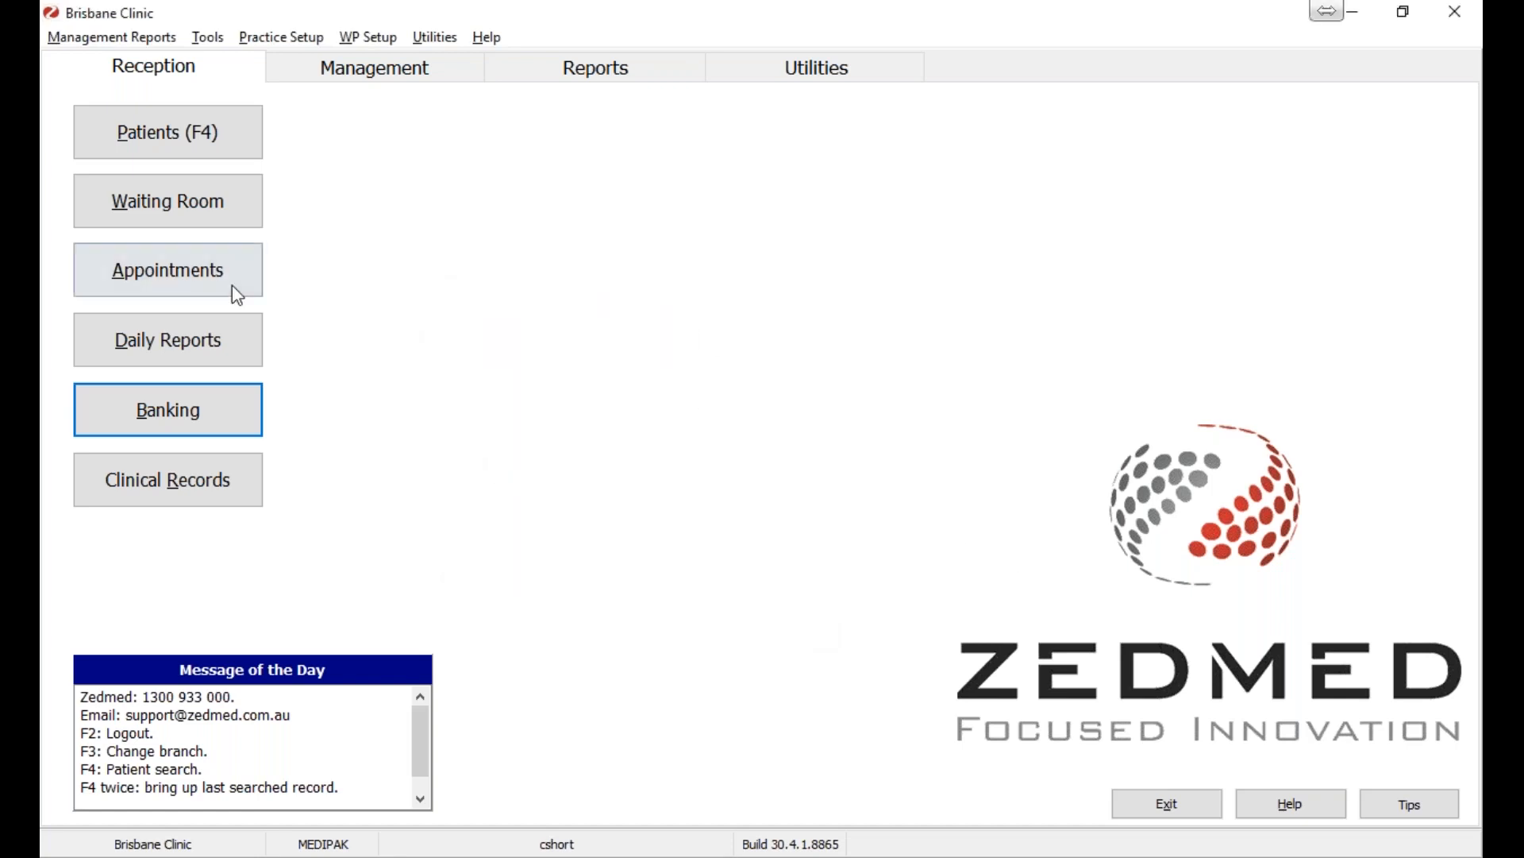
- Preview the daily attendance report on screen with its start date set to 01/02/2020
{"action": "left_click", "coordinate": [210, 346]}
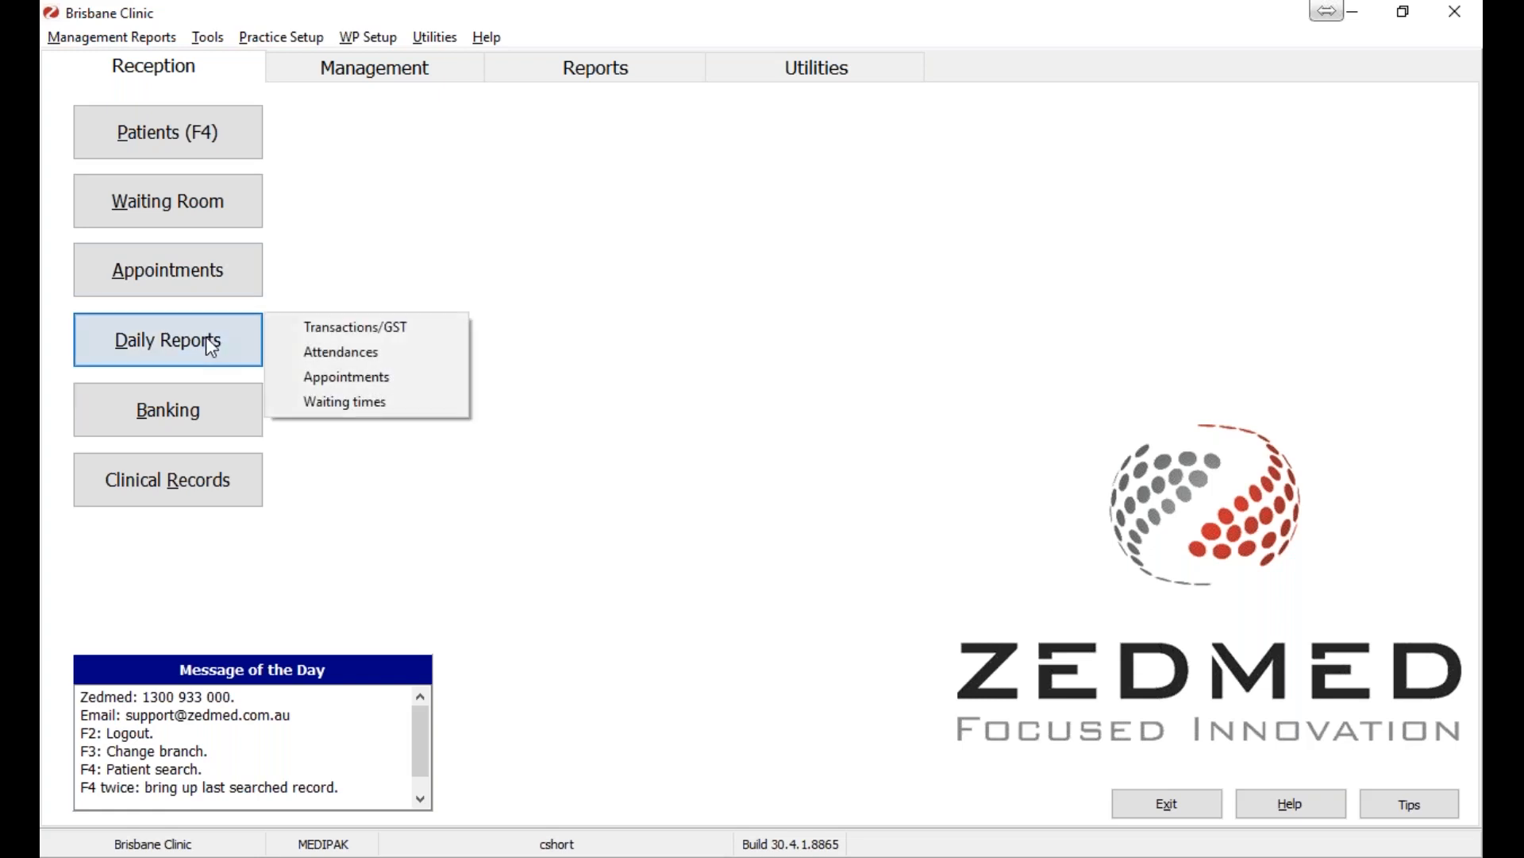
{"action": "left_click", "coordinate": [437, 360]}
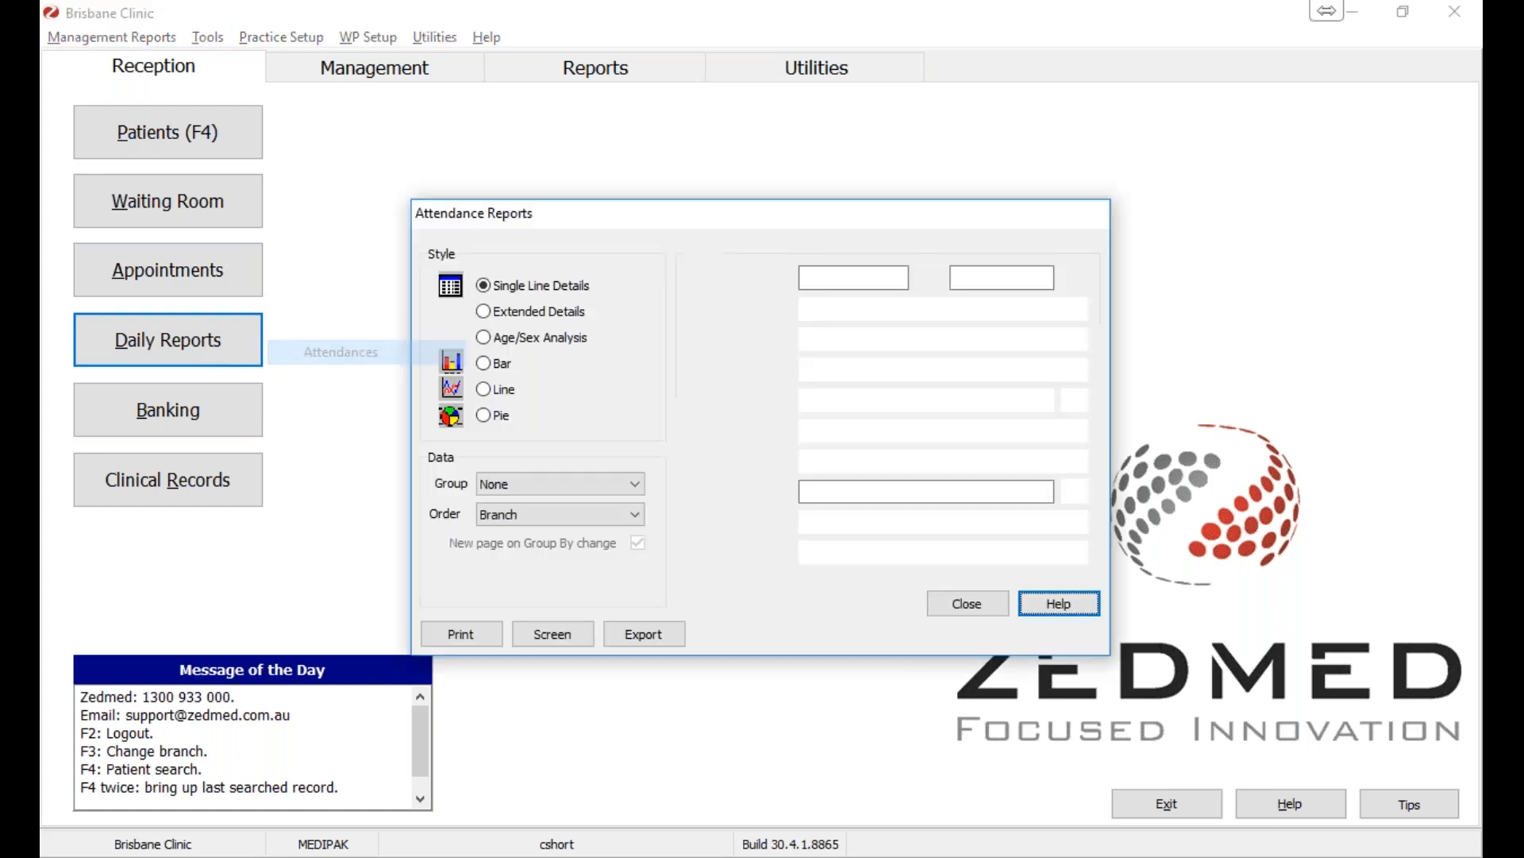
{"action": "left_click", "coordinate": [818, 278]}
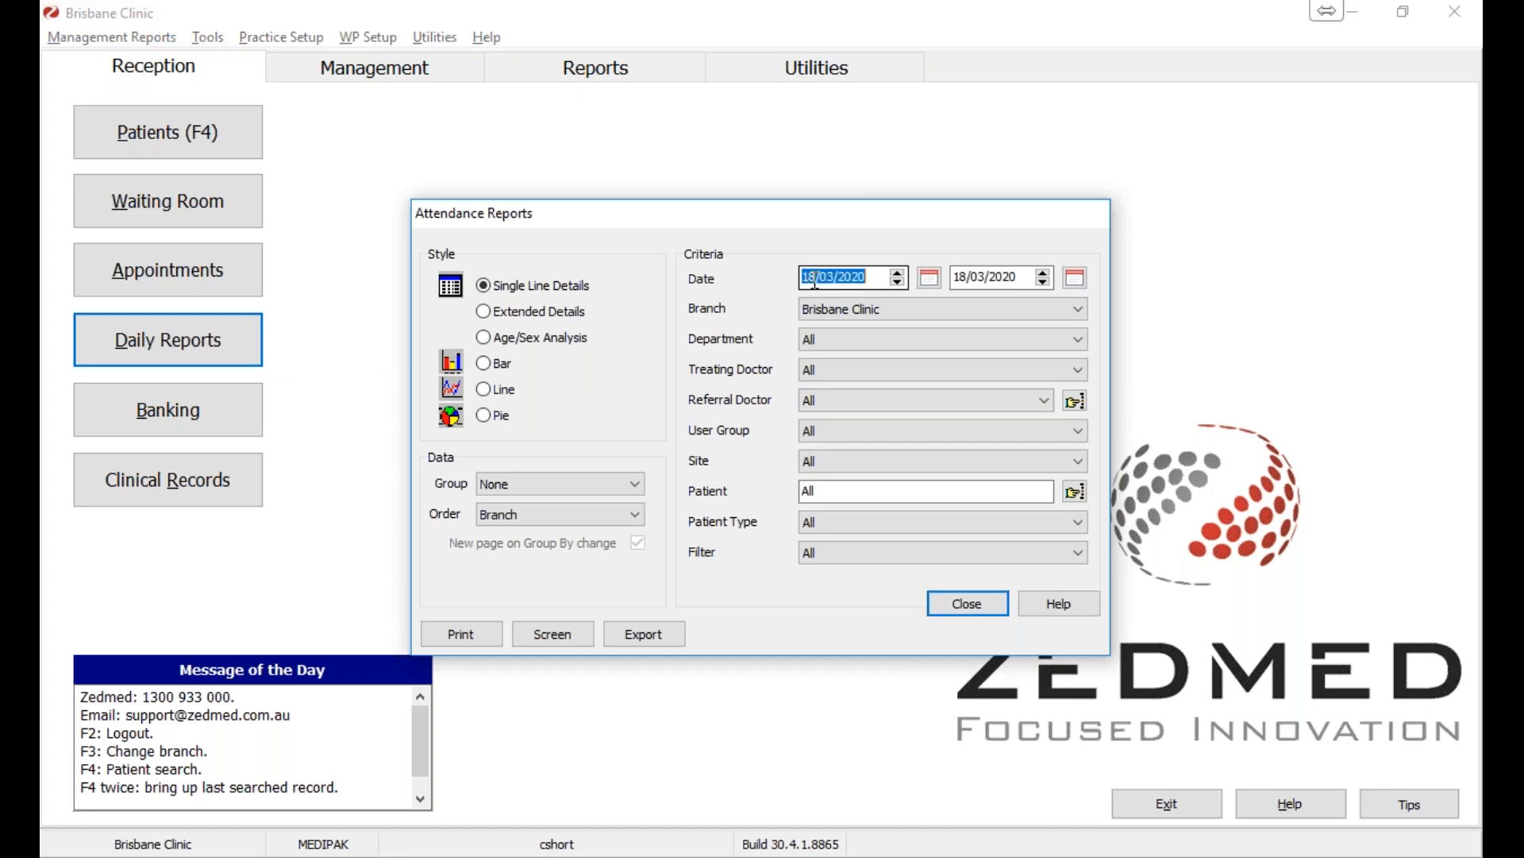
{"action": "left_click", "coordinate": [818, 277]}
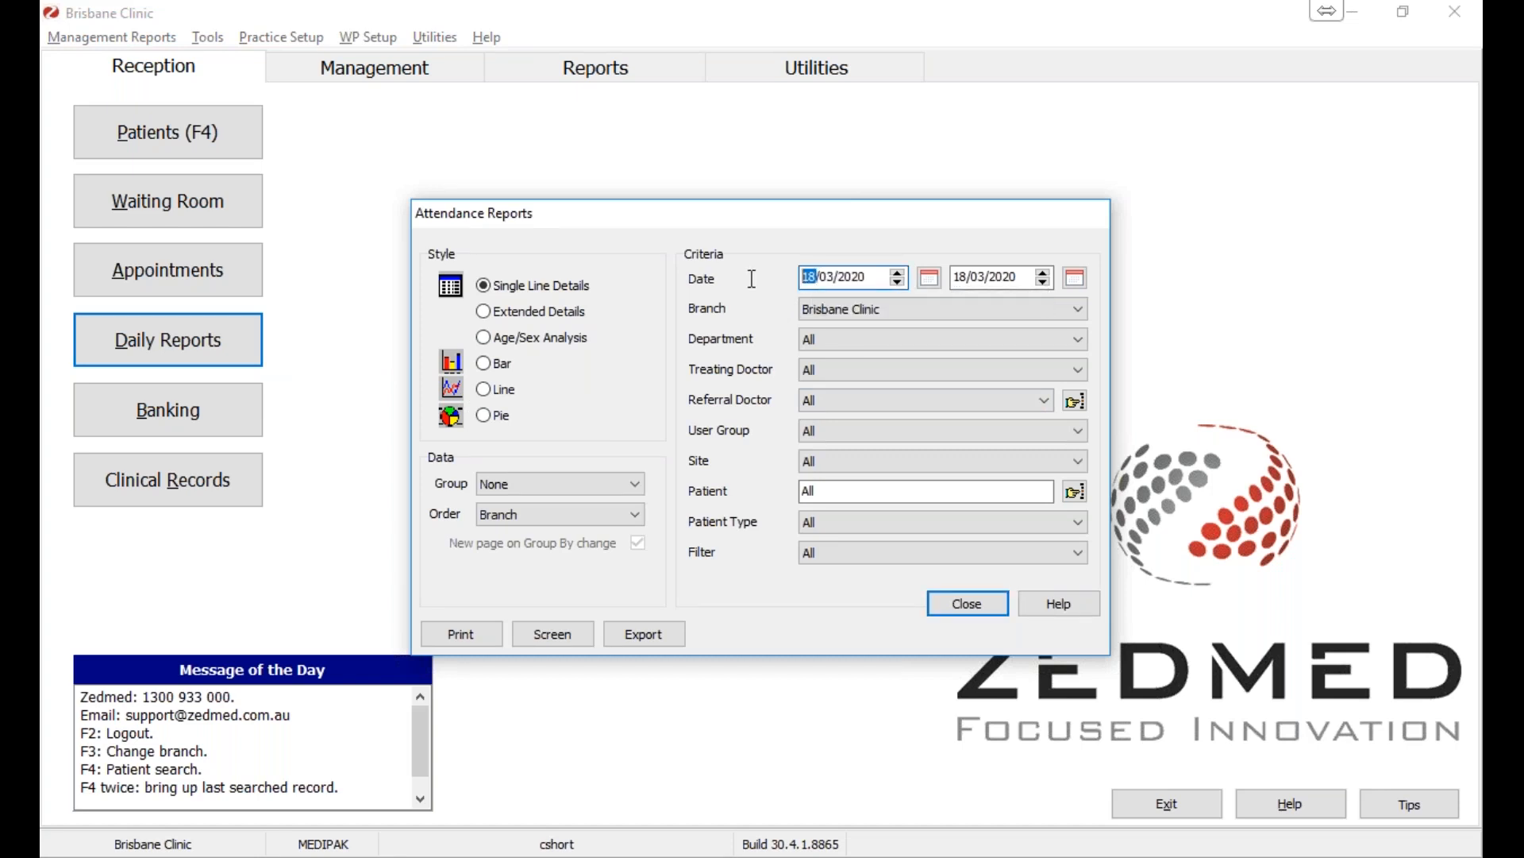
{"action": "type", "text": "01/02"}
{"action": "left_click", "coordinate": [539, 630]}
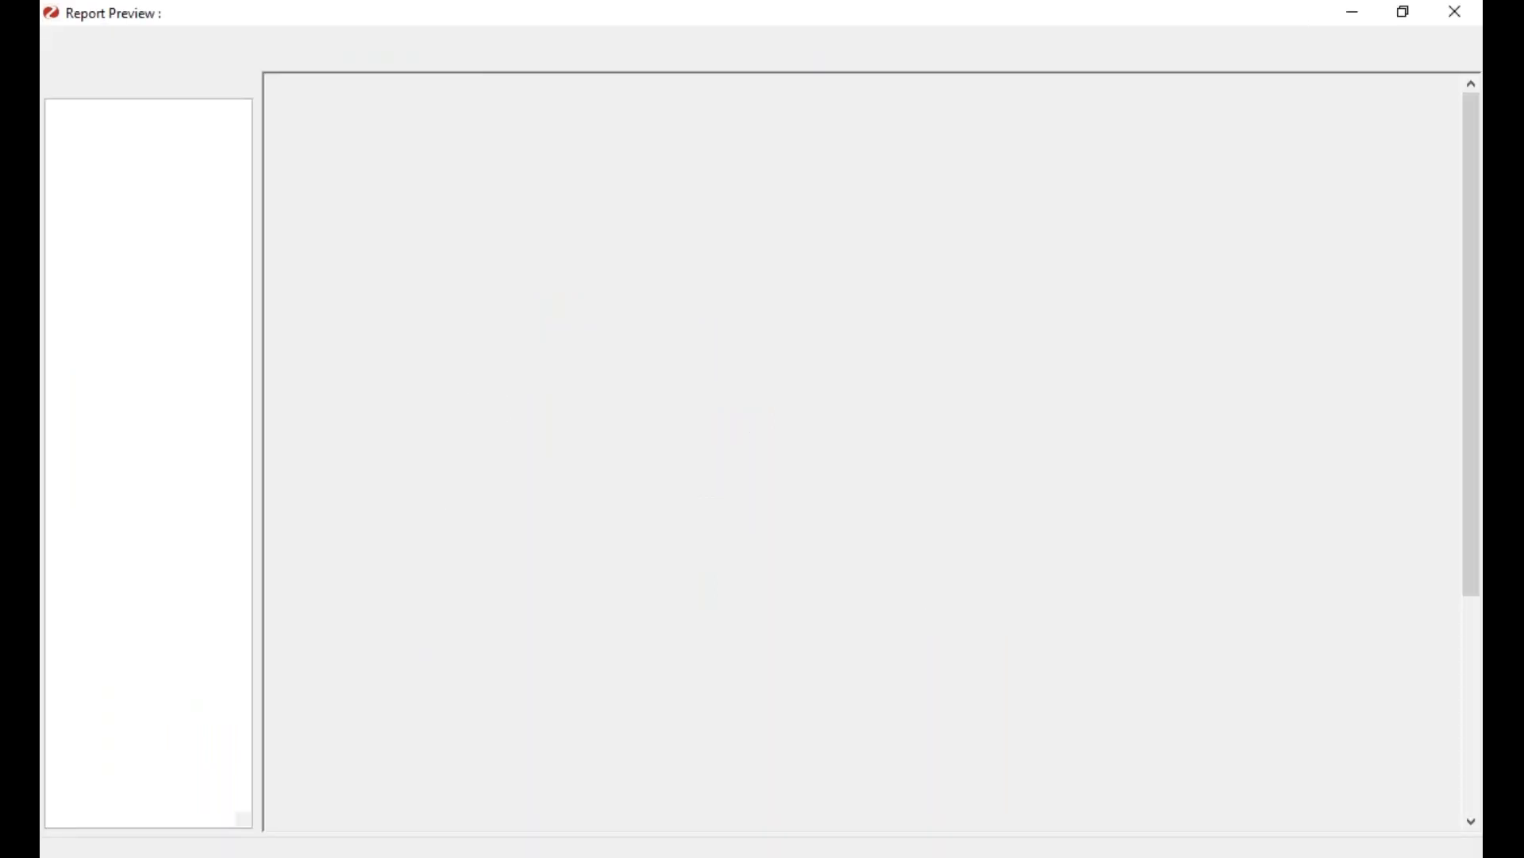
- Examine the Attendance Report's patient entries and totals at 110% zoom, and close the preview
{"action": "left_click", "coordinate": [172, 46]}
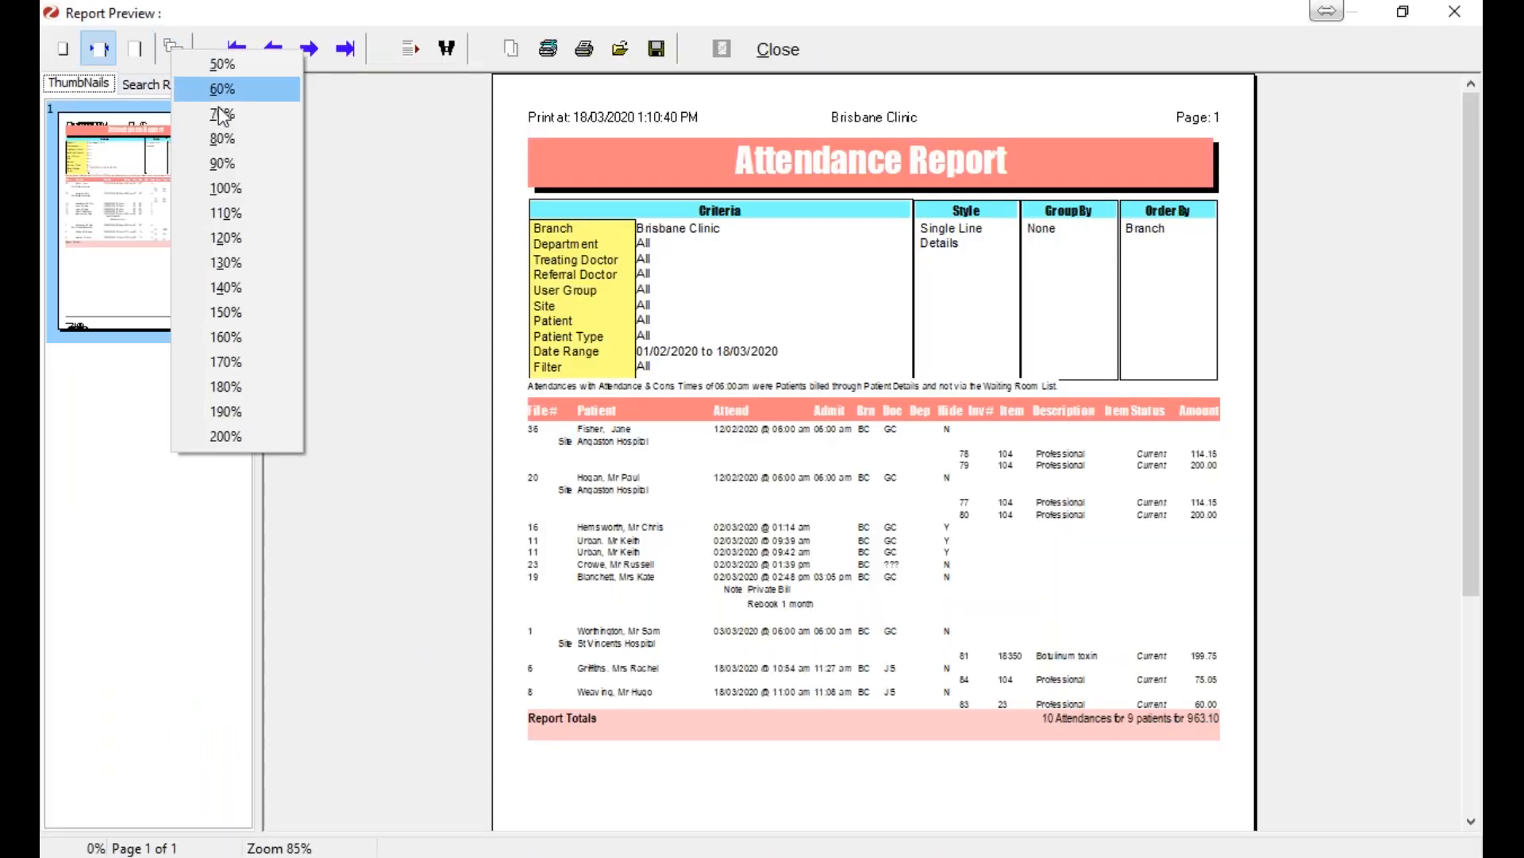
{"action": "left_click", "coordinate": [286, 311]}
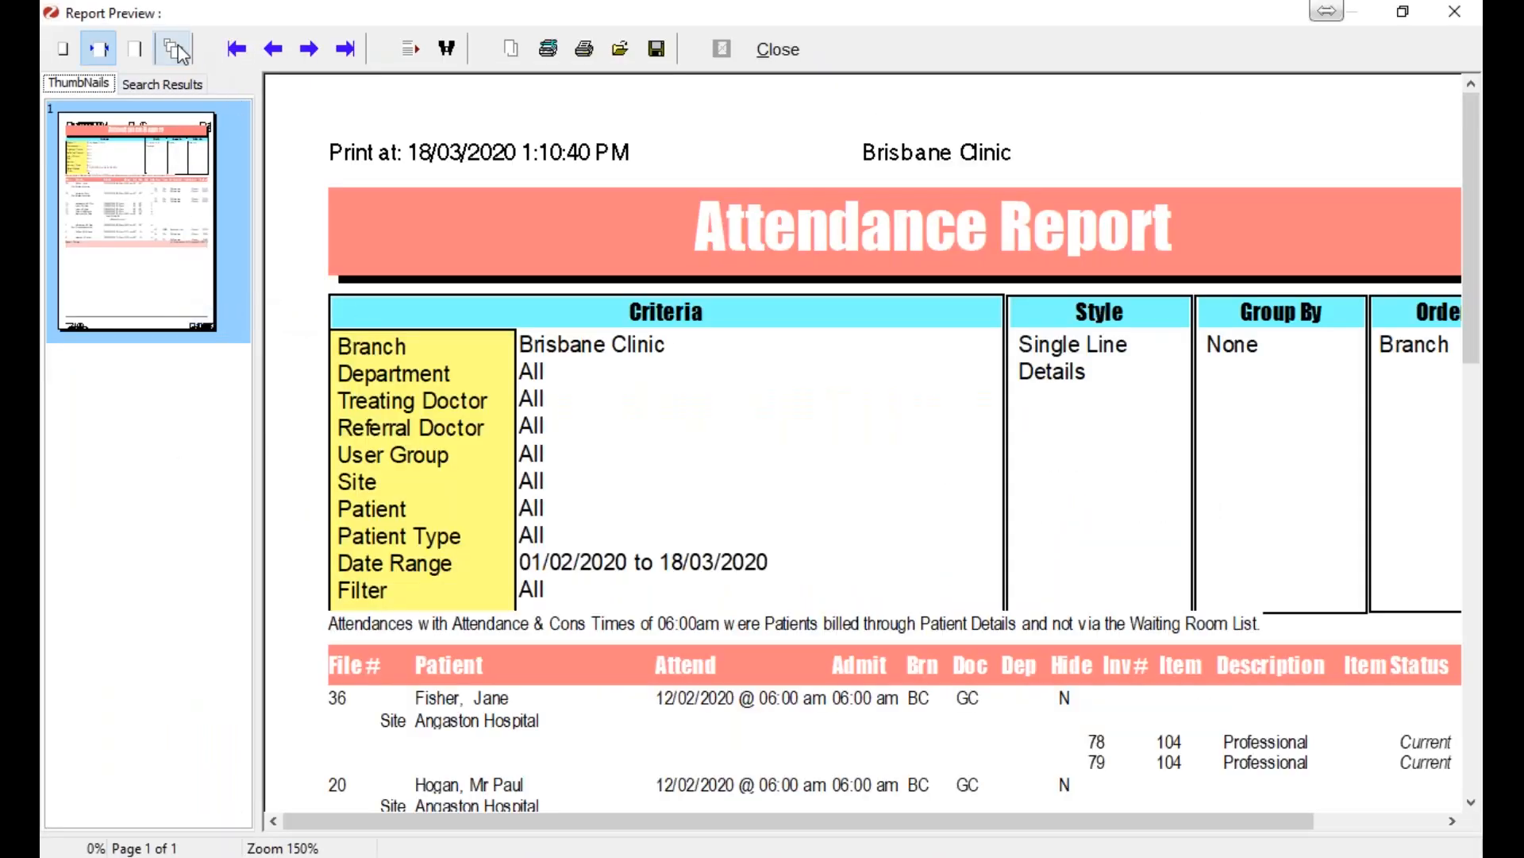
{"action": "left_click", "coordinate": [173, 48]}
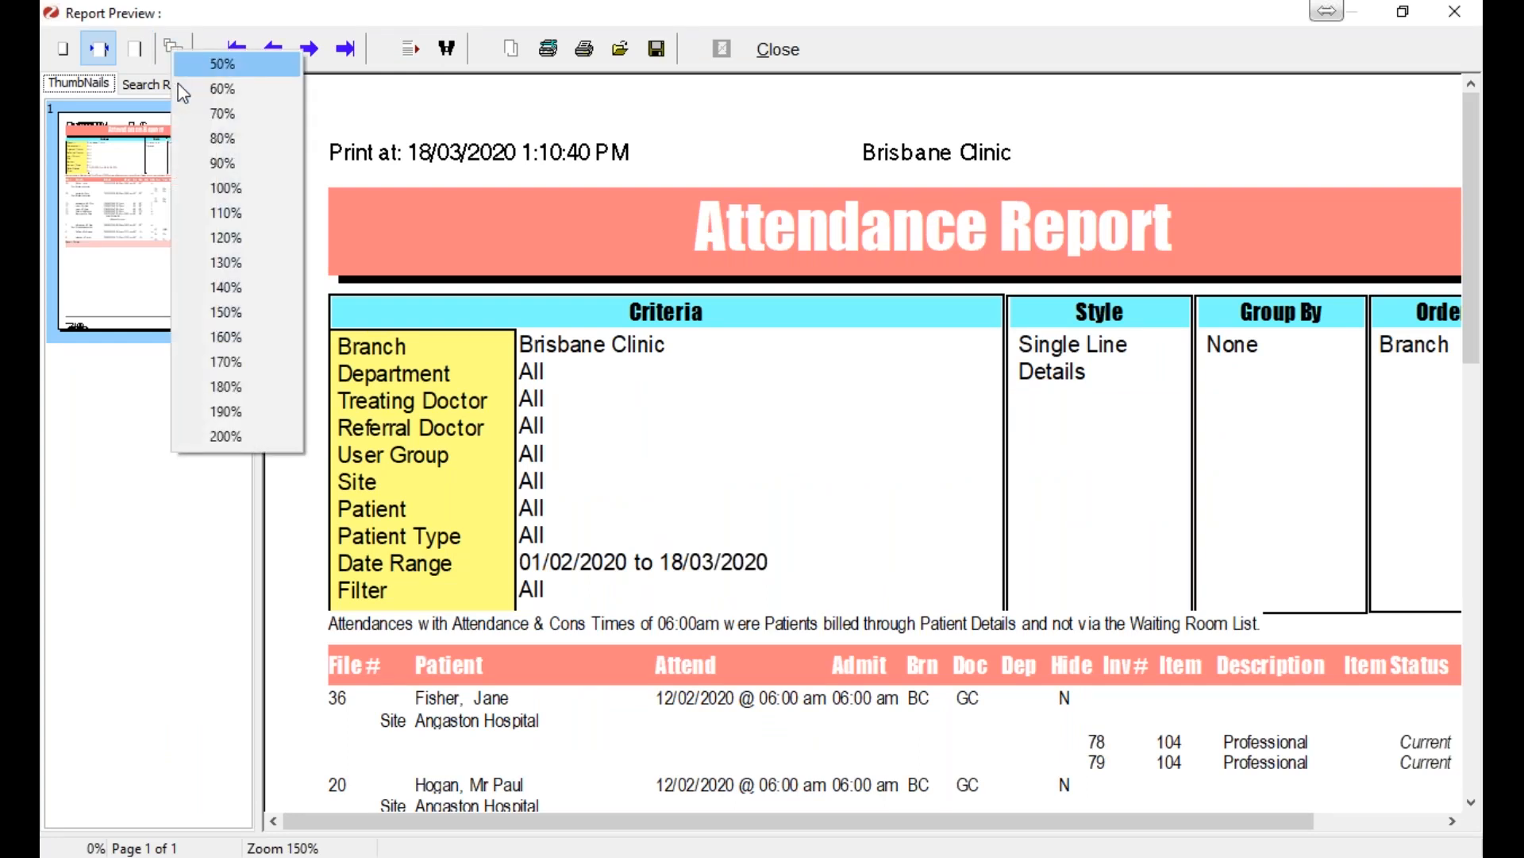
{"action": "left_click", "coordinate": [205, 225]}
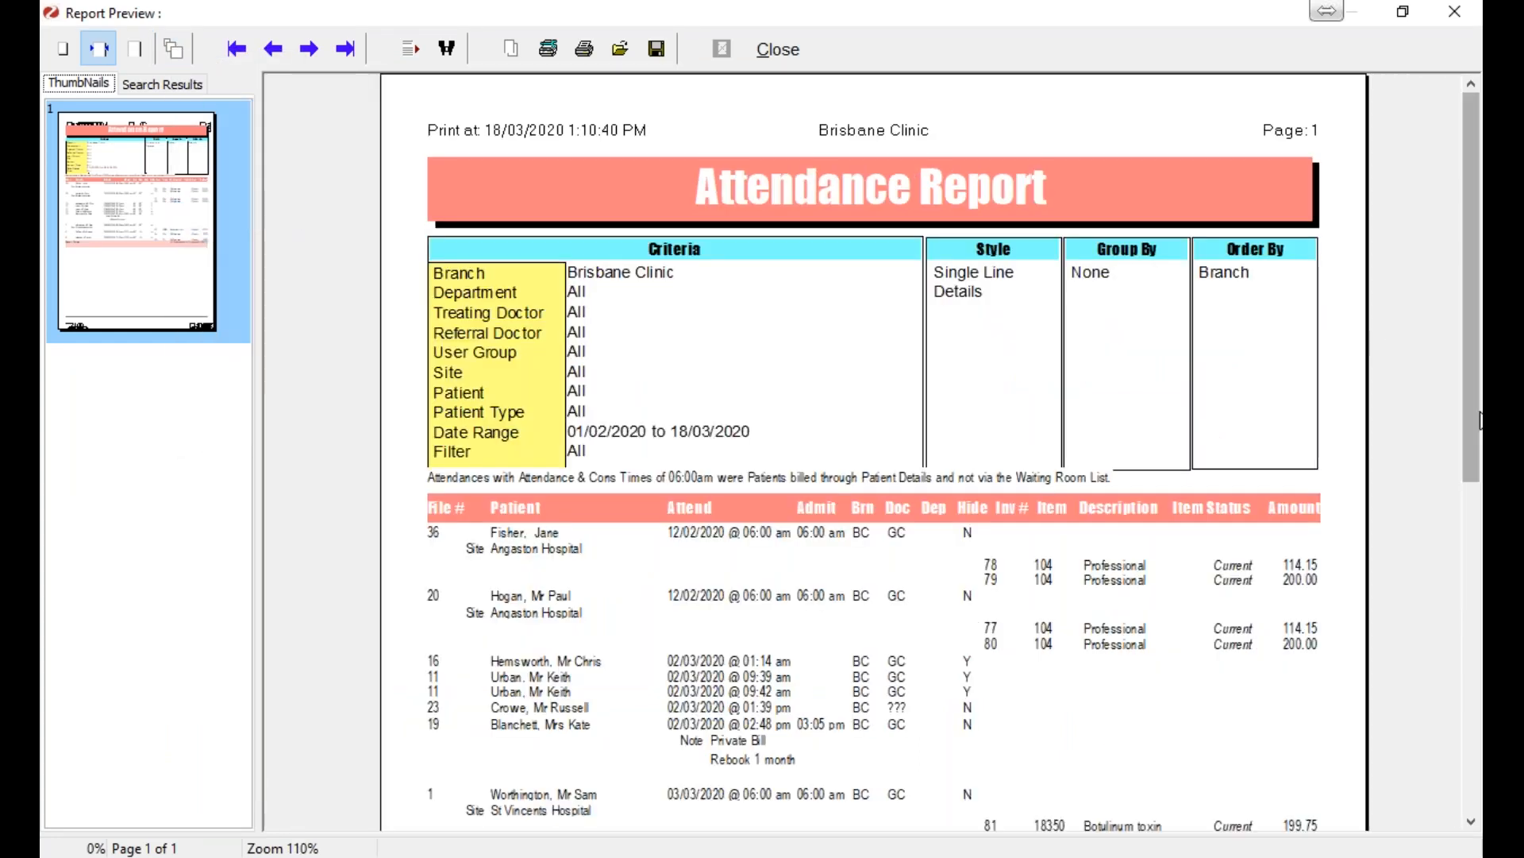
{"action": "left_click_drag", "start_coordinate": [1474, 427], "coordinate": [1480, 443]}
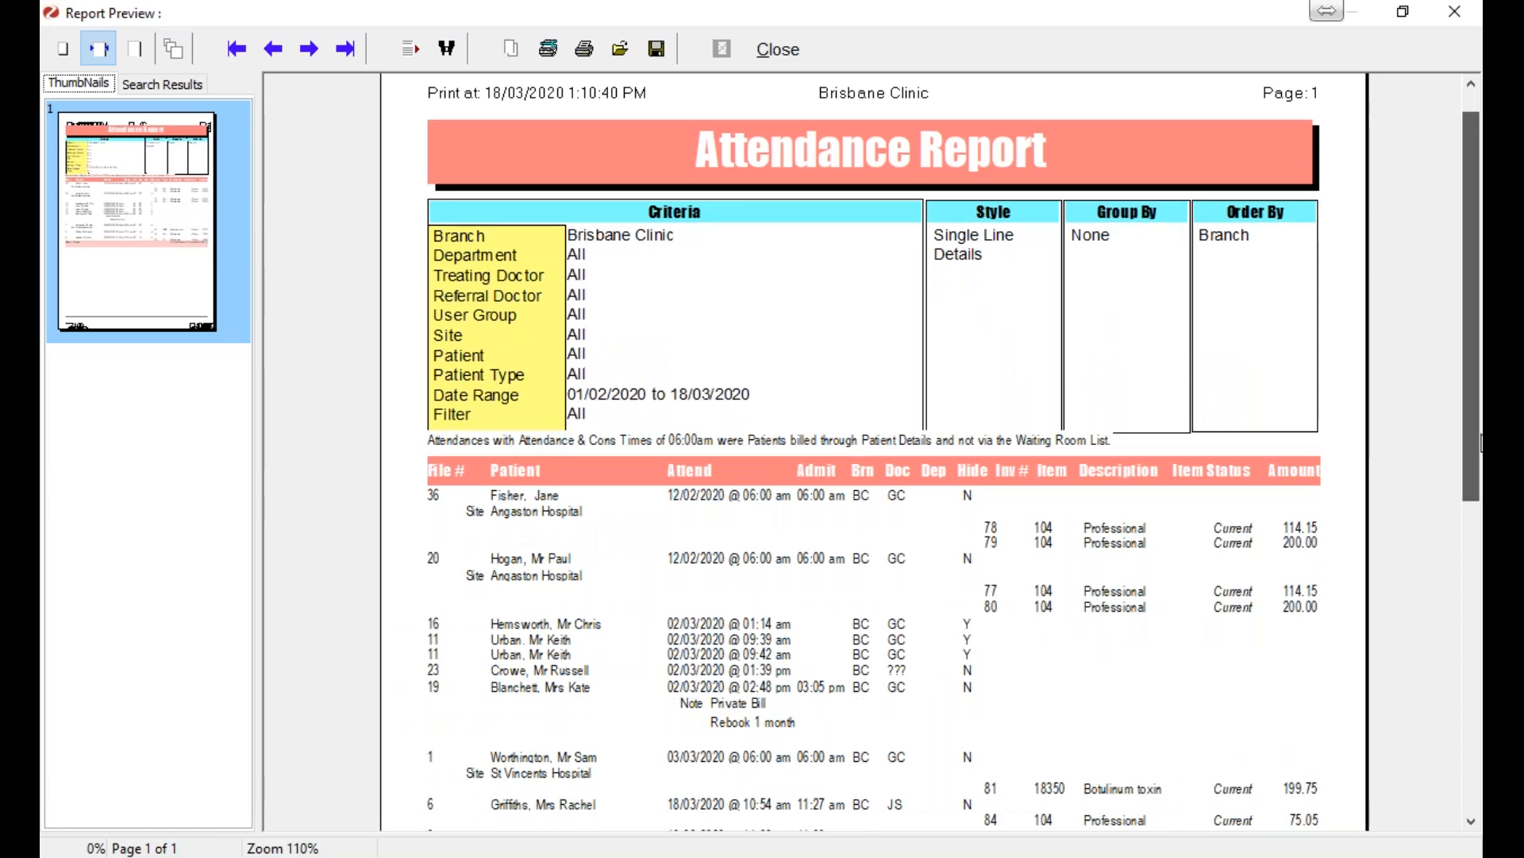
{"action": "scroll", "coordinate": [779, 318], "scroll_direction": "down", "scroll_amount": 3}
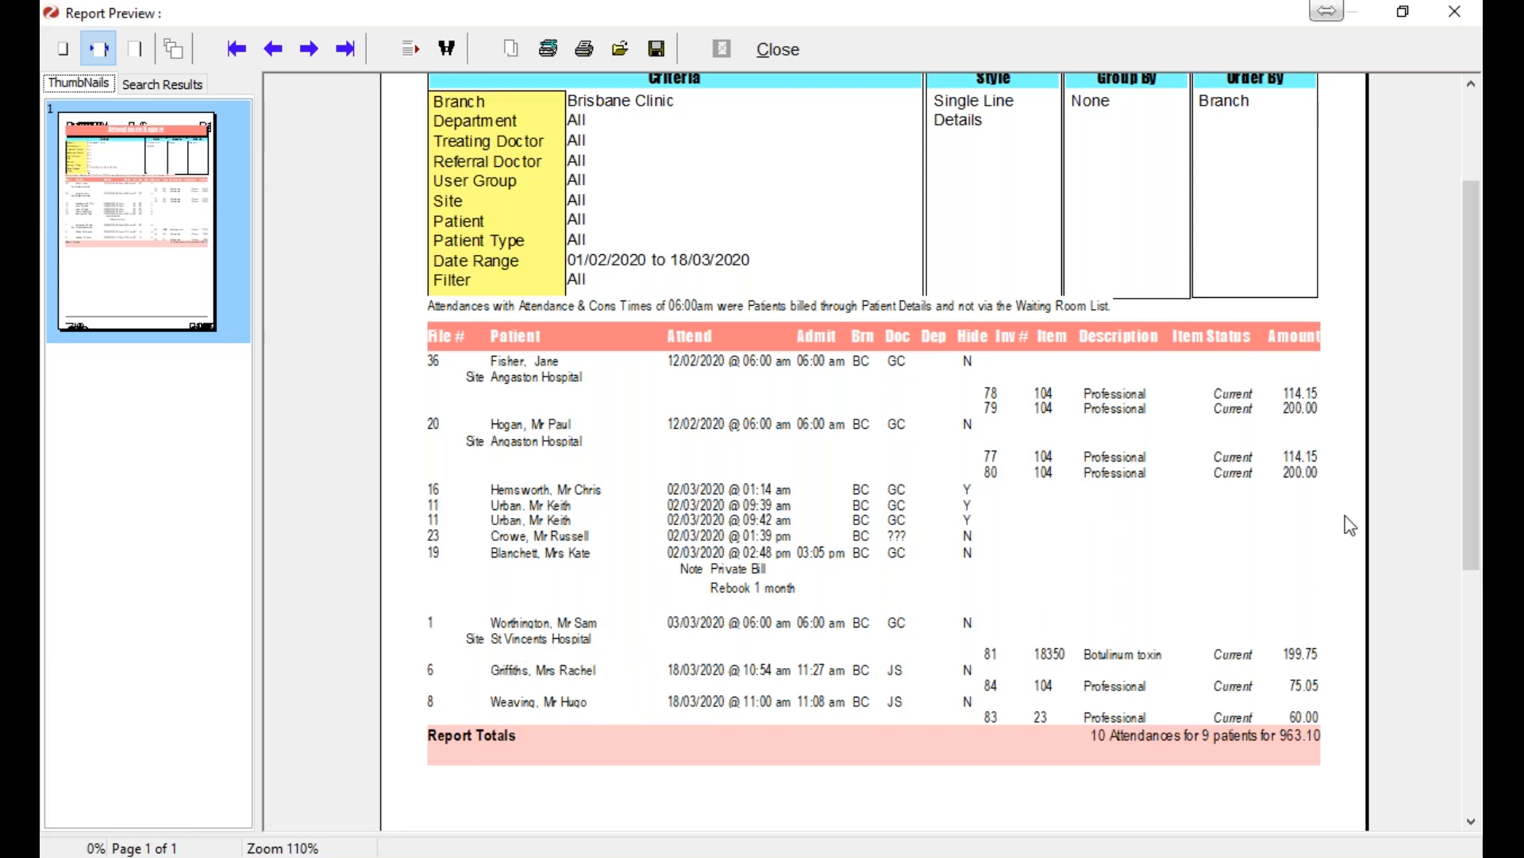
{"action": "left_click", "coordinate": [1452, 13]}
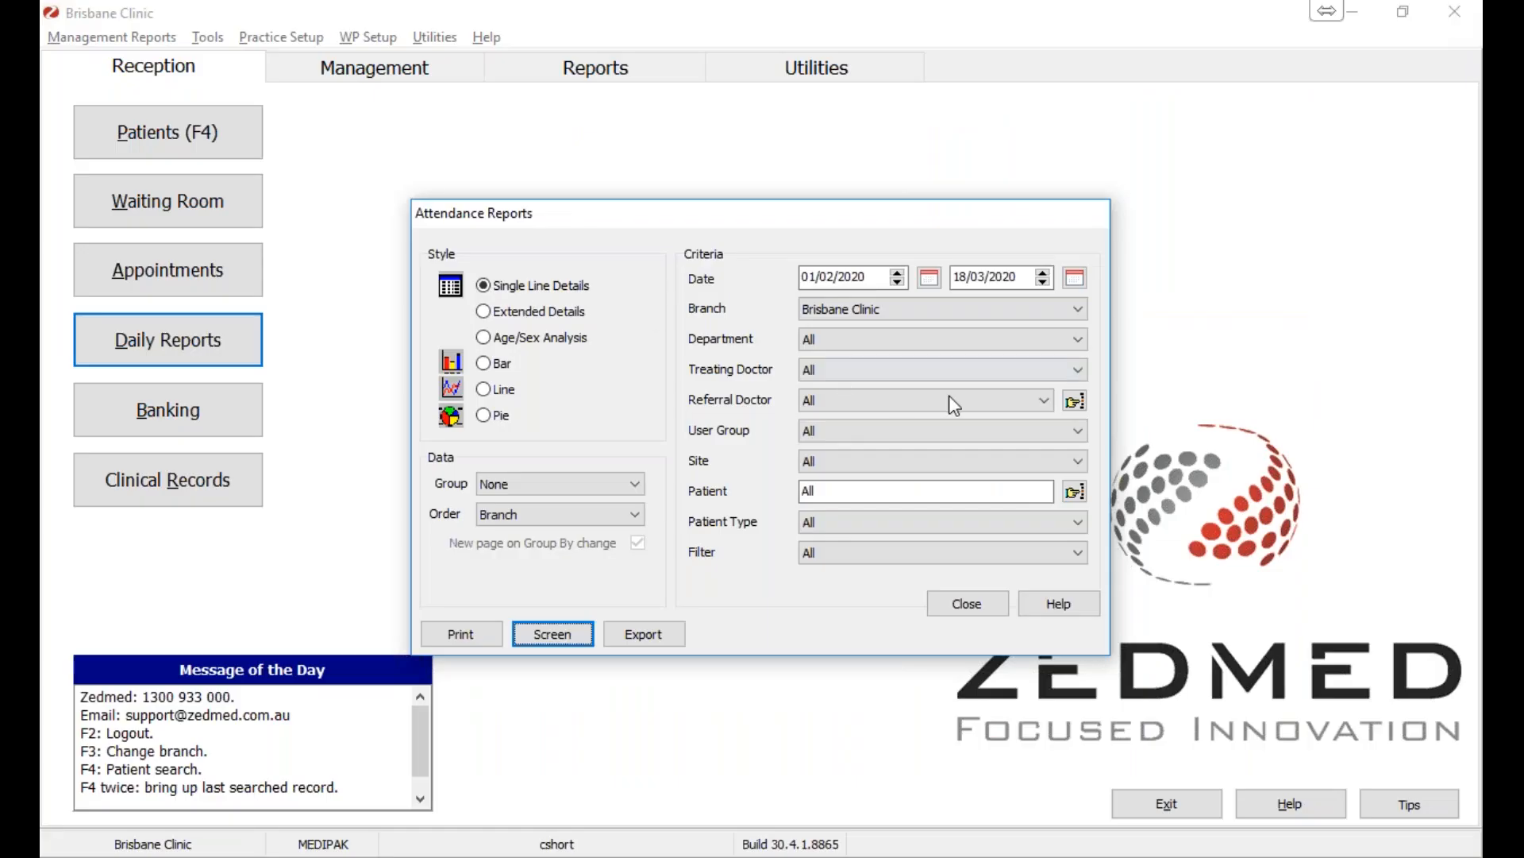
- Check the treating doctor choices in the Attendance Reports criteria, leave the selection at All, and close the dialog
{"action": "left_click", "coordinate": [843, 370]}
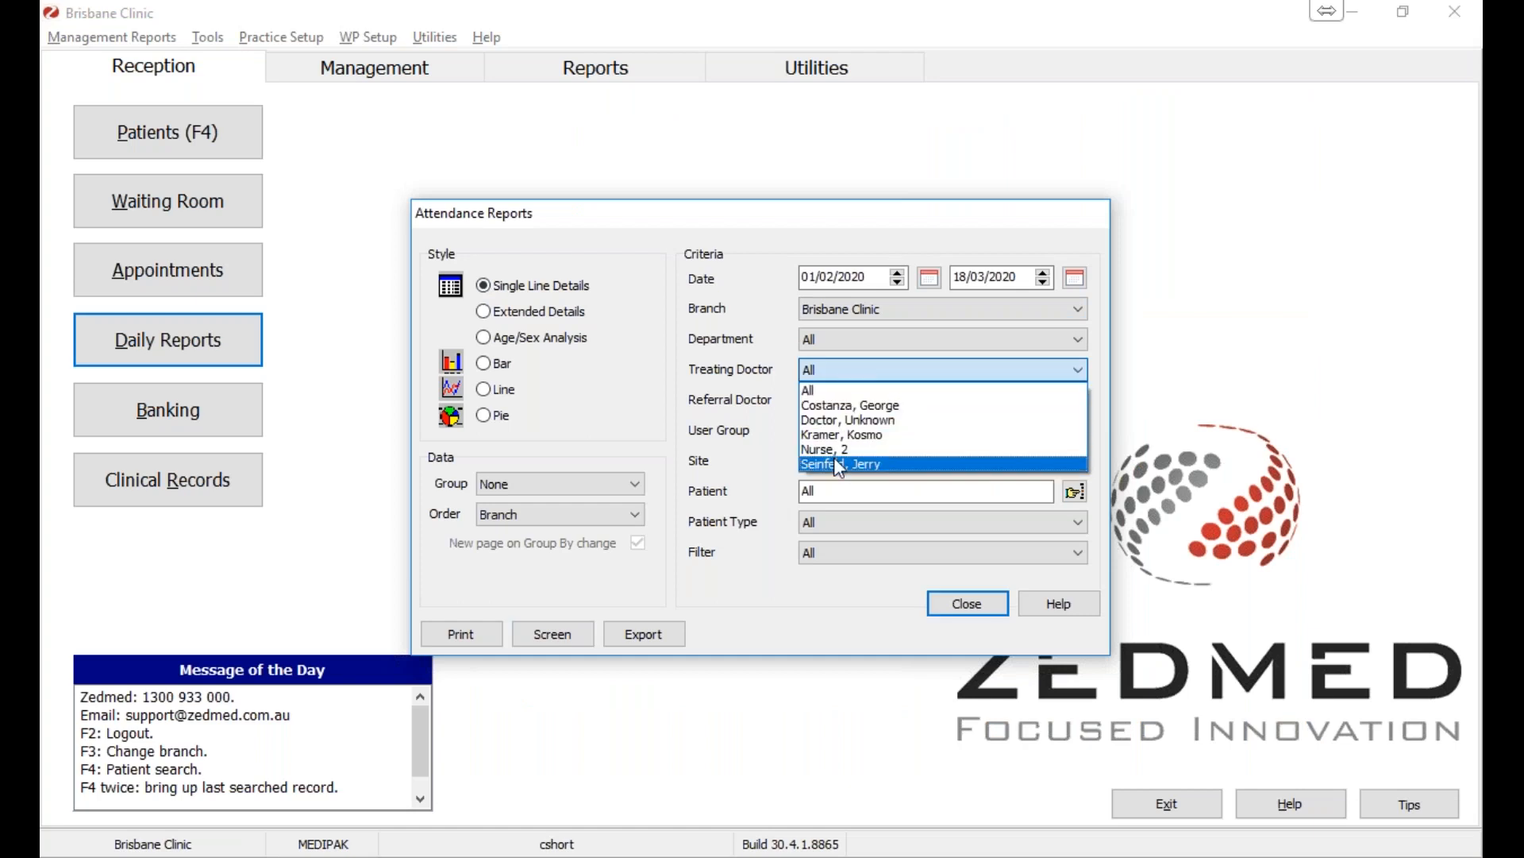
{"action": "left_click", "coordinate": [718, 398]}
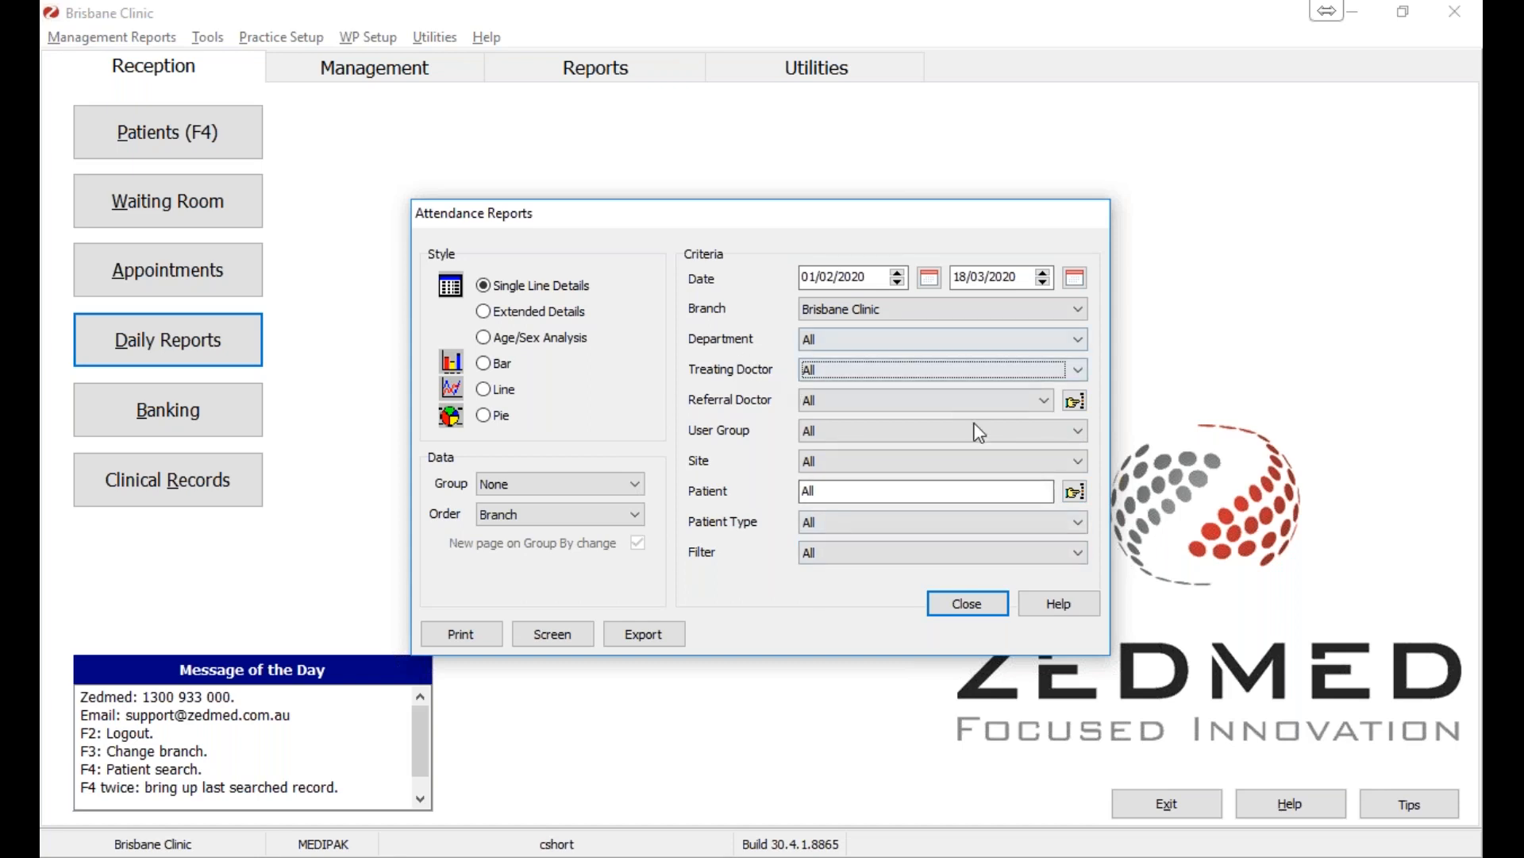
{"action": "left_click", "coordinate": [967, 604]}
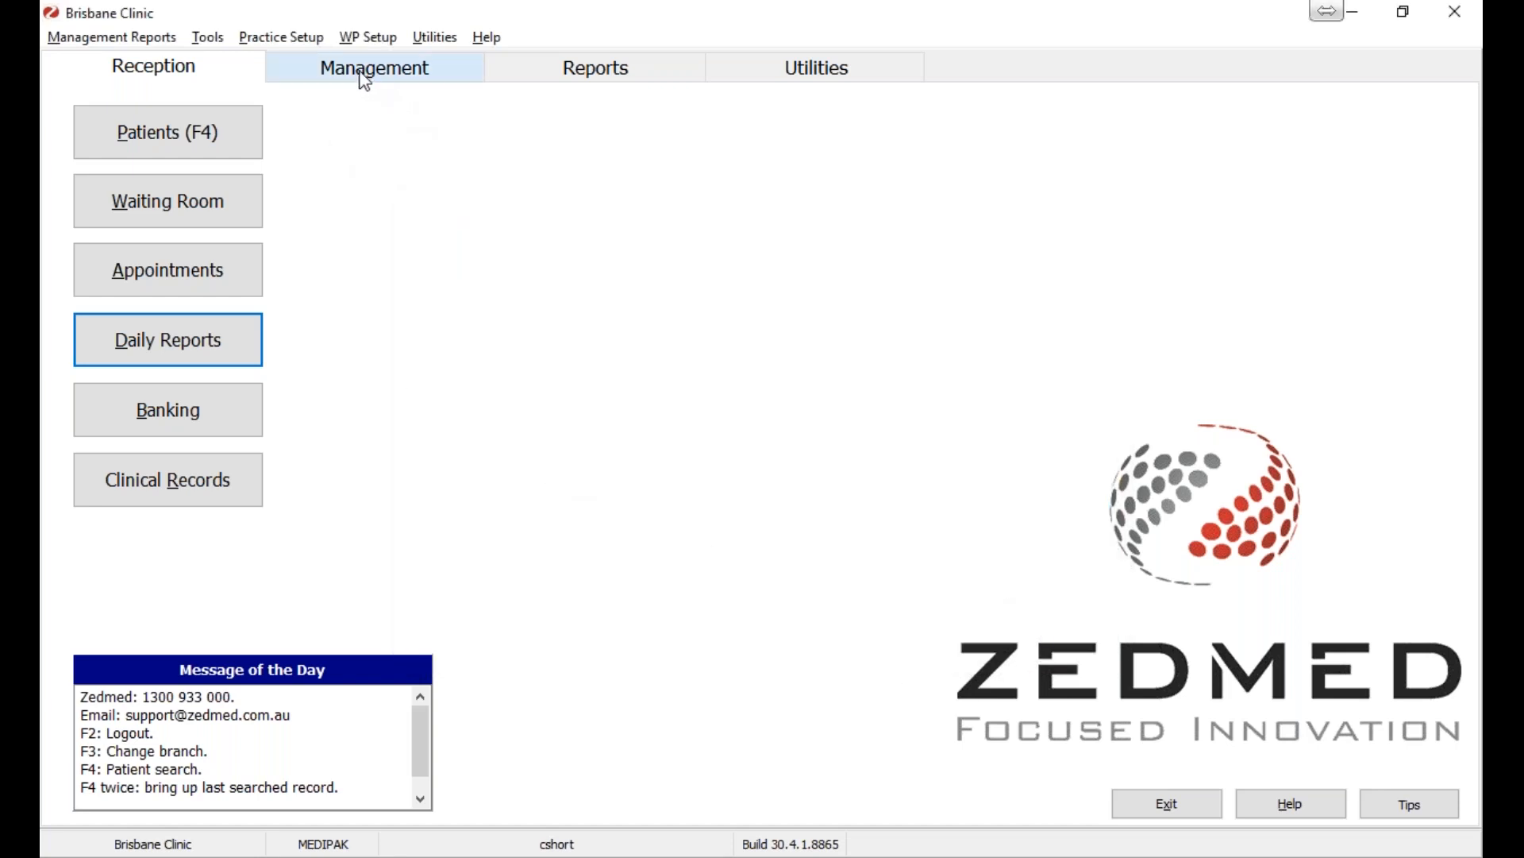
- Preview the detailed waiting times report for 18/03/2020 on screen, examine it at 125% zoom, and close the preview
{"action": "left_click", "coordinate": [208, 343]}
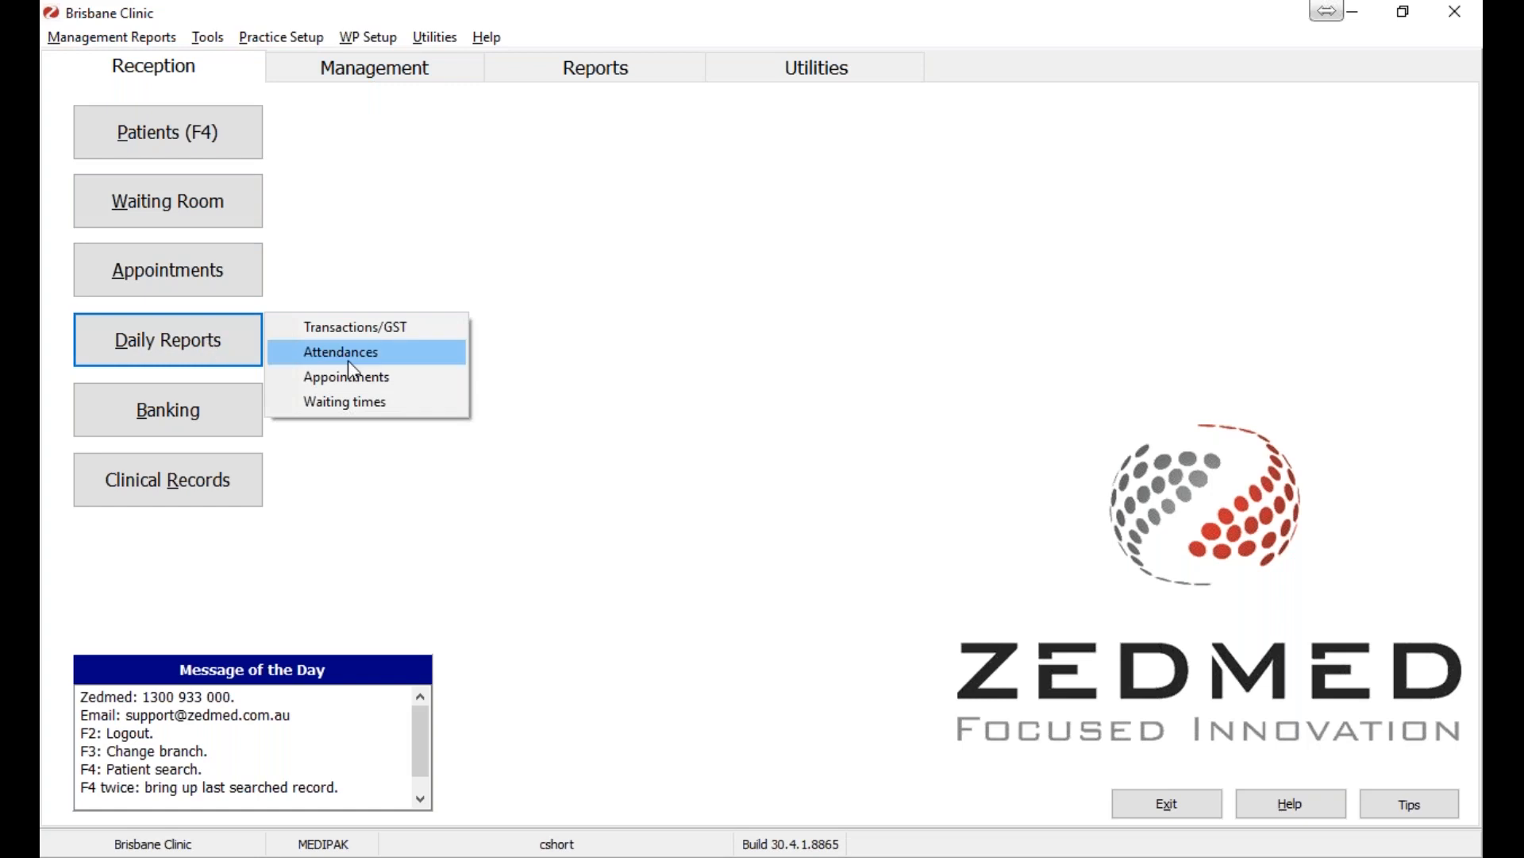
{"action": "left_click", "coordinate": [367, 406]}
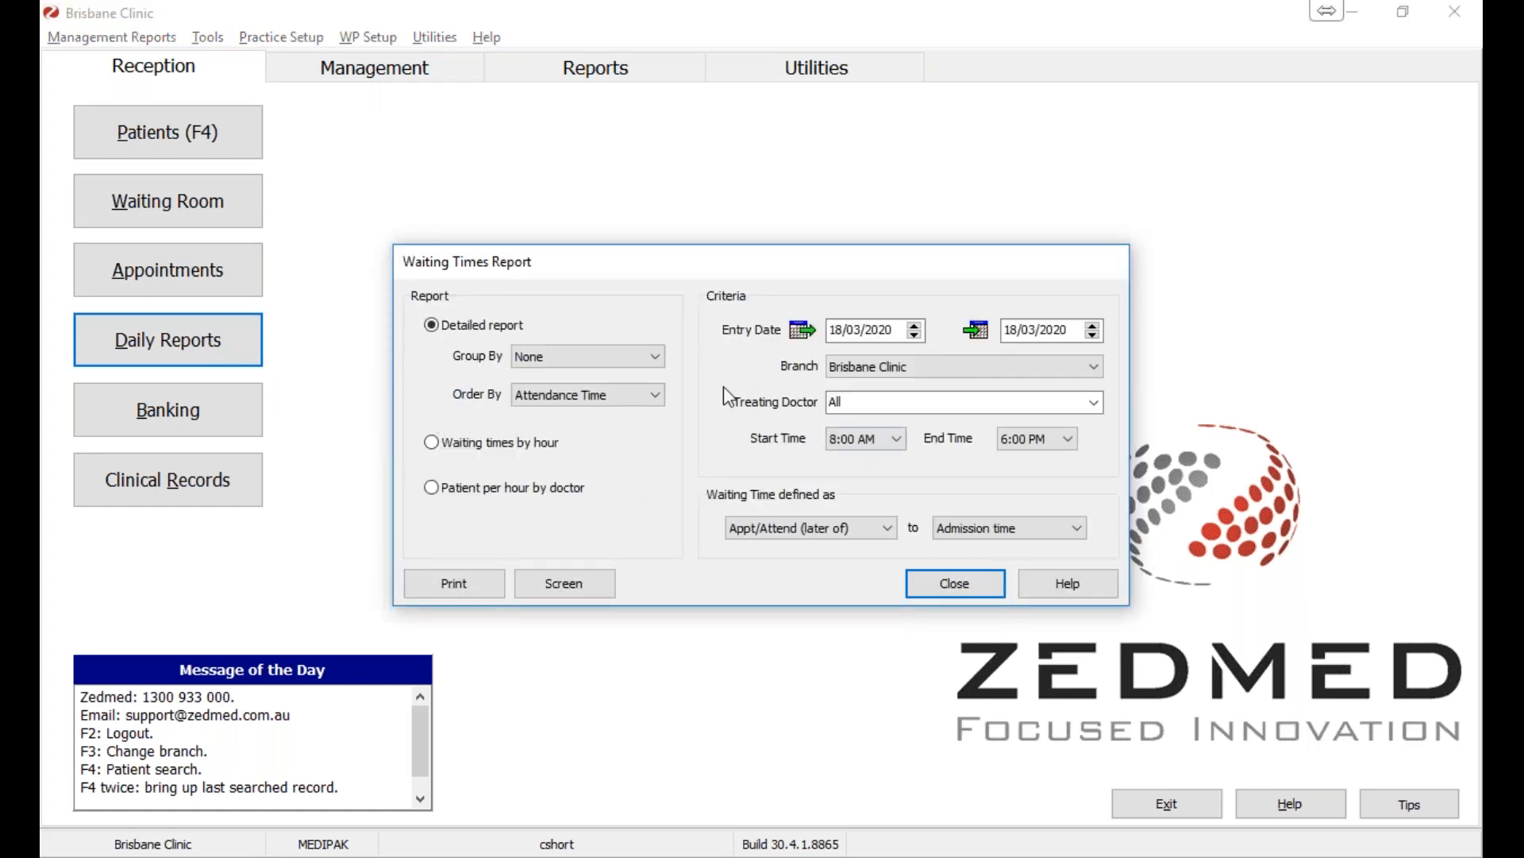
{"action": "left_click", "coordinate": [840, 335]}
{"action": "type", "text": "13"}
{"action": "left_click", "coordinate": [585, 584]}
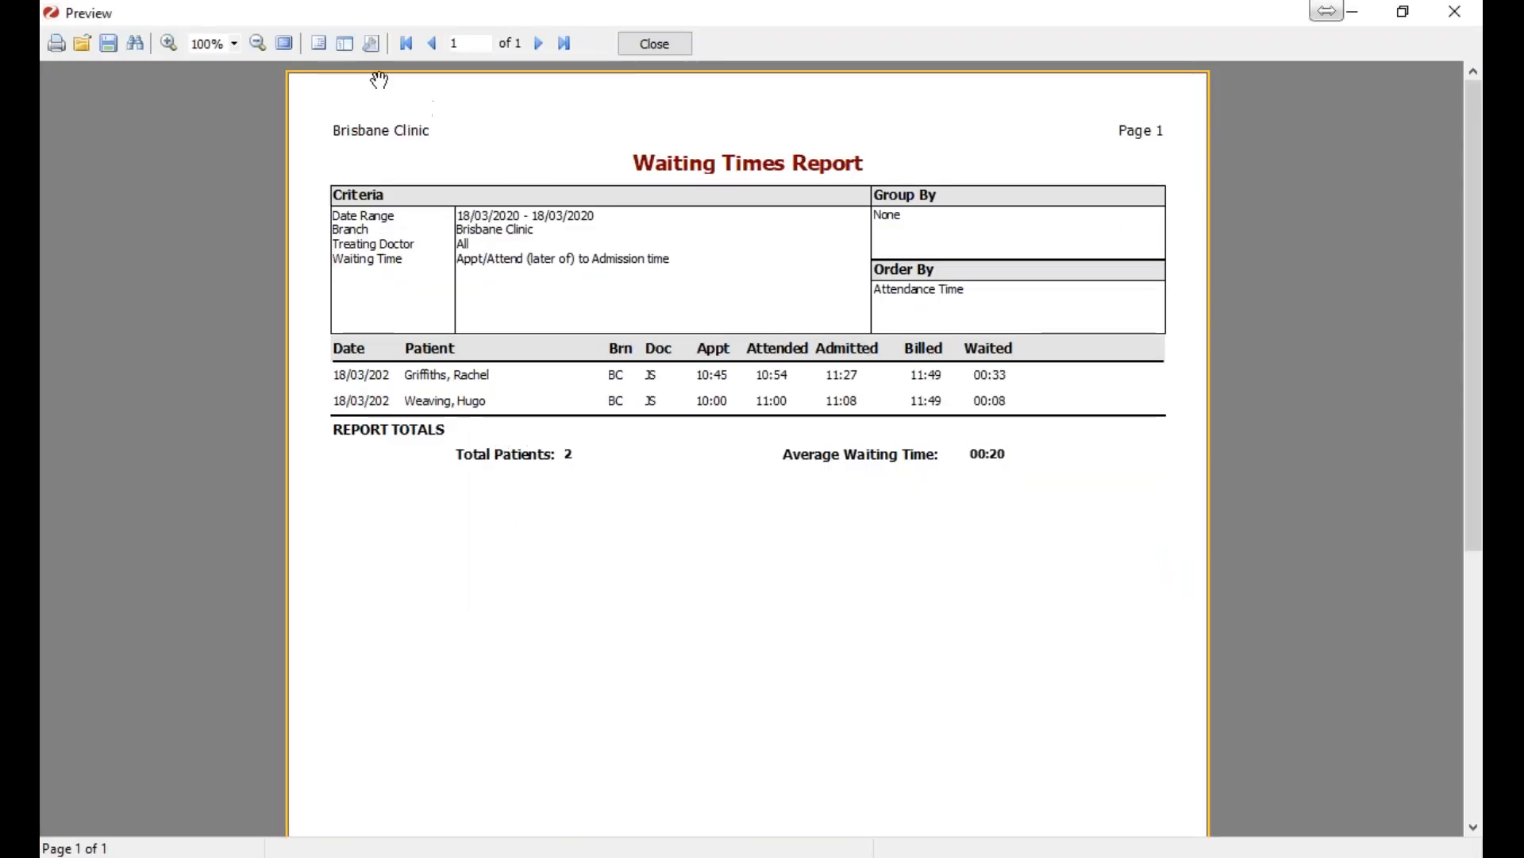
{"action": "left_click", "coordinate": [170, 42]}
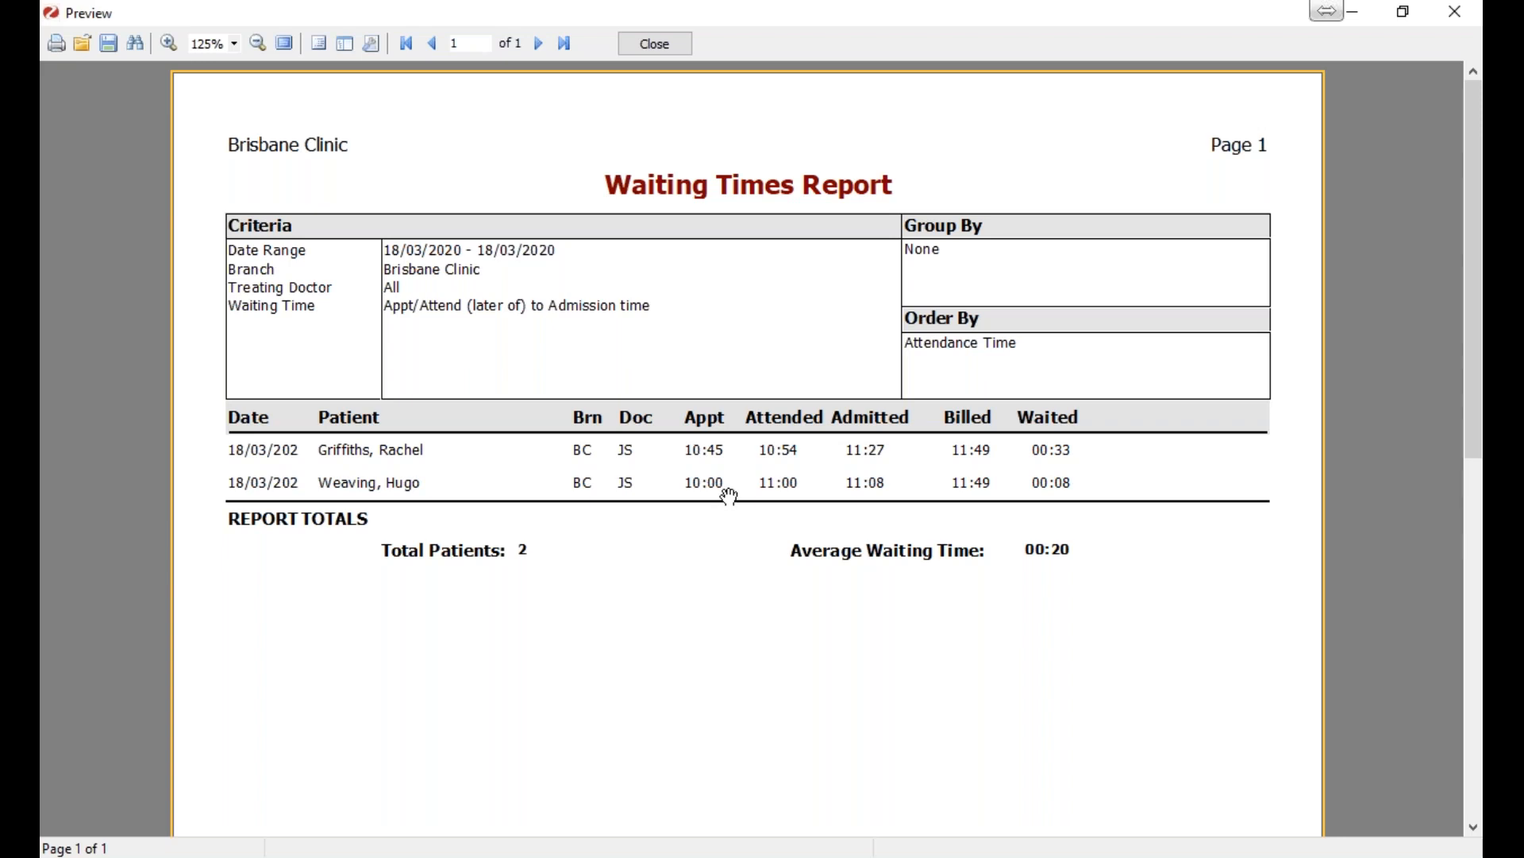
{"action": "left_click", "coordinate": [642, 46]}
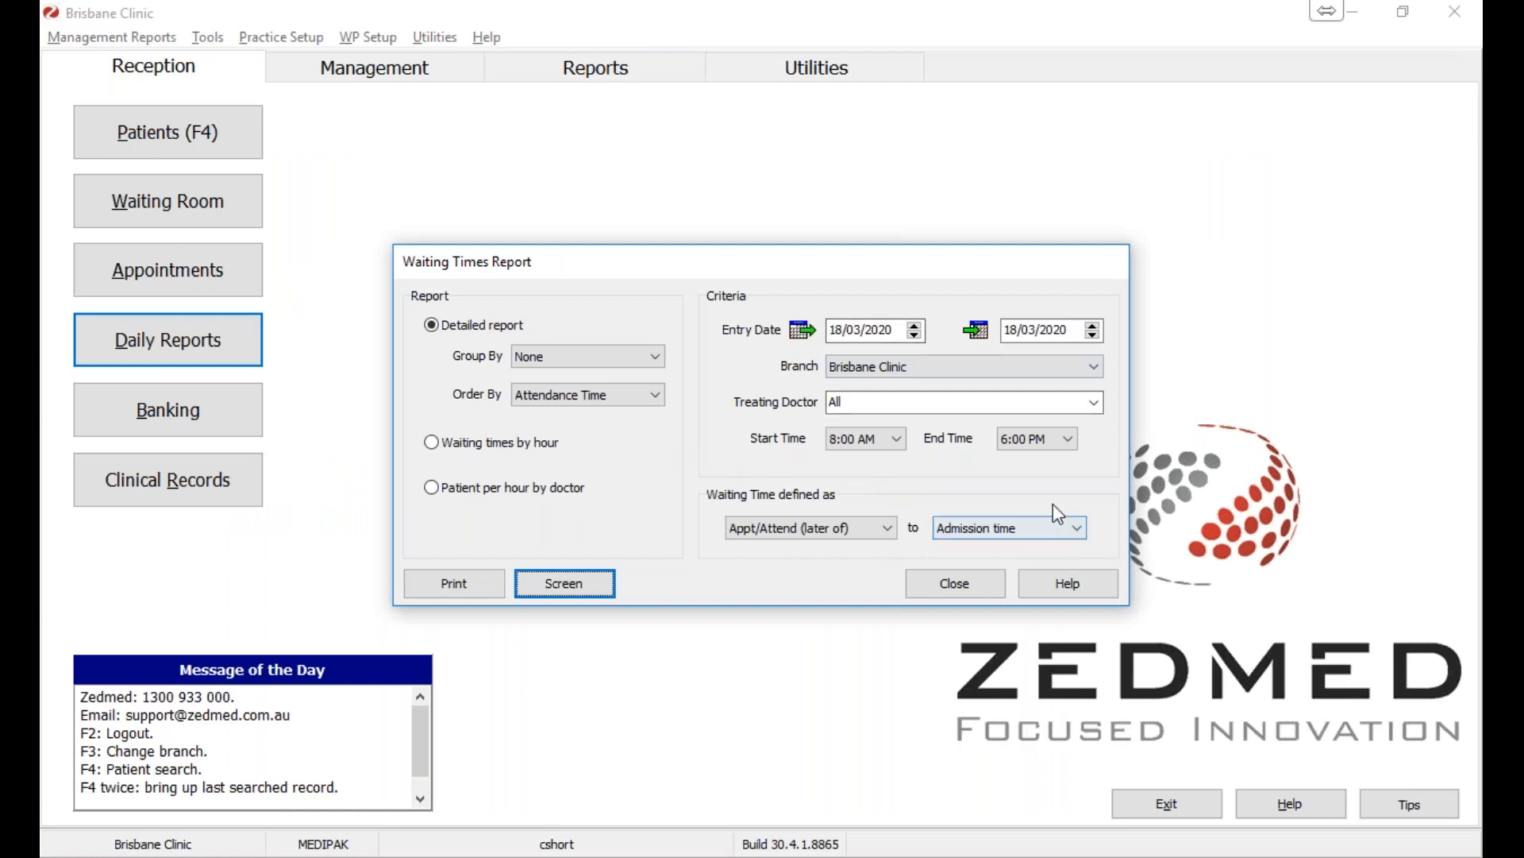
- Define waiting time as Appointment time to Admission time, preview the detailed report on screen, and close the preview
{"action": "left_click", "coordinate": [760, 536]}
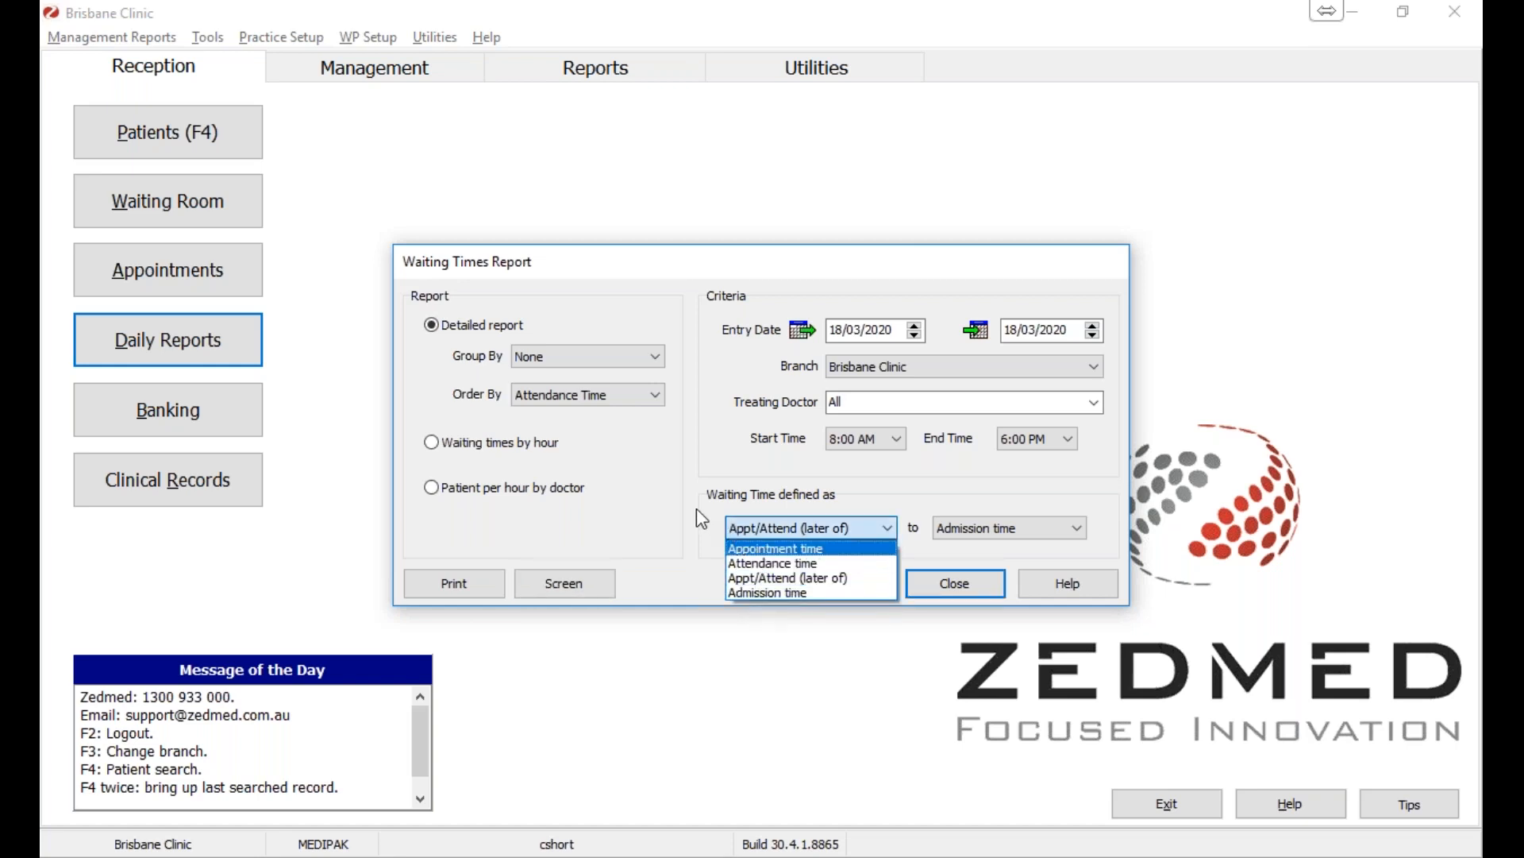
{"action": "left_click", "coordinate": [762, 551]}
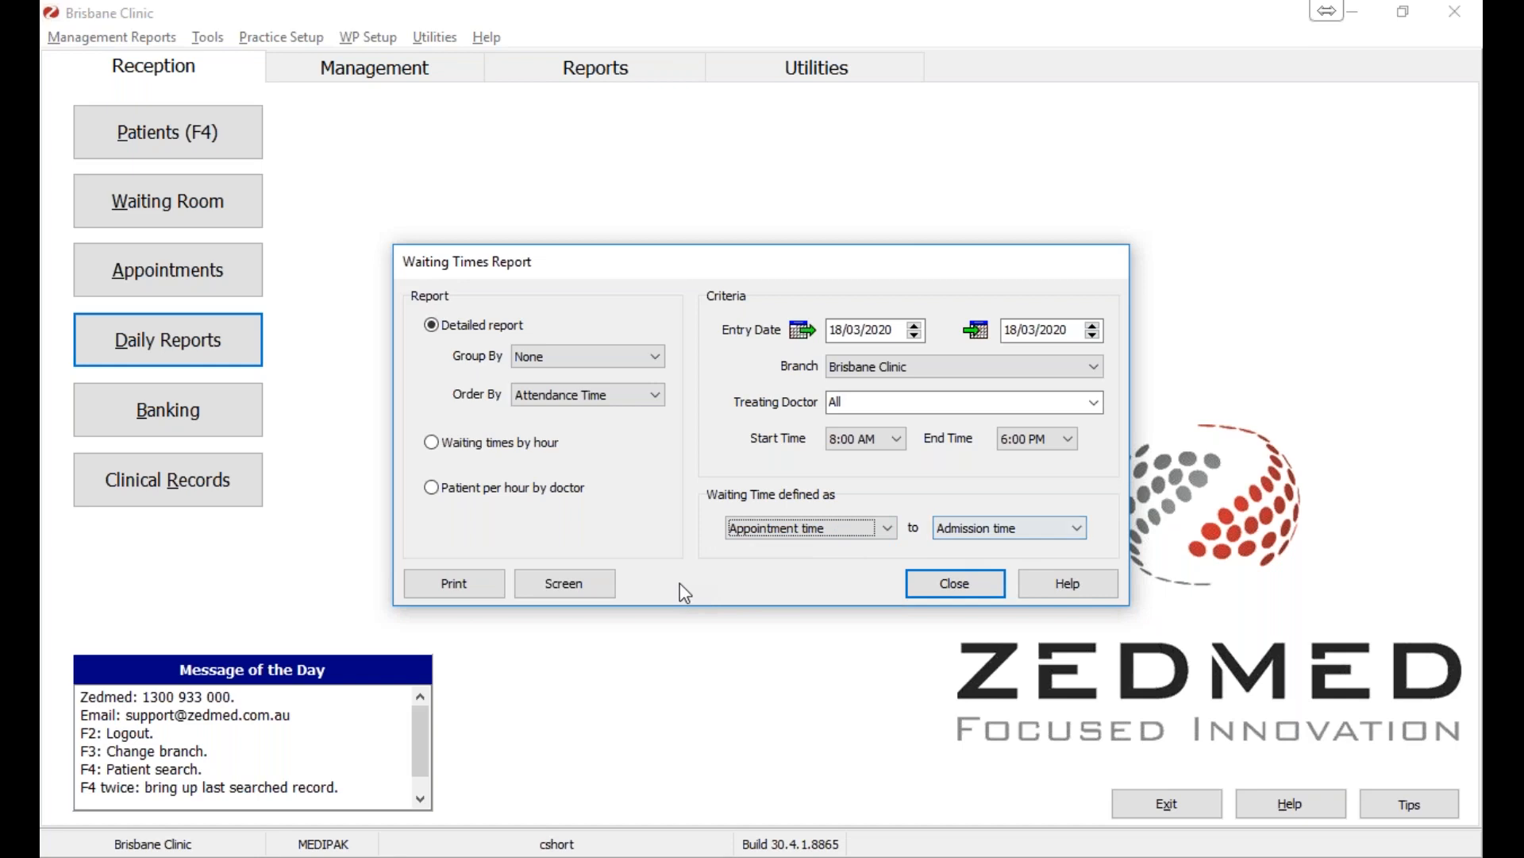
{"action": "left_click", "coordinate": [585, 582]}
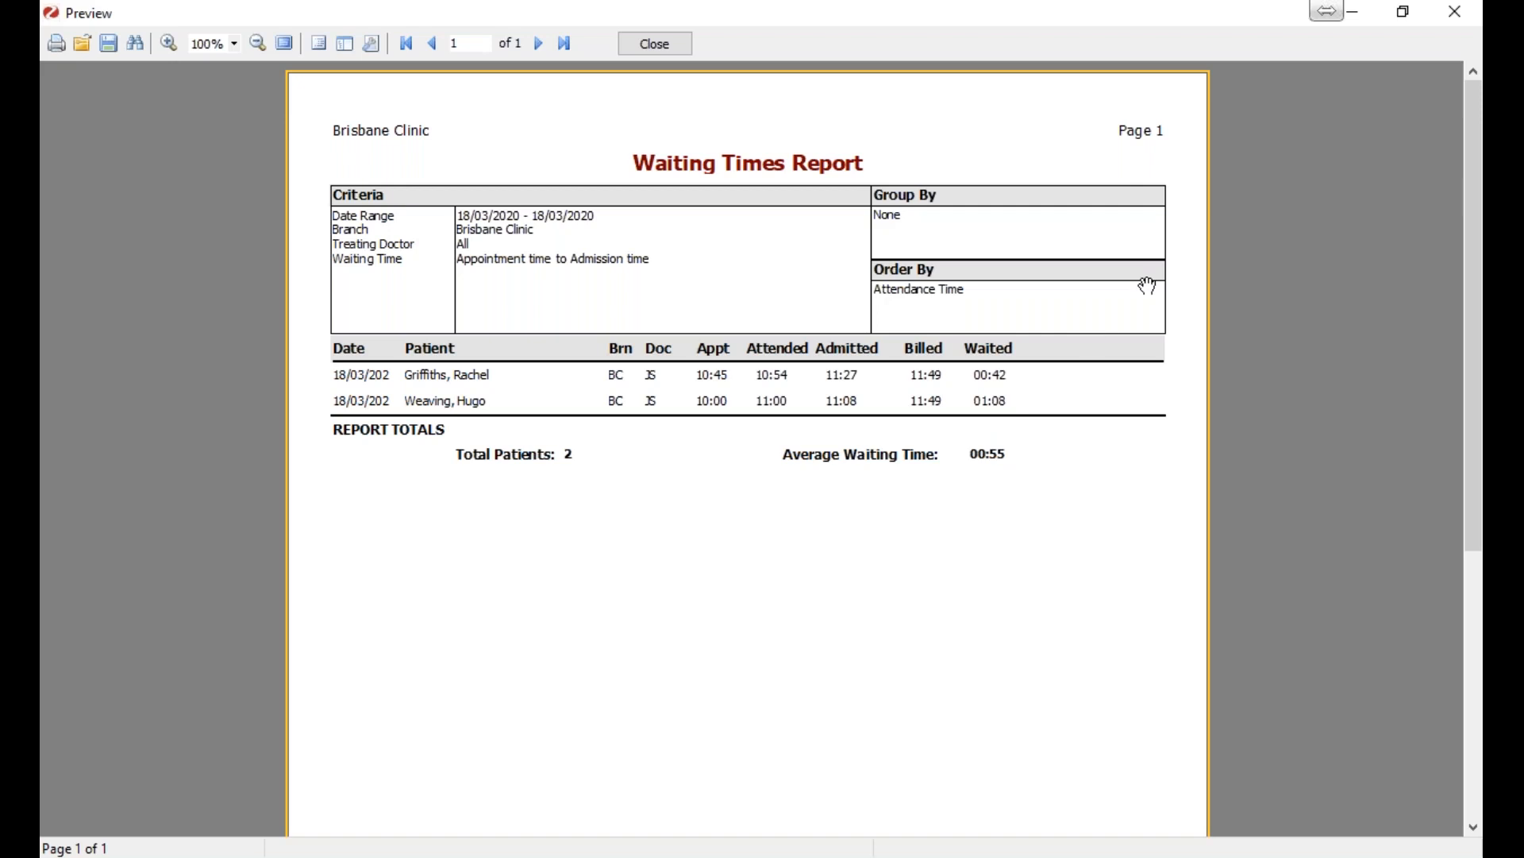
{"action": "left_click", "coordinate": [656, 44]}
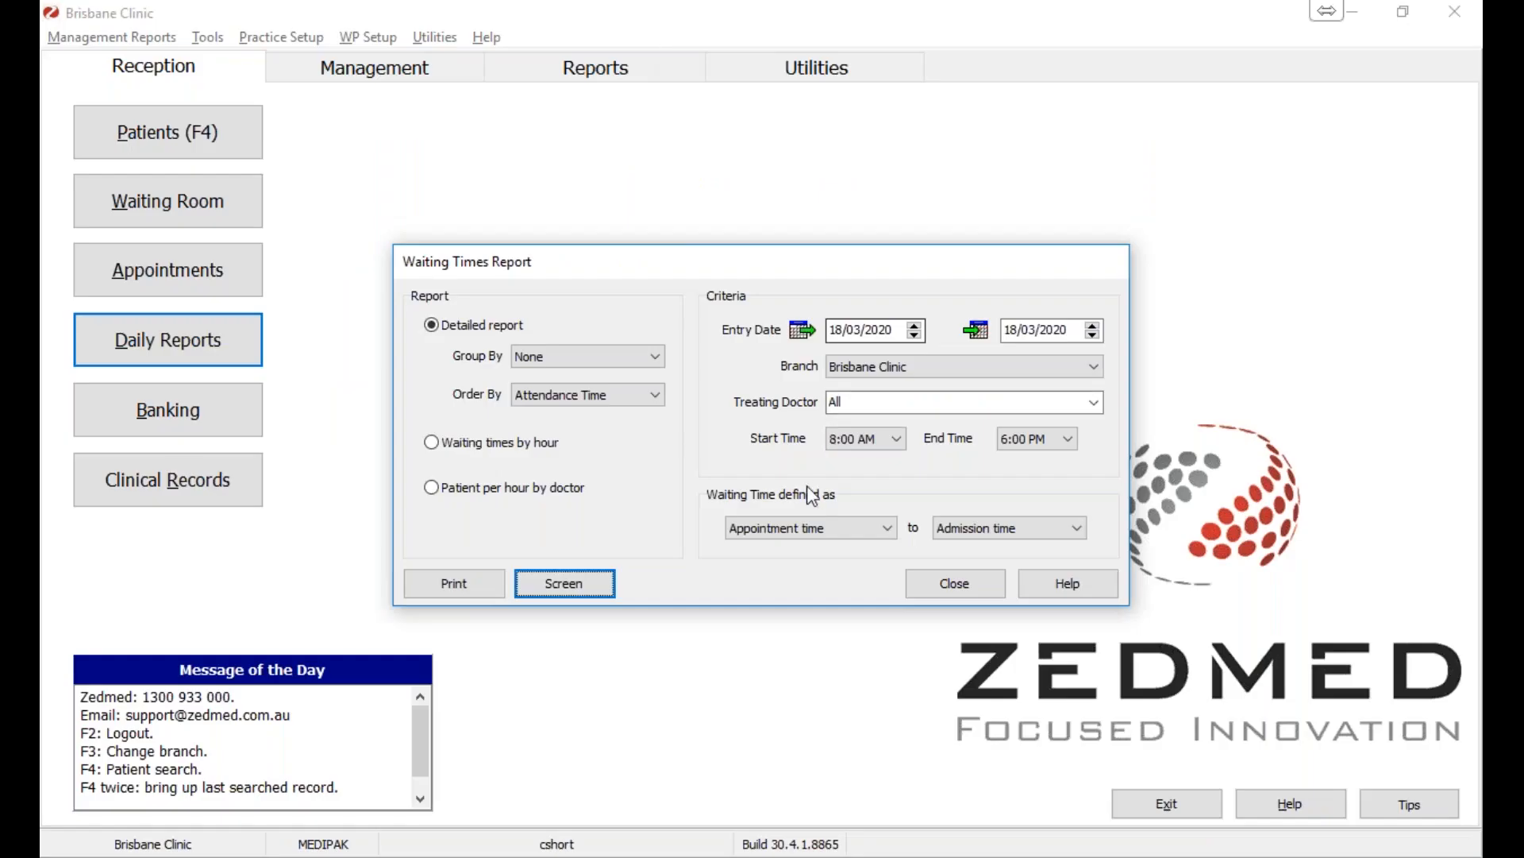
- Set the starting point of the waiting time definition back to Appt/Attend (later of)
{"action": "left_click", "coordinate": [834, 524]}
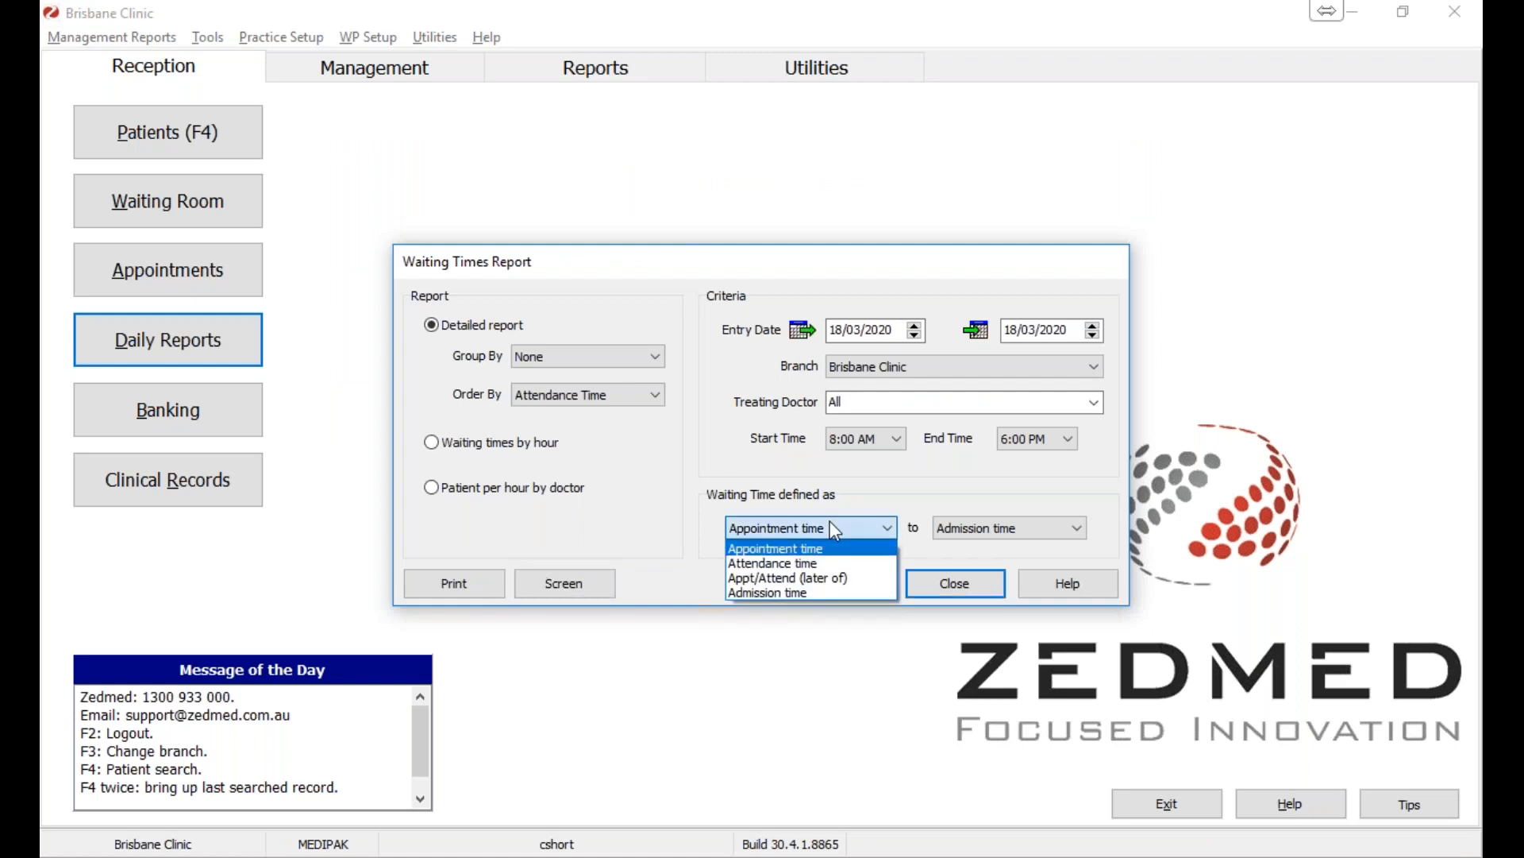
{"action": "left_click", "coordinate": [830, 520]}
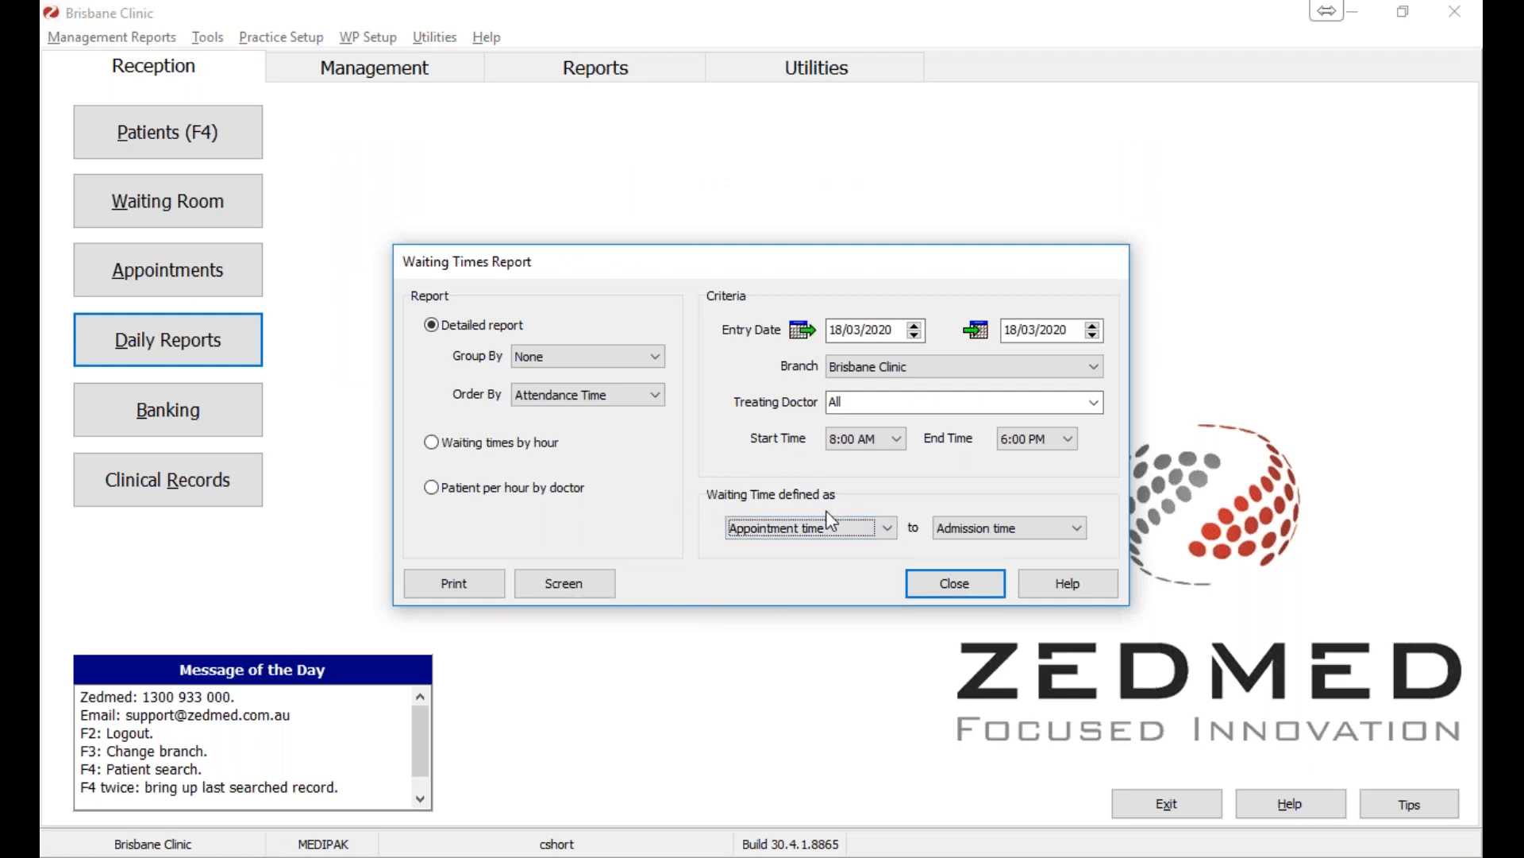
{"action": "left_click", "coordinate": [816, 530]}
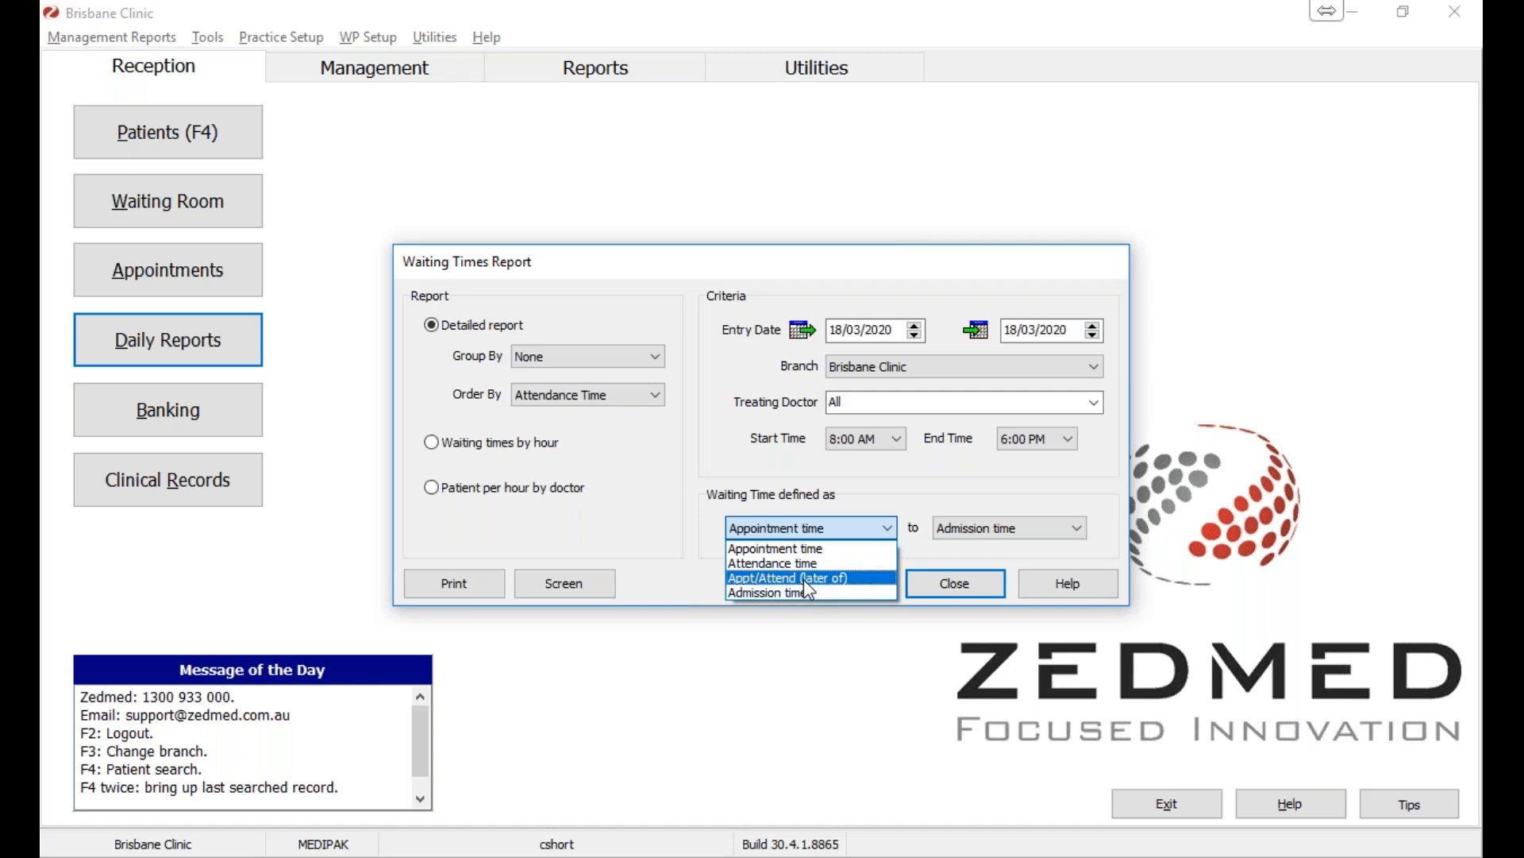
{"action": "left_click", "coordinate": [804, 579]}
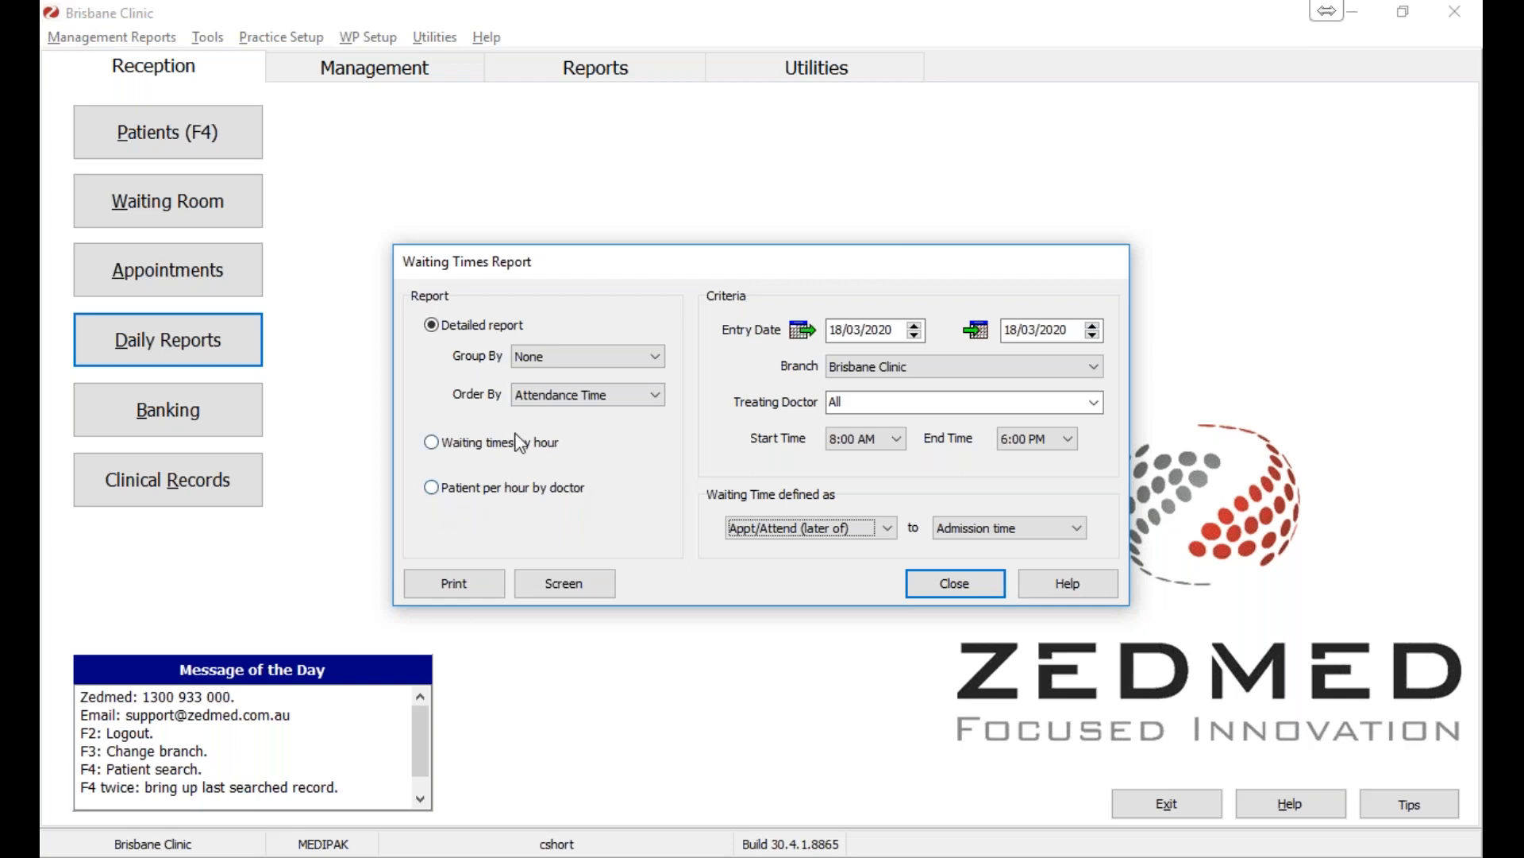
- Preview the waiting times by hour report on screen with its start date set to 01/02/2020, and close the preview
{"action": "left_click", "coordinate": [551, 441]}
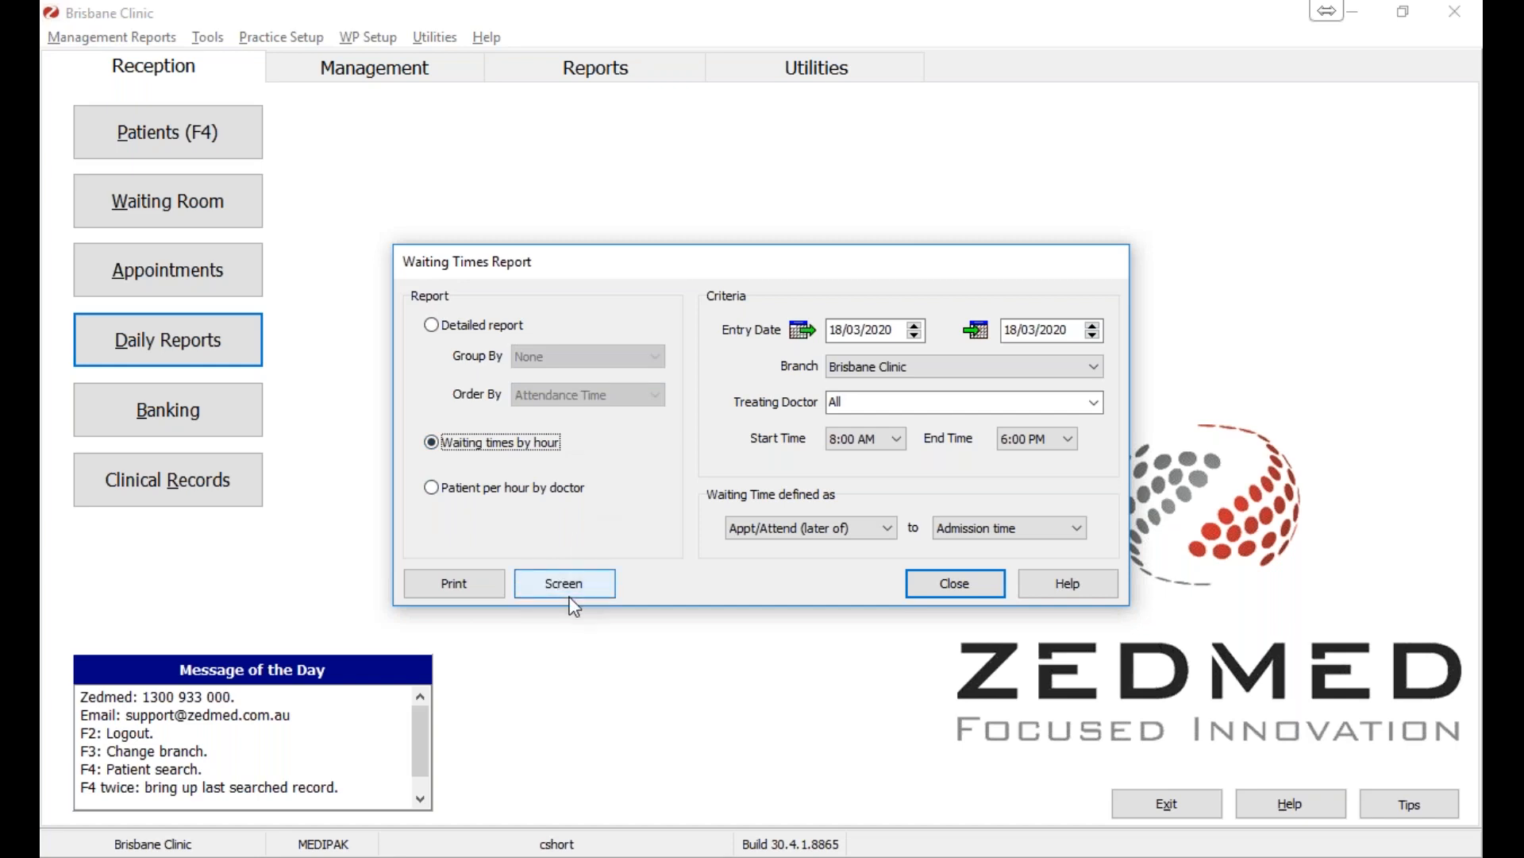
{"action": "left_click", "coordinate": [838, 333]}
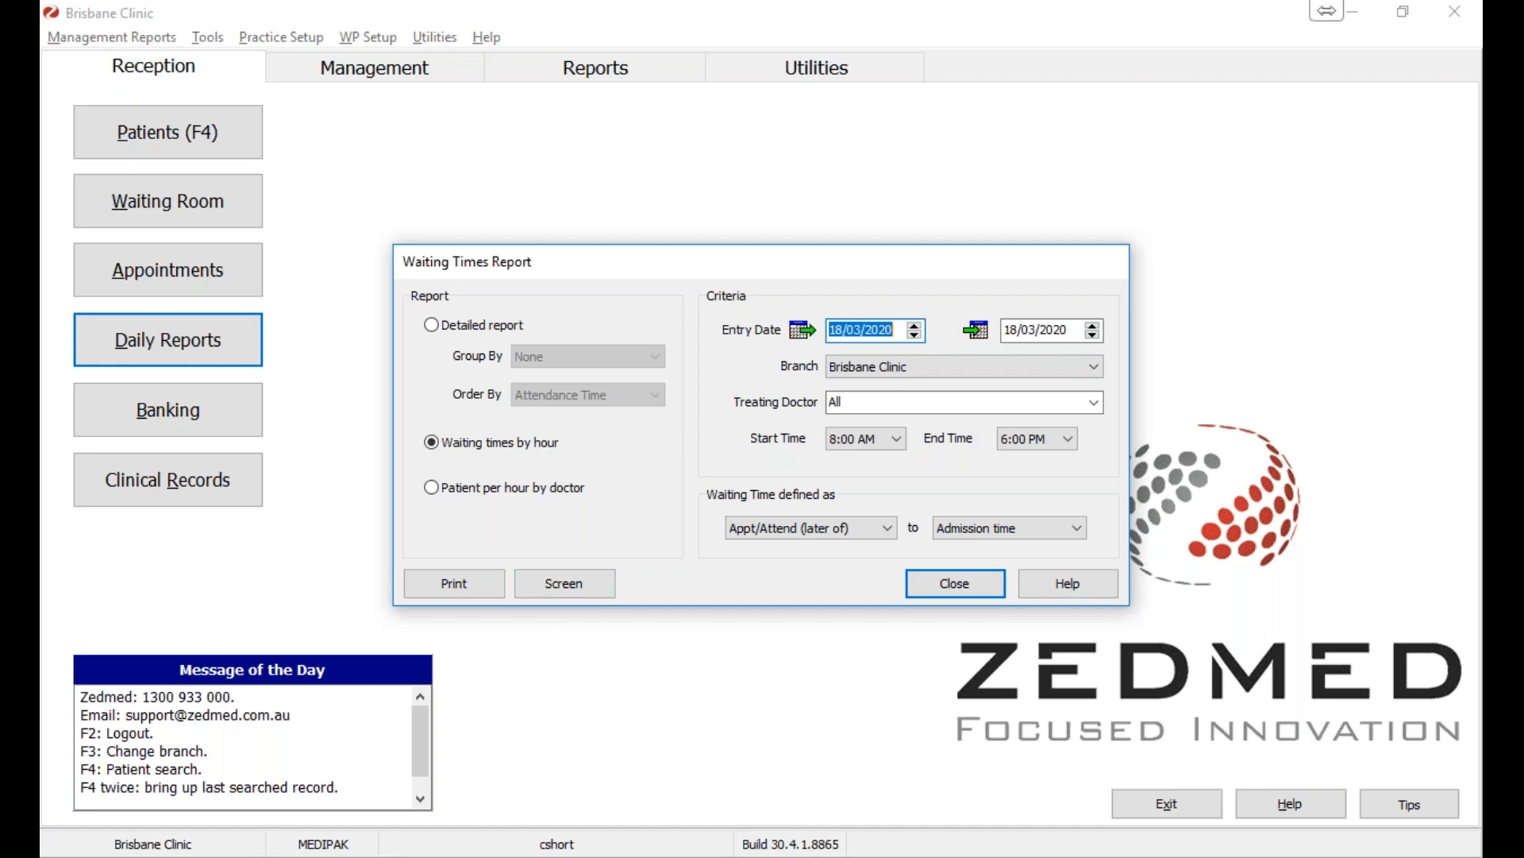
{"action": "left_click", "coordinate": [831, 328]}
{"action": "type", "text": "01/02"}
{"action": "left_click", "coordinate": [597, 585]}
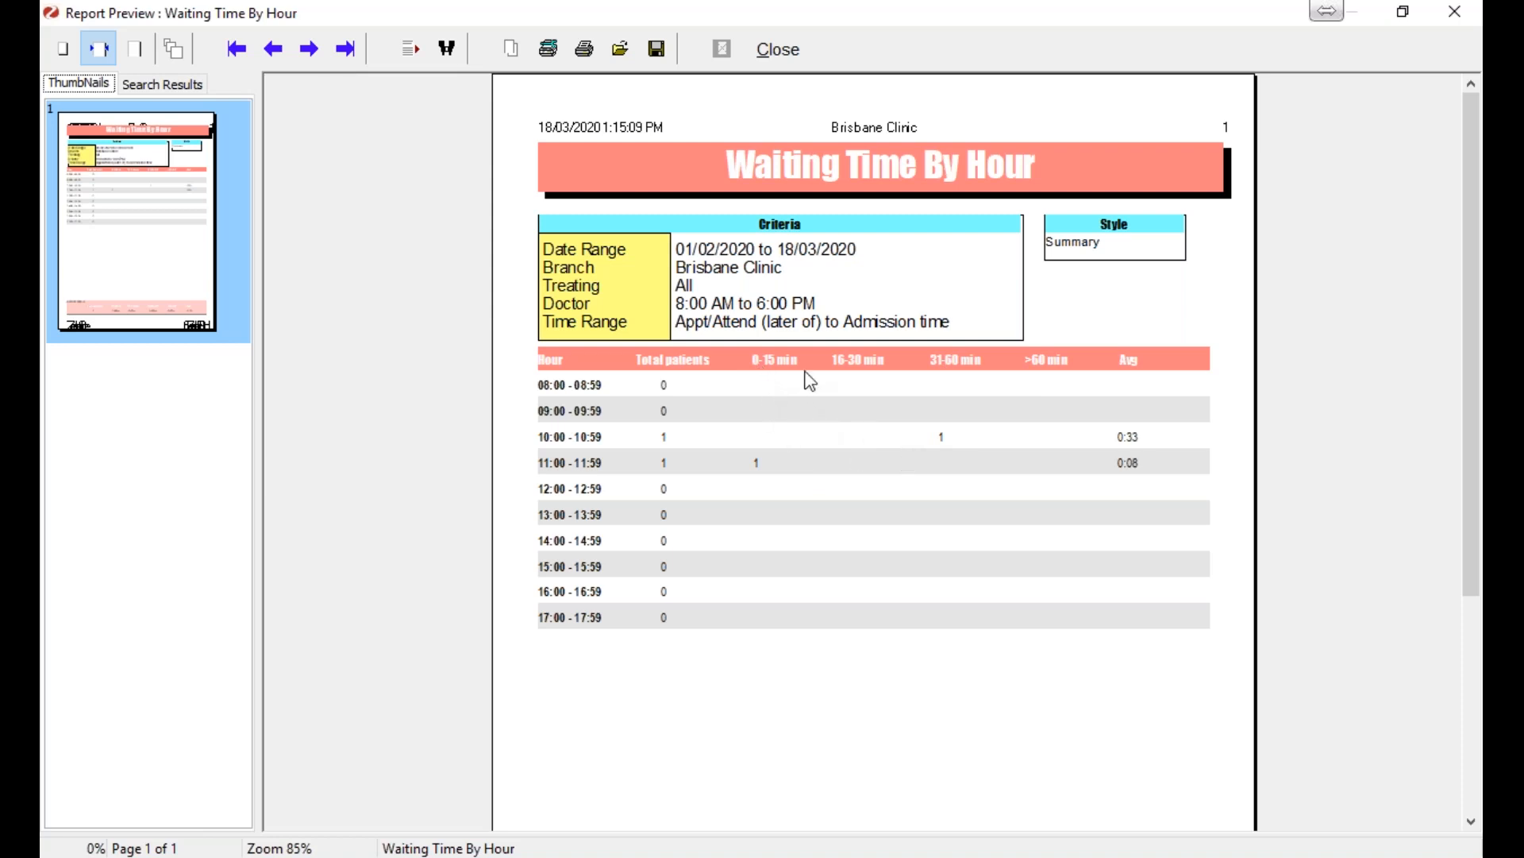
{"action": "left_click", "coordinate": [792, 63]}
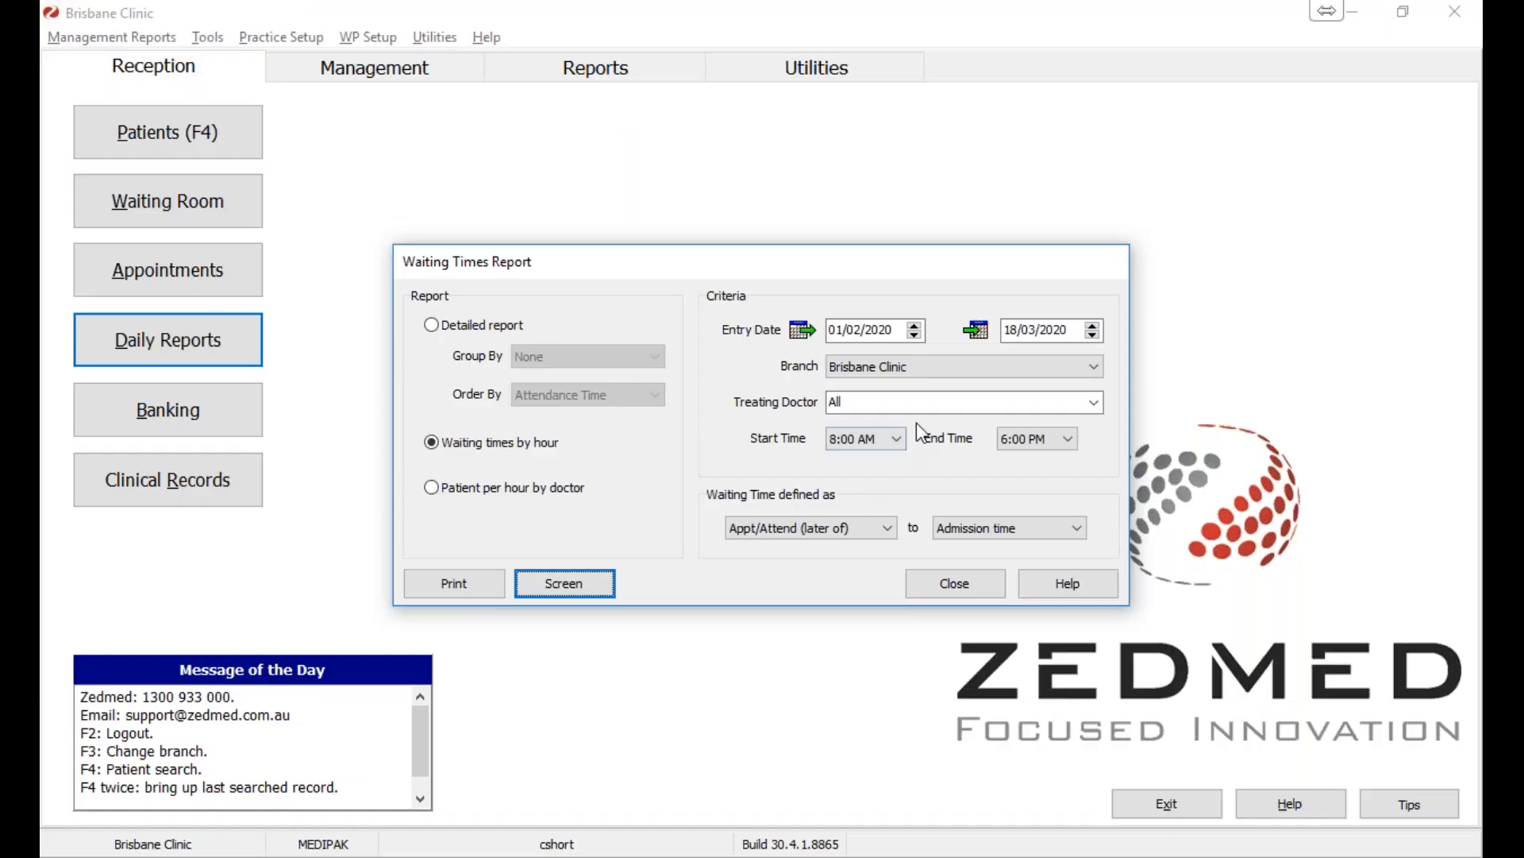
- Set the report's start time to 12:00 AM, preview the hourly waiting times and their totals, and close the preview
{"action": "left_click", "coordinate": [895, 438]}
{"action": "scroll", "coordinate": [897, 493], "scroll_direction": "up", "scroll_amount": 3}
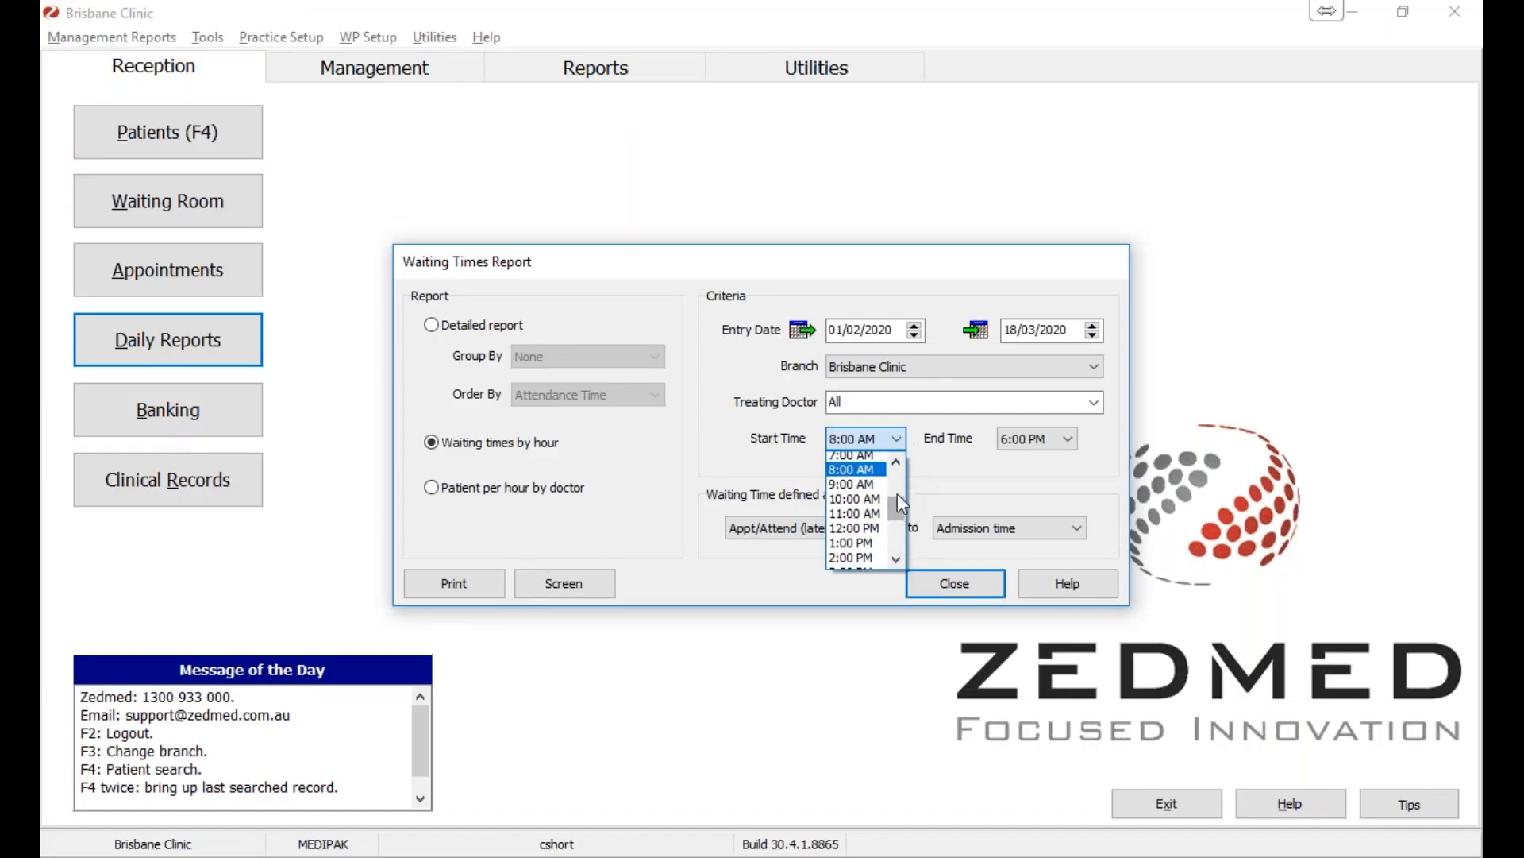
{"action": "left_click", "coordinate": [856, 460]}
{"action": "left_click", "coordinate": [570, 588]}
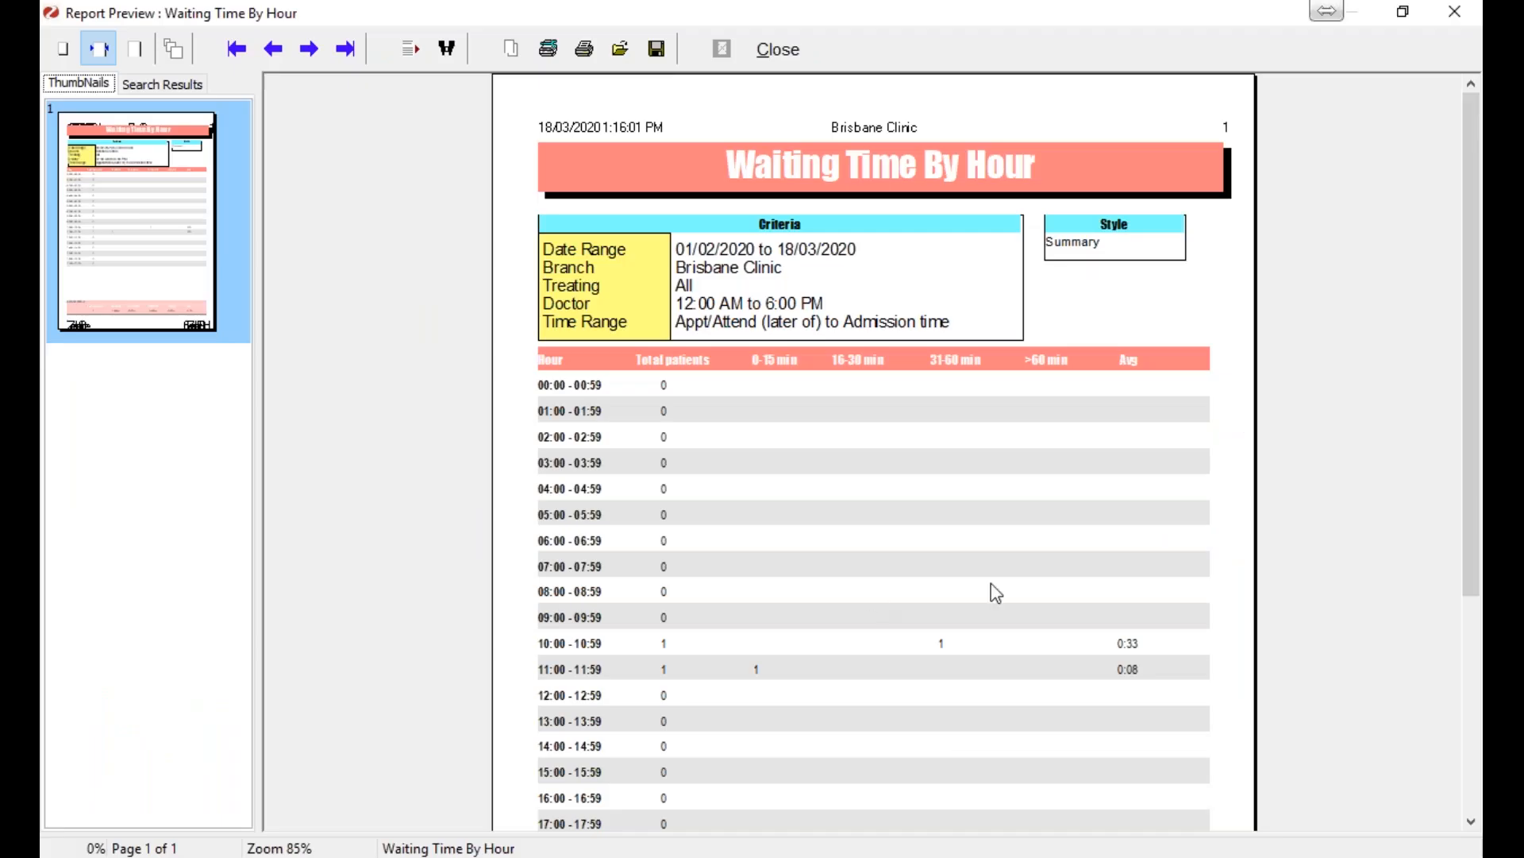
{"action": "scroll", "coordinate": [1478, 556], "scroll_direction": "down", "scroll_amount": 1}
{"action": "left_click_drag", "start_coordinate": [1478, 584], "coordinate": [1477, 671]}
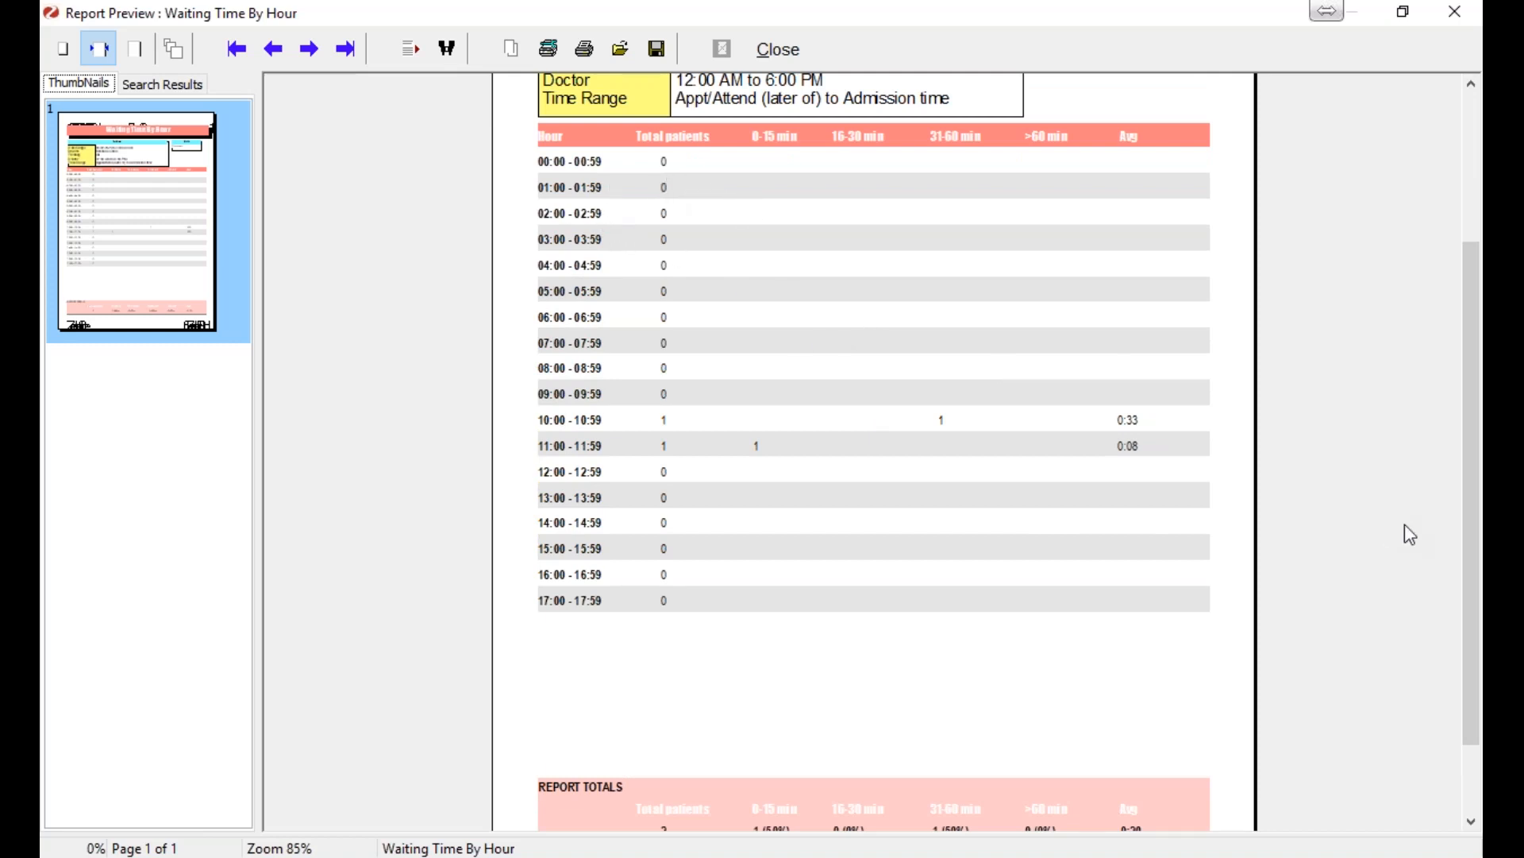
{"action": "left_click_drag", "start_coordinate": [1478, 514], "coordinate": [1480, 470]}
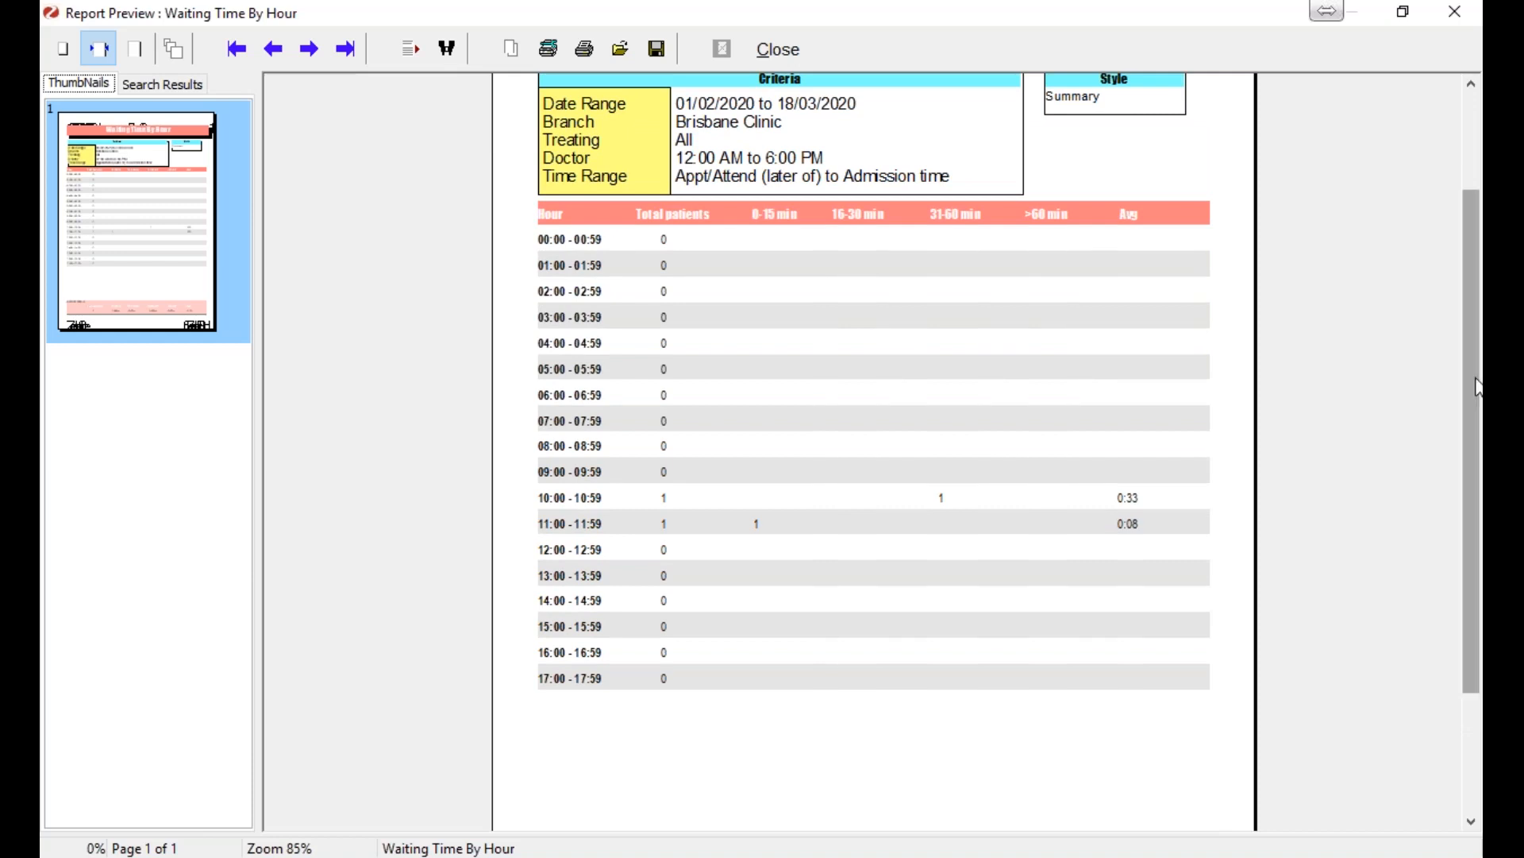
{"action": "left_click", "coordinate": [793, 53]}
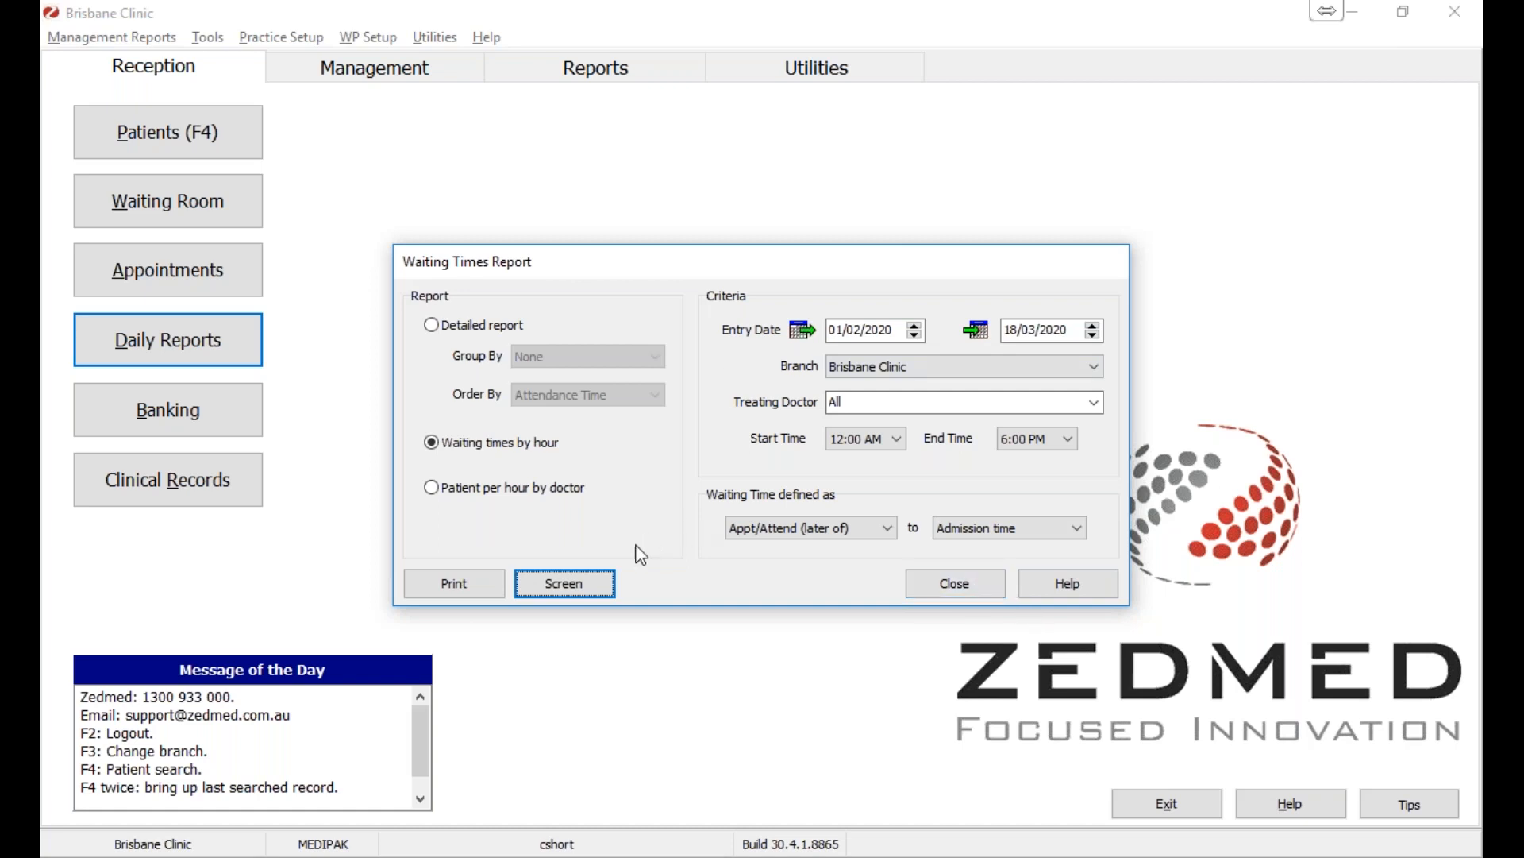
- Review the Waiting Time By Hour report once more on screen, and close both the preview and the report dialog
{"action": "left_click", "coordinate": [567, 586]}
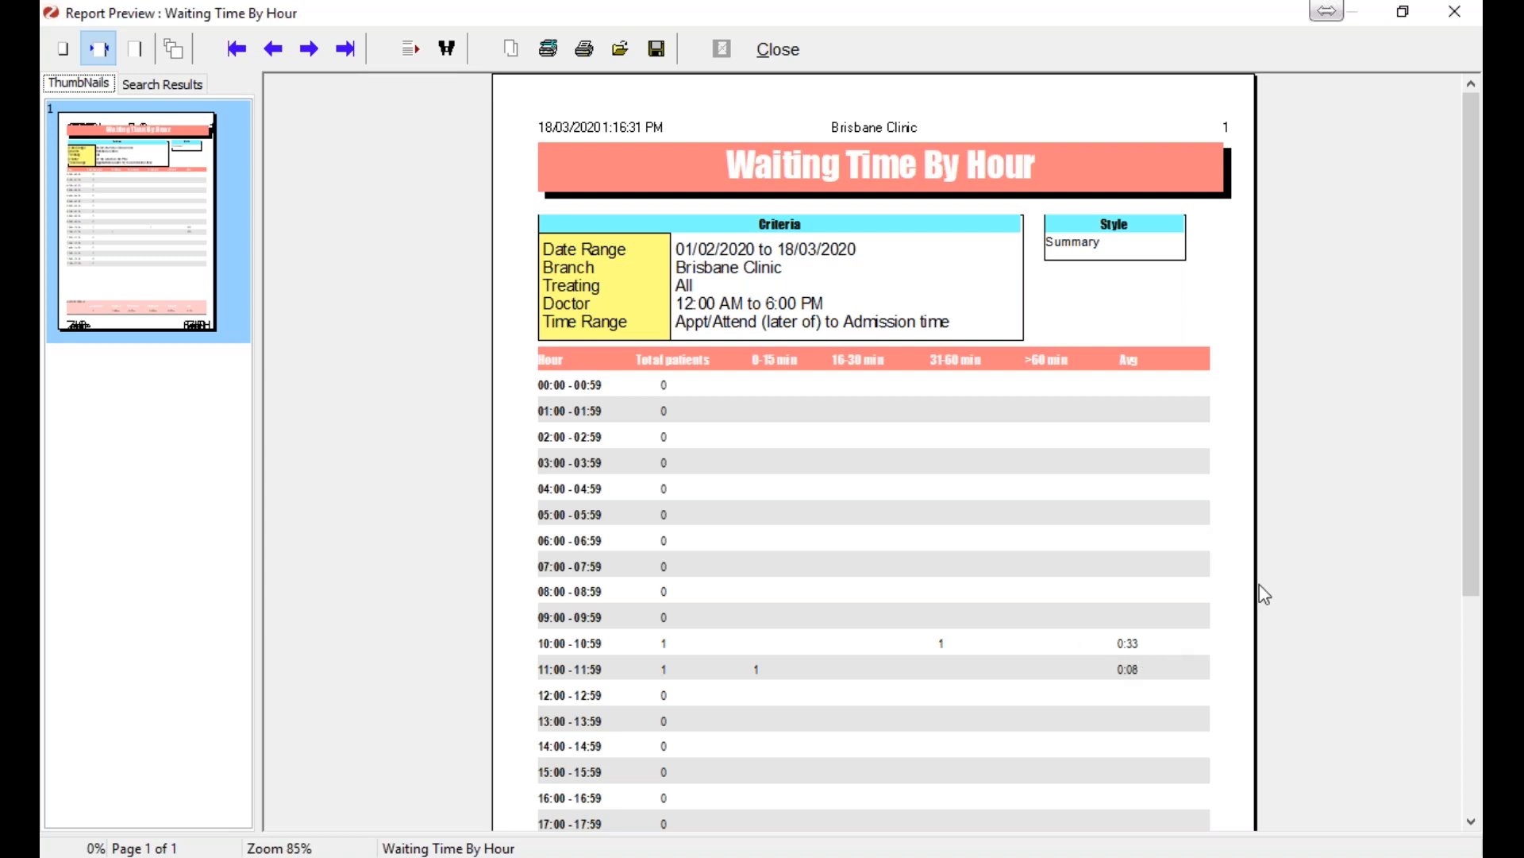
{"action": "left_click", "coordinate": [1460, 17]}
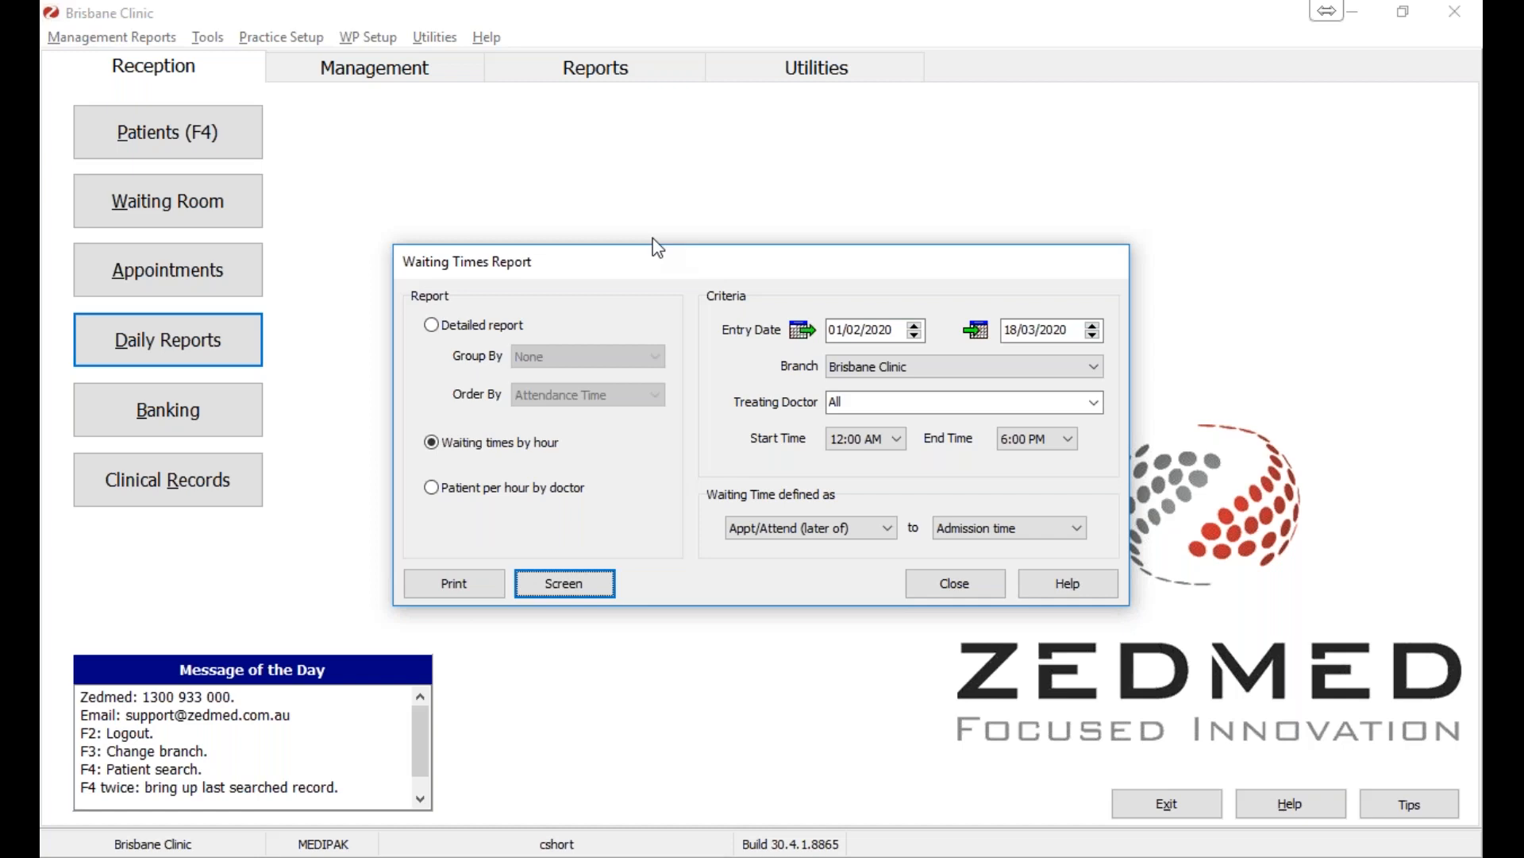
{"action": "left_click", "coordinate": [961, 594]}
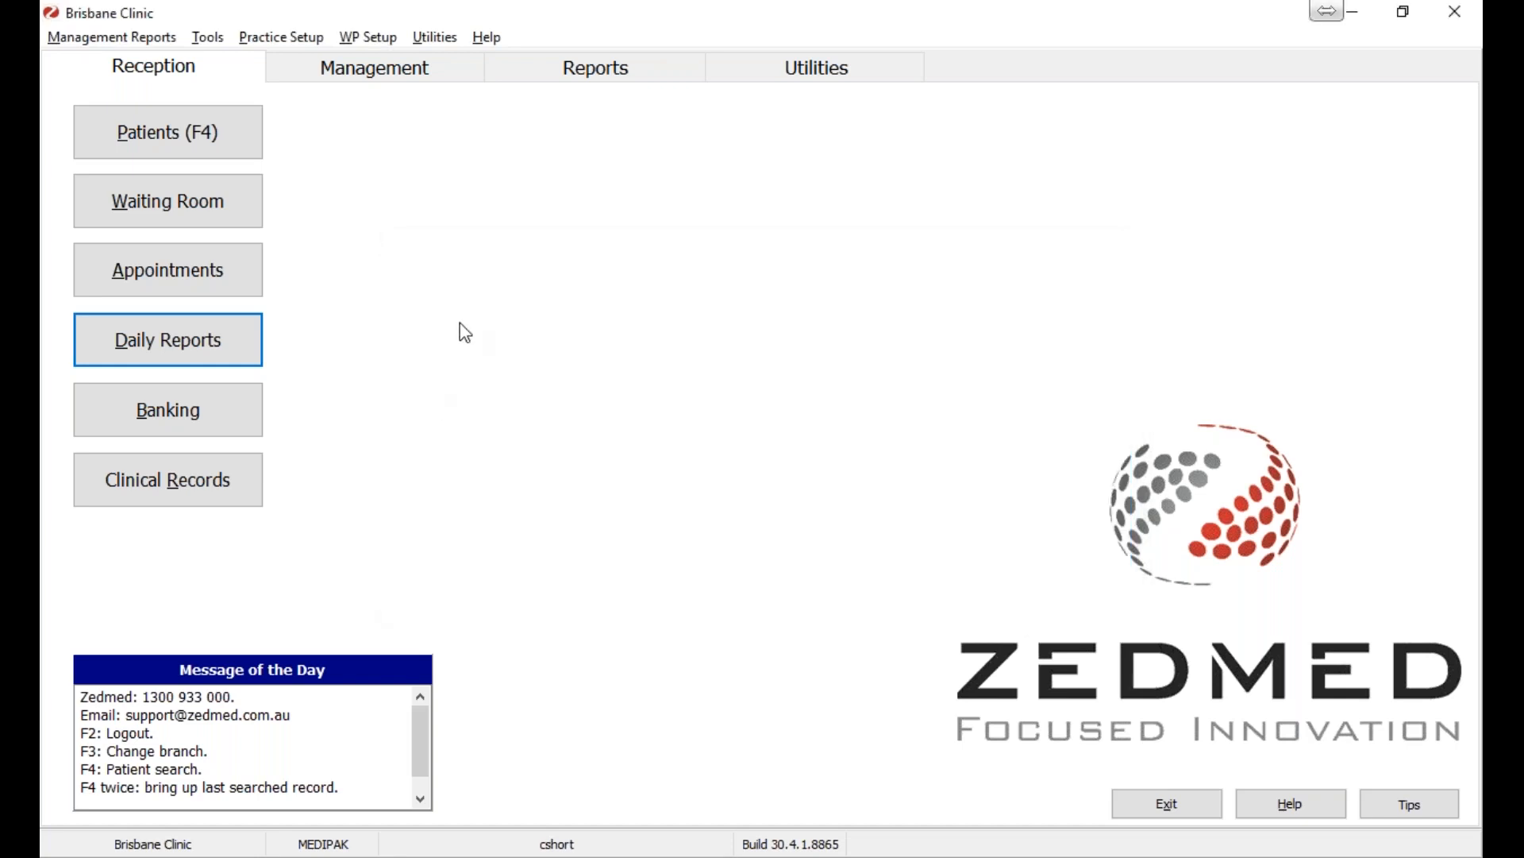
- Preview the daily appointment report on screen with its start date set to 01/03/2020, and close the preview
{"action": "left_click", "coordinate": [191, 356]}
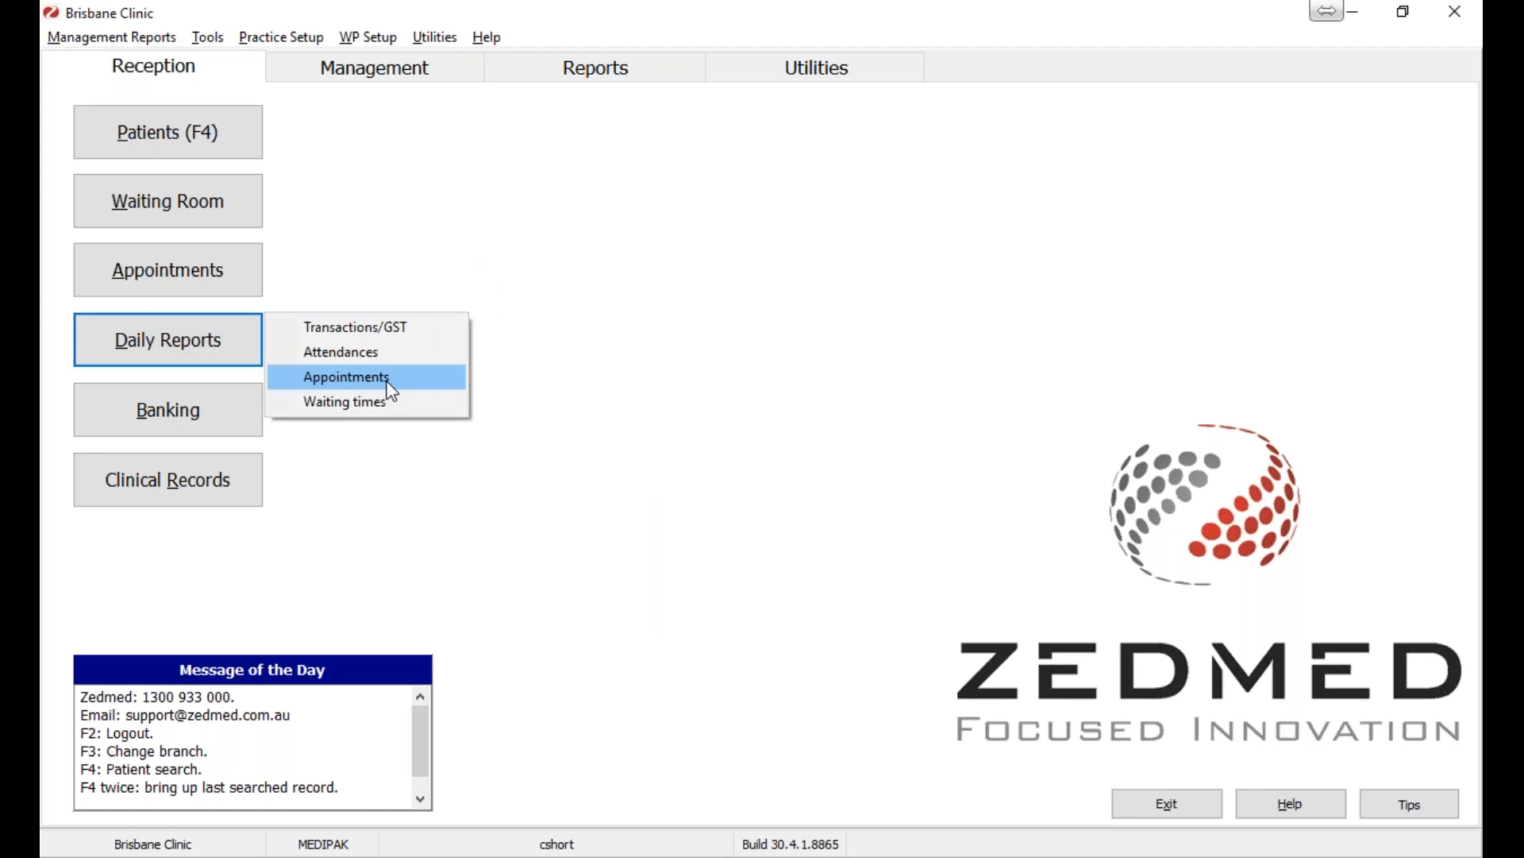
{"action": "left_click", "coordinate": [389, 383]}
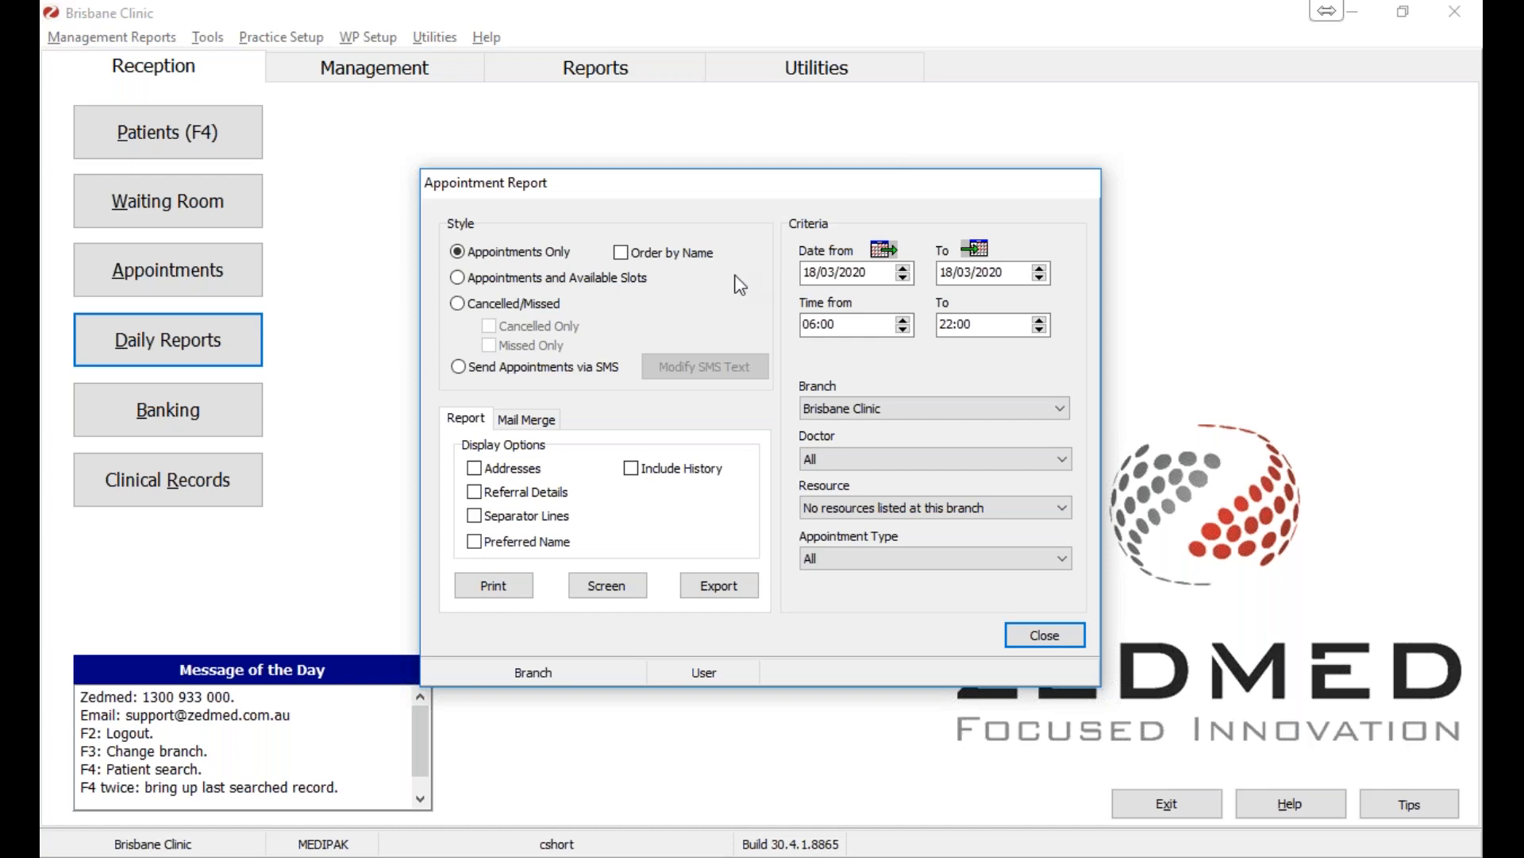
{"action": "left_click", "coordinate": [810, 274]}
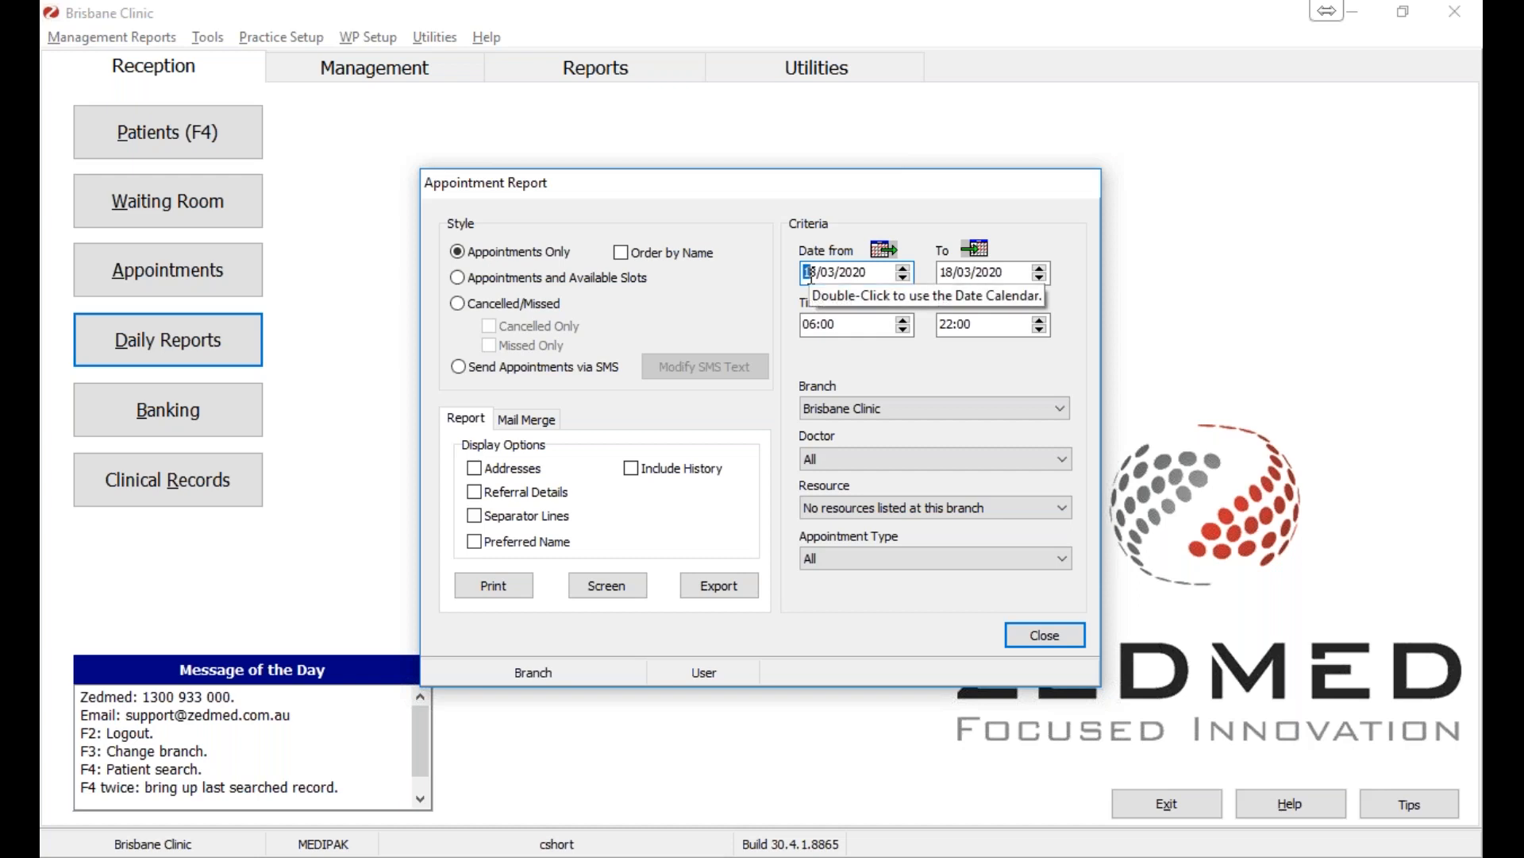
{"action": "type", "text": "01"}
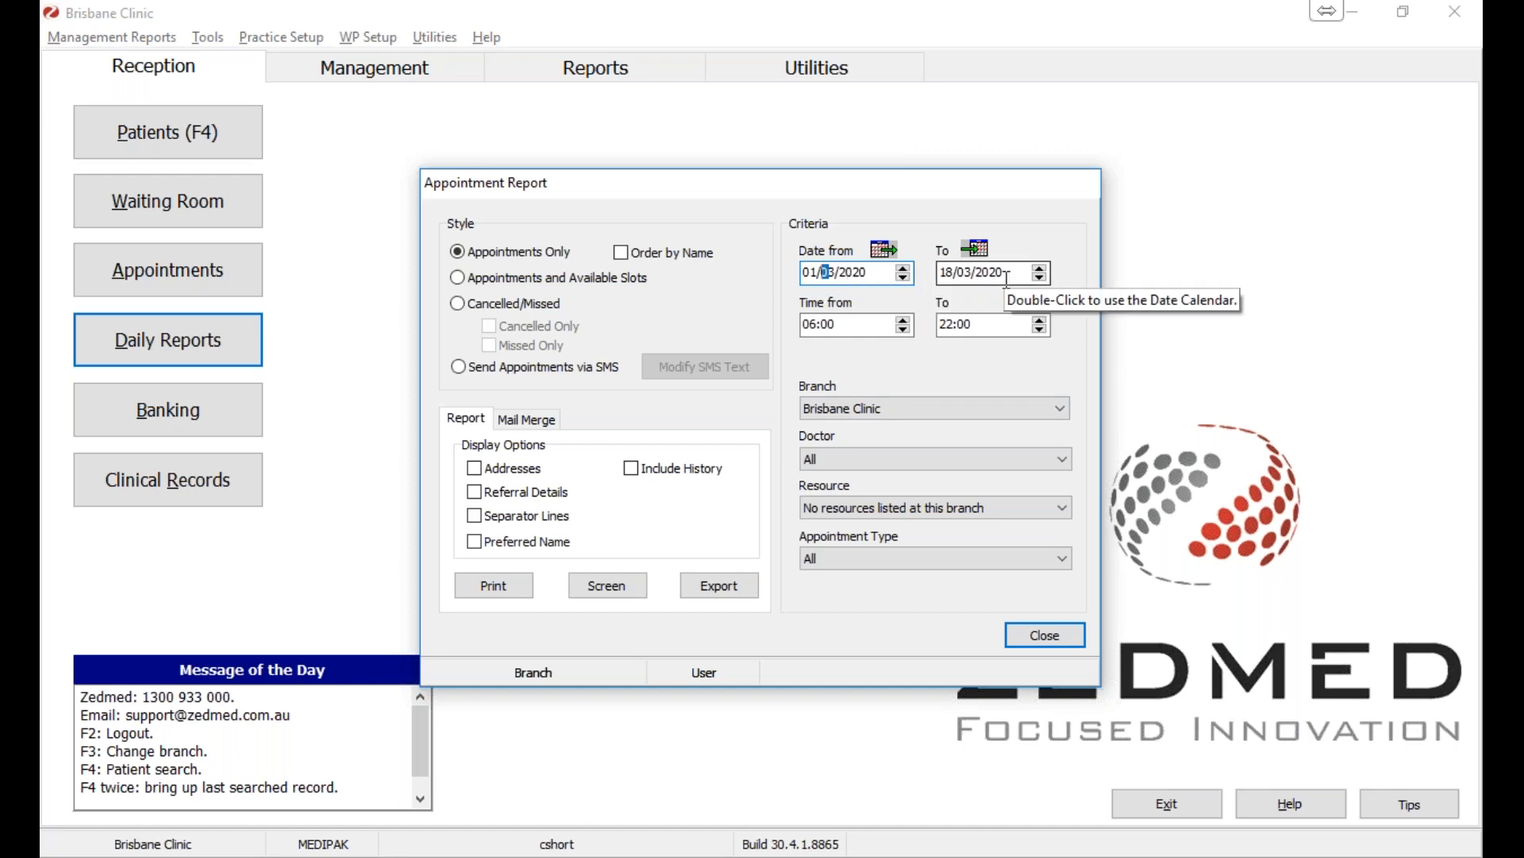
{"action": "left_click", "coordinate": [622, 588]}
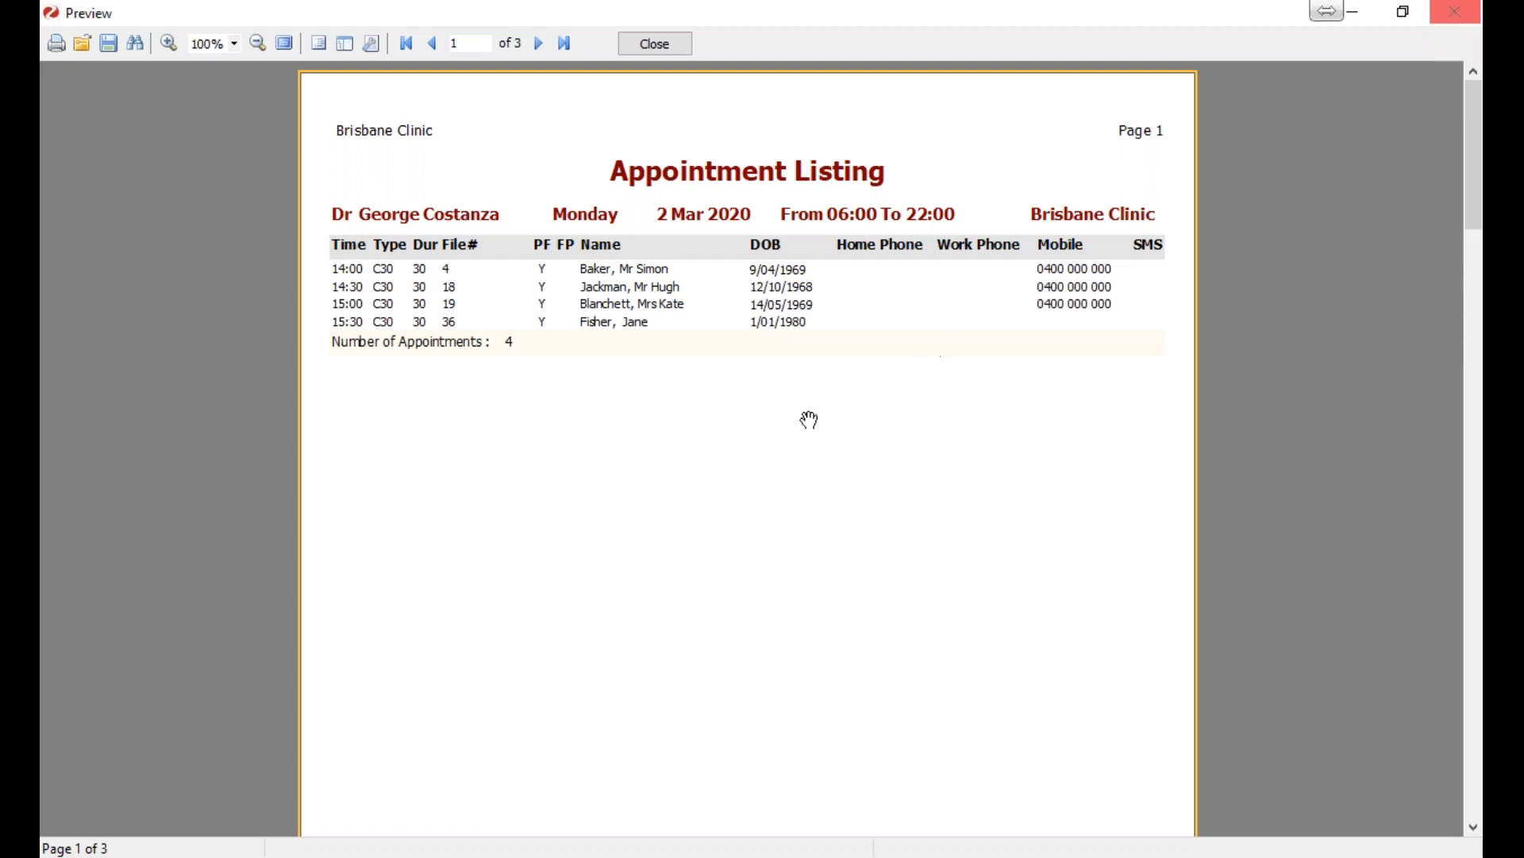
{"action": "left_click", "coordinate": [1468, 17]}
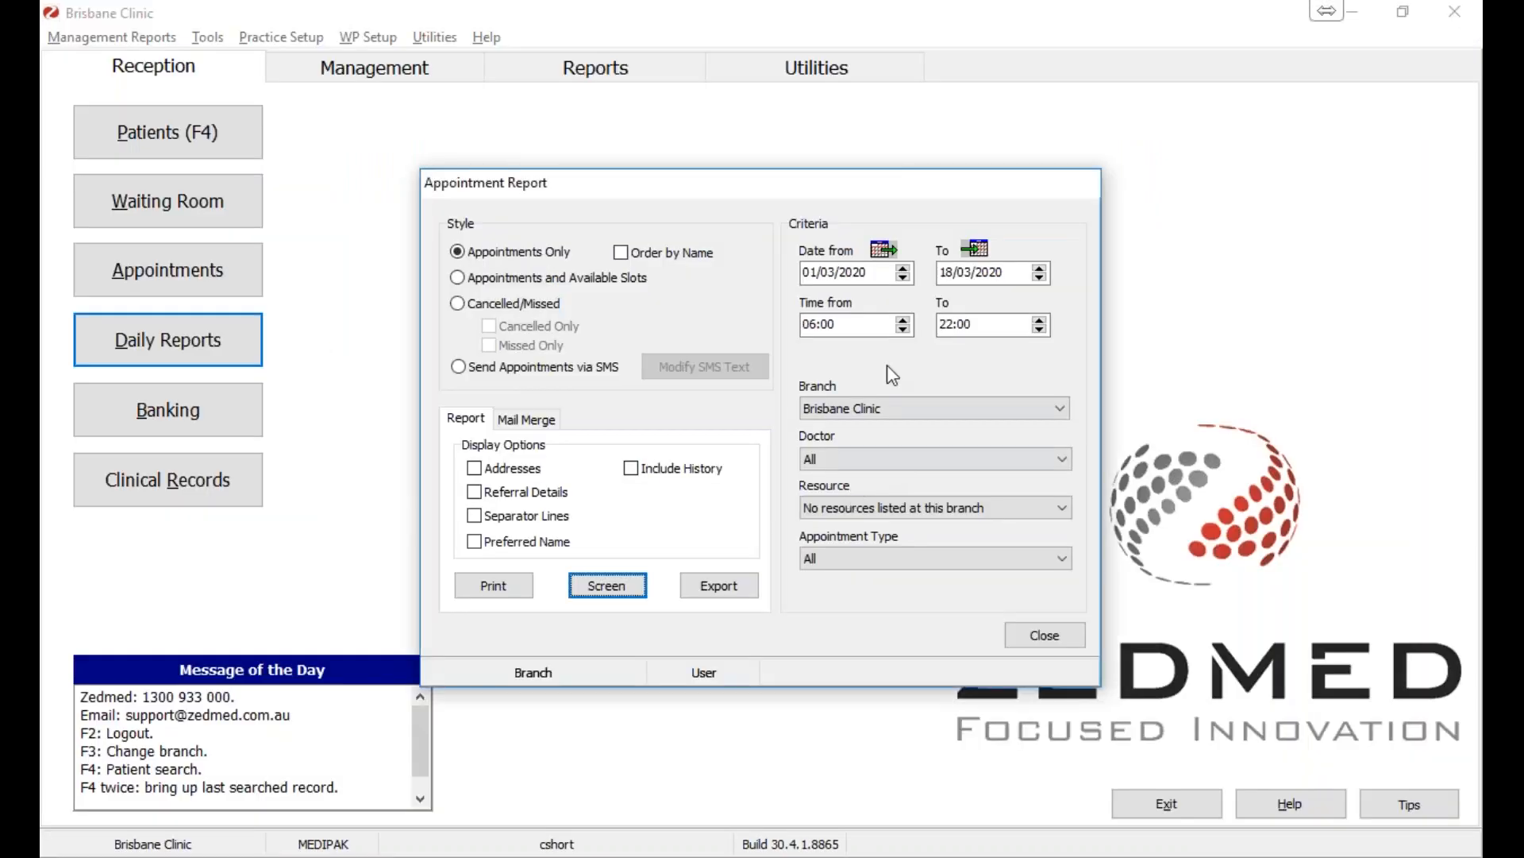
- Look through the appointment type and doctor filter choices, try a single doctor, and return the doctor filter to All
{"action": "left_click", "coordinate": [878, 558]}
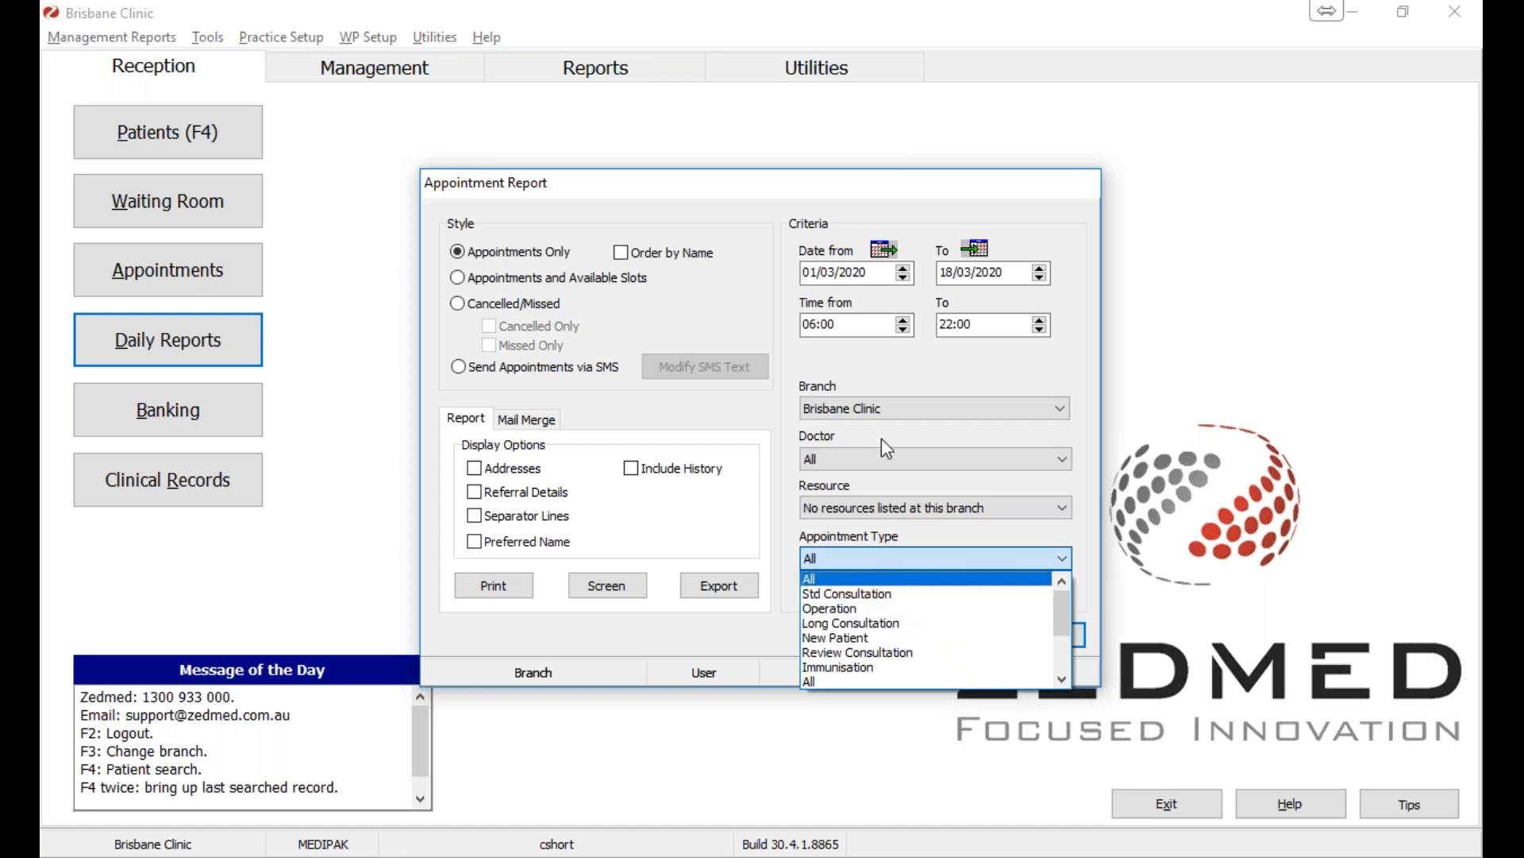
{"action": "left_click", "coordinate": [873, 357]}
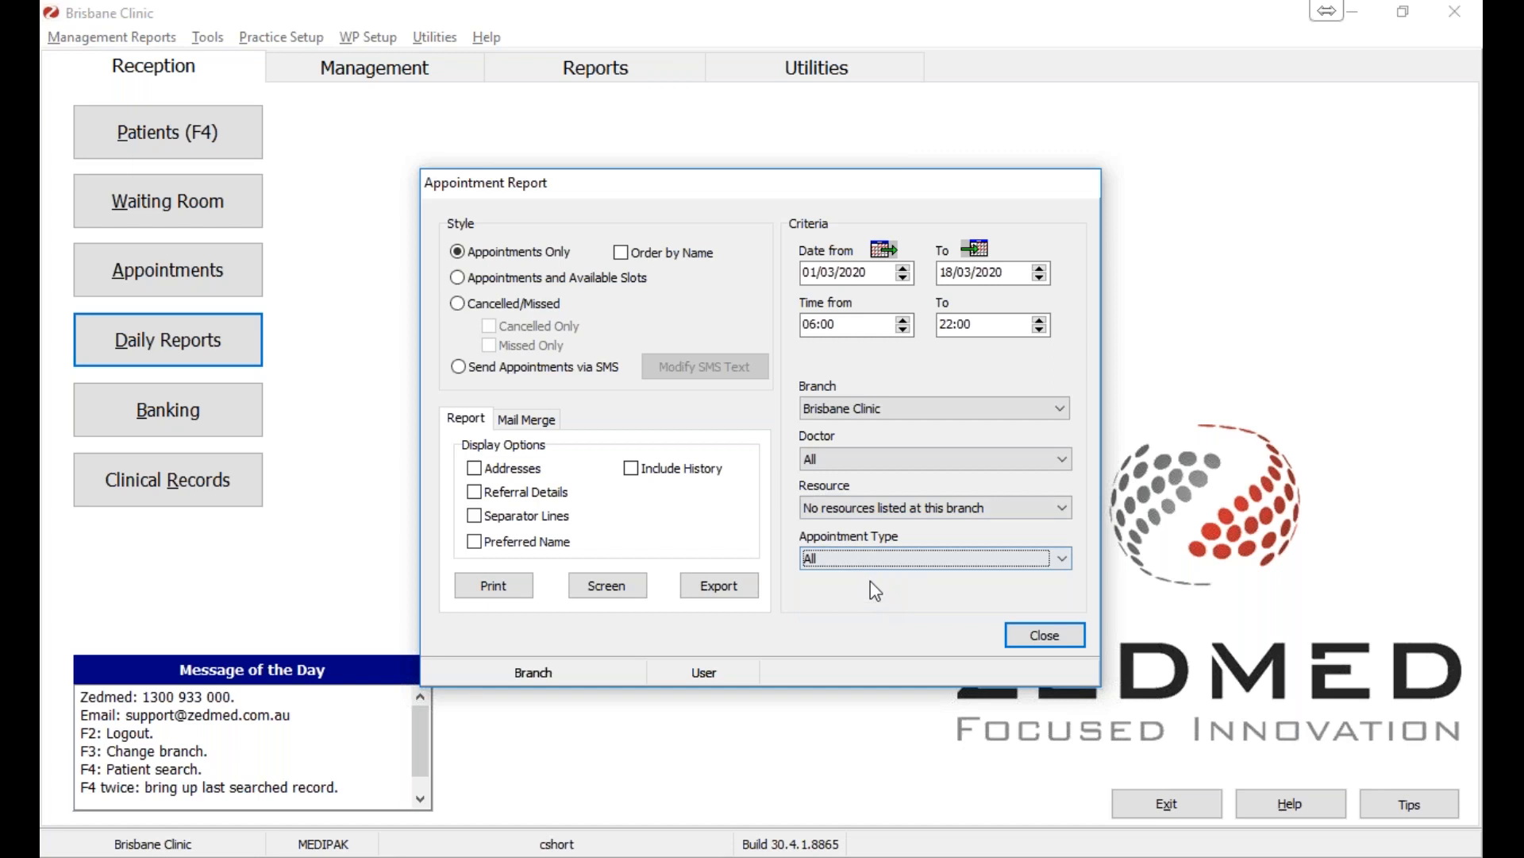
{"action": "left_click", "coordinate": [931, 459]}
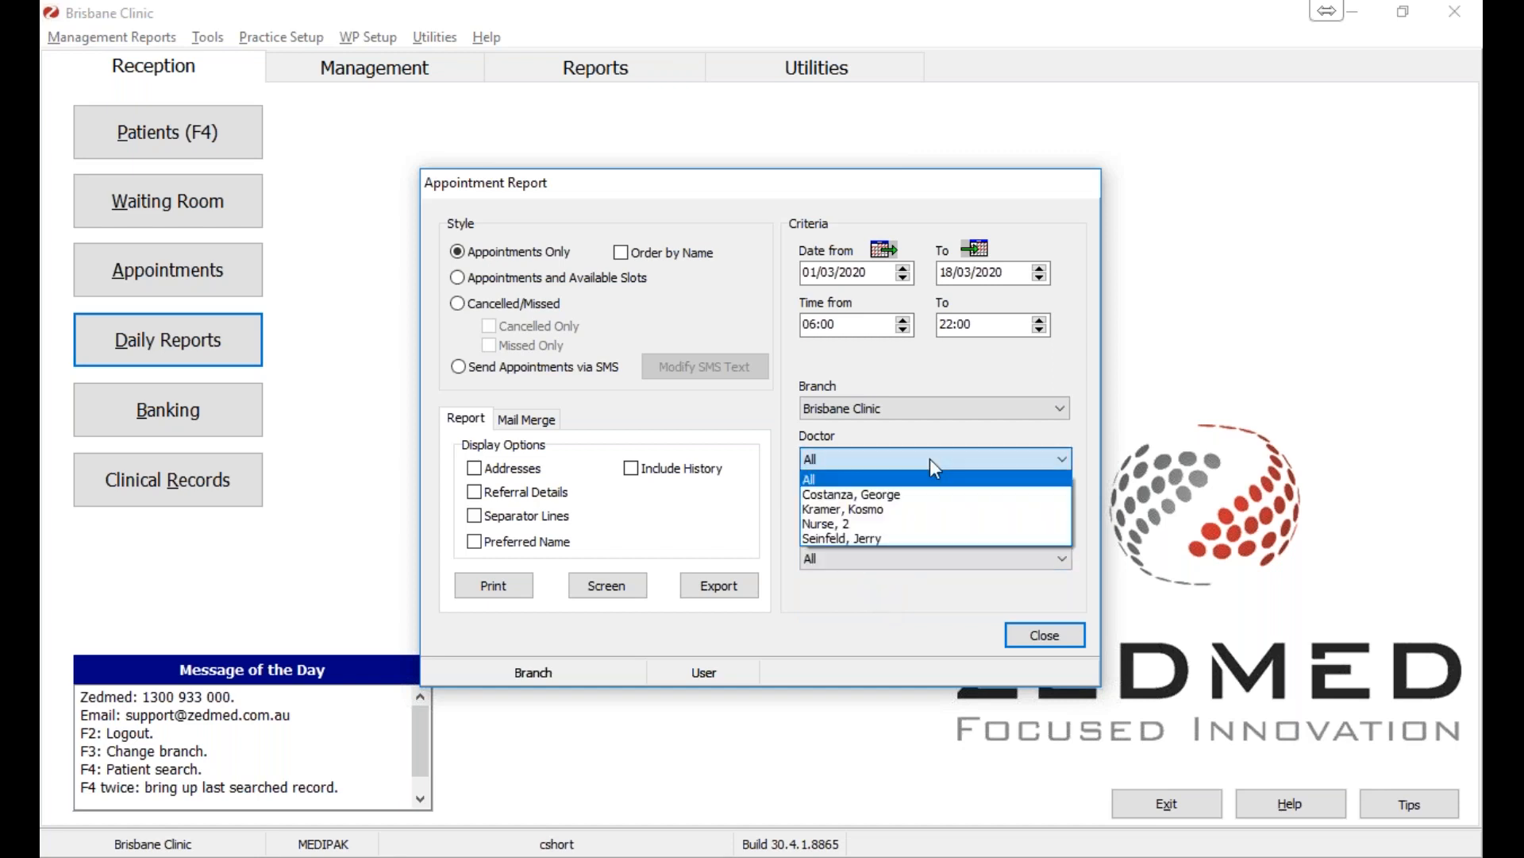
{"action": "left_click", "coordinate": [883, 497]}
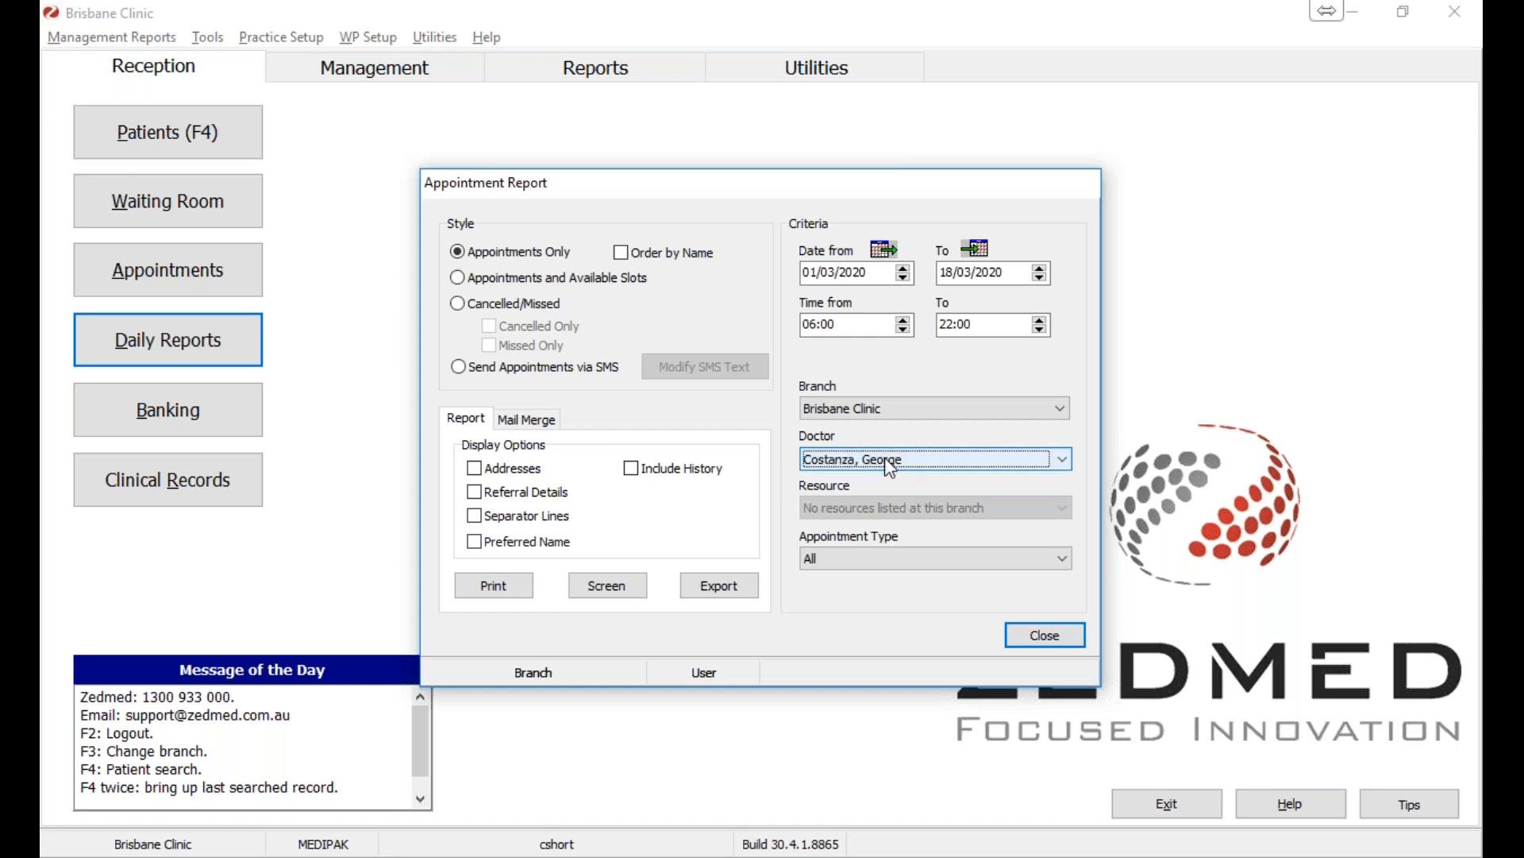
{"action": "left_click", "coordinate": [890, 460]}
{"action": "left_click", "coordinate": [857, 479]}
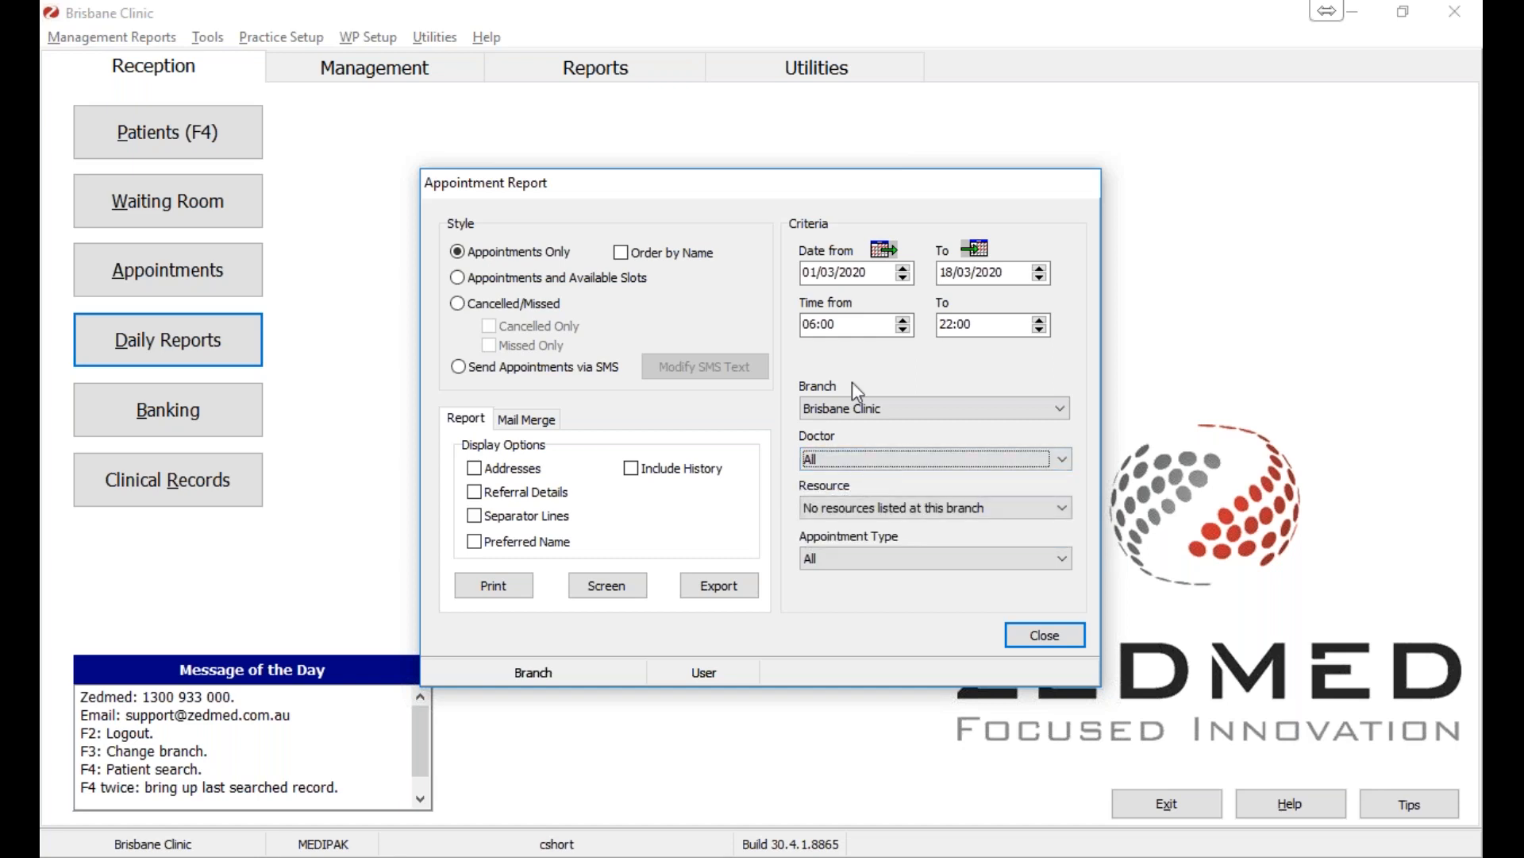
- Preview the Cancelled/Missed style of the appointment report on screen for all doctors, and close the preview
{"action": "left_click", "coordinate": [458, 302]}
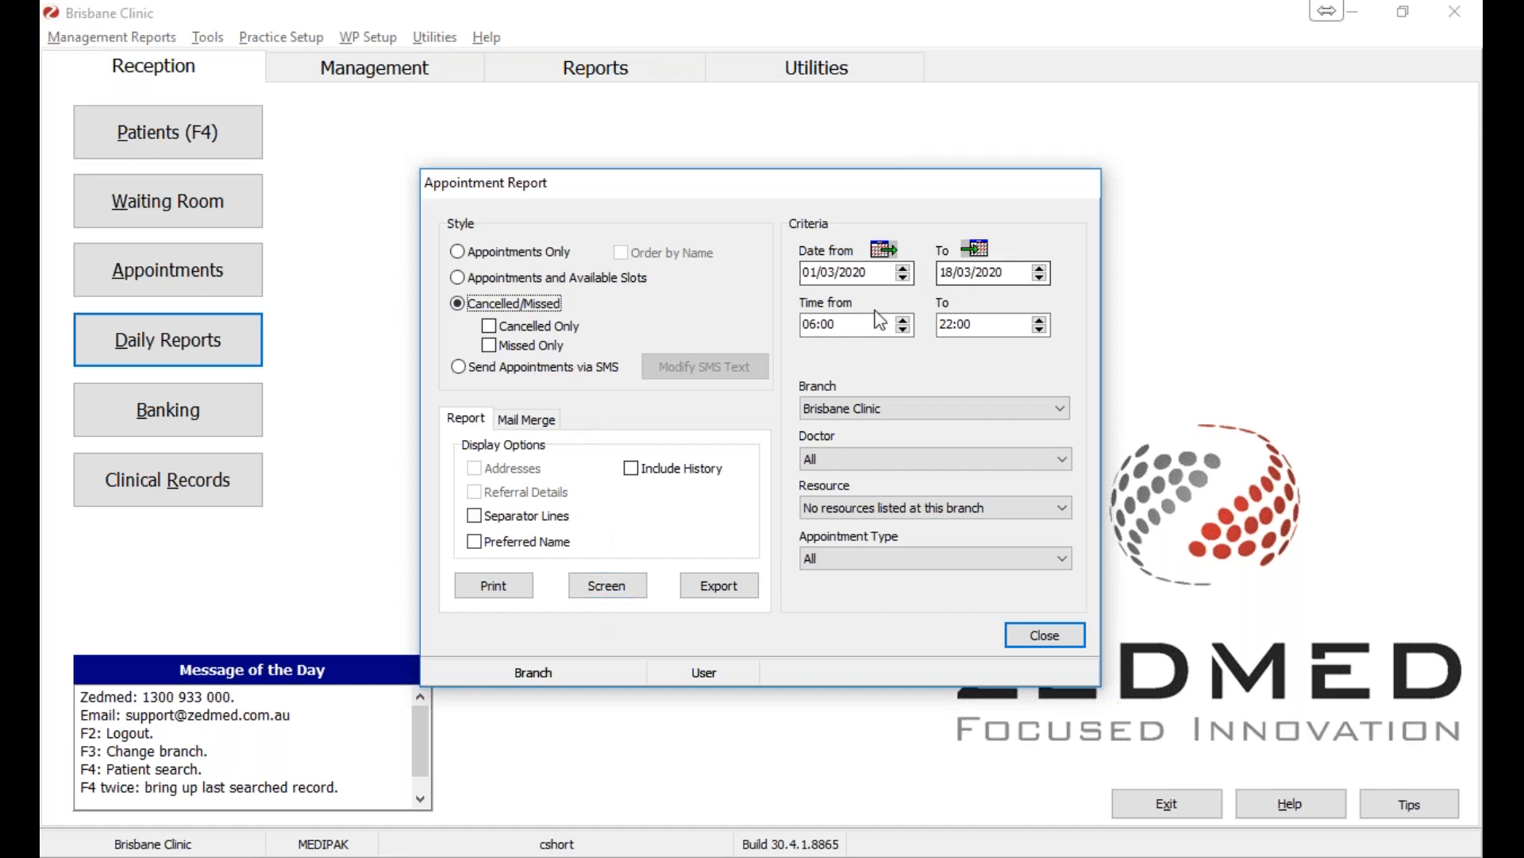
{"action": "left_click", "coordinate": [633, 588]}
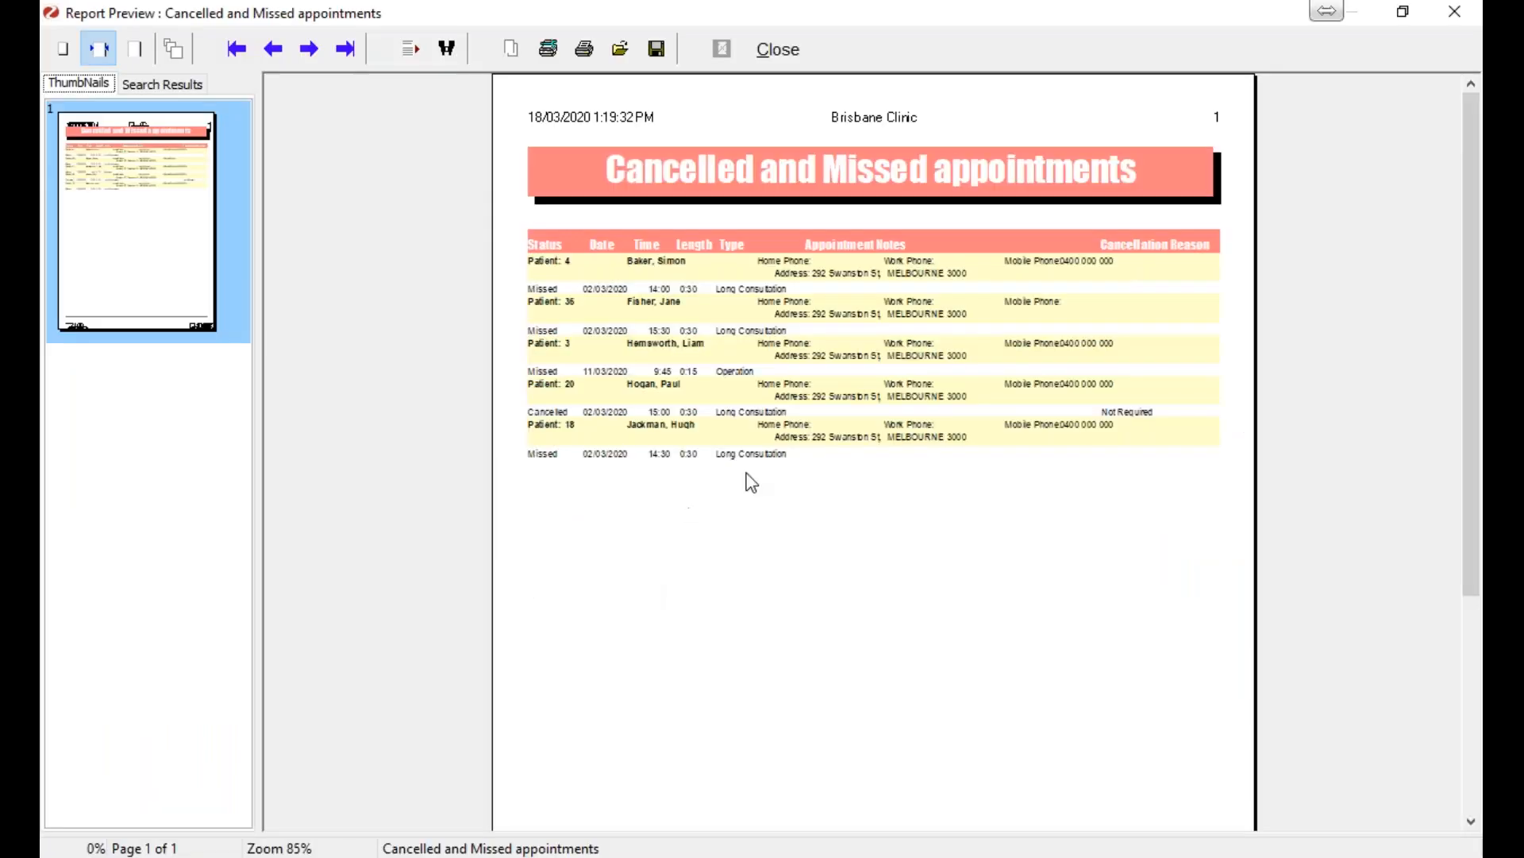
{"action": "left_click", "coordinate": [175, 49]}
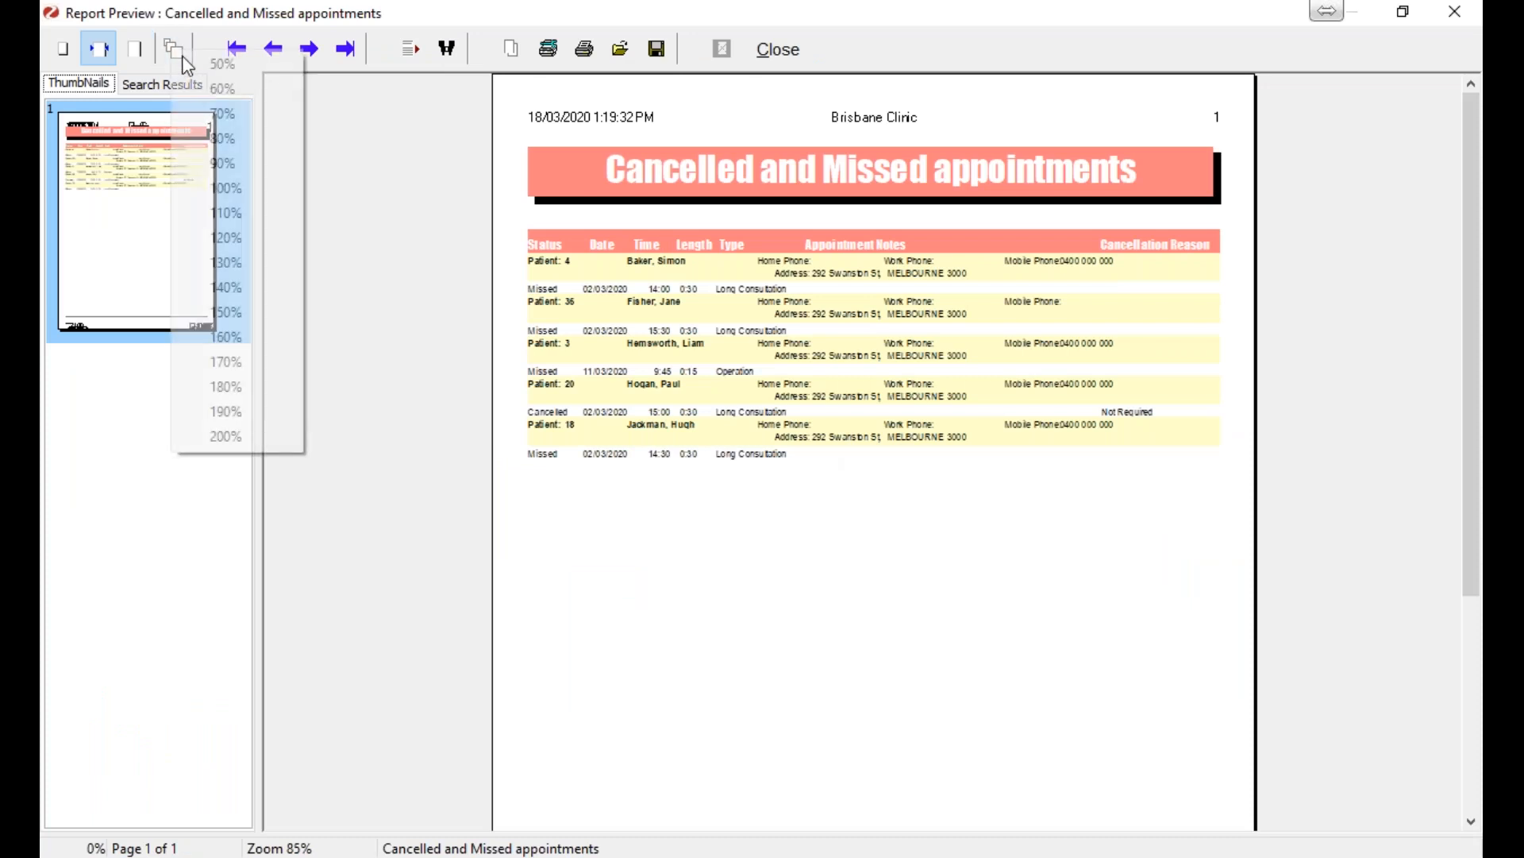
{"action": "left_click", "coordinate": [223, 287]}
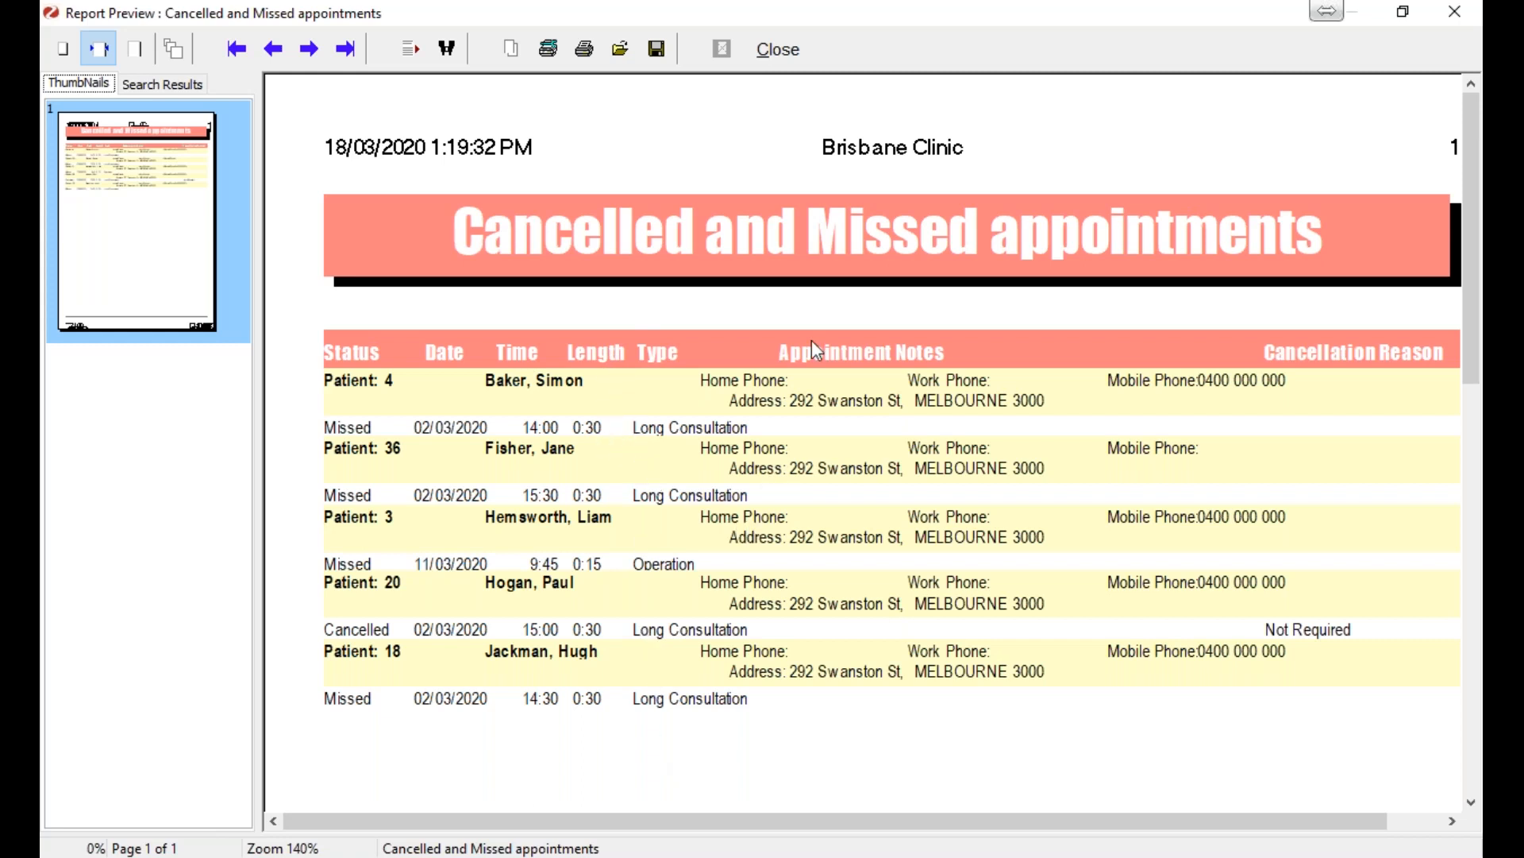
{"action": "left_click", "coordinate": [779, 49]}
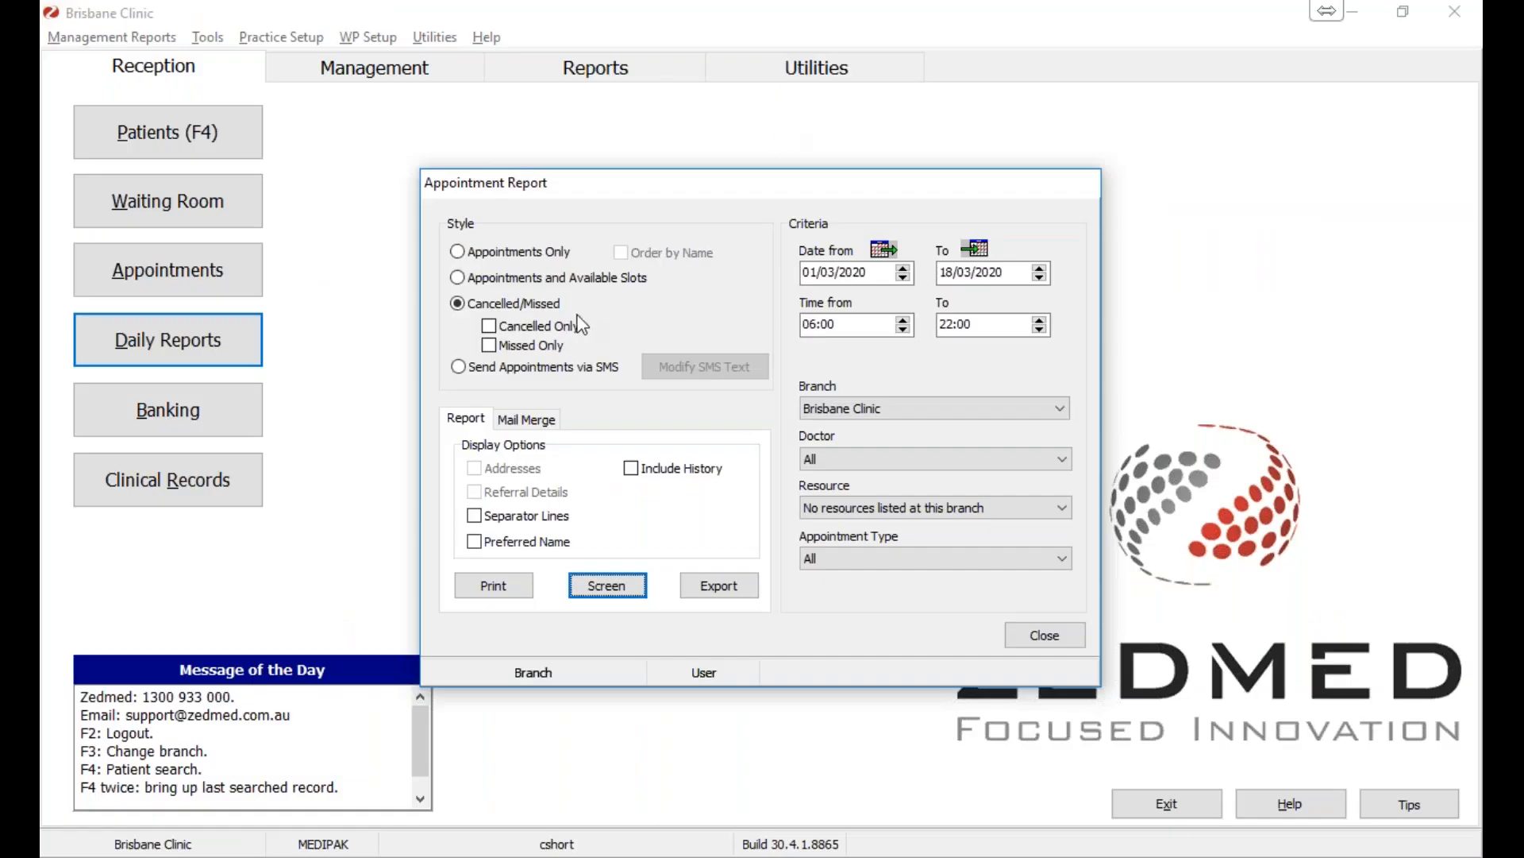
- Try out the Cancelled Only and Missed Only options of the Cancelled/Missed report style
{"action": "left_click", "coordinate": [514, 331]}
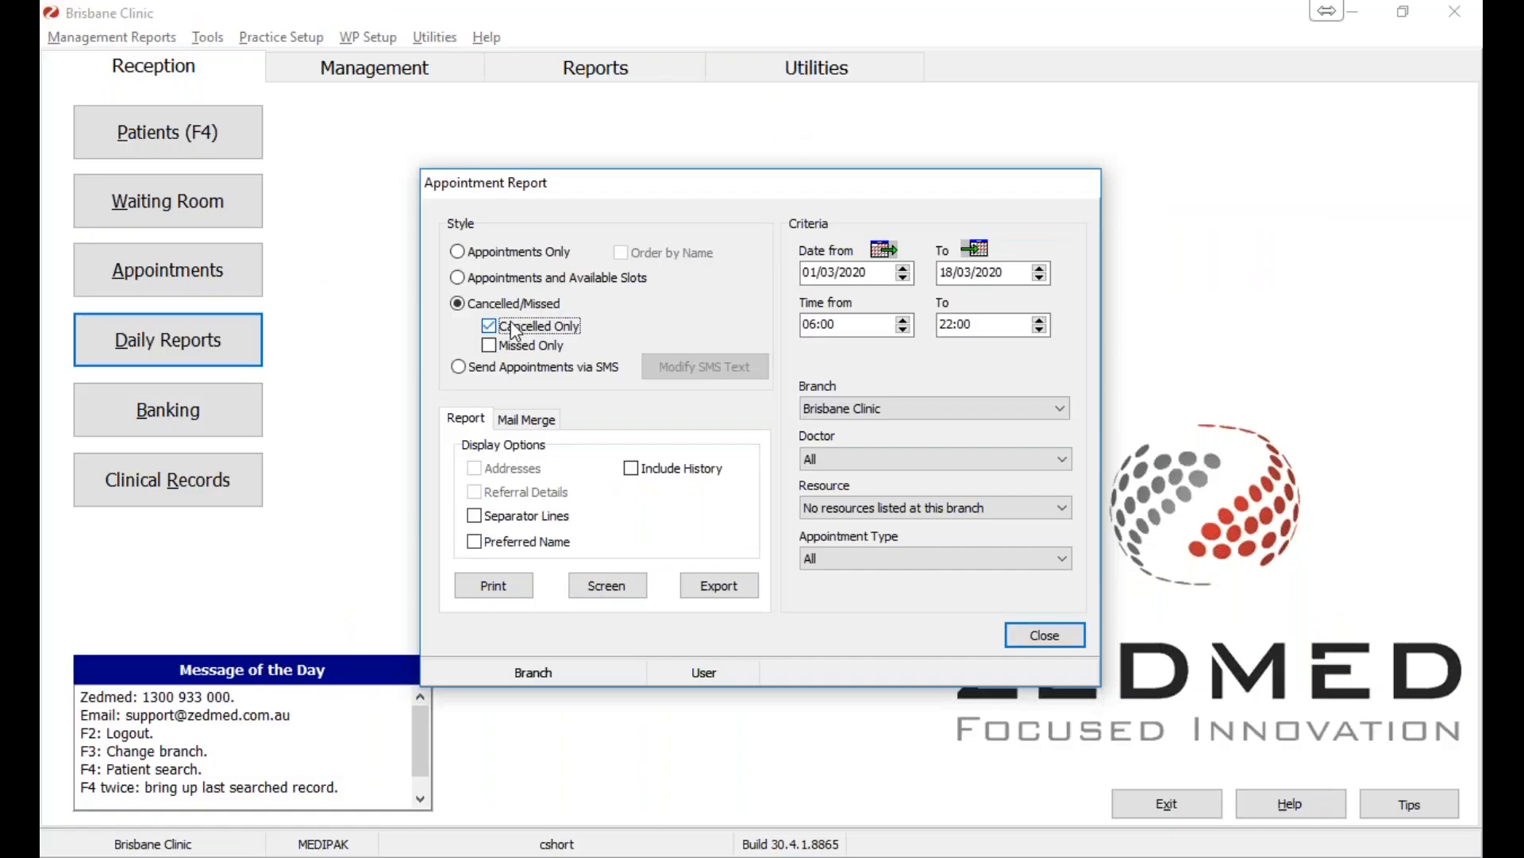
{"action": "left_click", "coordinate": [513, 347]}
{"action": "left_click", "coordinate": [509, 346]}
- Choose the Send Appointments via SMS style, set both the start and end date to 19/03/2020, and try to preview the report on screen
{"action": "left_click", "coordinate": [465, 368]}
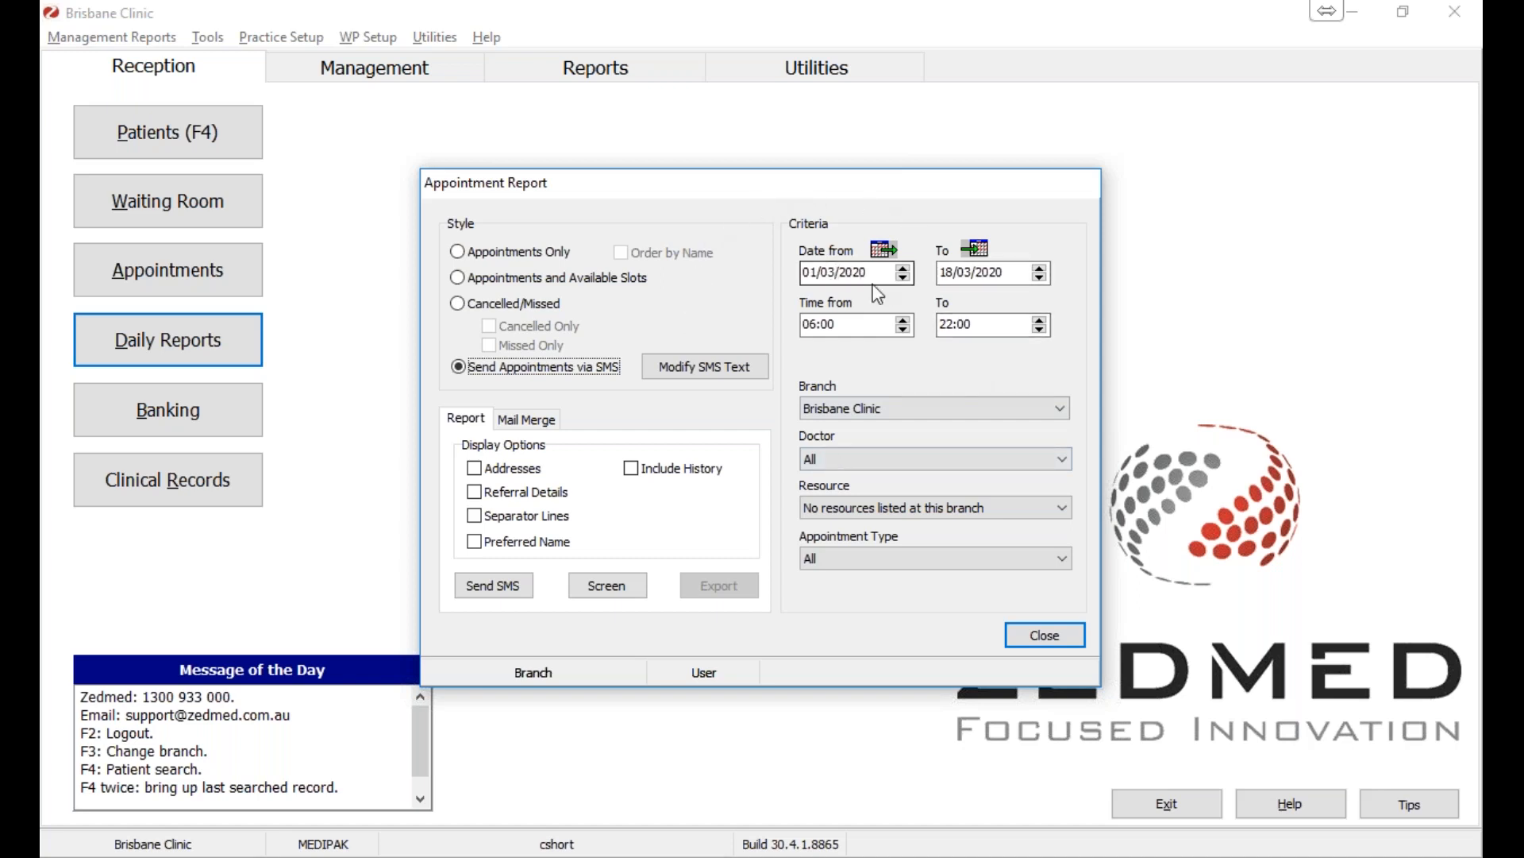
{"action": "left_click", "coordinate": [888, 250]}
{"action": "left_click", "coordinate": [656, 623]}
{"action": "left_click", "coordinate": [813, 443]}
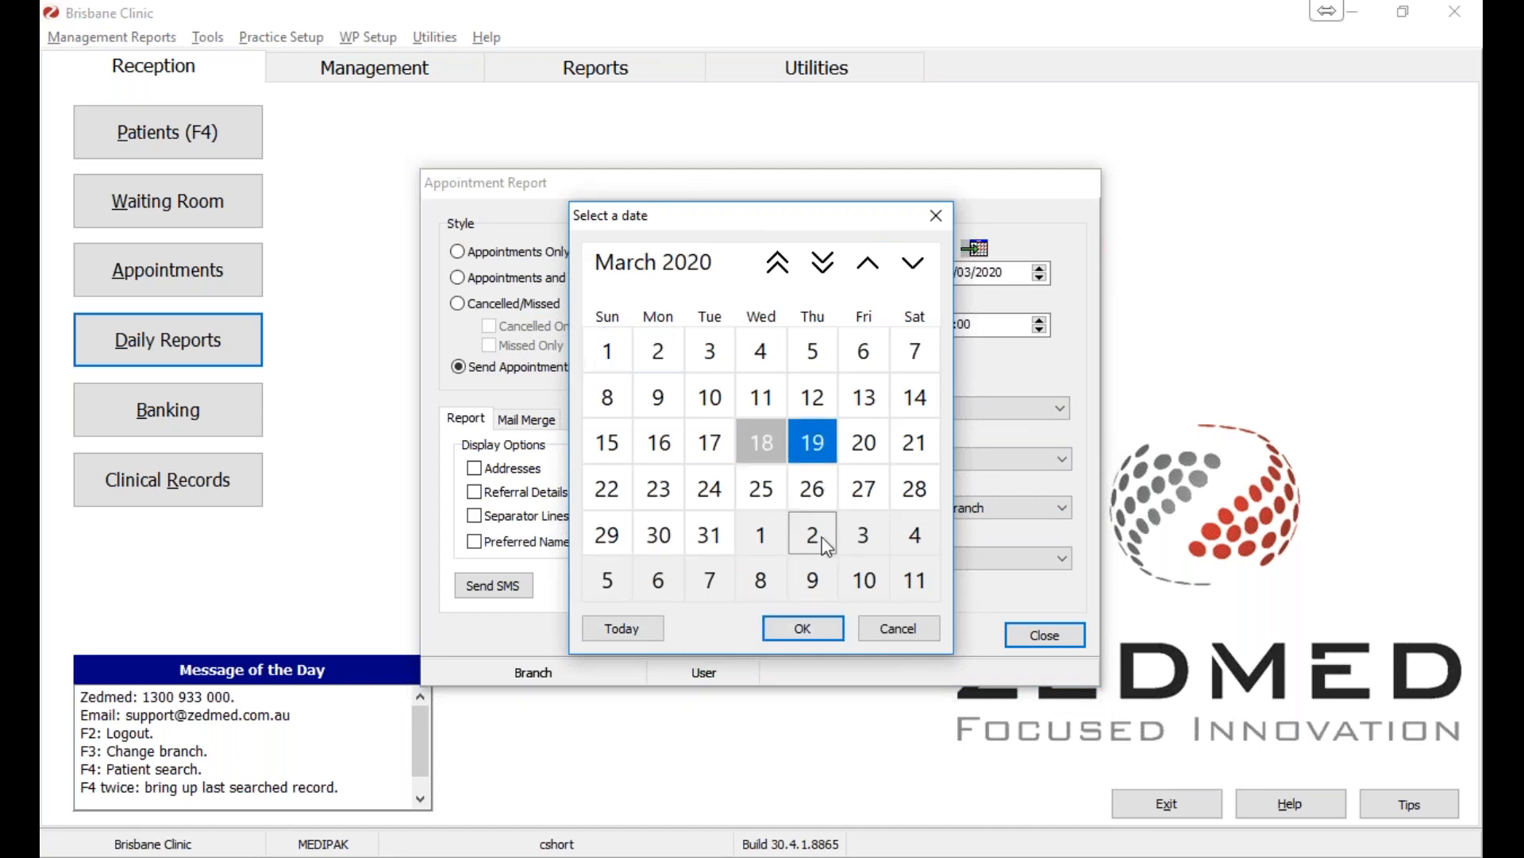
{"action": "left_click", "coordinate": [803, 628]}
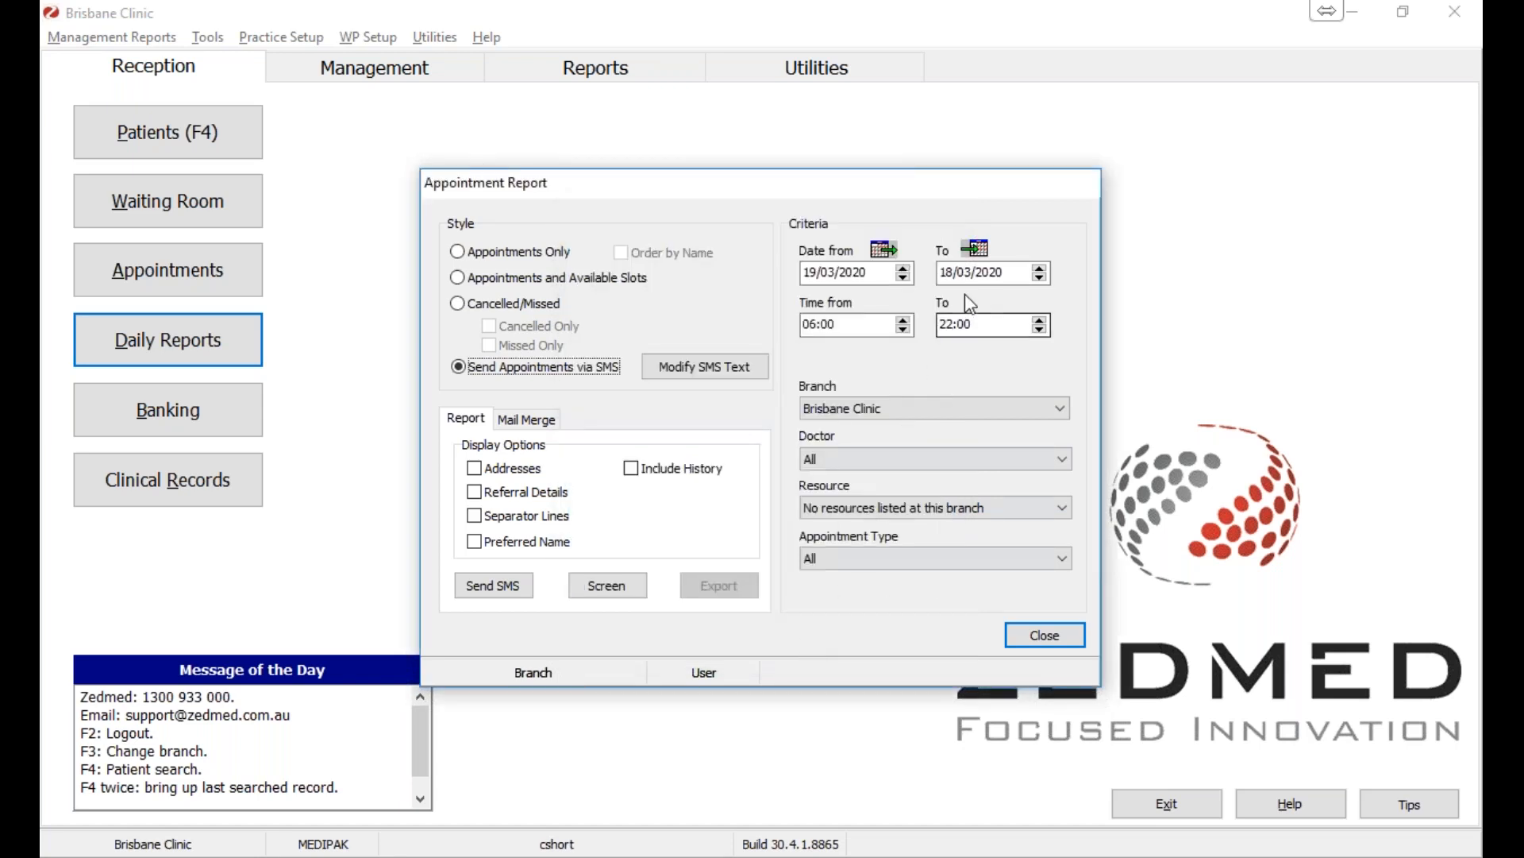
{"action": "left_click", "coordinate": [1024, 272]}
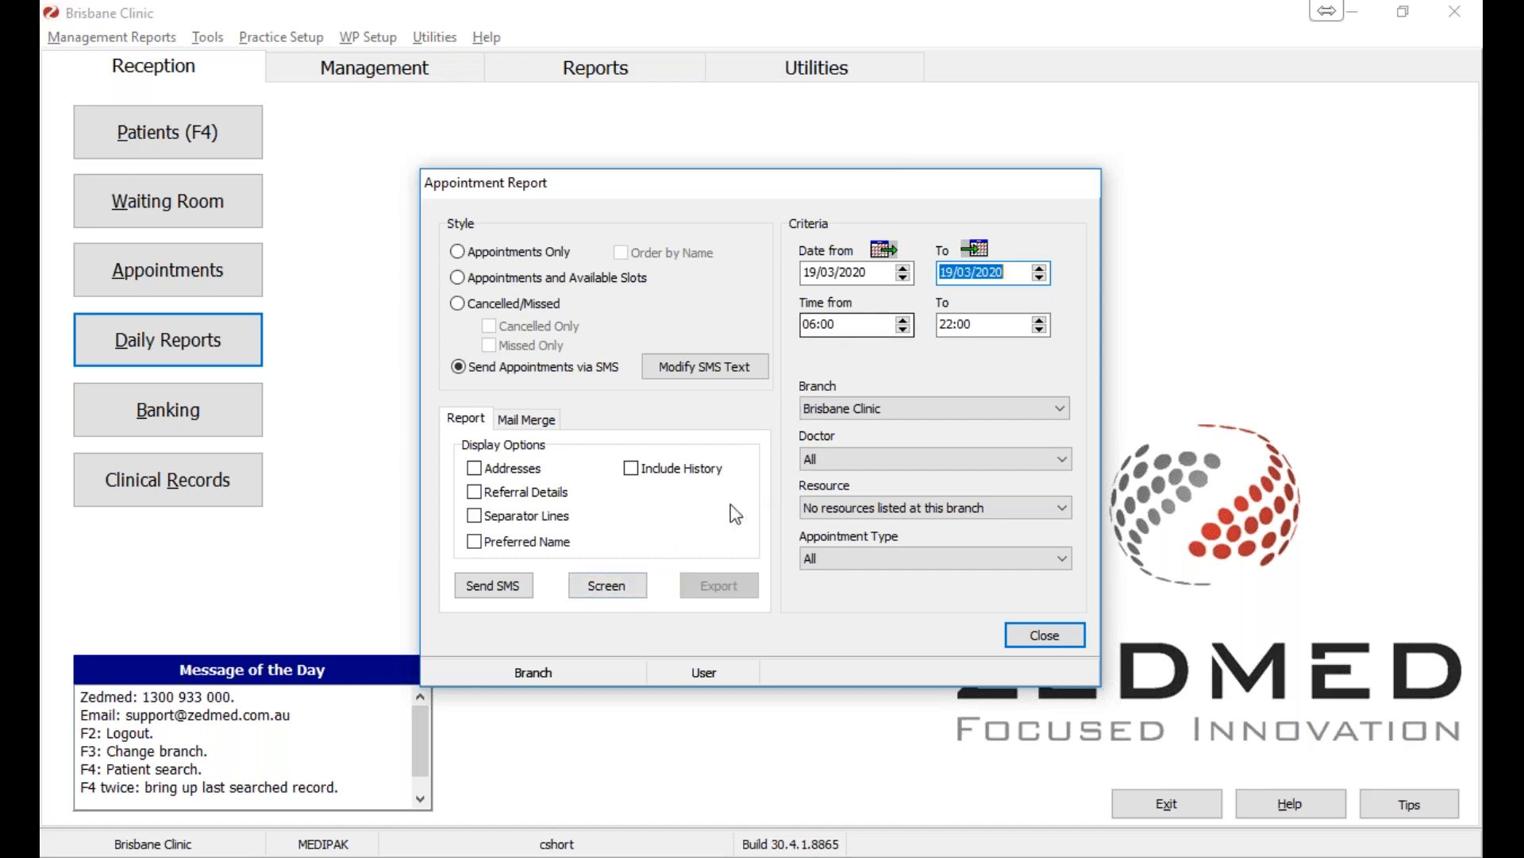
{"action": "left_click", "coordinate": [607, 588]}
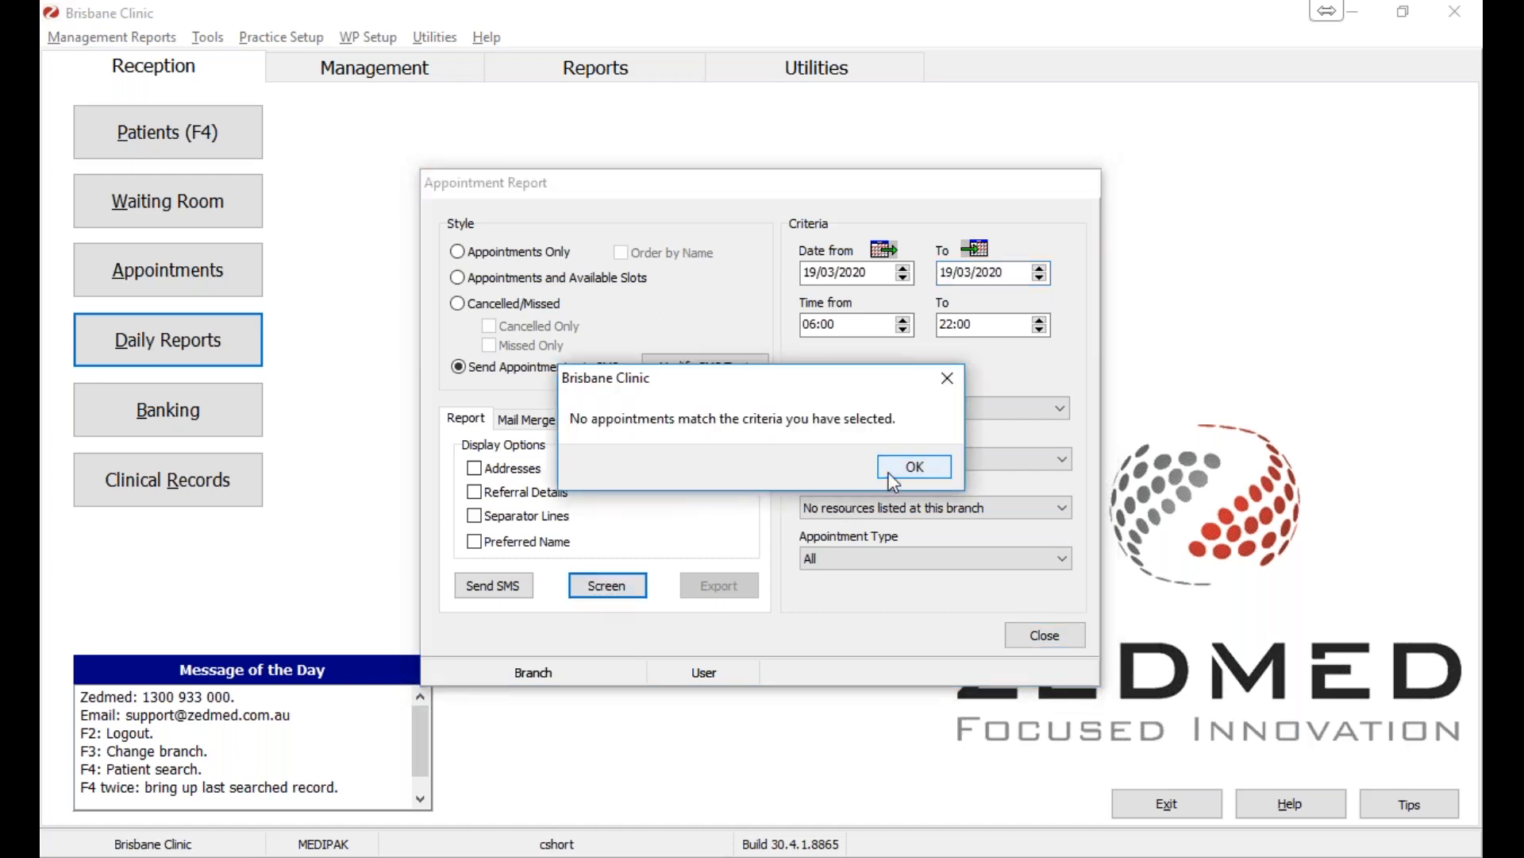
{"action": "left_click", "coordinate": [913, 468]}
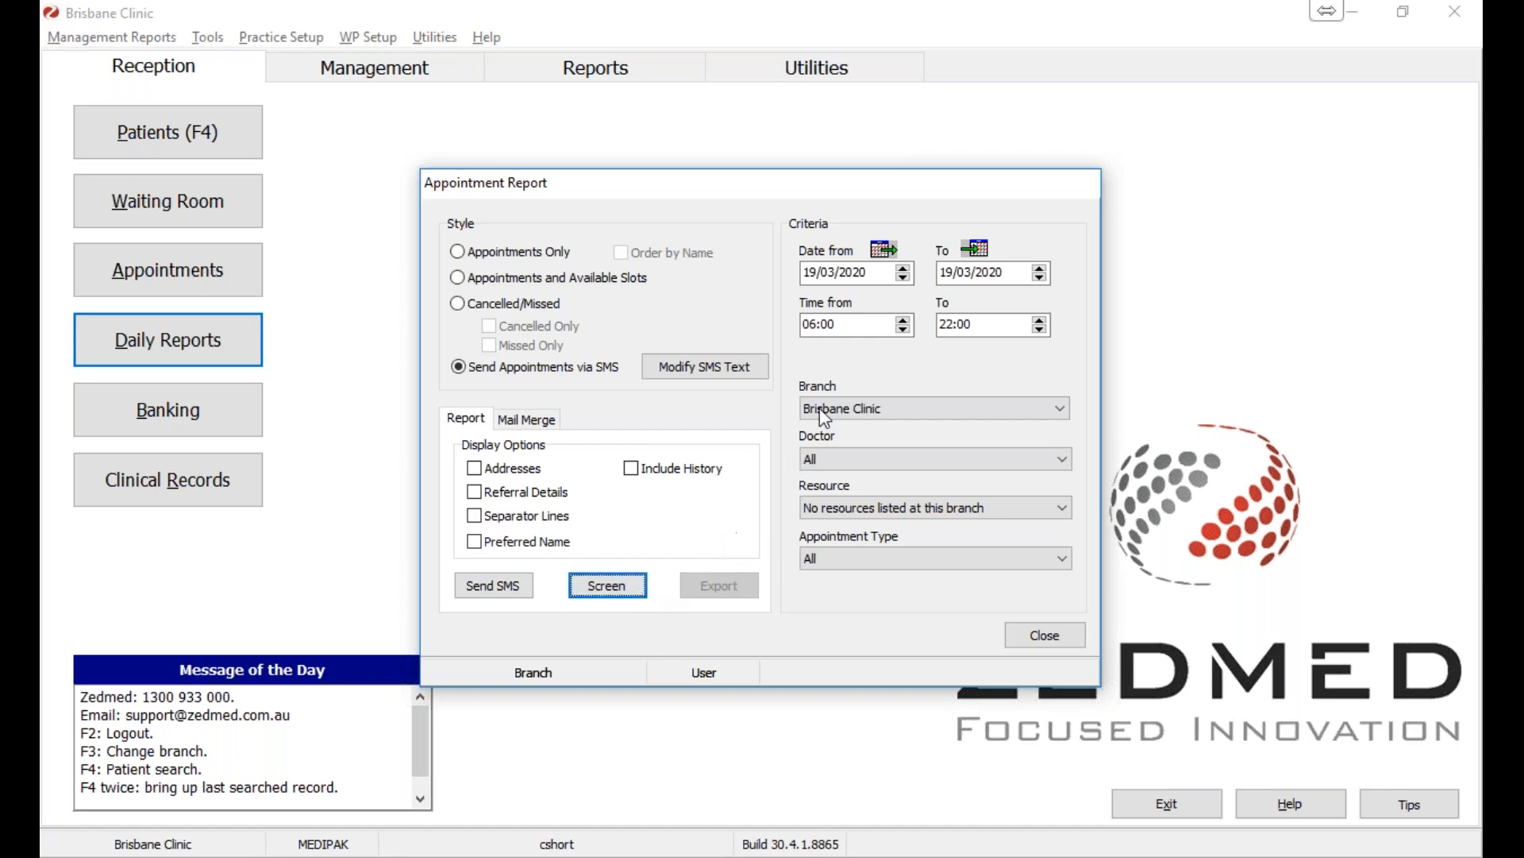
- Set the SMS appointment report's start date to 01/03/2020, preview the appointment listing on screen, and close the preview
{"action": "left_click", "coordinate": [817, 271]}
{"action": "left_click", "coordinate": [810, 273]}
{"action": "type", "text": "01"}
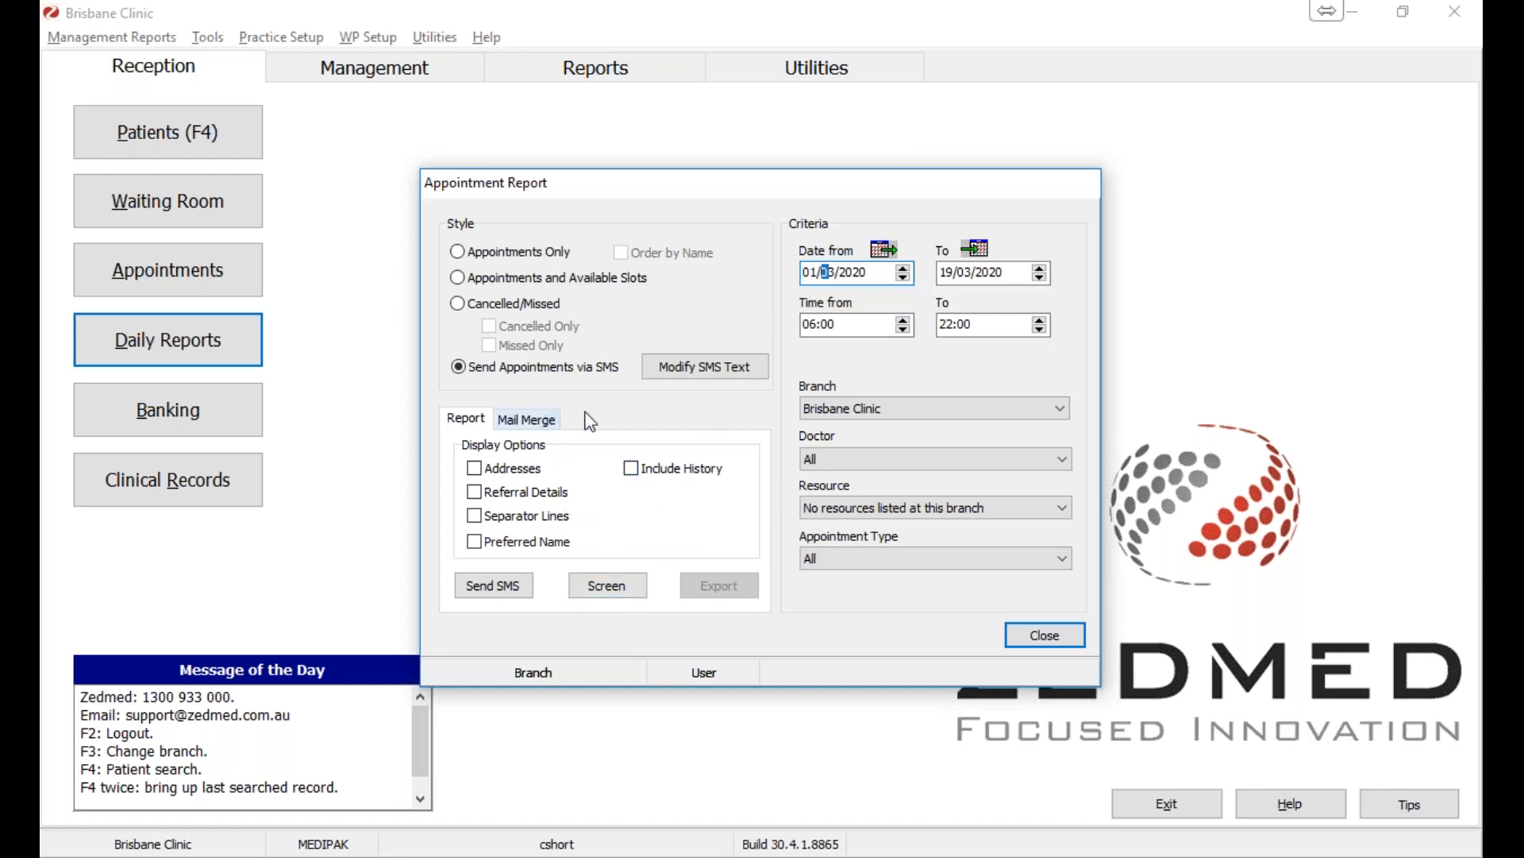
{"action": "left_click", "coordinate": [620, 594]}
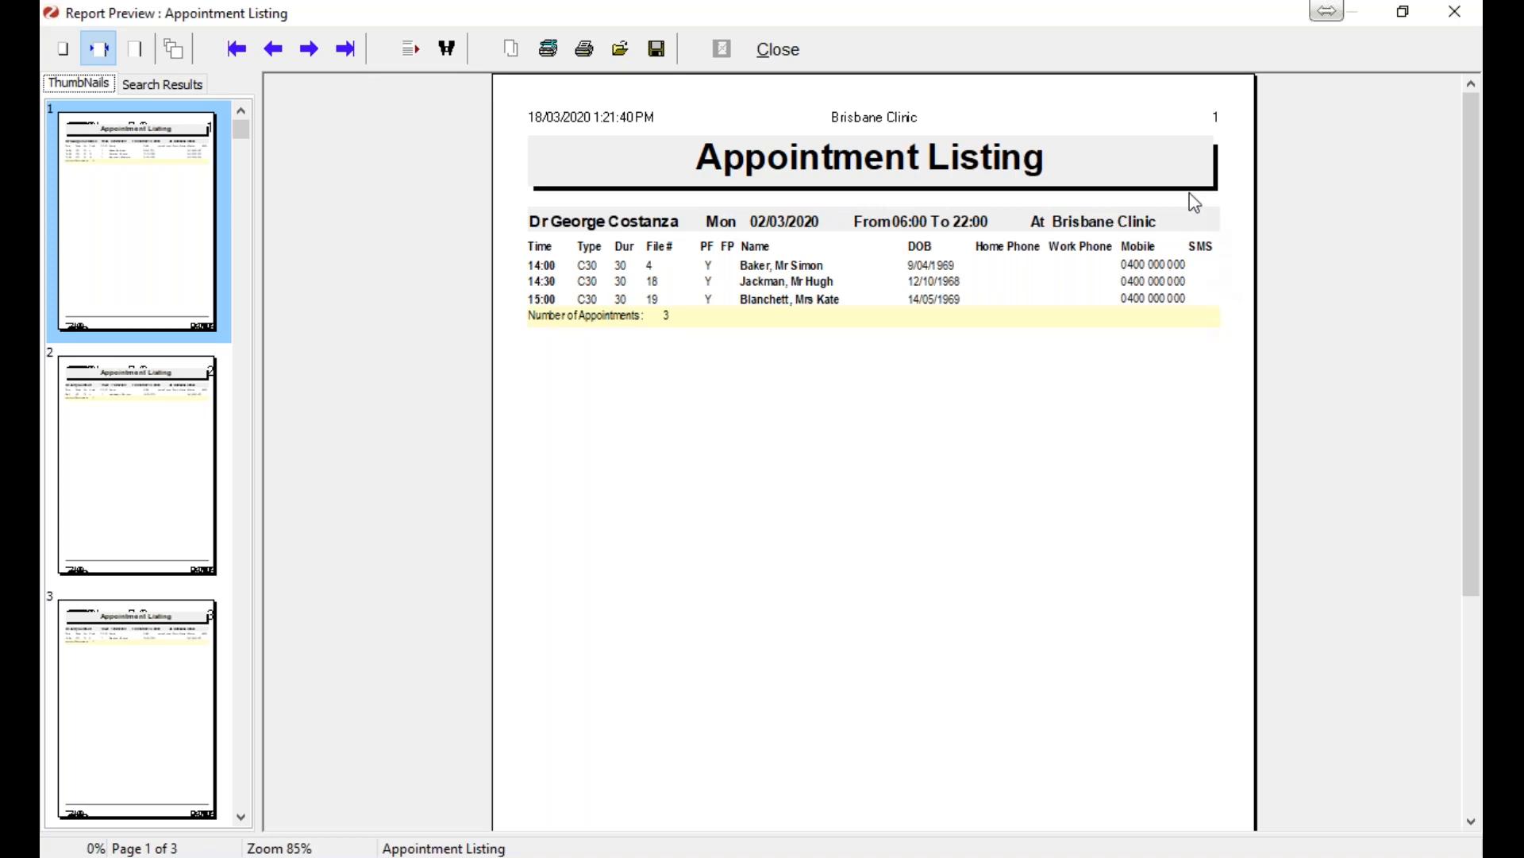
{"action": "left_click", "coordinate": [792, 61]}
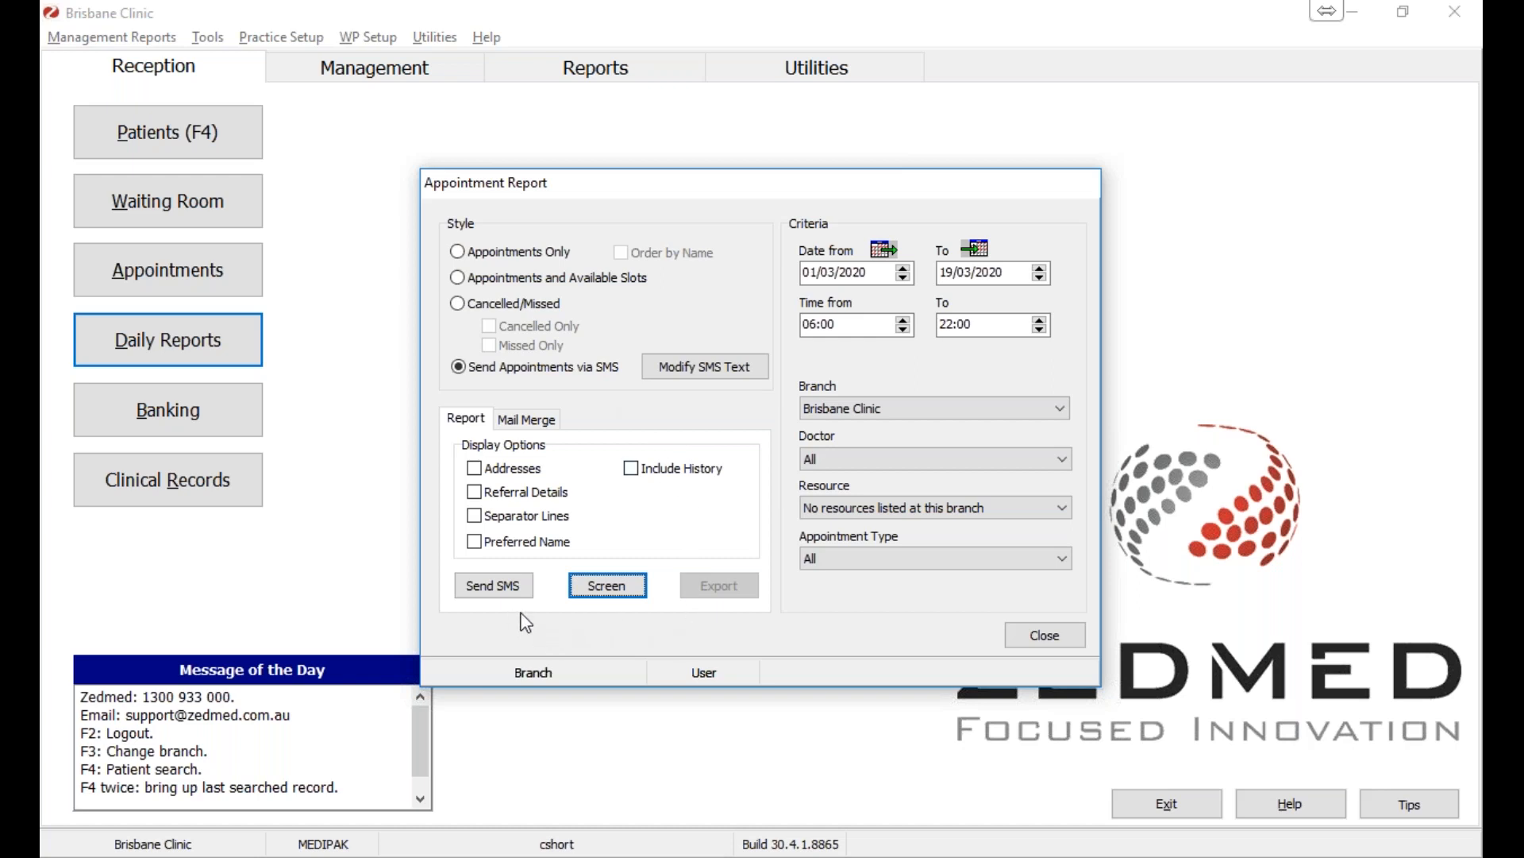
{"action": "left_click", "coordinate": [615, 593]}
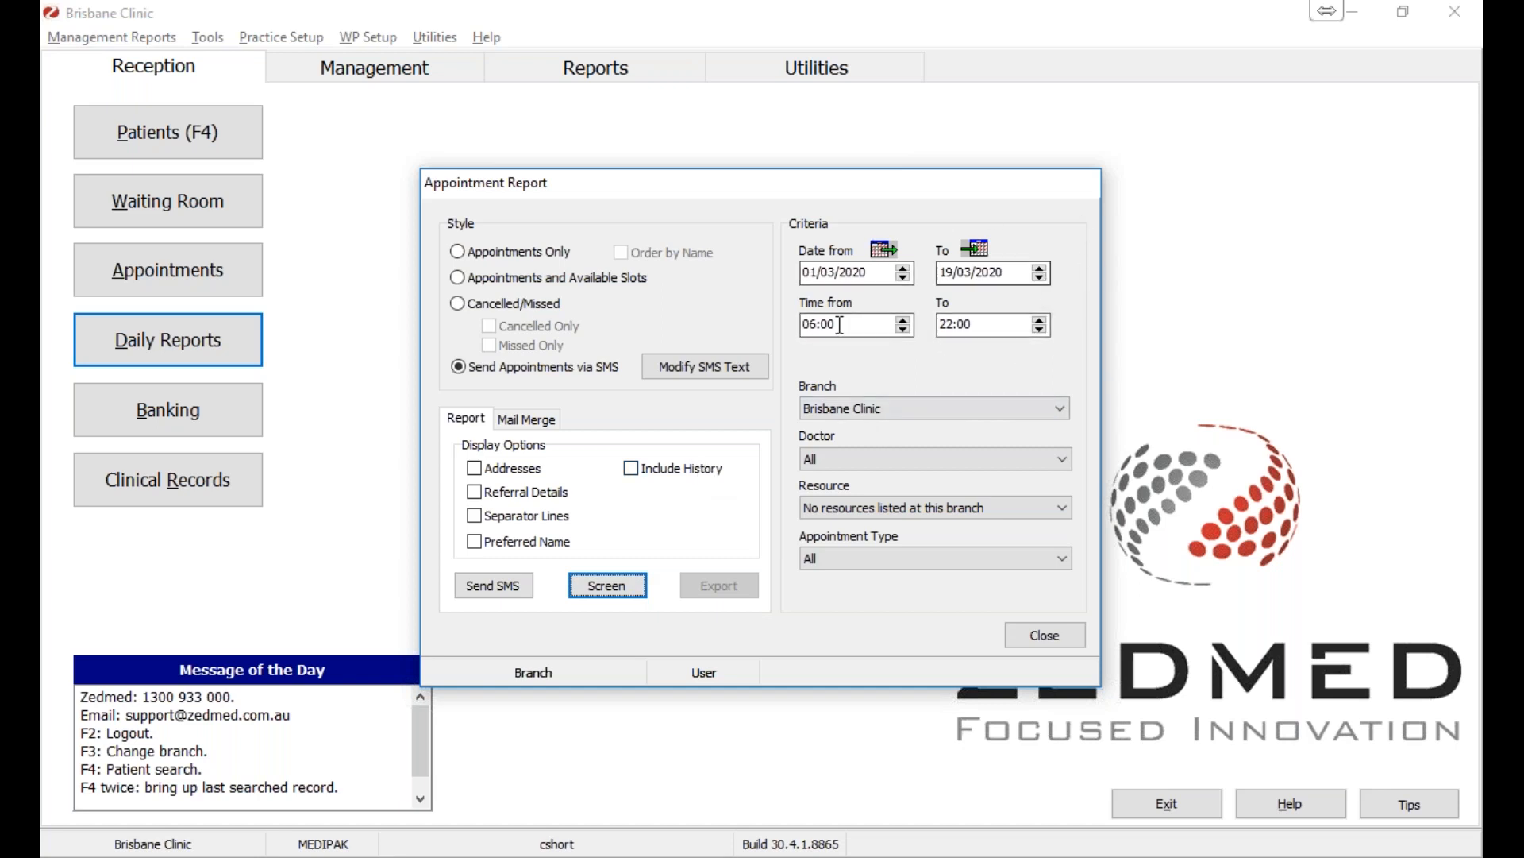
- Try adding "Hello" to the end of the appointment SMS message text, then reopen the message to check it and close it
{"action": "left_click", "coordinate": [727, 380]}
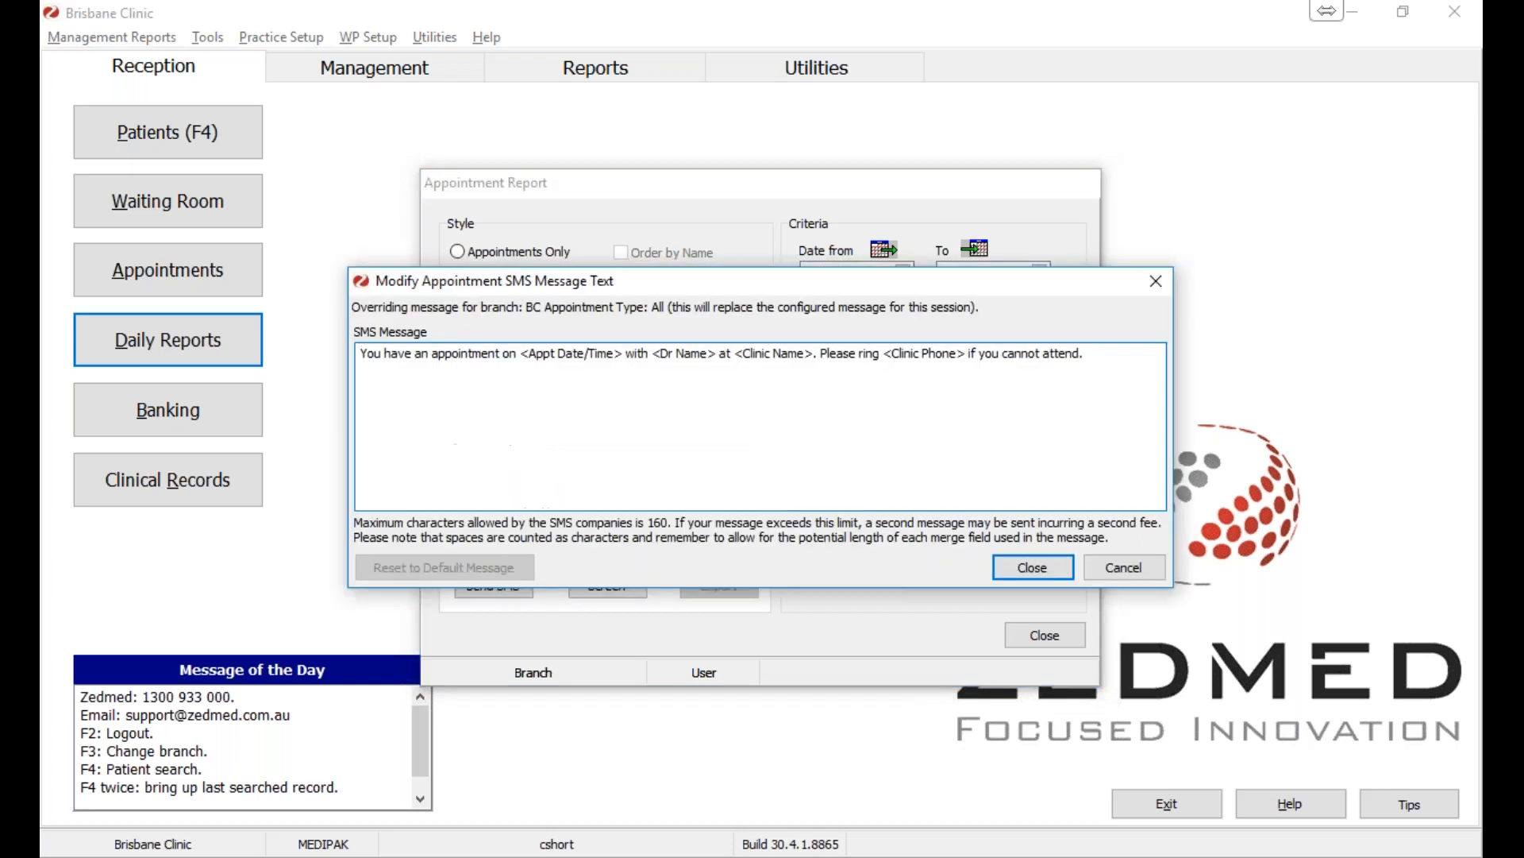
{"action": "left_click_drag", "start_coordinate": [701, 289], "coordinate": [700, 444]}
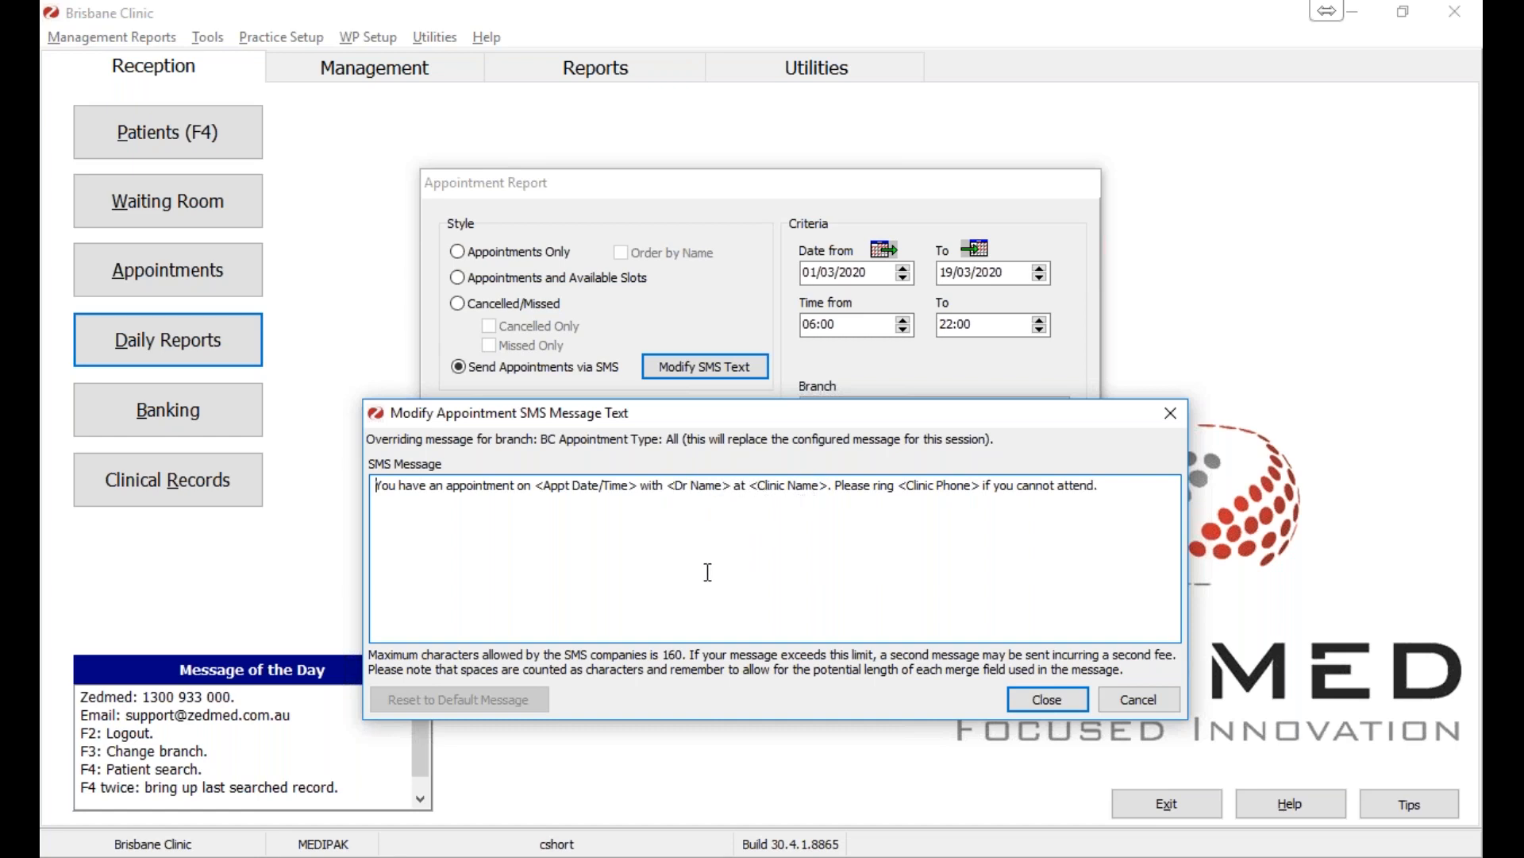
{"action": "left_click", "coordinate": [1130, 498]}
{"action": "type", "text": "Hello"}
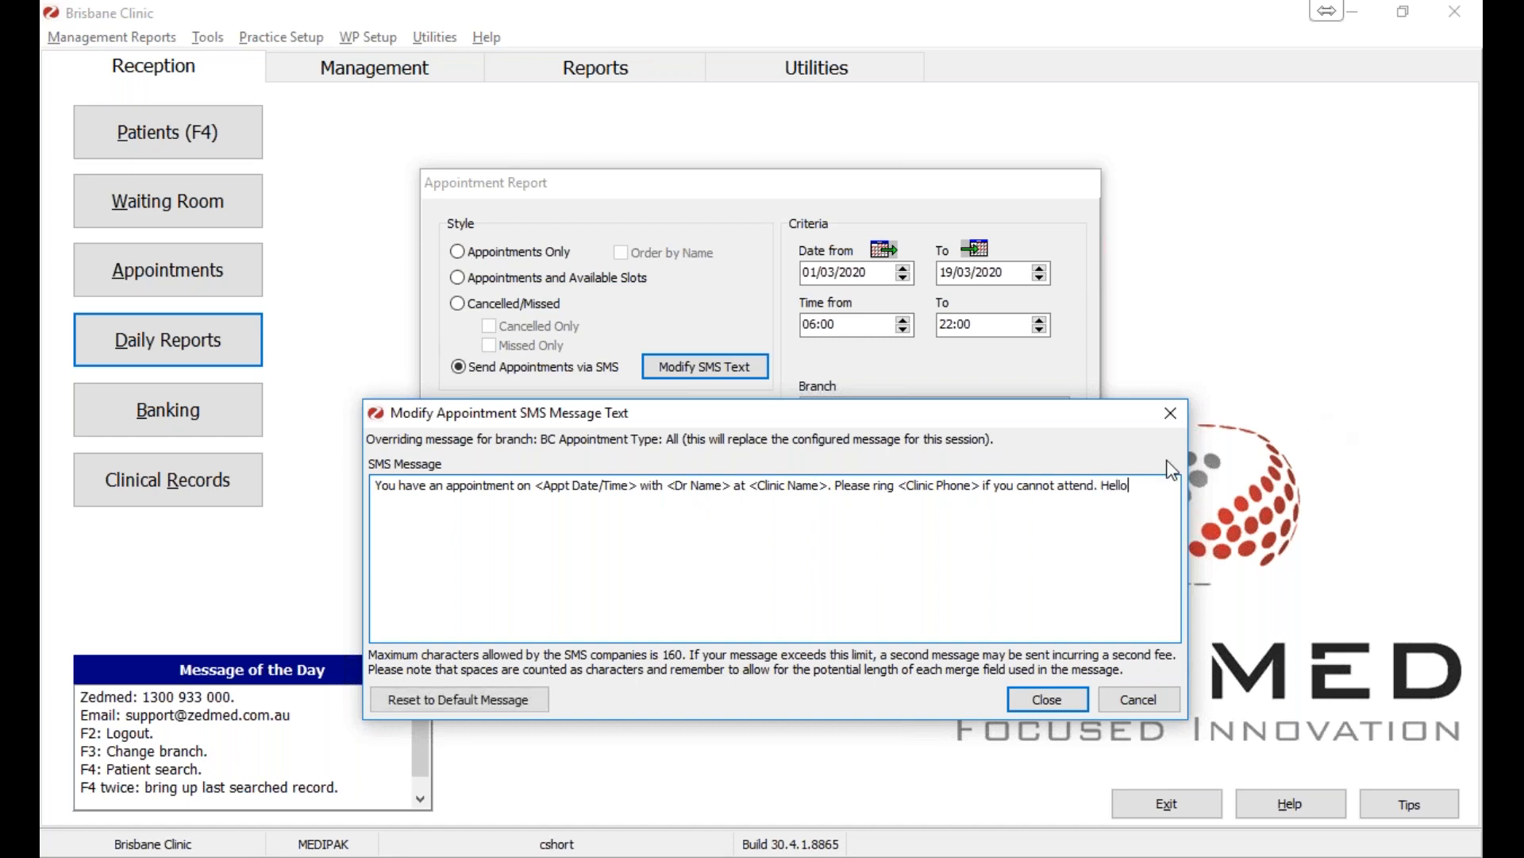
{"action": "left_click", "coordinate": [1067, 693]}
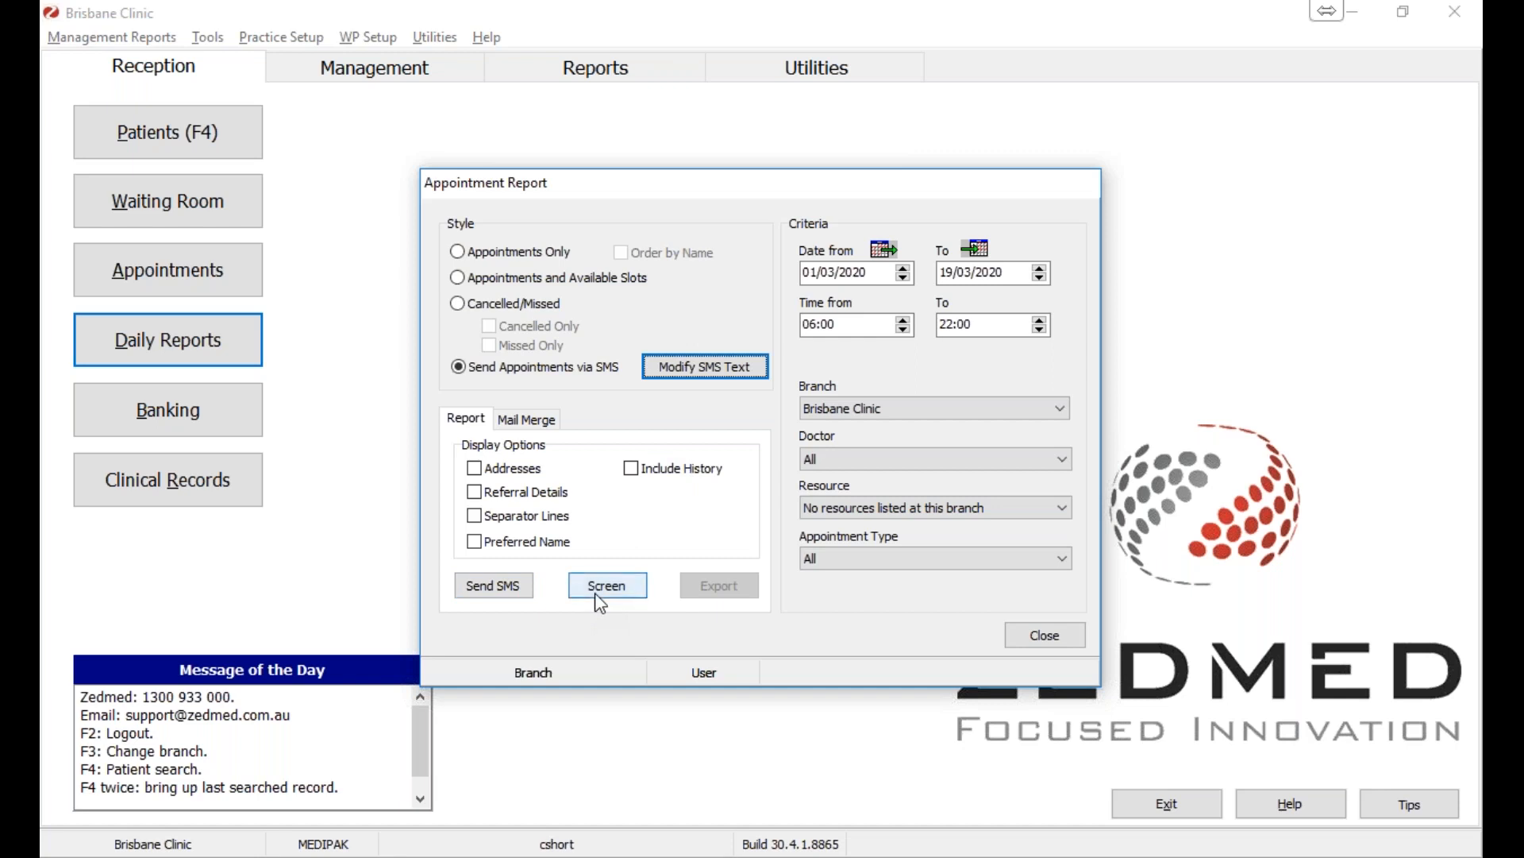
{"action": "left_click", "coordinate": [718, 370]}
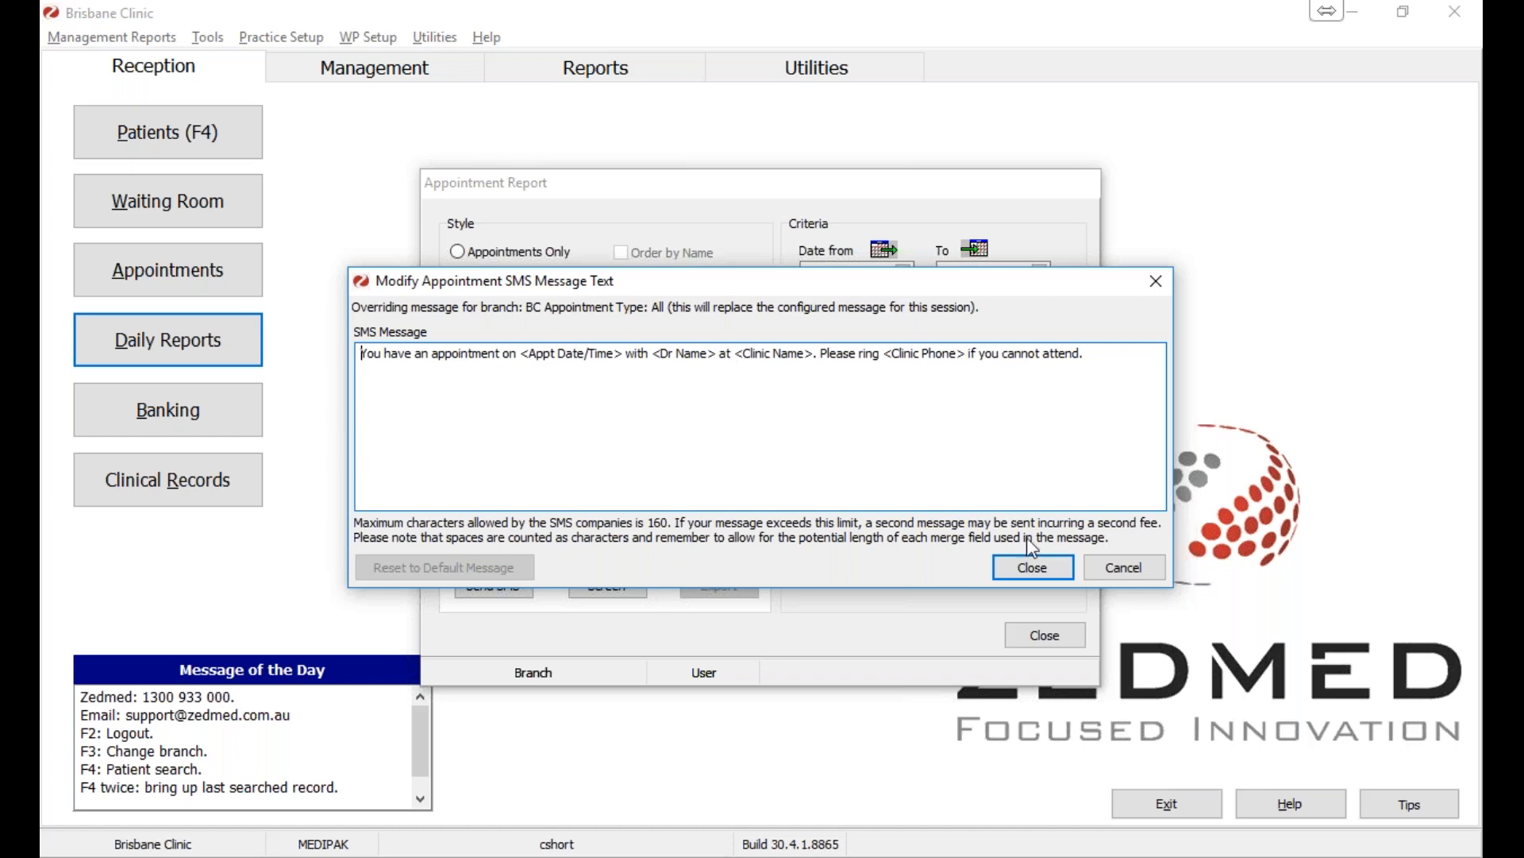
{"action": "left_click", "coordinate": [1031, 567]}
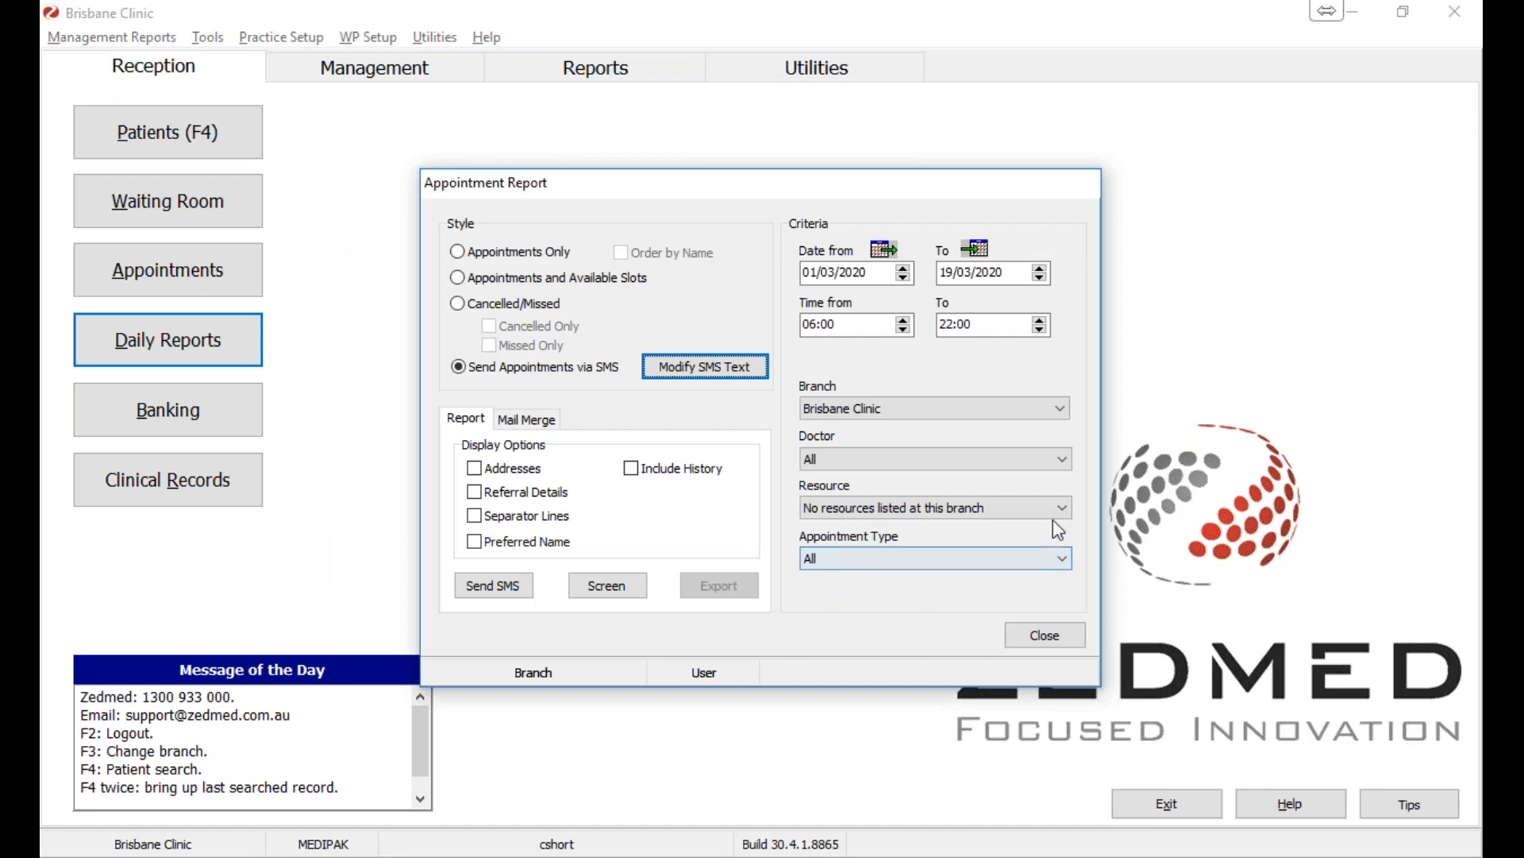
- Switch the report style to Appointments Only, look through the mail merge Word templates, and close the appointment report dialog
{"action": "left_click", "coordinate": [563, 254]}
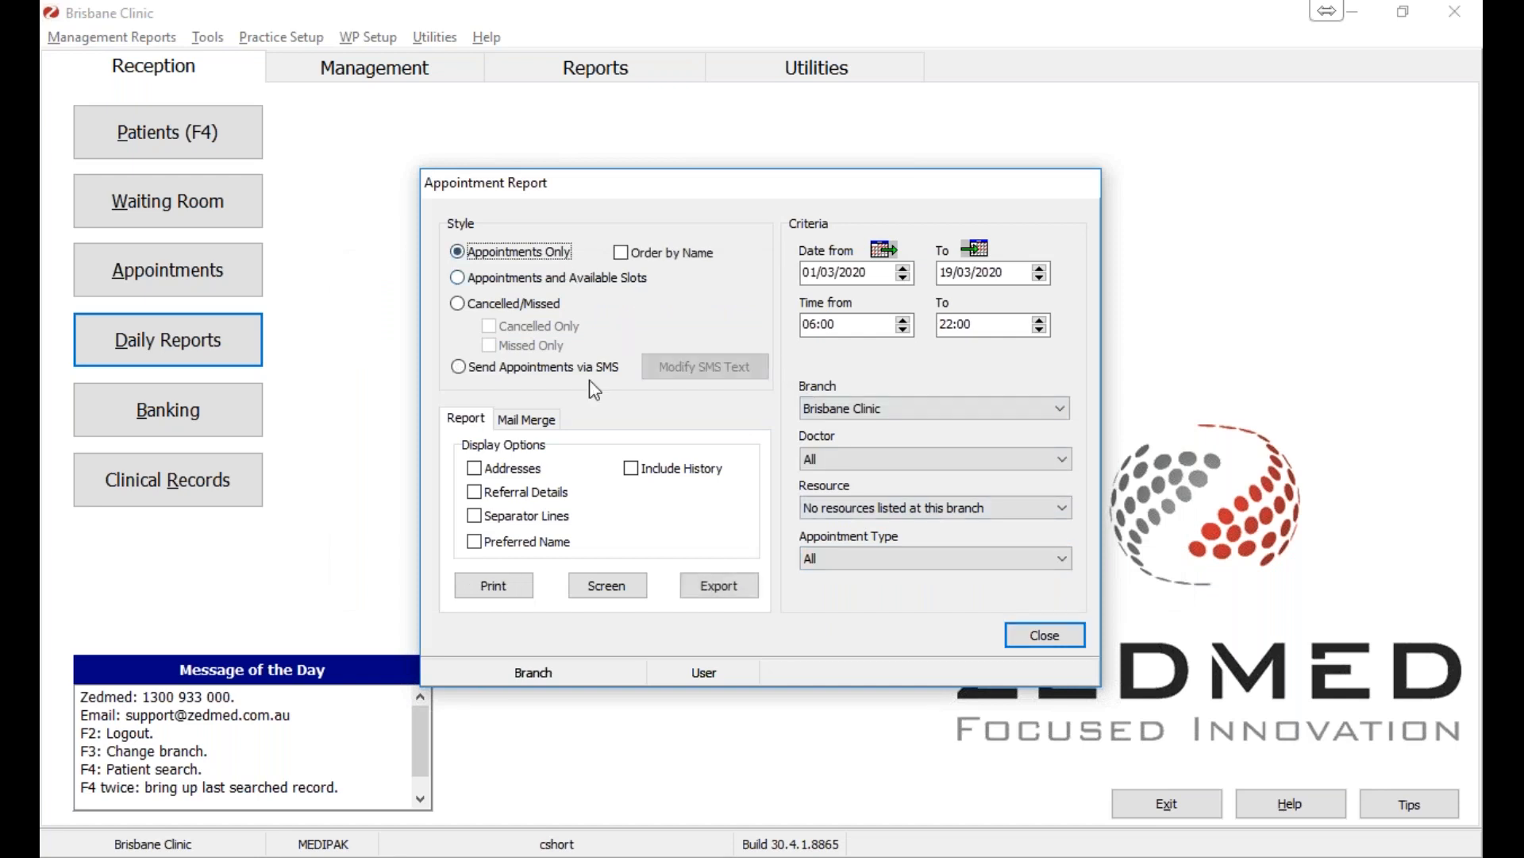
{"action": "left_click", "coordinate": [543, 426]}
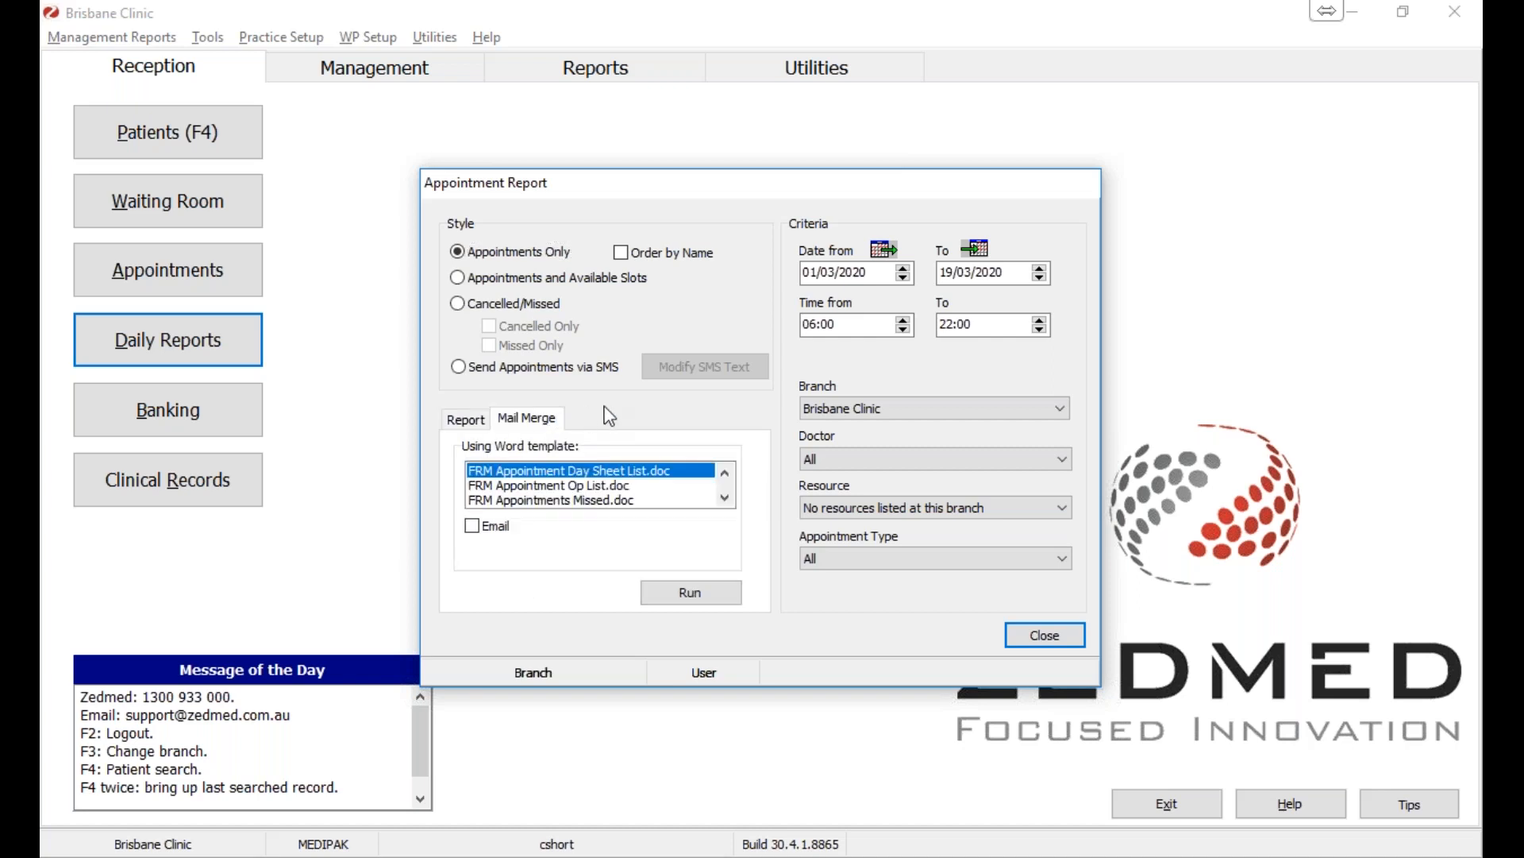
{"action": "left_click", "coordinate": [725, 500]}
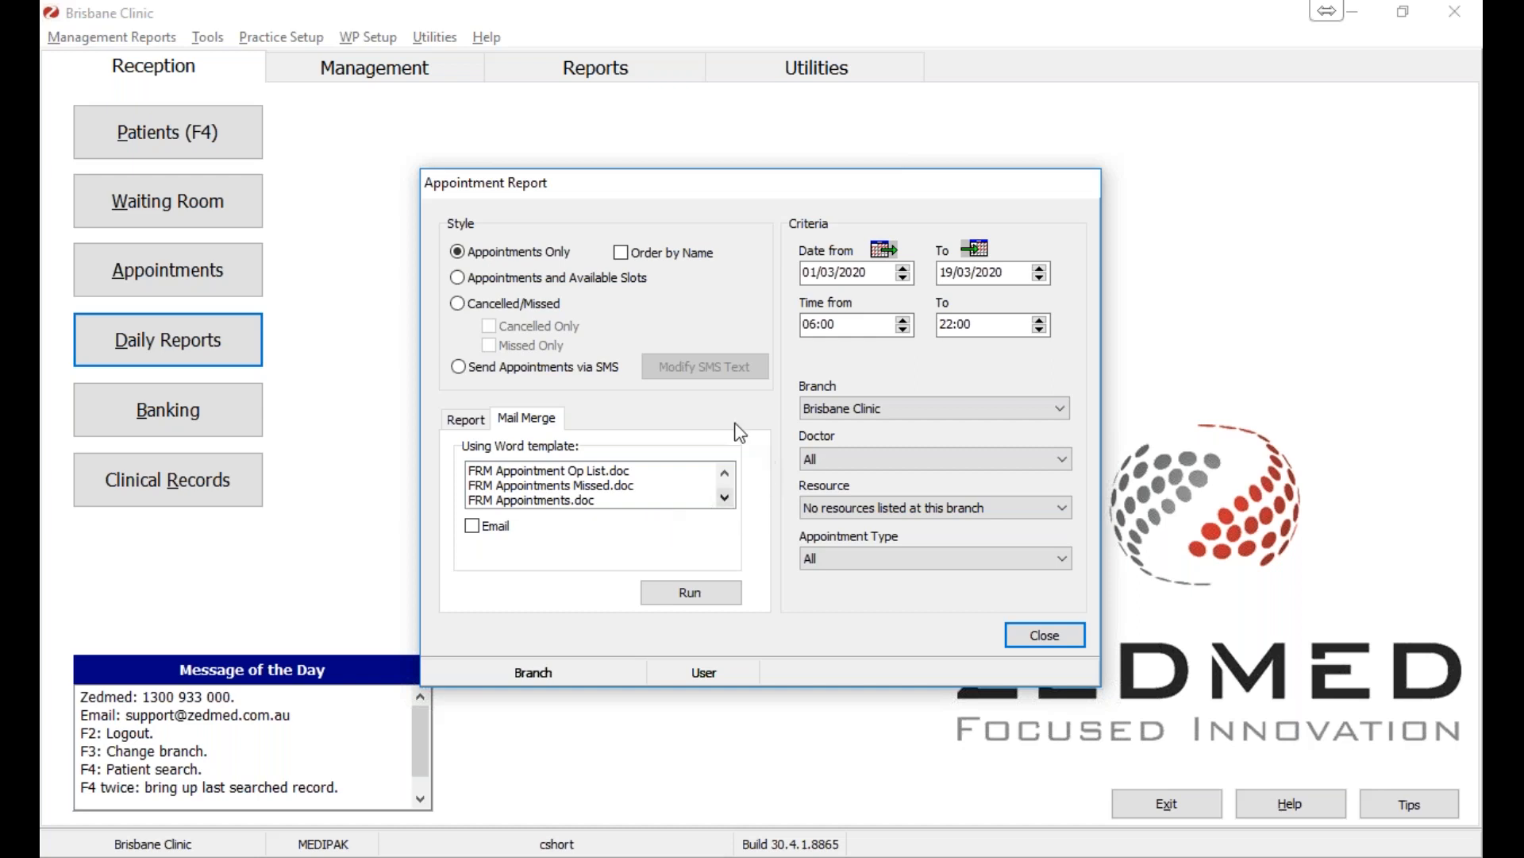
{"action": "left_click", "coordinate": [1040, 632]}
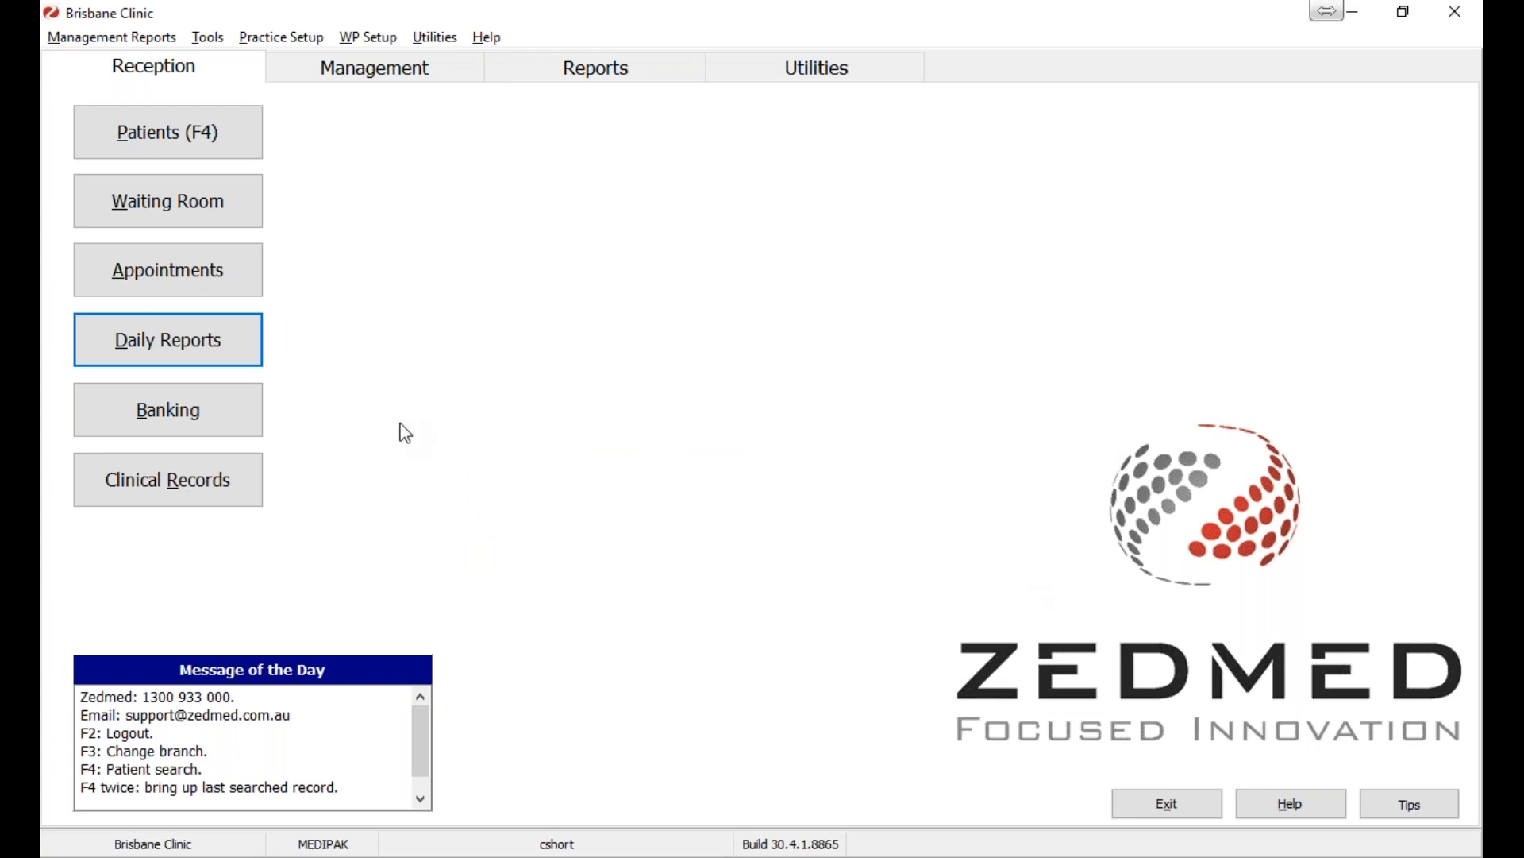
- Open the Banking Reports dialog and select the Reconciliation Report style
{"action": "left_click", "coordinate": [199, 419]}
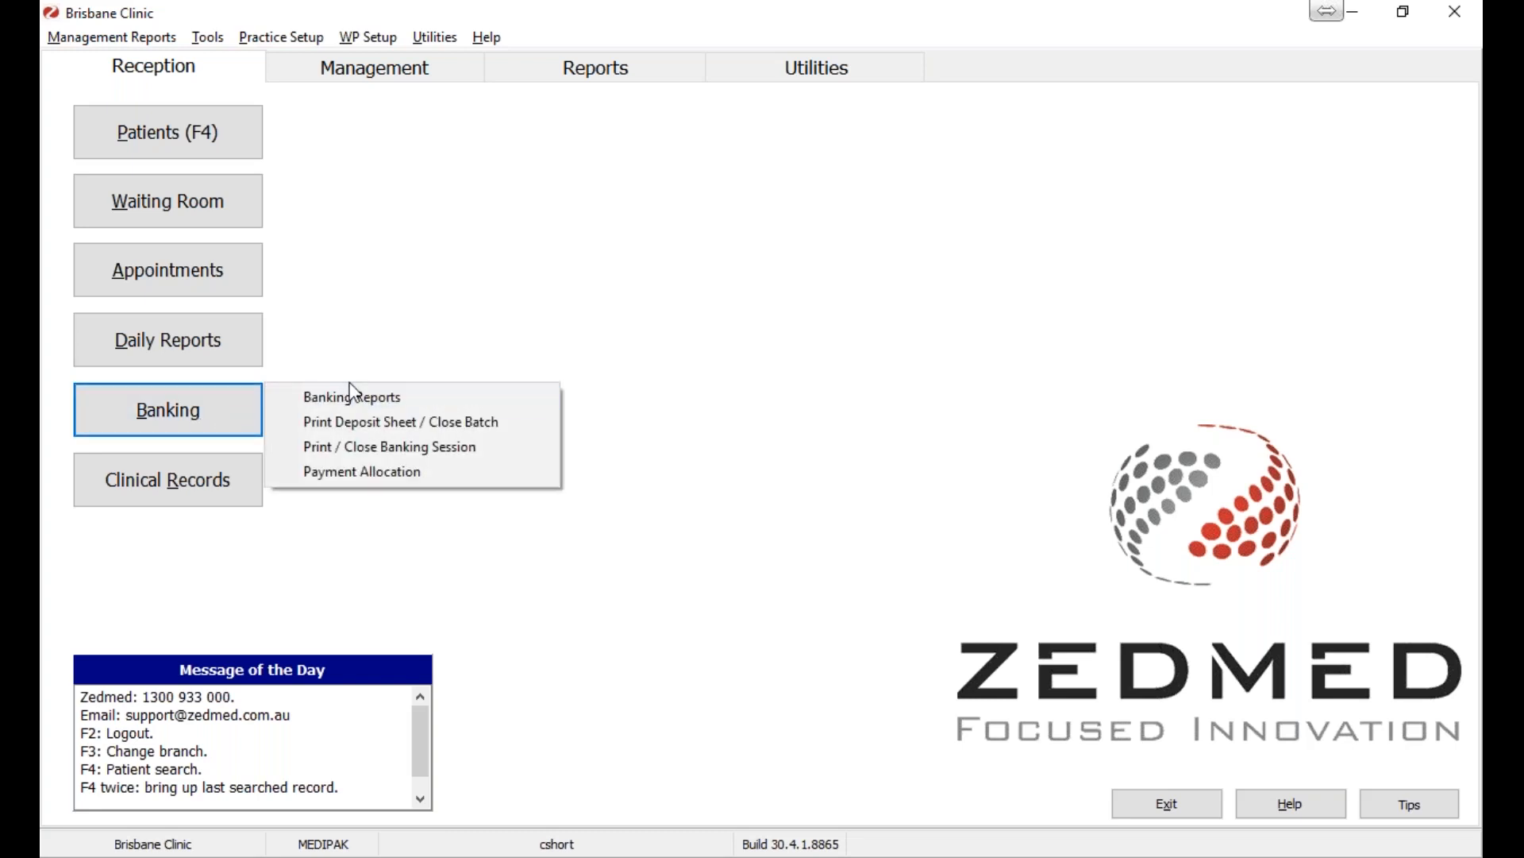
{"action": "left_click", "coordinate": [440, 403]}
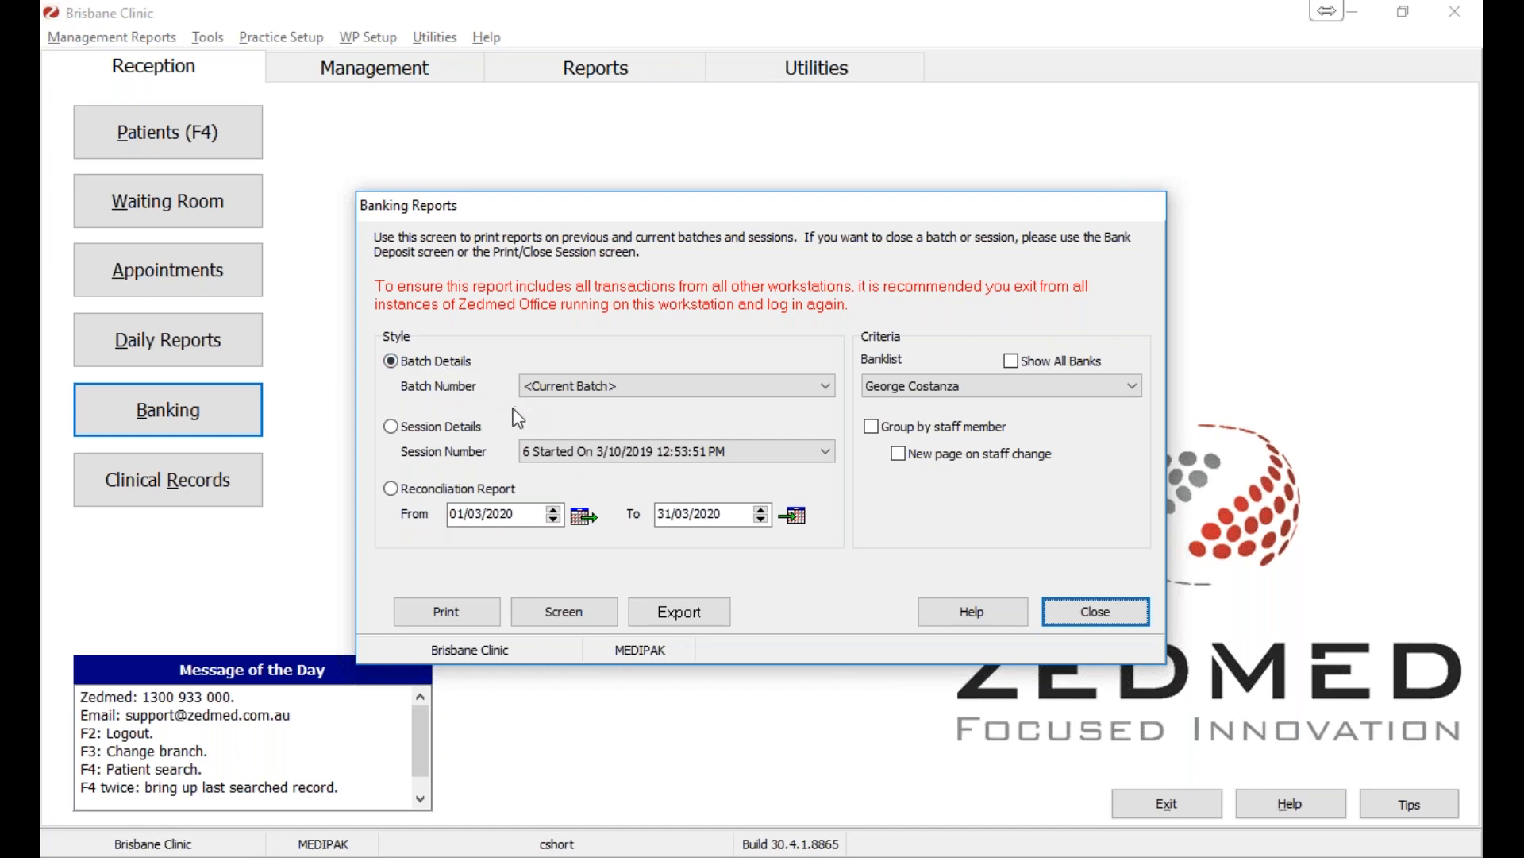
{"action": "left_click", "coordinate": [395, 489]}
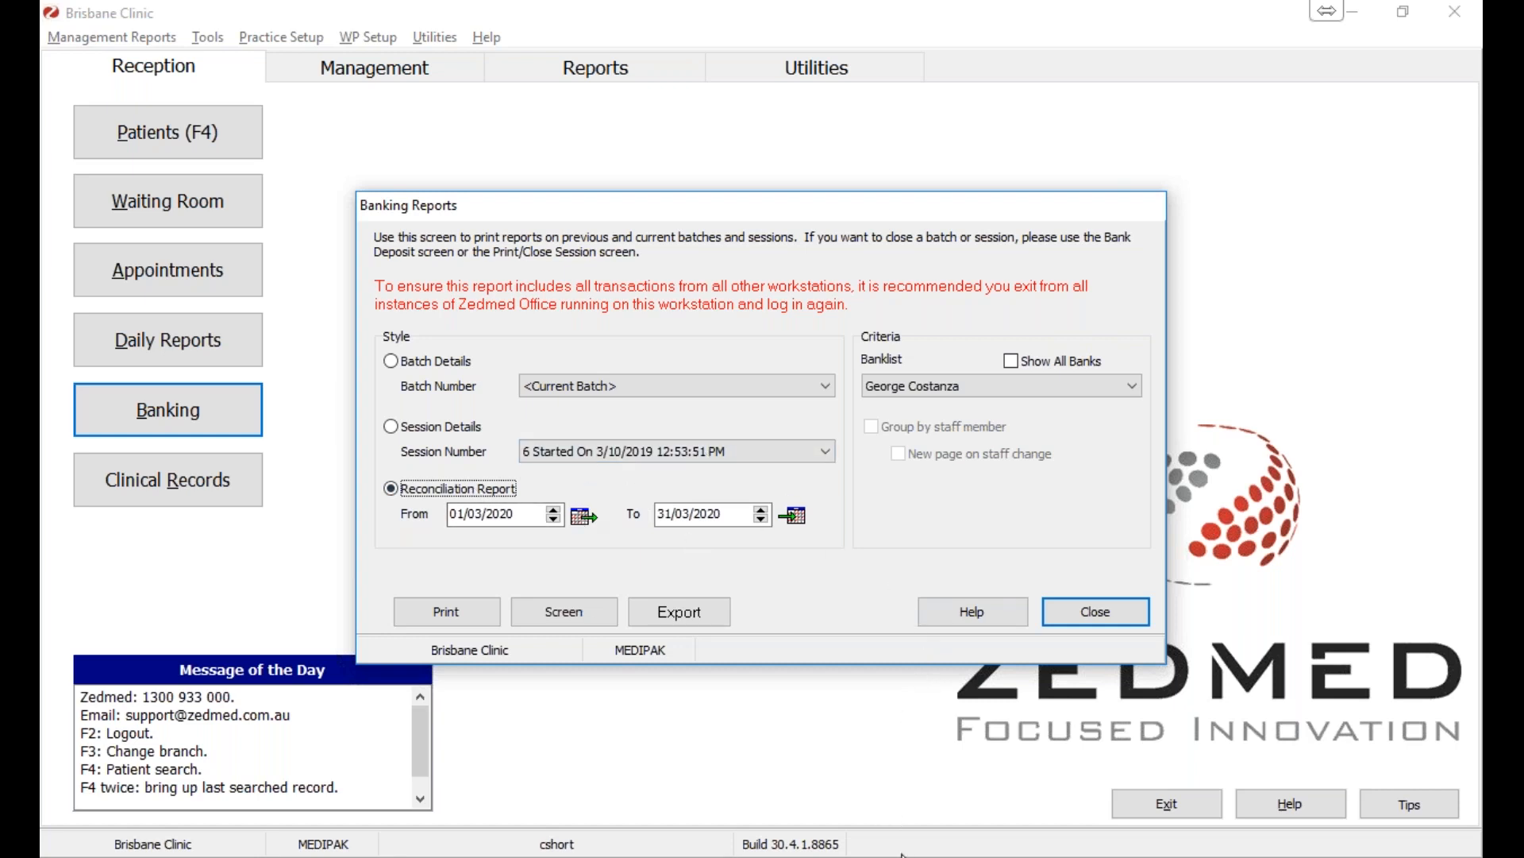
{"action": "mouse_move", "coordinate": [903, 856]}
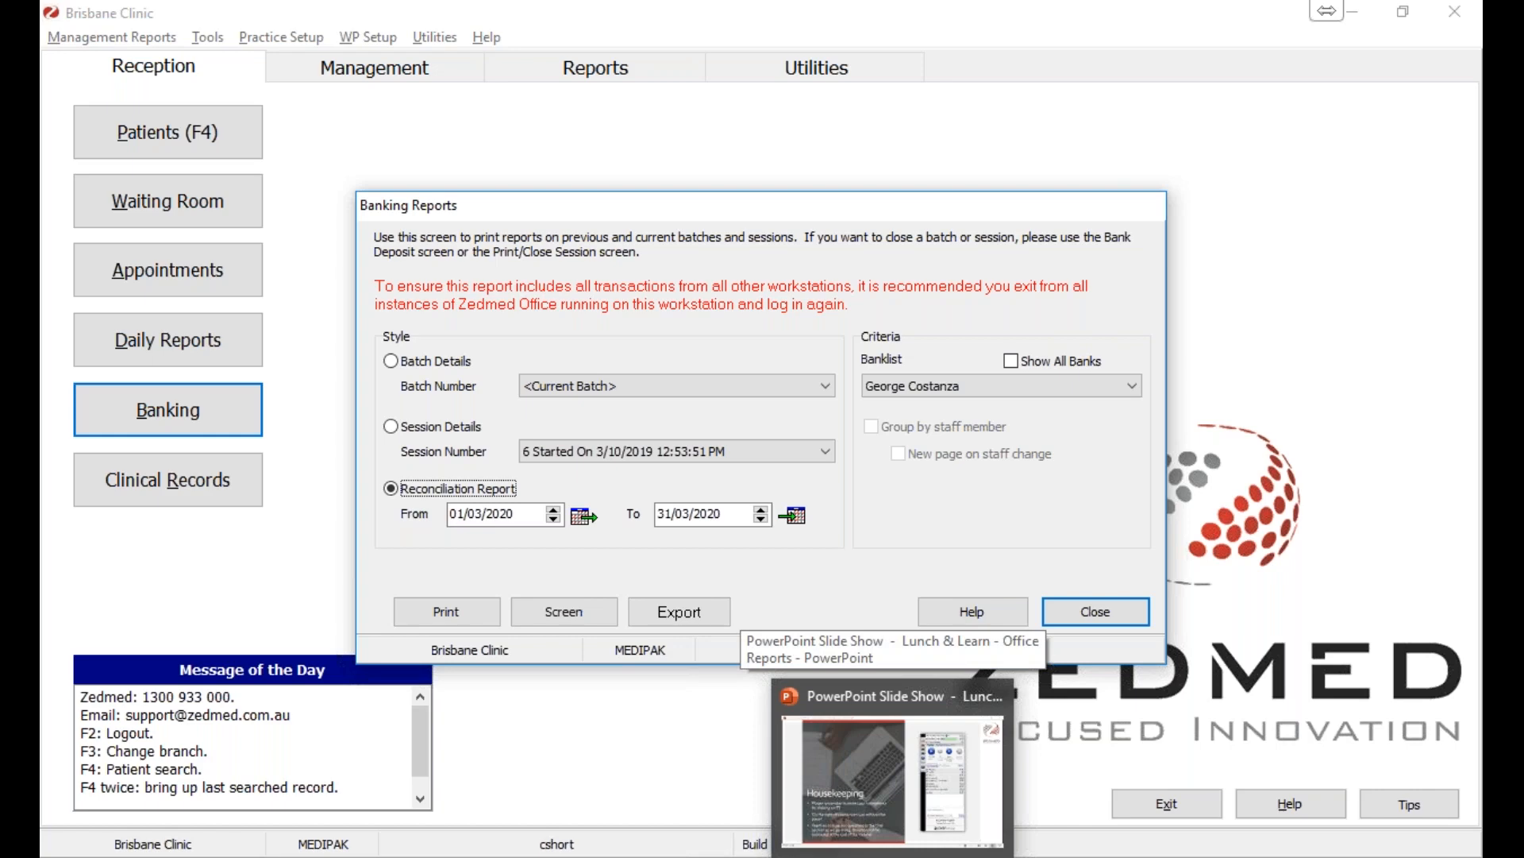
- Switch to the Lunch & Learn PowerPoint slide show, advance to the sample Bank Reconciliation Statement slide, and close the slide show
{"action": "left_click", "coordinate": [903, 855]}
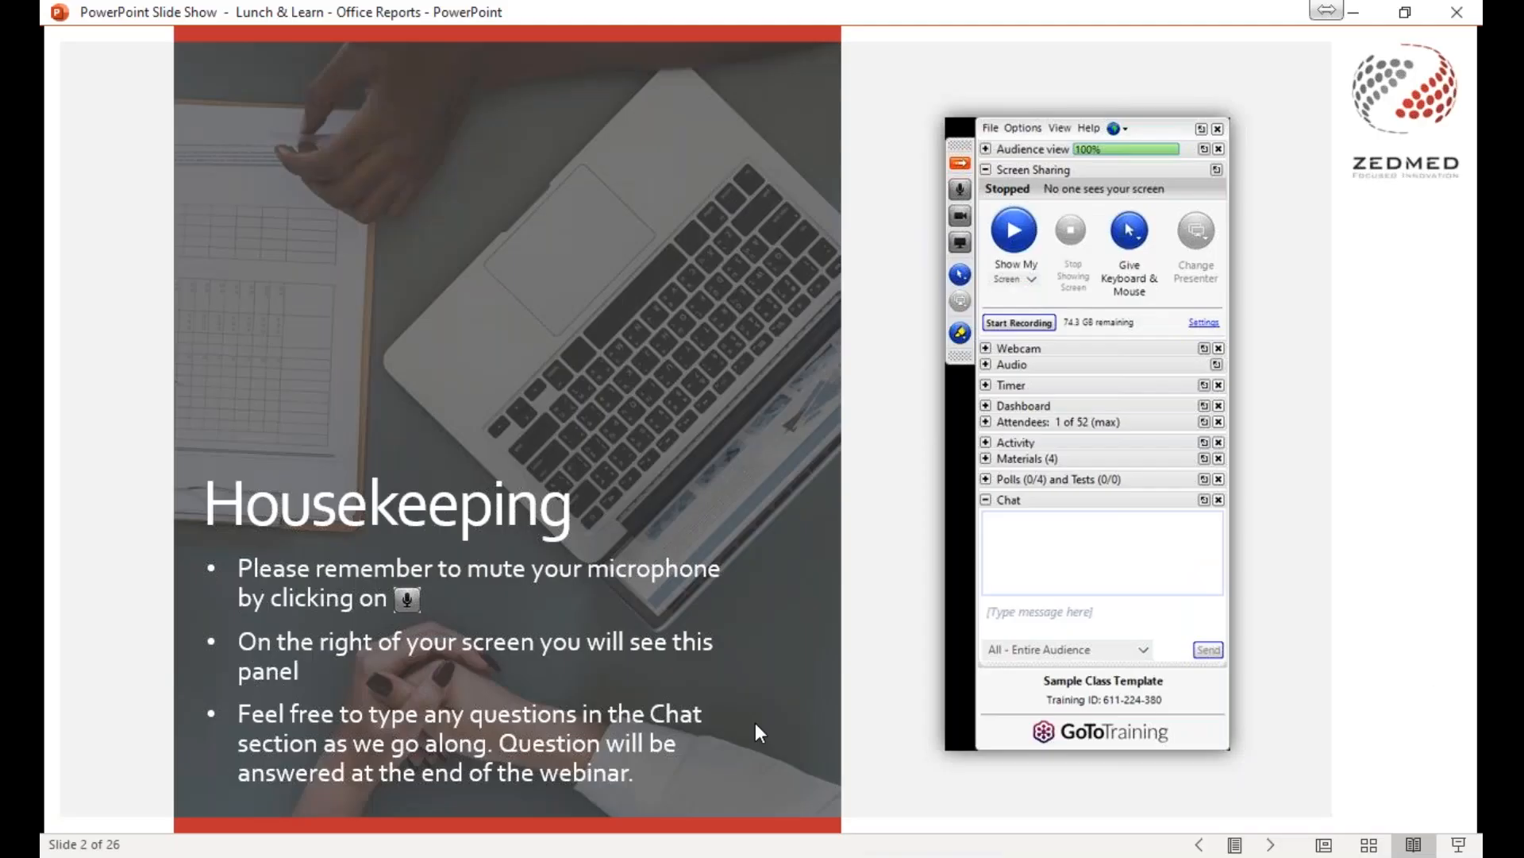
{"action": "left_click", "coordinate": [755, 723]}
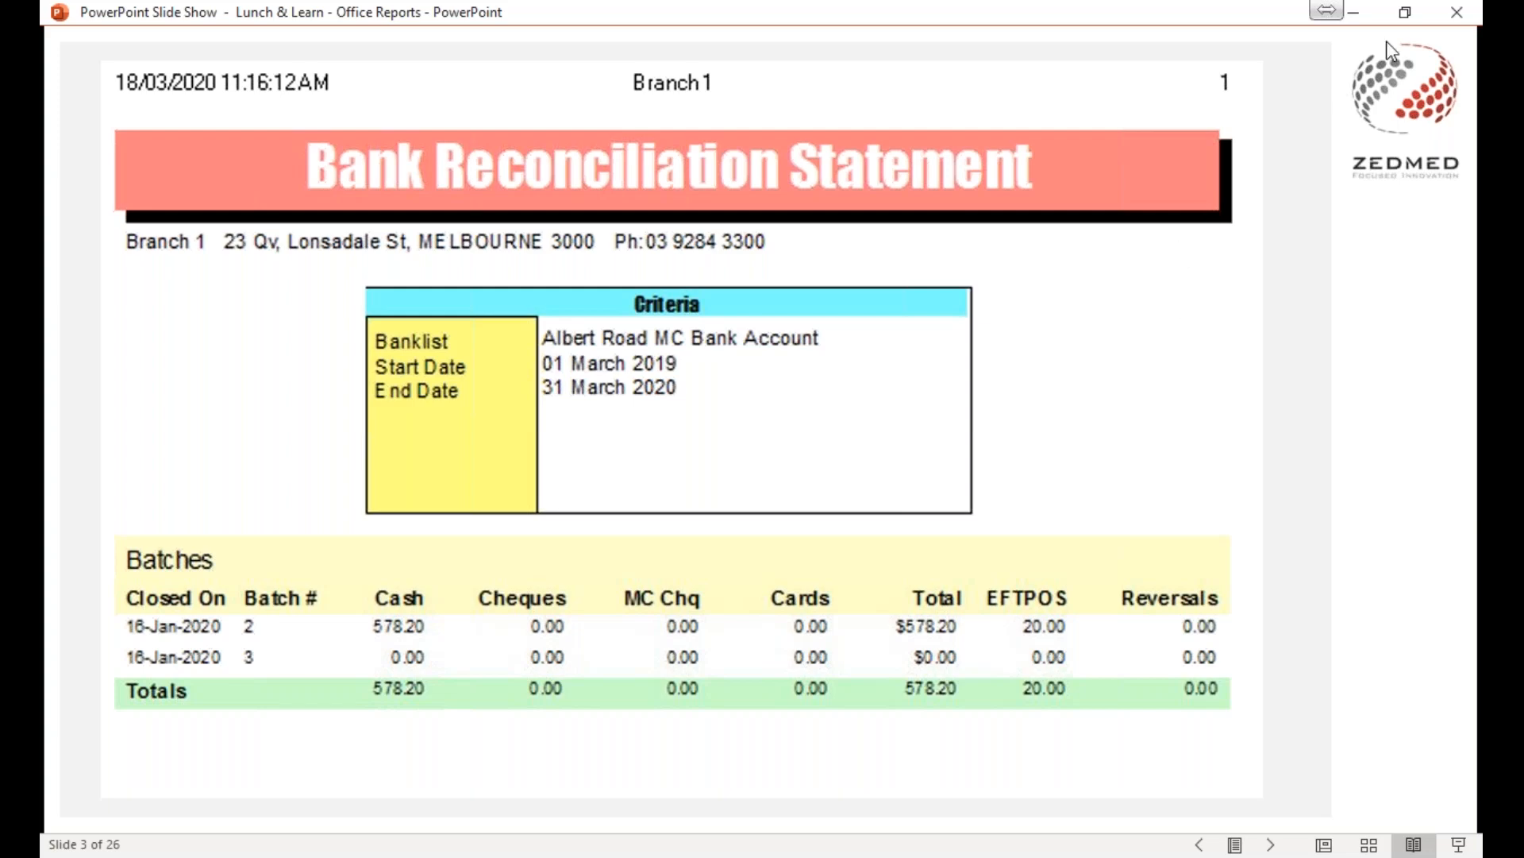
{"action": "left_click", "coordinate": [1457, 12]}
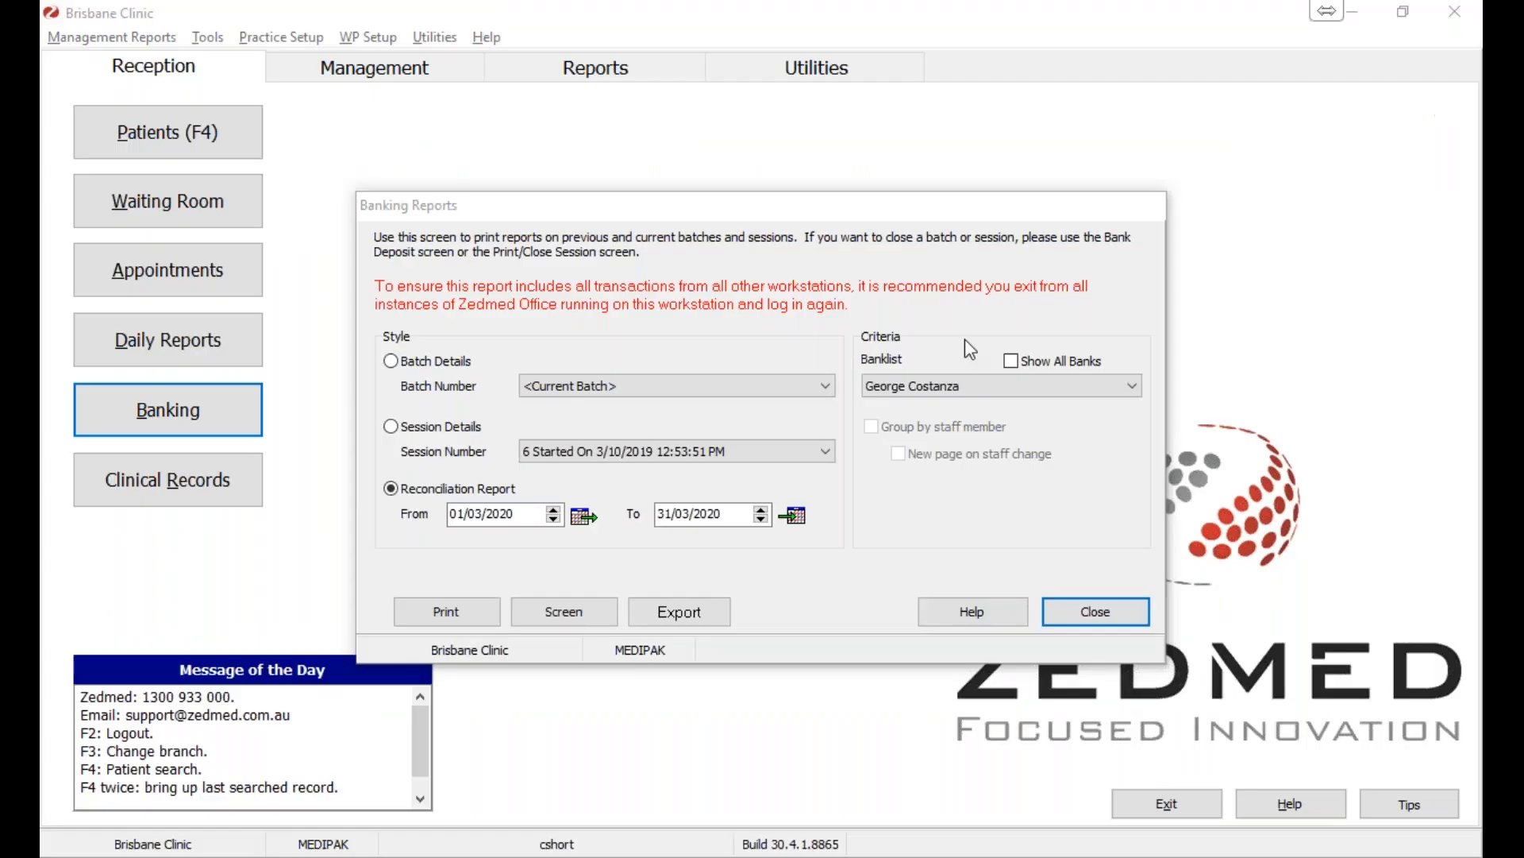
- Try different banklists for the reconciliation report, choose Bank Account, and close the Banking Reports dialog
{"action": "left_click", "coordinate": [931, 379]}
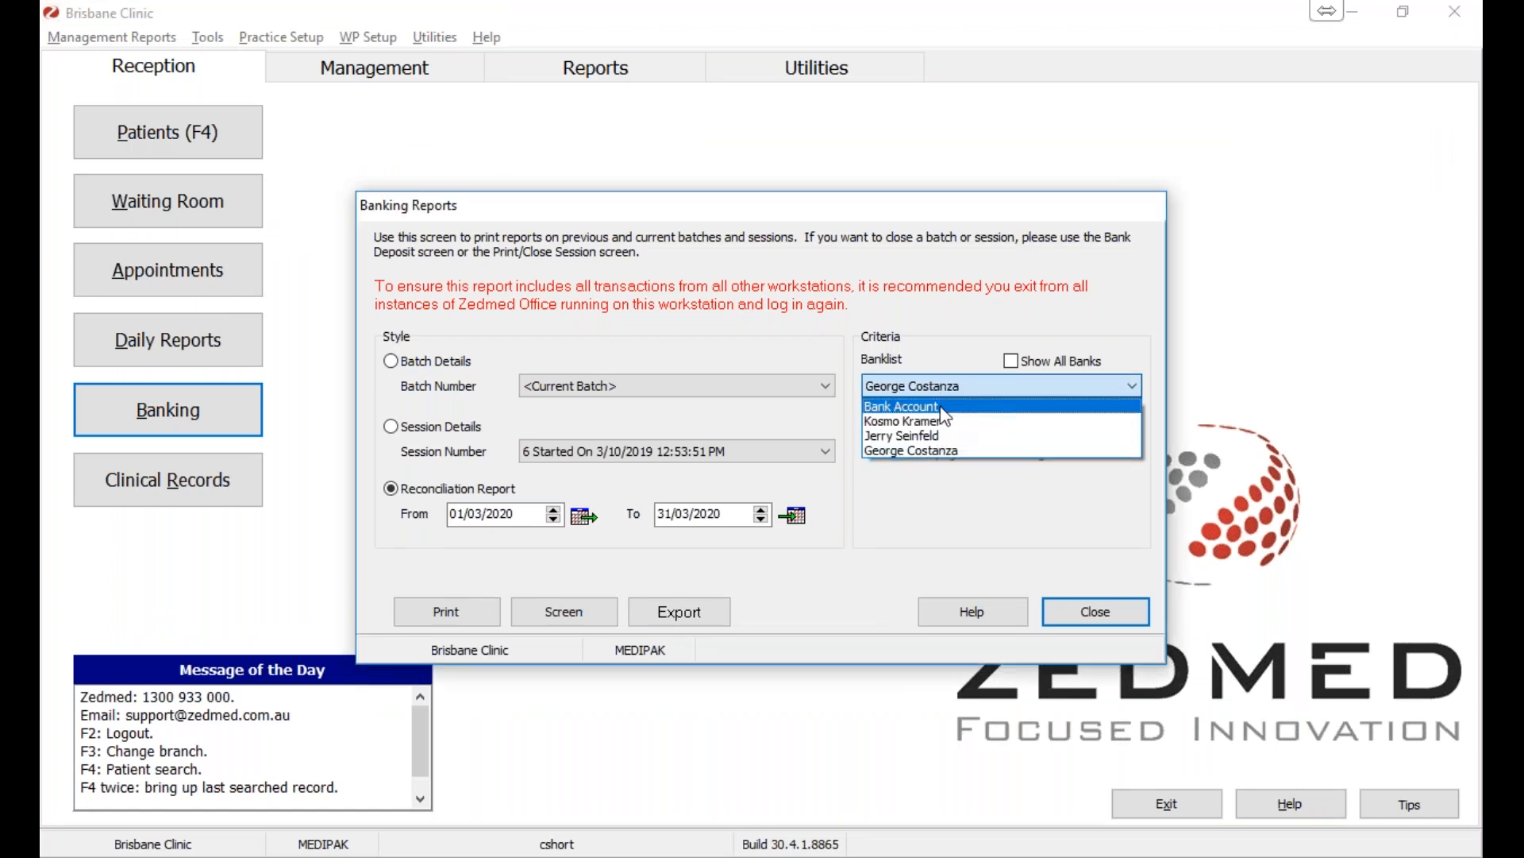
{"action": "left_click", "coordinate": [936, 423]}
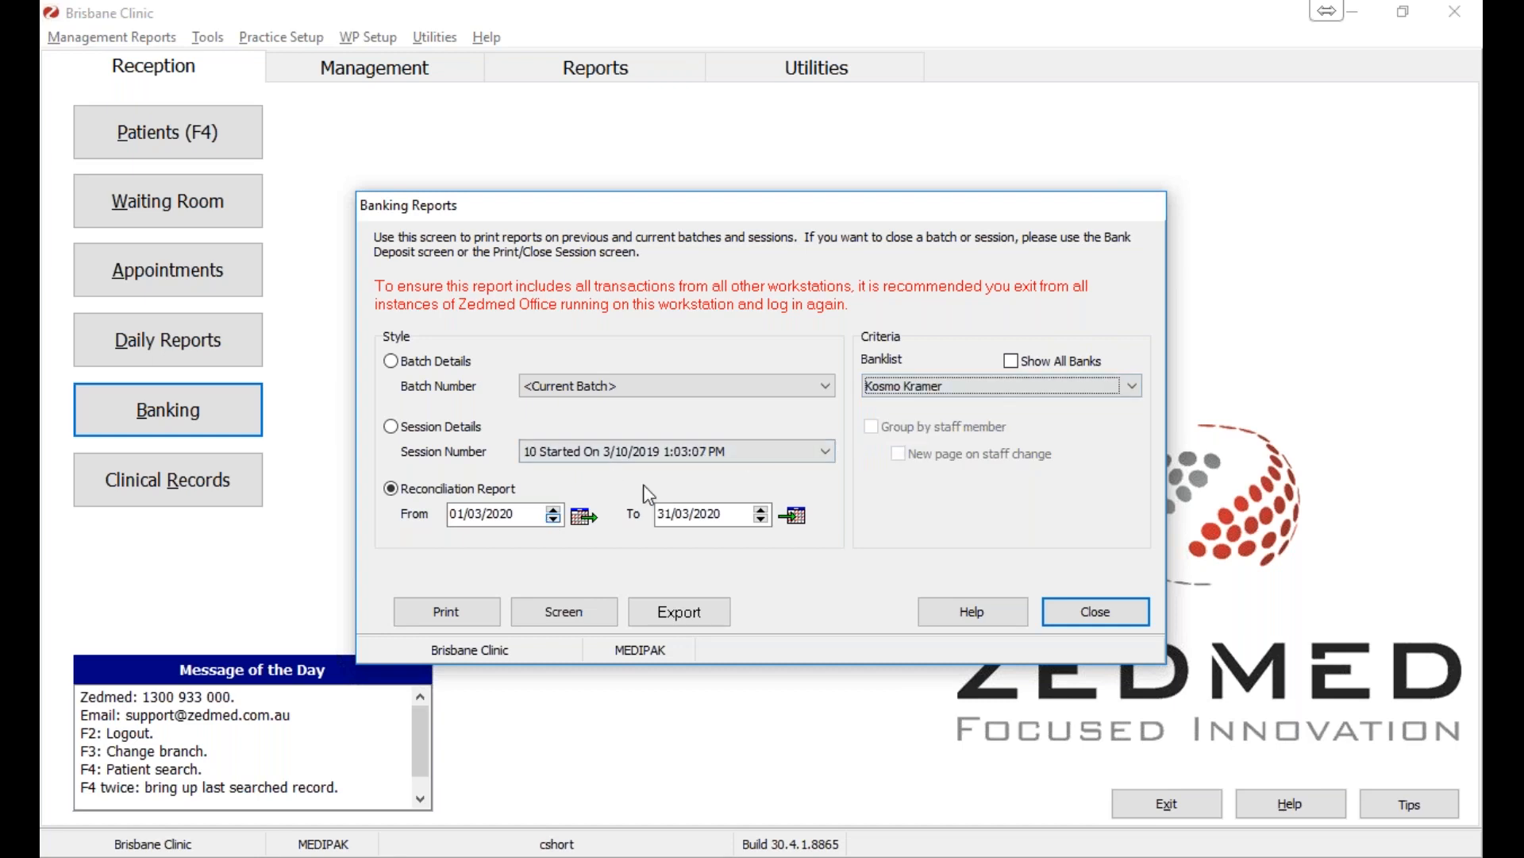
{"action": "left_click", "coordinate": [922, 396]}
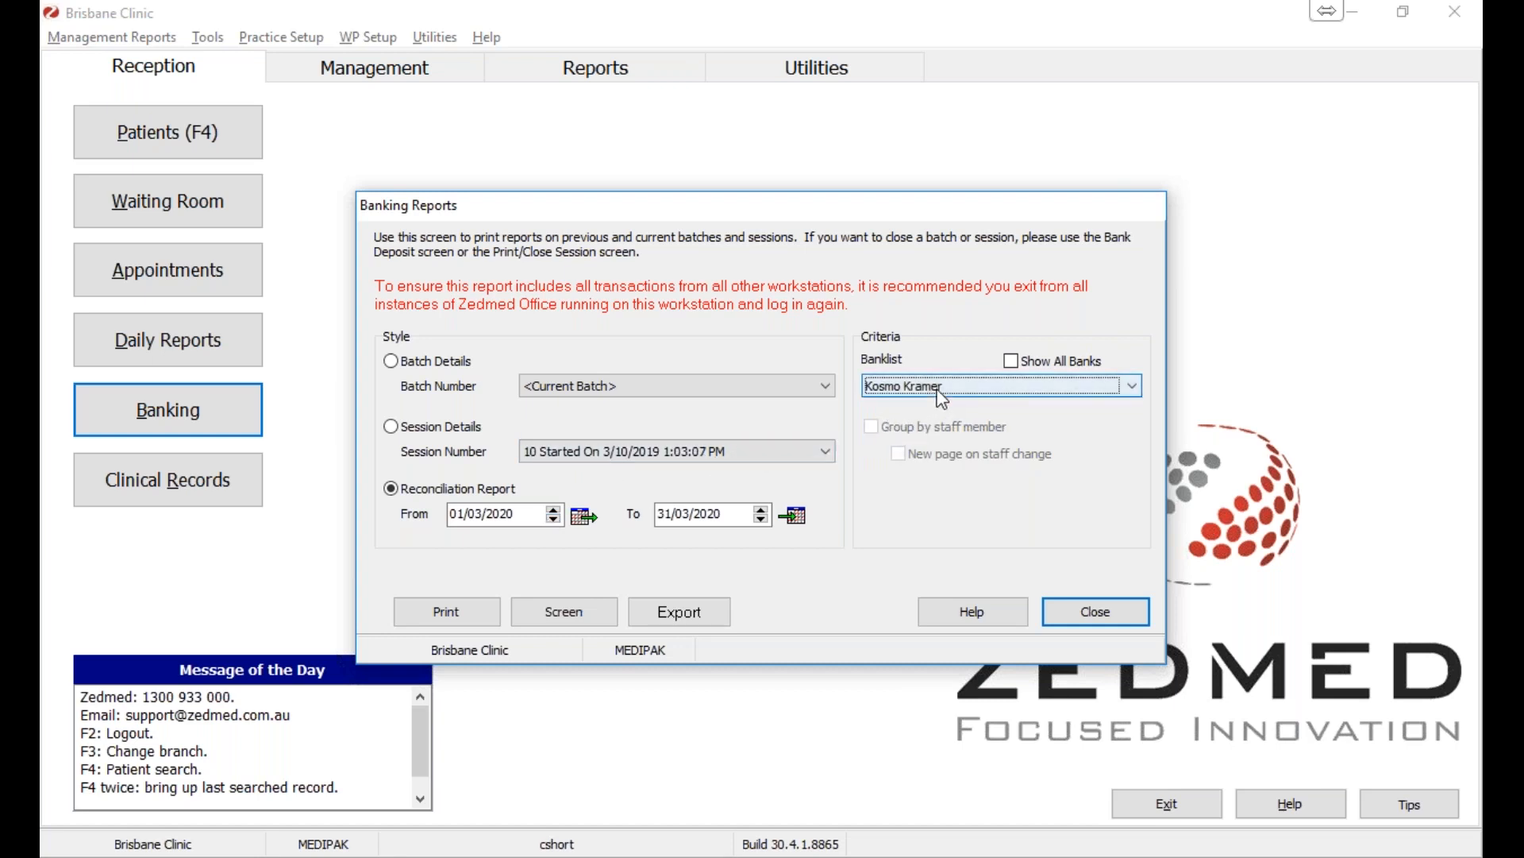
{"action": "left_click", "coordinate": [937, 450]}
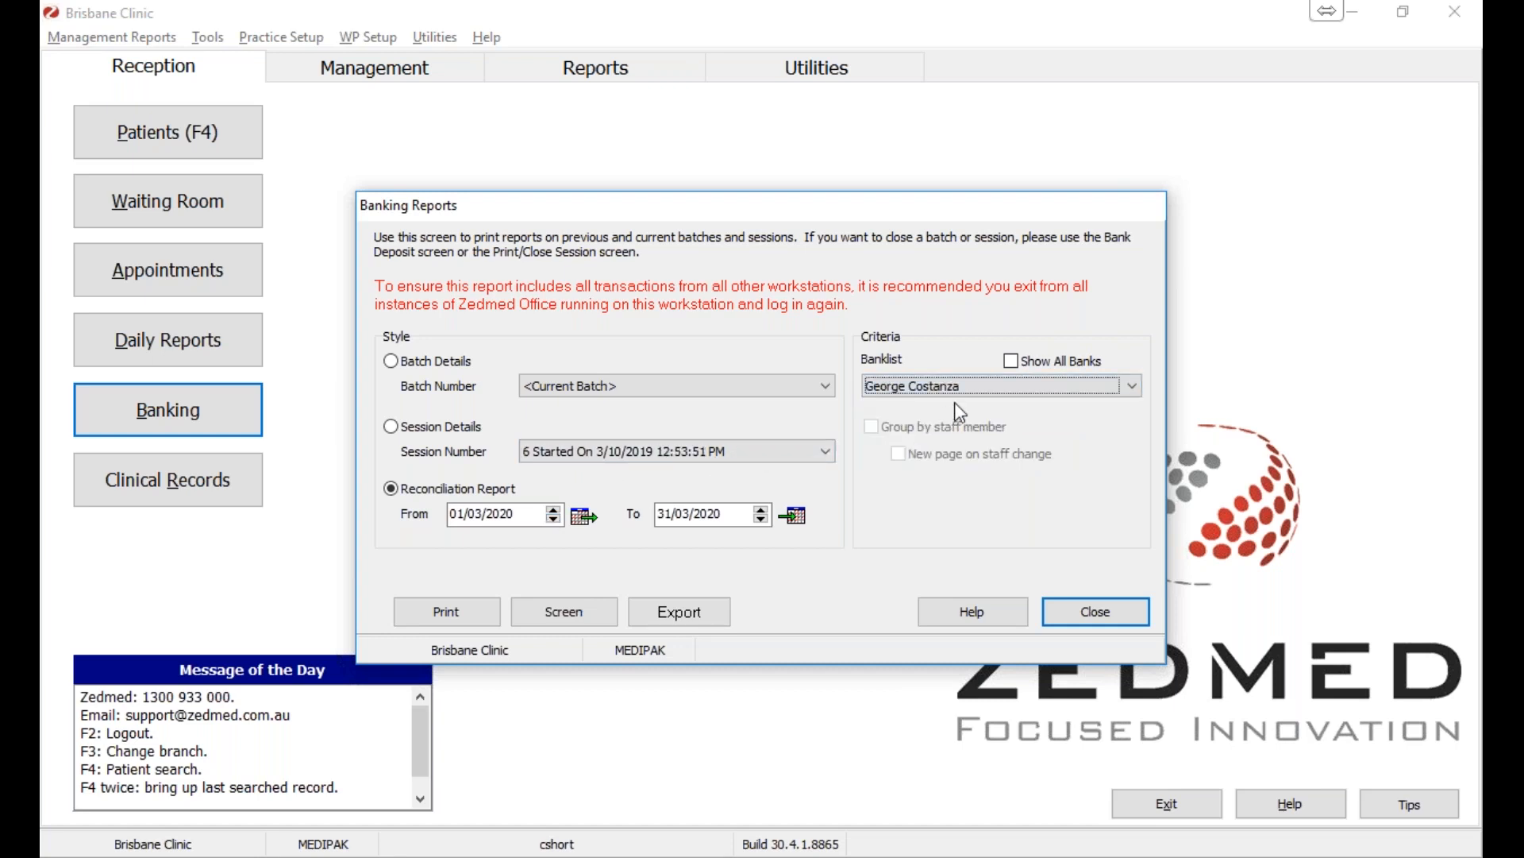
{"action": "left_click", "coordinate": [971, 388]}
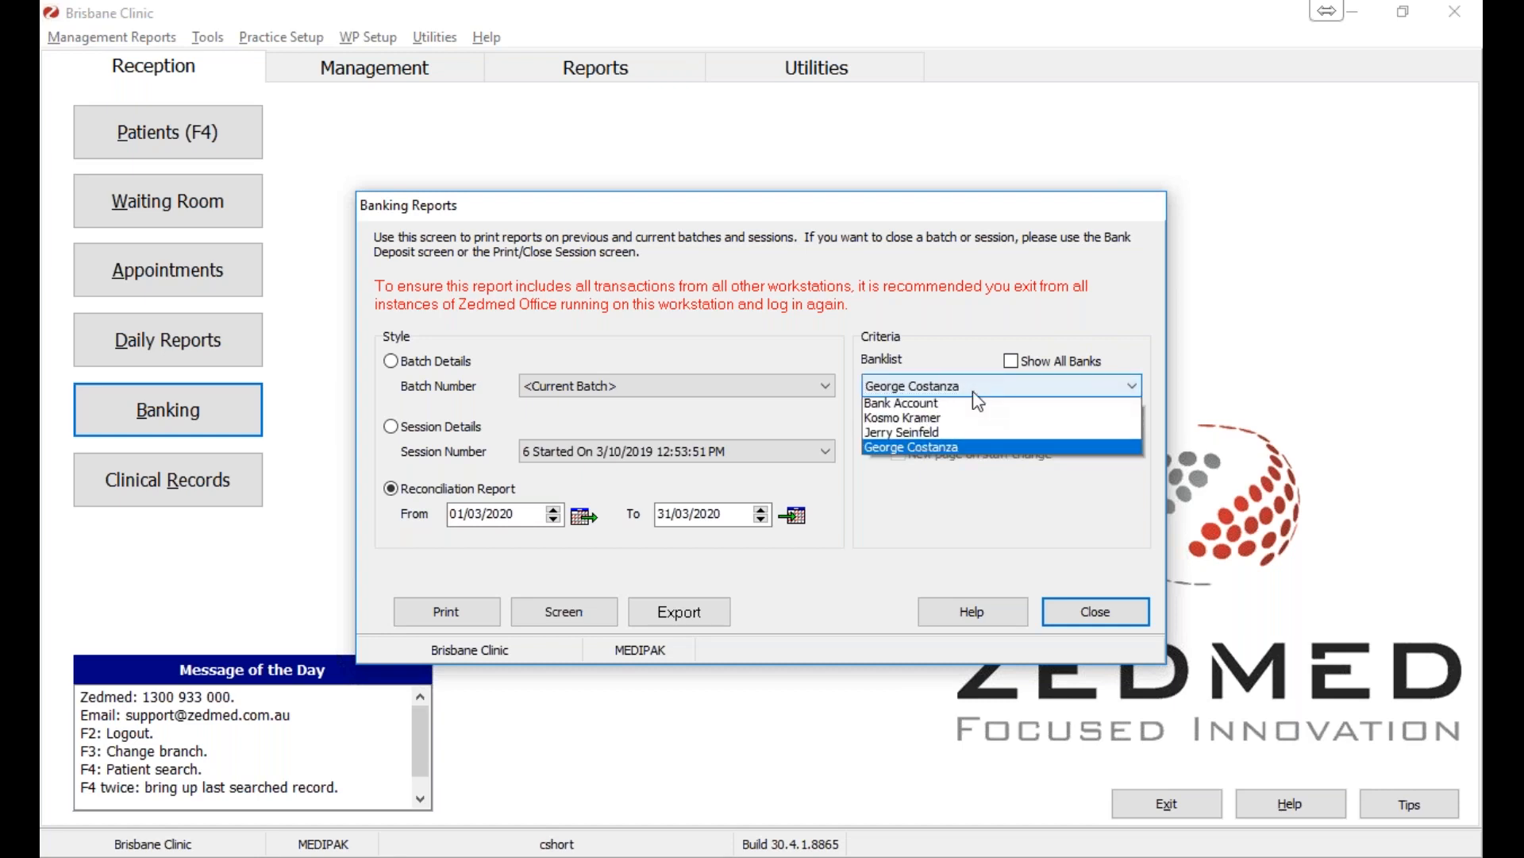
{"action": "left_click", "coordinate": [948, 407]}
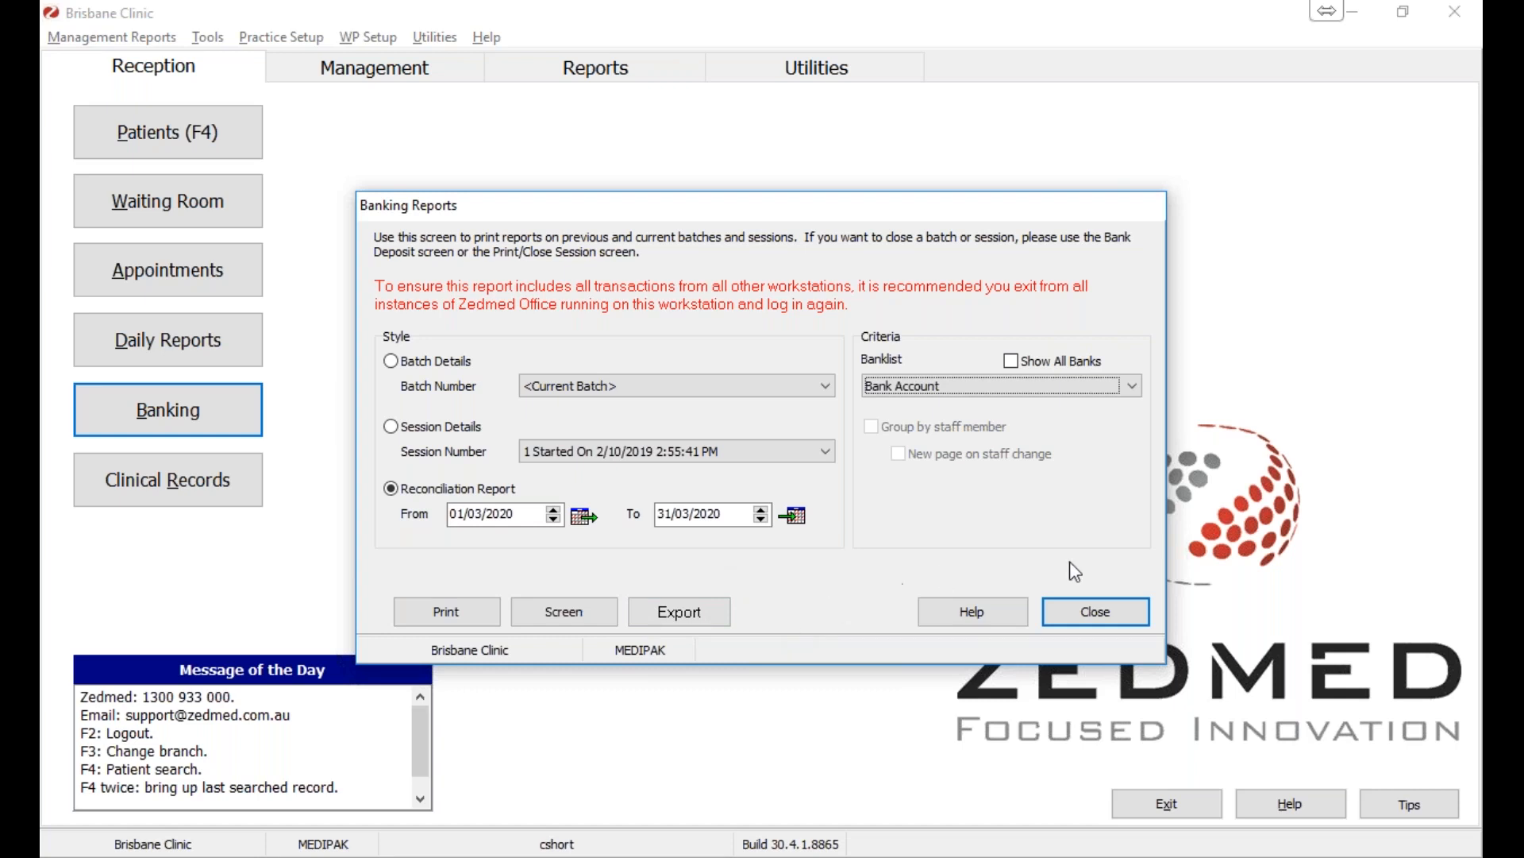
{"action": "left_click", "coordinate": [1110, 624]}
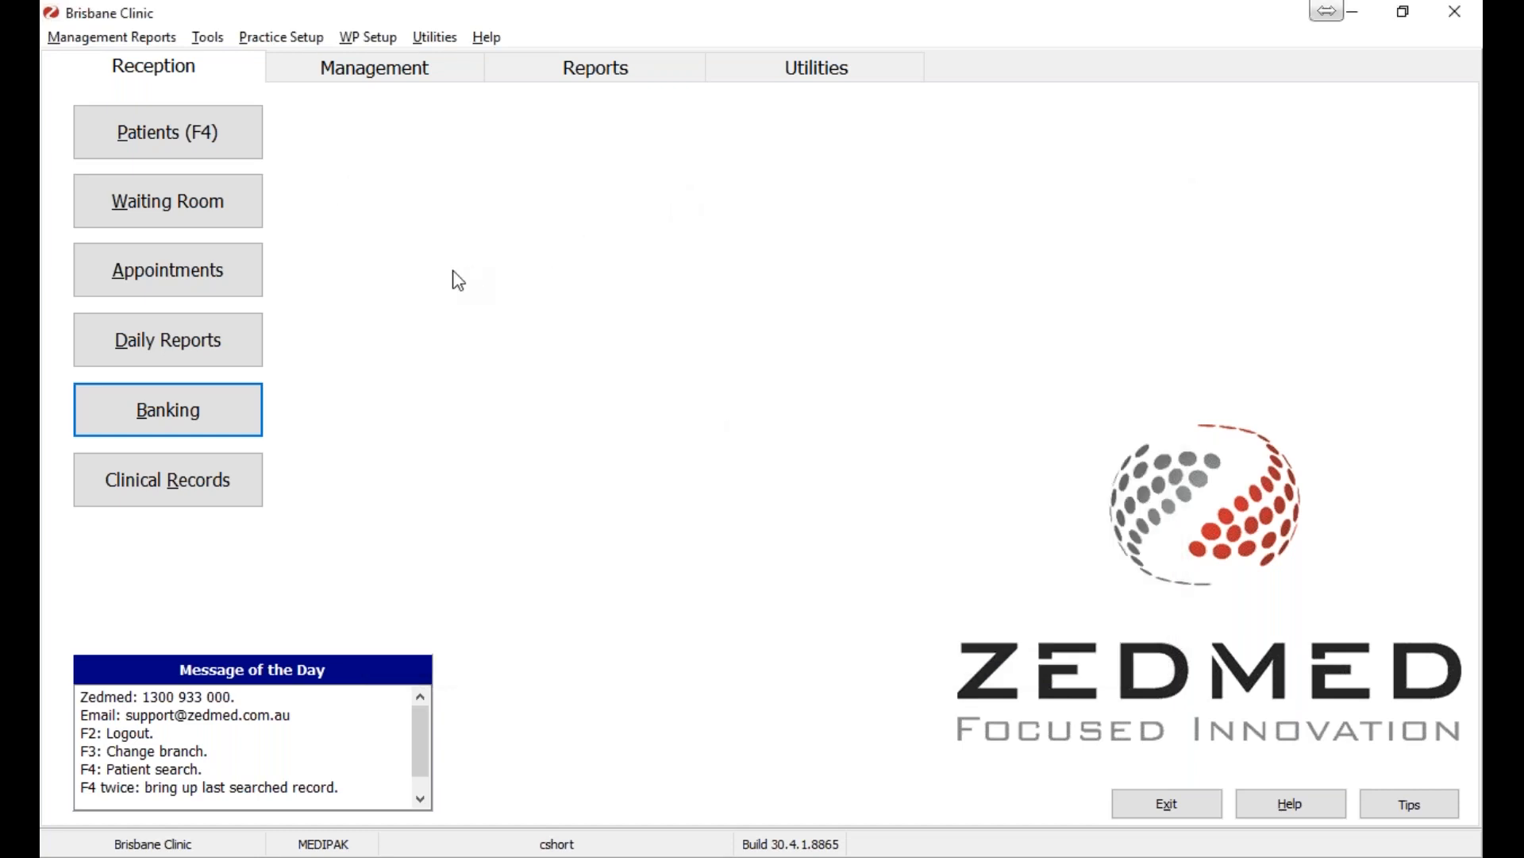
- Open the daily Transaction/GST report, preview it on screen with an entry start date of 01/02/2020, and close the preview
{"action": "left_click", "coordinate": [252, 327]}
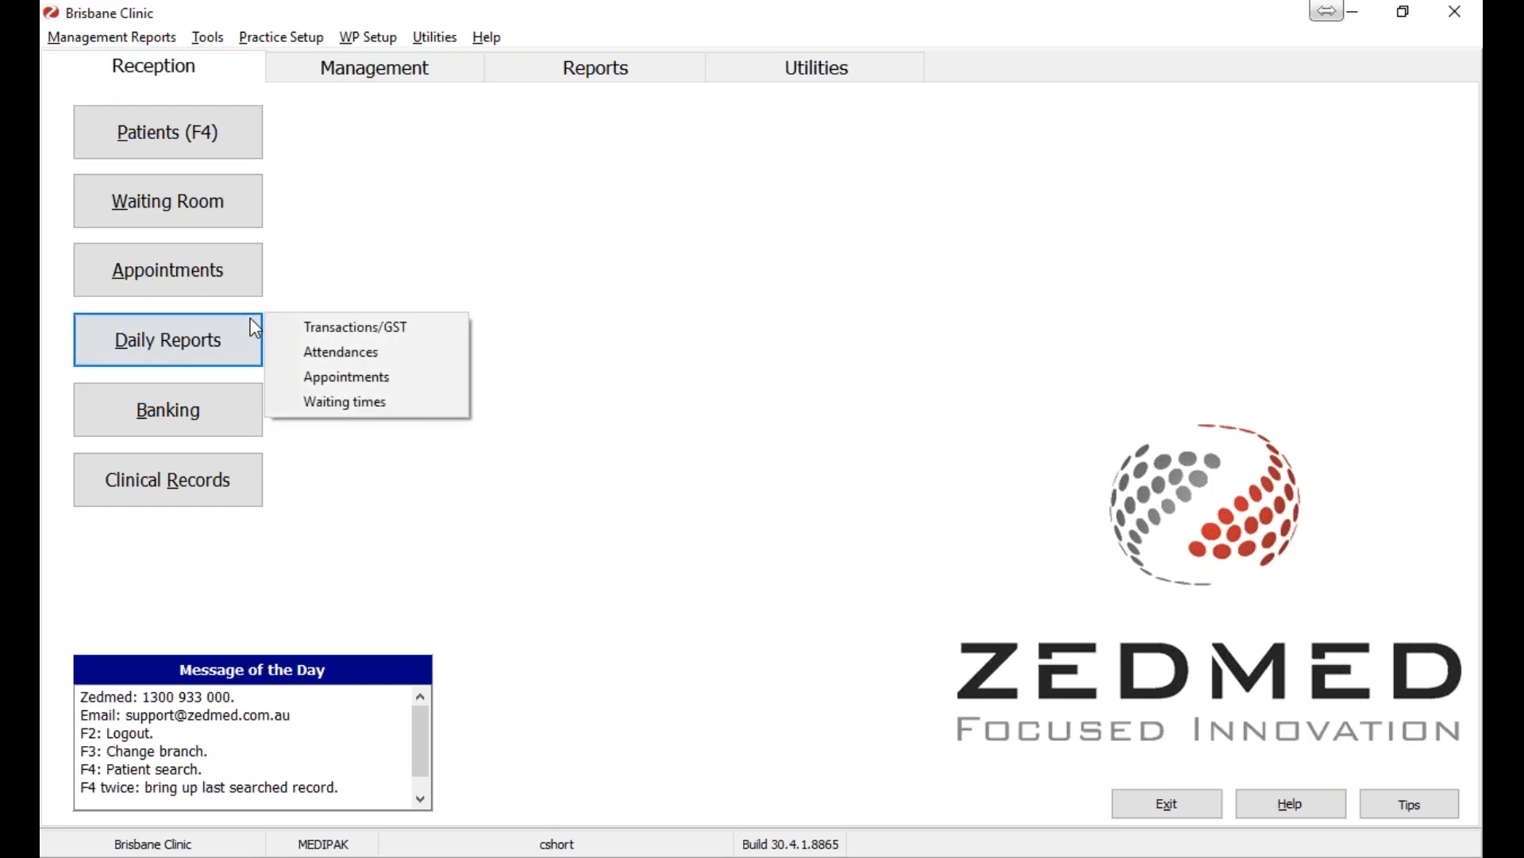
{"action": "left_click", "coordinate": [322, 326]}
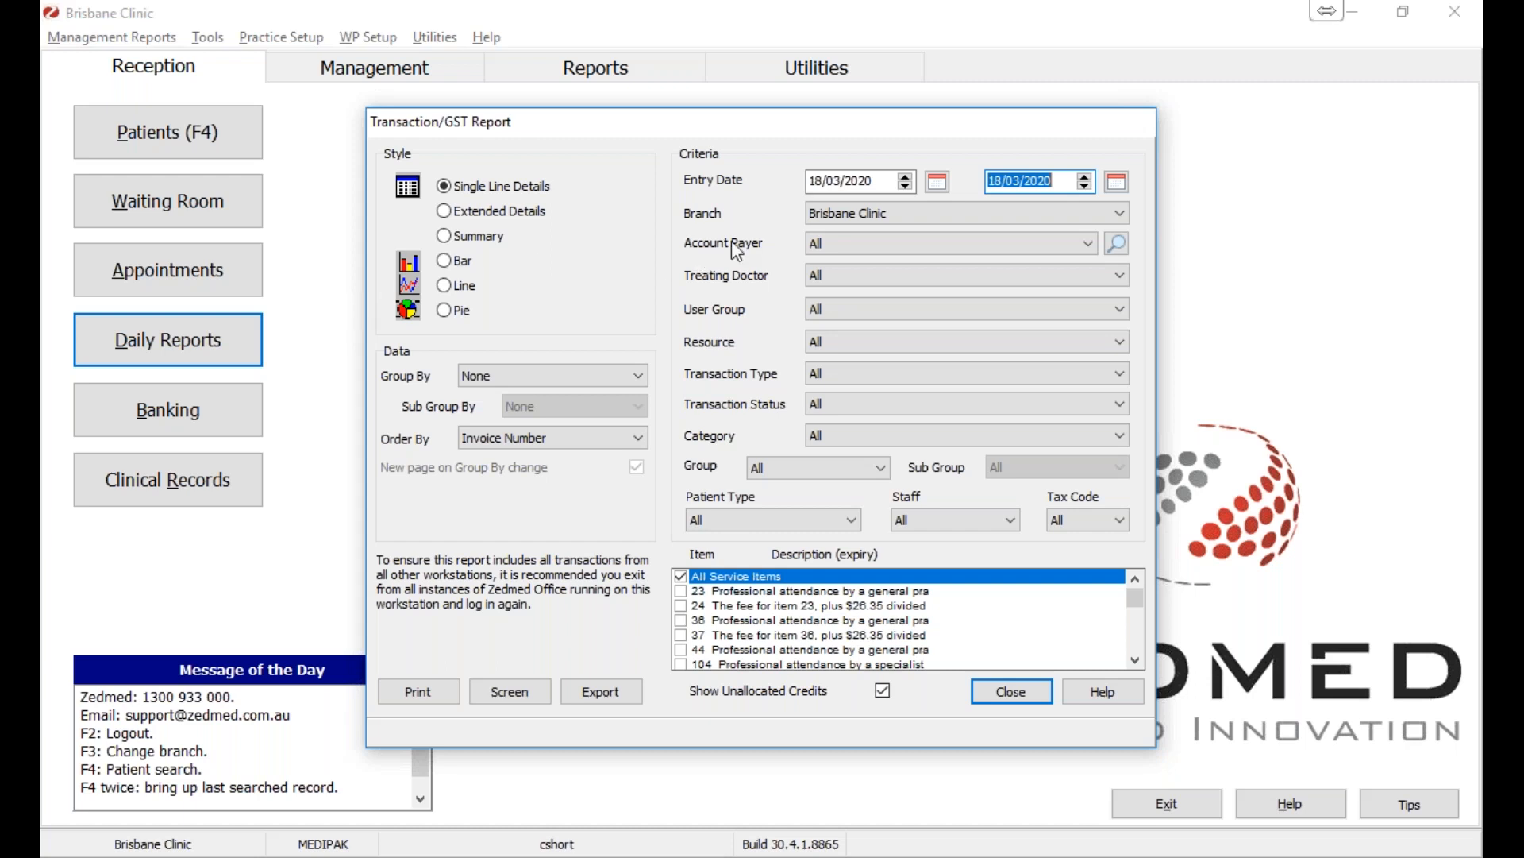
{"action": "left_click", "coordinate": [812, 179]}
{"action": "type", "text": "01/02"}
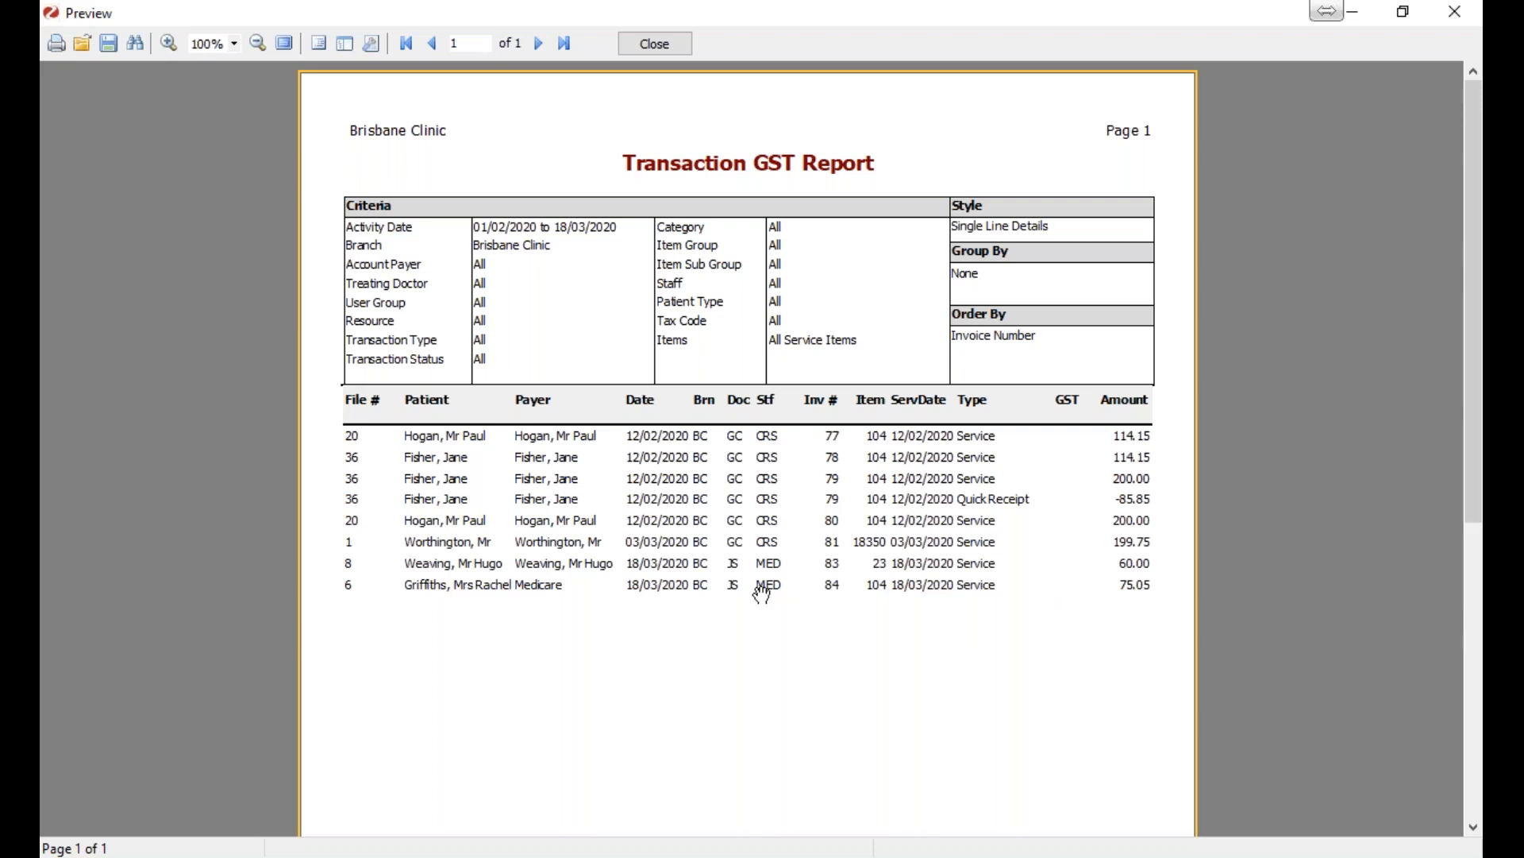
{"action": "left_click", "coordinate": [642, 45]}
- Change the Transaction/GST report's entry start date to 01/02/2019 and preview the report on screen again
{"action": "left_click", "coordinate": [848, 189]}
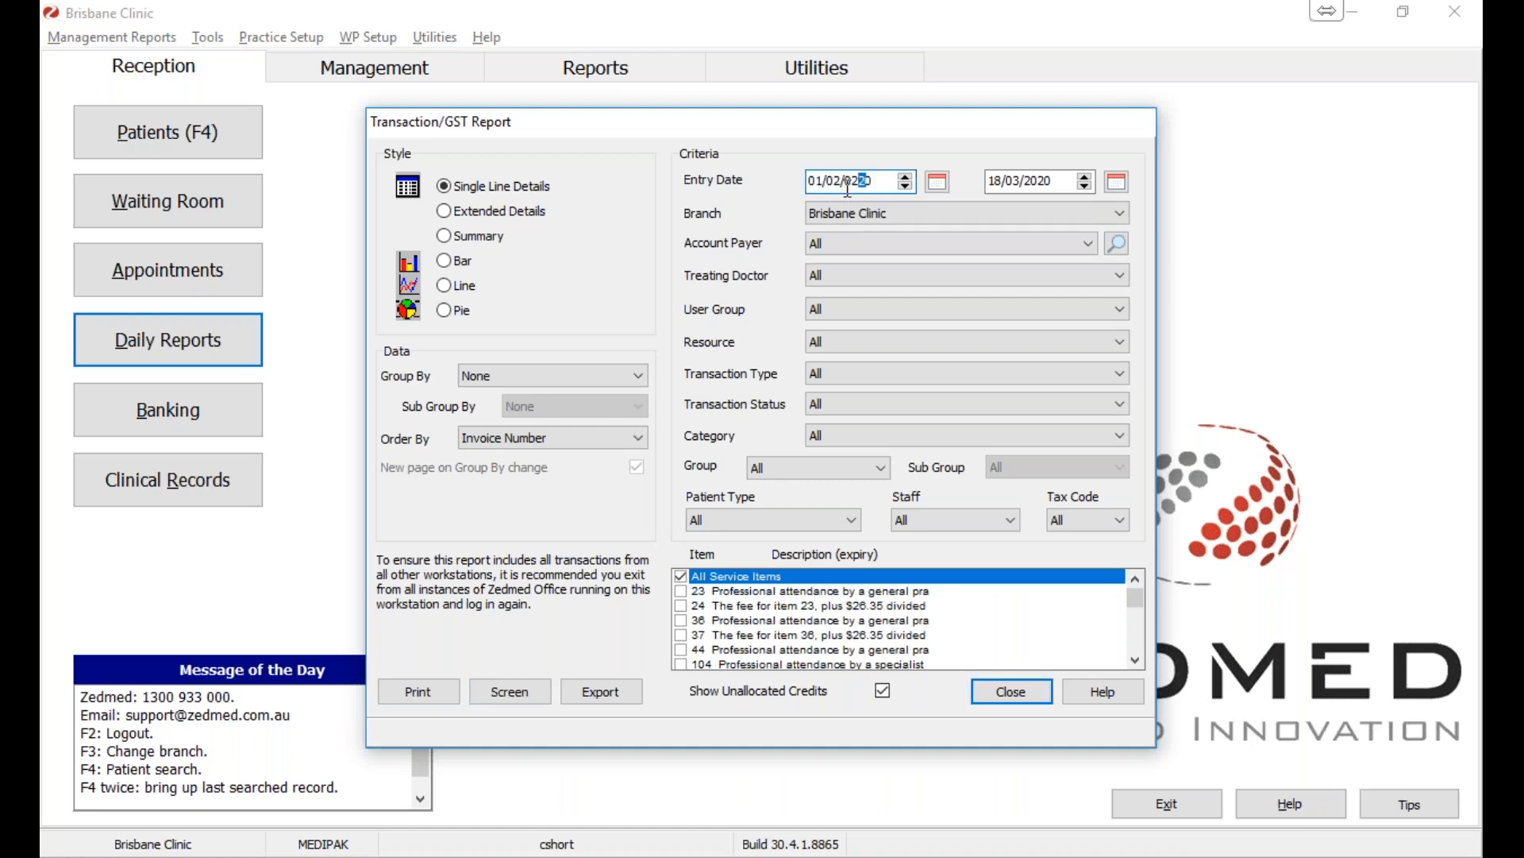
{"action": "key", "text": "BackSpace"}
{"action": "key", "text": "BackSpace"}
{"action": "type", "text": "2019"}
{"action": "left_click", "coordinate": [481, 702]}
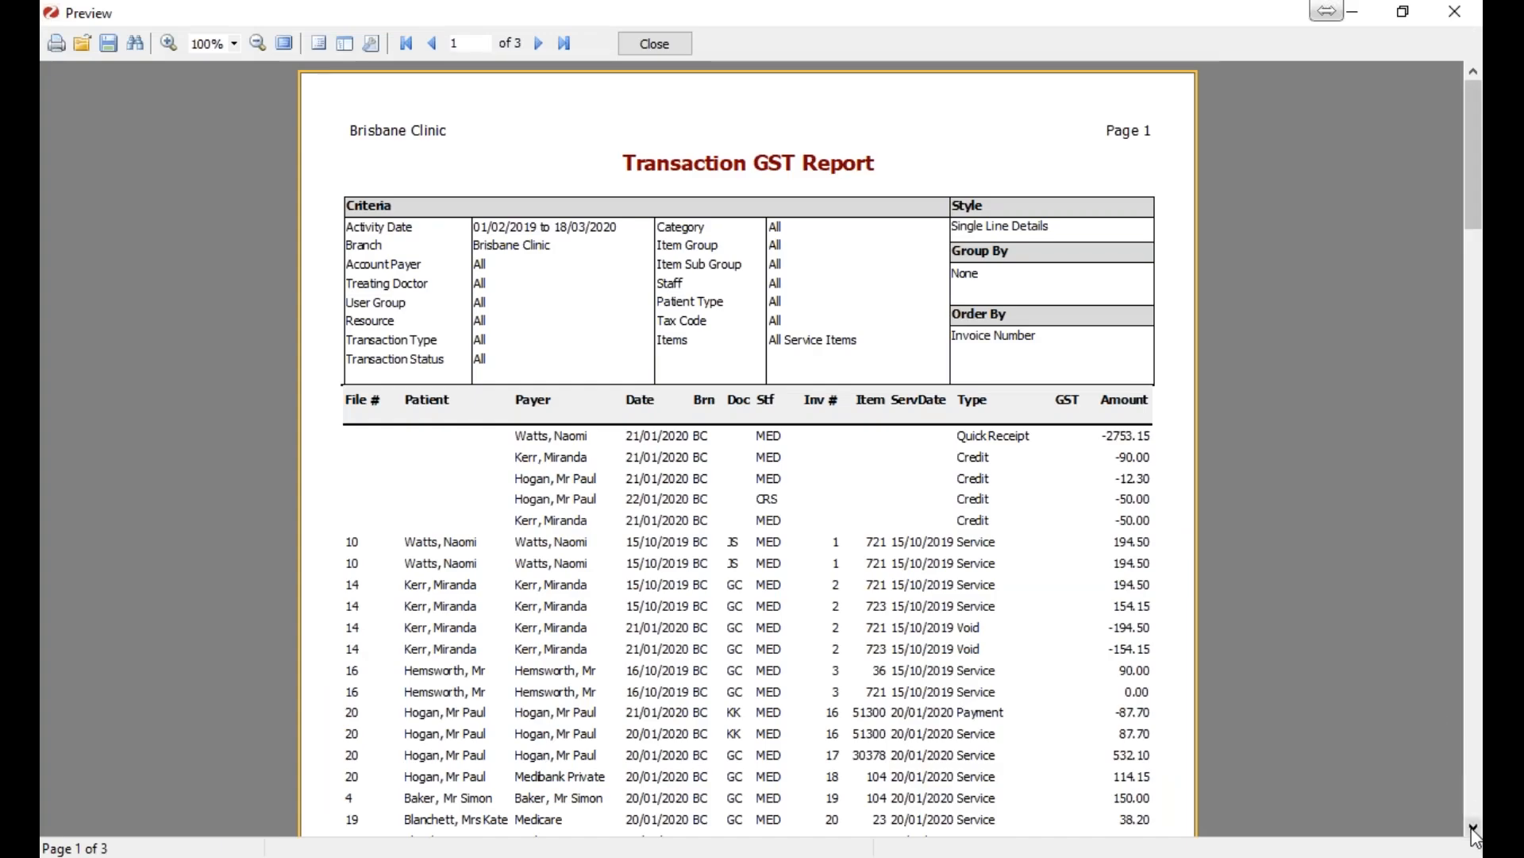
- Enlarge the Transaction GST Report preview, examine its transaction lines through to the report totals on the last page, and close the preview
{"action": "left_click", "coordinate": [1473, 828]}
{"action": "left_click", "coordinate": [1473, 828]}
{"action": "left_click", "coordinate": [1473, 828]}
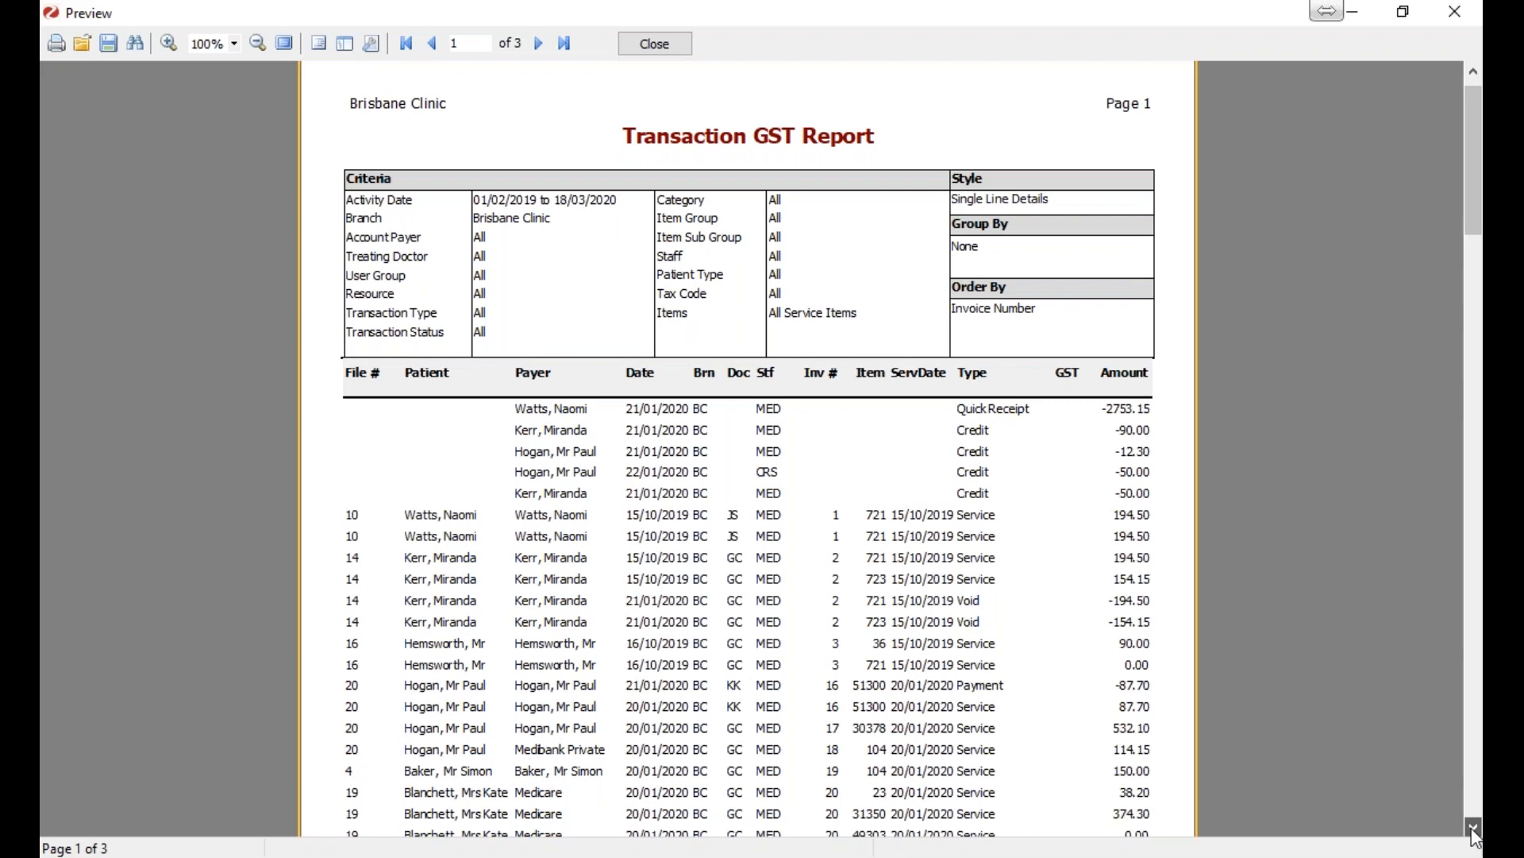
{"action": "left_click", "coordinate": [1472, 828]}
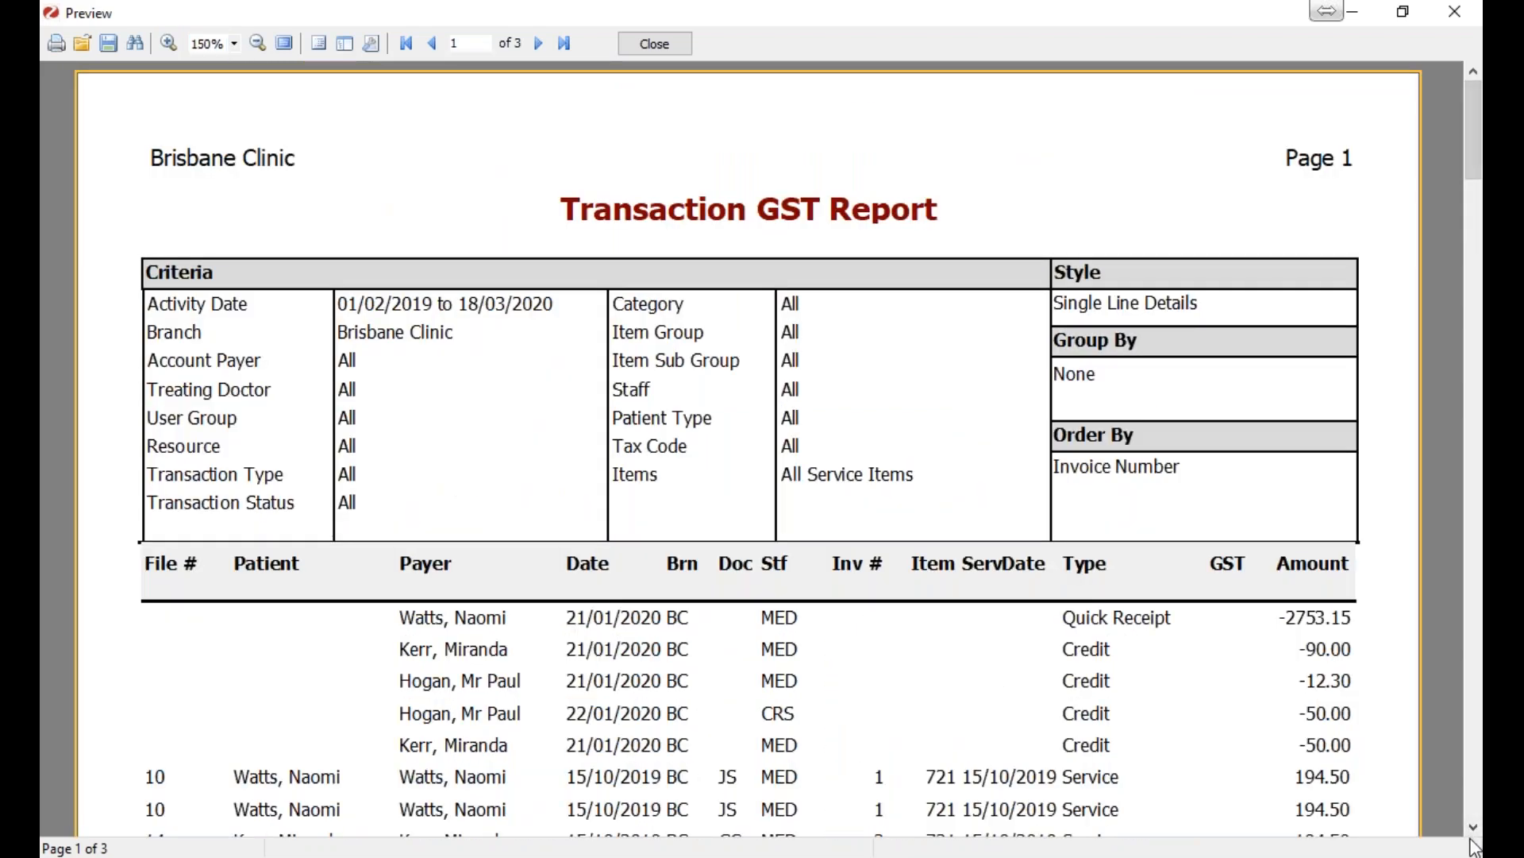
{"action": "left_click", "coordinate": [1473, 828]}
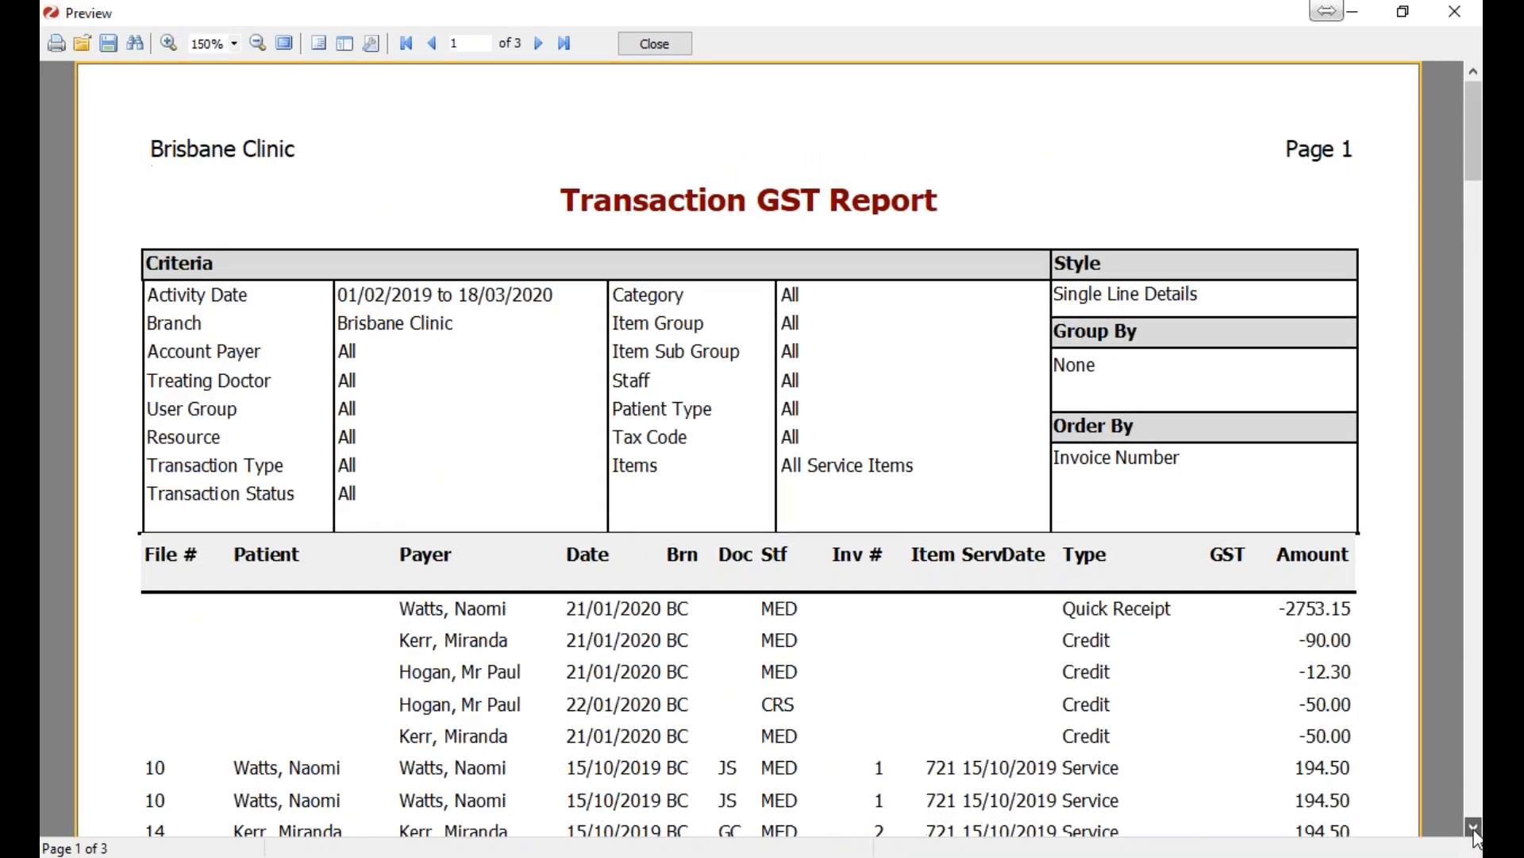
{"action": "left_click", "coordinate": [1473, 828]}
{"action": "left_click", "coordinate": [1473, 830]}
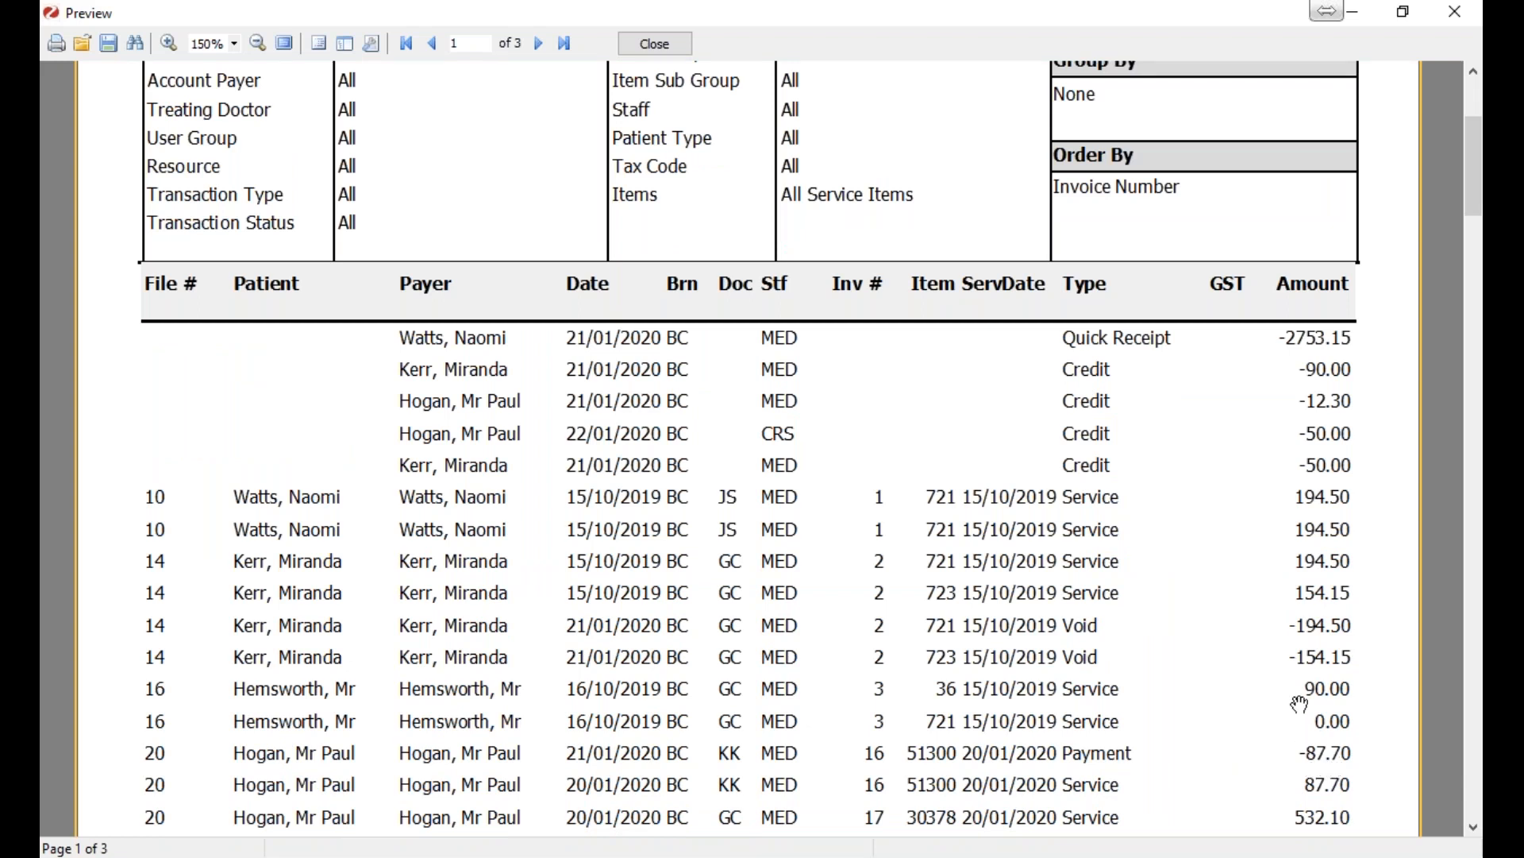
{"action": "left_click", "coordinate": [1474, 828]}
{"action": "left_click", "coordinate": [1474, 828]}
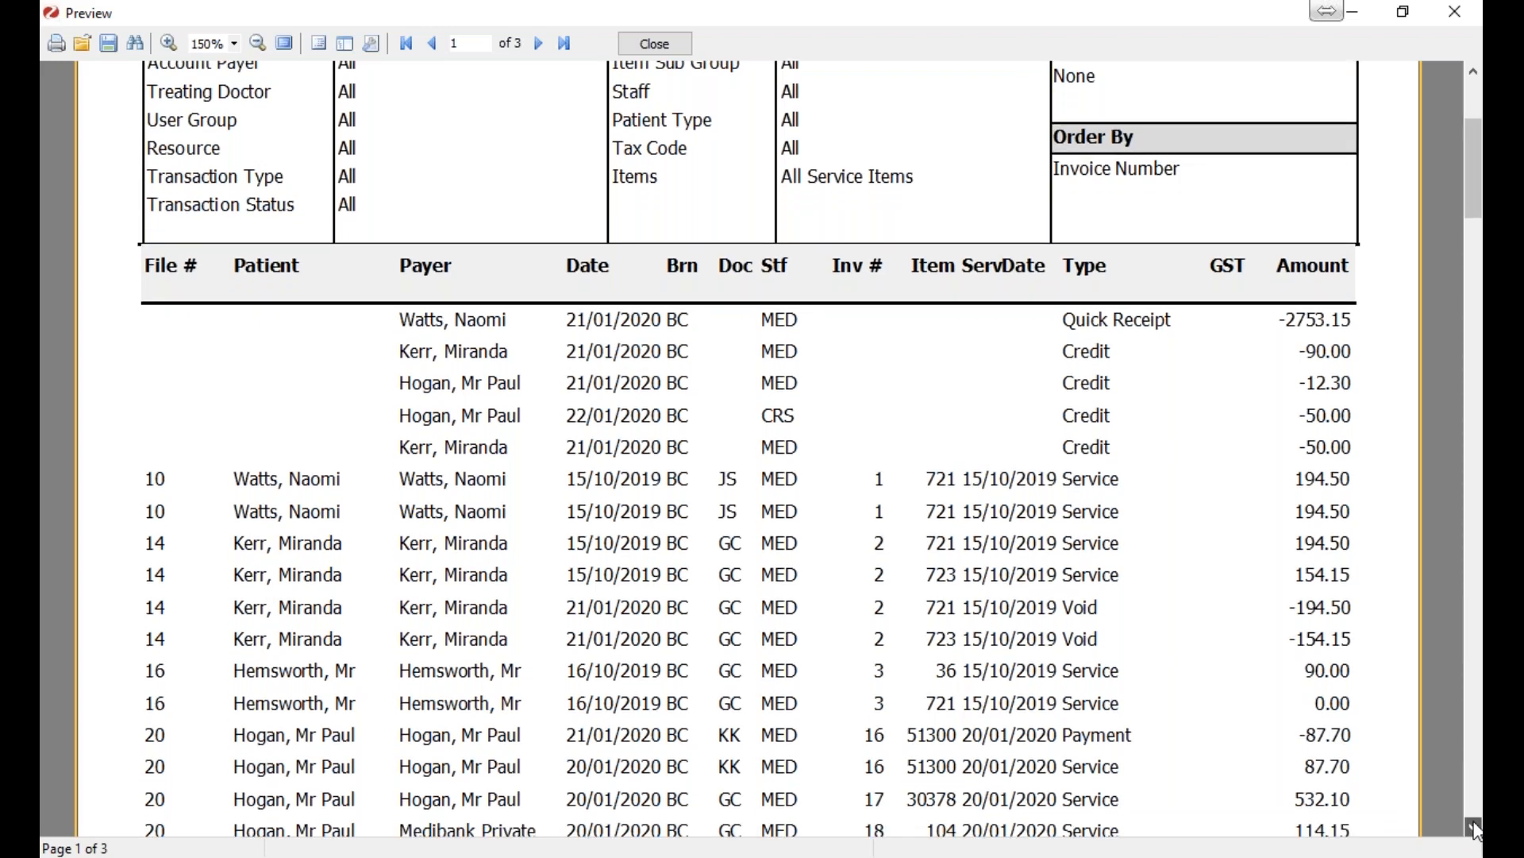
{"action": "scroll", "coordinate": [1474, 818], "scroll_direction": "down", "scroll_amount": 2}
{"action": "scroll", "coordinate": [1476, 806], "scroll_direction": "down", "scroll_amount": 5}
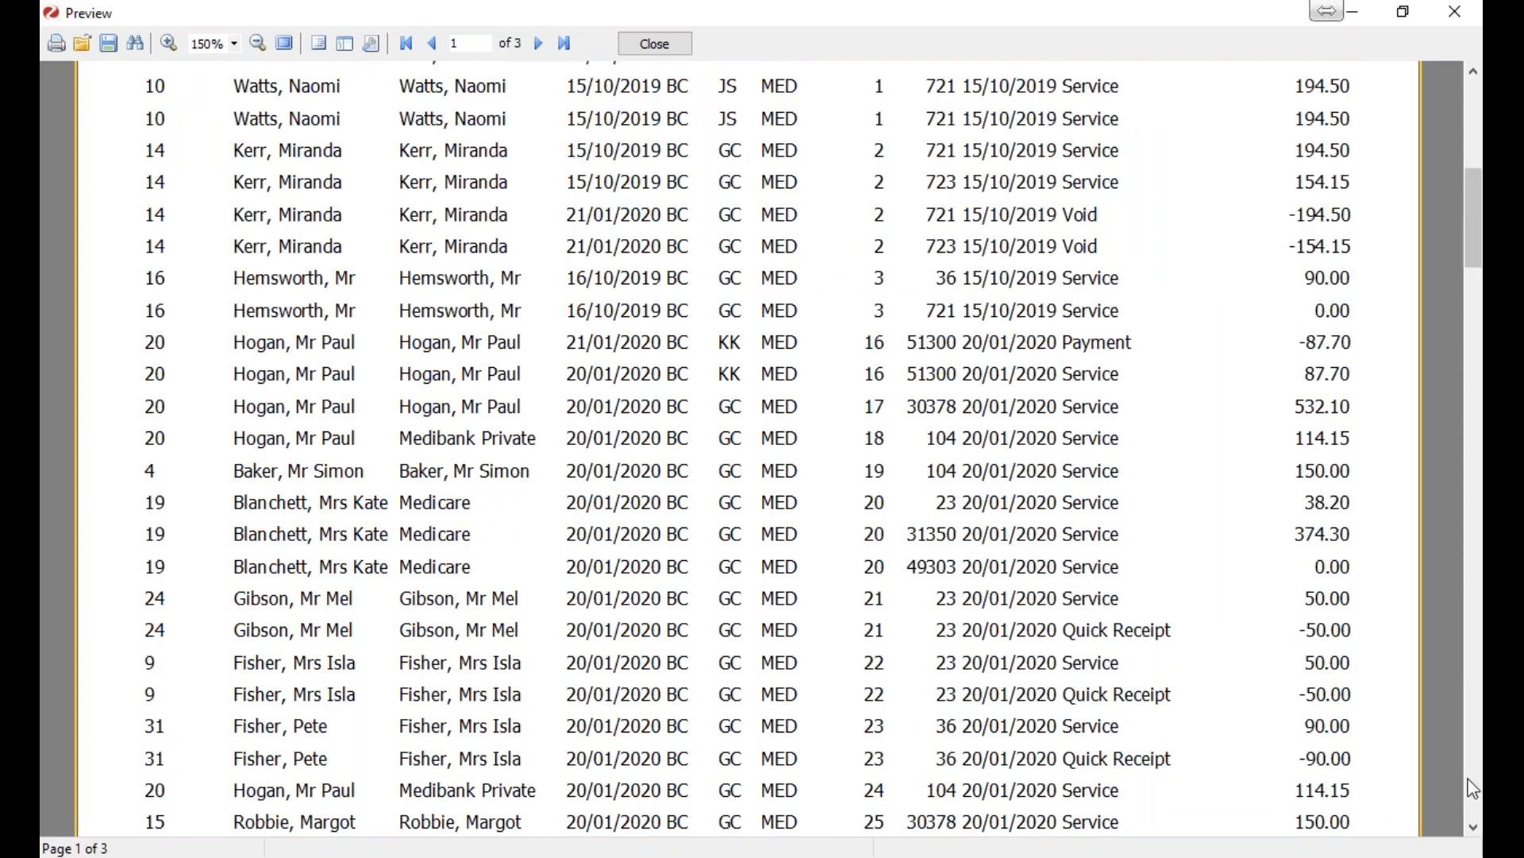
{"action": "scroll", "coordinate": [1477, 792], "scroll_direction": "down", "scroll_amount": 5}
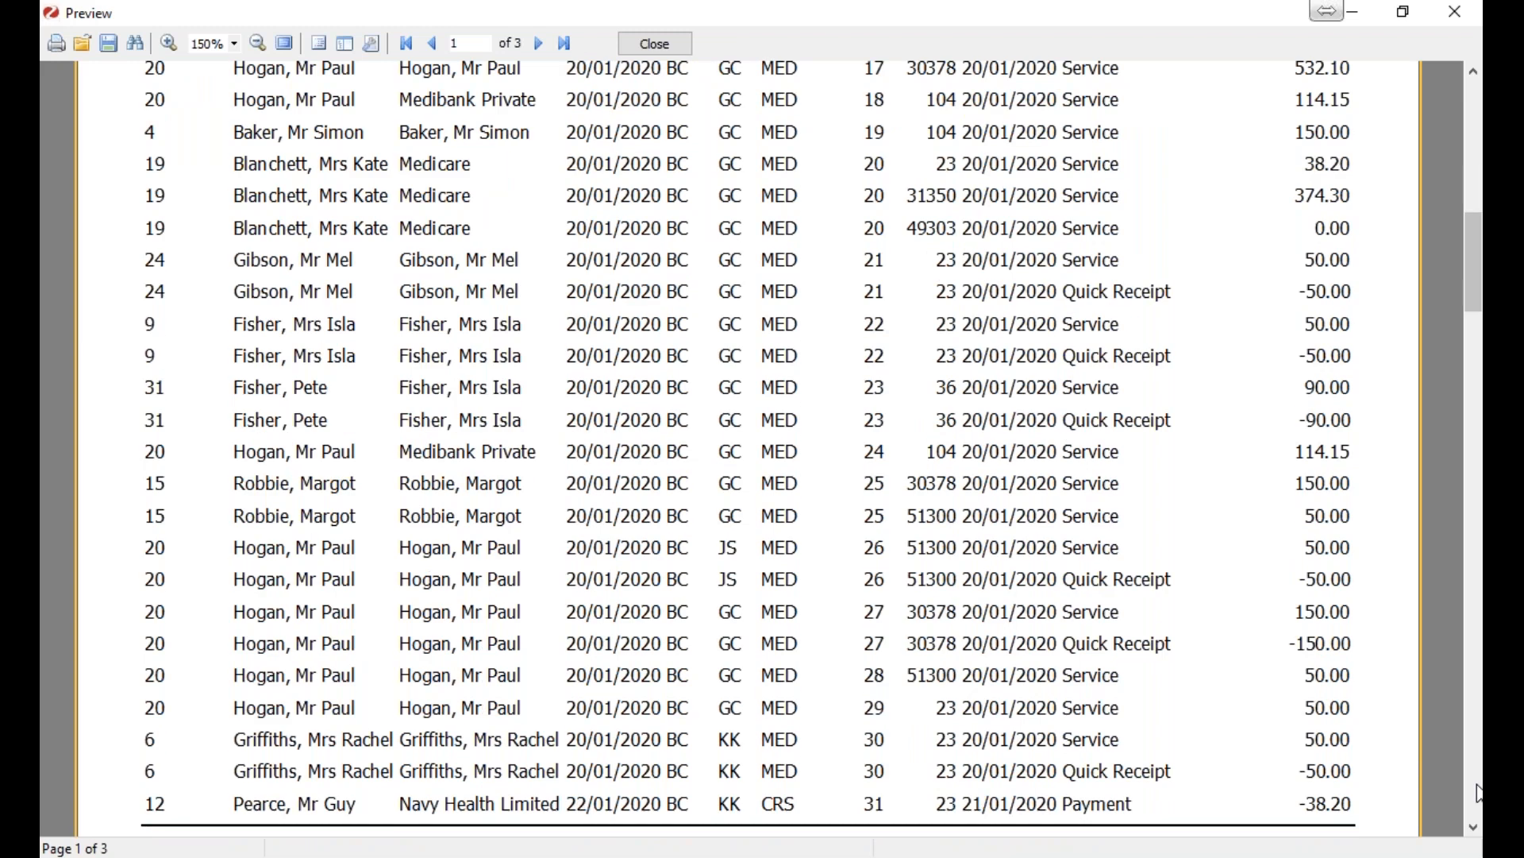
{"action": "scroll", "coordinate": [1477, 792], "scroll_direction": "down", "scroll_amount": 5}
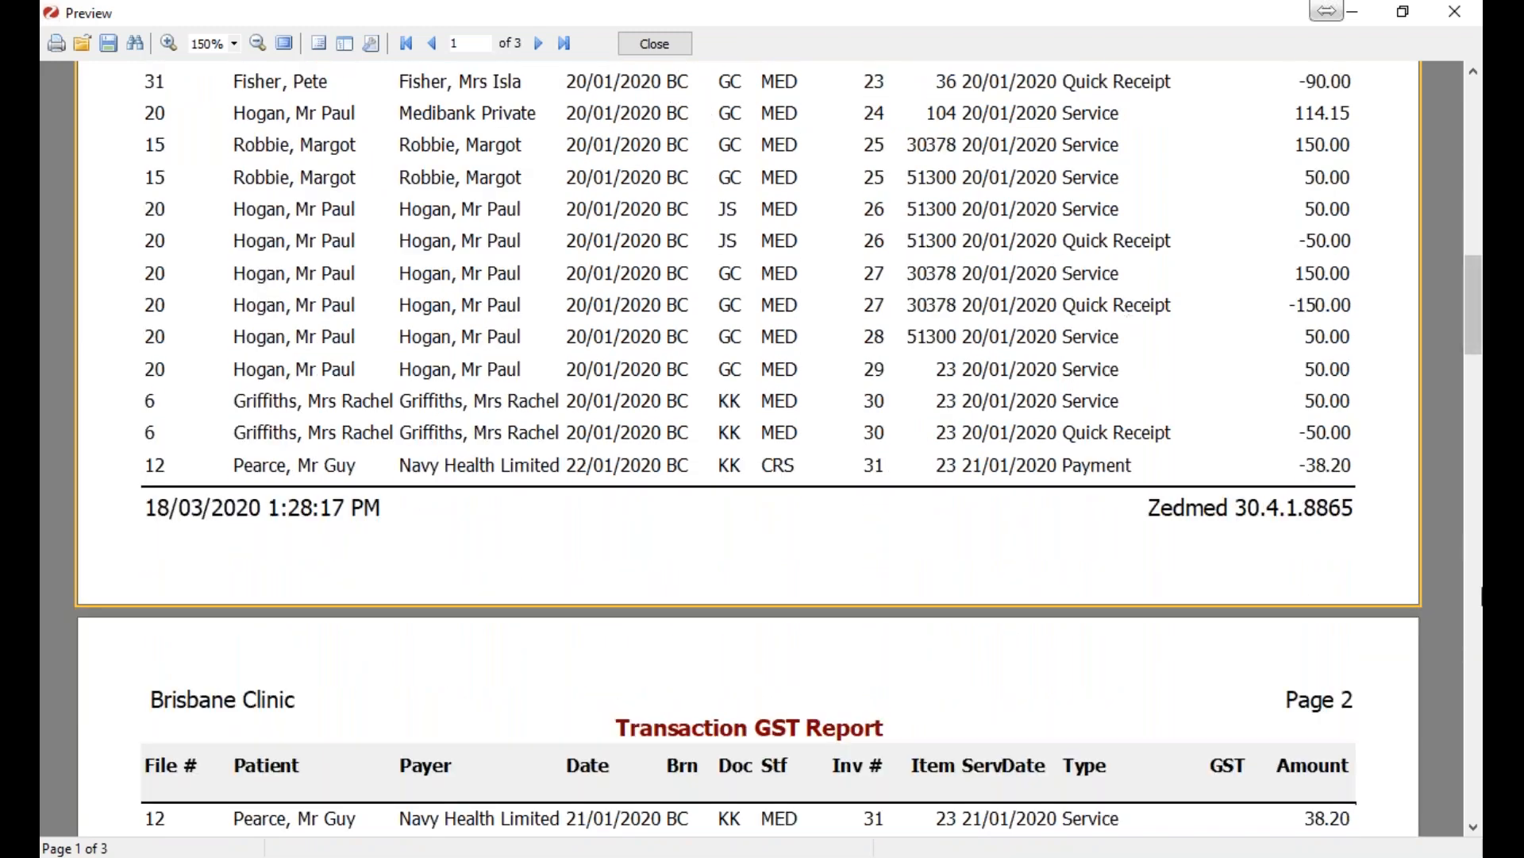
{"action": "scroll", "coordinate": [1481, 595], "scroll_direction": "down", "scroll_amount": 5}
{"action": "scroll", "coordinate": [1482, 602], "scroll_direction": "down", "scroll_amount": 20}
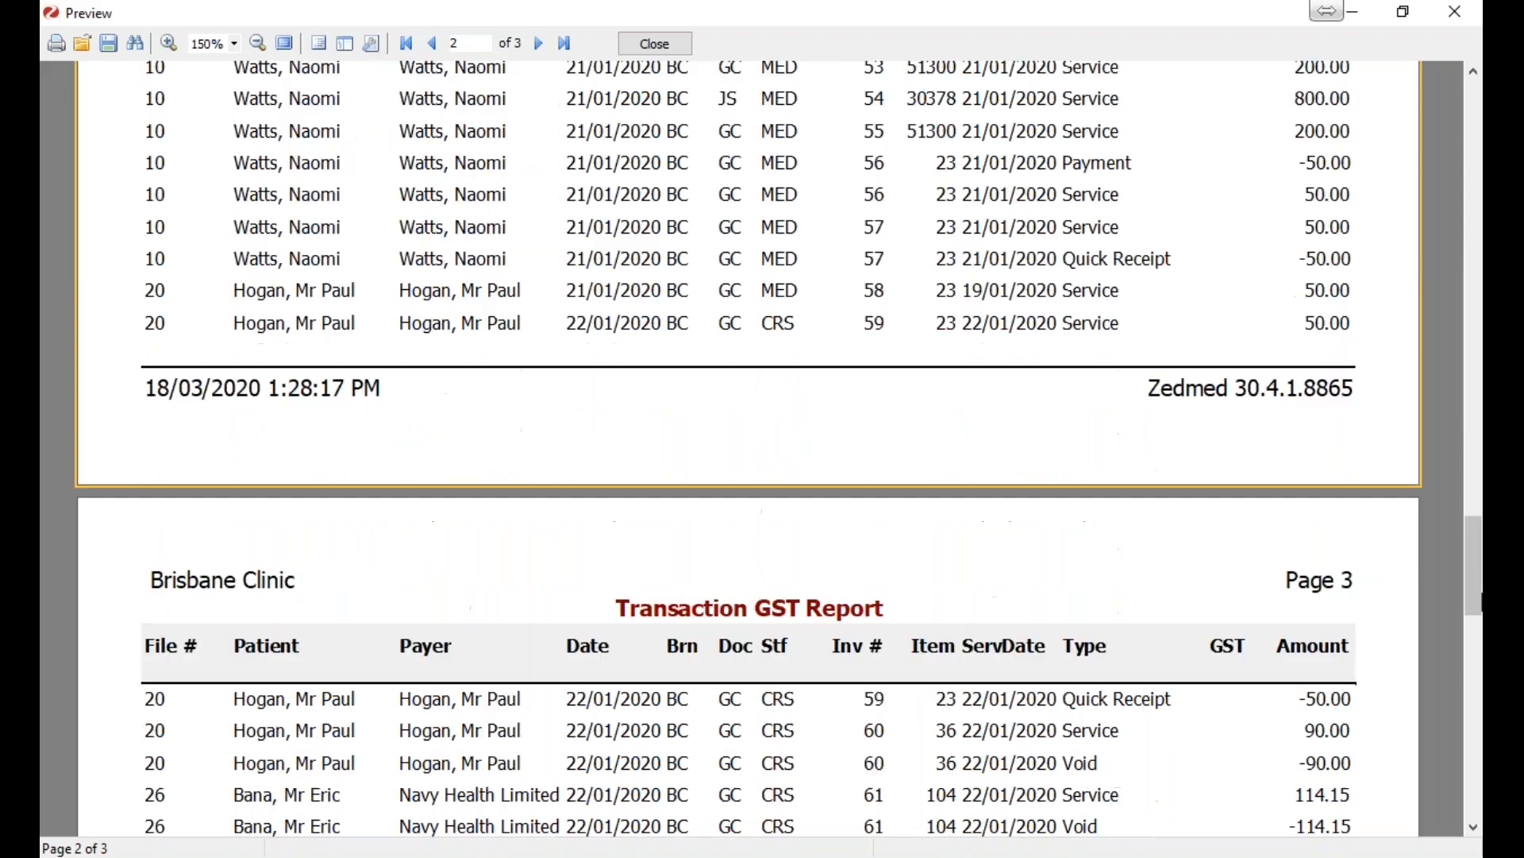
{"action": "left_click_drag", "start_coordinate": [1481, 601], "coordinate": [1482, 826]}
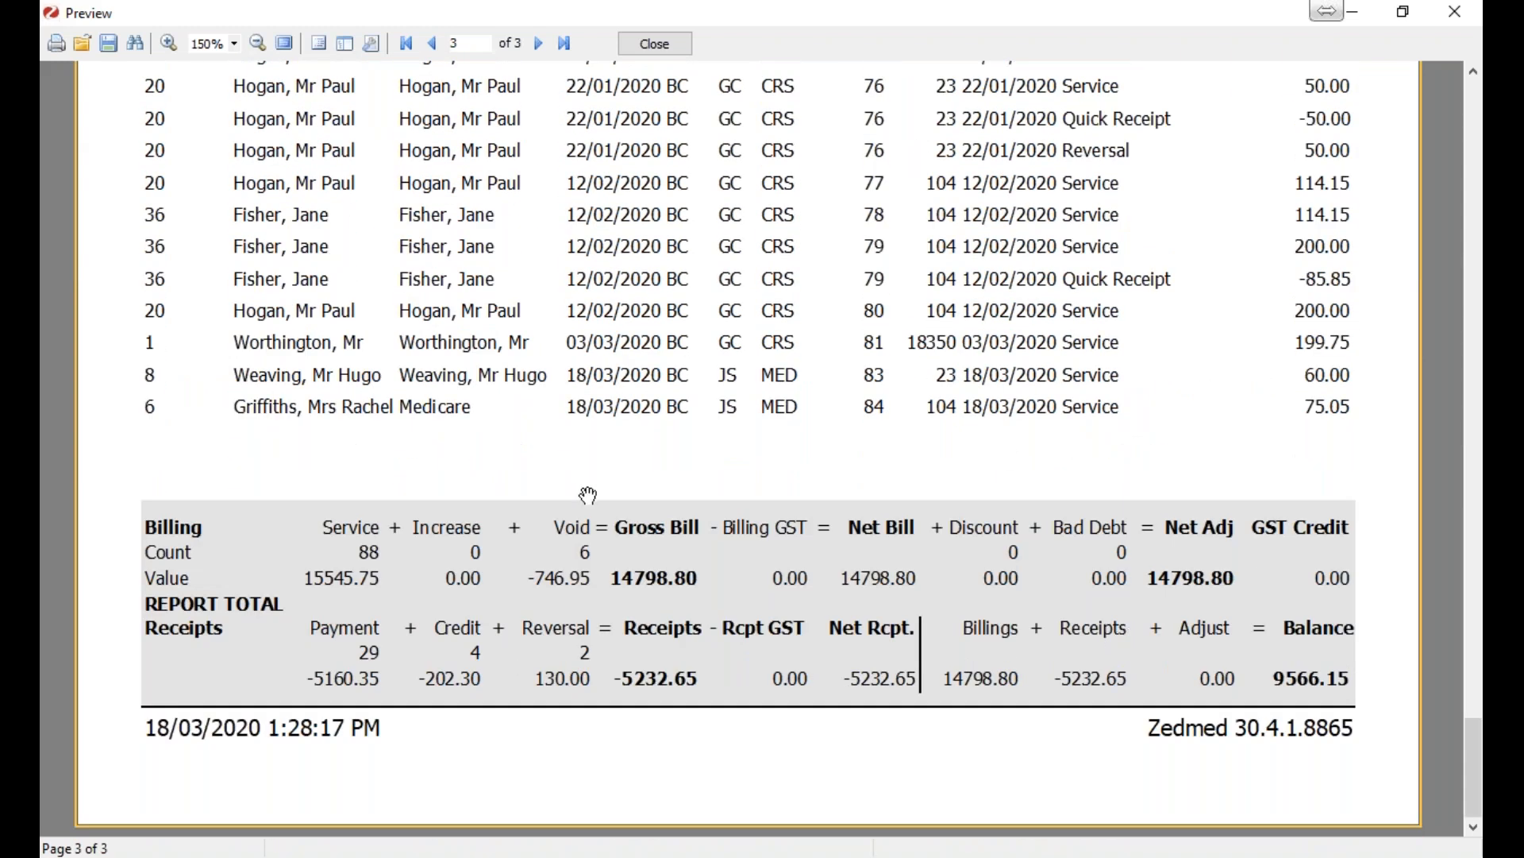
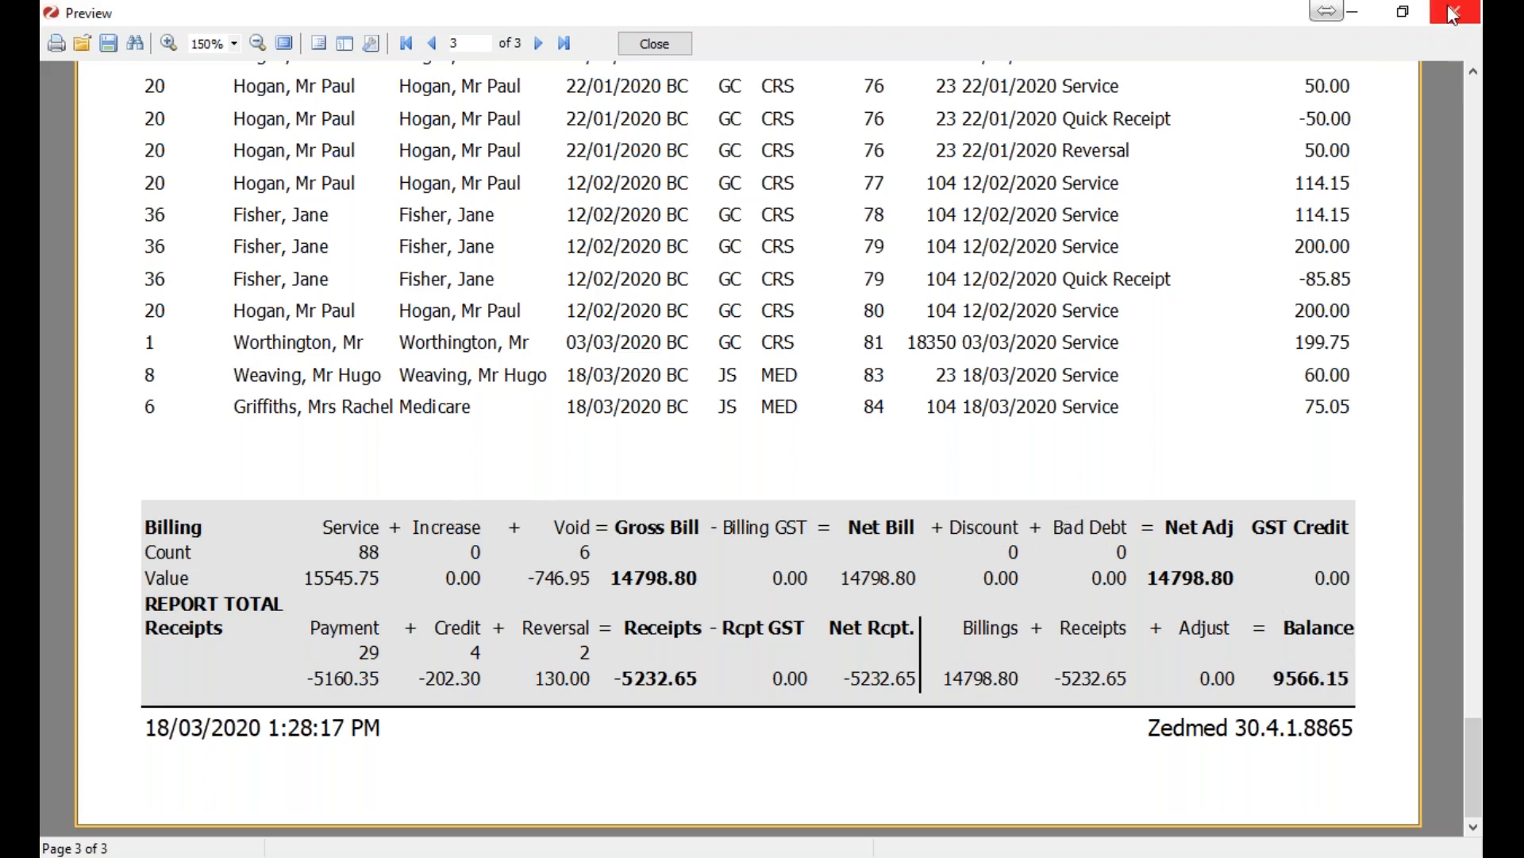
{"action": "left_click", "coordinate": [654, 46]}
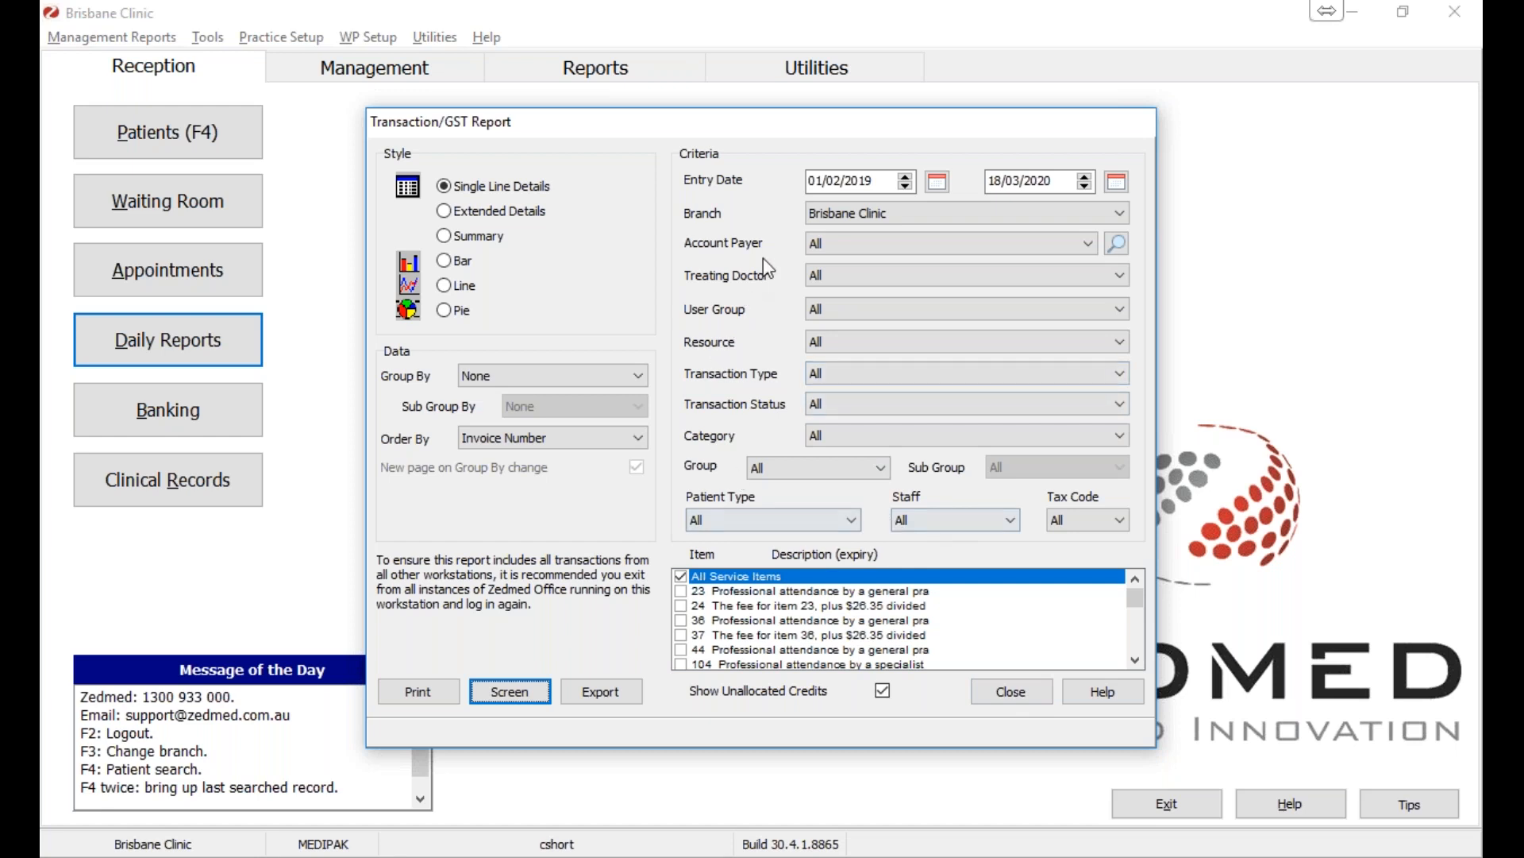
- Look through the Treating Doctor and User Group filter options of the Transaction/GST report, keeping both on All
{"action": "left_click", "coordinate": [898, 286]}
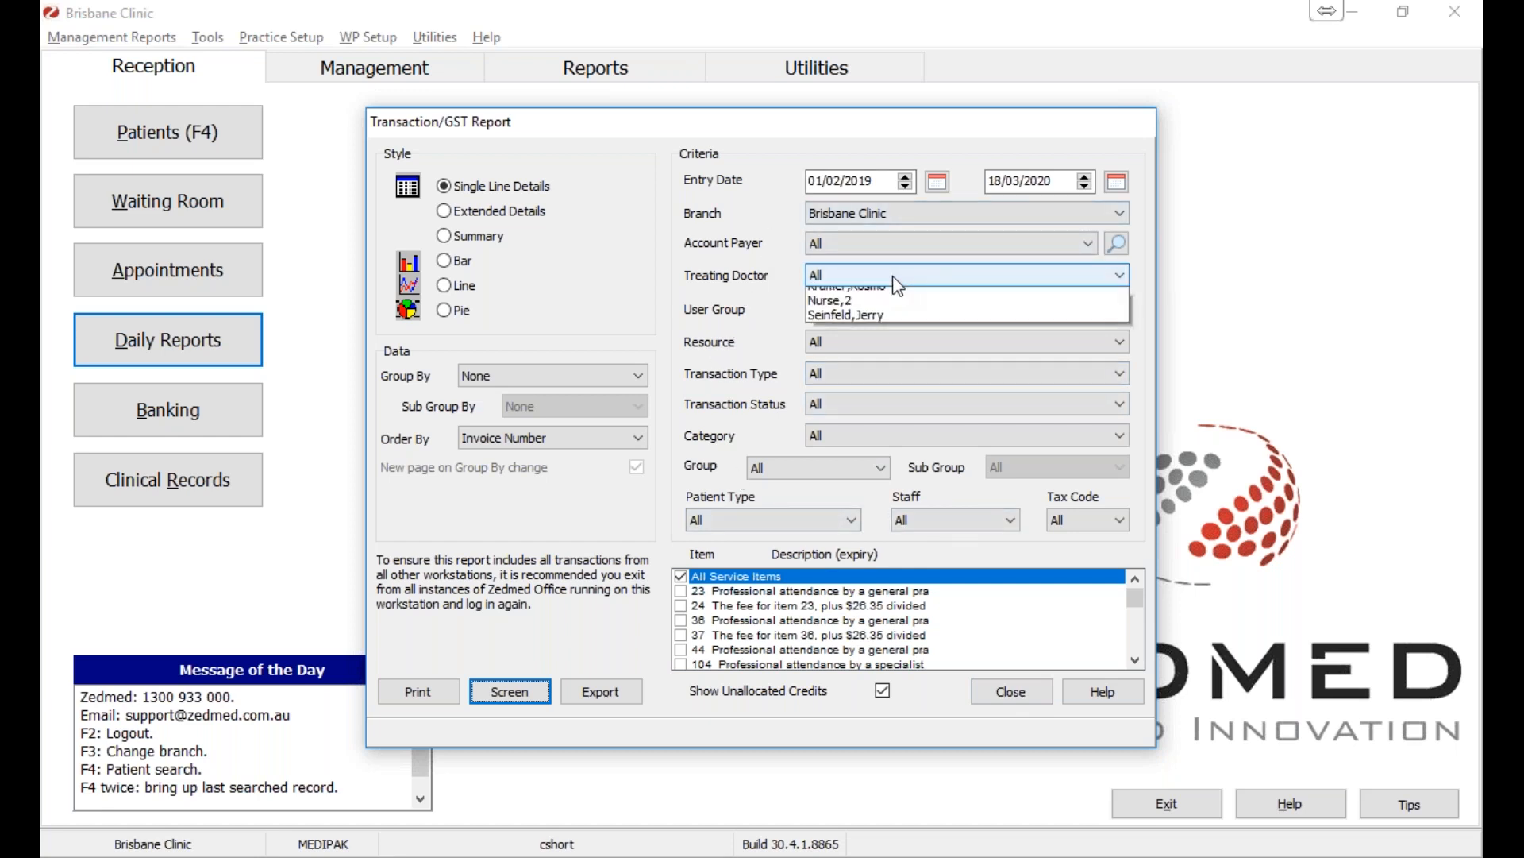
{"action": "left_click", "coordinate": [873, 294]}
{"action": "left_click", "coordinate": [869, 273]}
{"action": "left_click", "coordinate": [855, 289]}
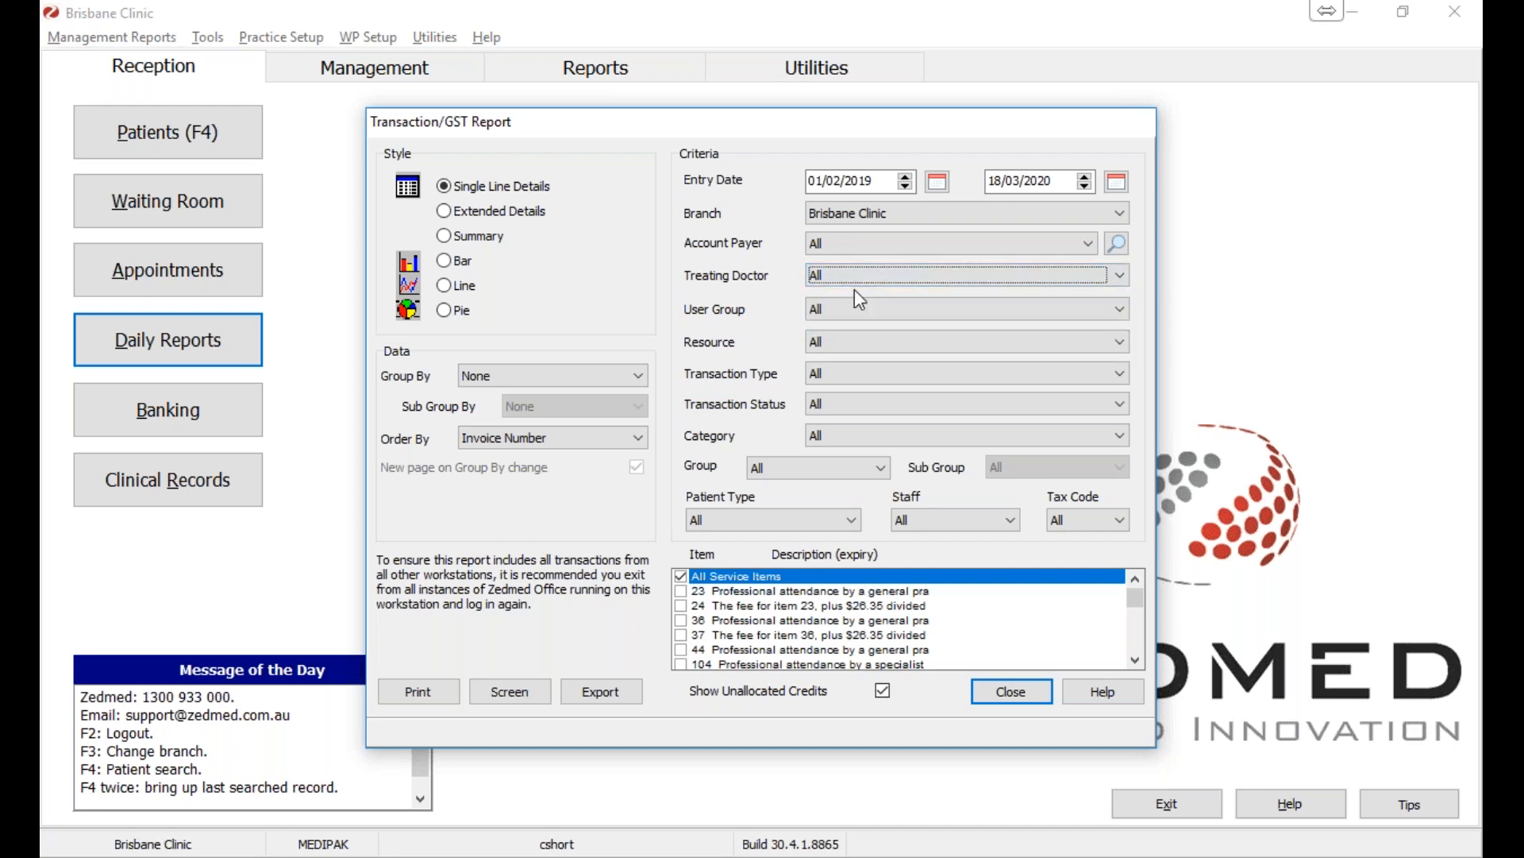
{"action": "left_click", "coordinate": [823, 307]}
{"action": "left_click", "coordinate": [881, 324]}
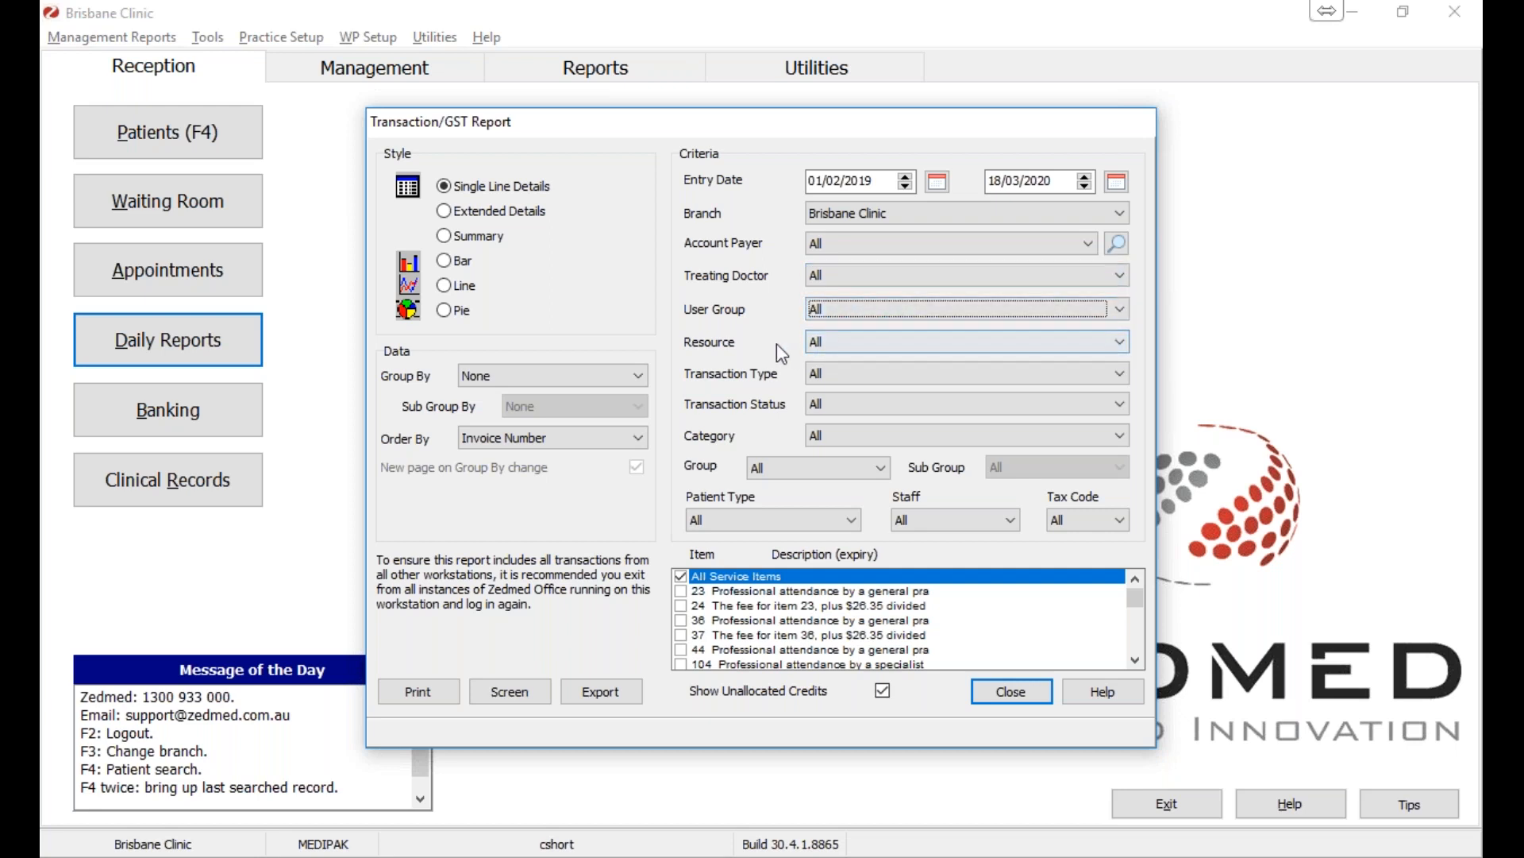
- Look through the Transaction Type and Transaction Status filter options of the Transaction/GST report, keeping both on All
{"action": "left_click", "coordinate": [831, 373]}
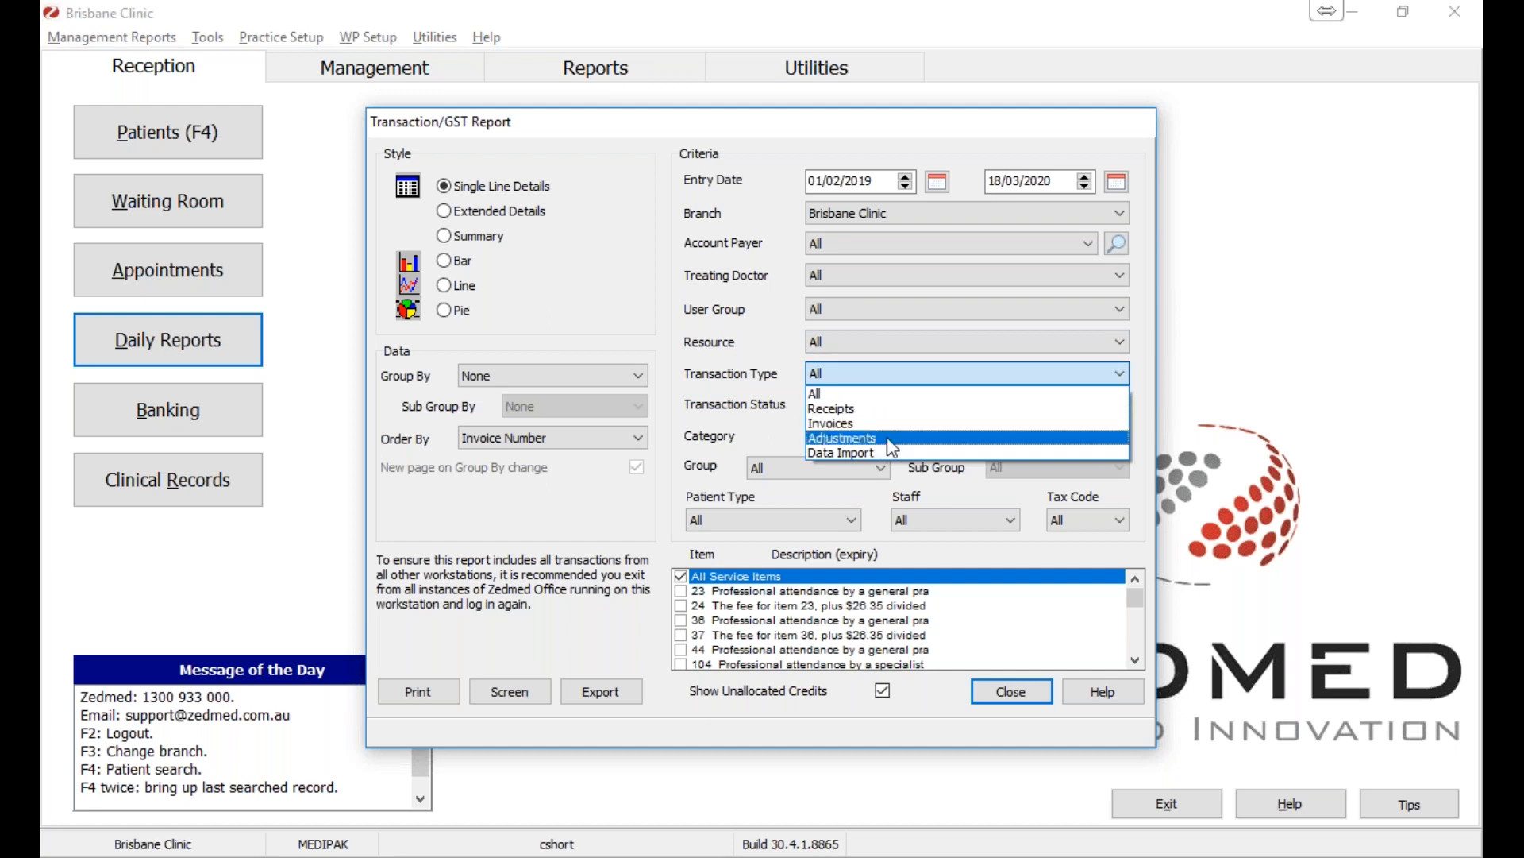
{"action": "left_click", "coordinate": [770, 377]}
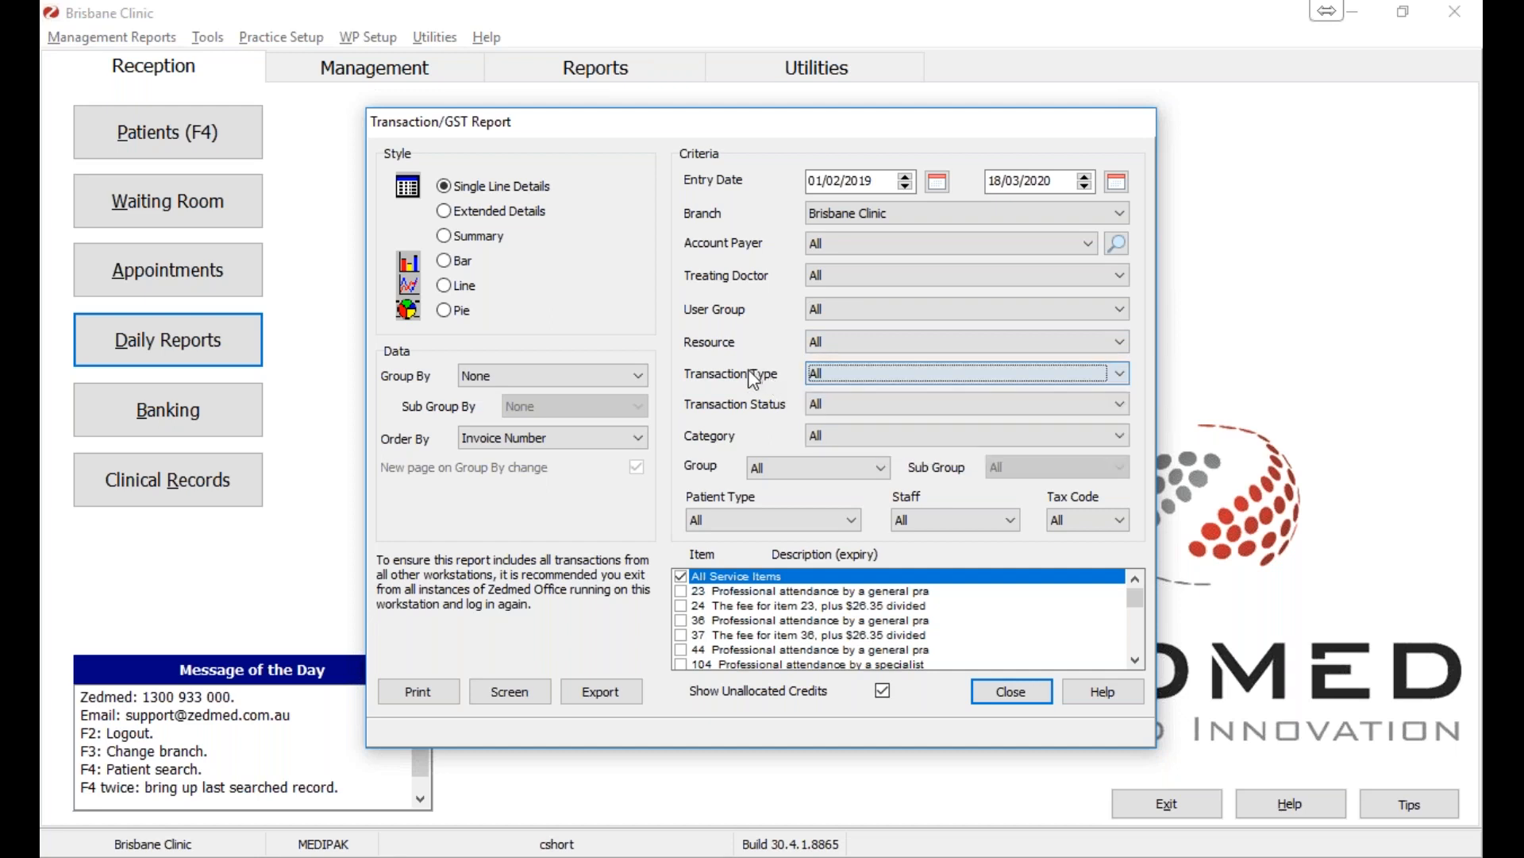
{"action": "left_click", "coordinate": [837, 410]}
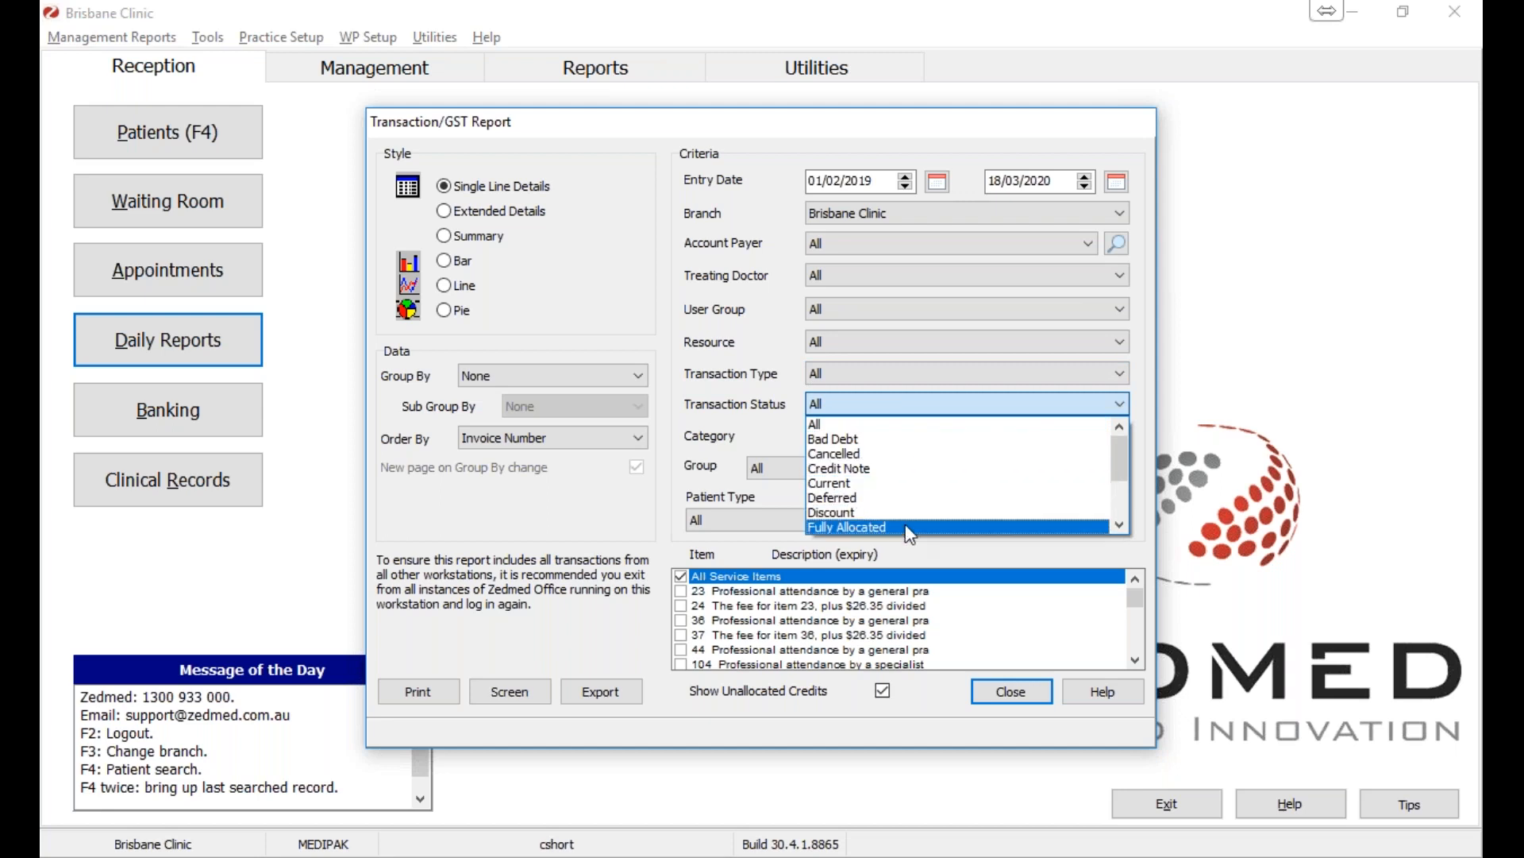
{"action": "left_click", "coordinate": [841, 426]}
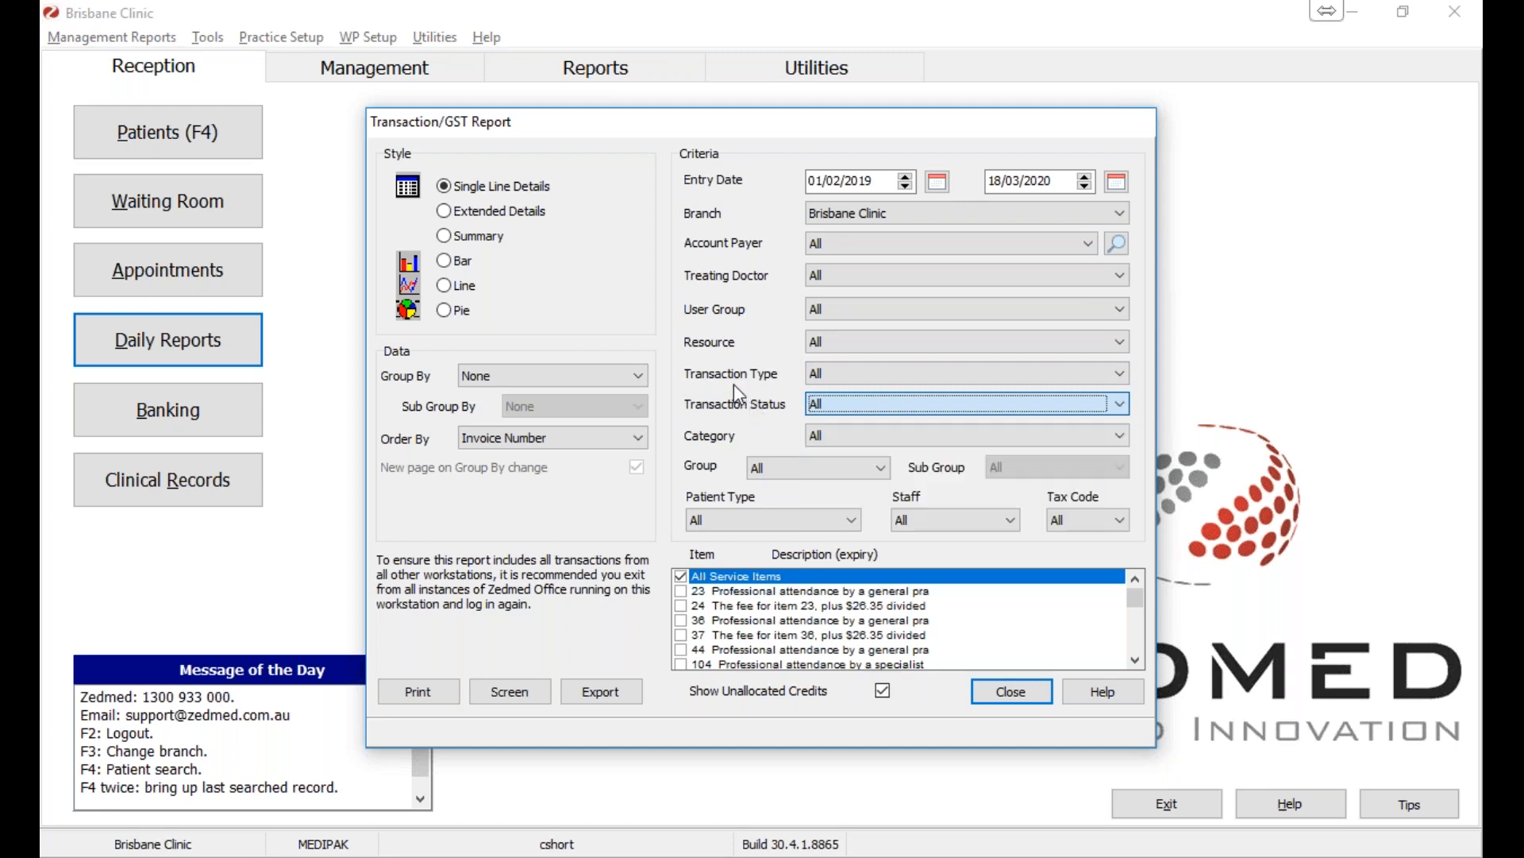
- Look through the service Group filter options of the Transaction/GST report, keeping All, and close the report window
{"action": "left_click", "coordinate": [876, 468]}
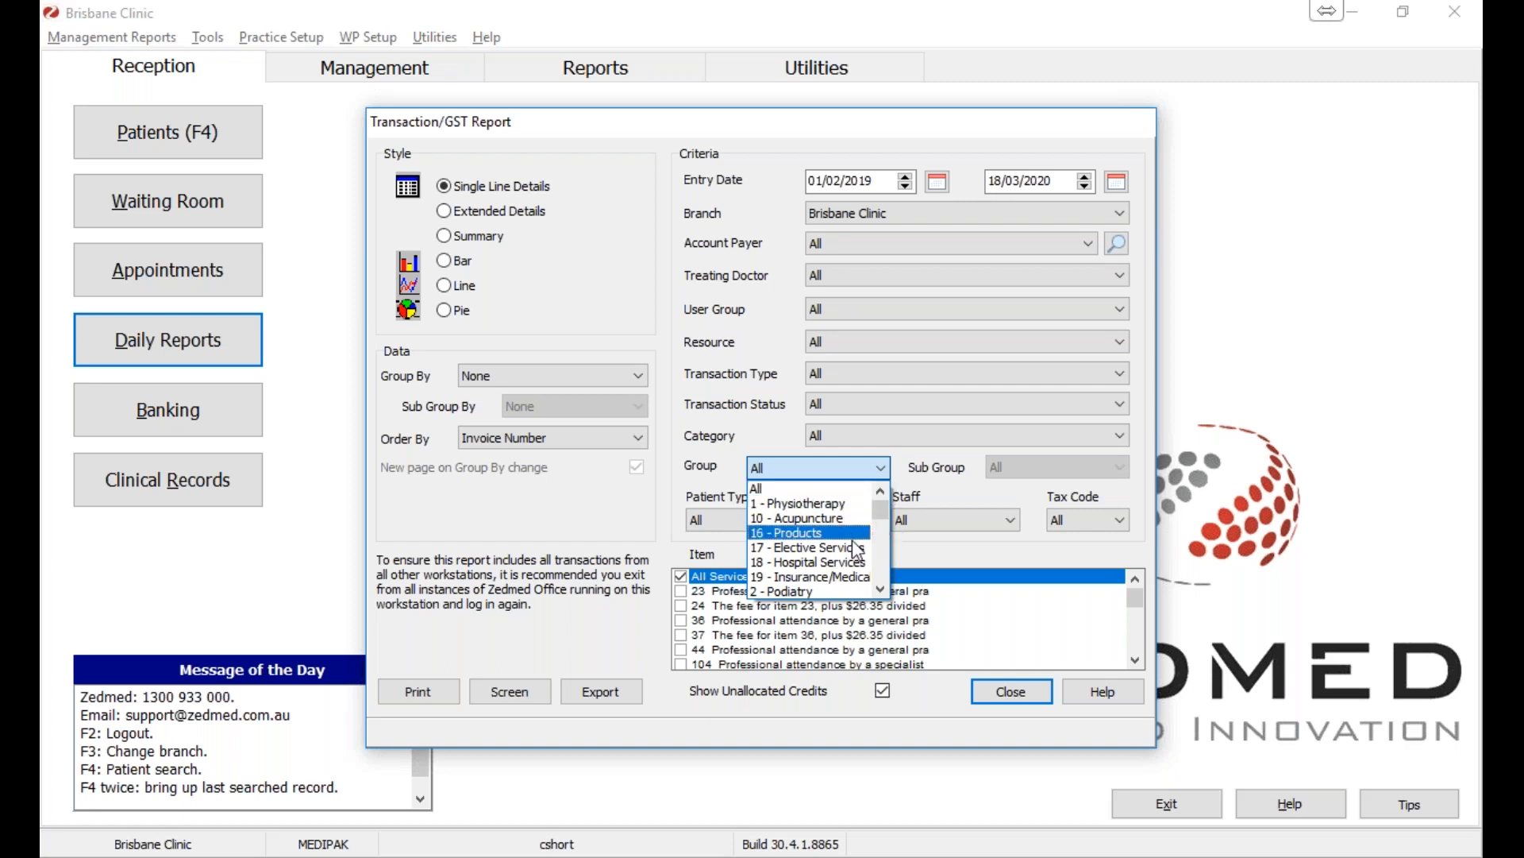
{"action": "left_click", "coordinate": [882, 587]}
{"action": "left_click", "coordinate": [882, 589]}
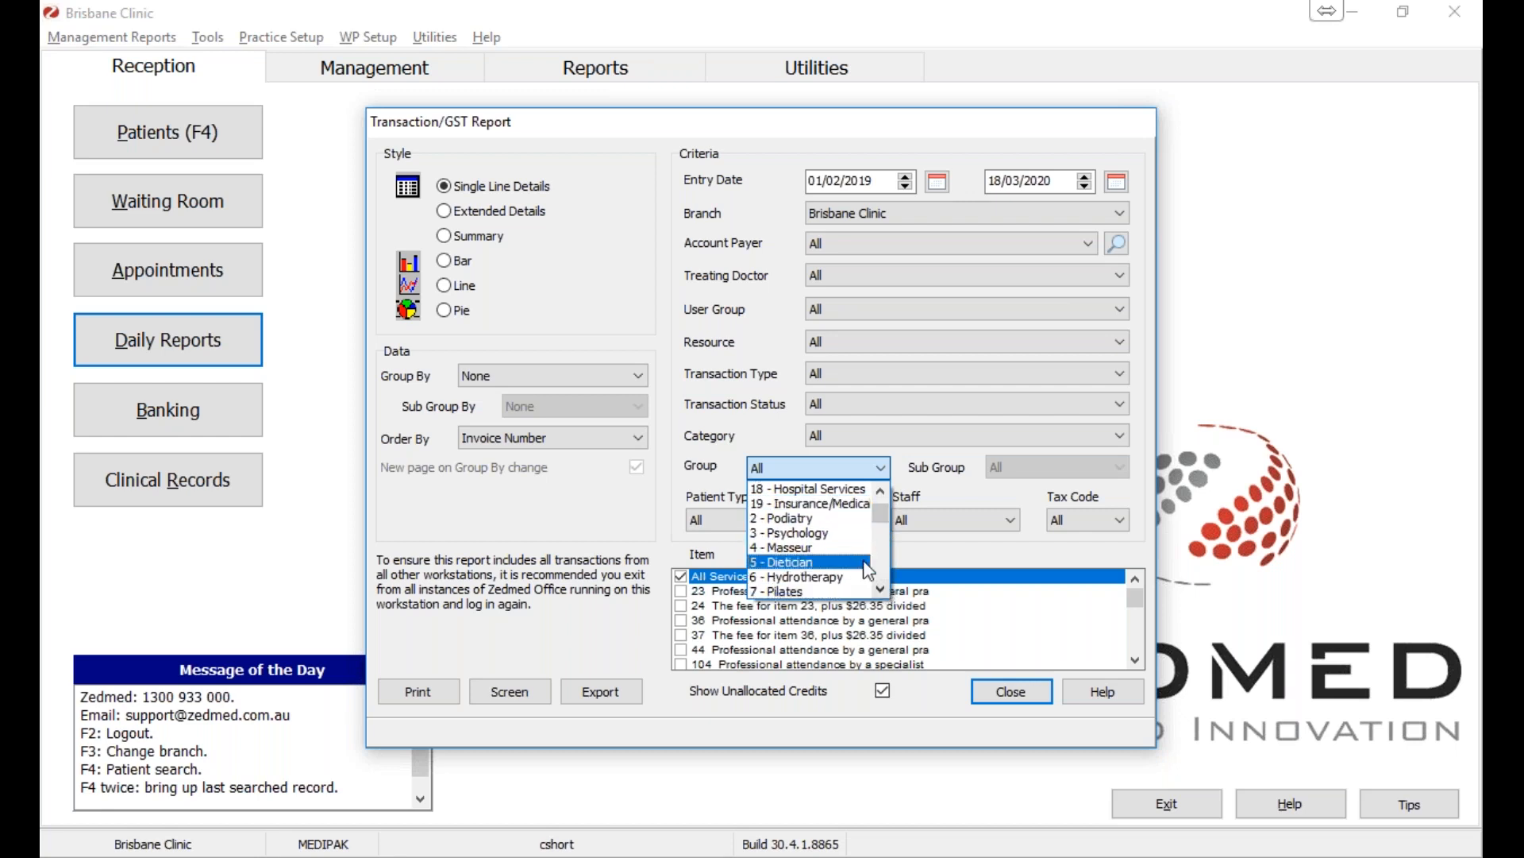
{"action": "left_click", "coordinate": [881, 589]}
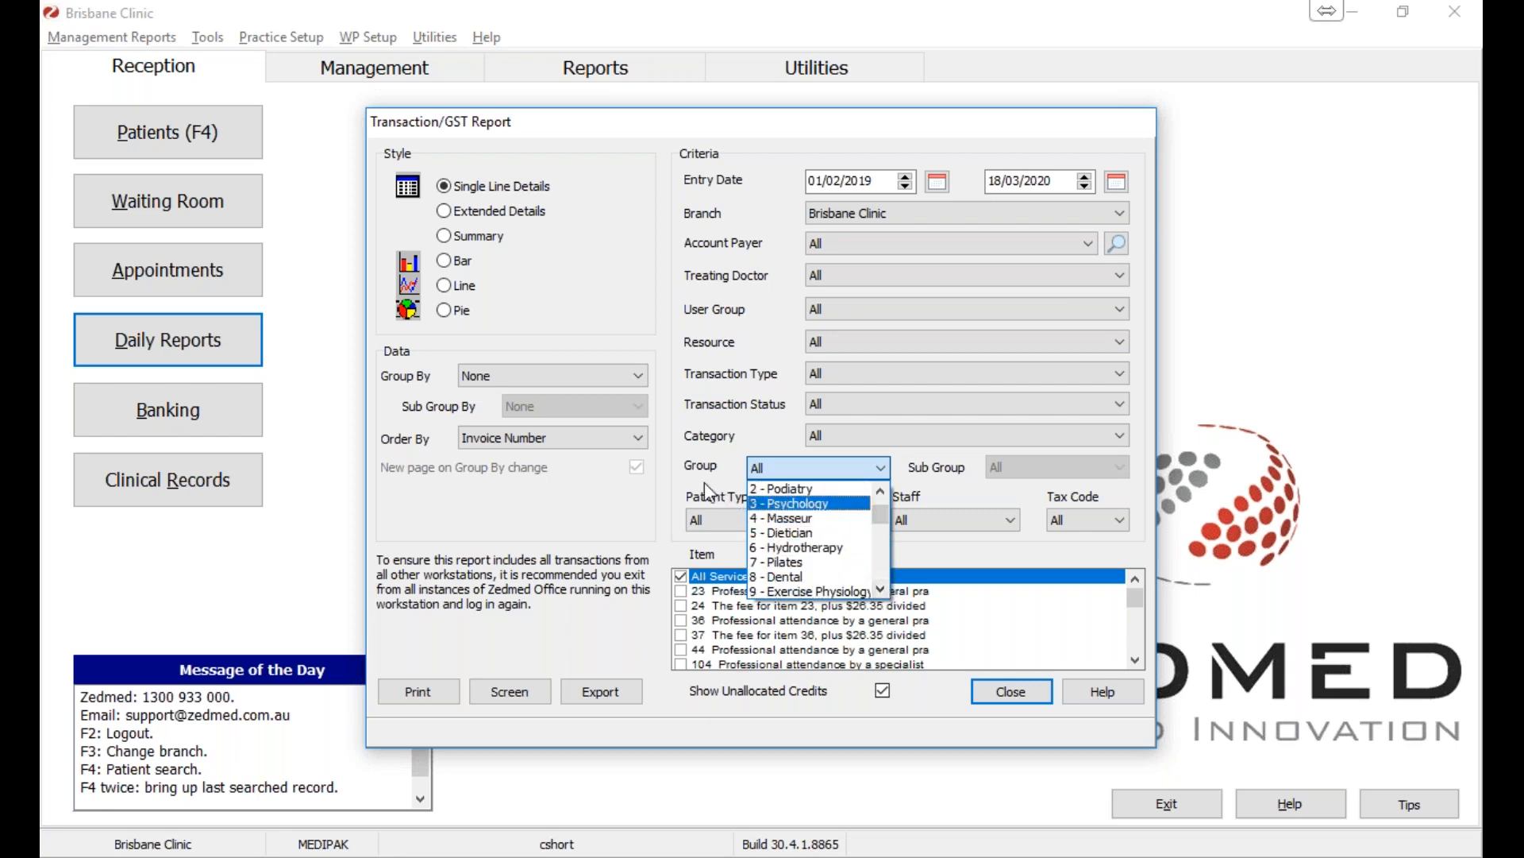
{"action": "left_click", "coordinate": [689, 465]}
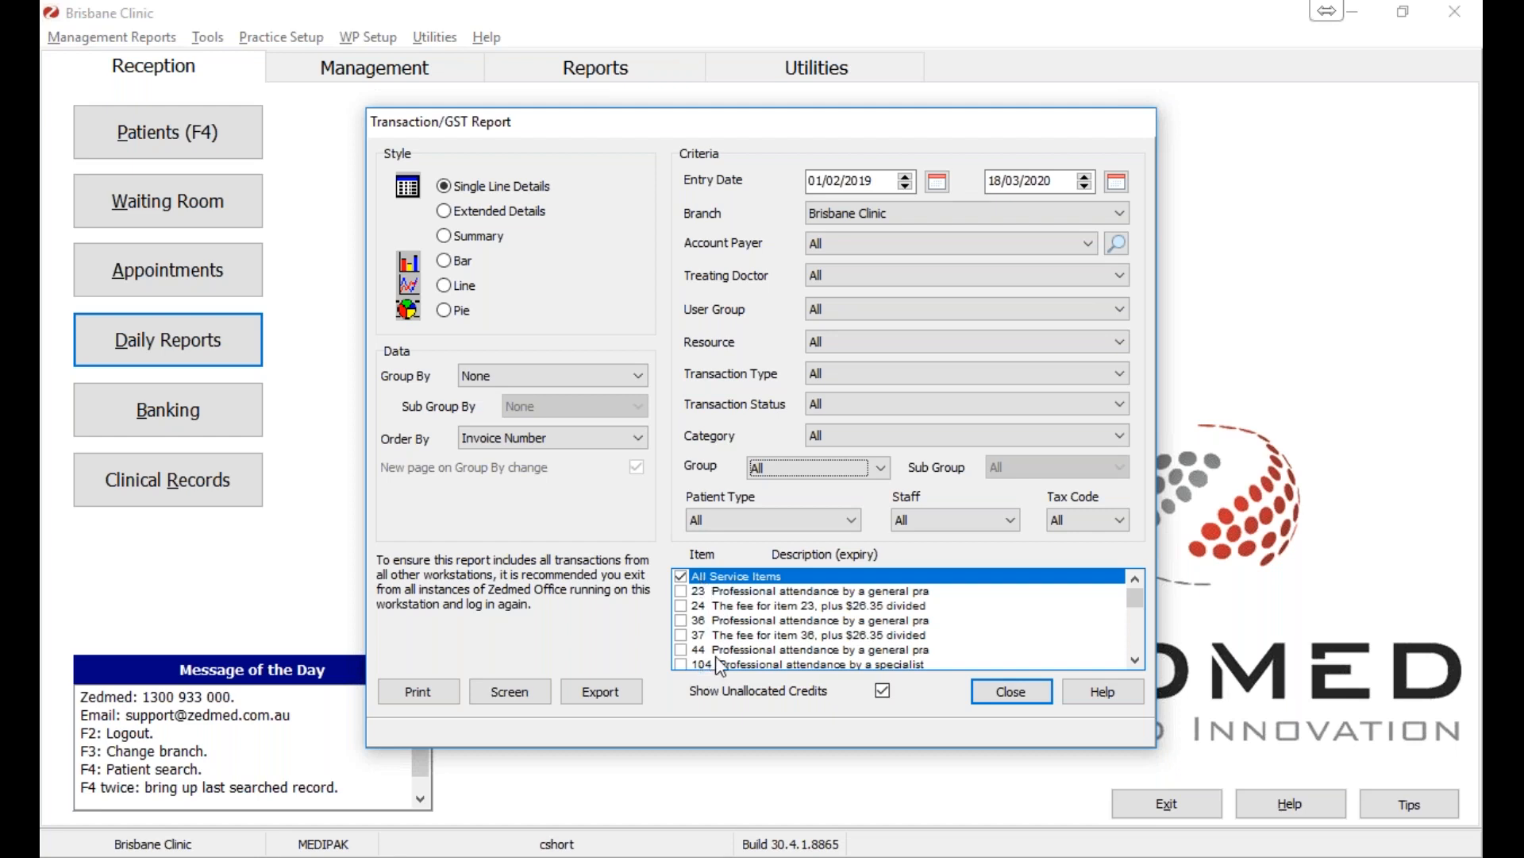
{"action": "left_click", "coordinate": [1027, 696]}
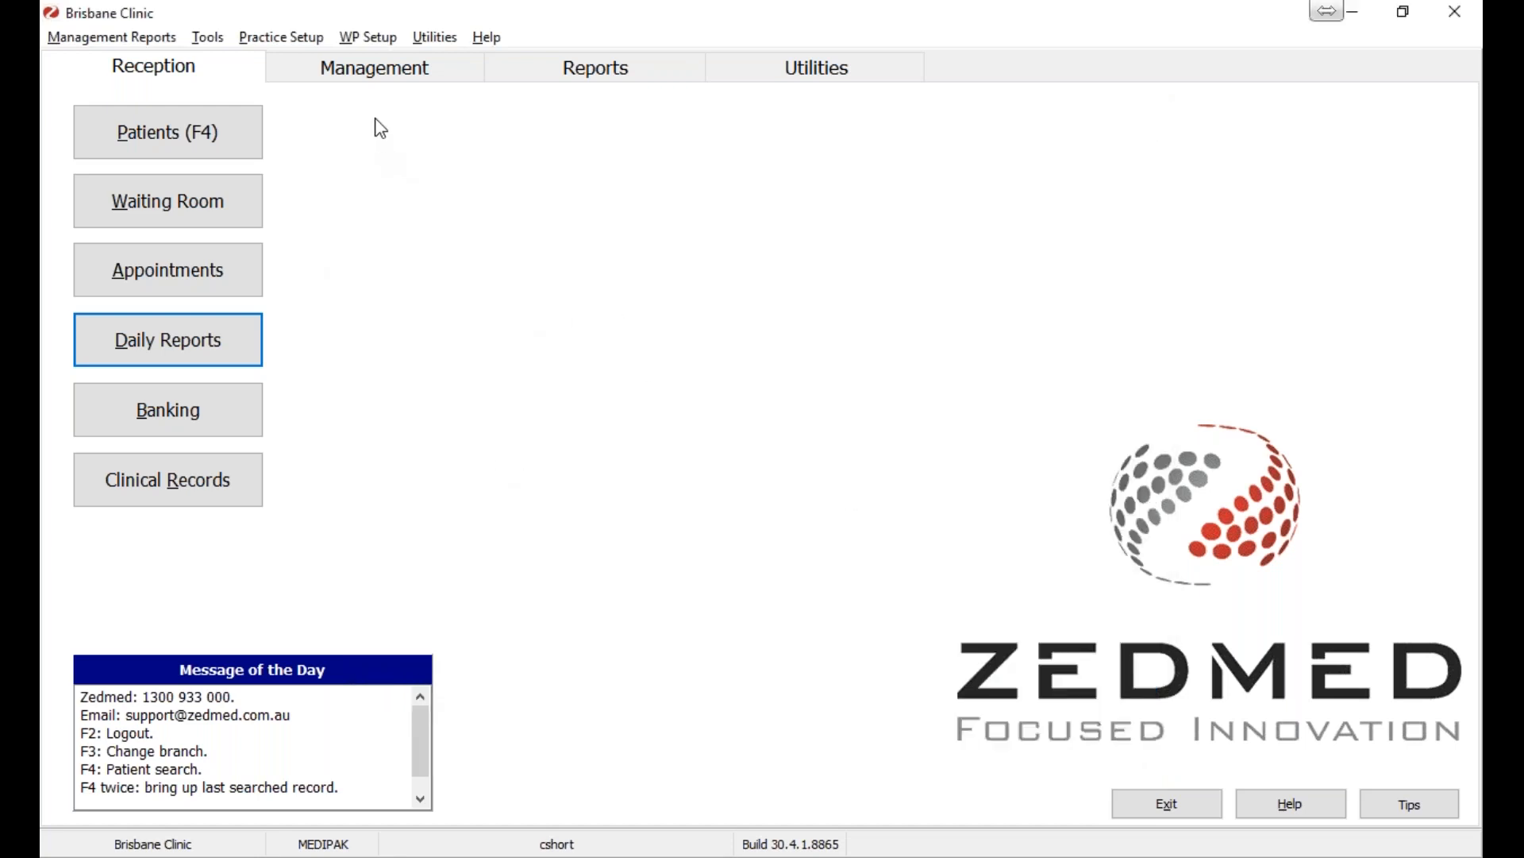
- Open the Debtors Report from the management functions and preview it with the payer type set to All
{"action": "left_click", "coordinate": [371, 72]}
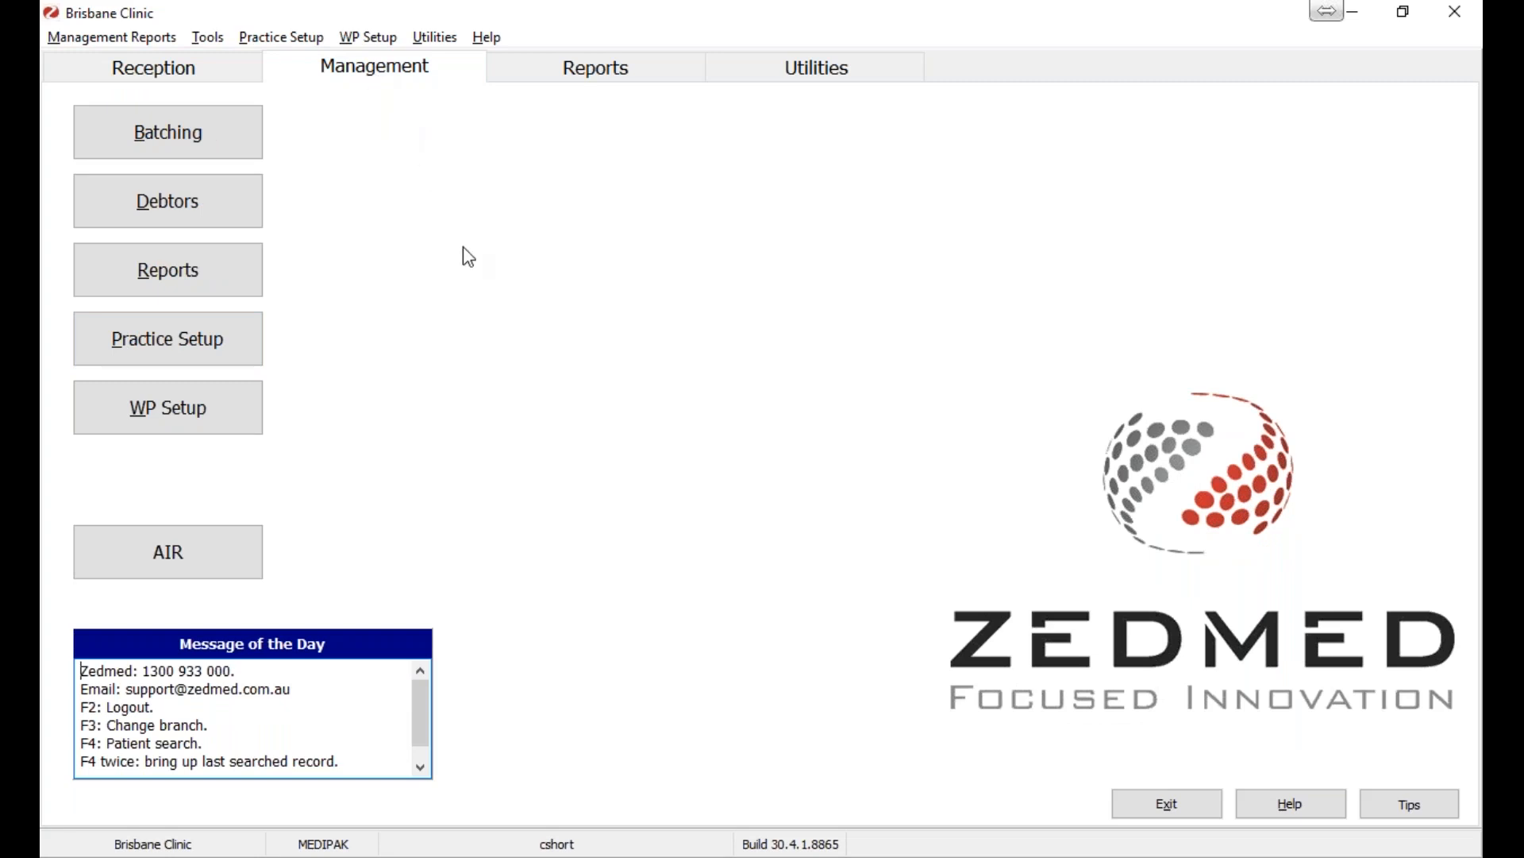
{"action": "left_click", "coordinate": [229, 207]}
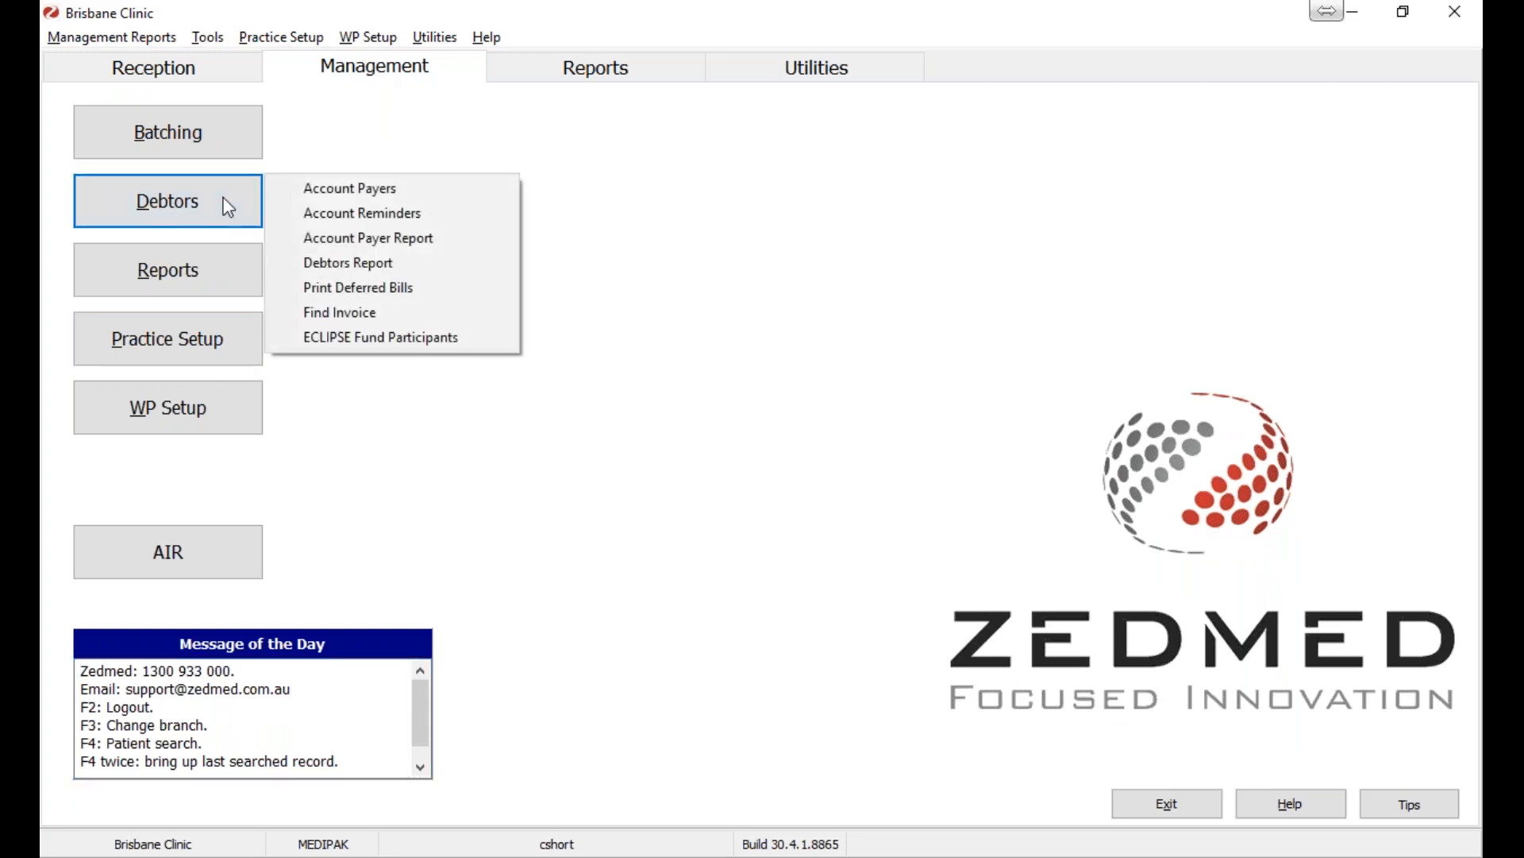
{"action": "left_click", "coordinate": [352, 268]}
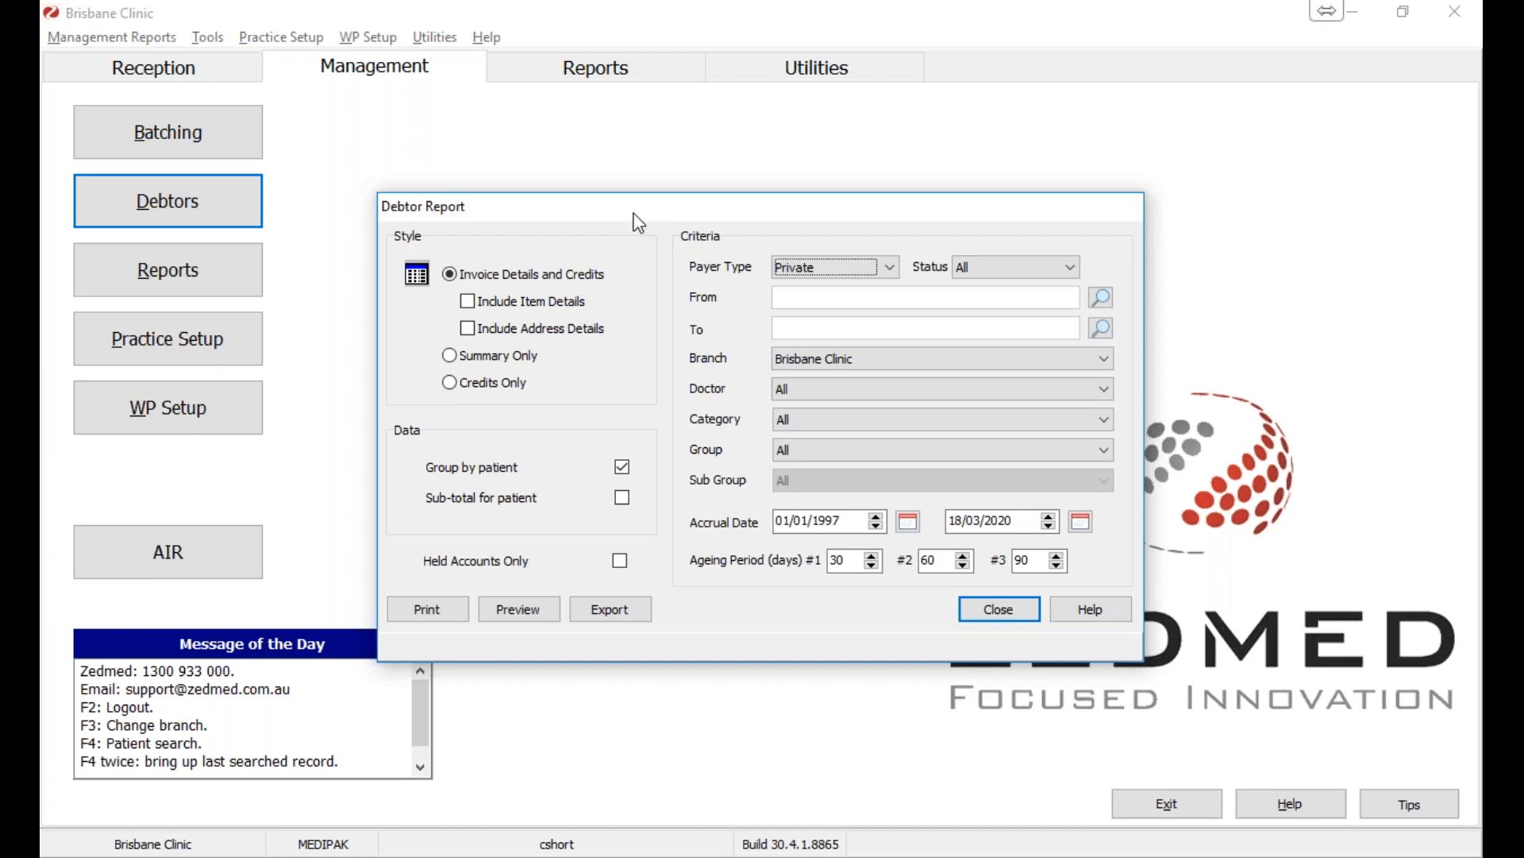
{"action": "left_click", "coordinate": [782, 270]}
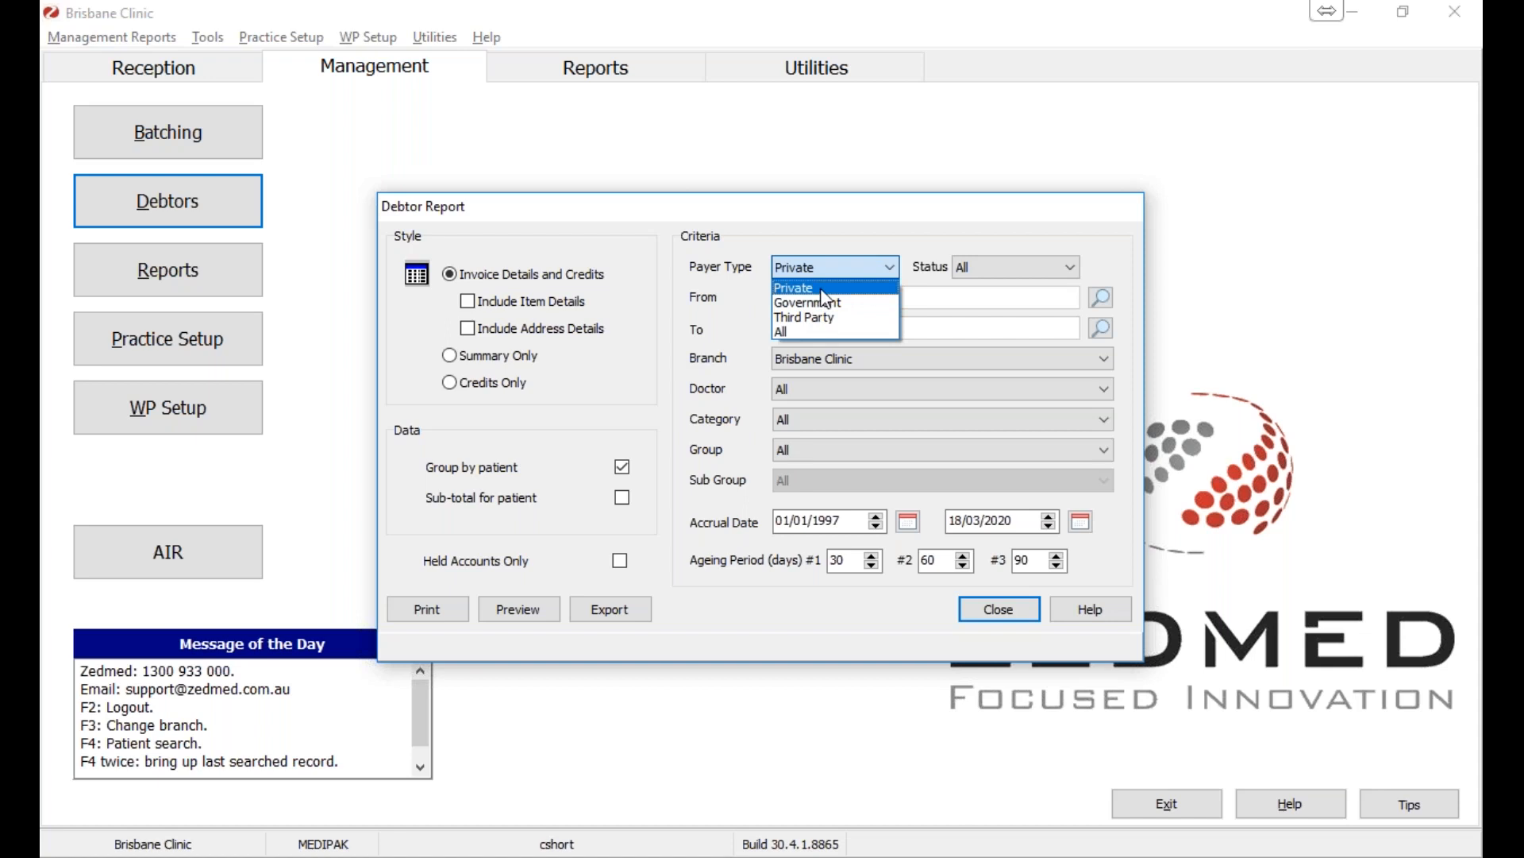
{"action": "left_click", "coordinate": [807, 332]}
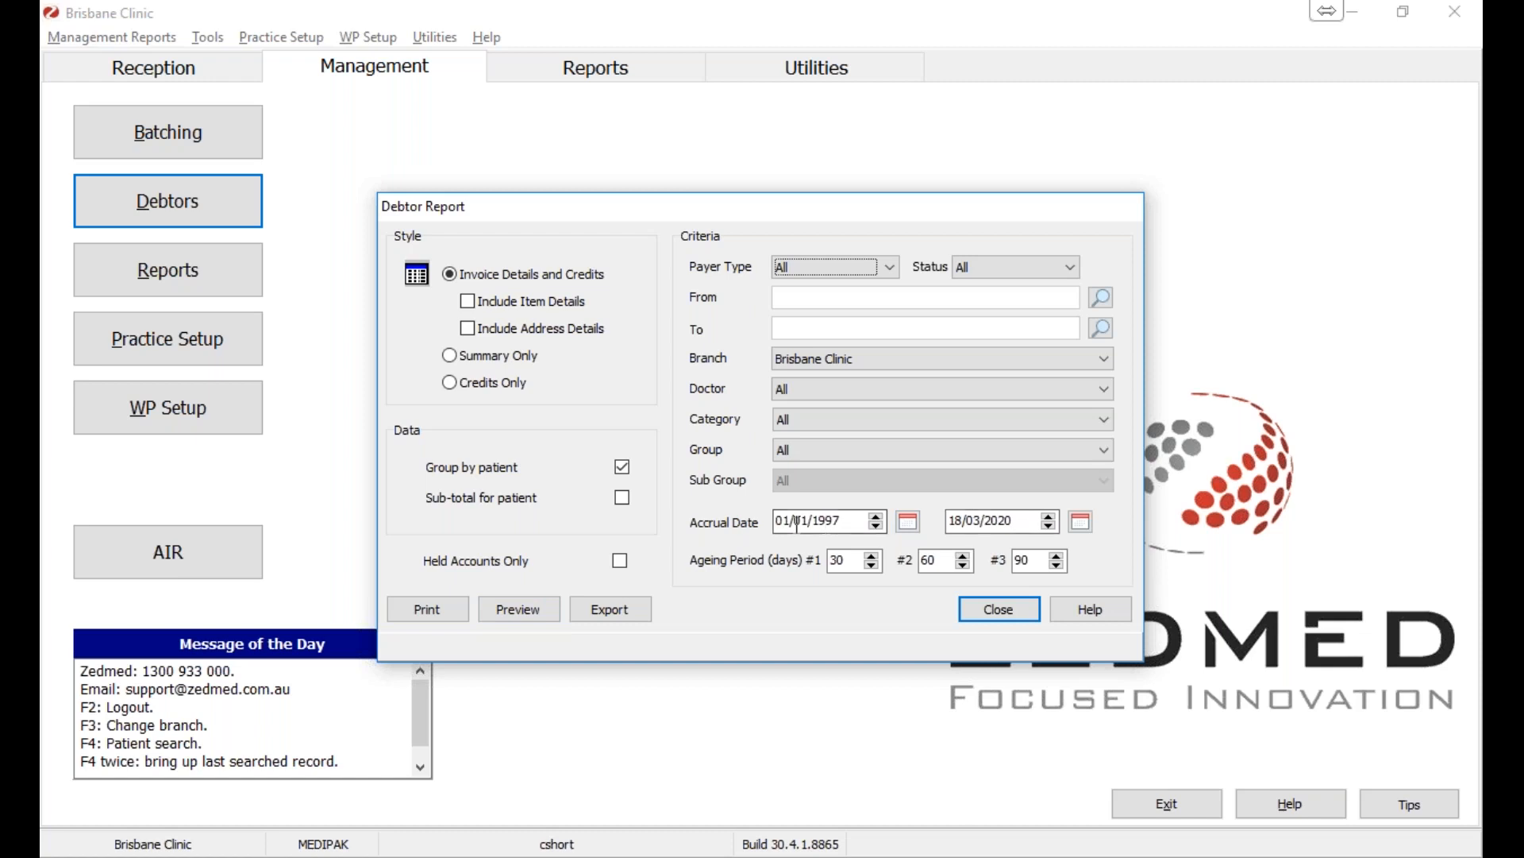
{"action": "left_click", "coordinate": [510, 612]}
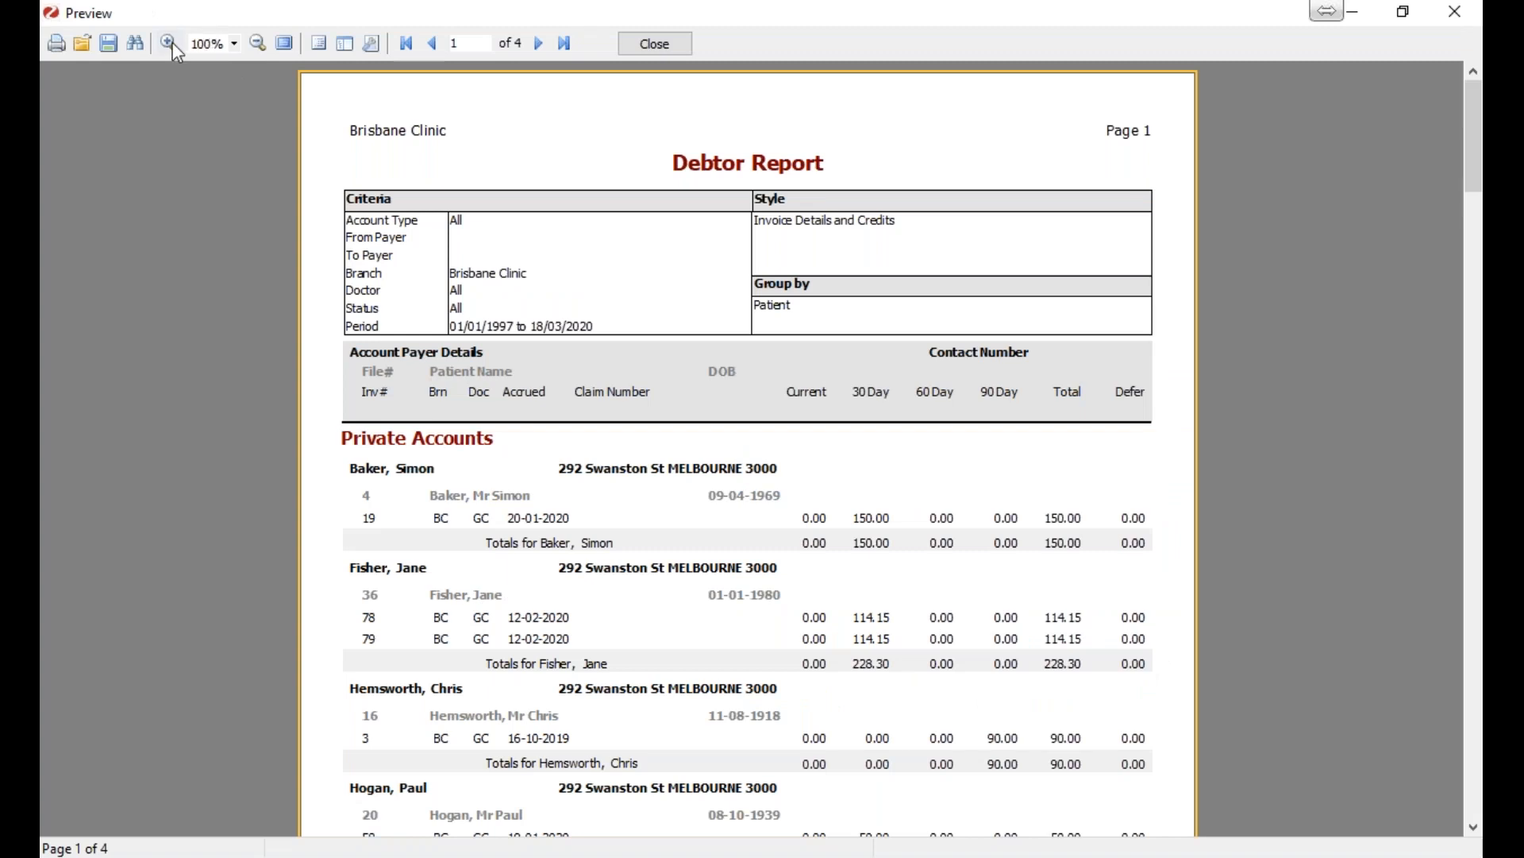
- Enlarge the Debtor Report preview to 125% and examine its Private, Government and Third Party account sections
{"action": "left_click", "coordinate": [171, 44]}
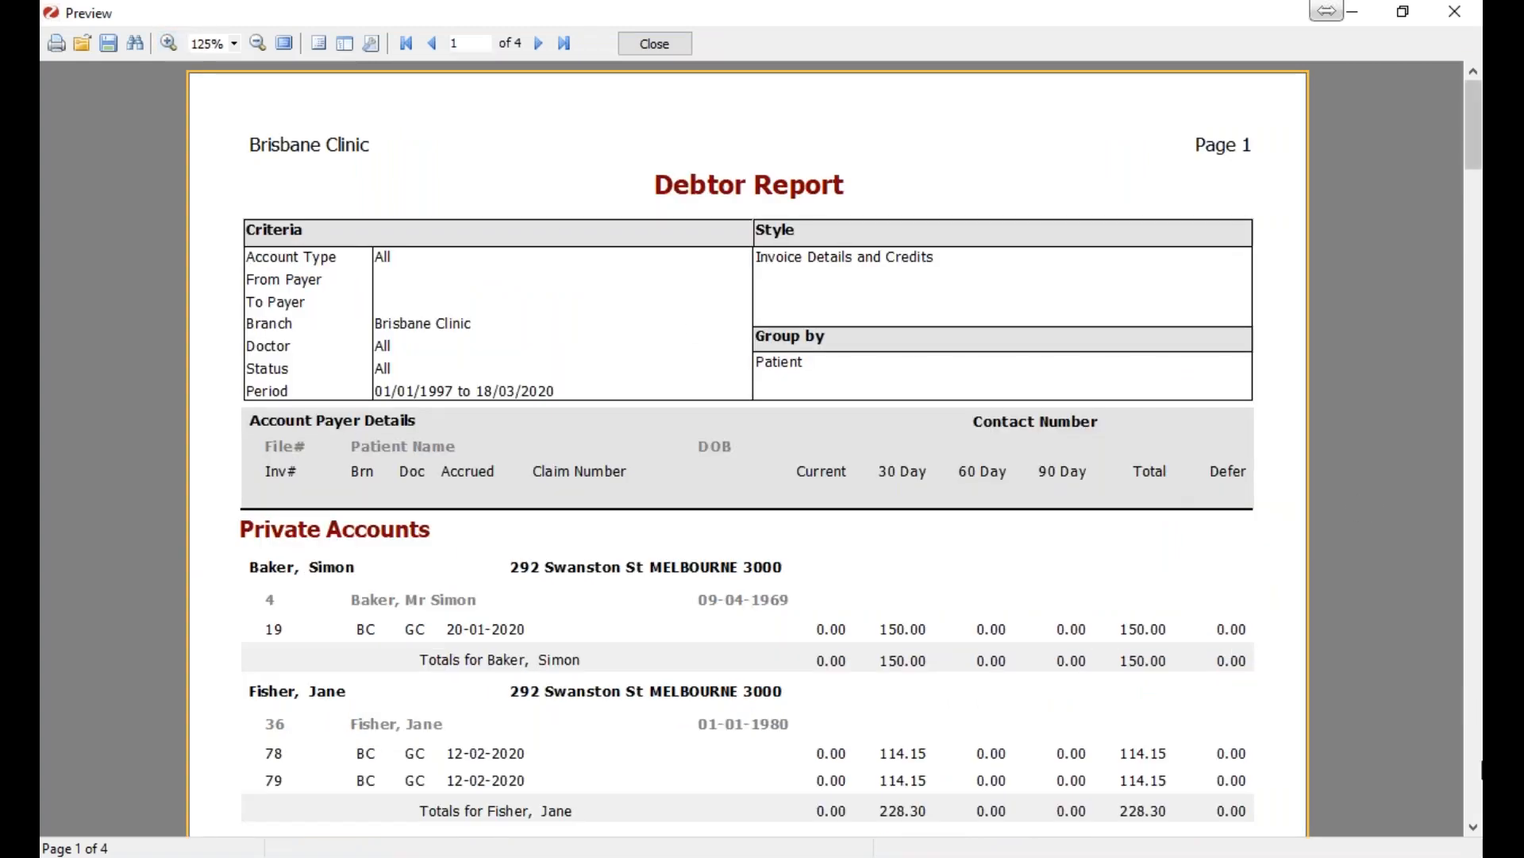
{"action": "left_click", "coordinate": [1475, 831]}
{"action": "left_click", "coordinate": [1474, 830]}
{"action": "left_click", "coordinate": [1474, 831]}
{"action": "left_click", "coordinate": [1475, 831]}
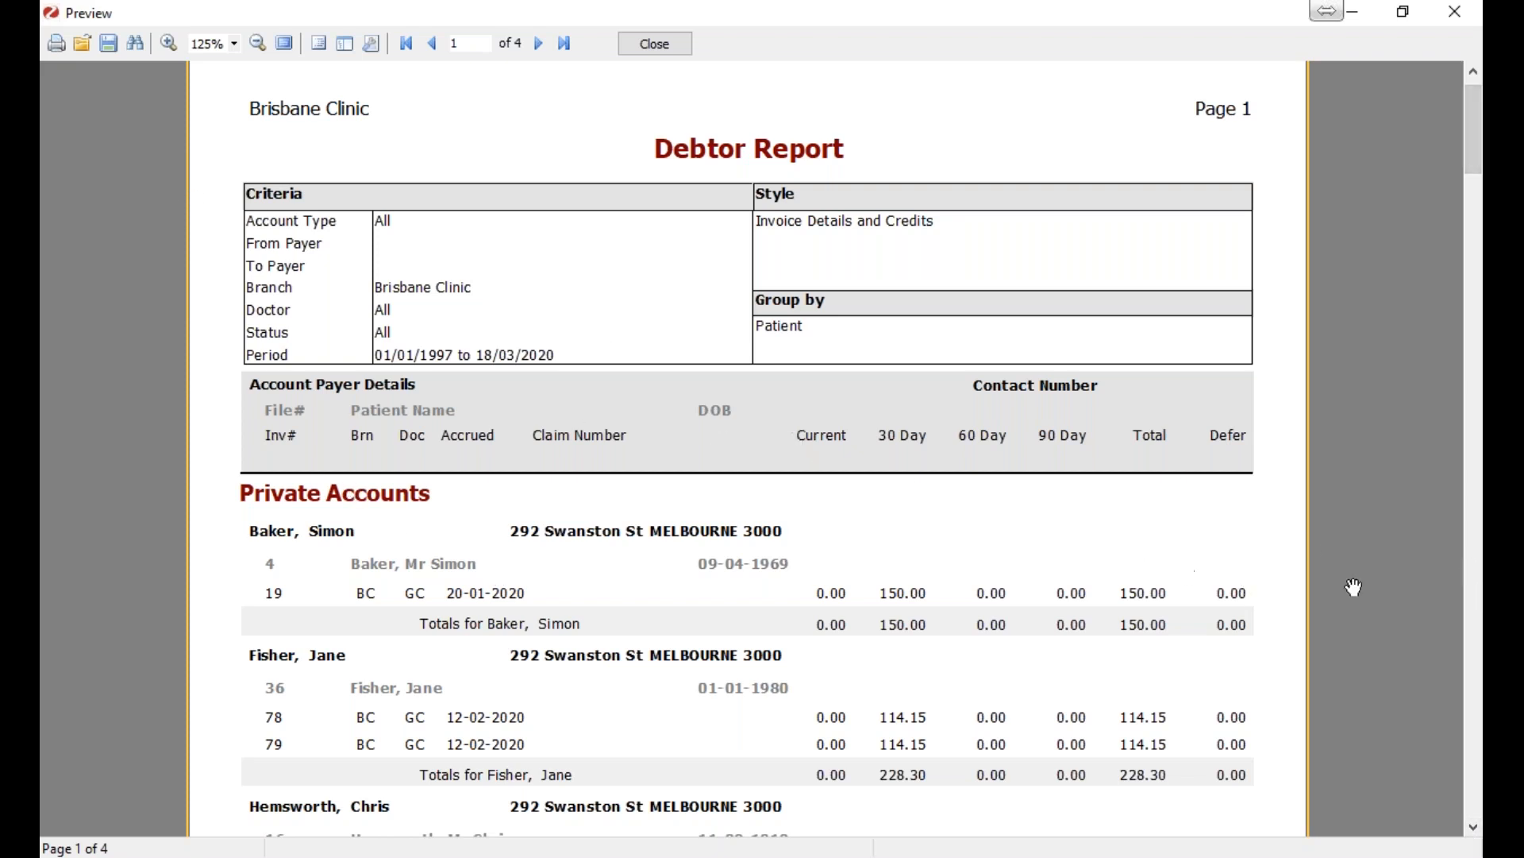
{"action": "scroll", "coordinate": [1272, 489], "scroll_direction": "down", "scroll_amount": 1}
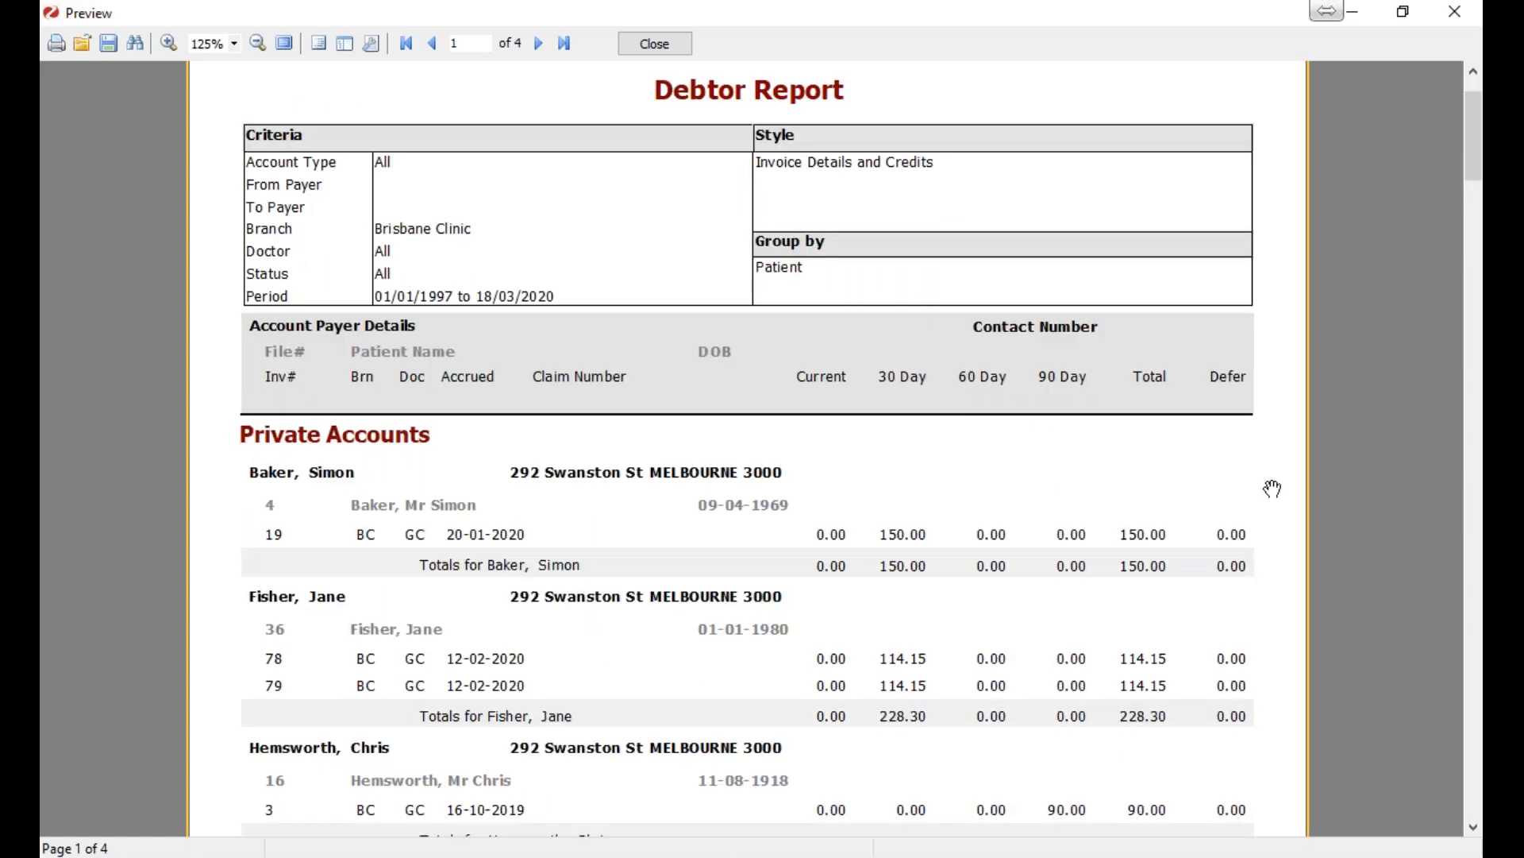
{"action": "scroll", "coordinate": [1272, 490], "scroll_direction": "down", "scroll_amount": 15}
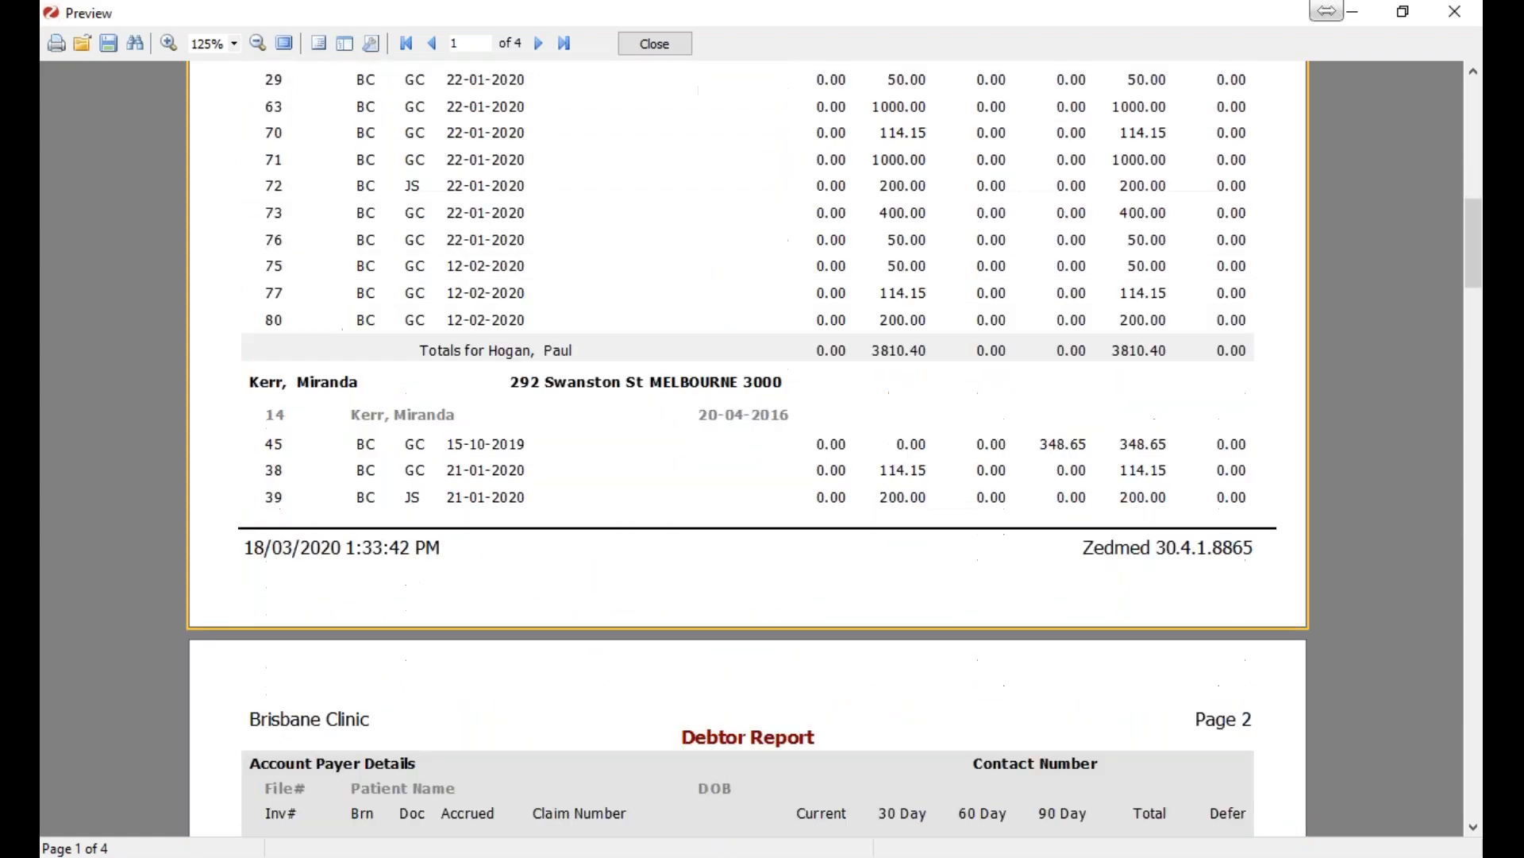
{"action": "scroll", "coordinate": [749, 193], "scroll_direction": "down", "scroll_amount": 7}
{"action": "scroll", "coordinate": [696, 259], "scroll_direction": "down", "scroll_amount": 17}
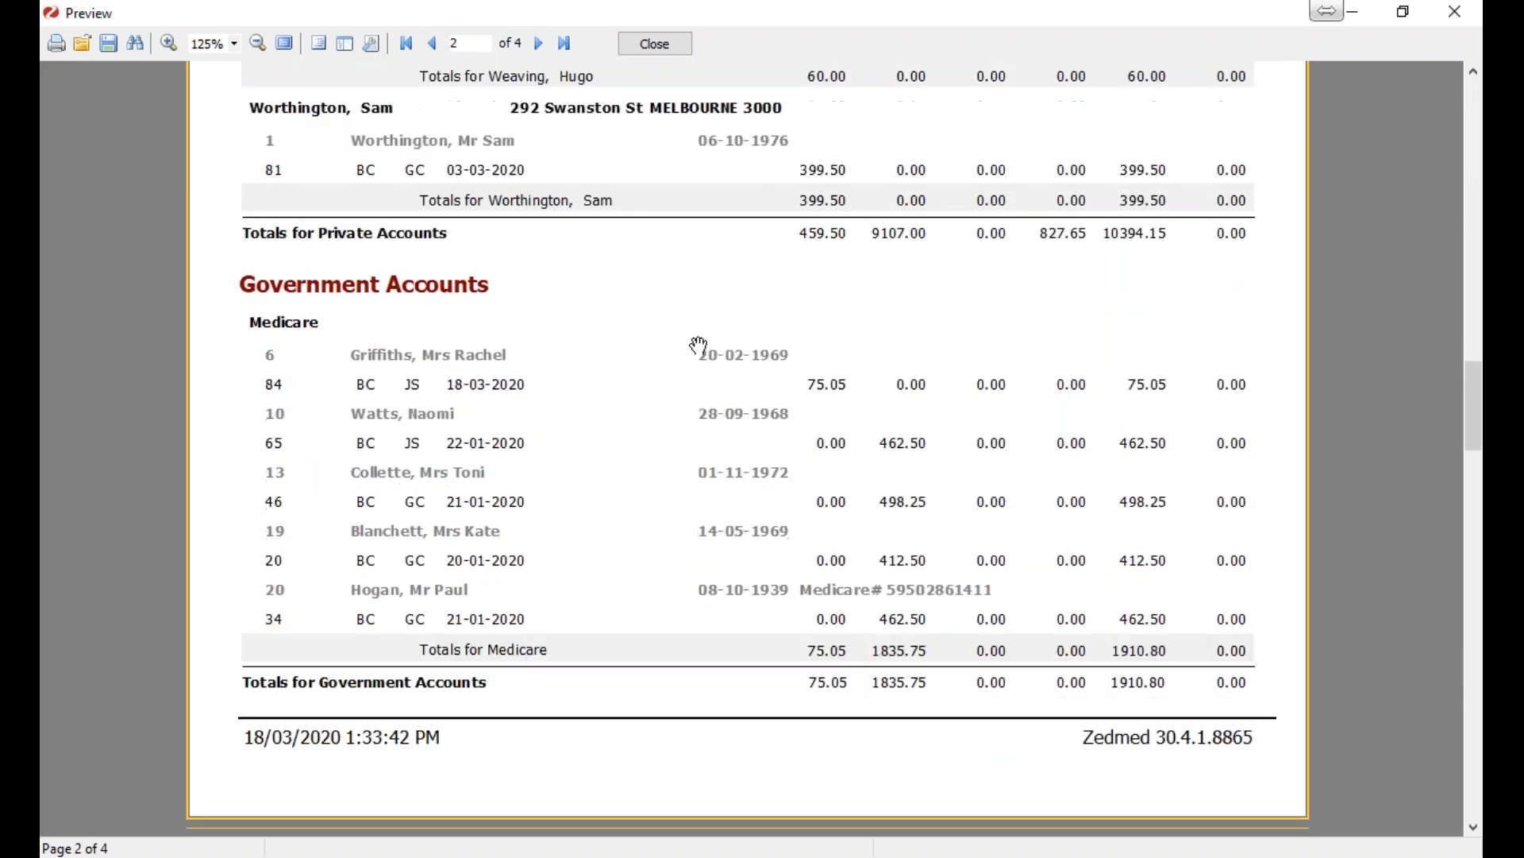
{"action": "scroll", "coordinate": [699, 345], "scroll_direction": "down", "scroll_amount": 12}
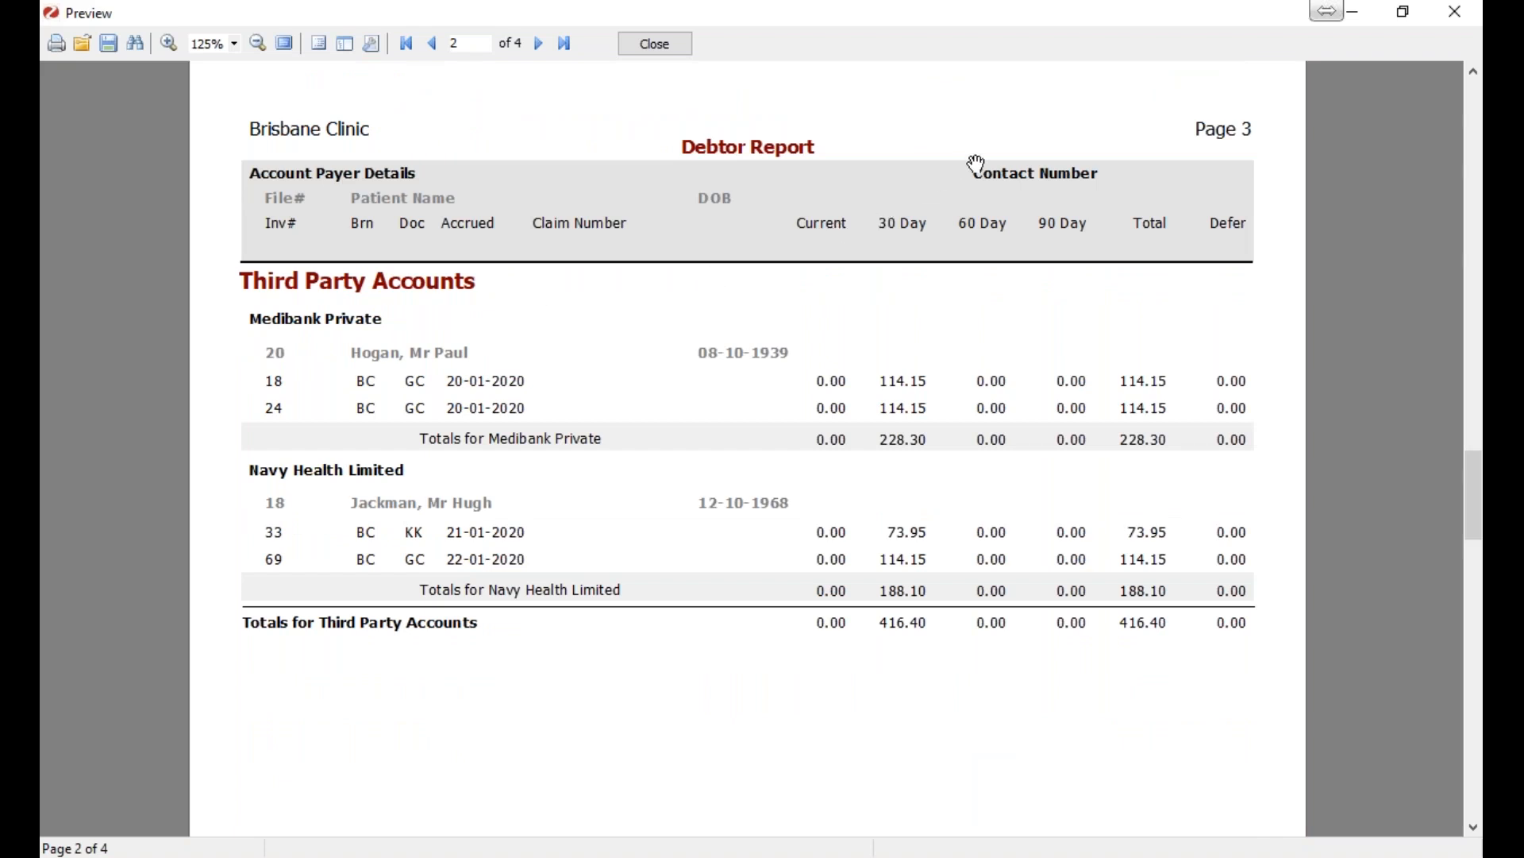
- Review the Debtor Report backwards from the Third Party Accounts on page 3 to the private accounts on page 1
{"action": "scroll", "coordinate": [905, 248], "scroll_direction": "up", "scroll_amount": 2}
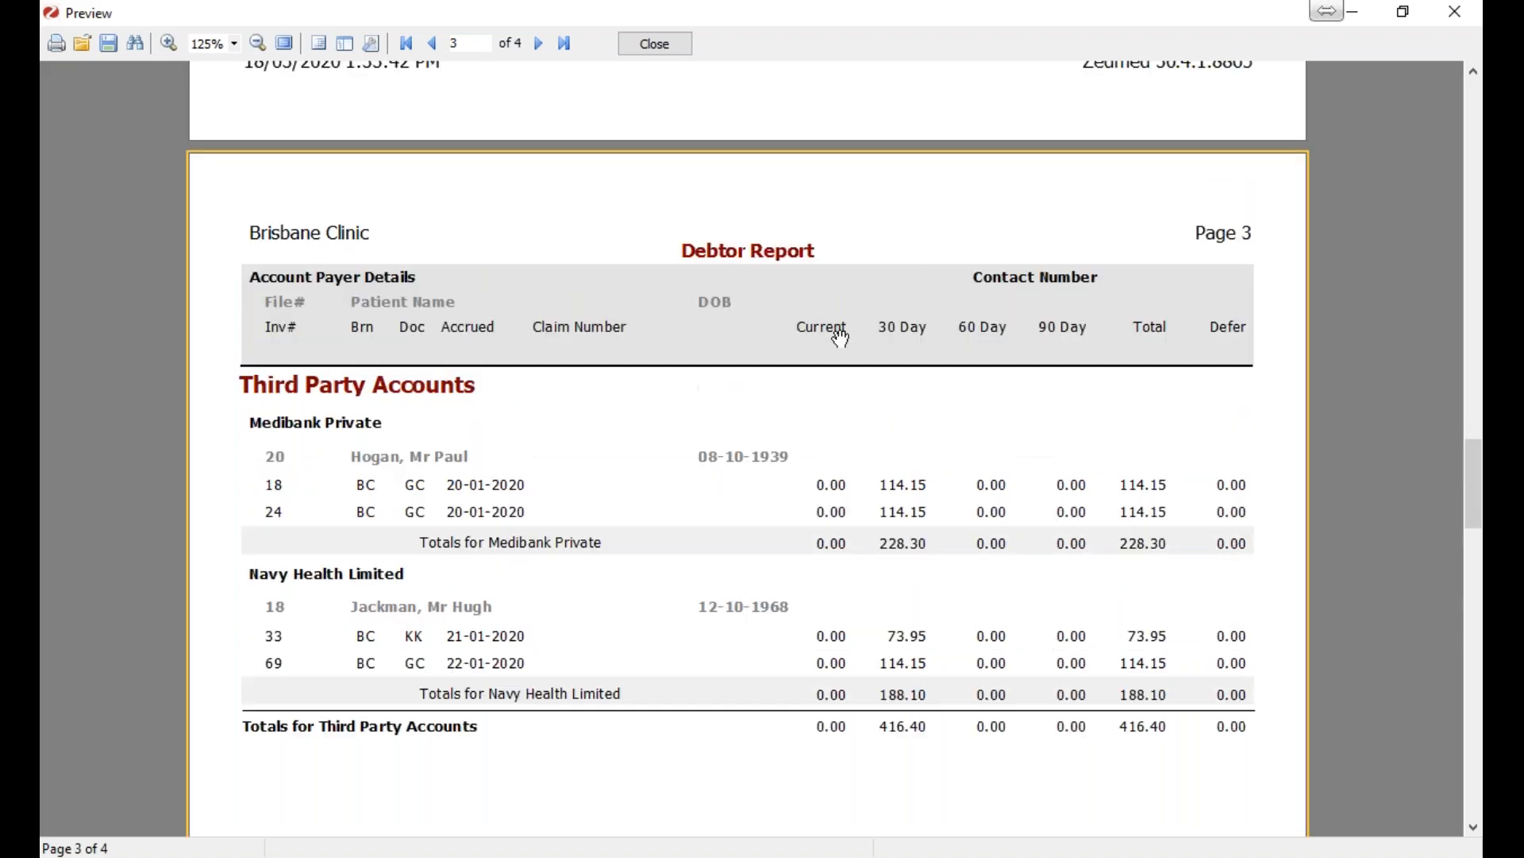
{"action": "scroll", "coordinate": [630, 609], "scroll_direction": "up", "scroll_amount": 6}
{"action": "scroll", "coordinate": [683, 547], "scroll_direction": "down", "scroll_amount": 7}
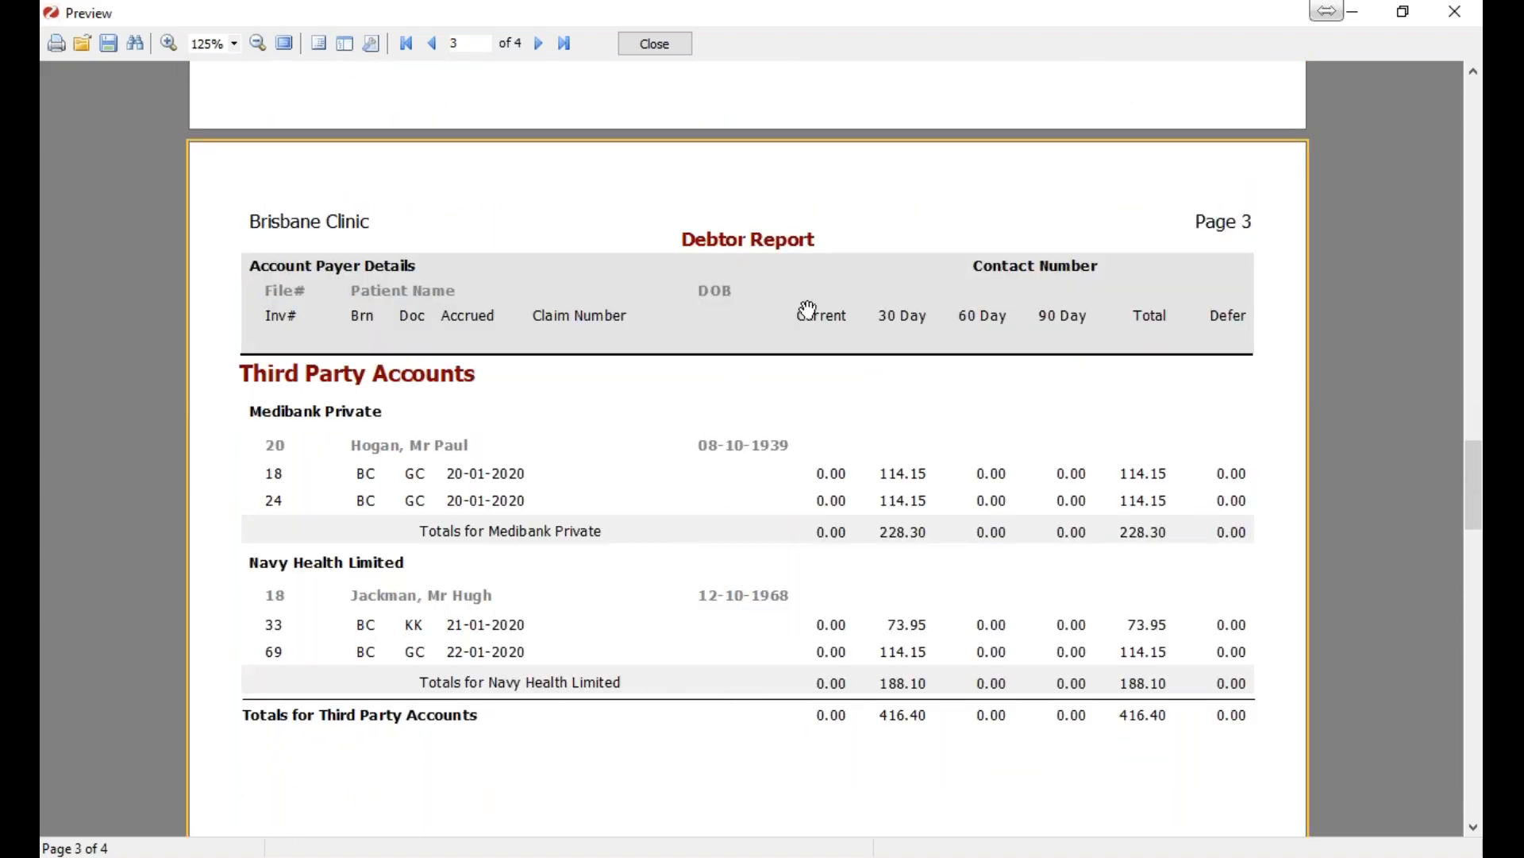
{"action": "scroll", "coordinate": [815, 403], "scroll_direction": "up", "scroll_amount": 1}
{"action": "scroll", "coordinate": [816, 403], "scroll_direction": "up", "scroll_amount": 2}
{"action": "left_click_drag", "start_coordinate": [804, 488], "coordinate": [806, 667]}
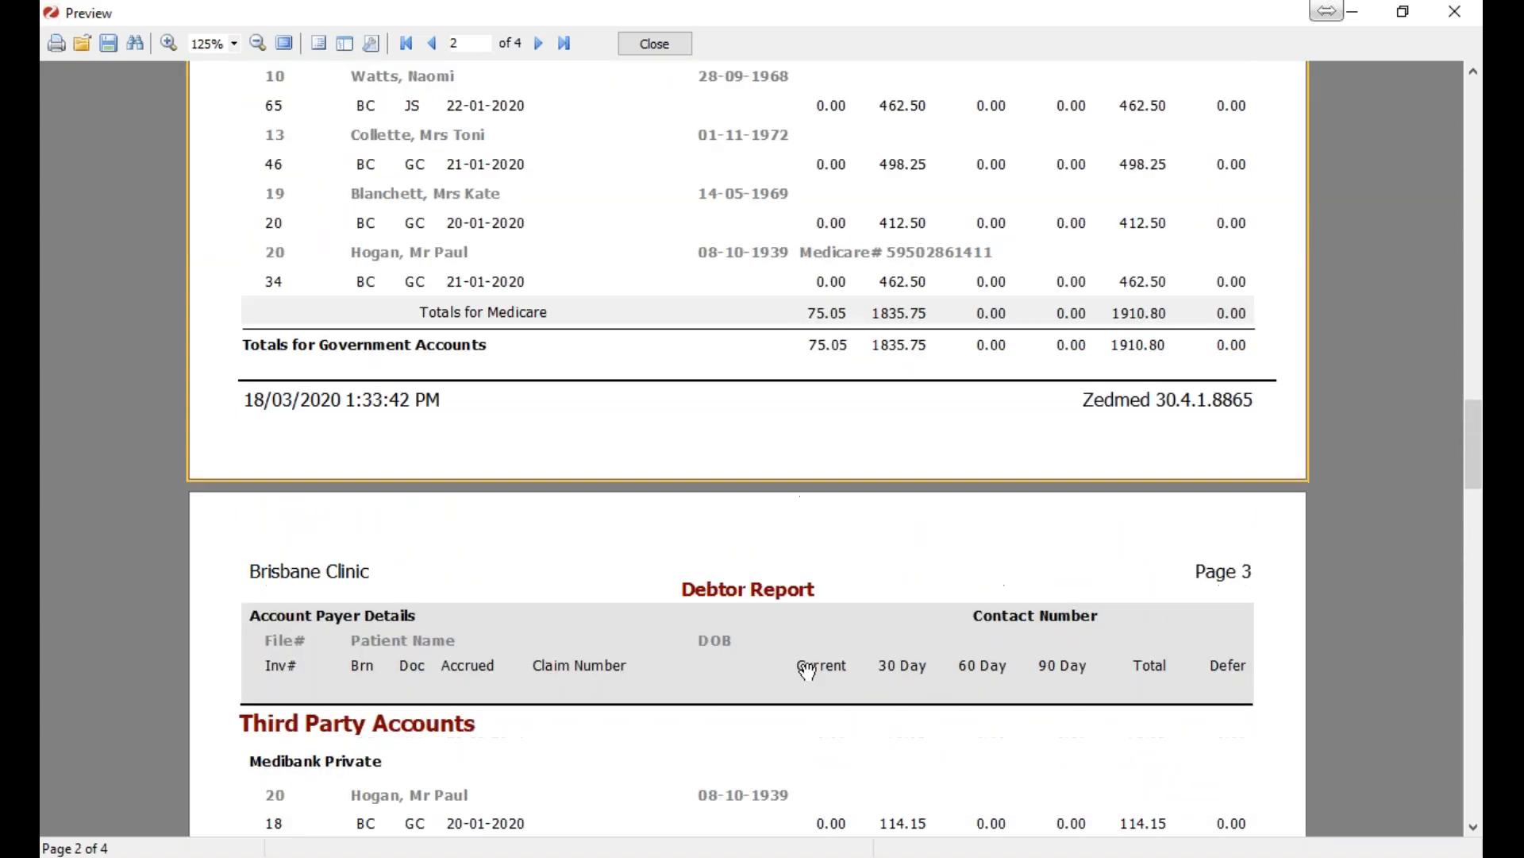
{"action": "left_click_drag", "start_coordinate": [821, 405], "coordinate": [906, 758]}
{"action": "left_click_drag", "start_coordinate": [905, 182], "coordinate": [987, 517]}
{"action": "left_click_drag", "start_coordinate": [950, 361], "coordinate": [951, 435]}
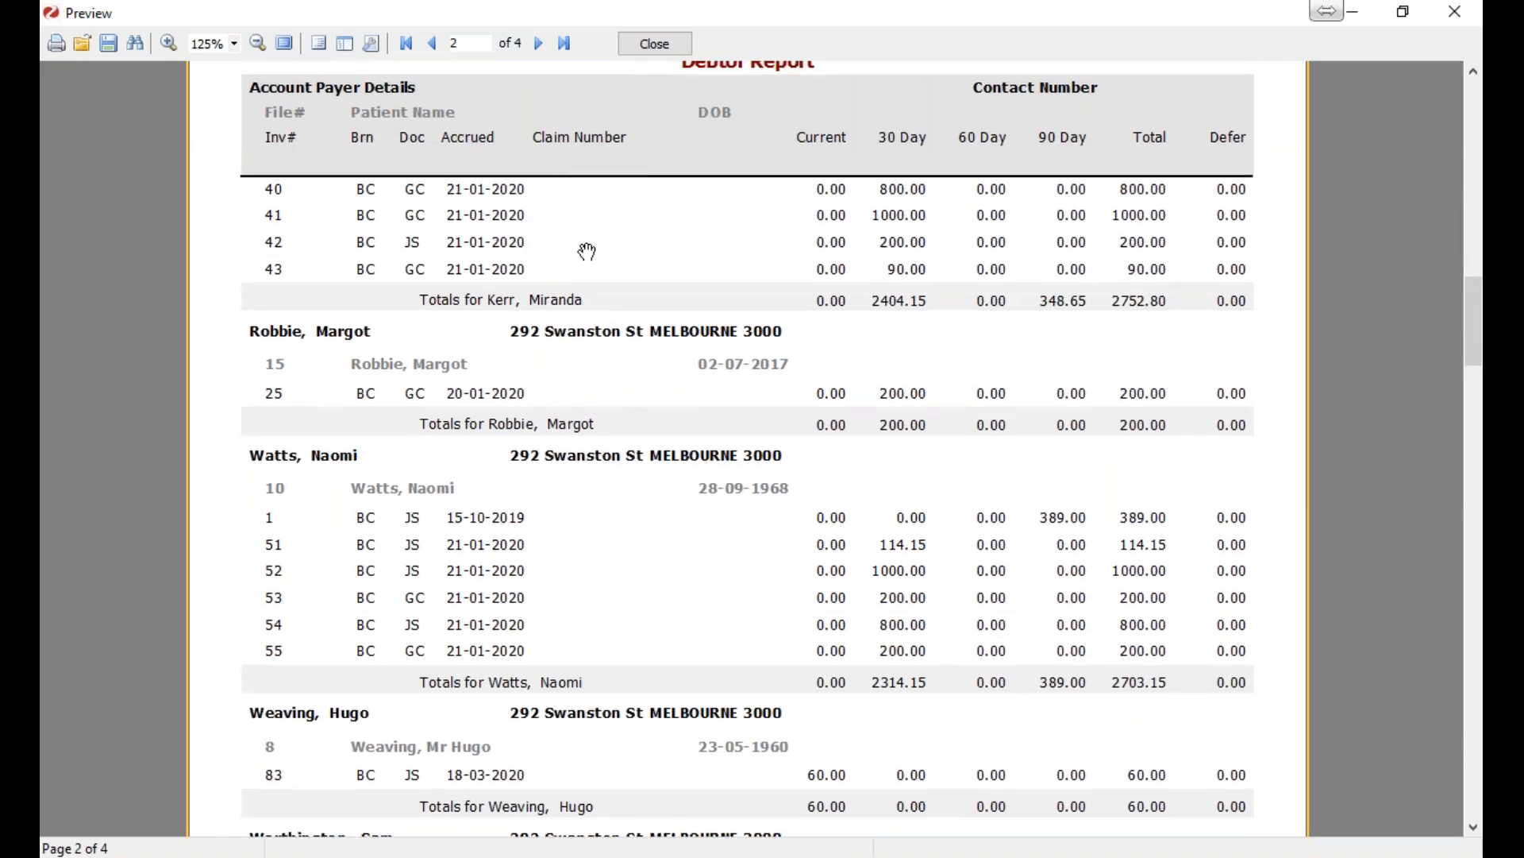
{"action": "left_click_drag", "start_coordinate": [588, 251], "coordinate": [928, 802]}
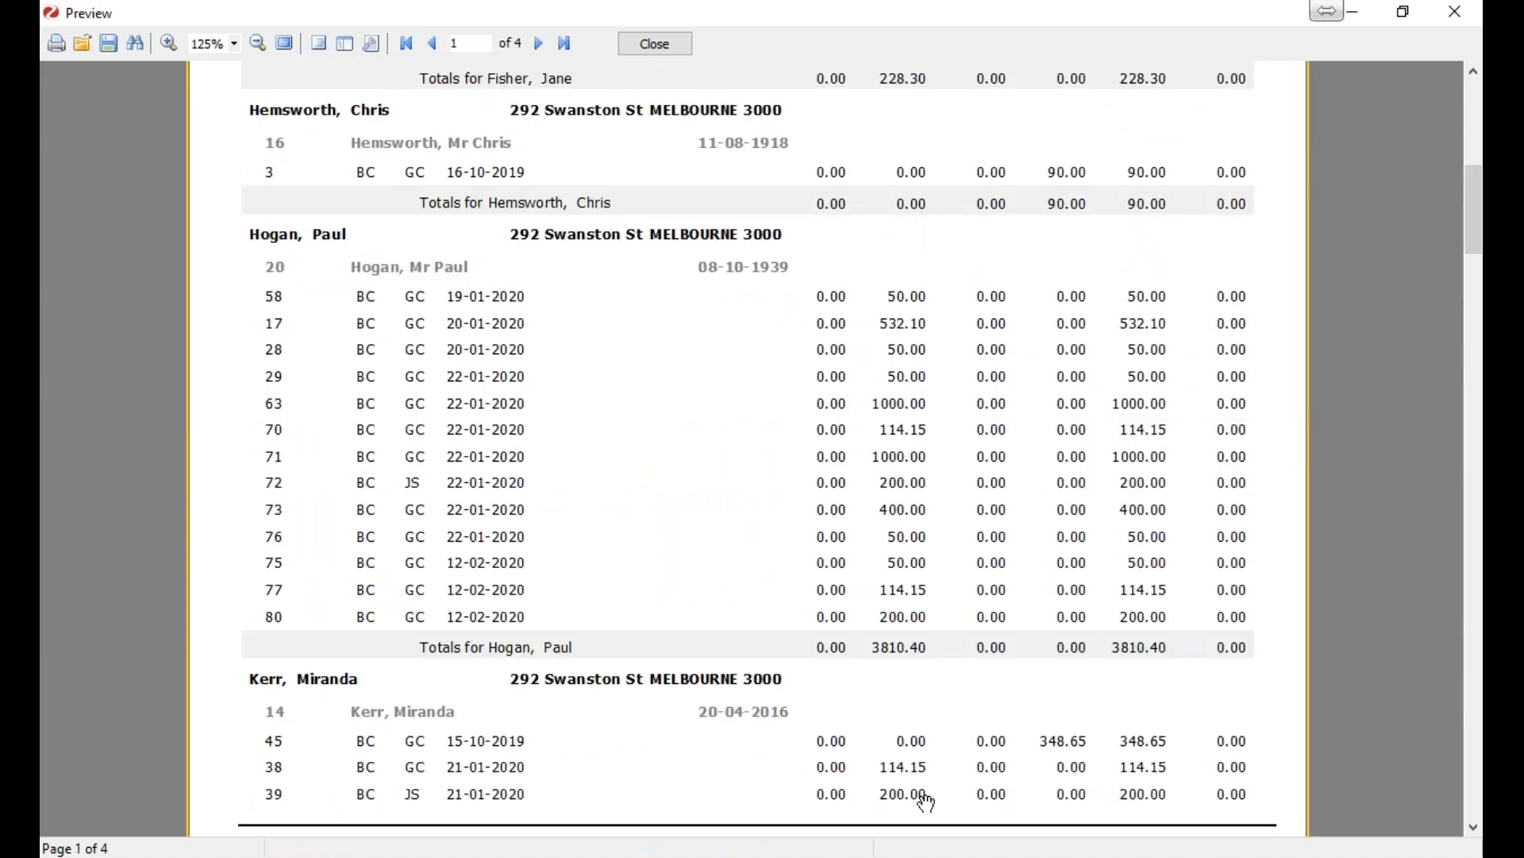
- Examine the invoice lines and ageing columns of the private accounts on the Debtor Report's first page, and close the preview
{"action": "scroll", "coordinate": [926, 802], "scroll_direction": "up", "scroll_amount": 16}
{"action": "scroll", "coordinate": [1017, 707], "scroll_direction": "down", "scroll_amount": 3}
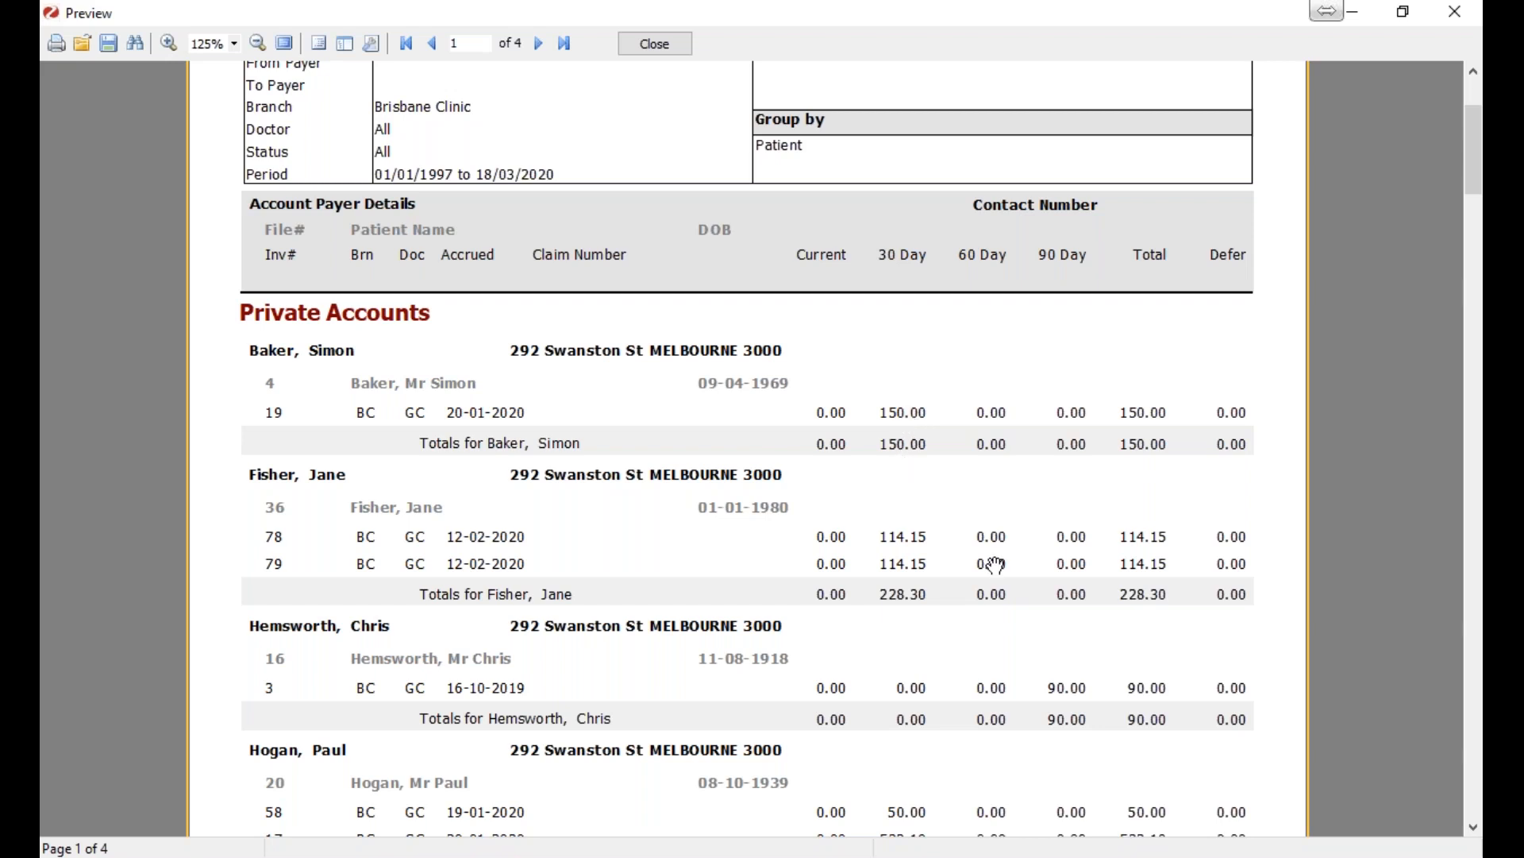
{"action": "scroll", "coordinate": [995, 565], "scroll_direction": "down", "scroll_amount": 1}
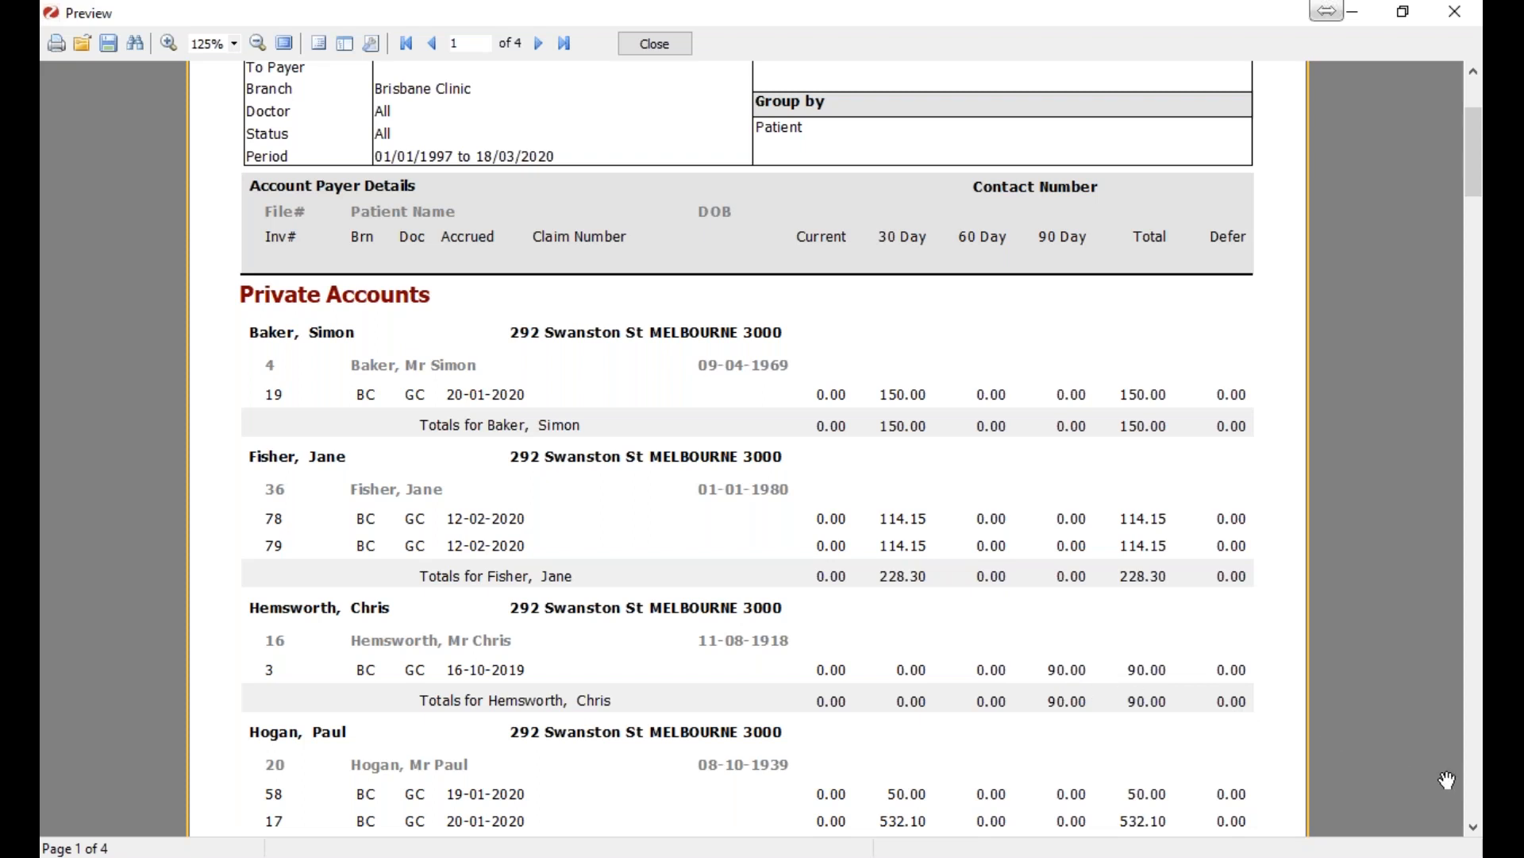
{"action": "left_click", "coordinate": [1473, 829]}
{"action": "left_click", "coordinate": [1472, 830]}
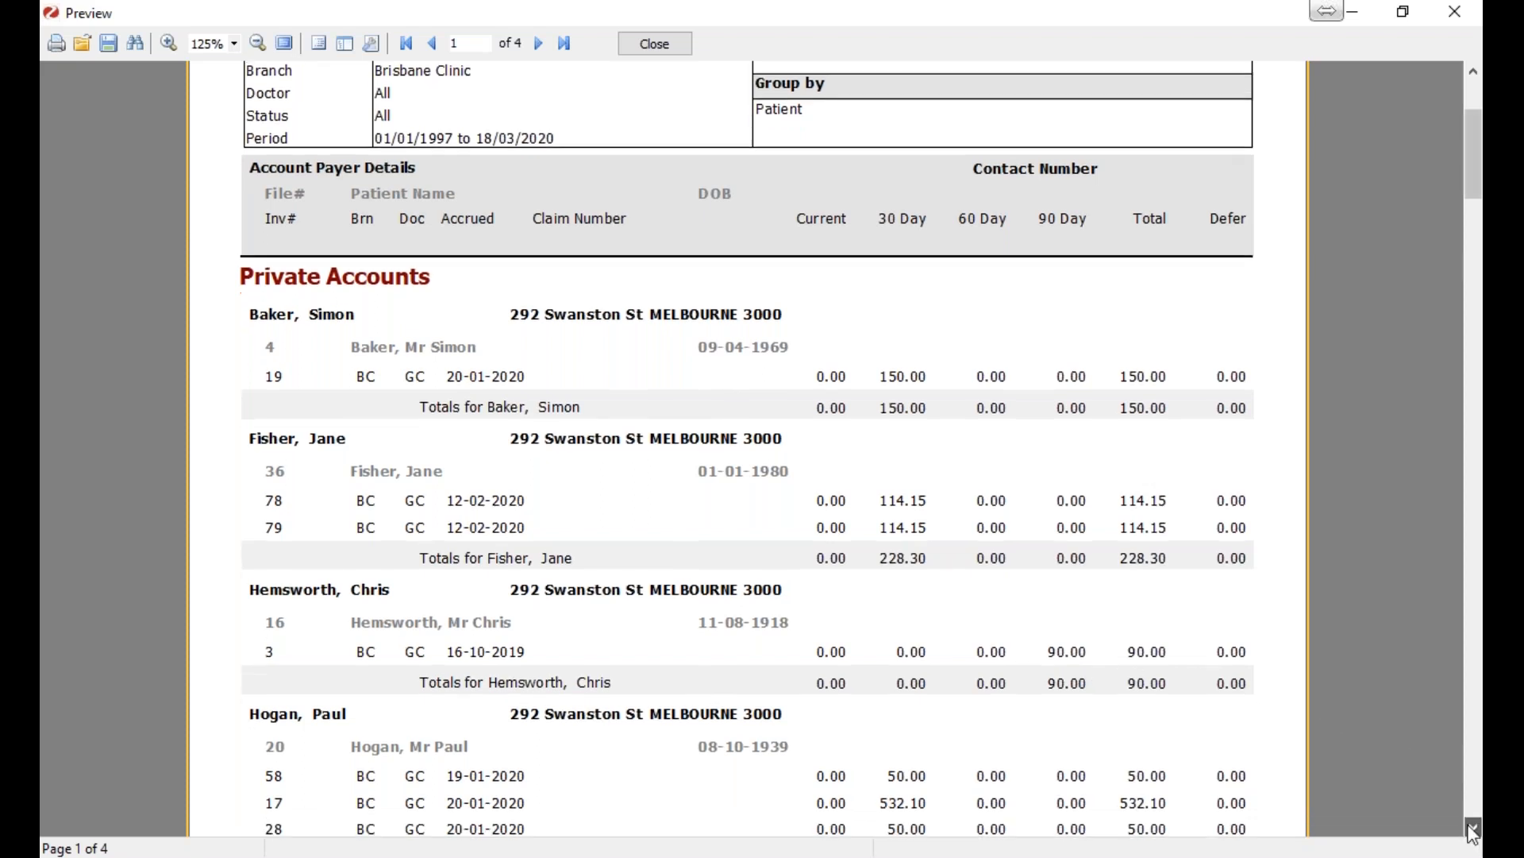
{"action": "scroll", "coordinate": [725, 429], "scroll_direction": "down", "scroll_amount": 2}
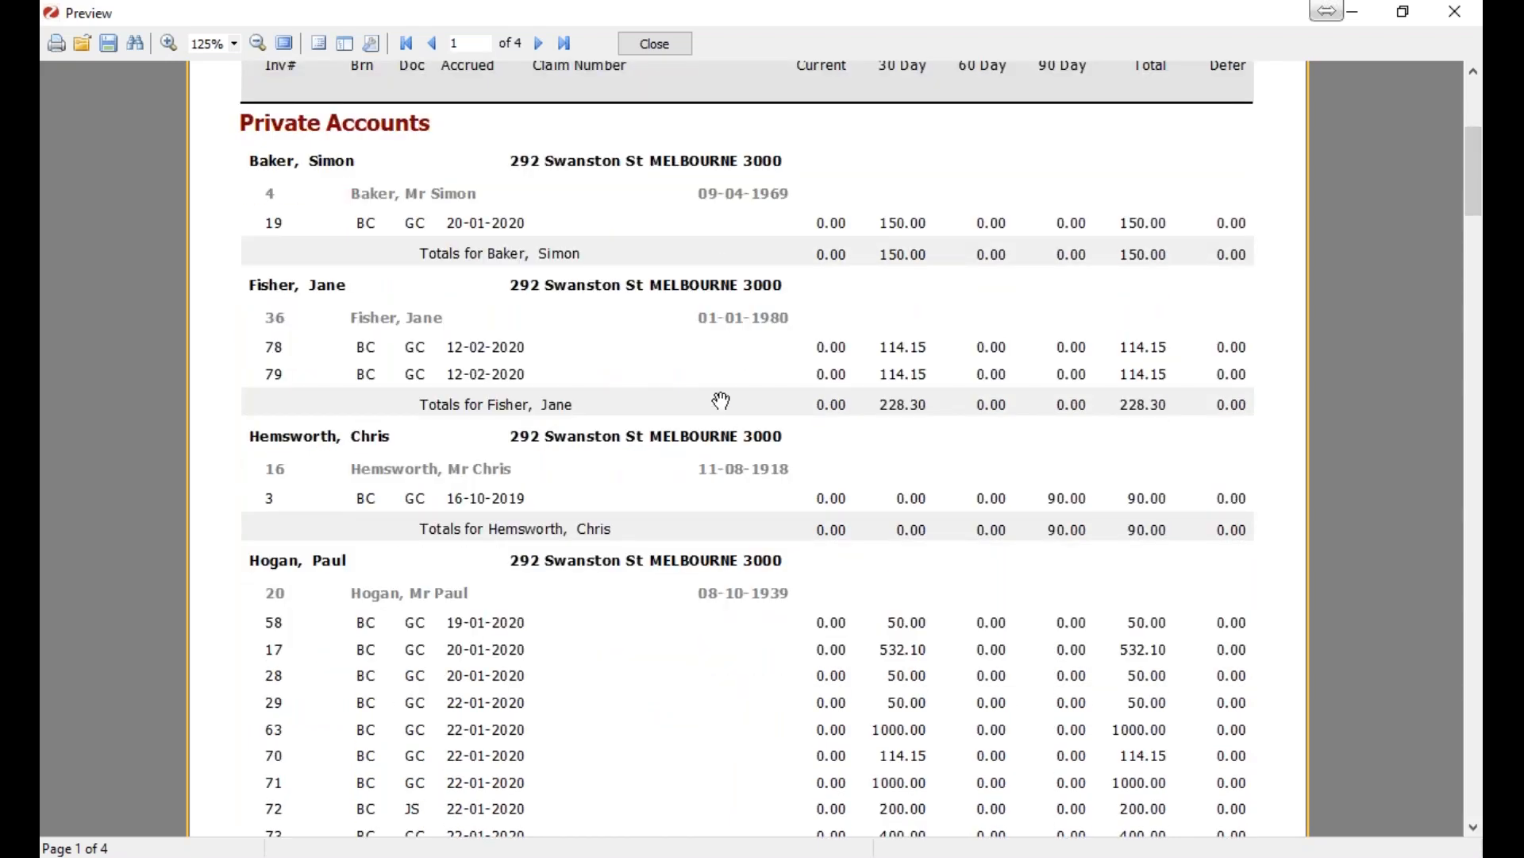
{"action": "scroll", "coordinate": [710, 347], "scroll_direction": "down", "scroll_amount": 1}
{"action": "scroll", "coordinate": [709, 347], "scroll_direction": "down", "scroll_amount": 5}
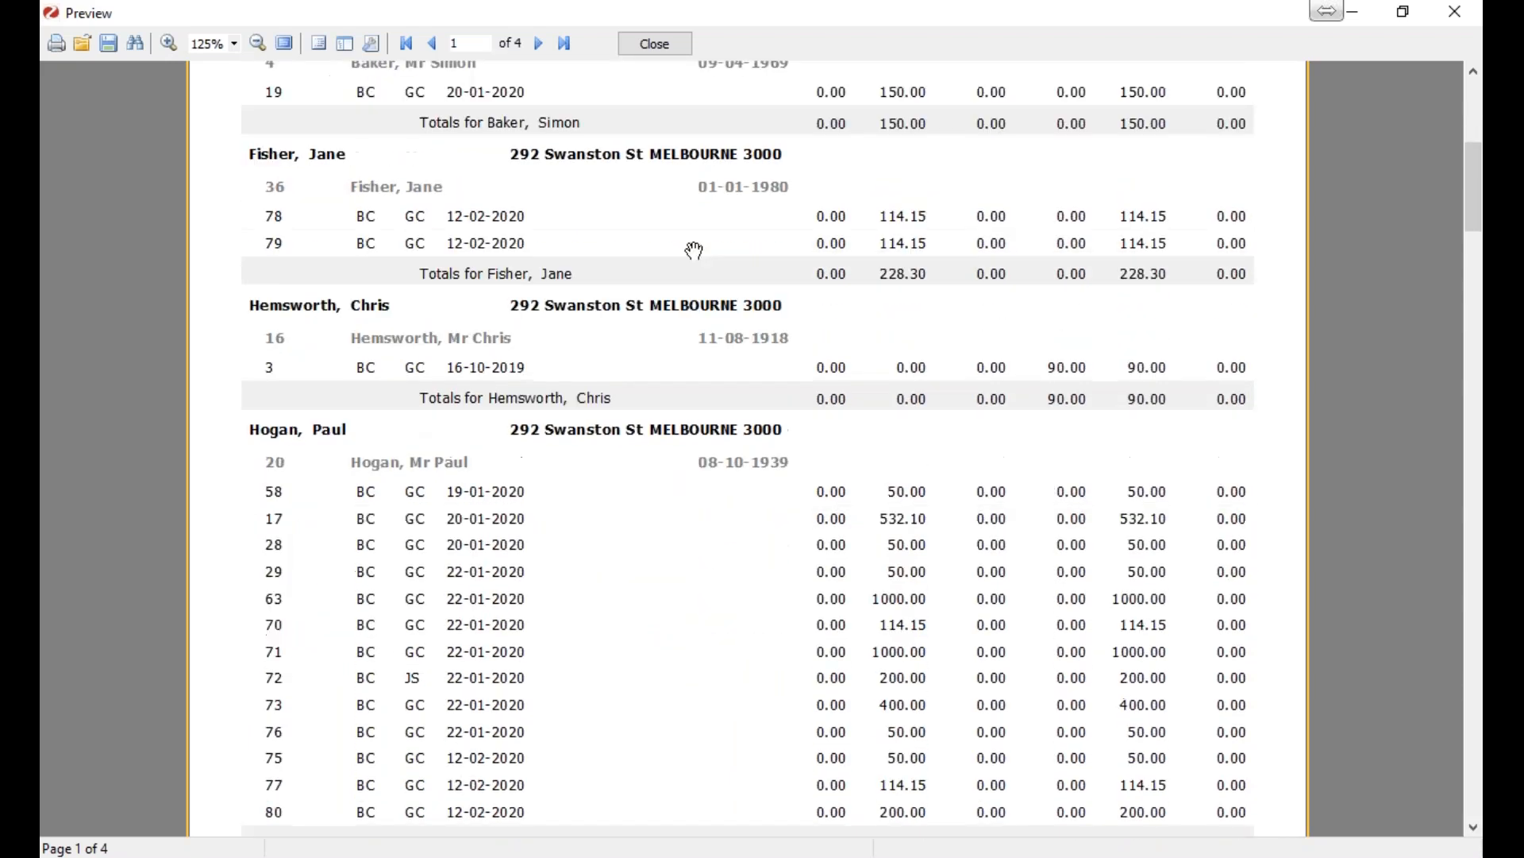
{"action": "scroll", "coordinate": [534, 362], "scroll_direction": "up", "scroll_amount": 9}
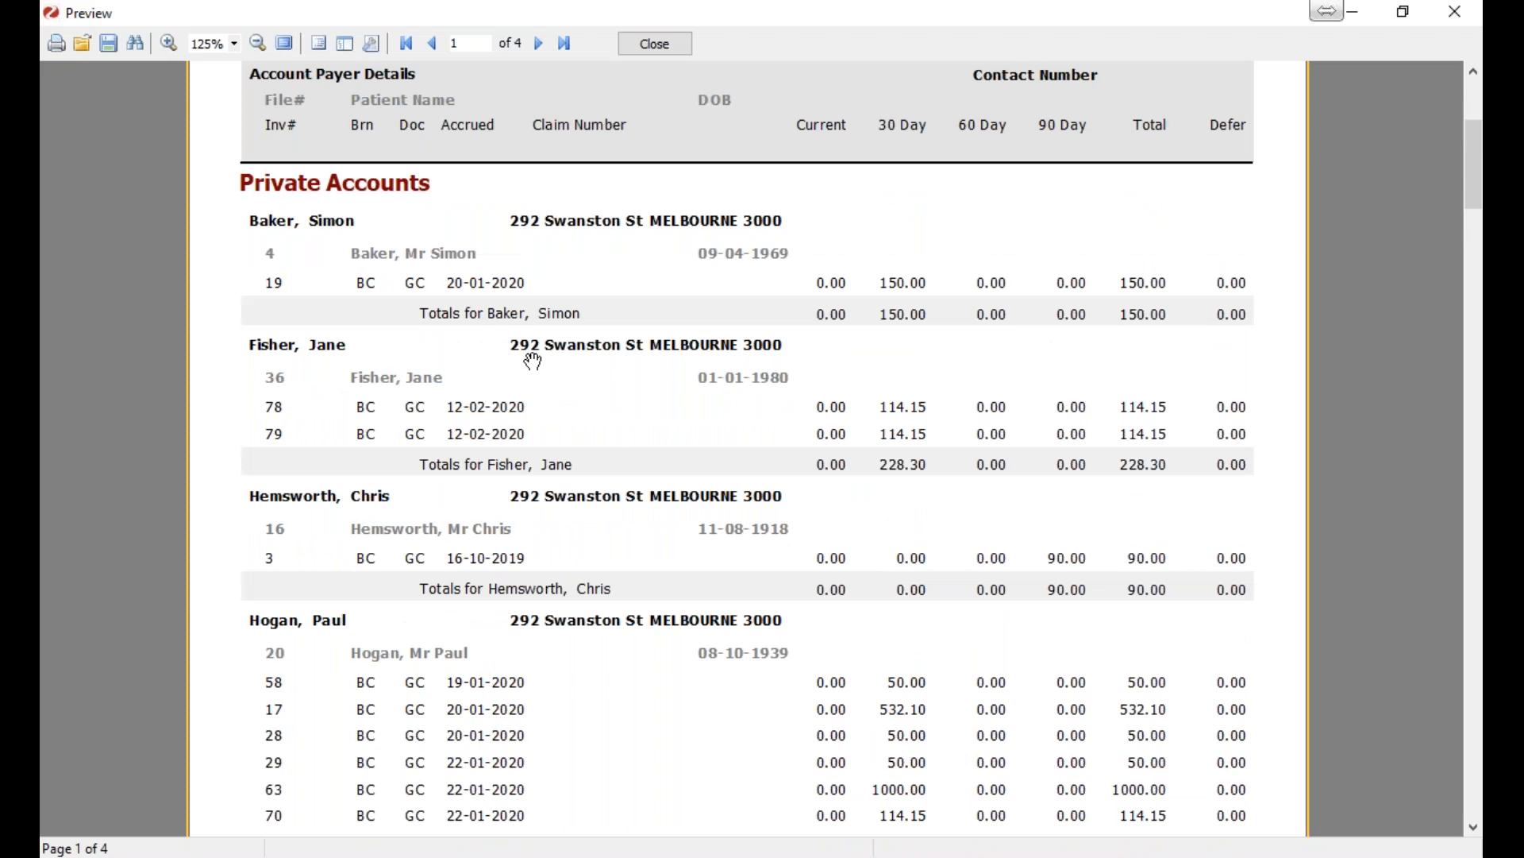
{"action": "scroll", "coordinate": [533, 361], "scroll_direction": "down", "scroll_amount": 1}
{"action": "scroll", "coordinate": [534, 347], "scroll_direction": "down", "scroll_amount": 2}
{"action": "scroll", "coordinate": [632, 323], "scroll_direction": "up", "scroll_amount": 6}
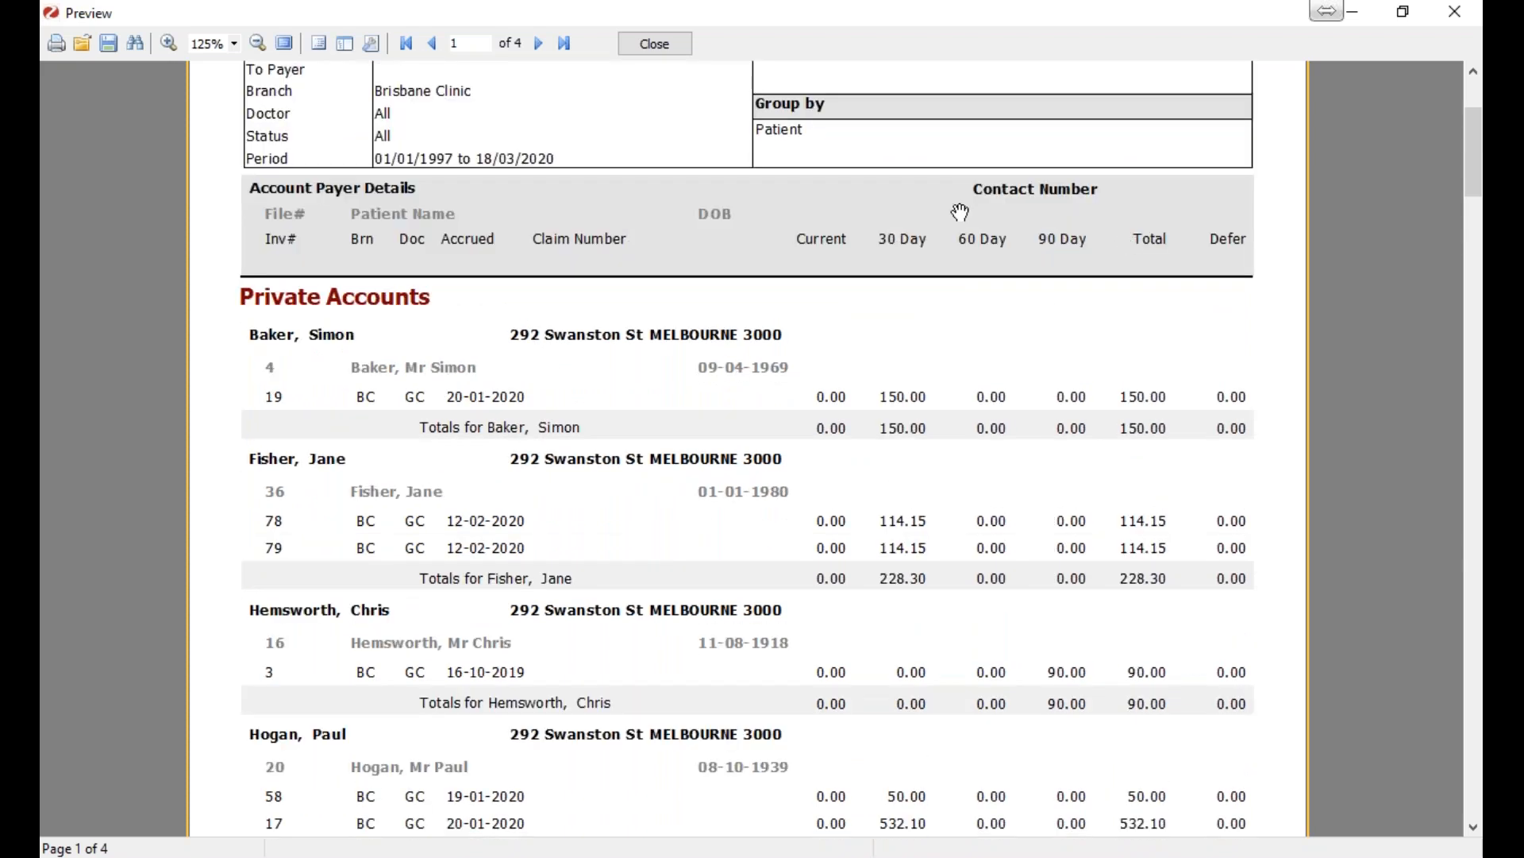
{"action": "left_click", "coordinate": [648, 43]}
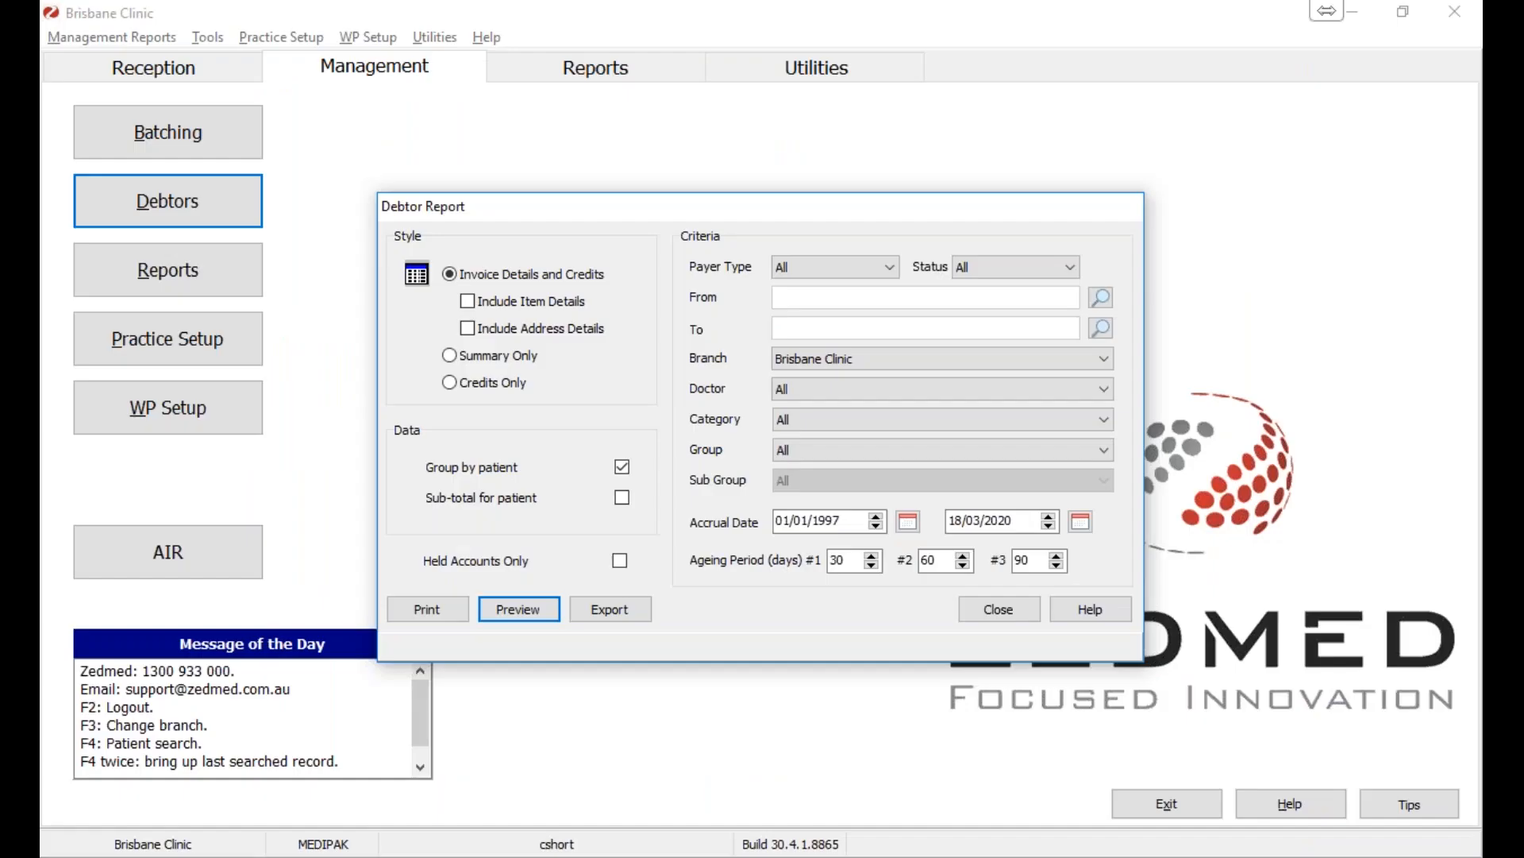
- Review the Doctor and Branch filter options of the Debtor Report, leaving them at All and Brisbane Clinic
{"action": "left_click", "coordinate": [909, 476]}
{"action": "left_click", "coordinate": [823, 387]}
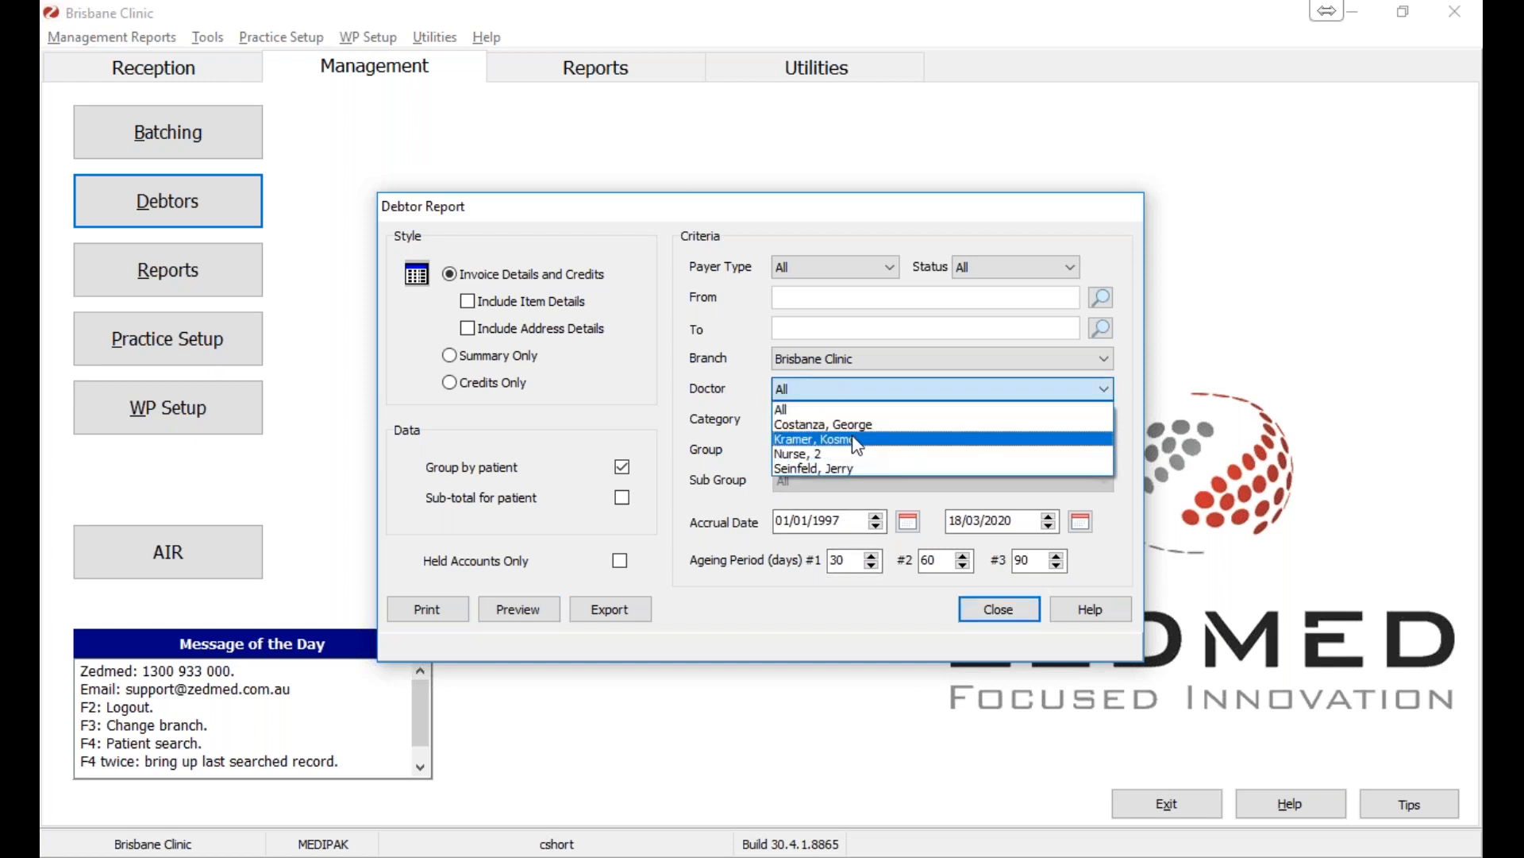
{"action": "left_click", "coordinate": [700, 421]}
{"action": "left_click", "coordinate": [856, 359]}
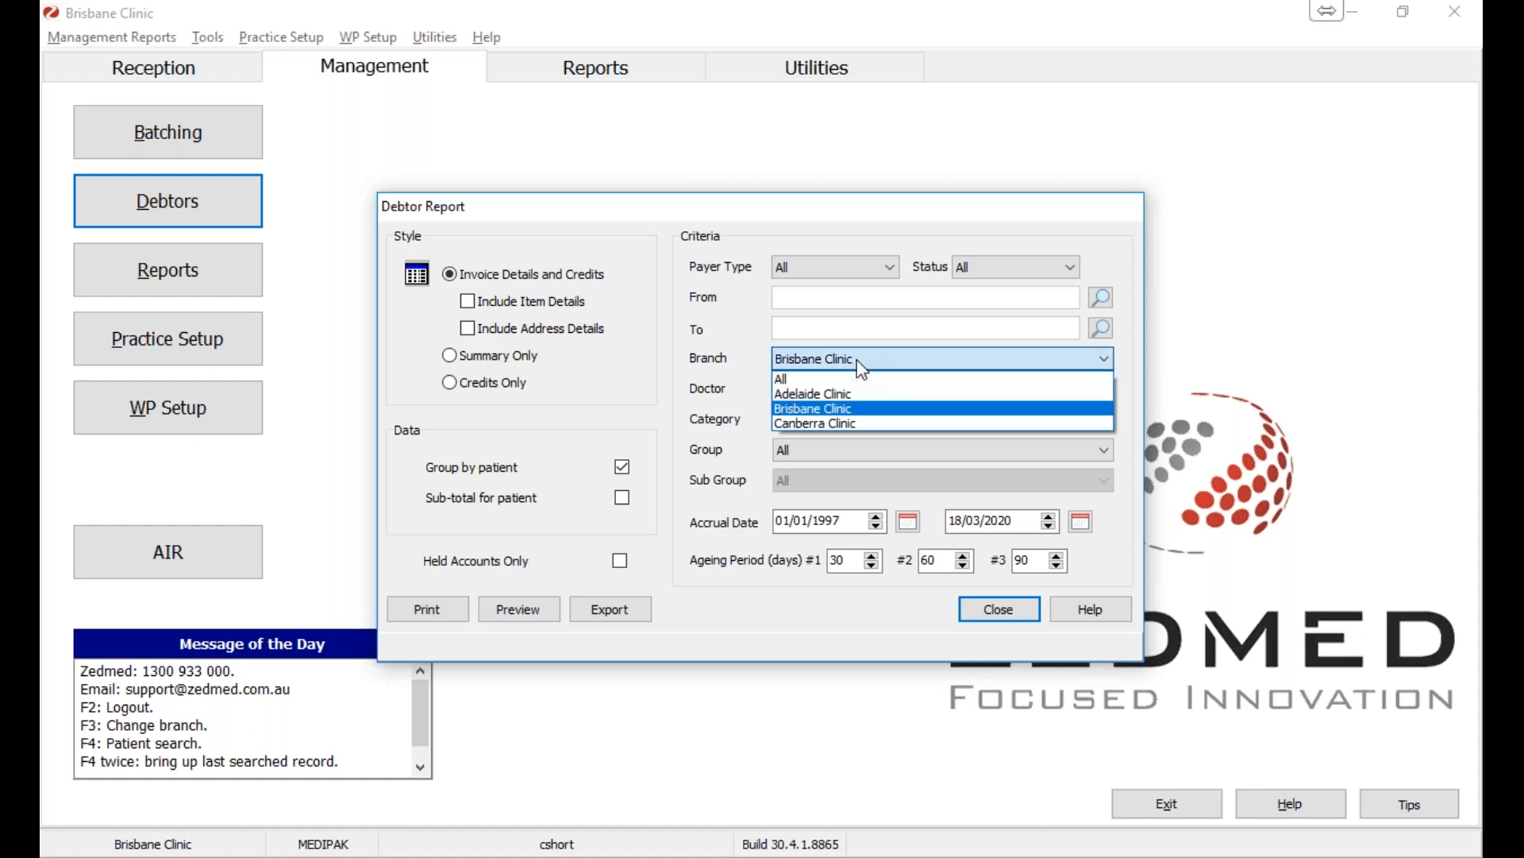
{"action": "left_click", "coordinate": [856, 359]}
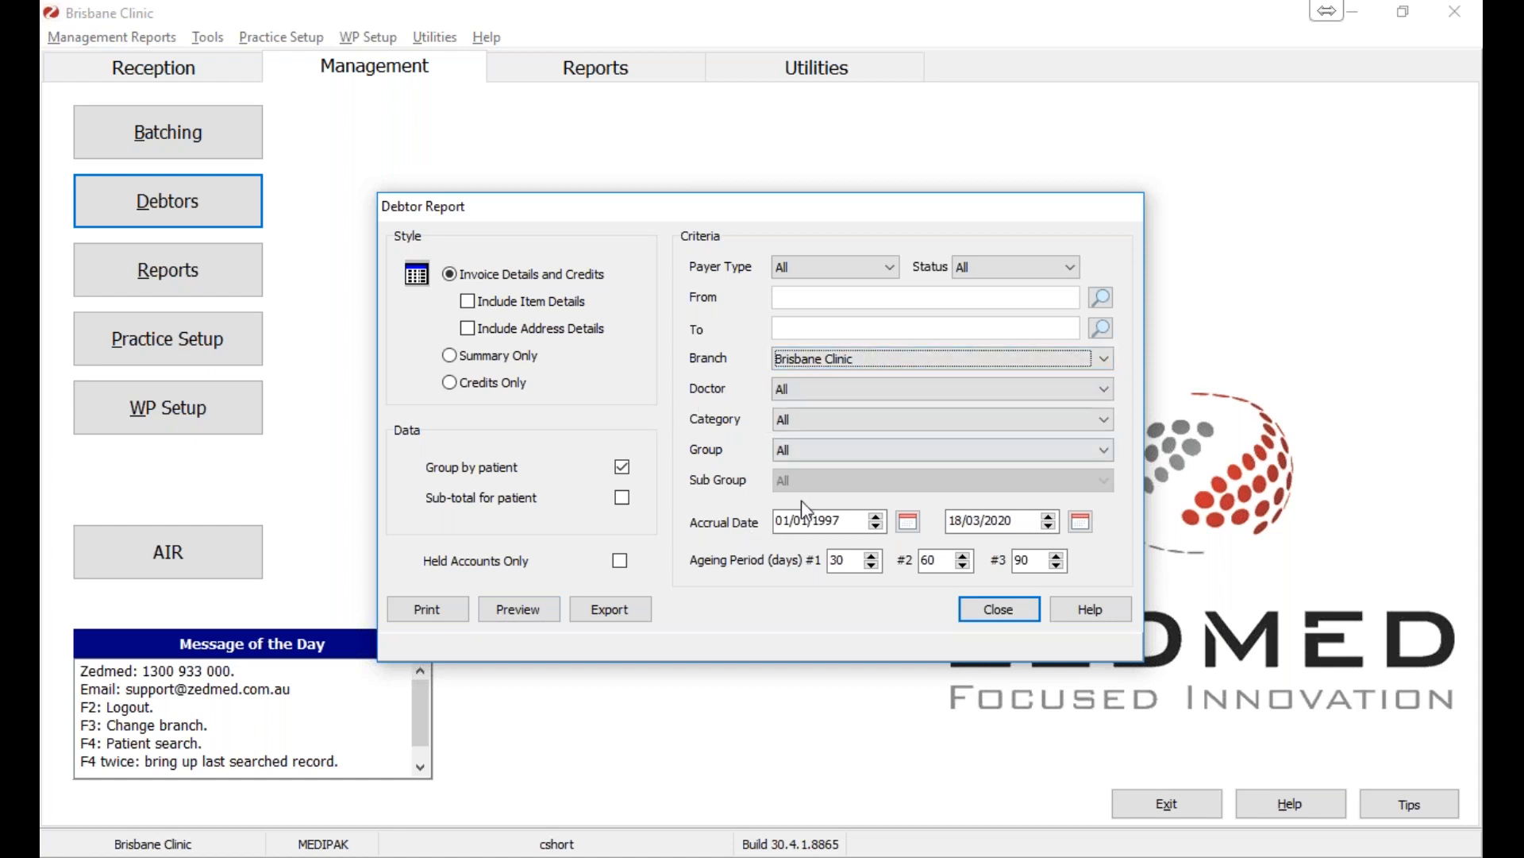
- Preview the Debtor Report's Unallocated Credits report for Brisbane Clinic, enlarge it to 125% to examine the payer credits, and close it
{"action": "left_click", "coordinate": [552, 614]}
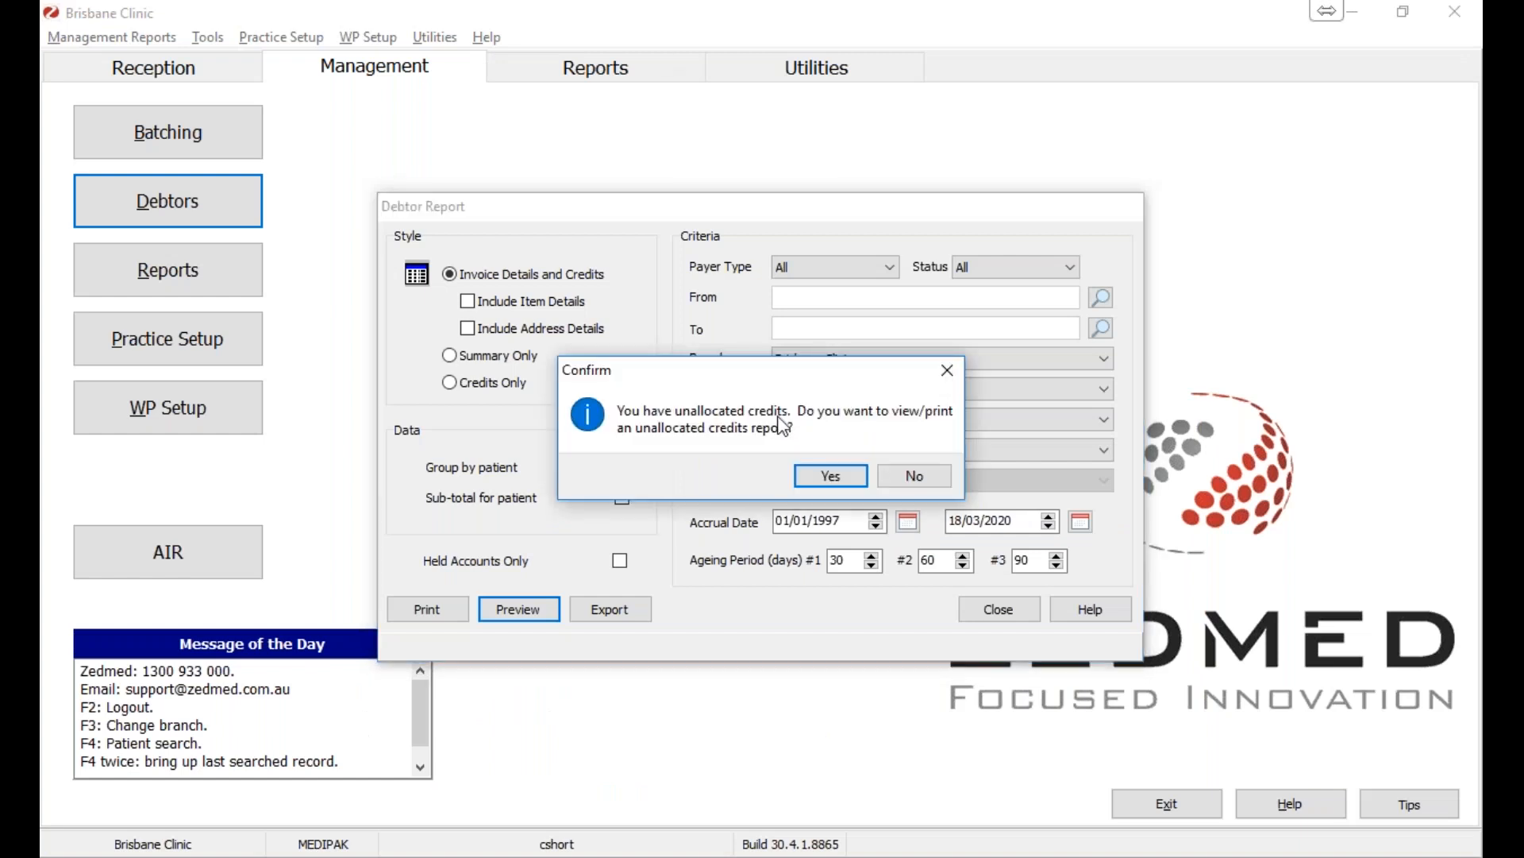
{"action": "left_click_drag", "start_coordinate": [818, 372], "coordinate": [957, 234]}
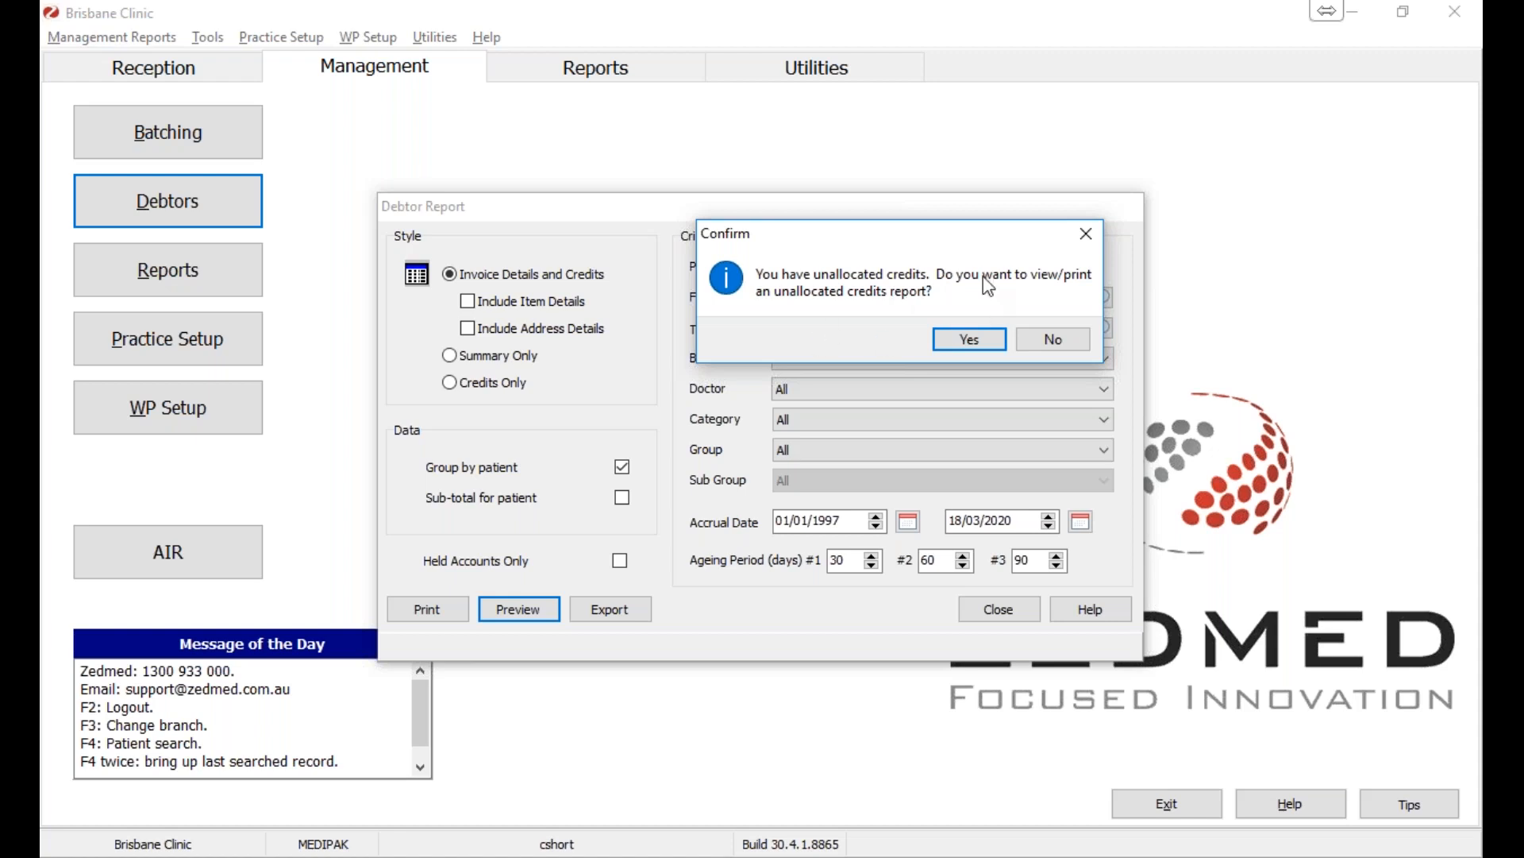
{"action": "left_click", "coordinate": [959, 340]}
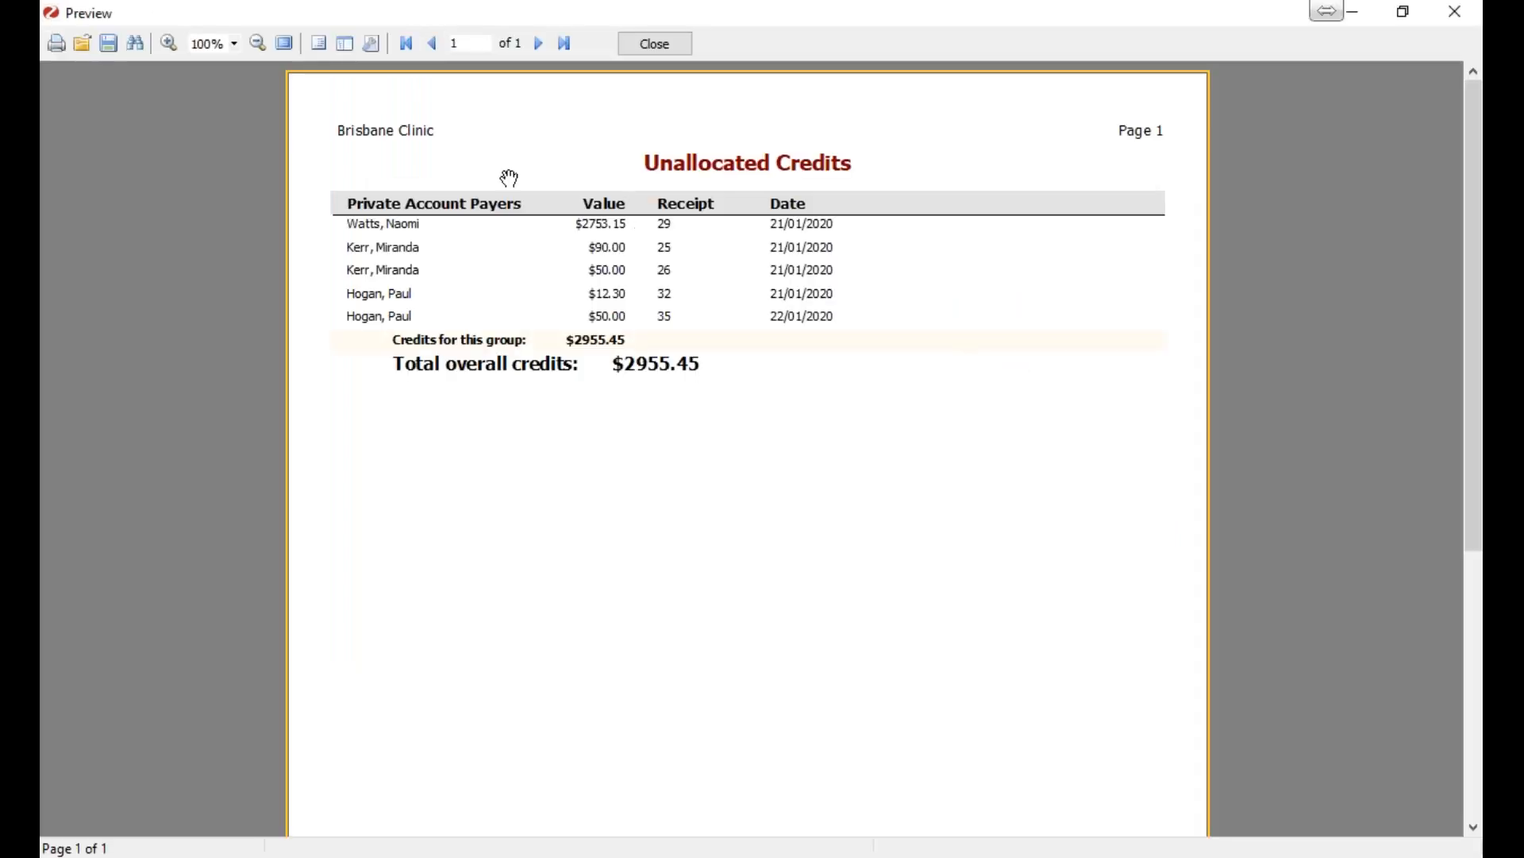
{"action": "left_click", "coordinate": [174, 45]}
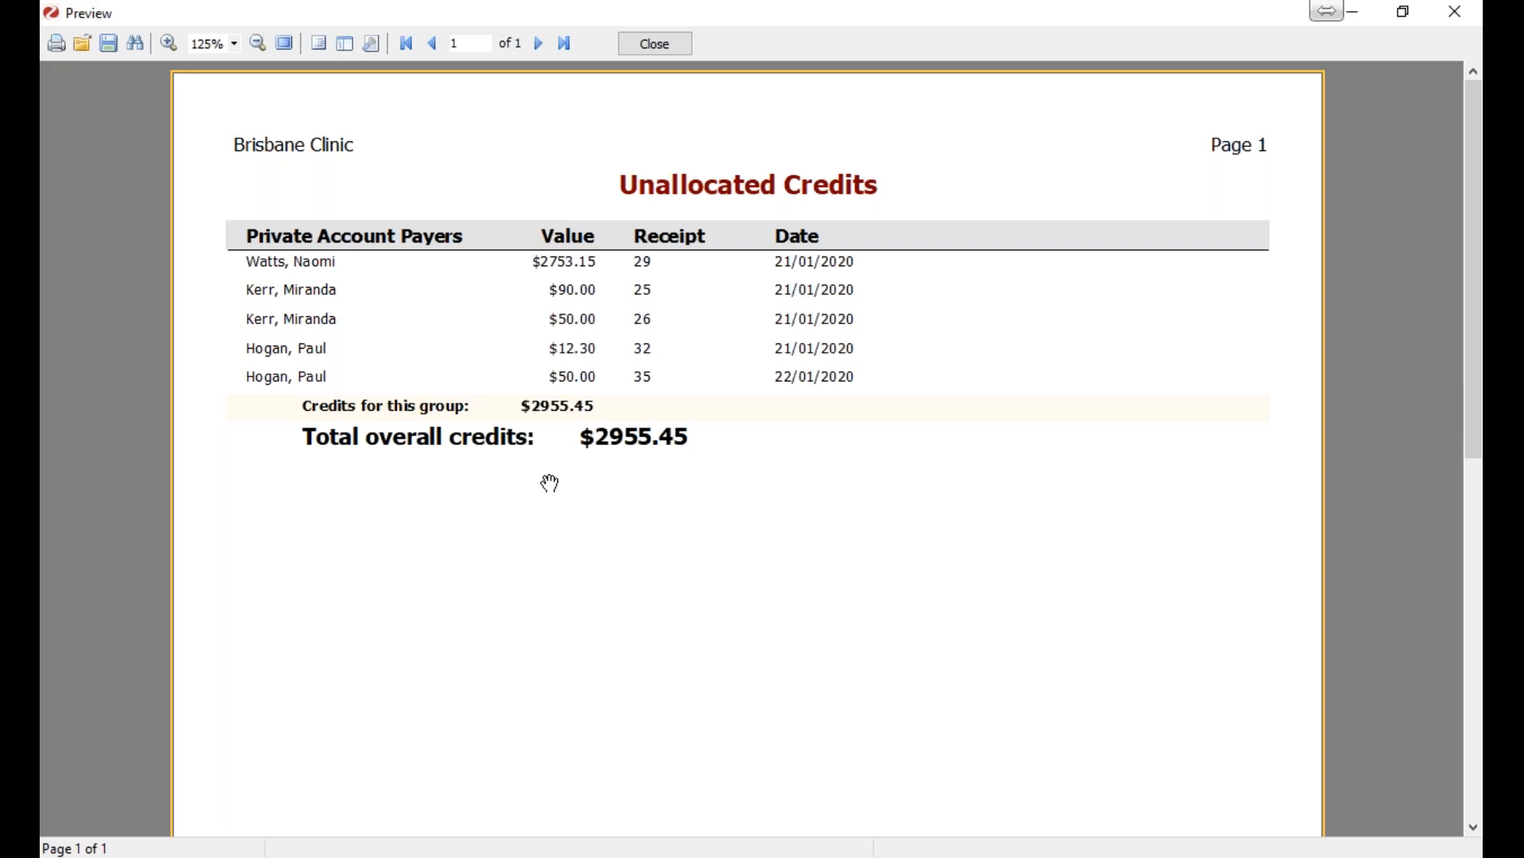
{"action": "left_click", "coordinate": [653, 50]}
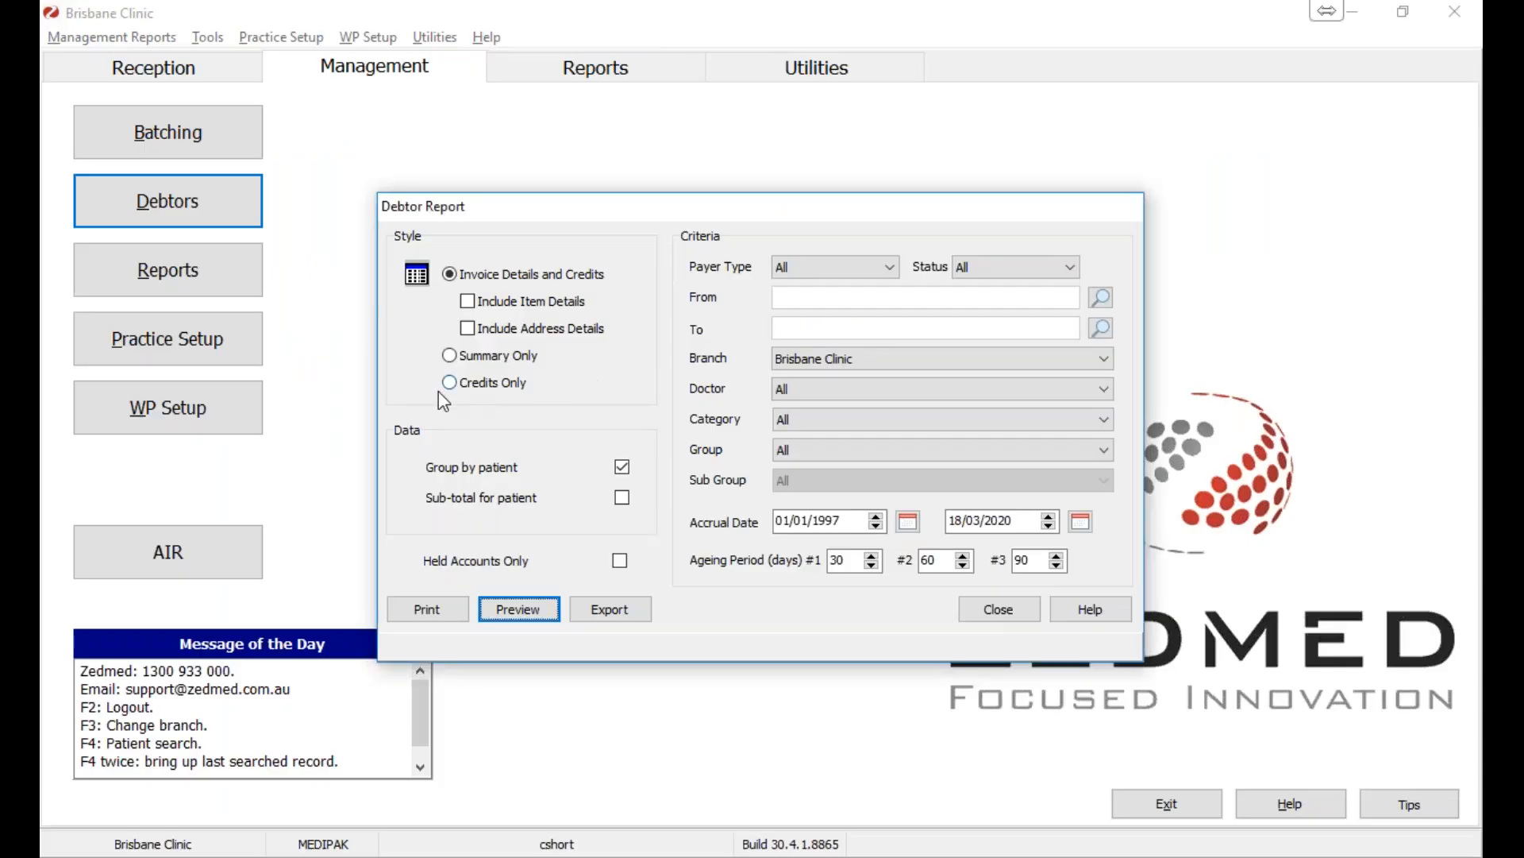
- Set the Debtor Report style to Credits Only and close the report window
{"action": "left_click", "coordinate": [470, 385]}
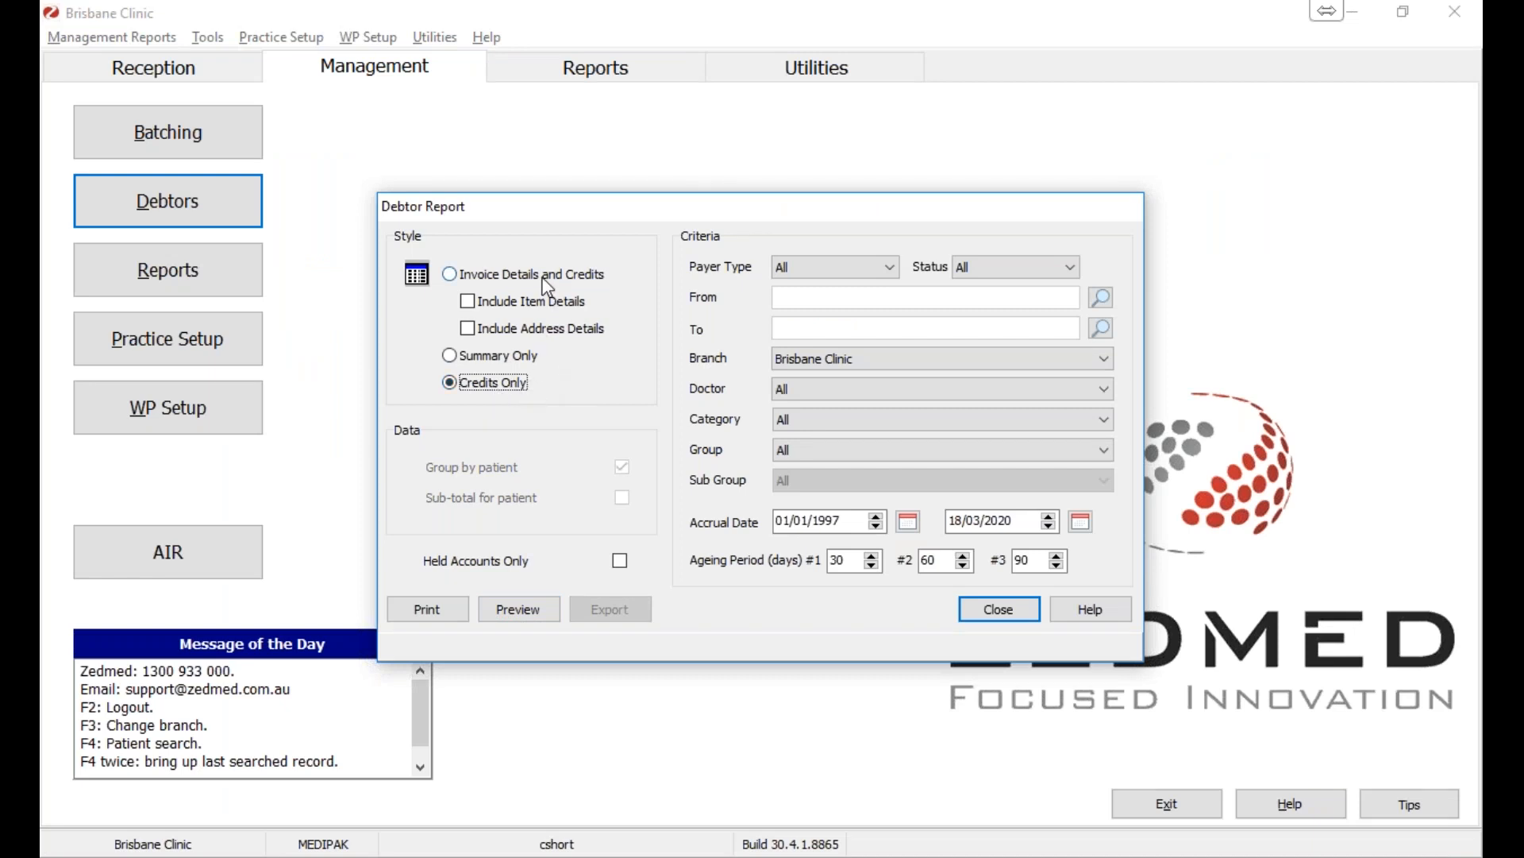
{"action": "left_click", "coordinate": [1020, 621]}
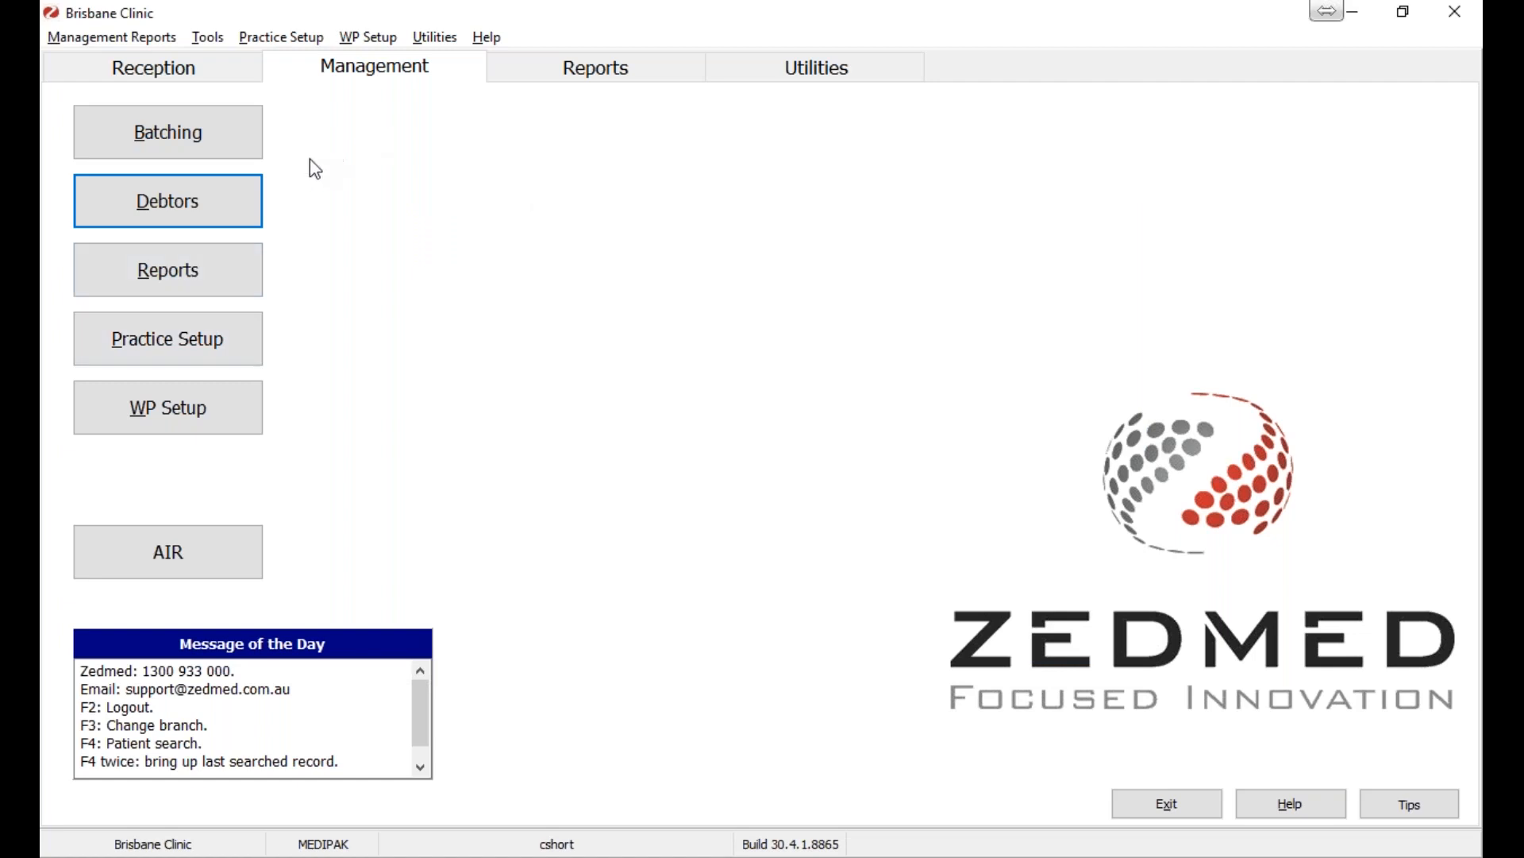
- Open Account Reminders from the debtor functions
{"action": "left_click", "coordinate": [216, 208]}
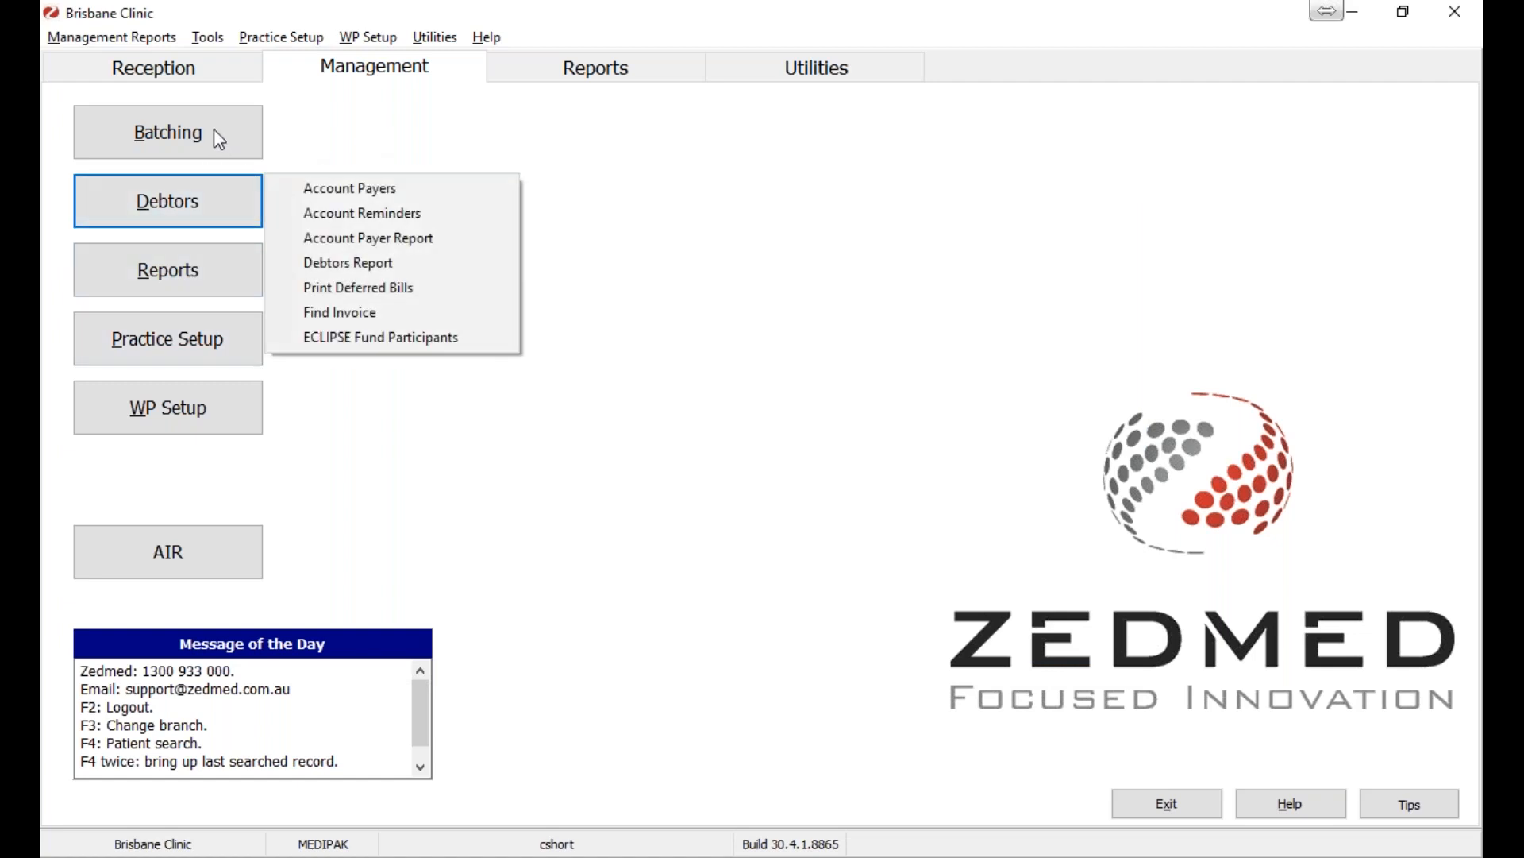
{"action": "left_click", "coordinate": [192, 137]}
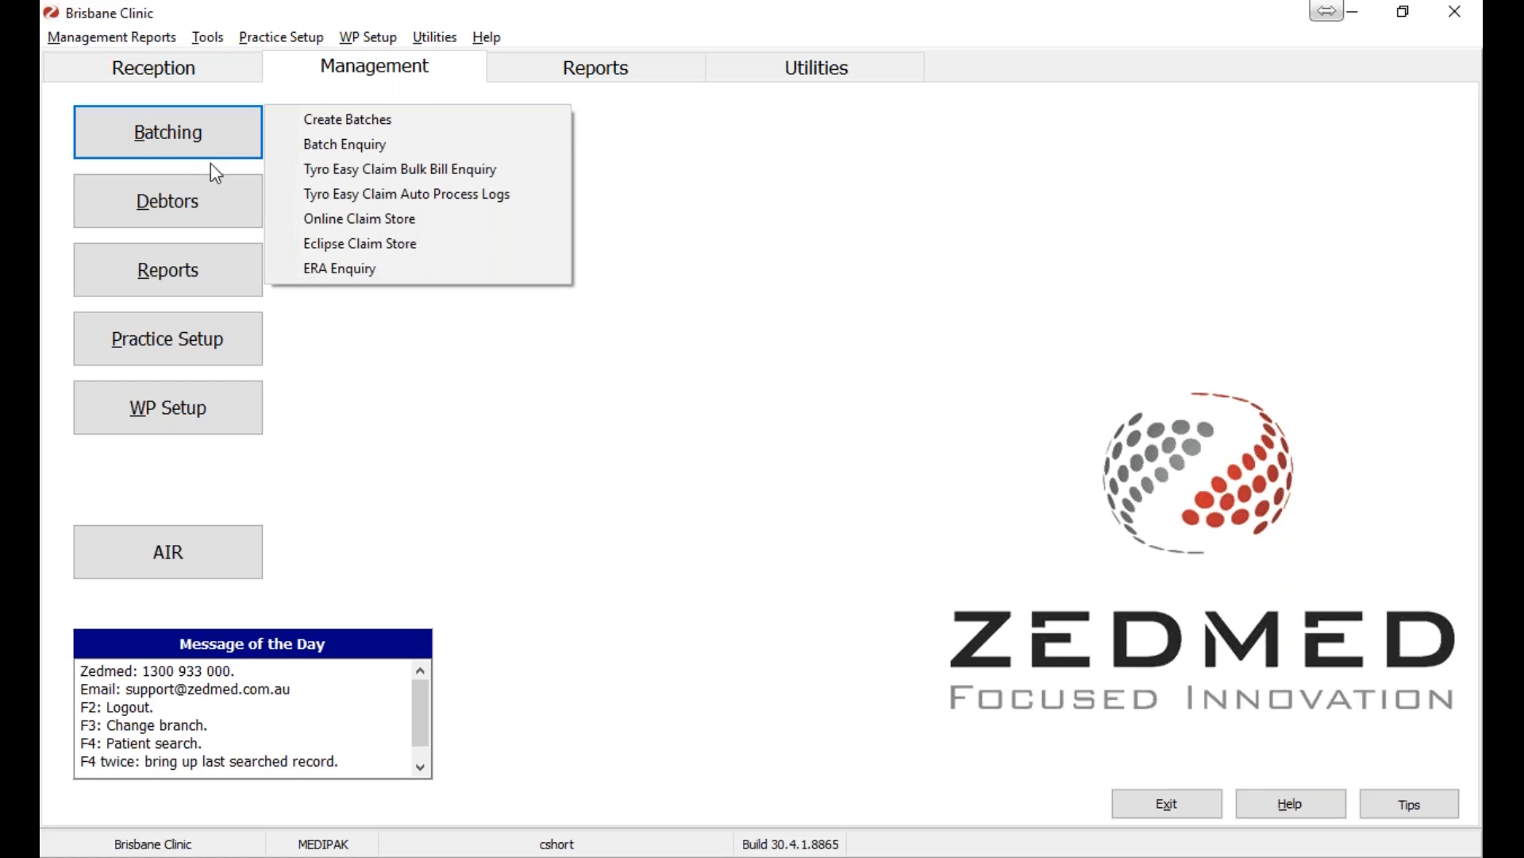
{"action": "left_click", "coordinate": [168, 206]}
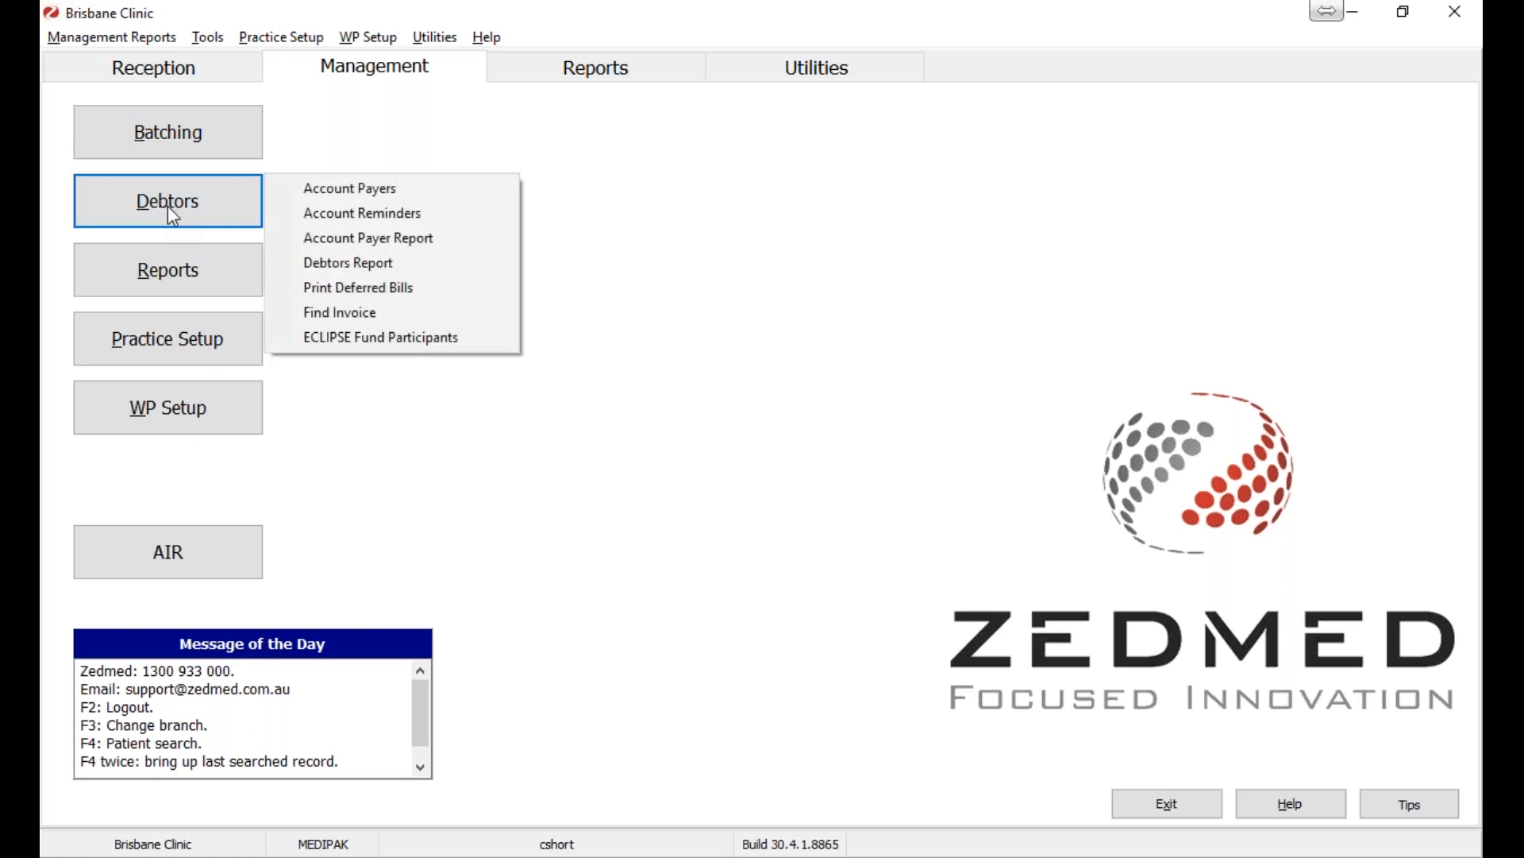
{"action": "left_click", "coordinate": [378, 222]}
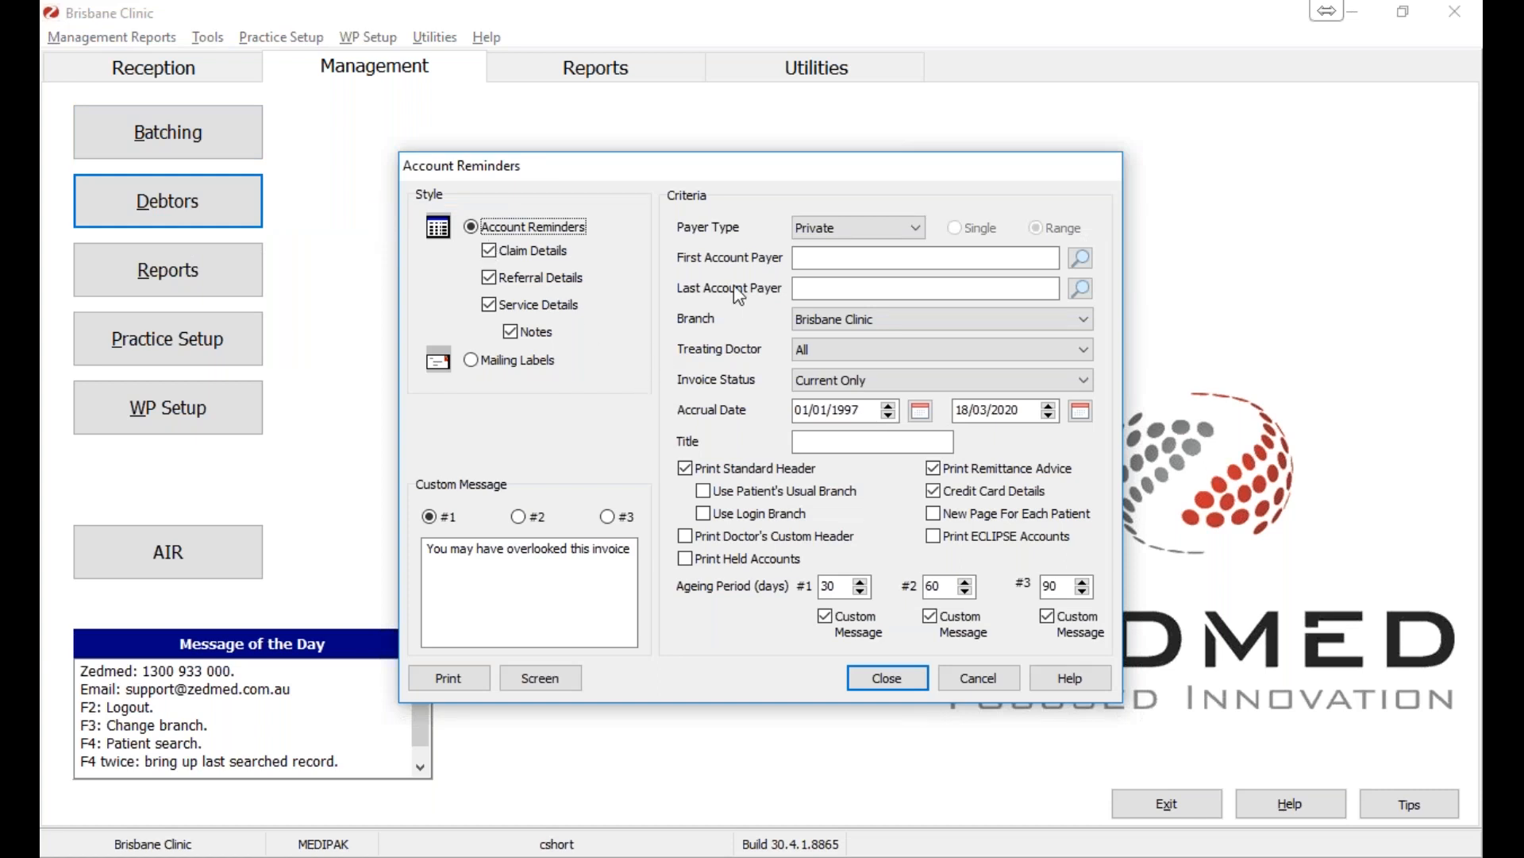
- Check the Payer Type options for the account reminders, leaving Private selected and the treating doctor at All
{"action": "left_click", "coordinate": [844, 227]}
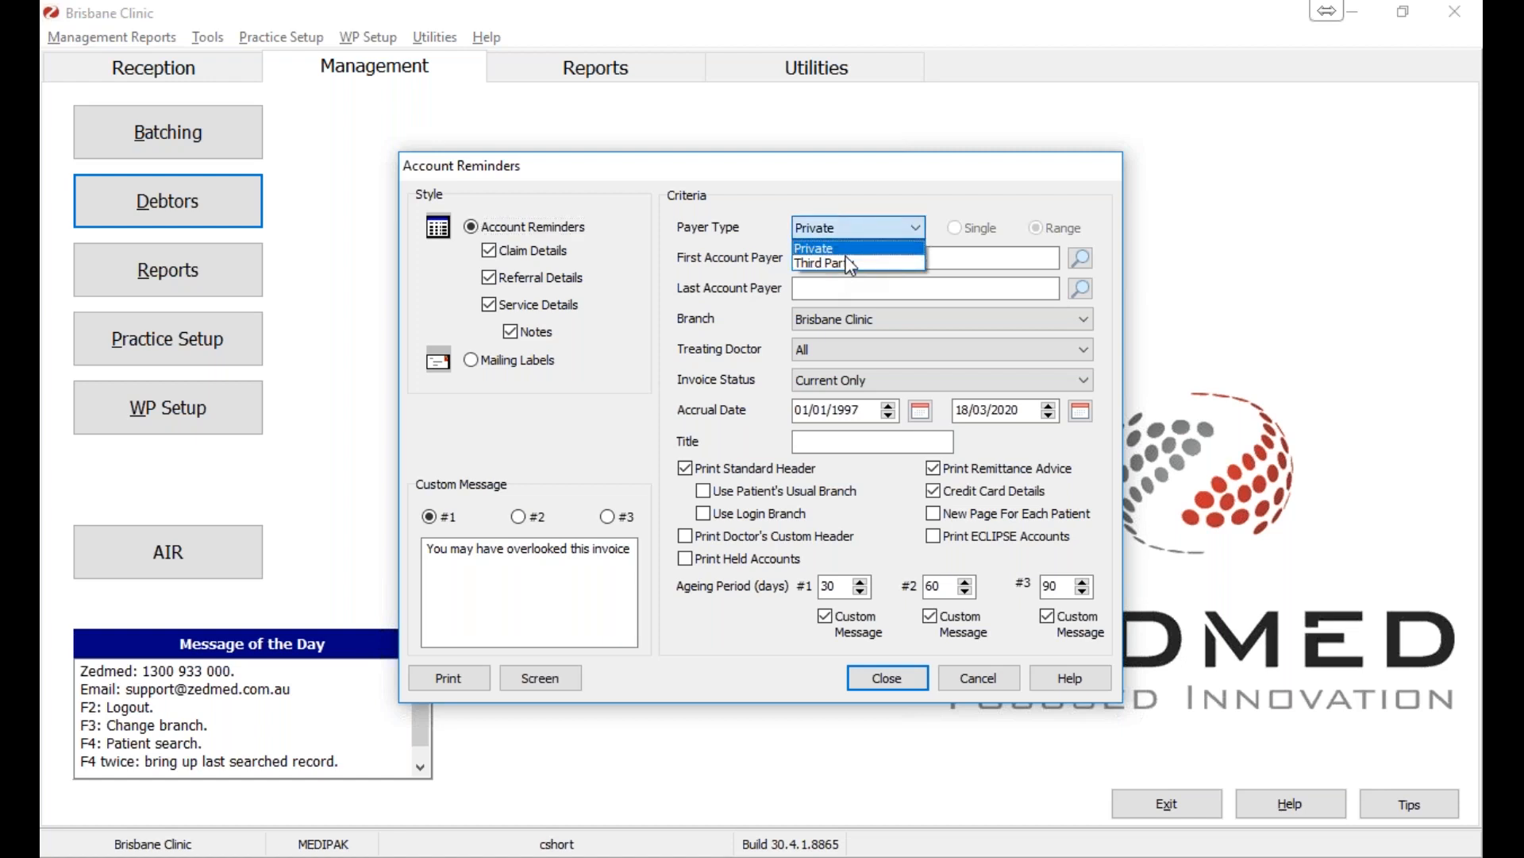
{"action": "left_click", "coordinate": [880, 204]}
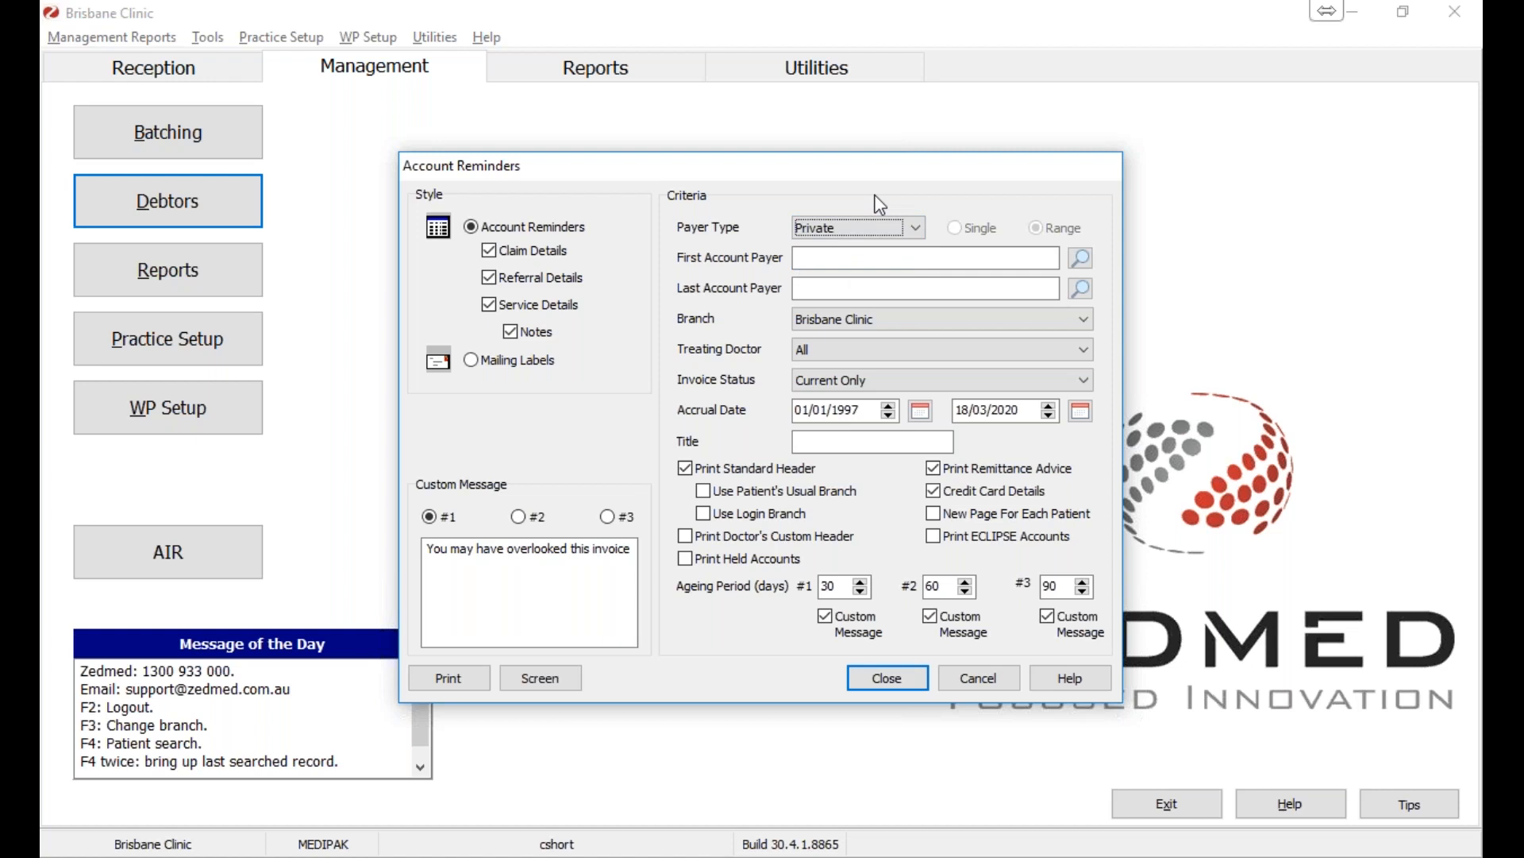
{"action": "left_click", "coordinate": [903, 229]}
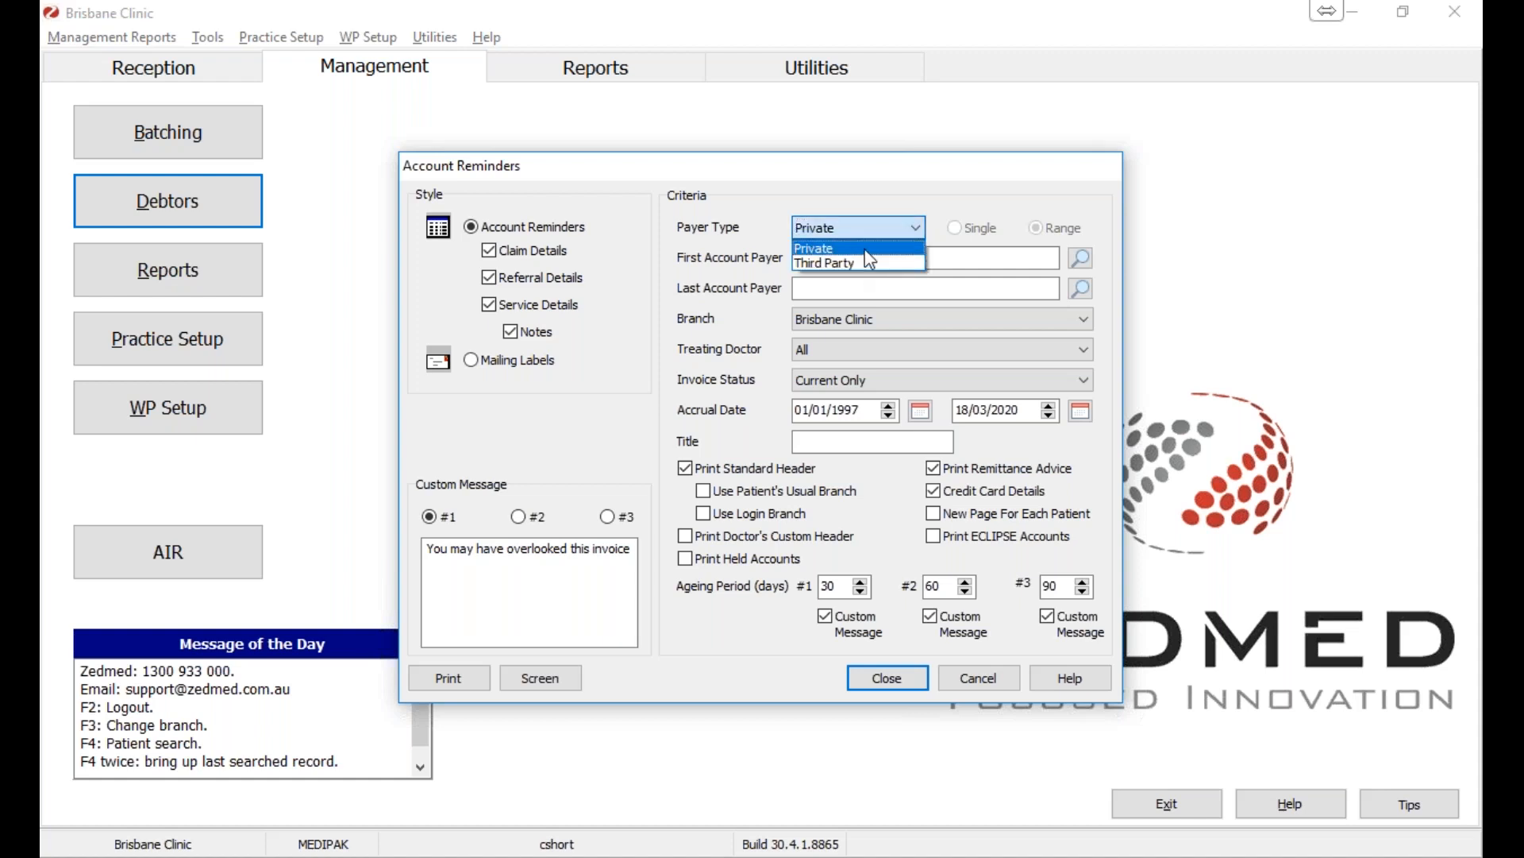
{"action": "left_click", "coordinate": [913, 184]}
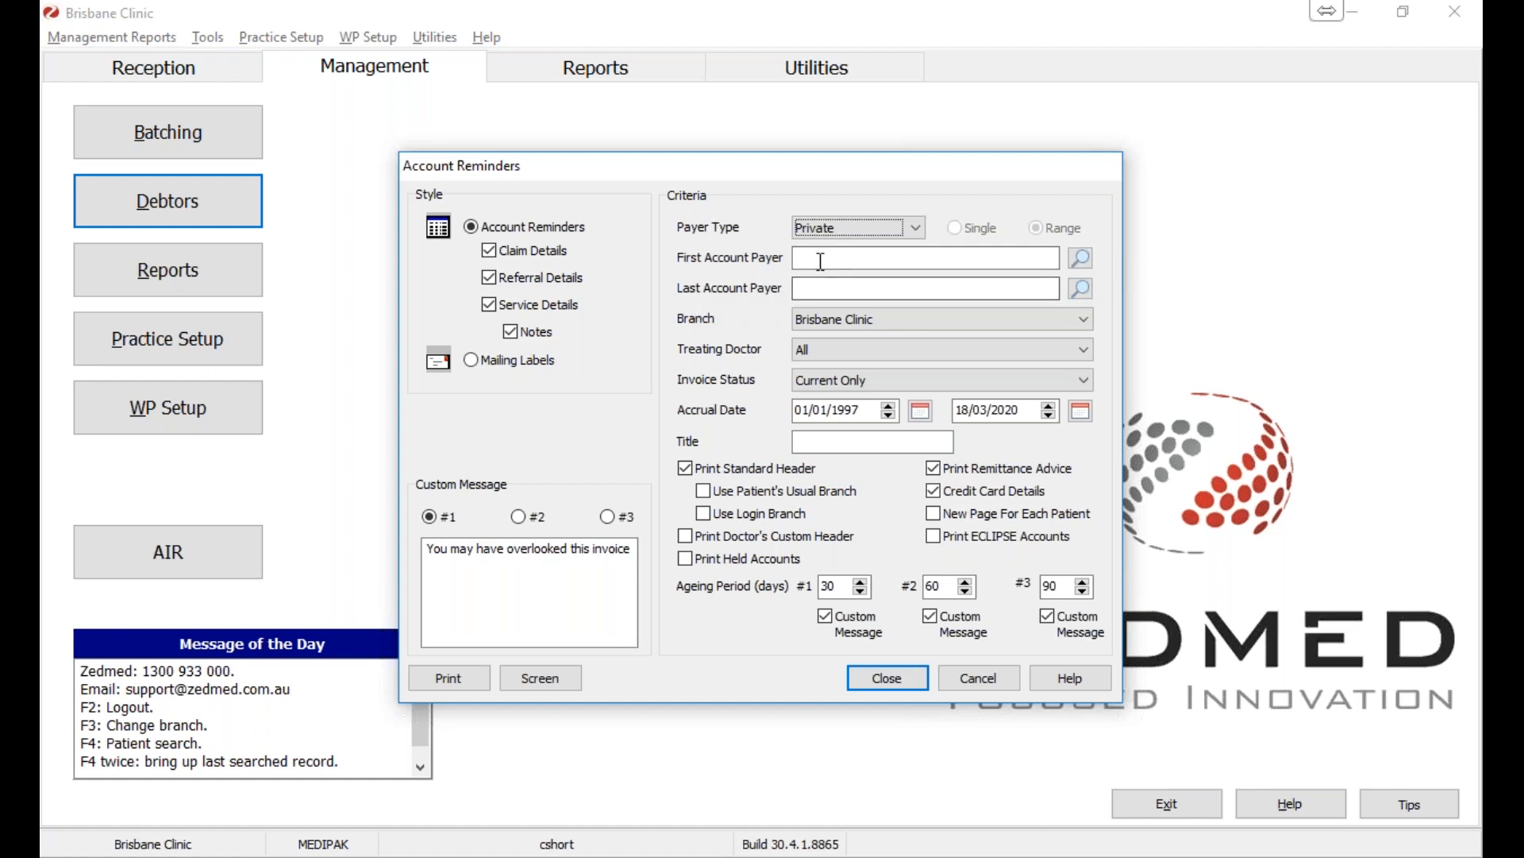
{"action": "left_click", "coordinate": [839, 344]}
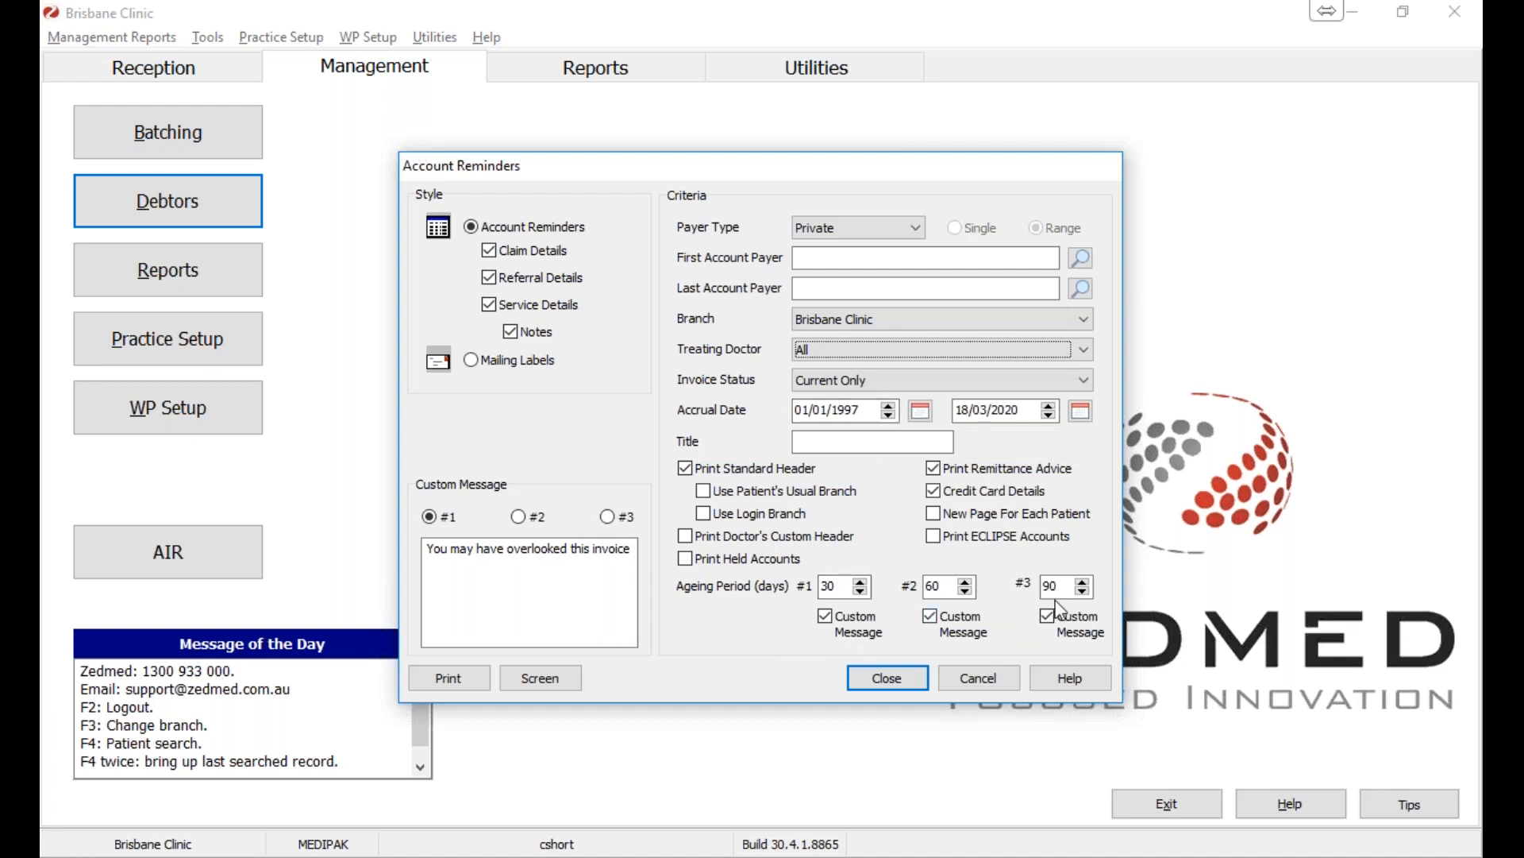
- Title the account reminders "Overdue Please Pay" and set the first ageing period to 40 days
{"action": "left_click", "coordinate": [809, 440]}
{"action": "type", "text": "O"}
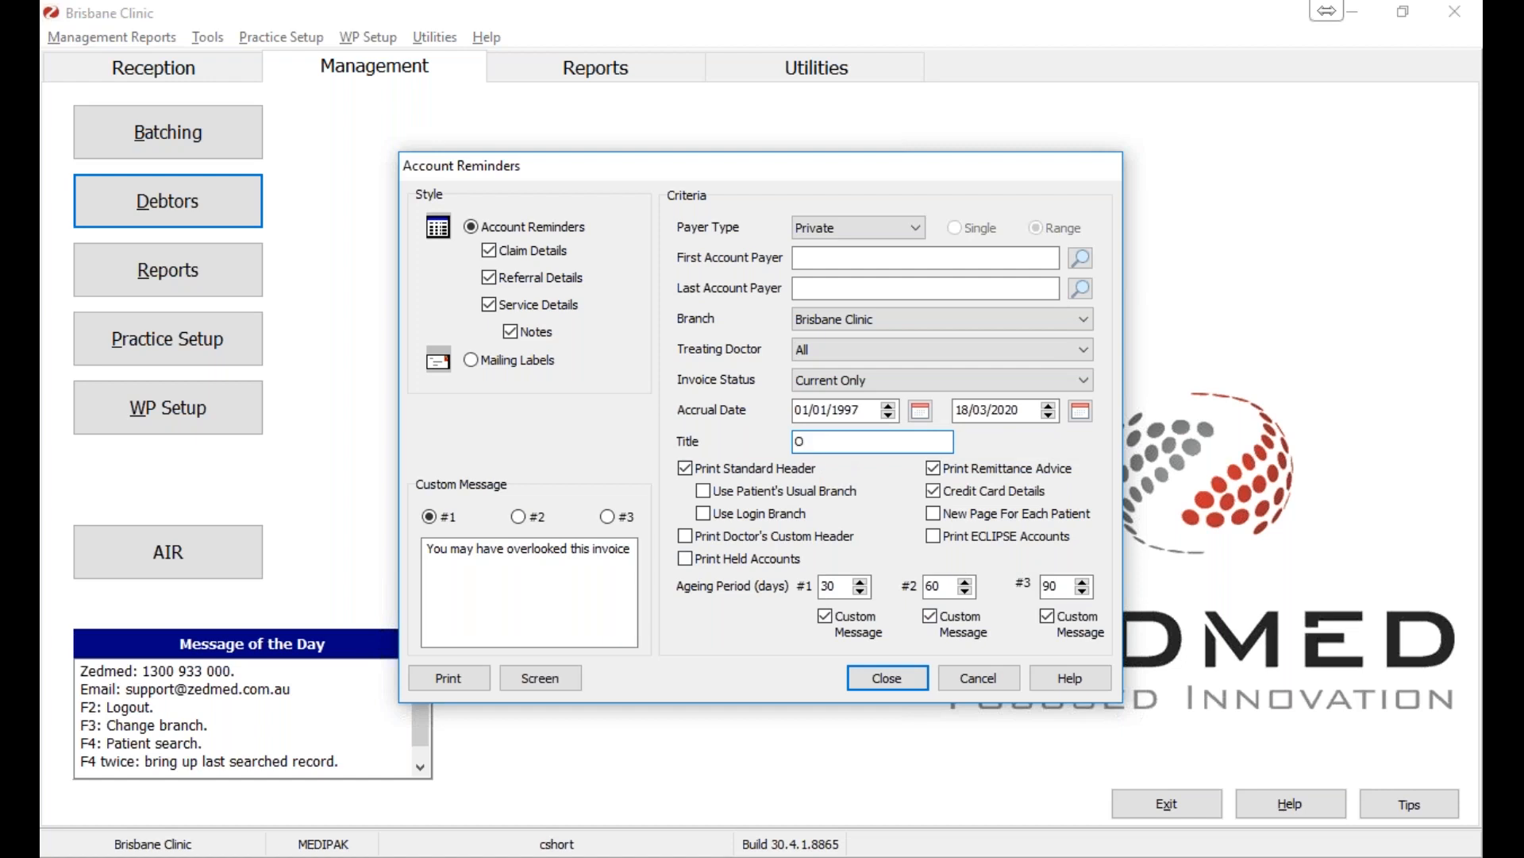
{"action": "type", "text": "verdue Please Pay"}
{"action": "left_click", "coordinate": [837, 588]}
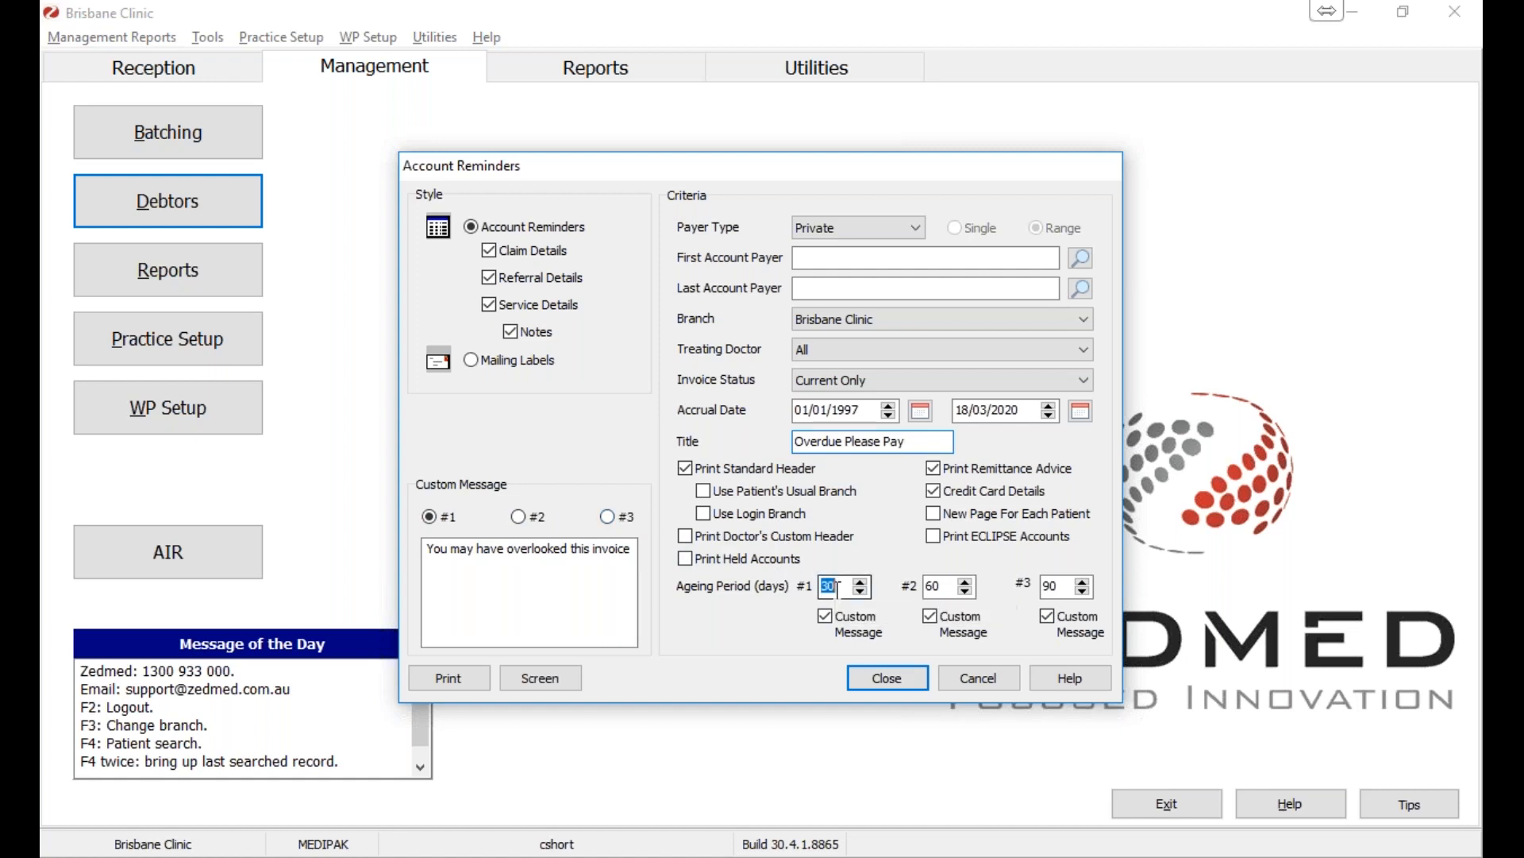
{"action": "left_click_drag", "start_coordinate": [837, 589], "coordinate": [787, 592]}
{"action": "type", "text": "40"}
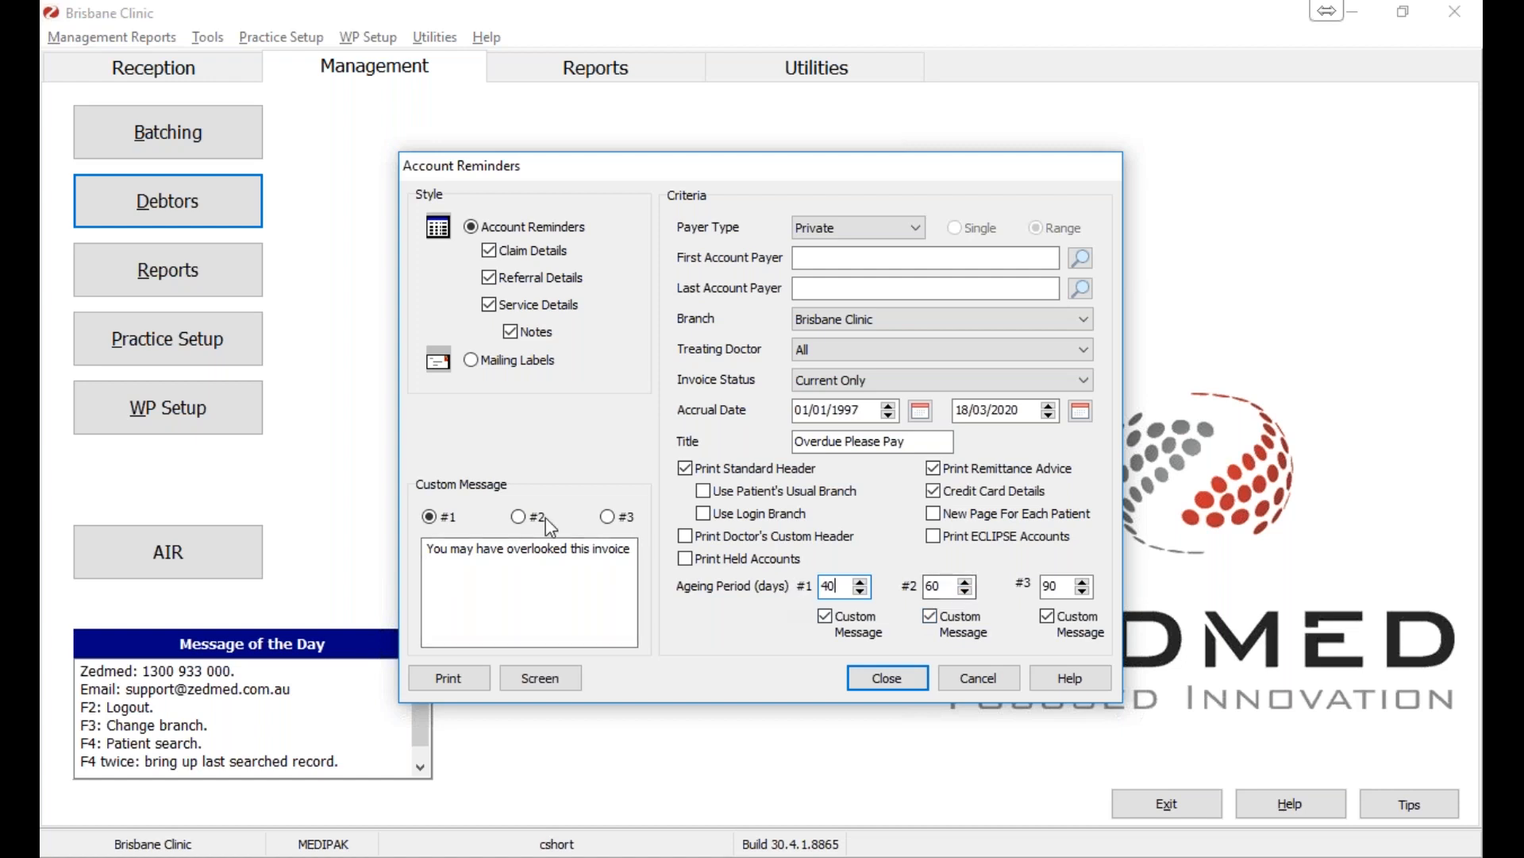
- Review the wording of custom message #2 for the second ageing period of the account reminders
{"action": "left_click", "coordinate": [519, 517]}
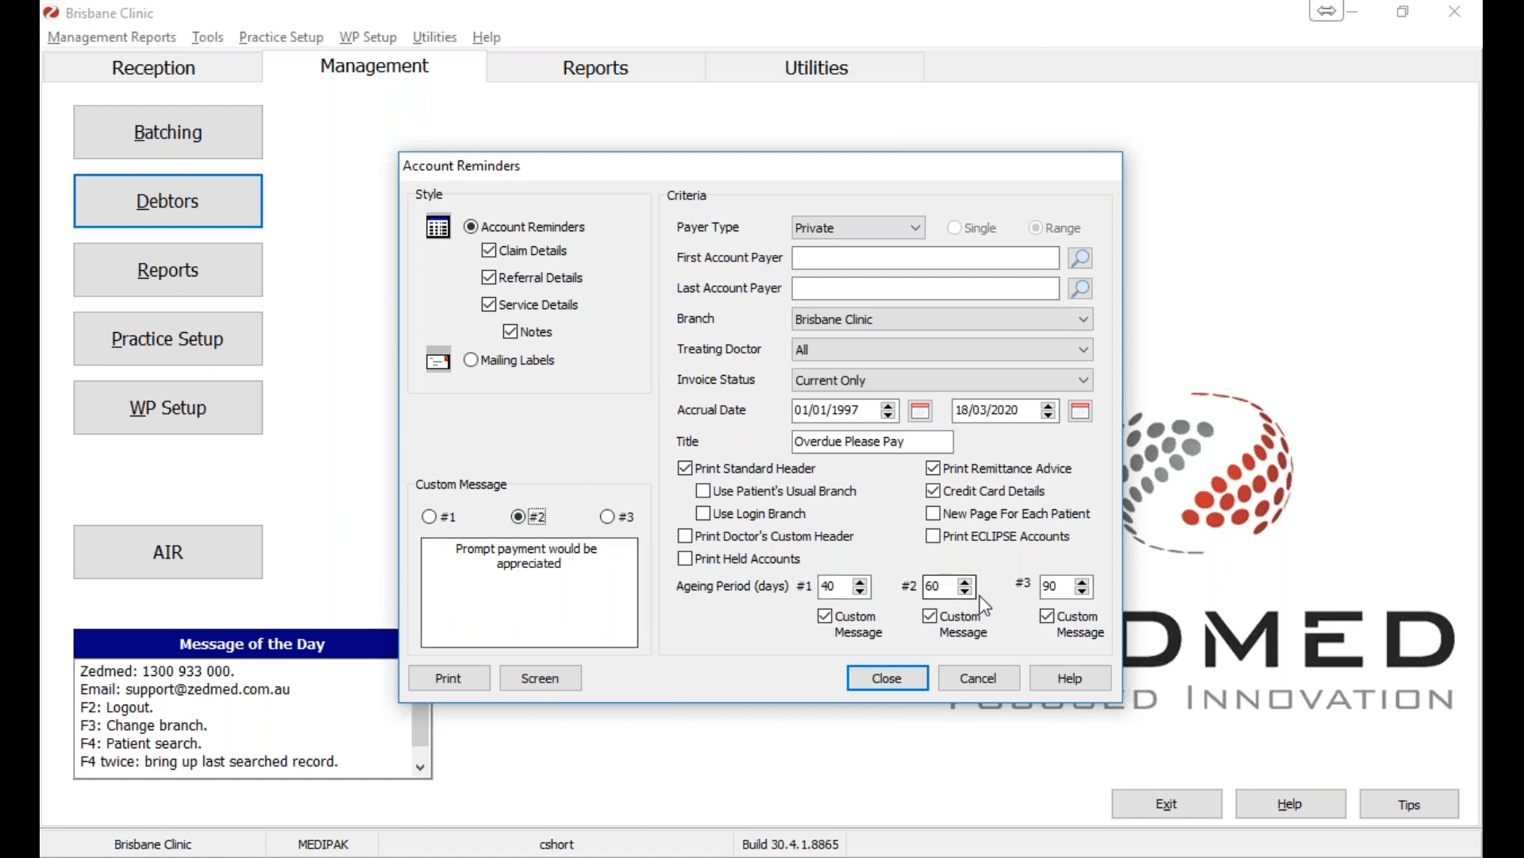
{"action": "left_click", "coordinate": [635, 516]}
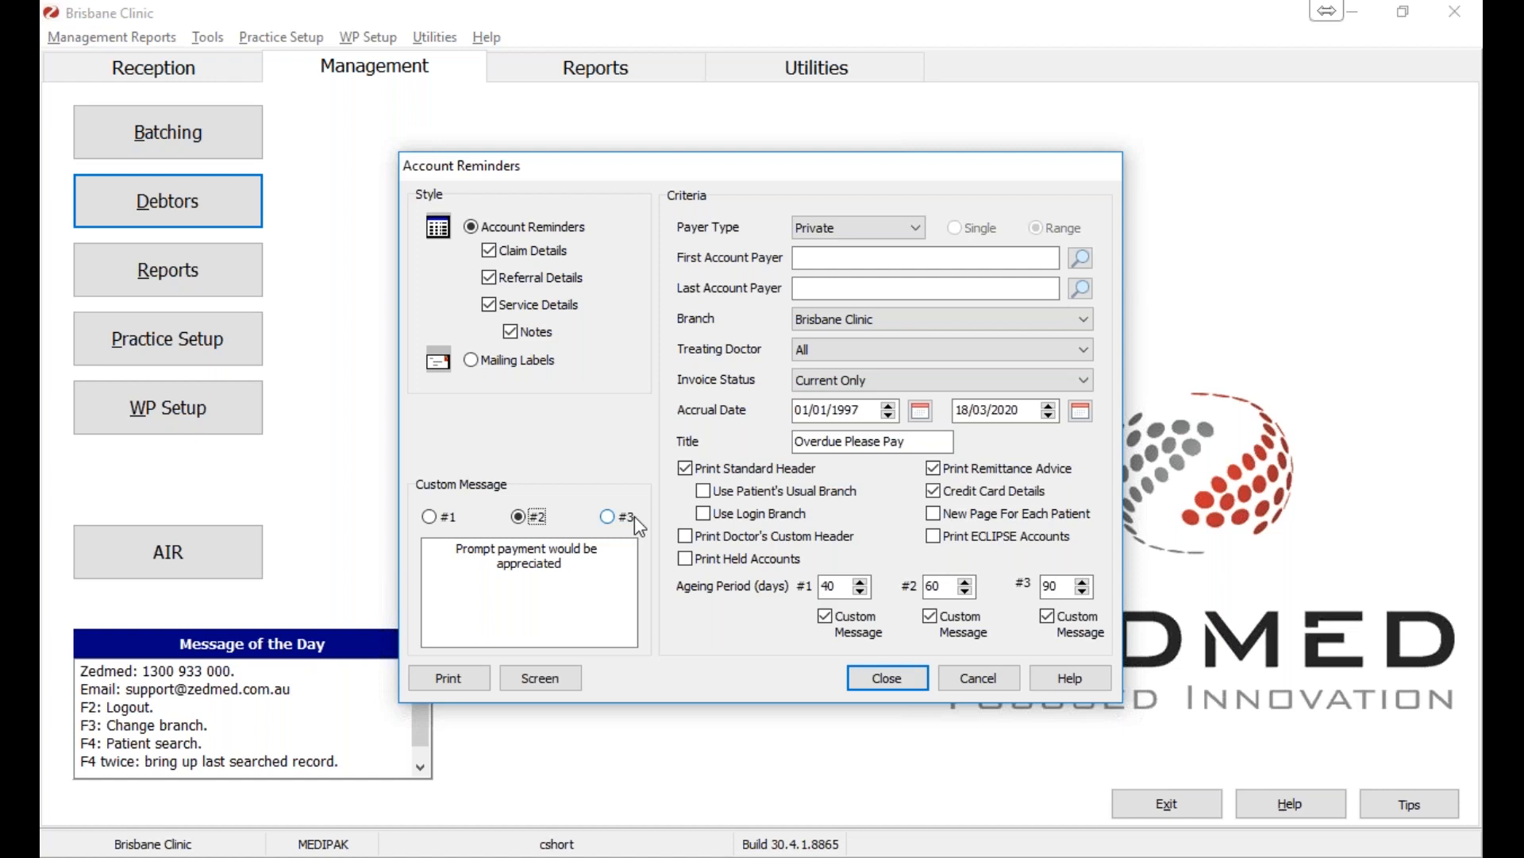
{"action": "left_click", "coordinate": [527, 520]}
{"action": "left_click", "coordinate": [595, 562]}
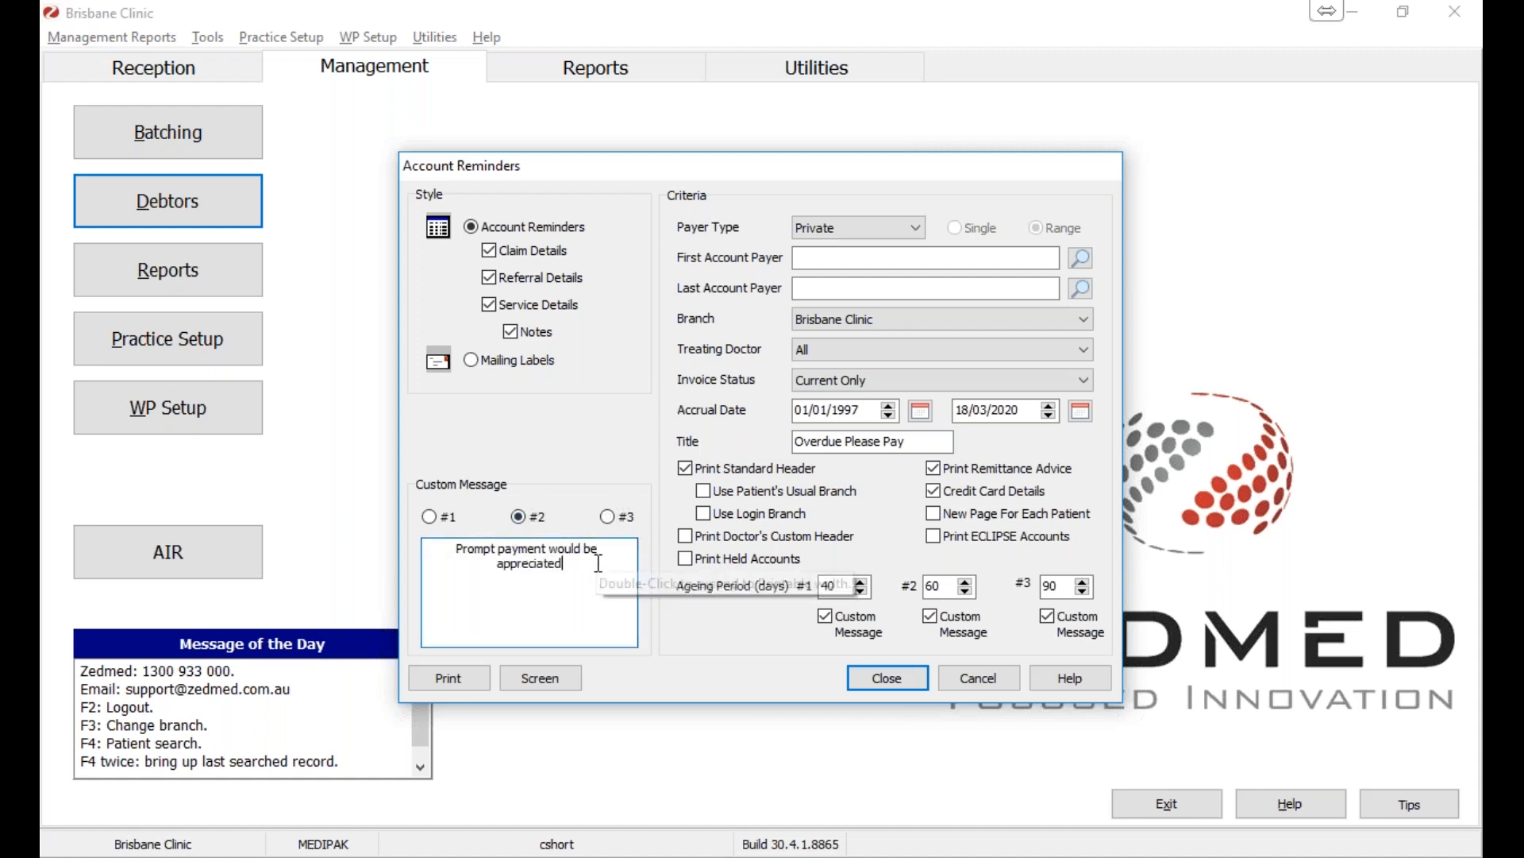
- Extend custom message #1 to read "You may have overlooked this invoice. Please."
{"action": "left_click", "coordinate": [431, 517]}
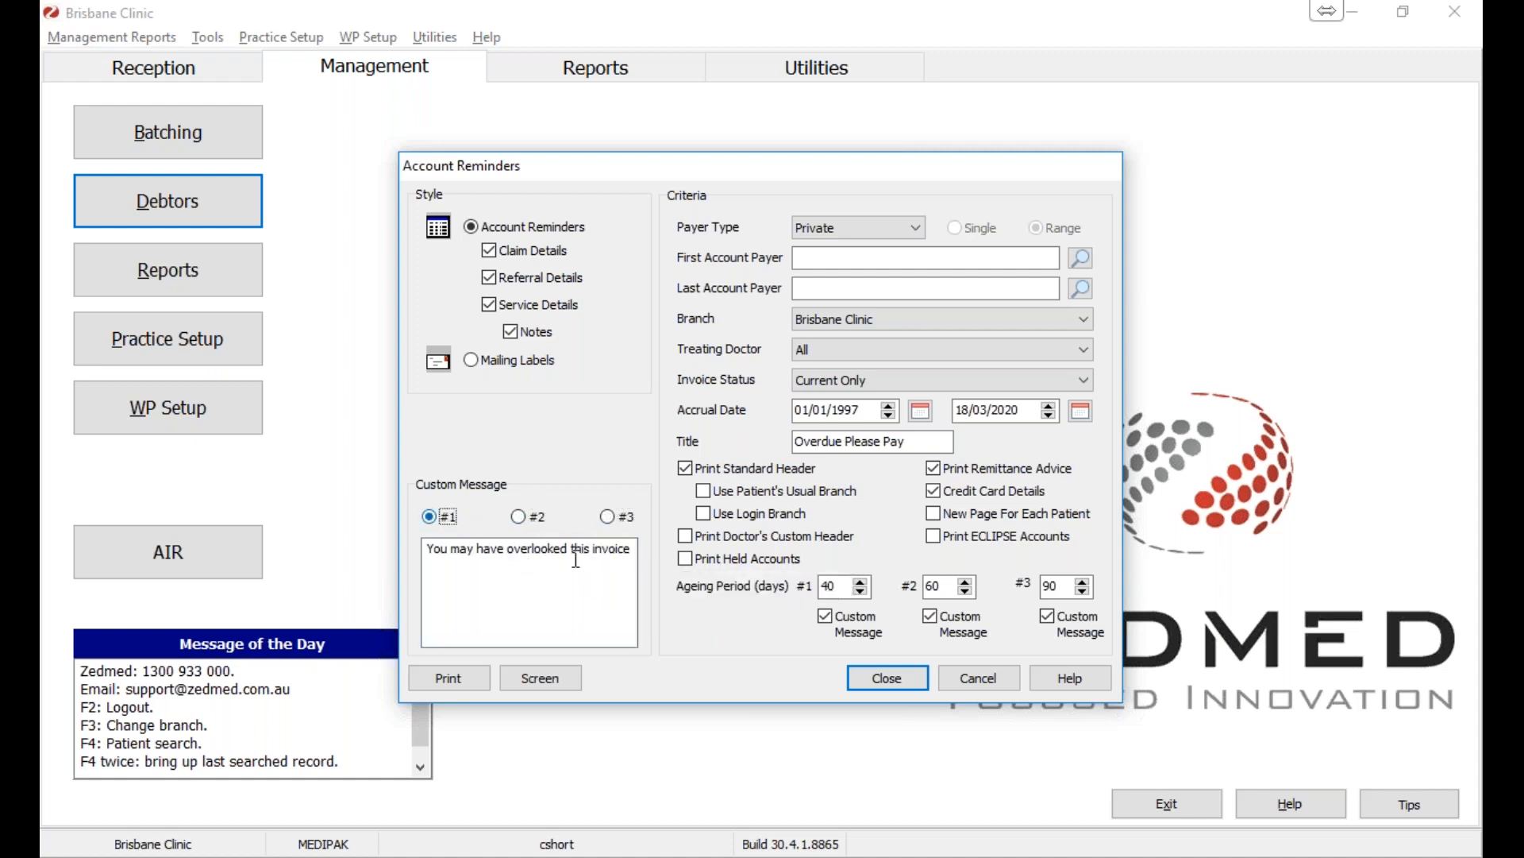
{"action": "left_click", "coordinate": [637, 554]}
{"action": "type", "text": ". Pl"}
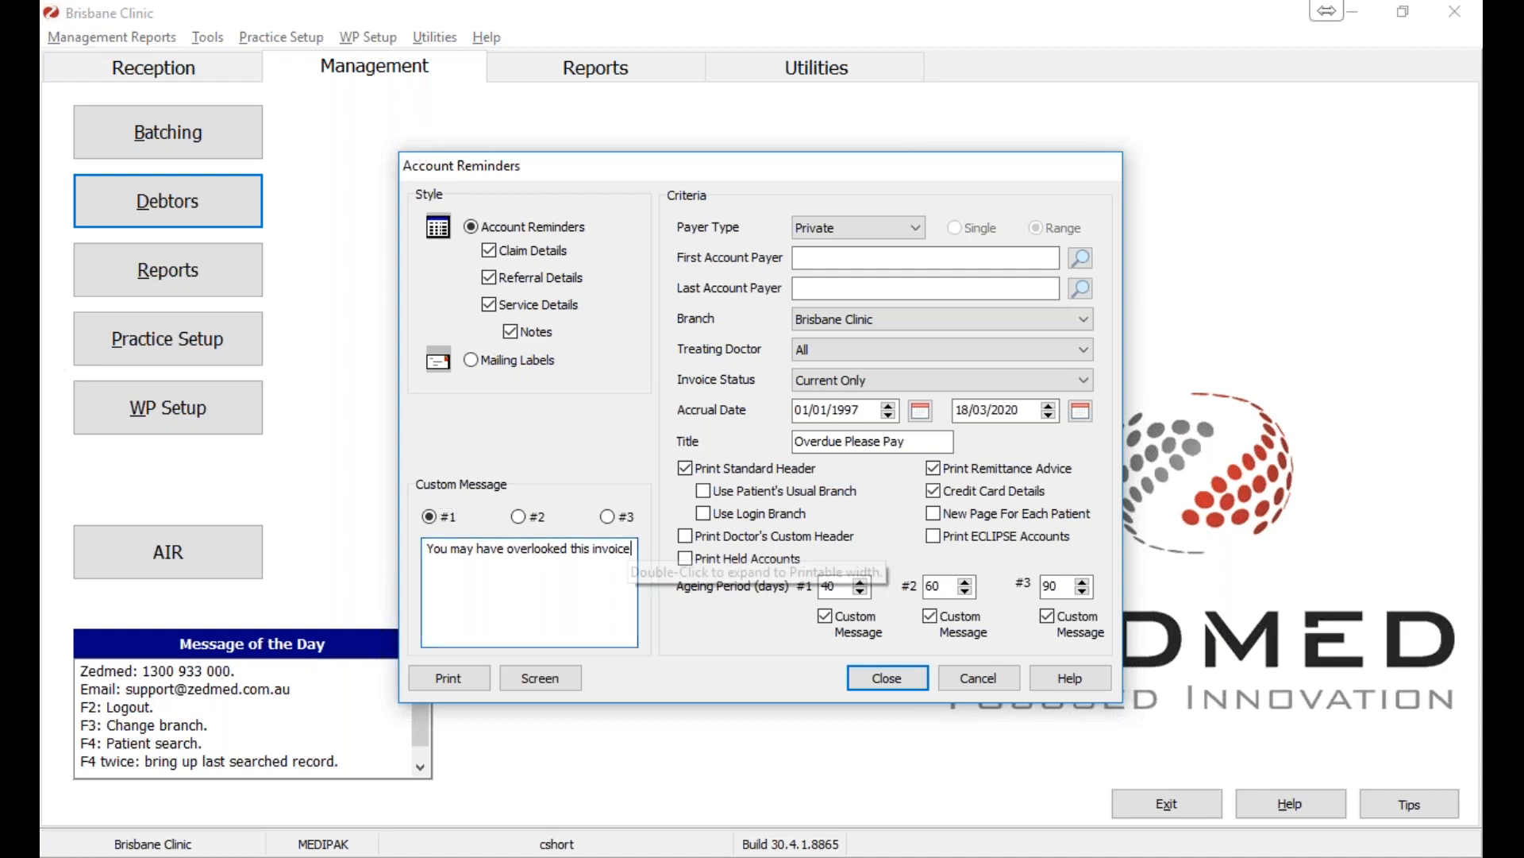
{"action": "type", "text": "ease."}
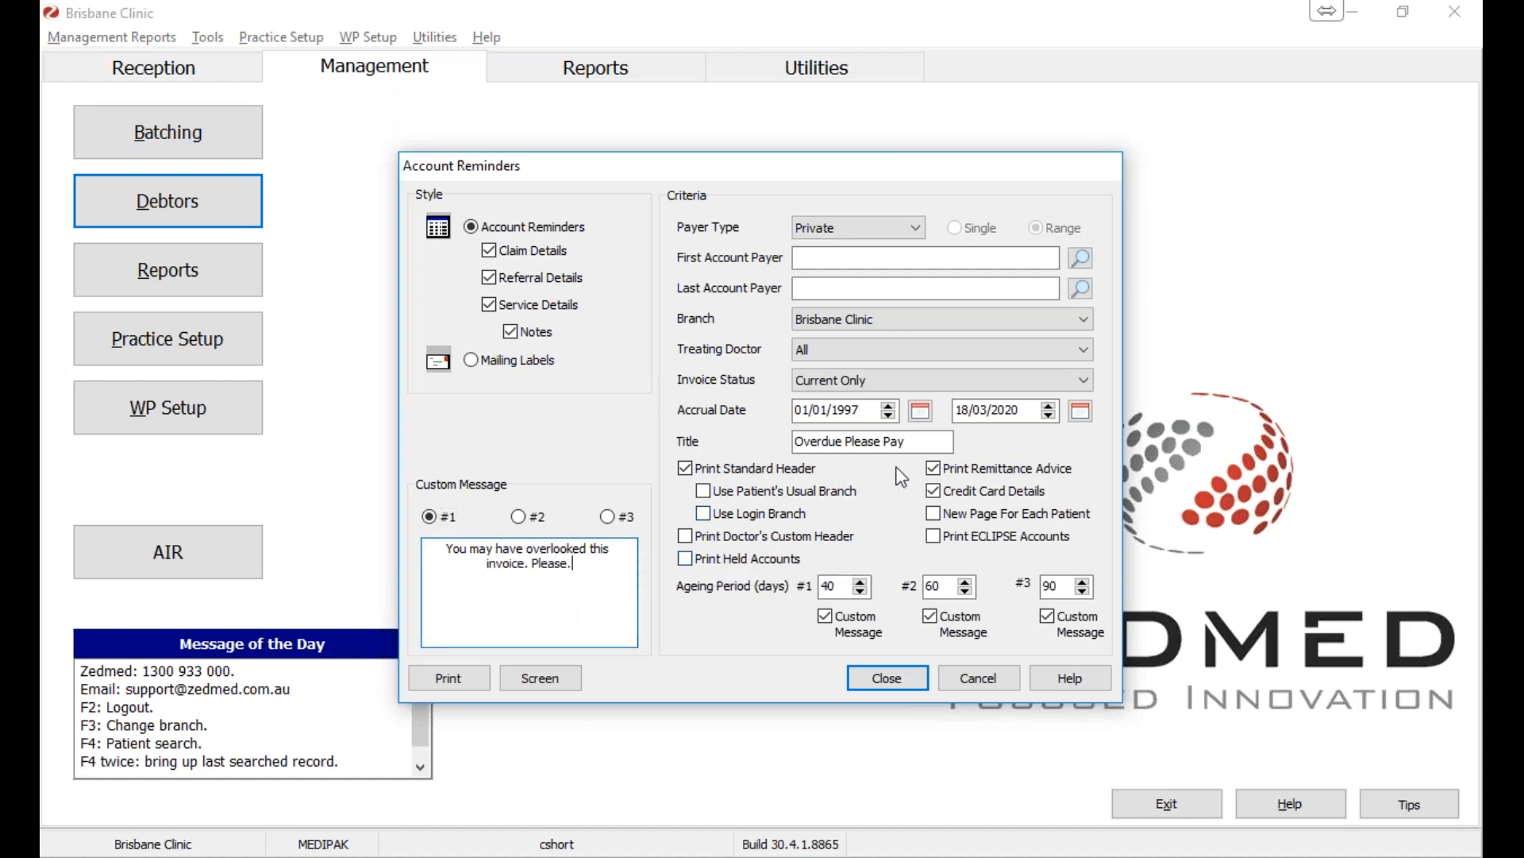
- Preview the account reminders on screen with the payer type kept at Private
{"action": "left_click", "coordinate": [917, 229]}
{"action": "left_click", "coordinate": [925, 243]}
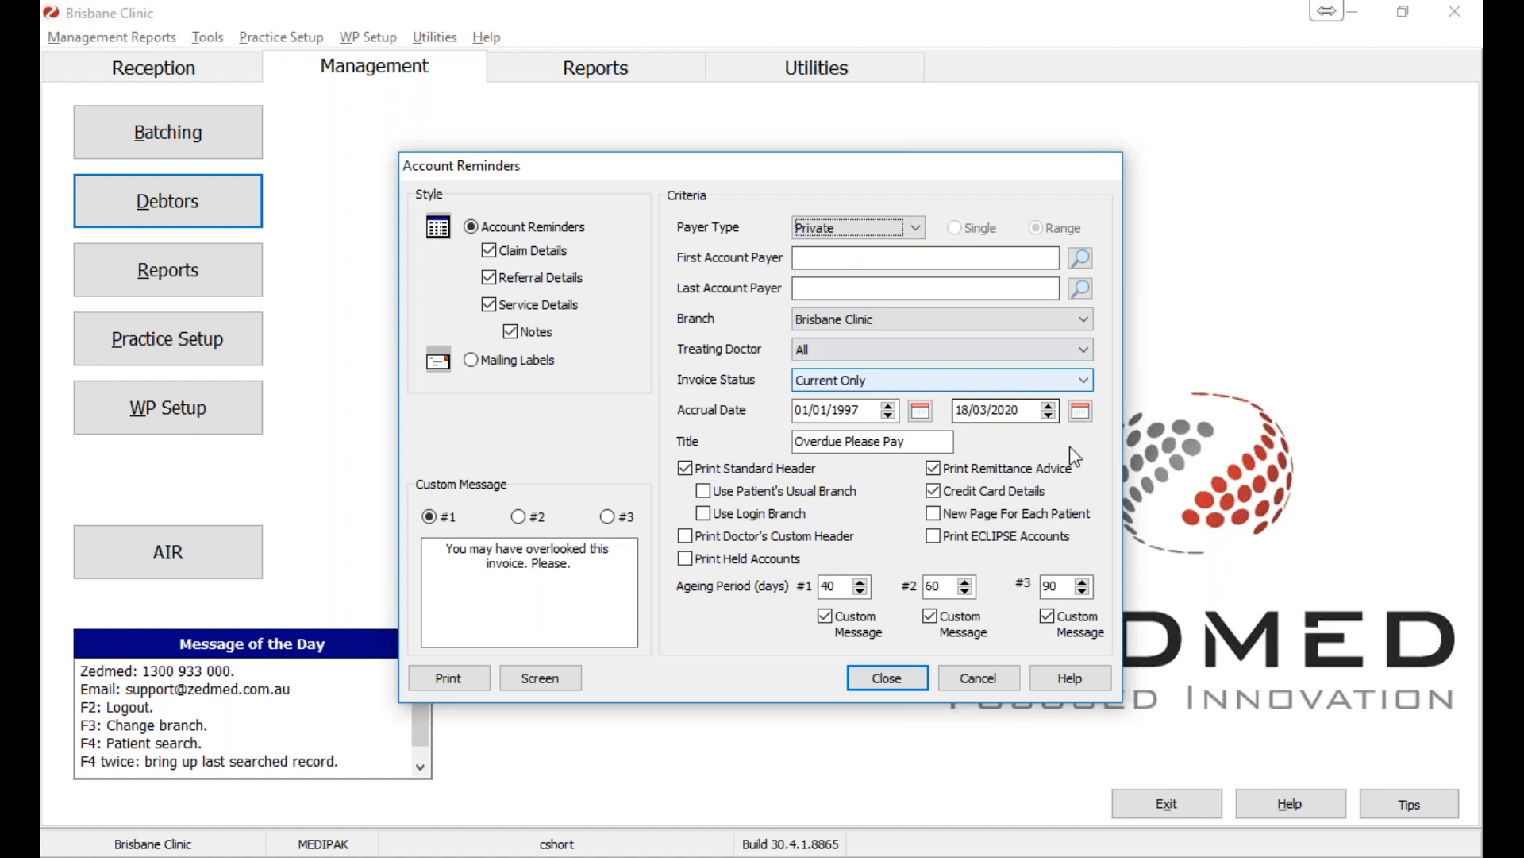
{"action": "left_click", "coordinate": [569, 685]}
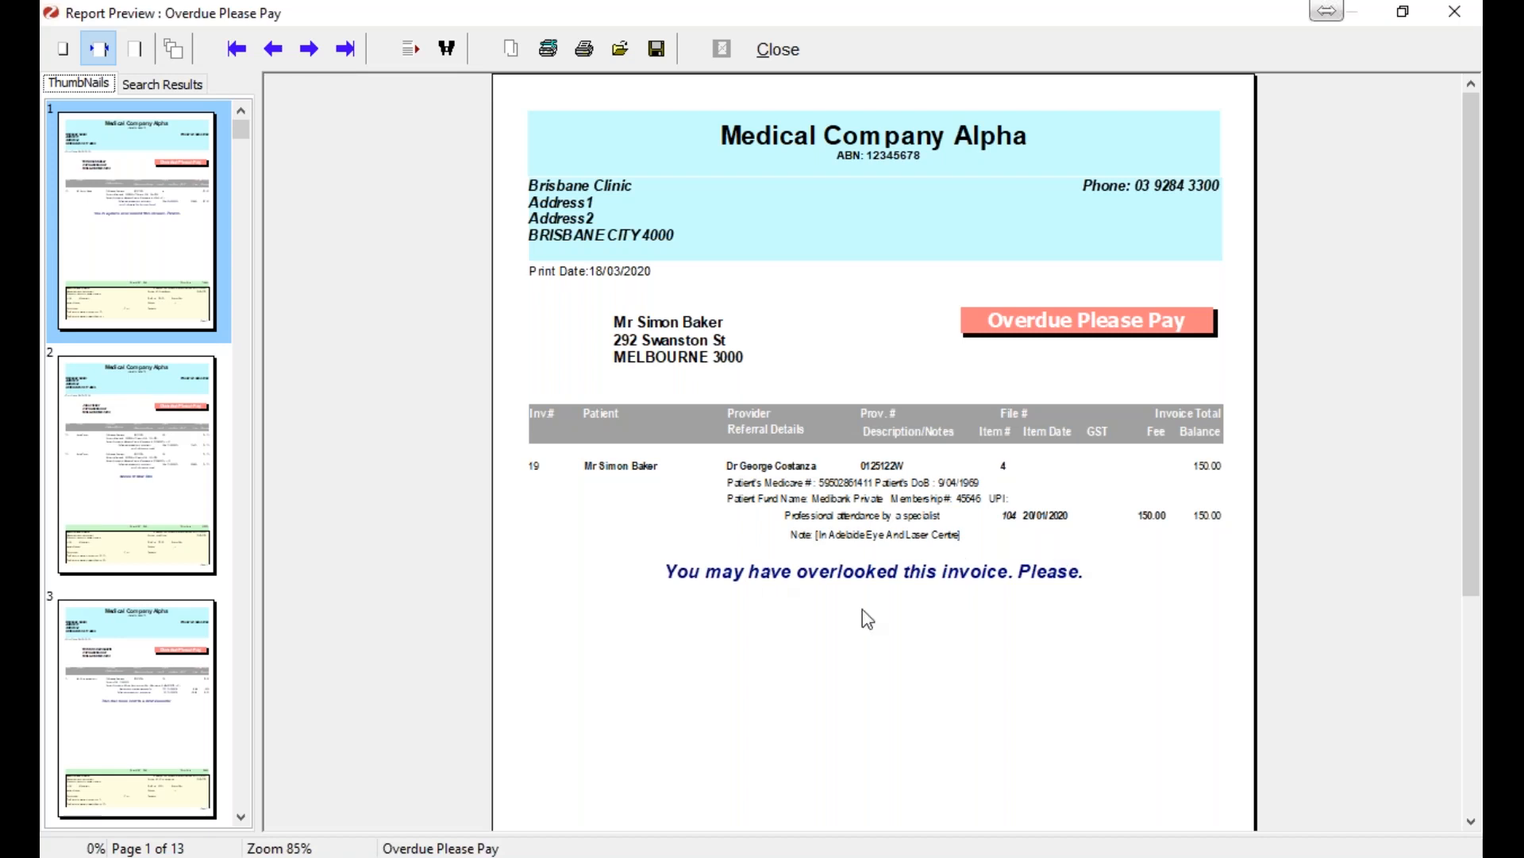
- Examine the custom messages and invoice lines on pages 2 to 5 of the reminder preview, and close it
{"action": "left_click", "coordinate": [162, 489]}
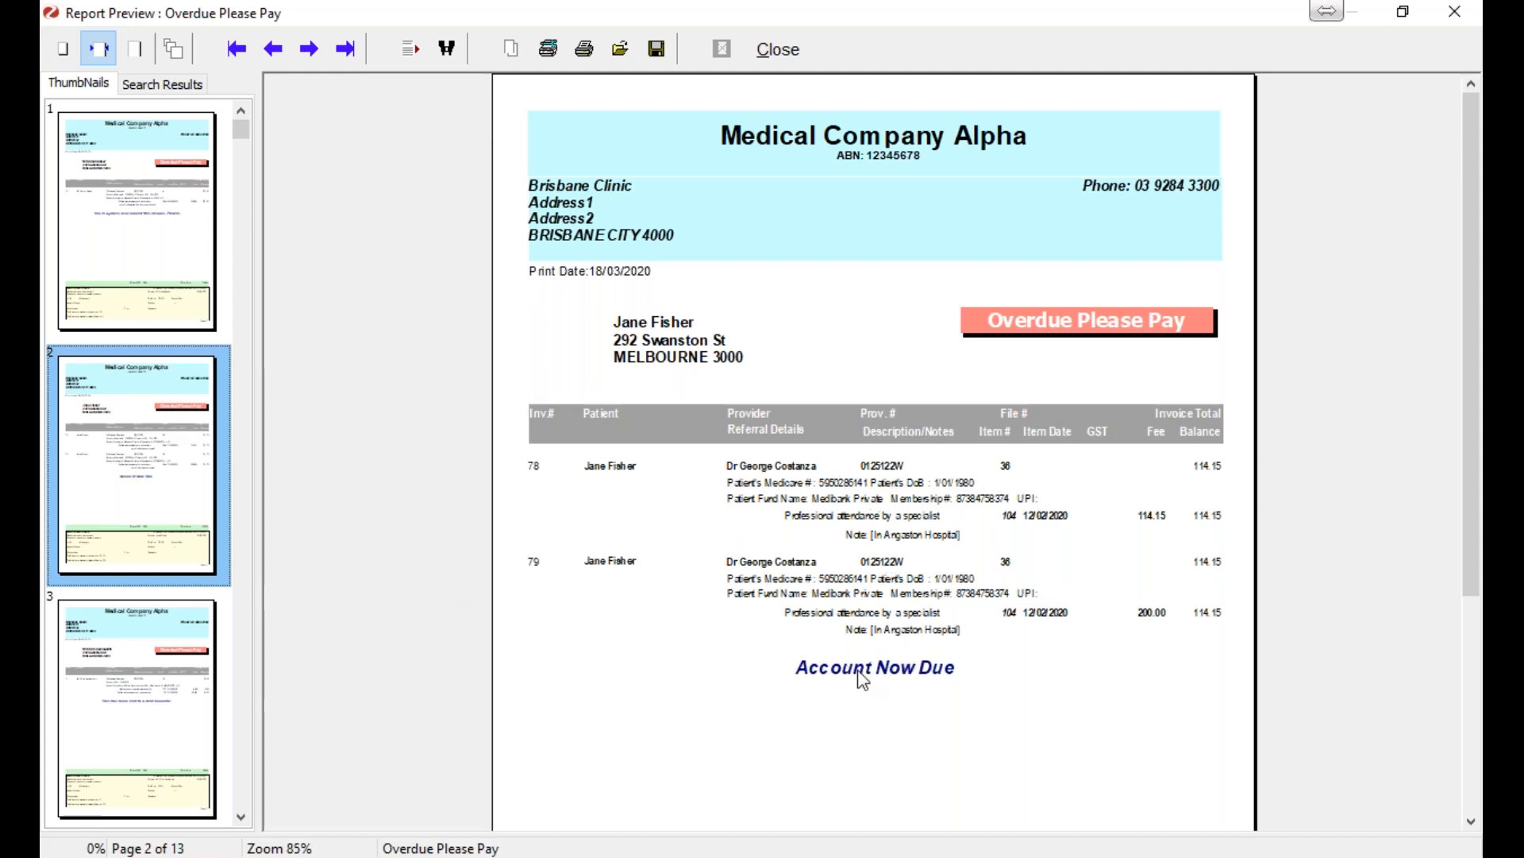
{"action": "left_click", "coordinate": [194, 667]}
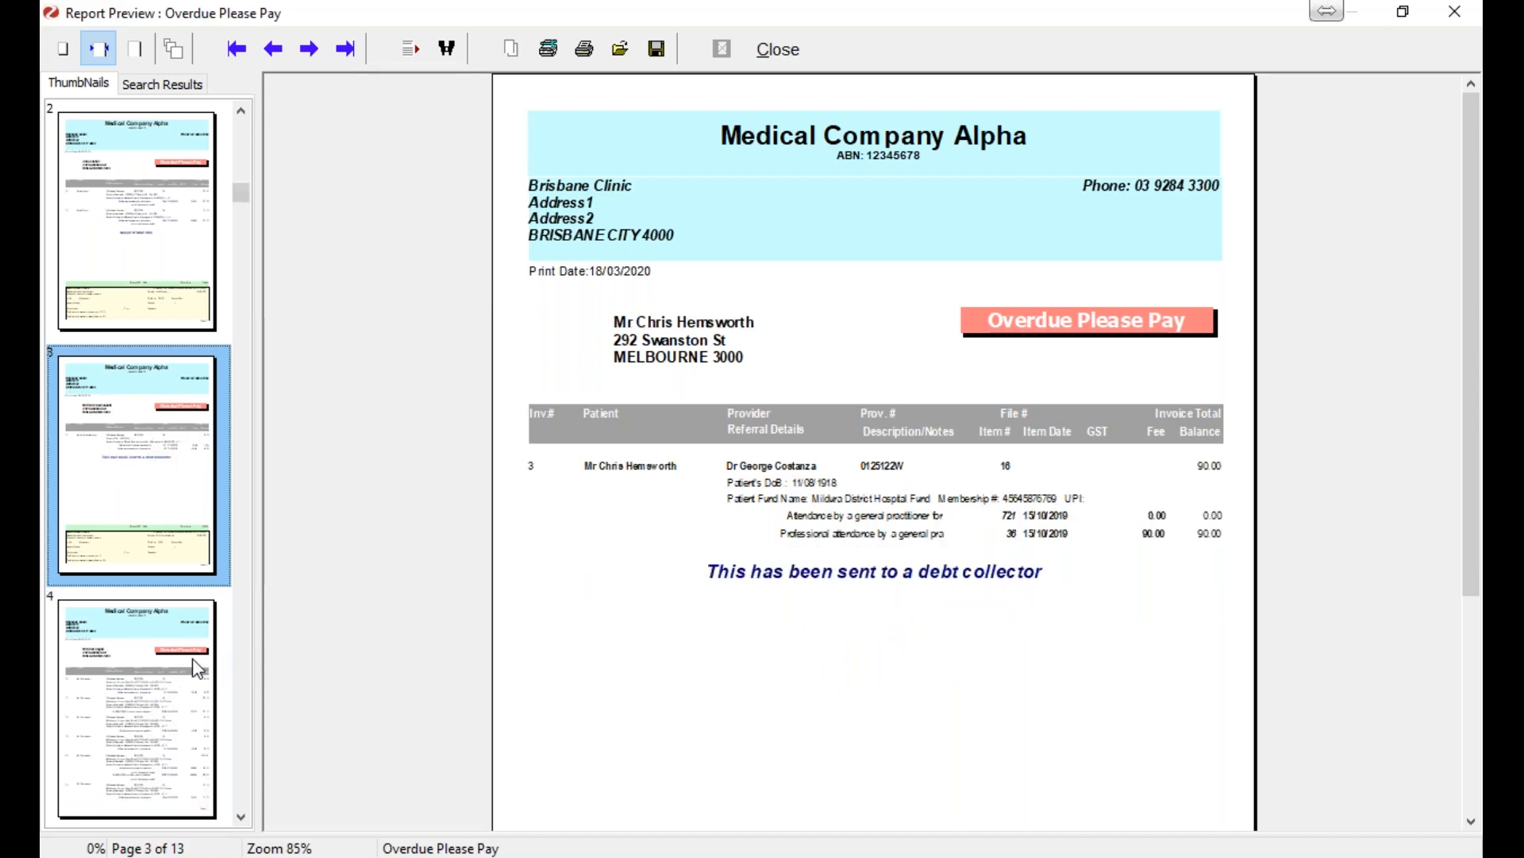
{"action": "left_click", "coordinate": [193, 669]}
{"action": "left_click", "coordinate": [197, 669]}
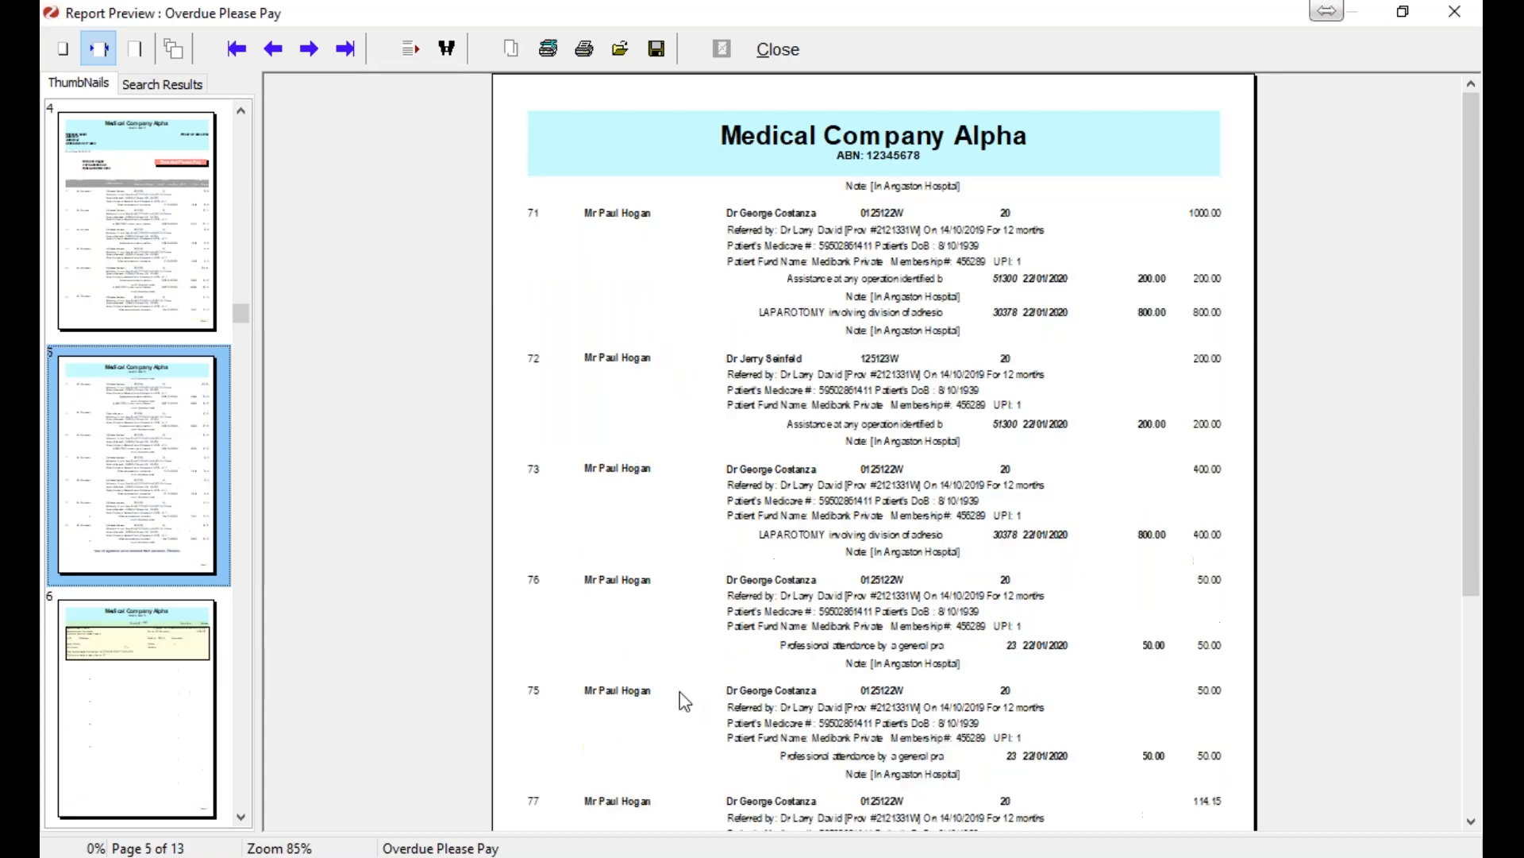
{"action": "left_click", "coordinate": [156, 284]}
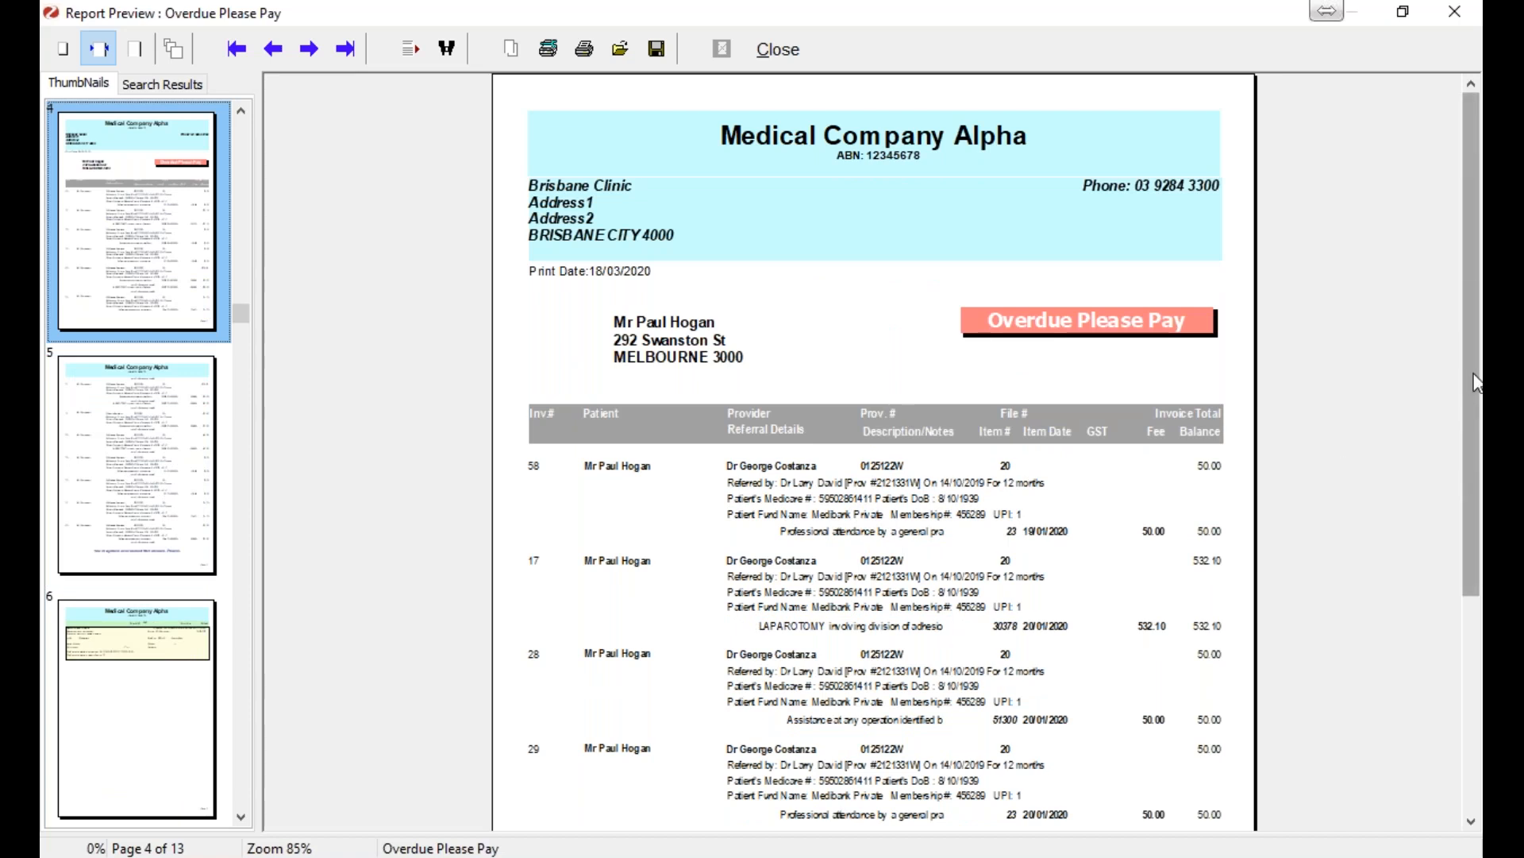
{"action": "left_click", "coordinate": [775, 51]}
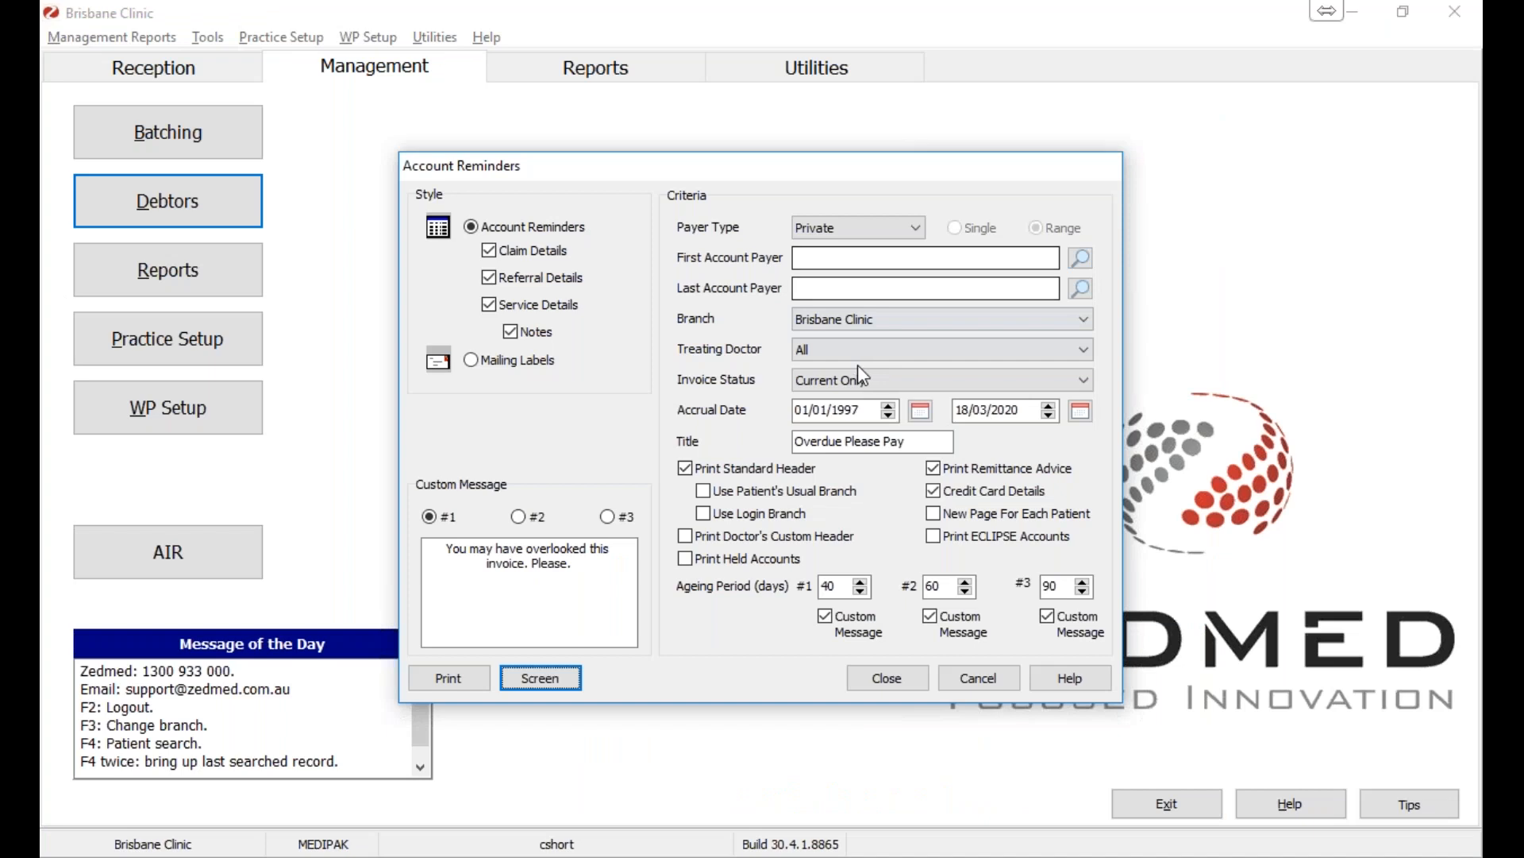
- Start a new page for each patient in the account reminders and preview them on screen
{"action": "left_click", "coordinate": [933, 513]}
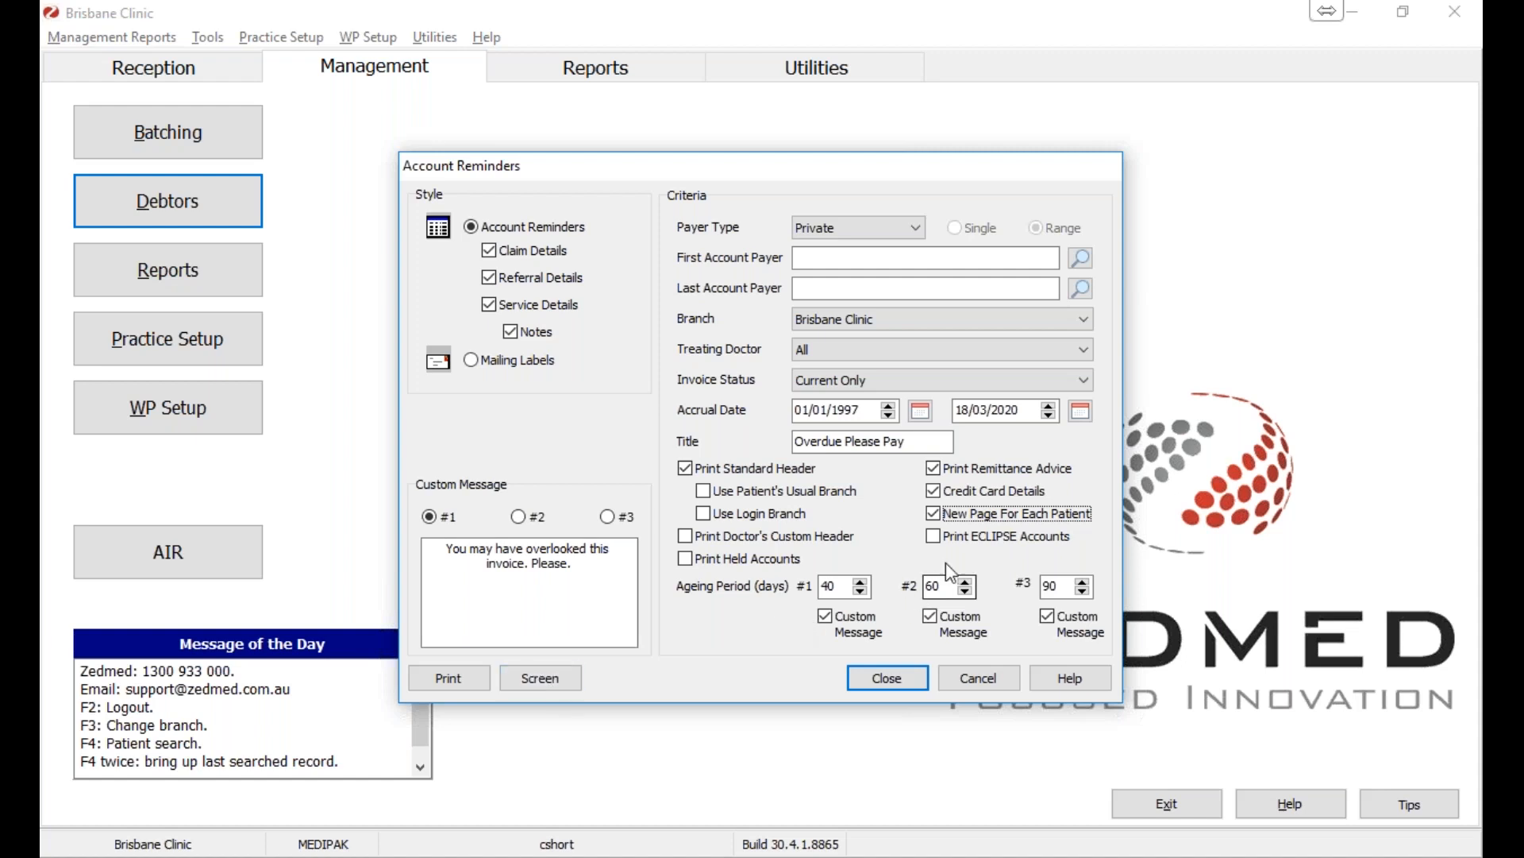
{"action": "left_click", "coordinate": [540, 677]}
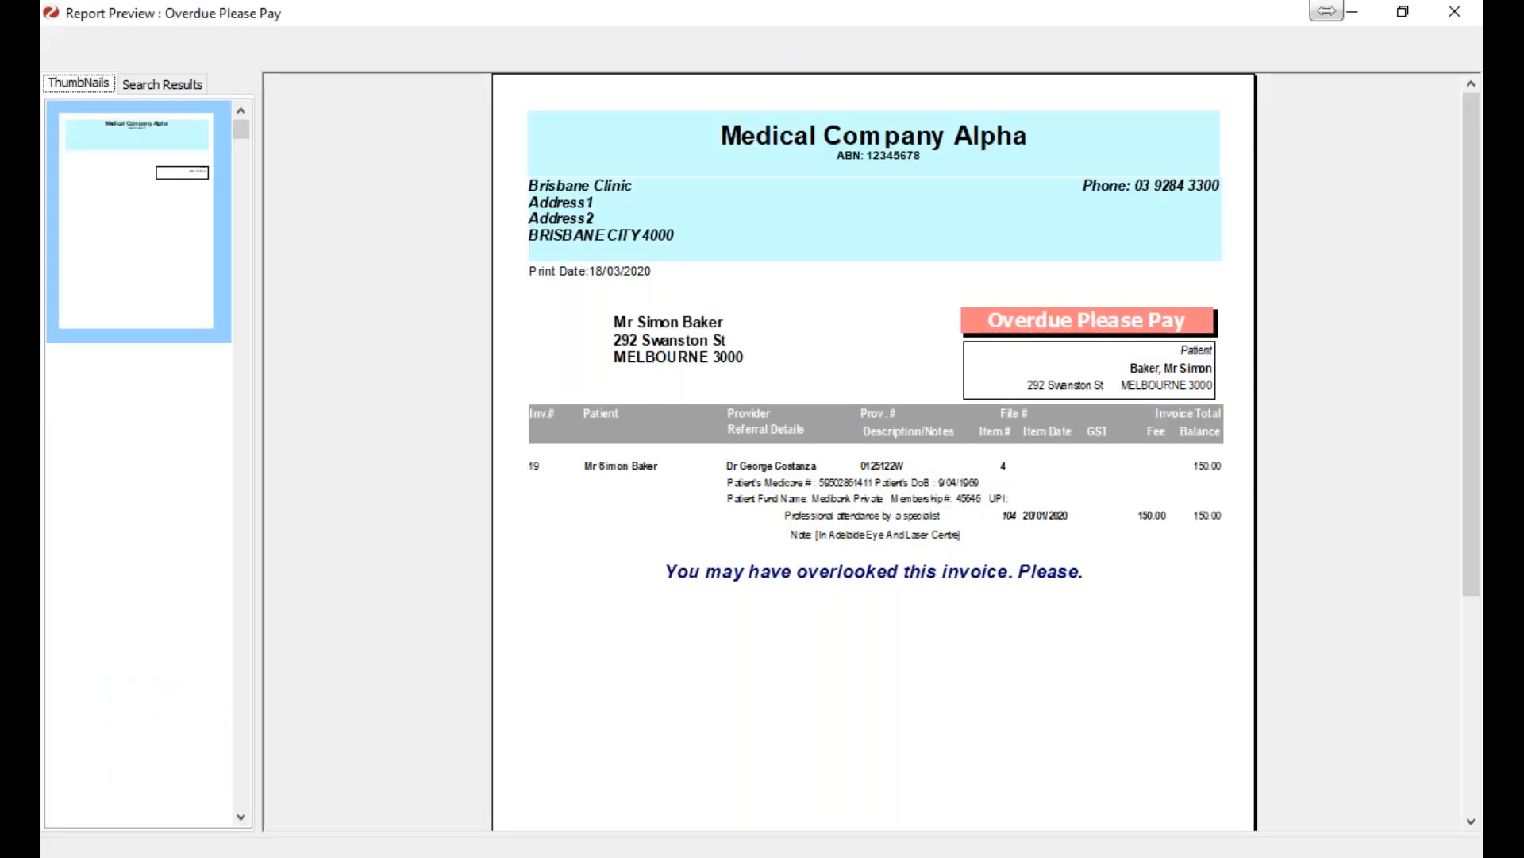
{"action": "left_click", "coordinate": [154, 273]}
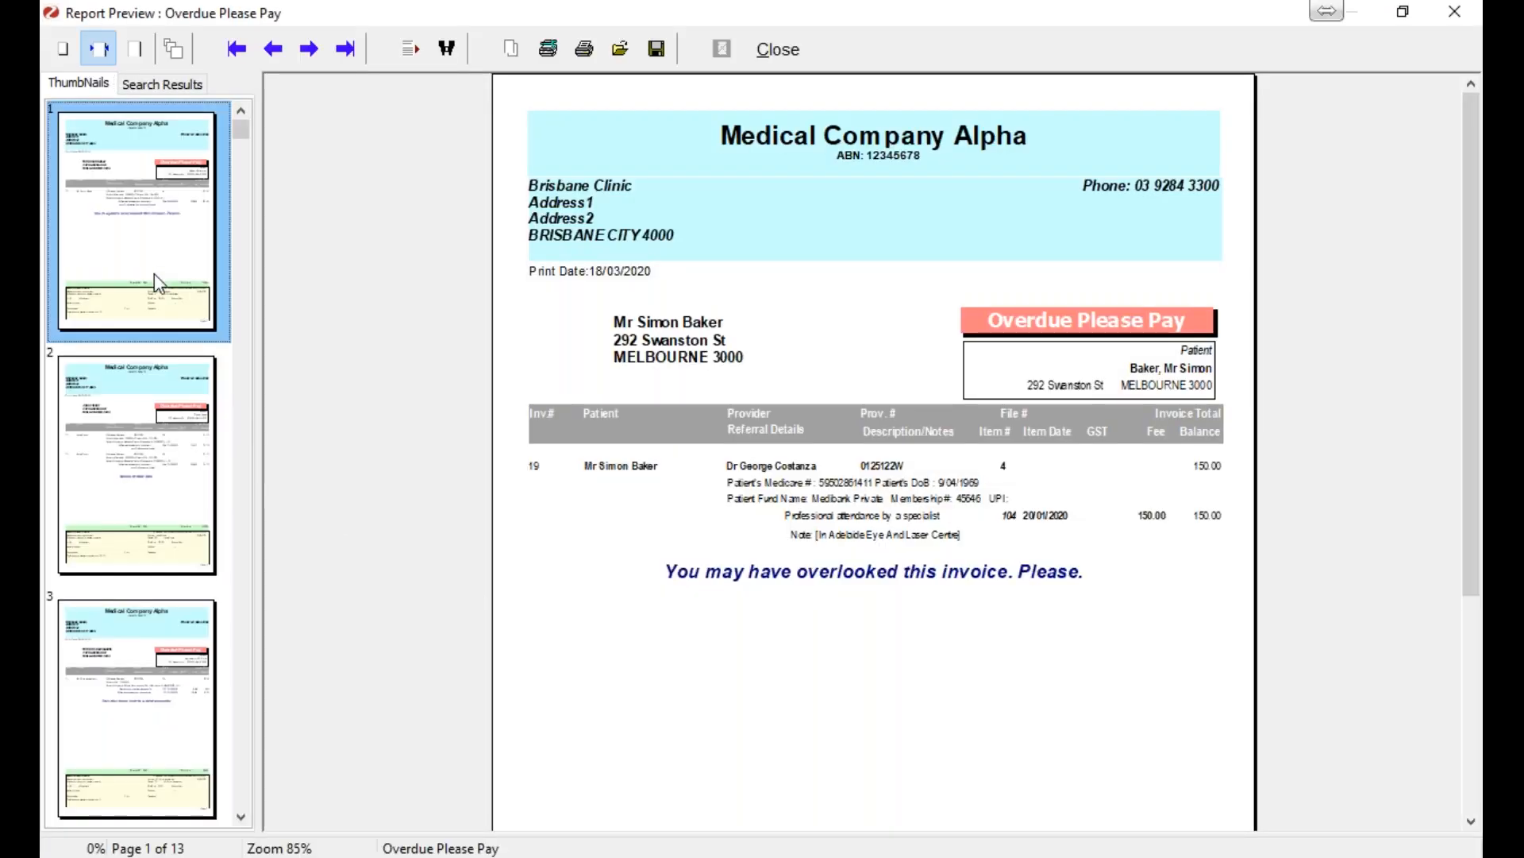
- Compare the custom messages on the first pages of the reminder preview and examine the invoice lines on page 4
{"action": "left_click", "coordinate": [157, 407]}
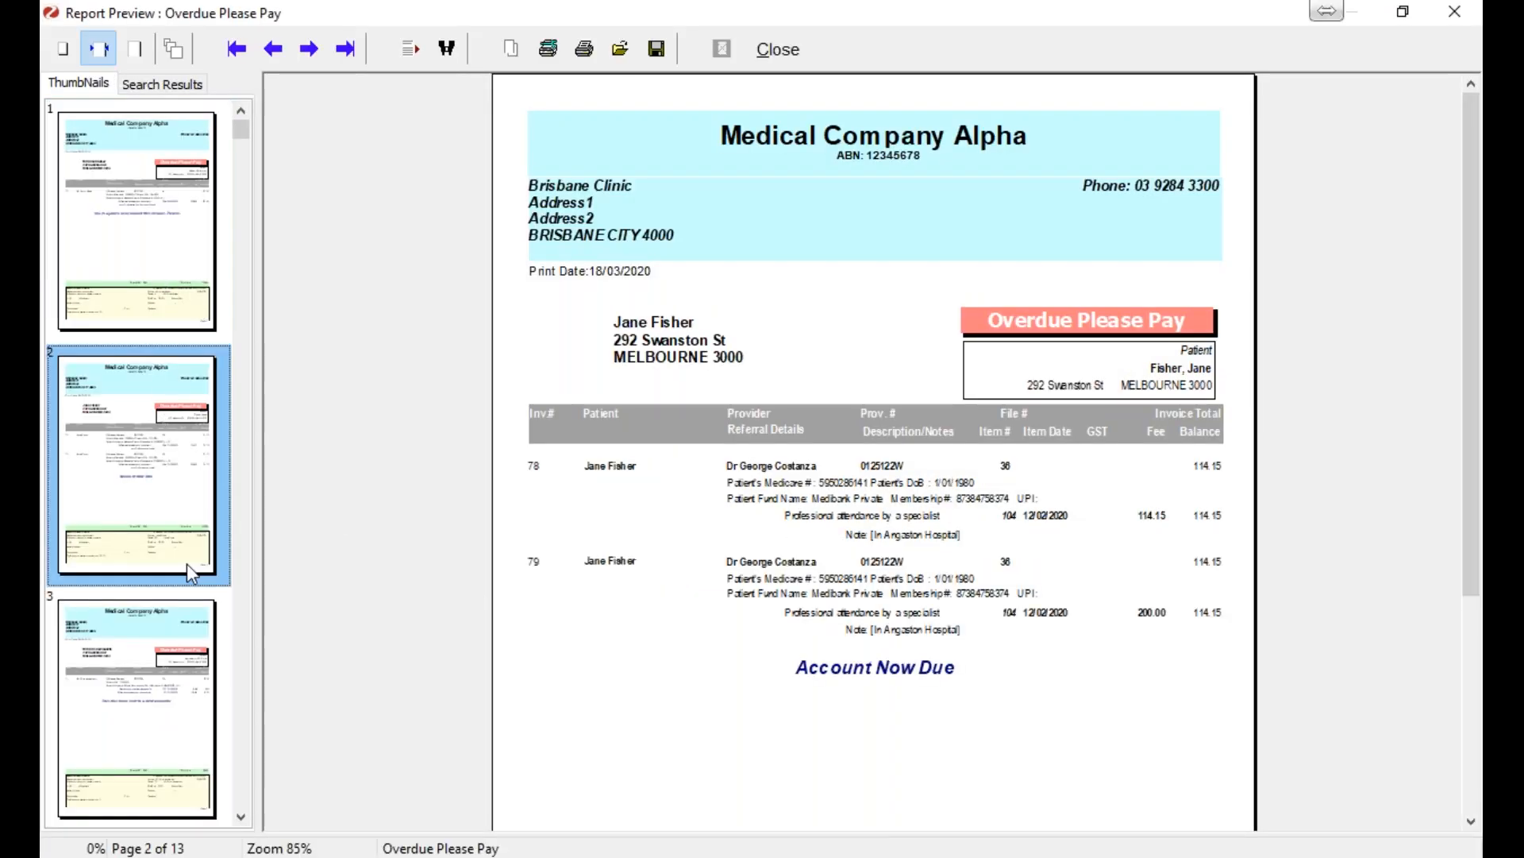
{"action": "left_click", "coordinate": [167, 645]}
{"action": "left_click", "coordinate": [167, 646]}
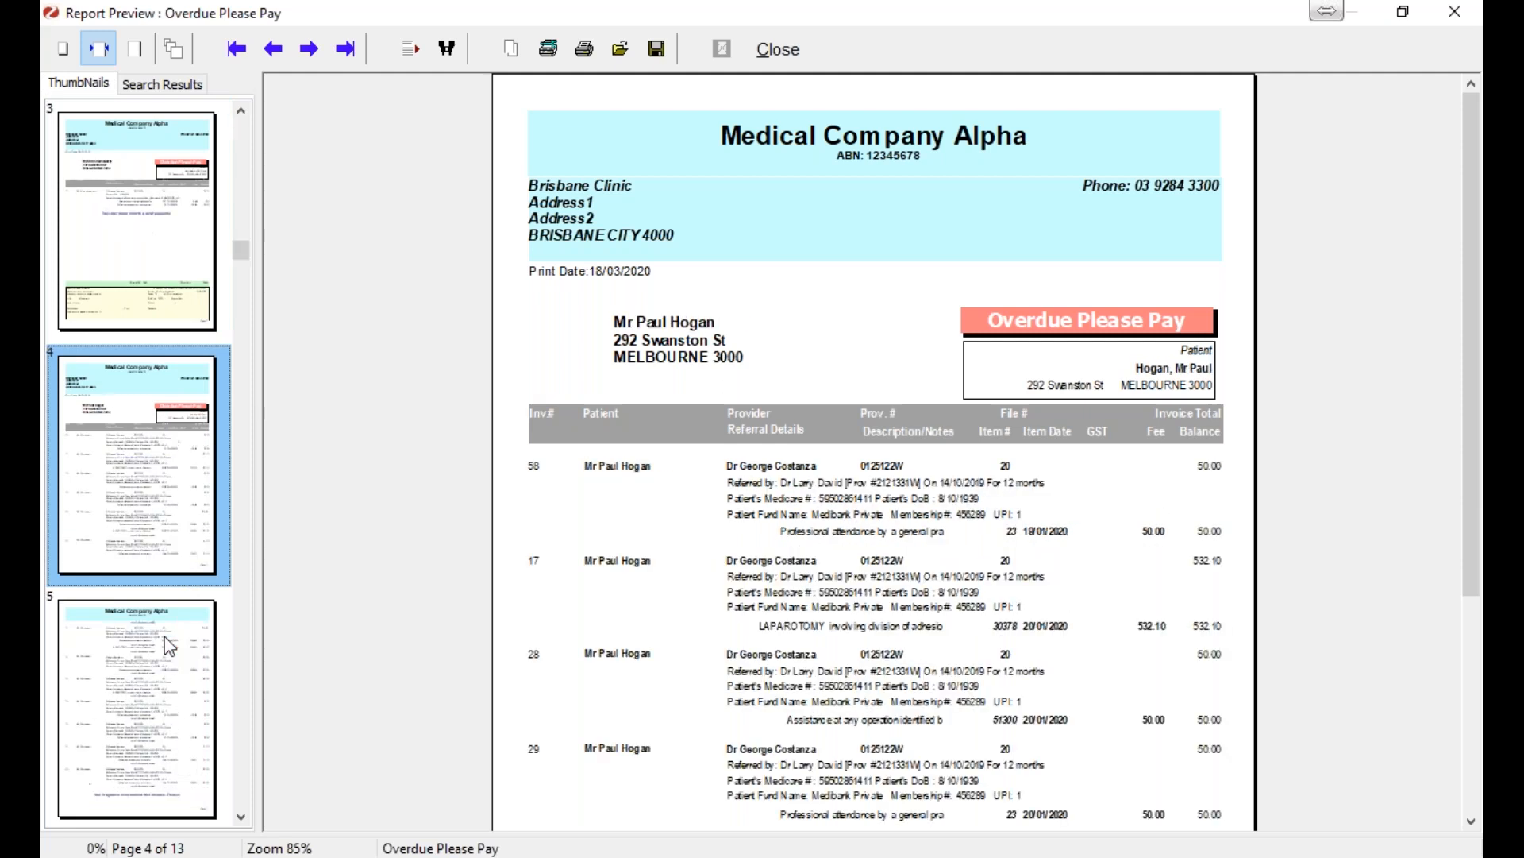
{"action": "left_click", "coordinate": [162, 639]}
{"action": "left_click", "coordinate": [130, 286]}
{"action": "scroll", "coordinate": [242, 237], "scroll_direction": "up", "scroll_amount": 1}
{"action": "left_click", "coordinate": [167, 238]}
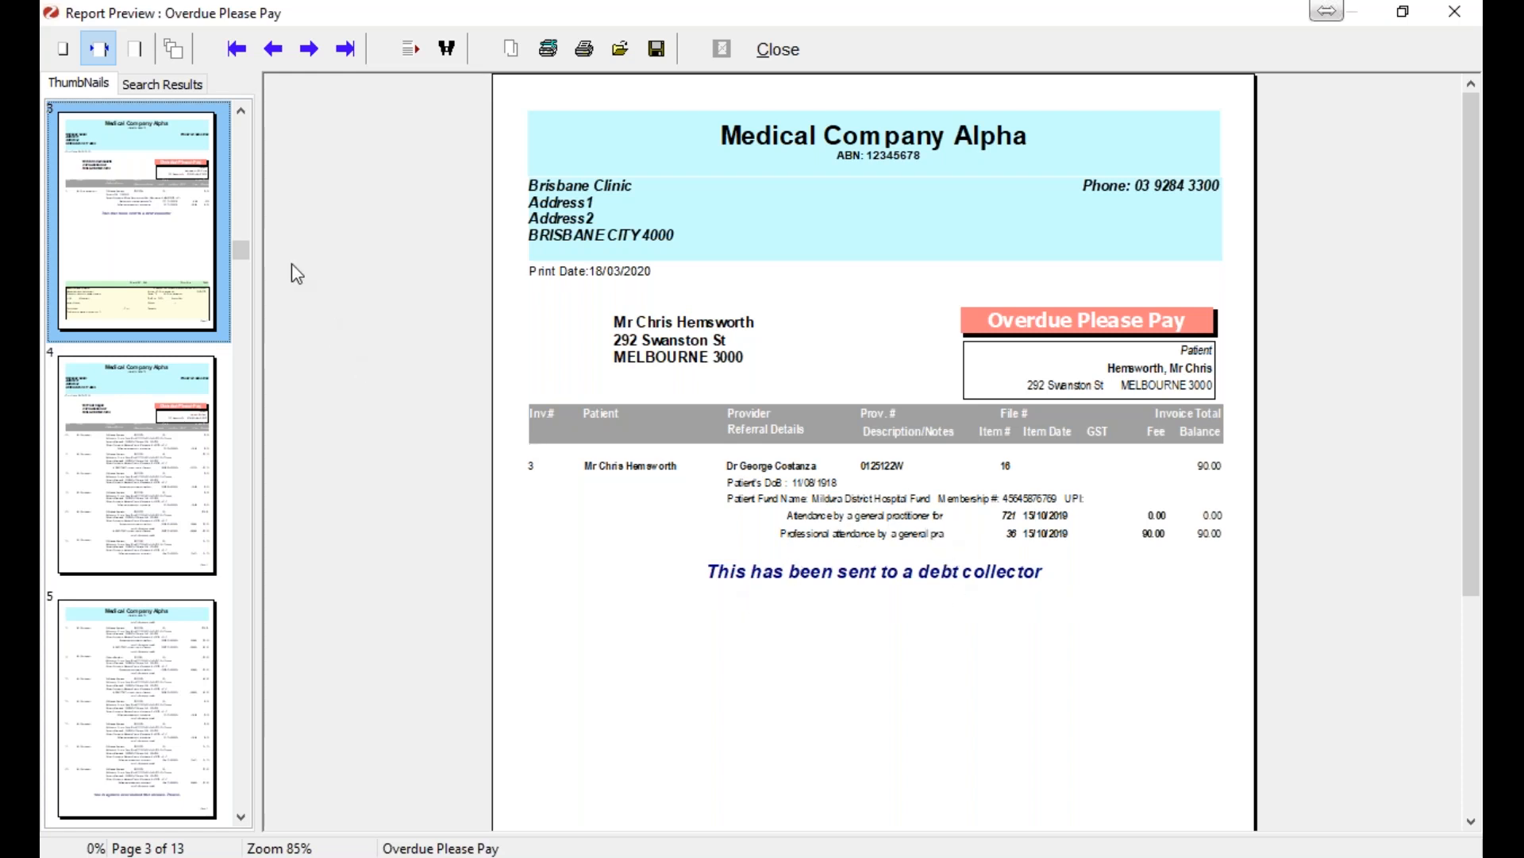
{"action": "left_click", "coordinate": [171, 425]}
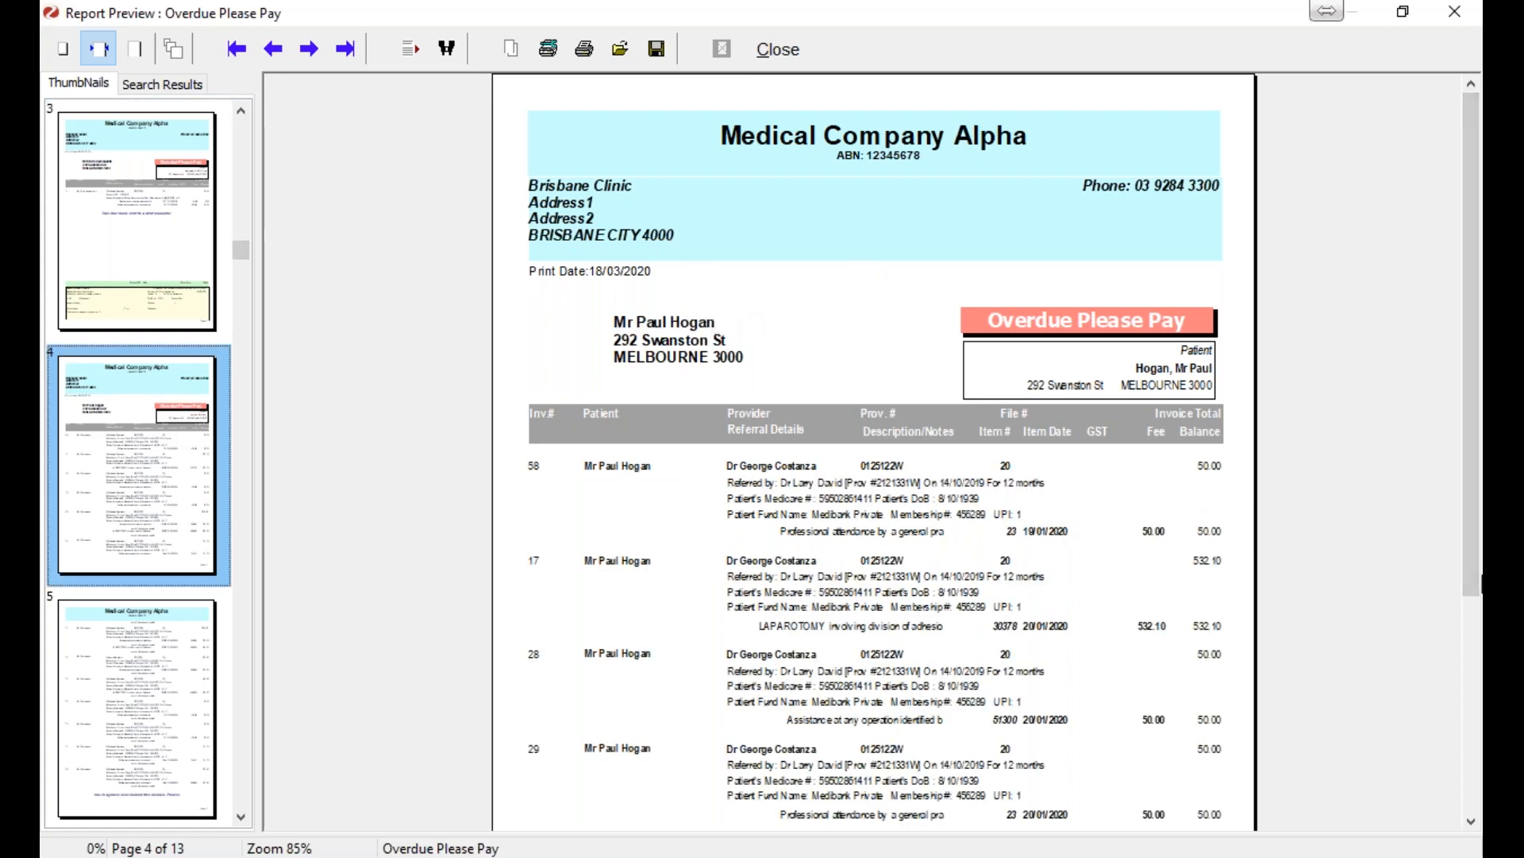
{"action": "left_click", "coordinate": [1475, 627]}
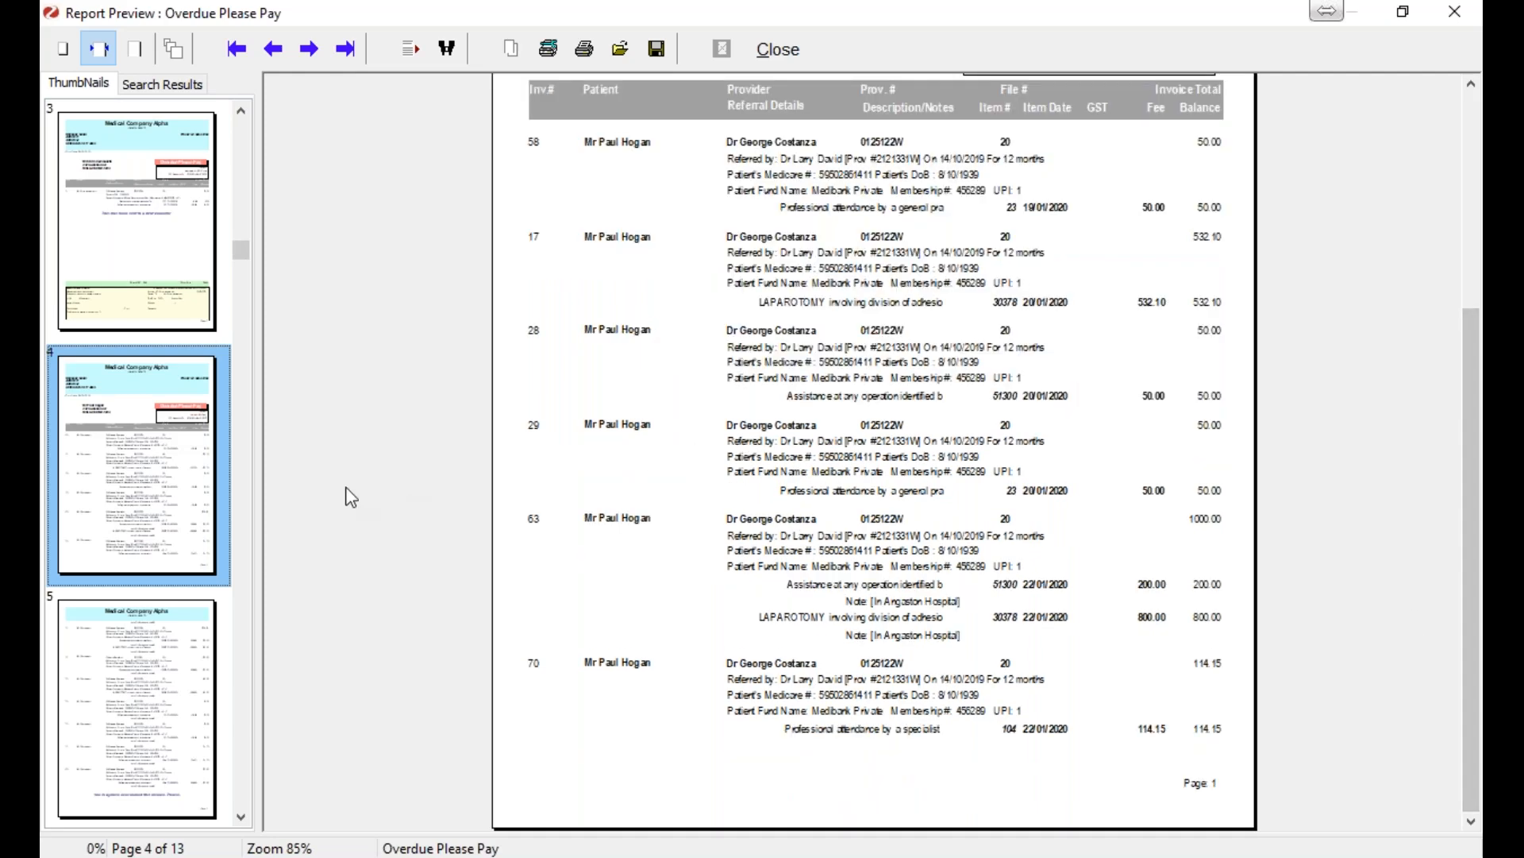
- Review the invoices, debt collector message and remittance advice on pages 5 to 8 of the preview, and close it
{"action": "left_click", "coordinate": [193, 632]}
{"action": "left_click", "coordinate": [170, 442]}
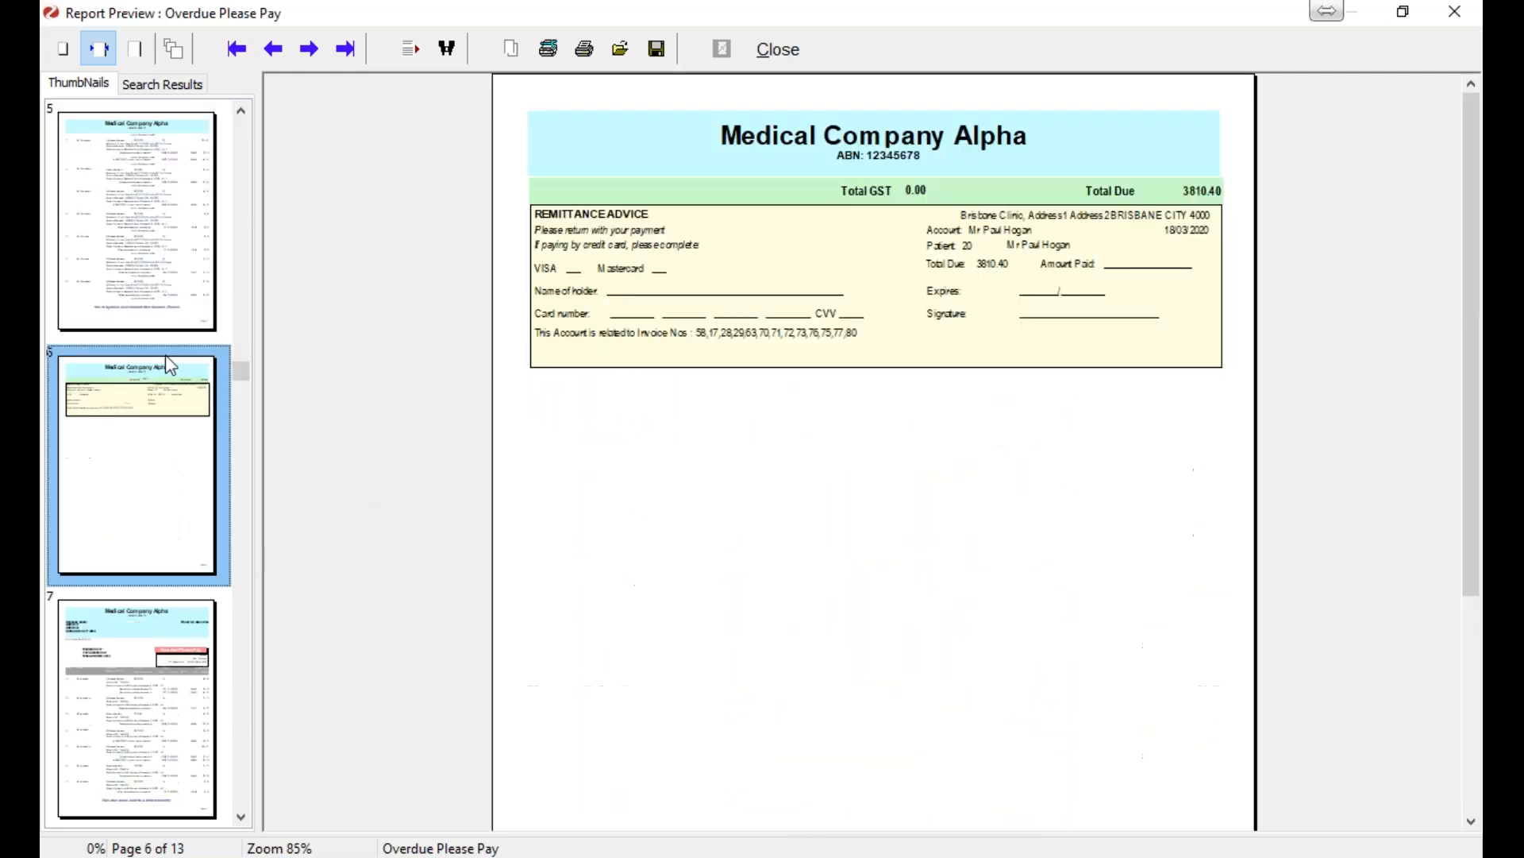
{"action": "left_click", "coordinate": [153, 323]}
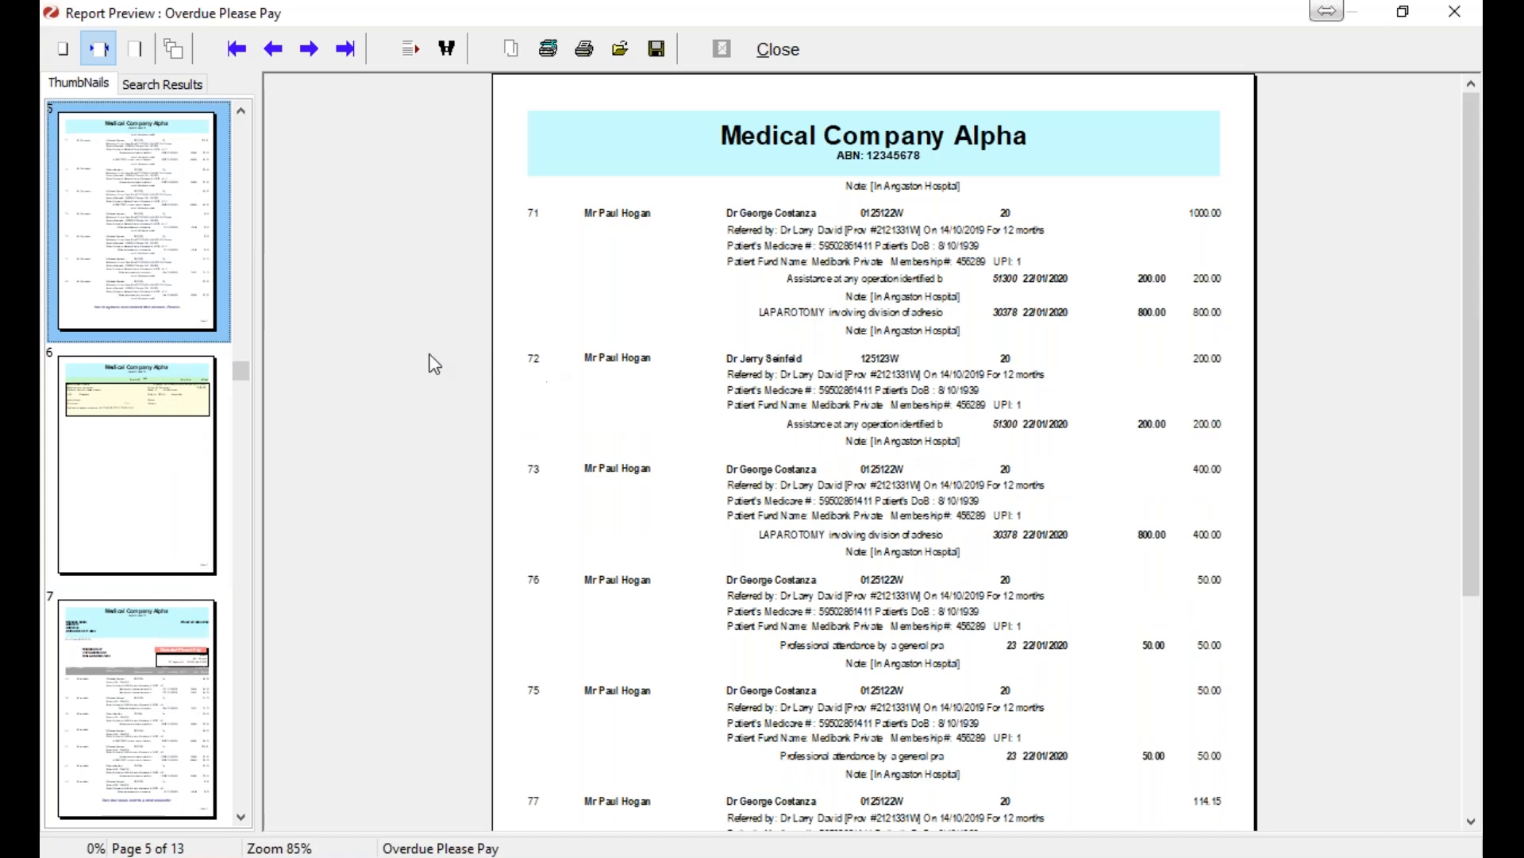
{"action": "left_click_drag", "start_coordinate": [245, 369], "coordinate": [256, 296]}
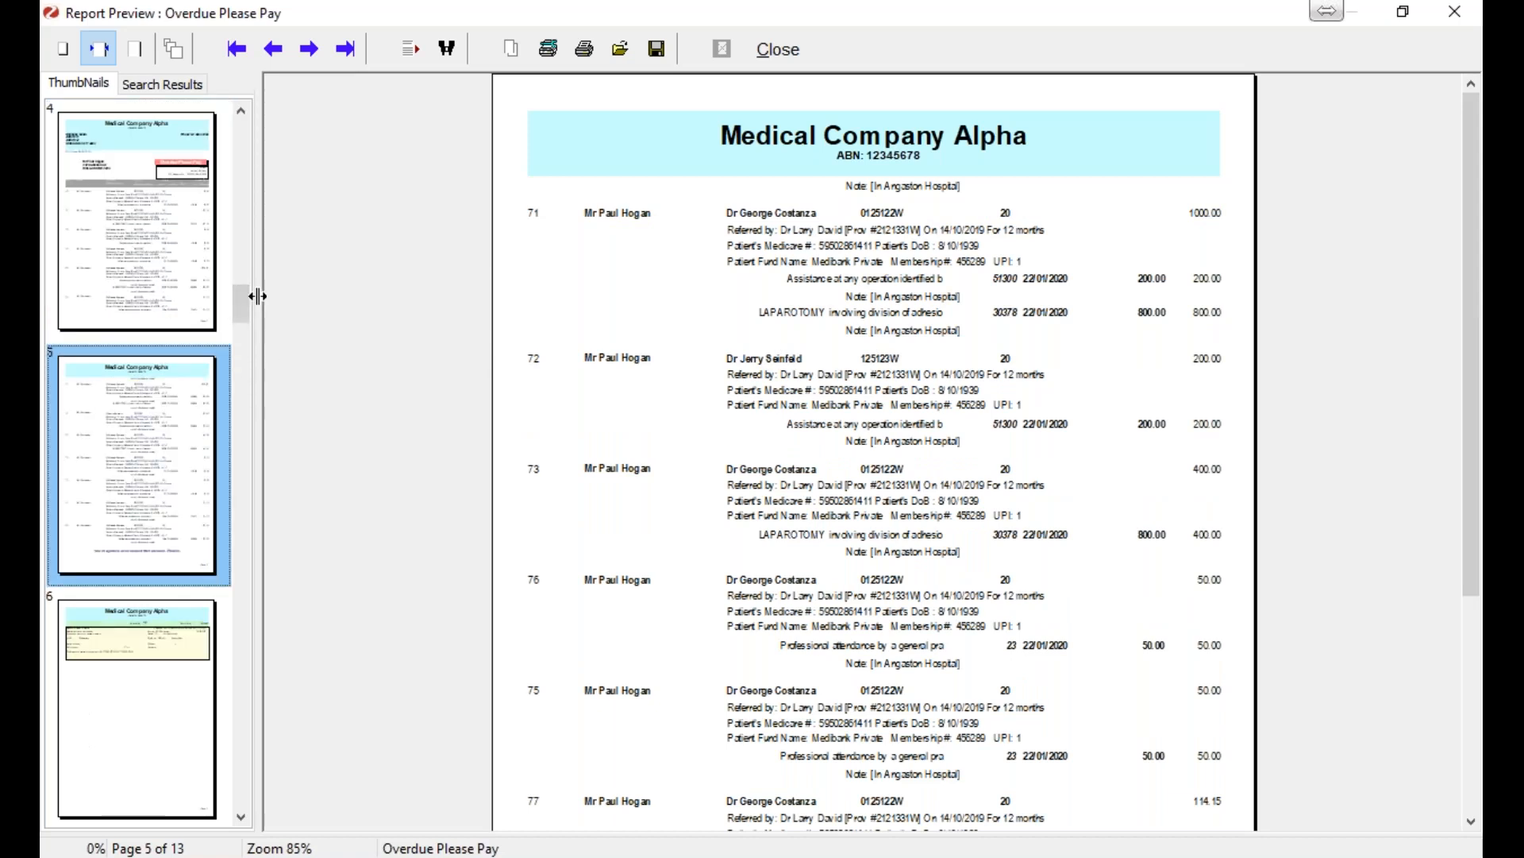
{"action": "left_click", "coordinate": [146, 645]}
{"action": "left_click", "coordinate": [146, 646]}
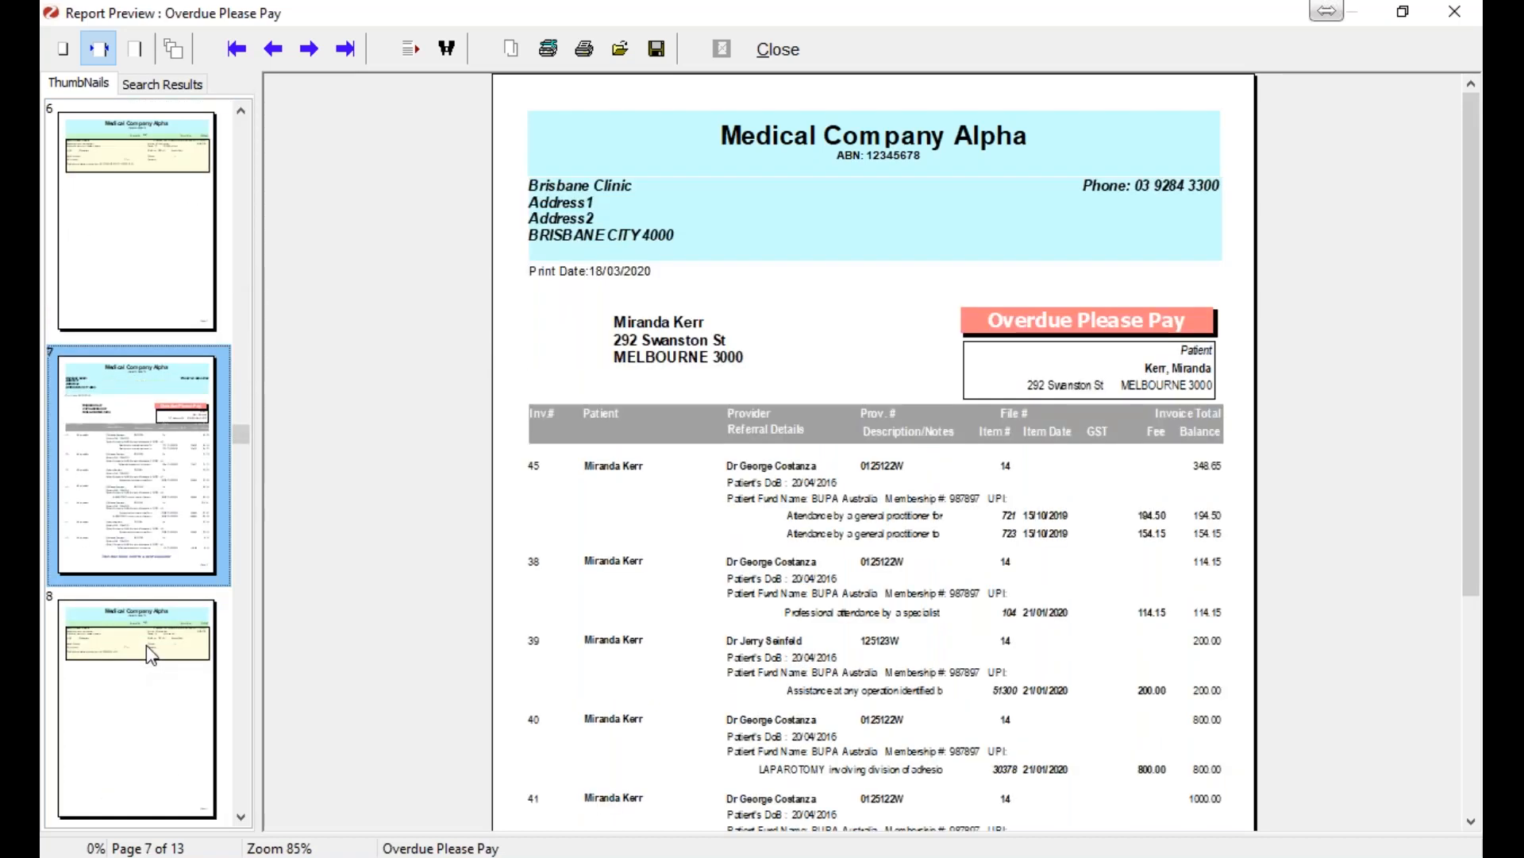
{"action": "left_click", "coordinate": [146, 645]}
{"action": "left_click", "coordinate": [155, 318]}
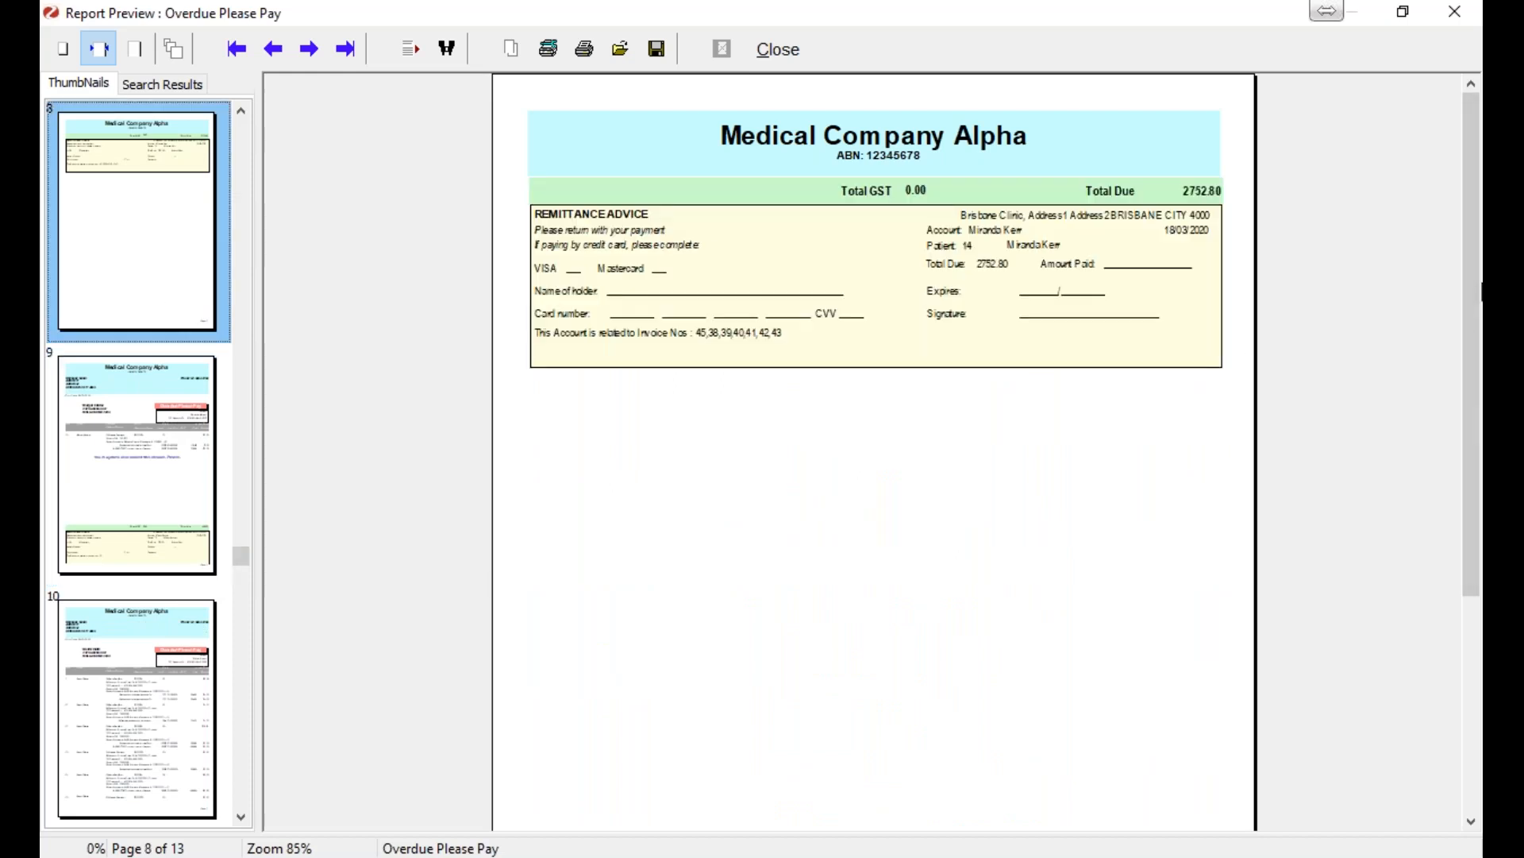
{"action": "left_click", "coordinate": [239, 112]}
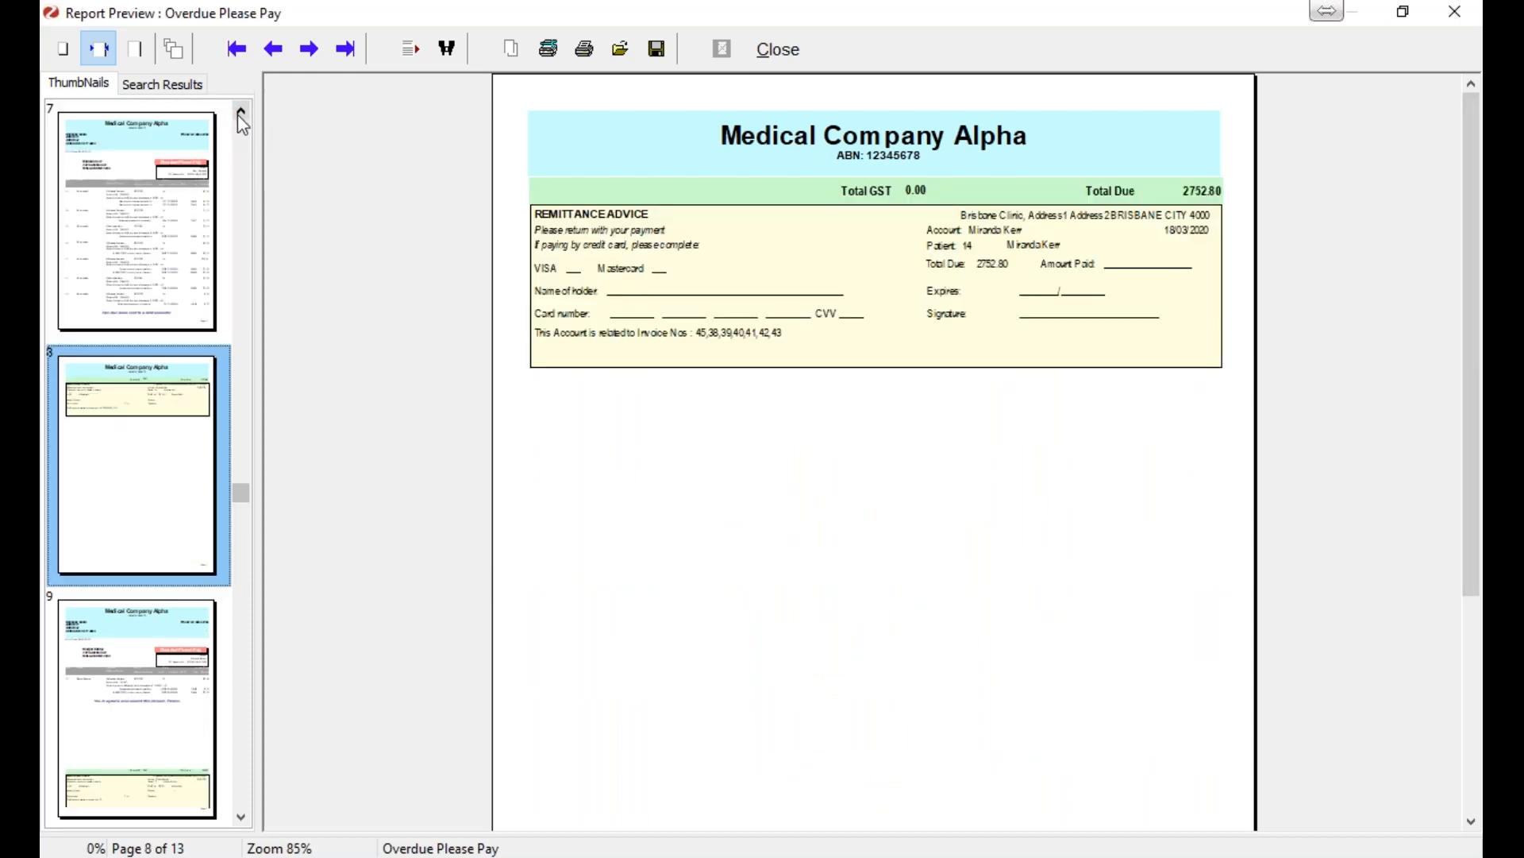
{"action": "left_click", "coordinate": [172, 247]}
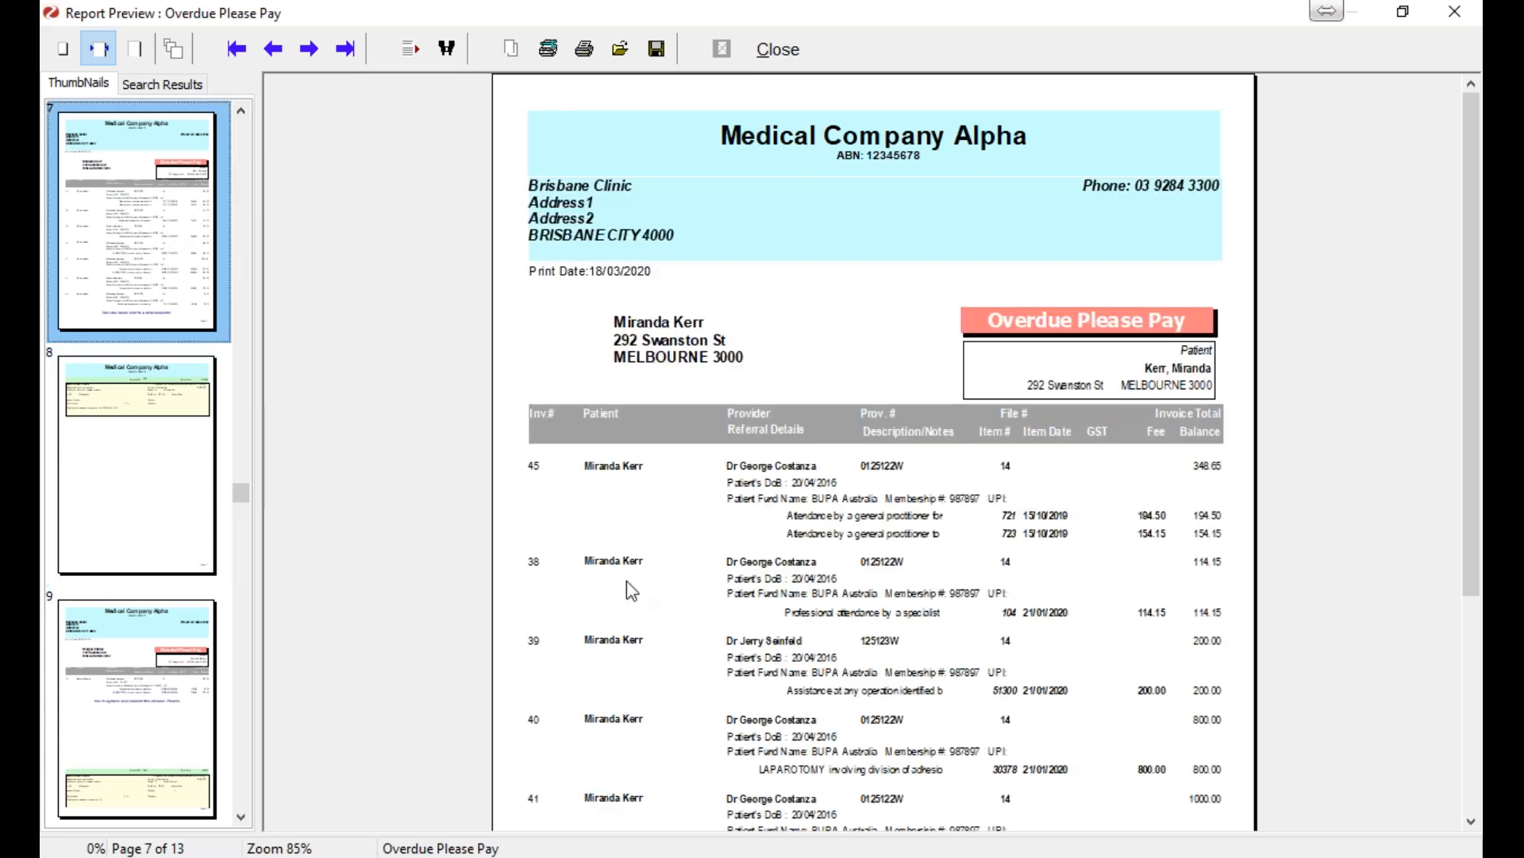
{"action": "left_click_drag", "start_coordinate": [1476, 565], "coordinate": [1480, 770]}
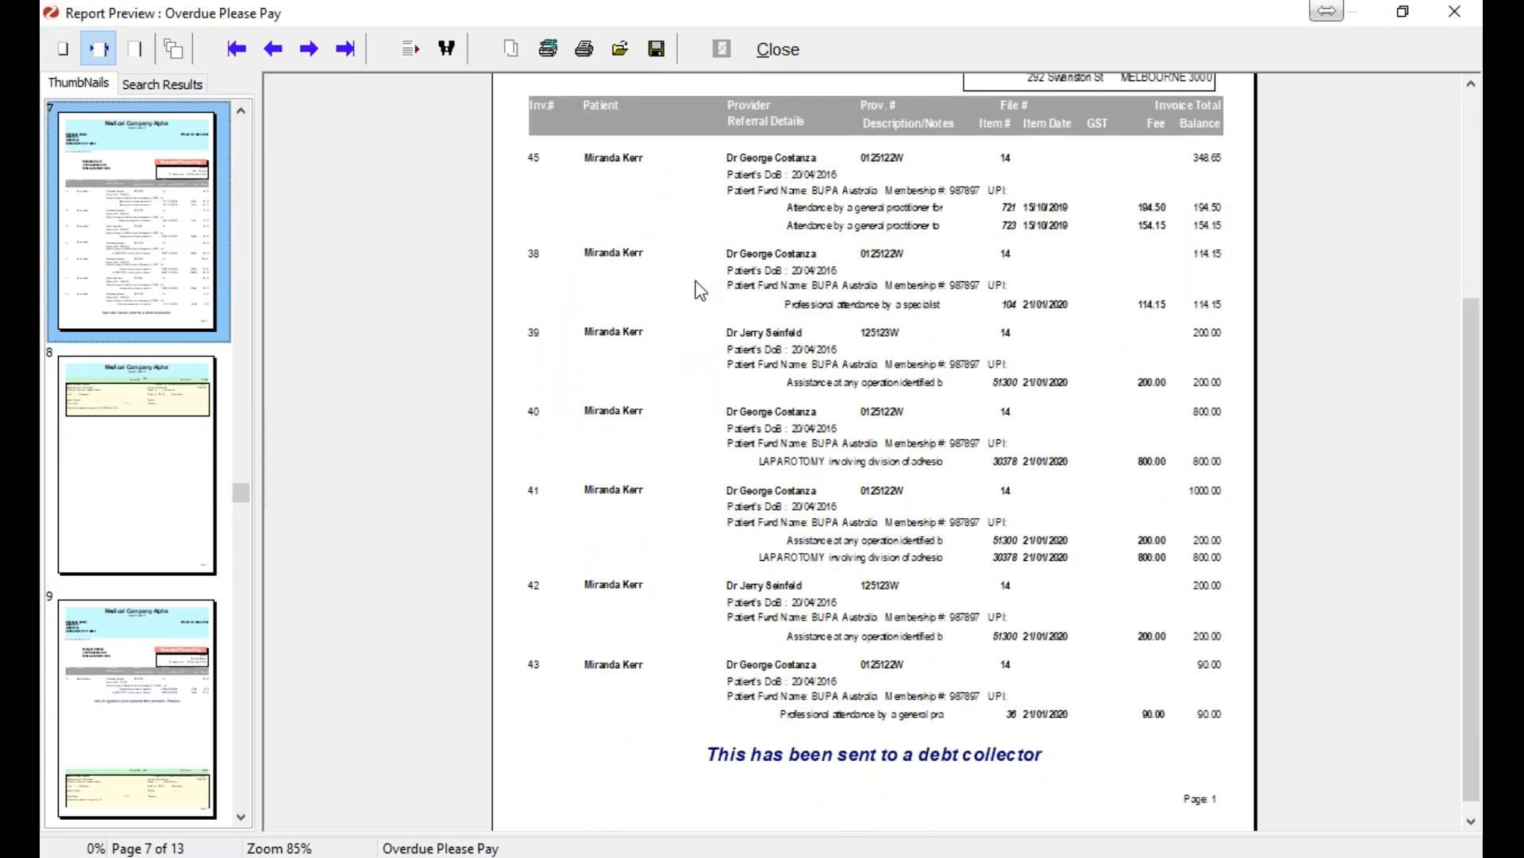
{"action": "left_click", "coordinate": [774, 60]}
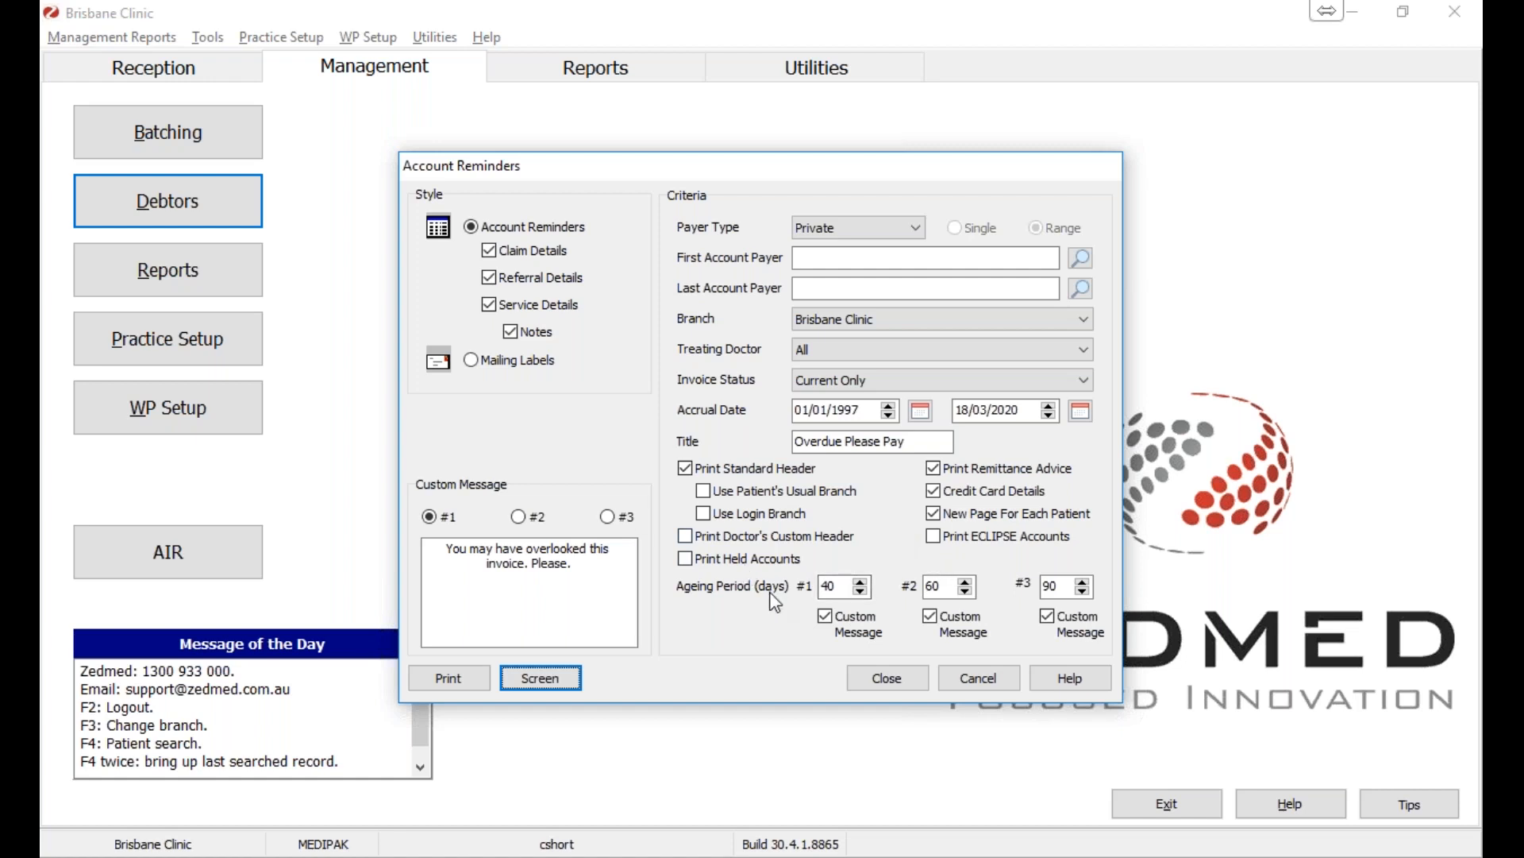
- Review the wording of custom messages #2, #3 and #1, and cancel the account reminders
{"action": "left_click", "coordinate": [517, 518]}
{"action": "left_click", "coordinate": [608, 516]}
{"action": "left_click", "coordinate": [444, 519]}
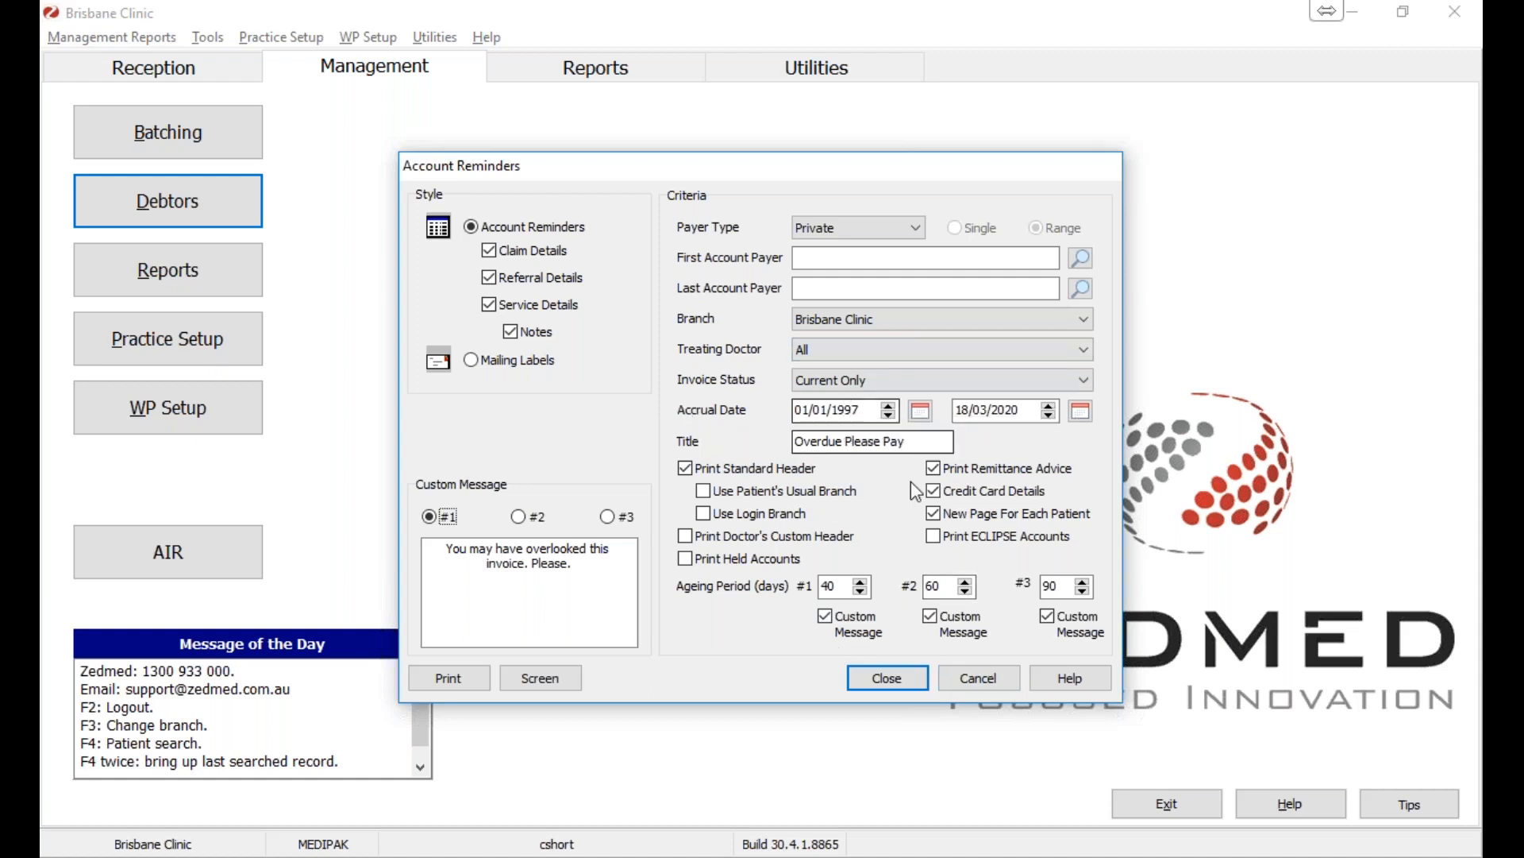
{"action": "left_click", "coordinate": [957, 684]}
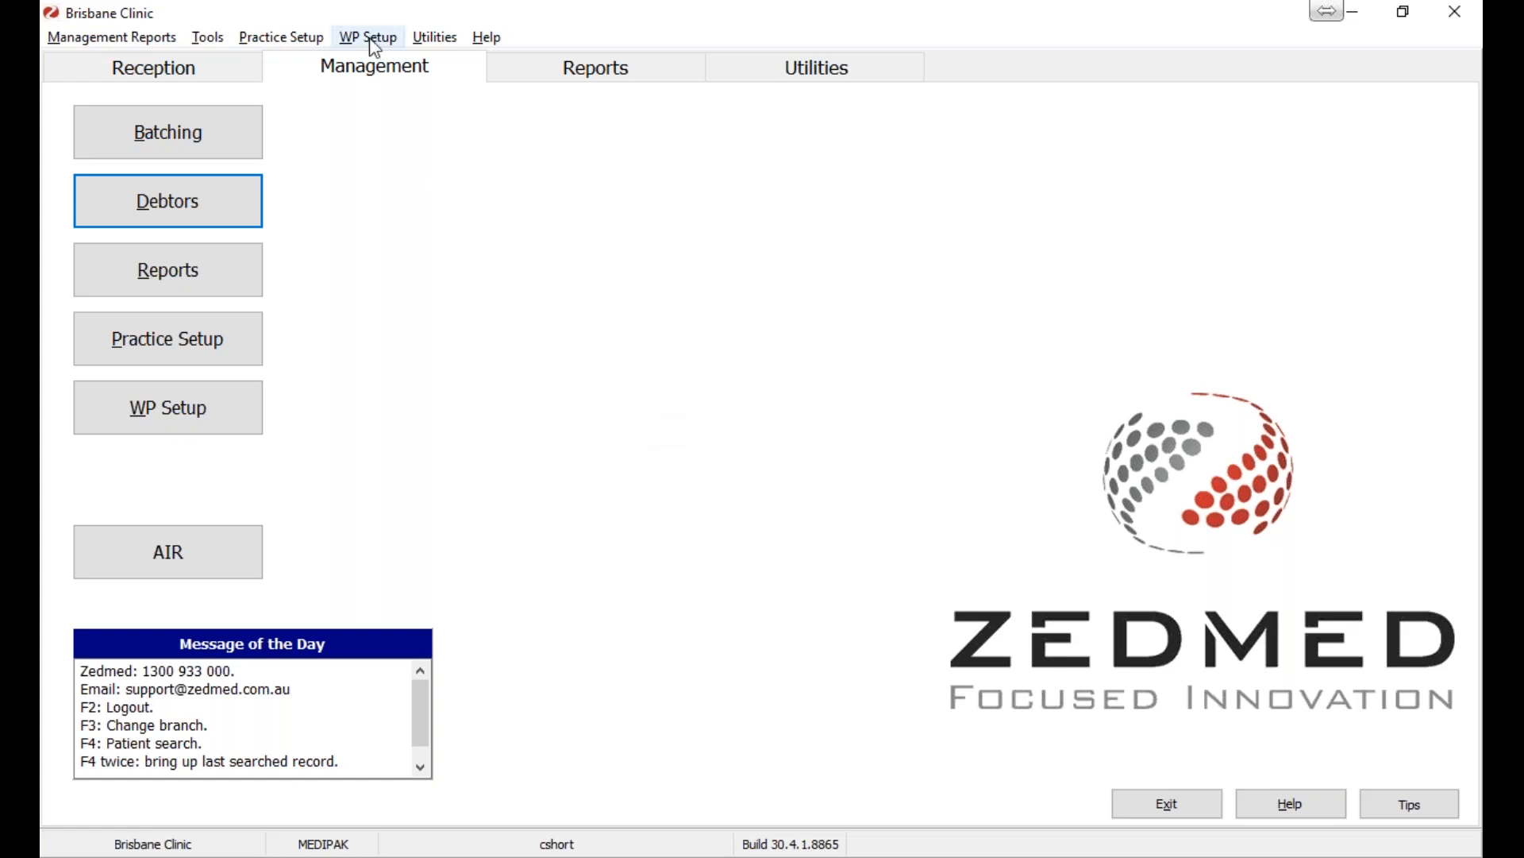
- Open the criteria for the management report on patients
{"action": "left_click", "coordinate": [200, 271]}
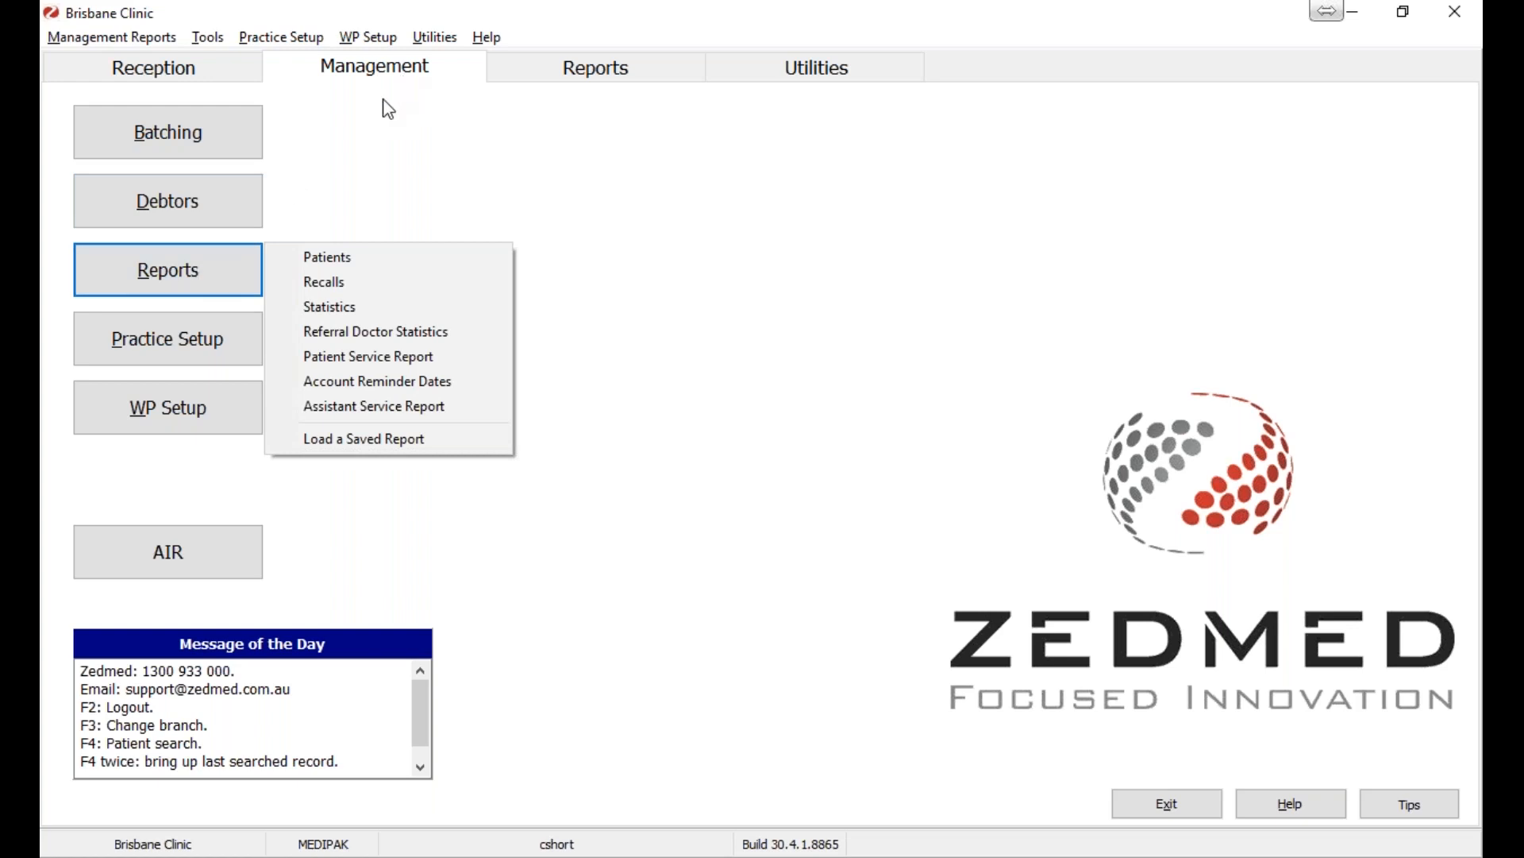
{"action": "left_click", "coordinate": [316, 258]}
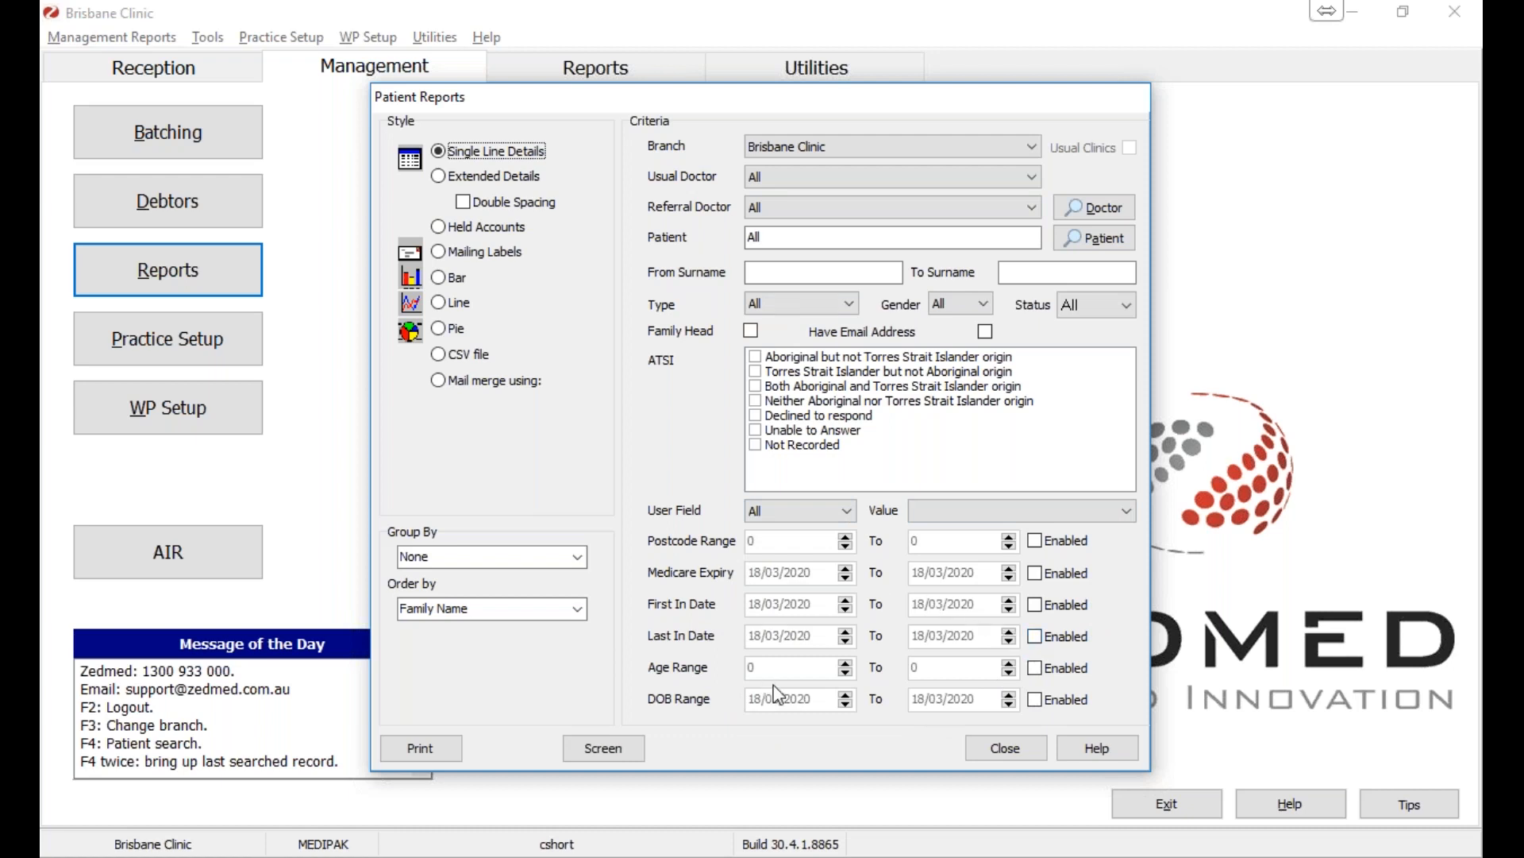
- Try an age range of 65 to 100 in the patient report criteria, and disable the range again
{"action": "left_click", "coordinate": [1040, 669]}
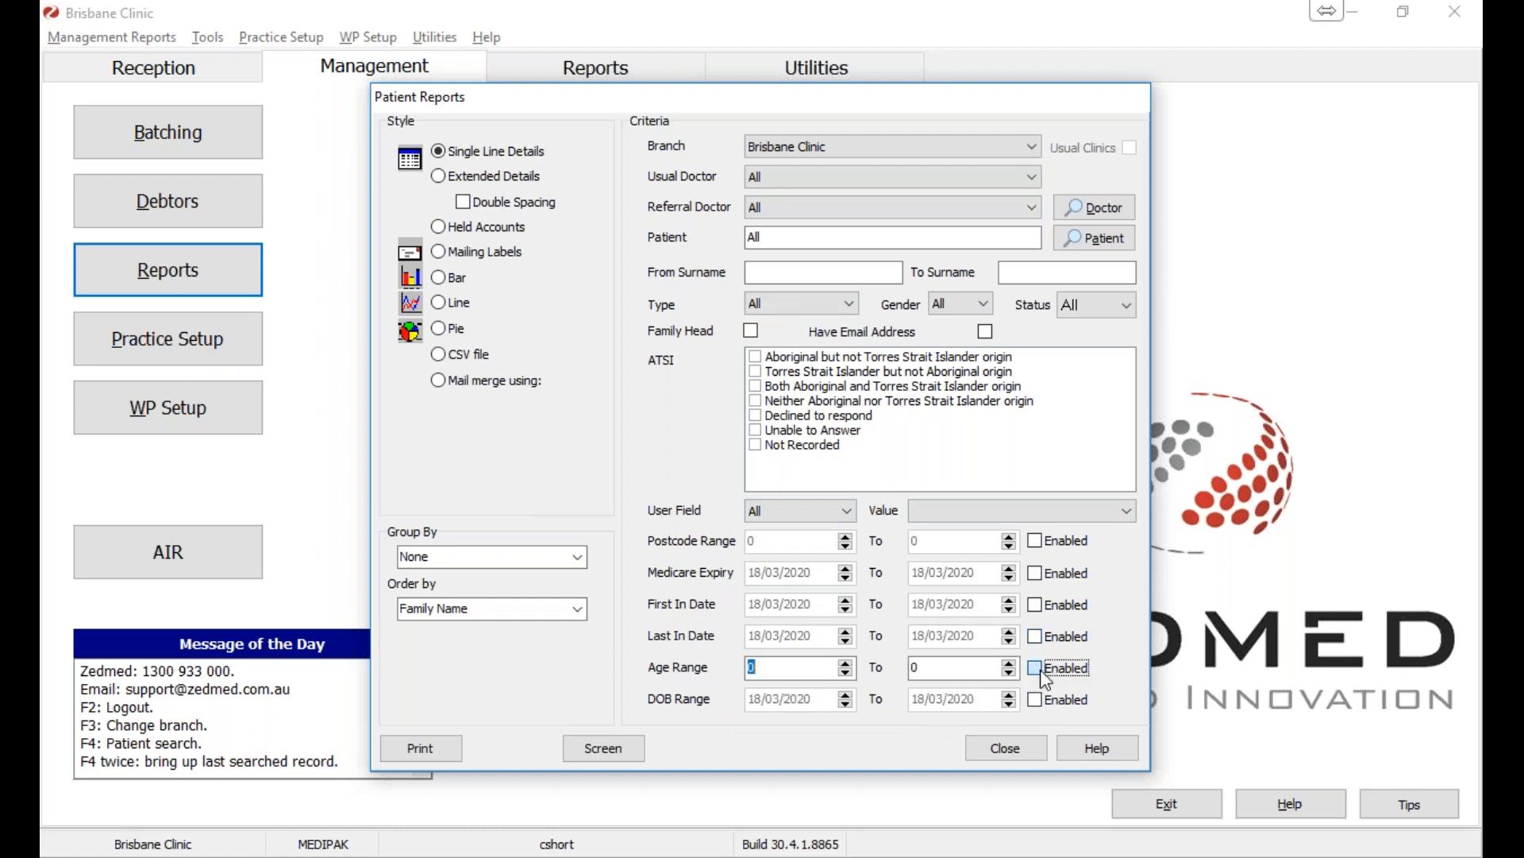
{"action": "left_click", "coordinate": [783, 671]}
{"action": "double_click", "coordinate": [783, 672]}
{"action": "type", "text": "65"}
{"action": "left_click", "coordinate": [942, 672]}
{"action": "key", "text": "BackSpace"}
{"action": "type", "text": "100"}
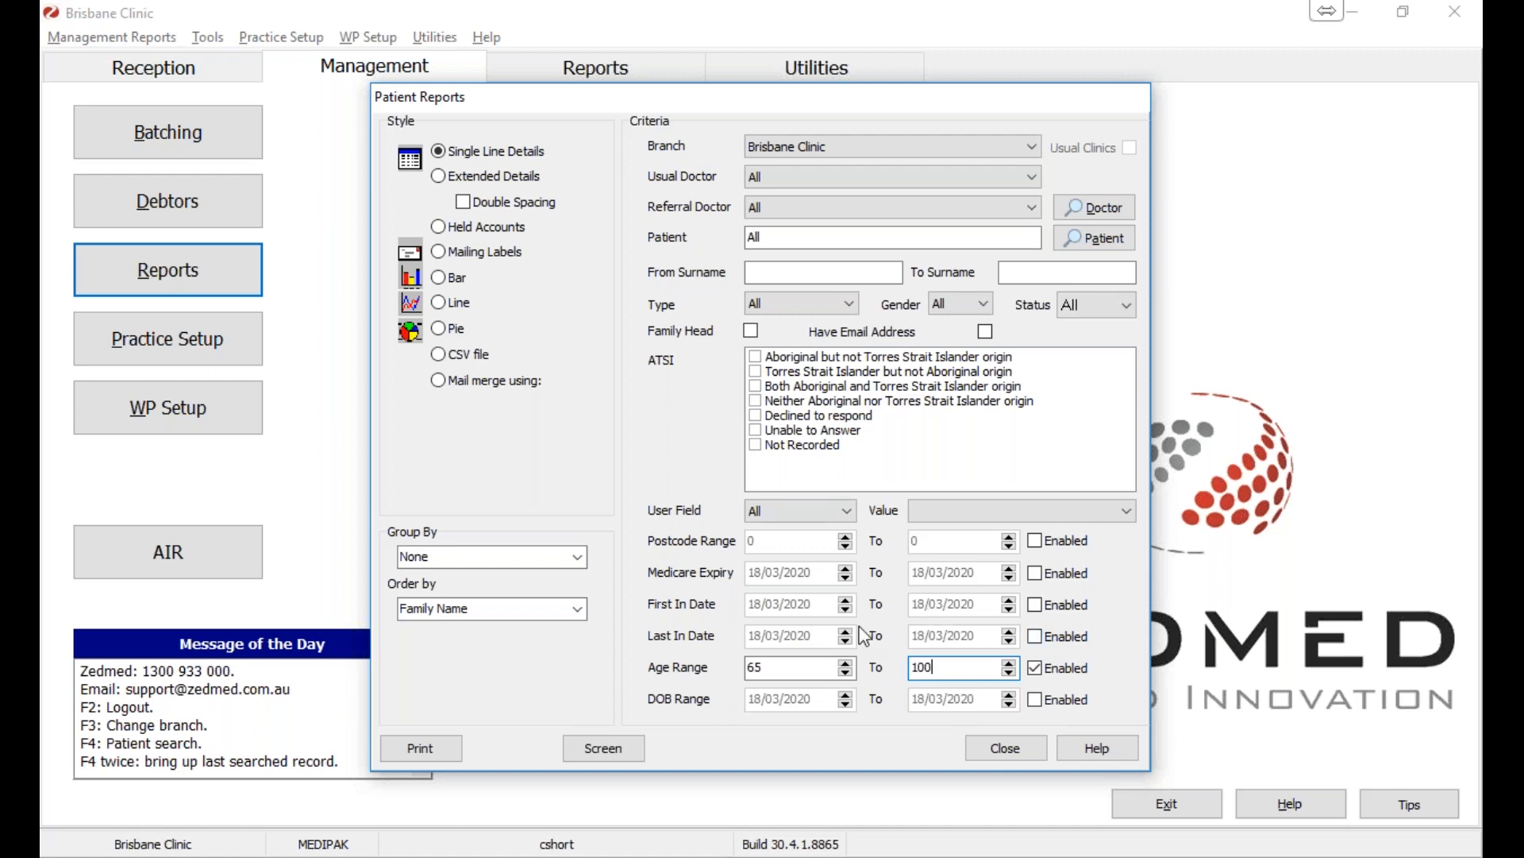
{"action": "left_click", "coordinate": [1037, 668]}
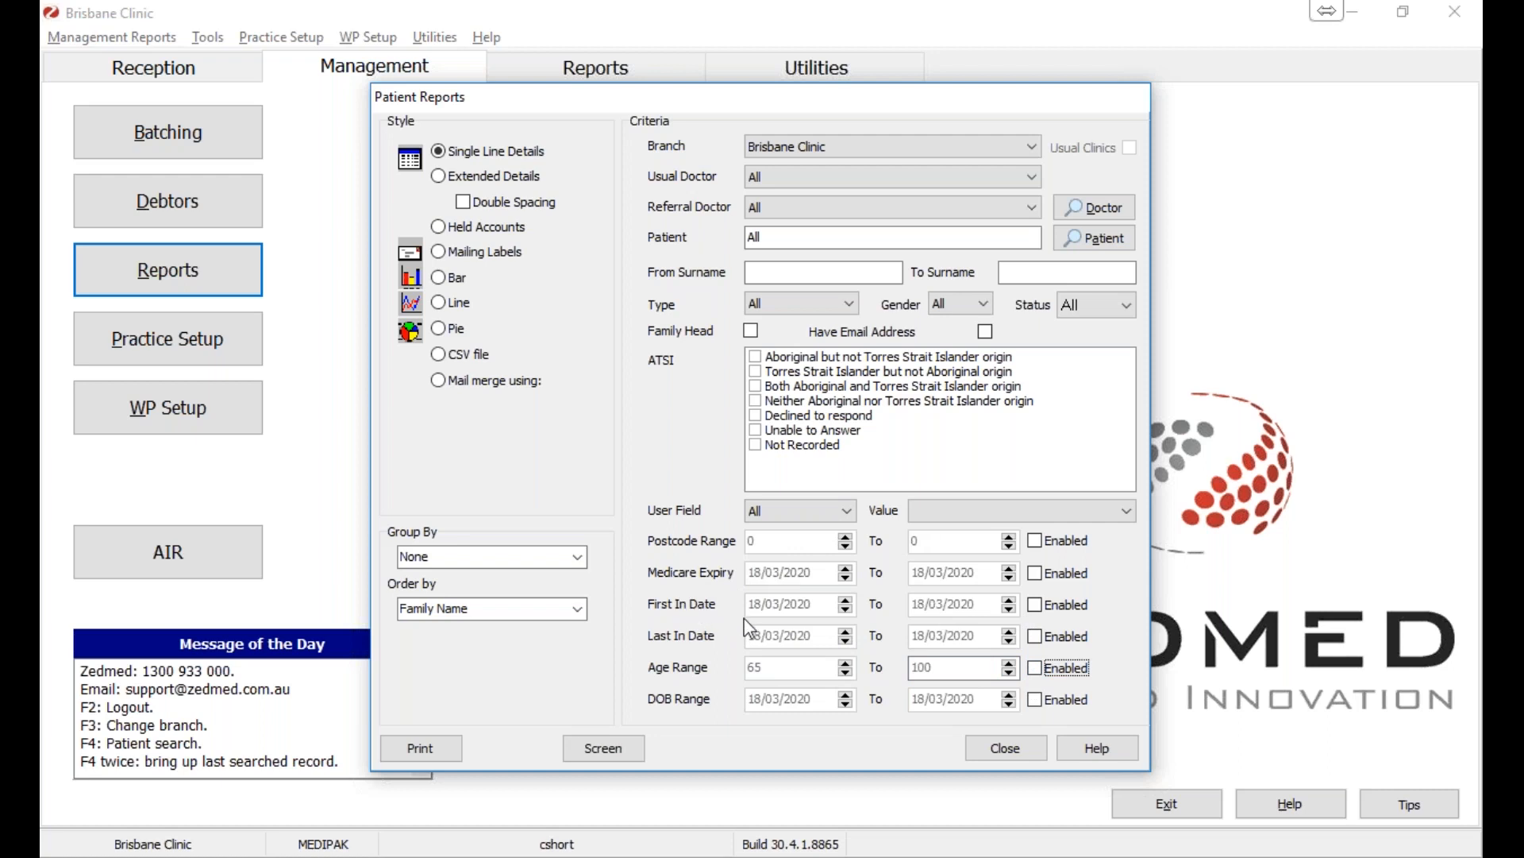
- Look at the First In Date, Last In Date, Usual Doctor and Referral Doctor criteria of the patient report
{"action": "left_click", "coordinate": [1049, 611]}
{"action": "left_click", "coordinate": [1049, 613]}
{"action": "left_click", "coordinate": [1040, 640]}
{"action": "left_click", "coordinate": [1040, 640]}
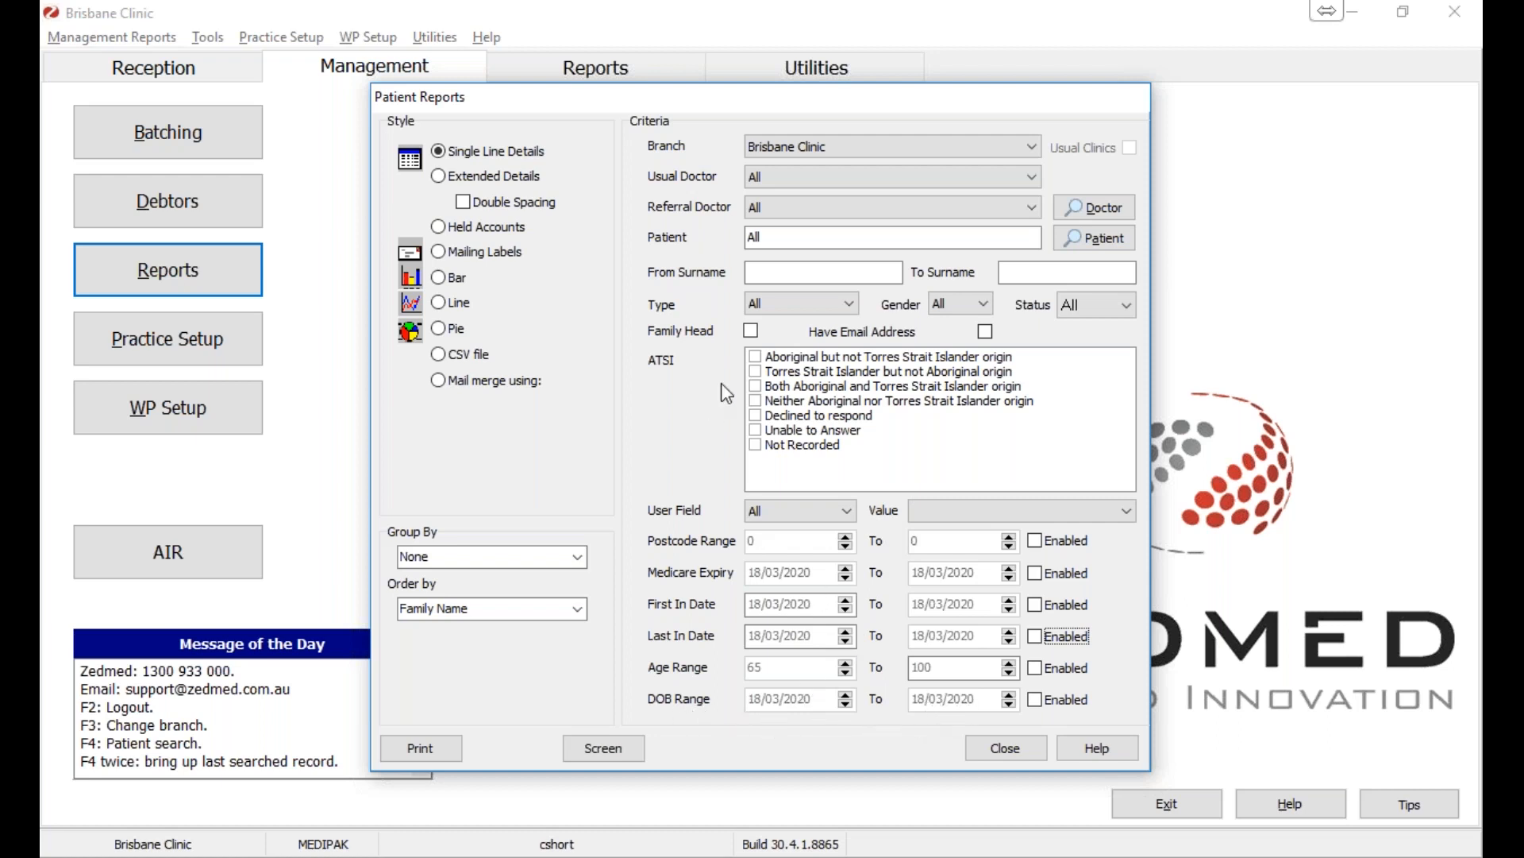
{"action": "left_click", "coordinate": [772, 178]}
{"action": "left_click", "coordinate": [771, 178]}
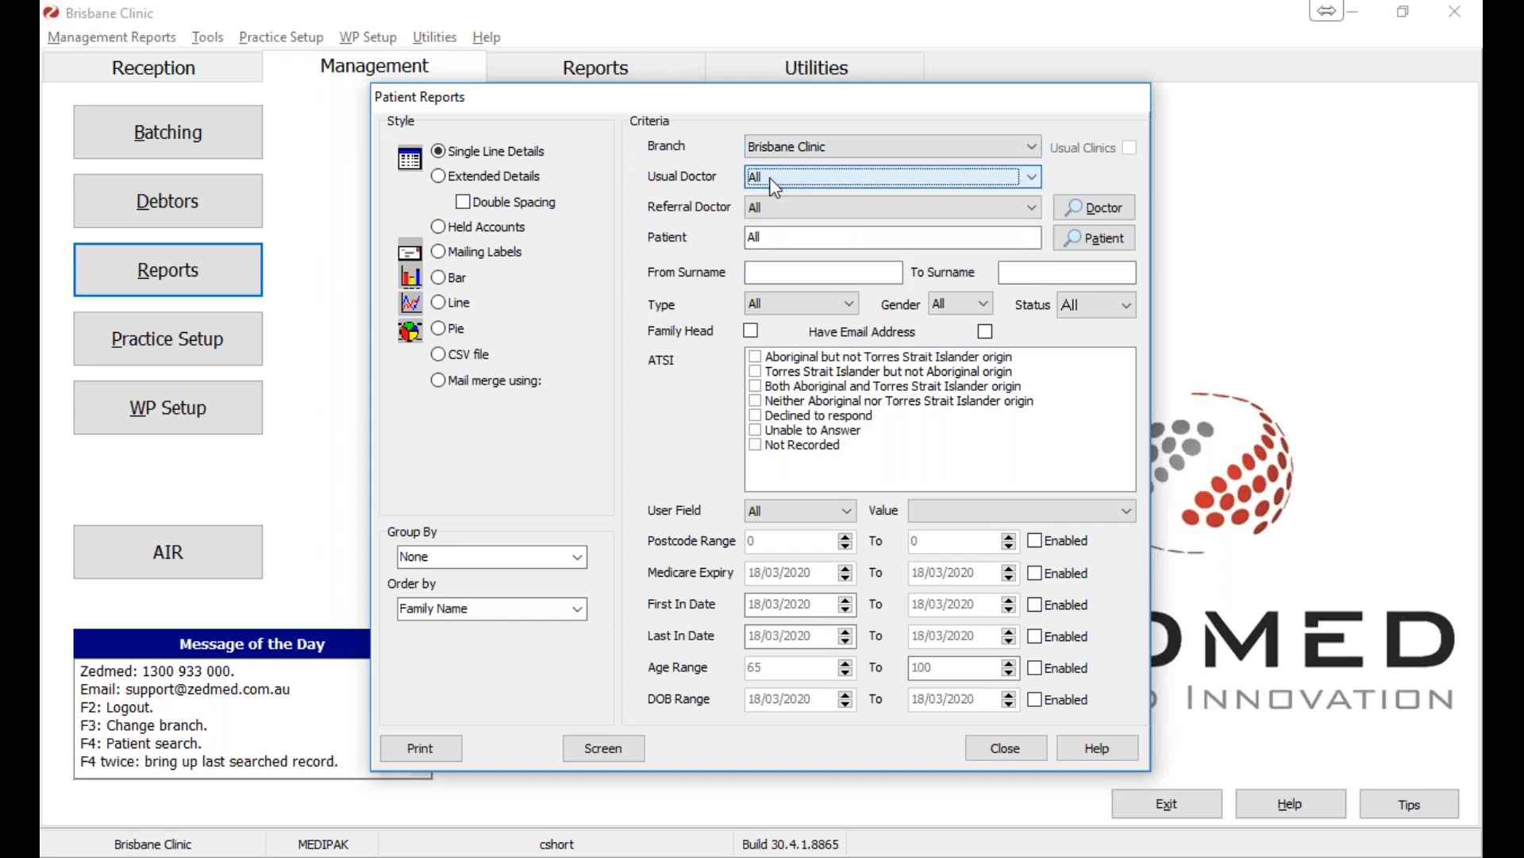
{"action": "left_click", "coordinate": [779, 212]}
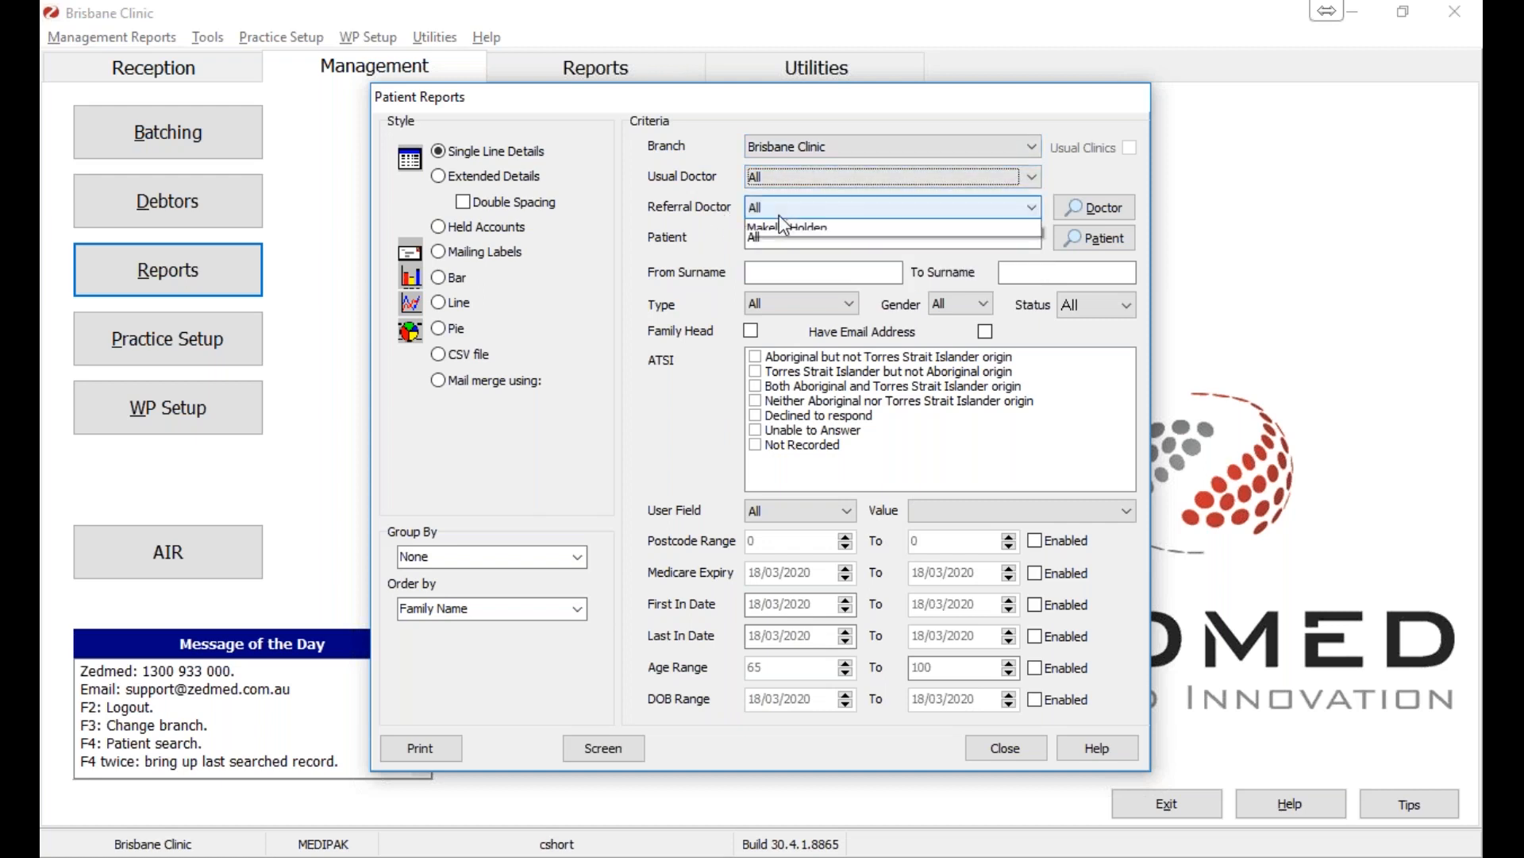
{"action": "left_click", "coordinate": [779, 218]}
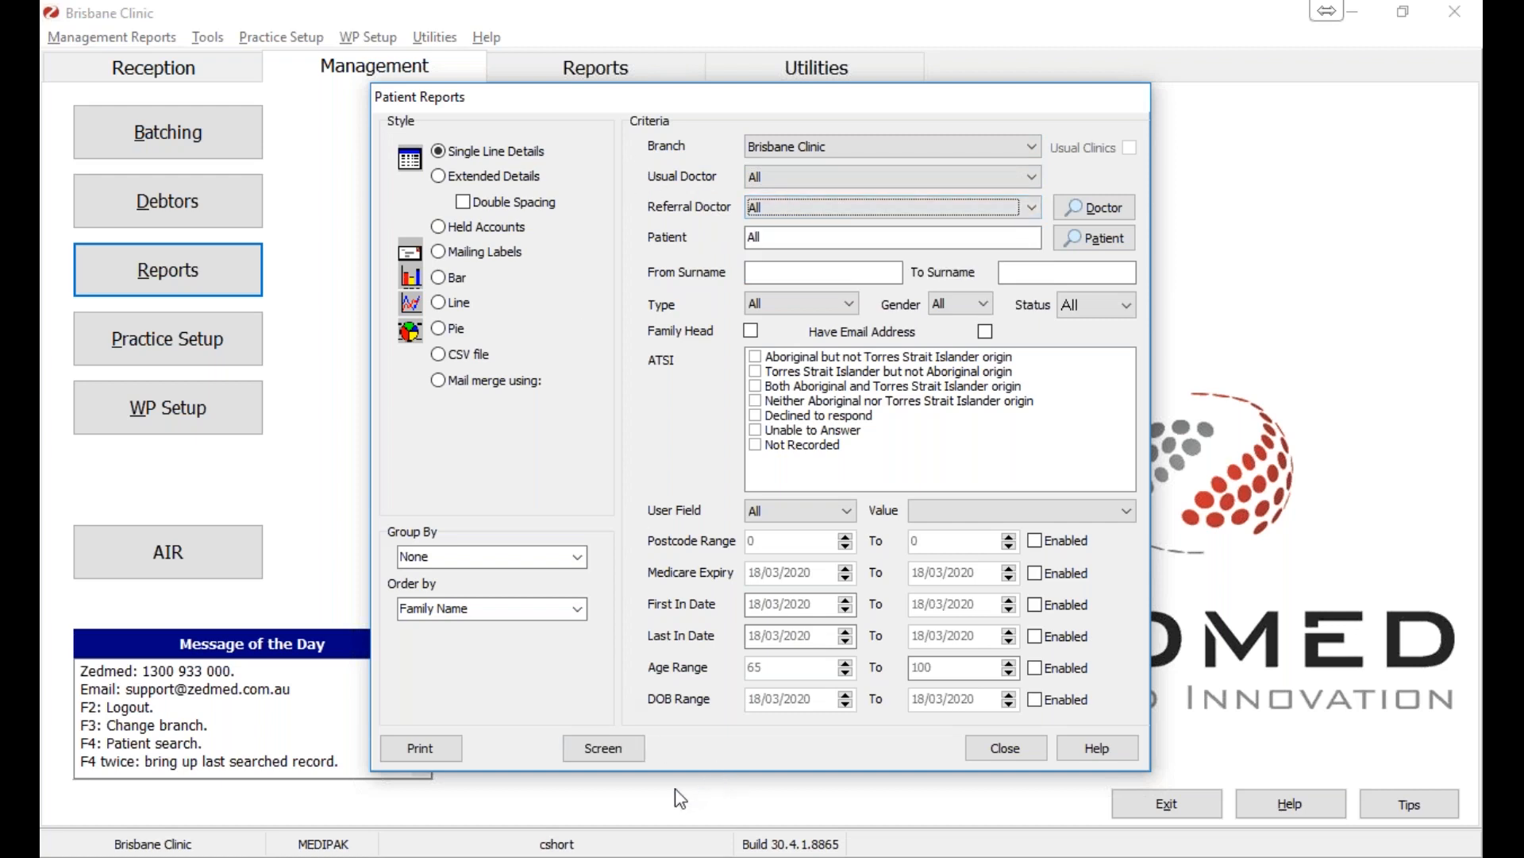
- Preview the single line patient report for Brisbane Clinic at 130% zoom, and close it after reviewing the patient list
{"action": "left_click", "coordinate": [616, 746]}
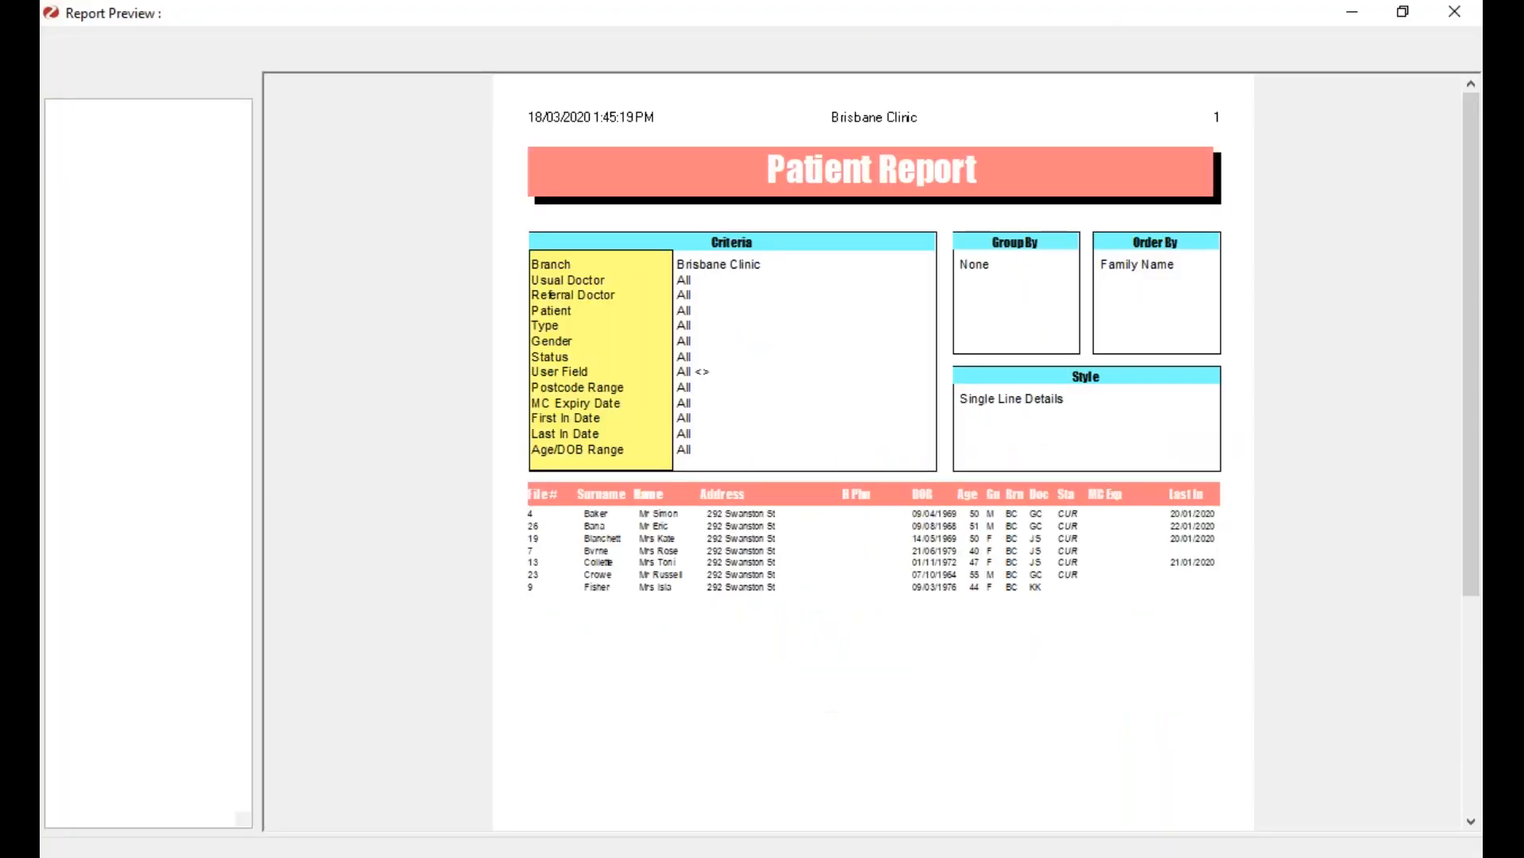
{"action": "left_click", "coordinate": [168, 59]}
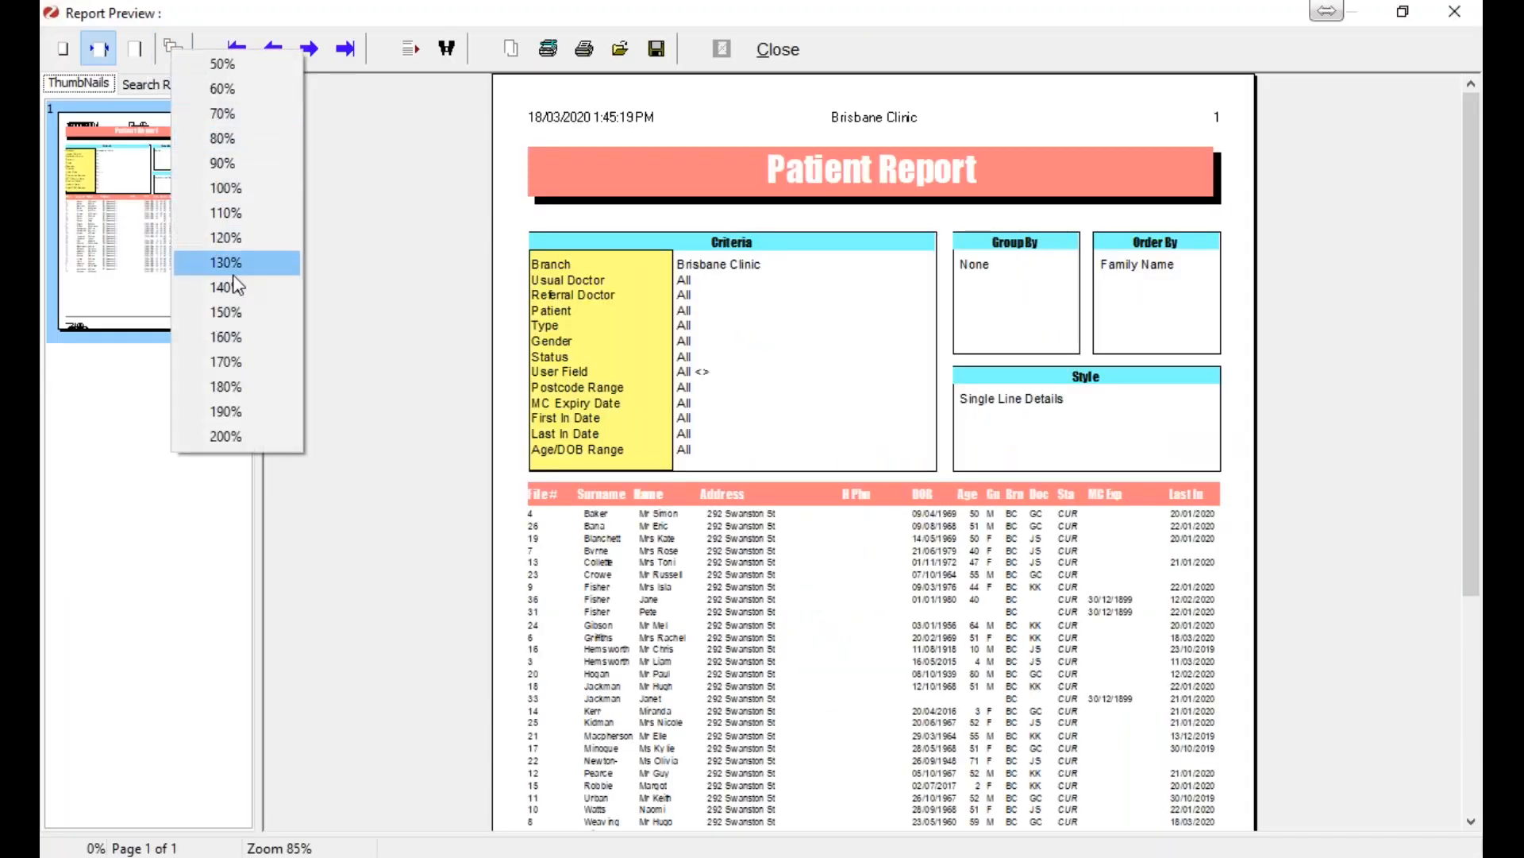
{"action": "left_click", "coordinate": [216, 262]}
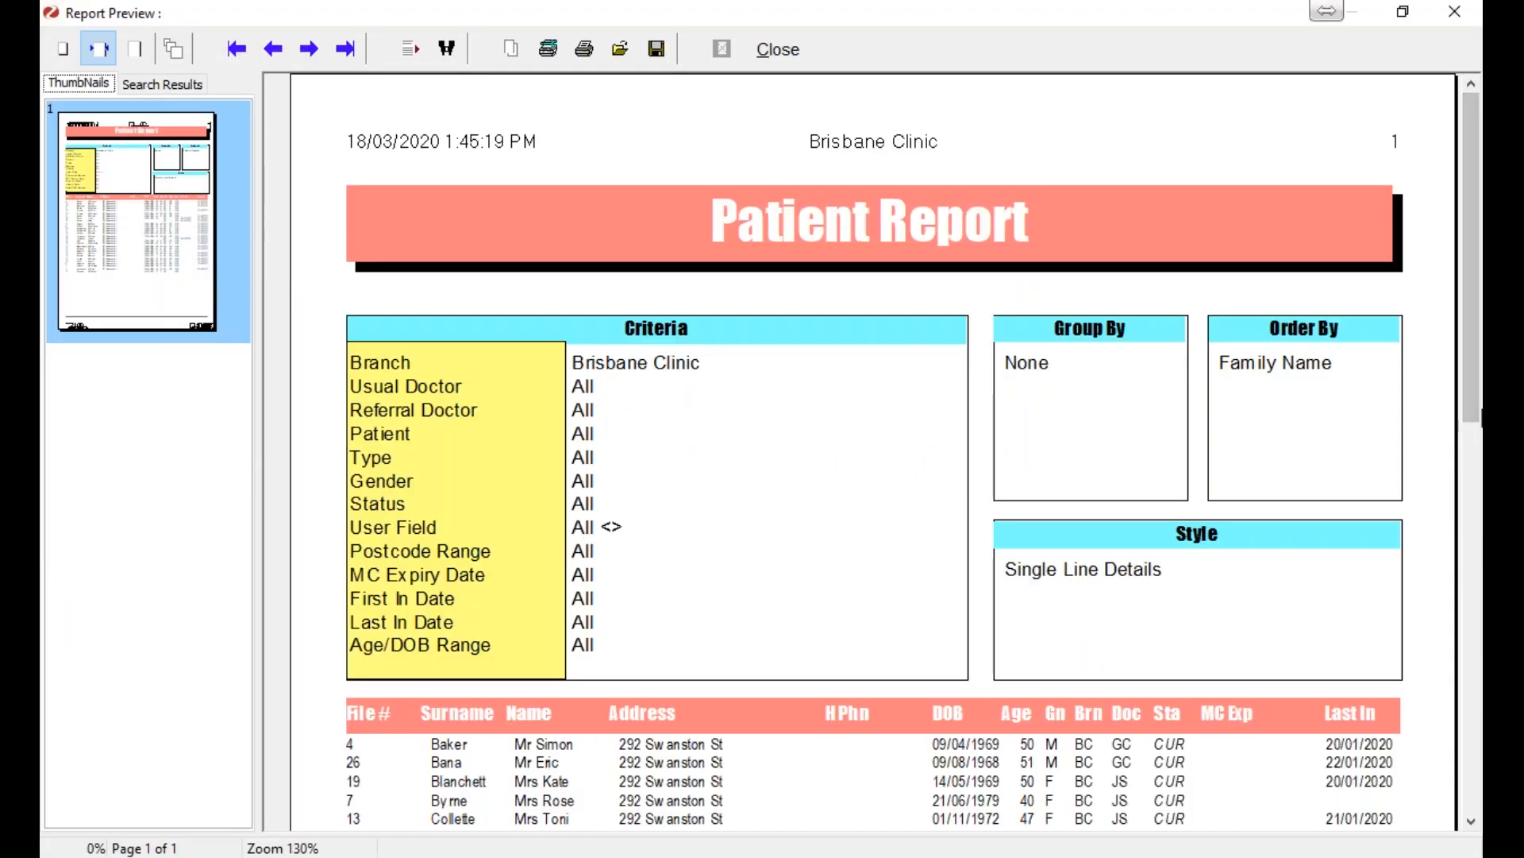
{"action": "left_click_drag", "start_coordinate": [1467, 423], "coordinate": [1481, 635]}
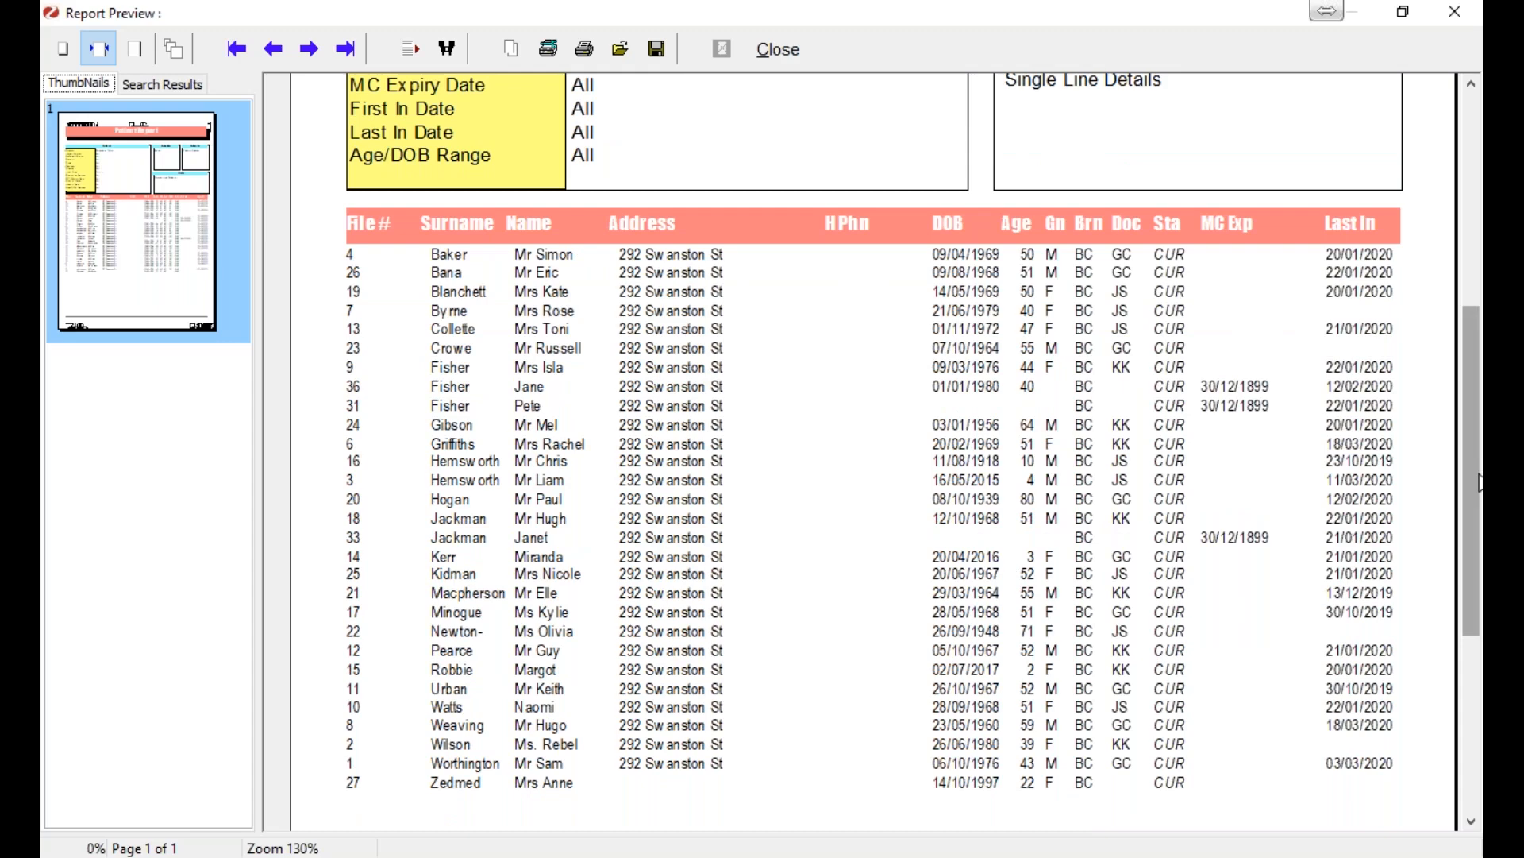
{"action": "left_click_drag", "start_coordinate": [1480, 475], "coordinate": [1477, 262]}
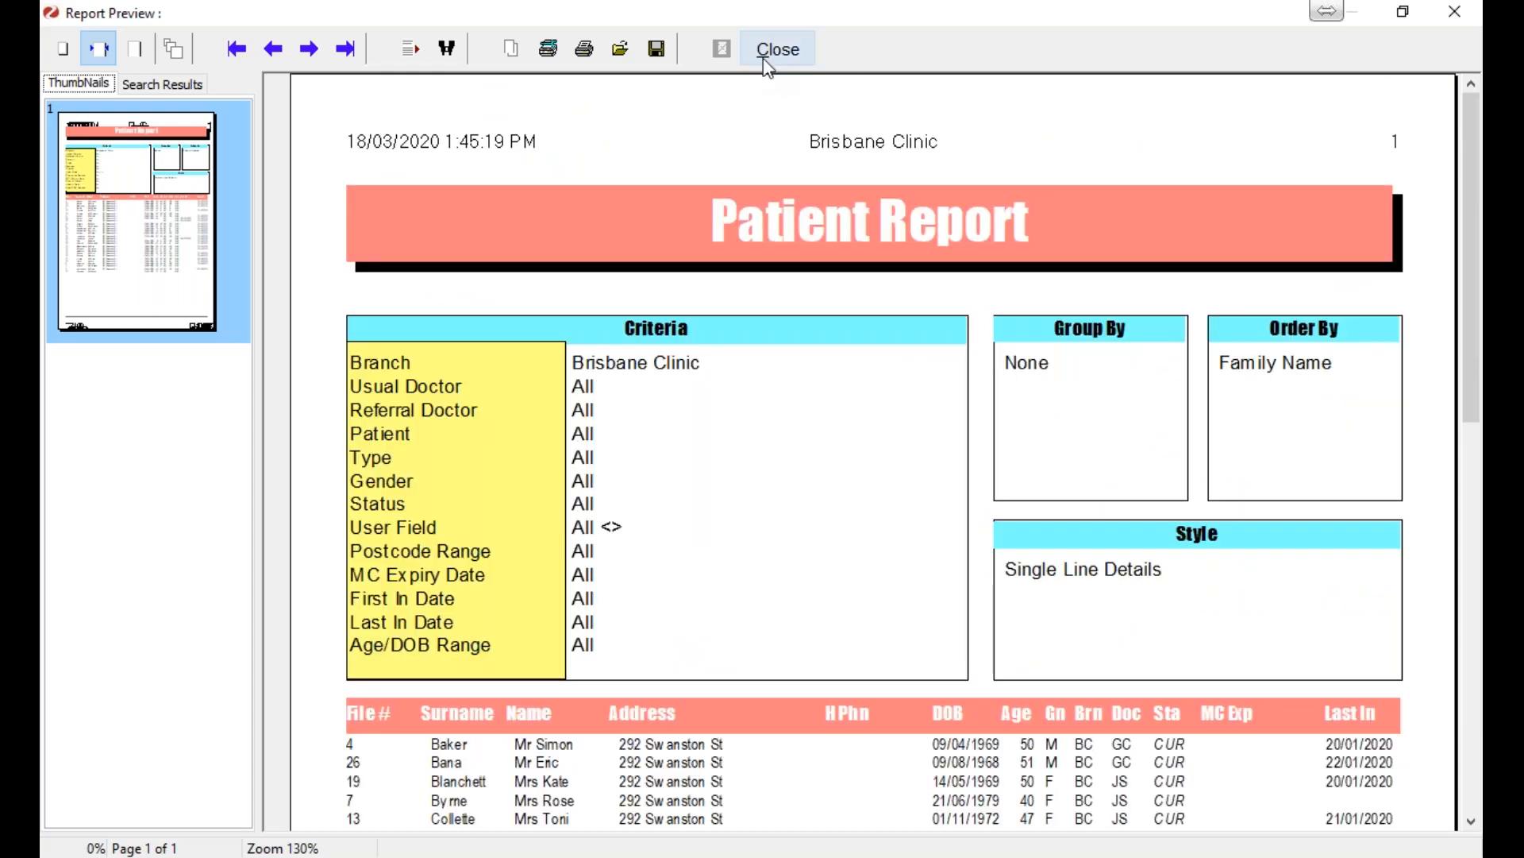
{"action": "left_click", "coordinate": [768, 64]}
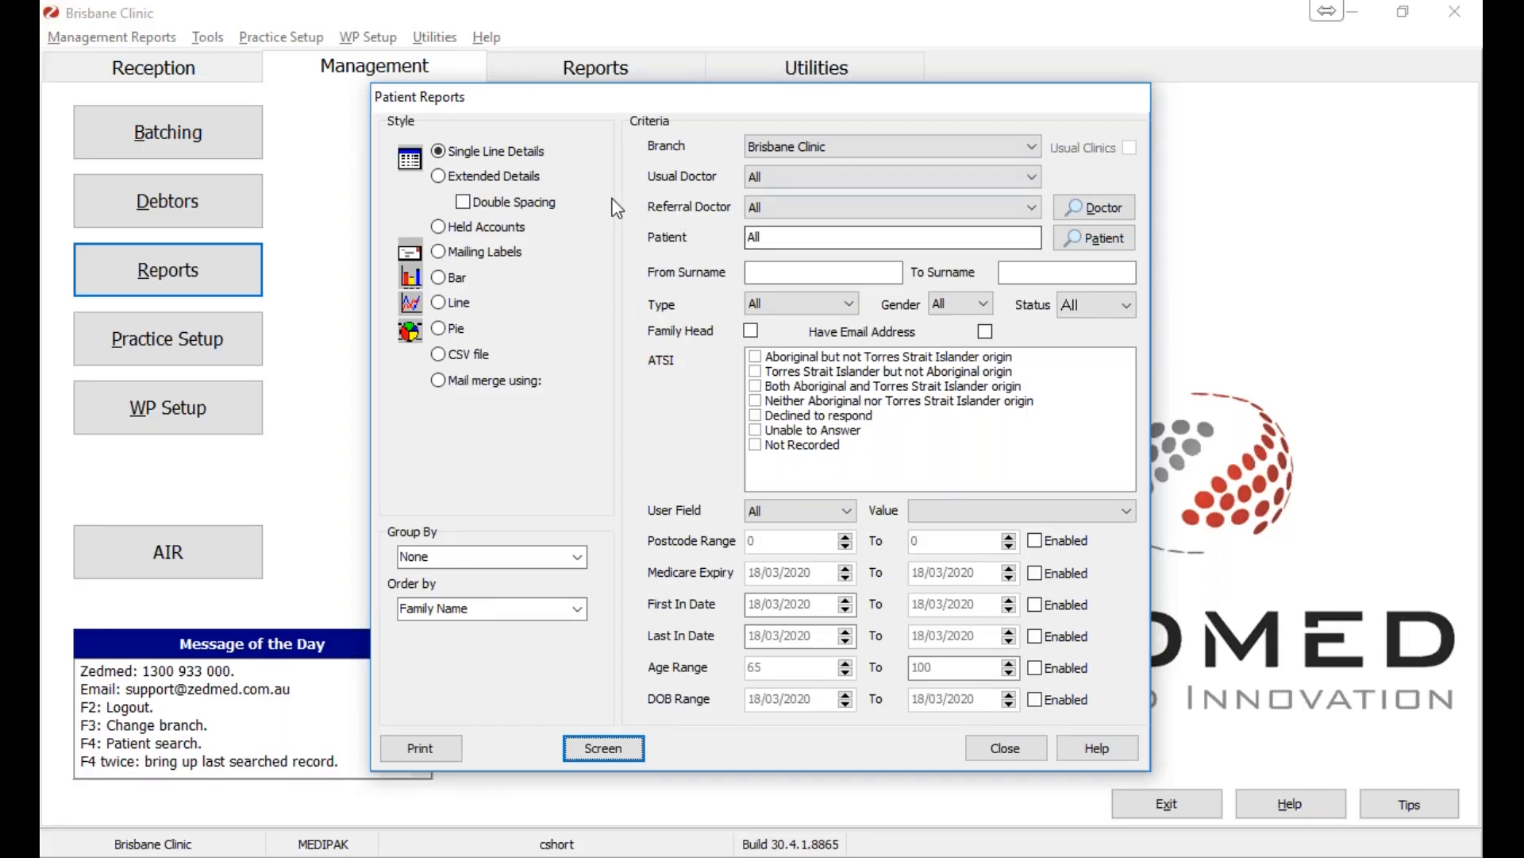
- Preview the patient report in the Extended Details style at 150% zoom, and close it after reviewing the patient and referral lines
{"action": "left_click", "coordinate": [524, 178]}
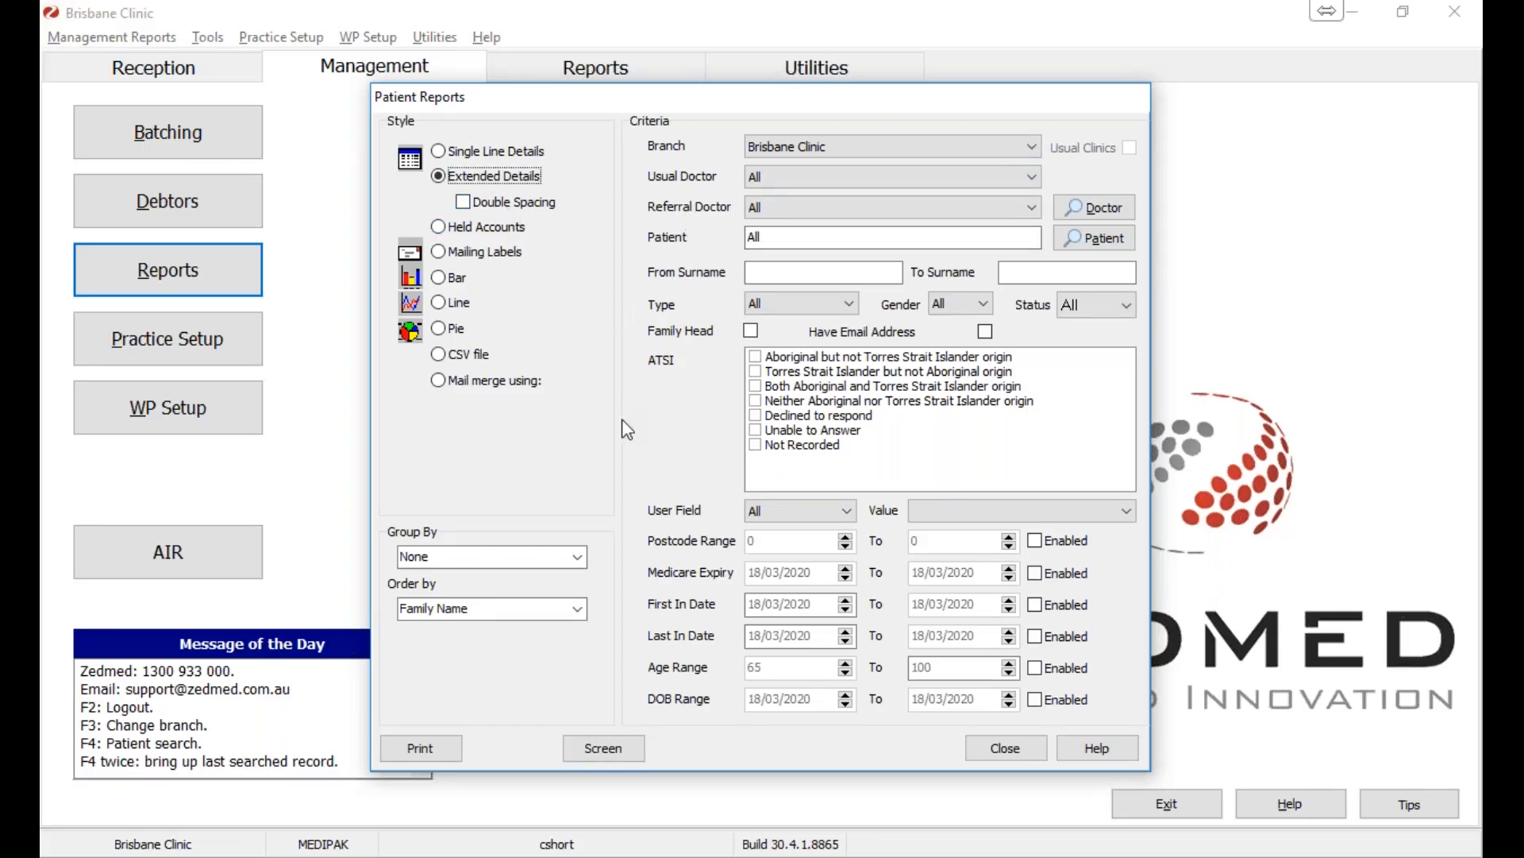
{"action": "left_click", "coordinate": [602, 750]}
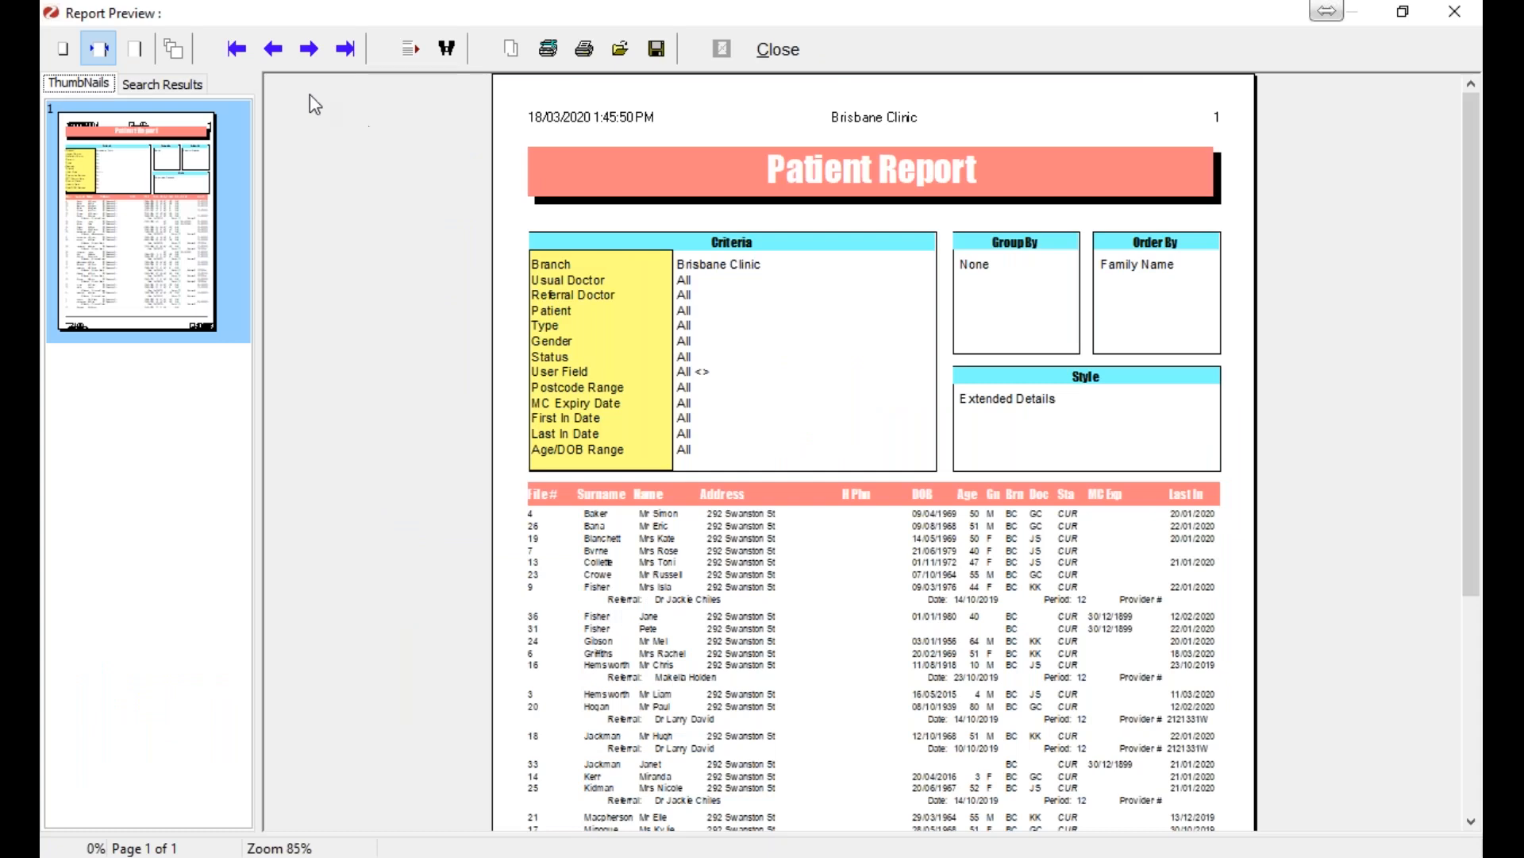
{"action": "left_click", "coordinate": [182, 53]}
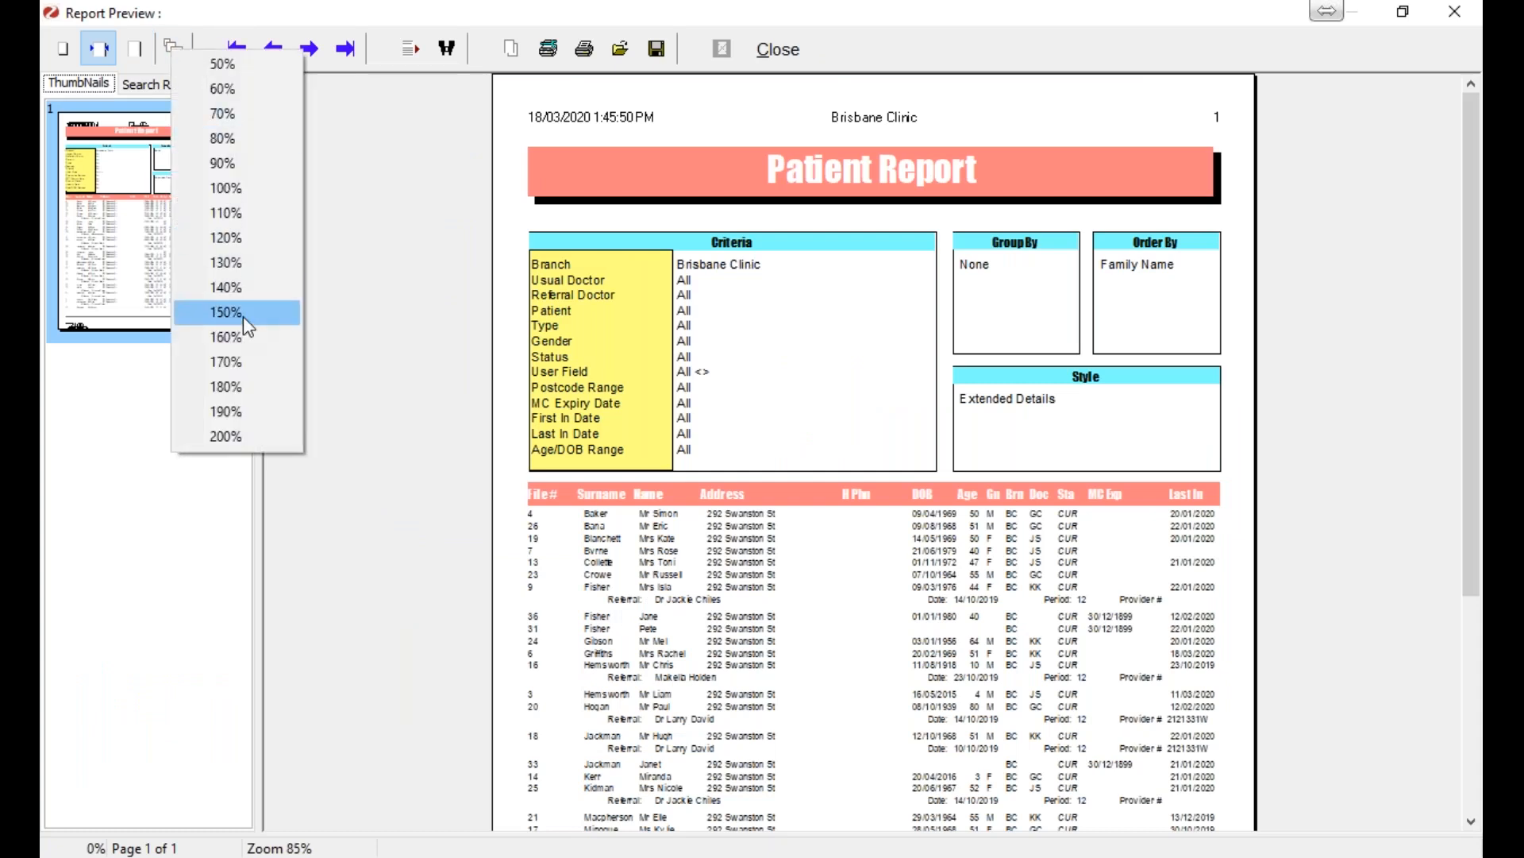
{"action": "left_click", "coordinate": [243, 316]}
{"action": "left_click", "coordinate": [1470, 580]}
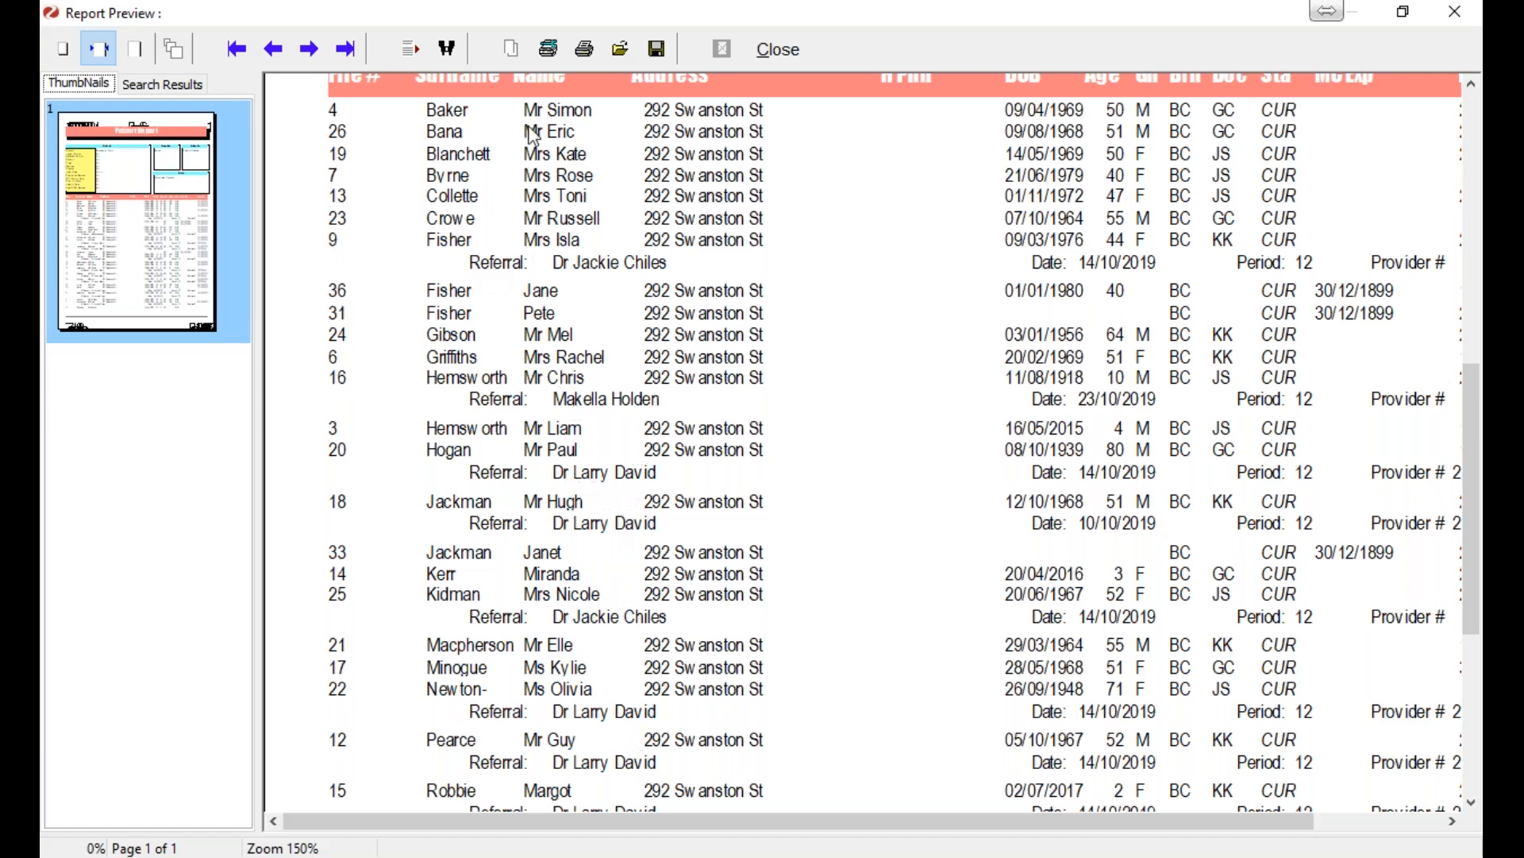
{"action": "left_click", "coordinate": [780, 50]}
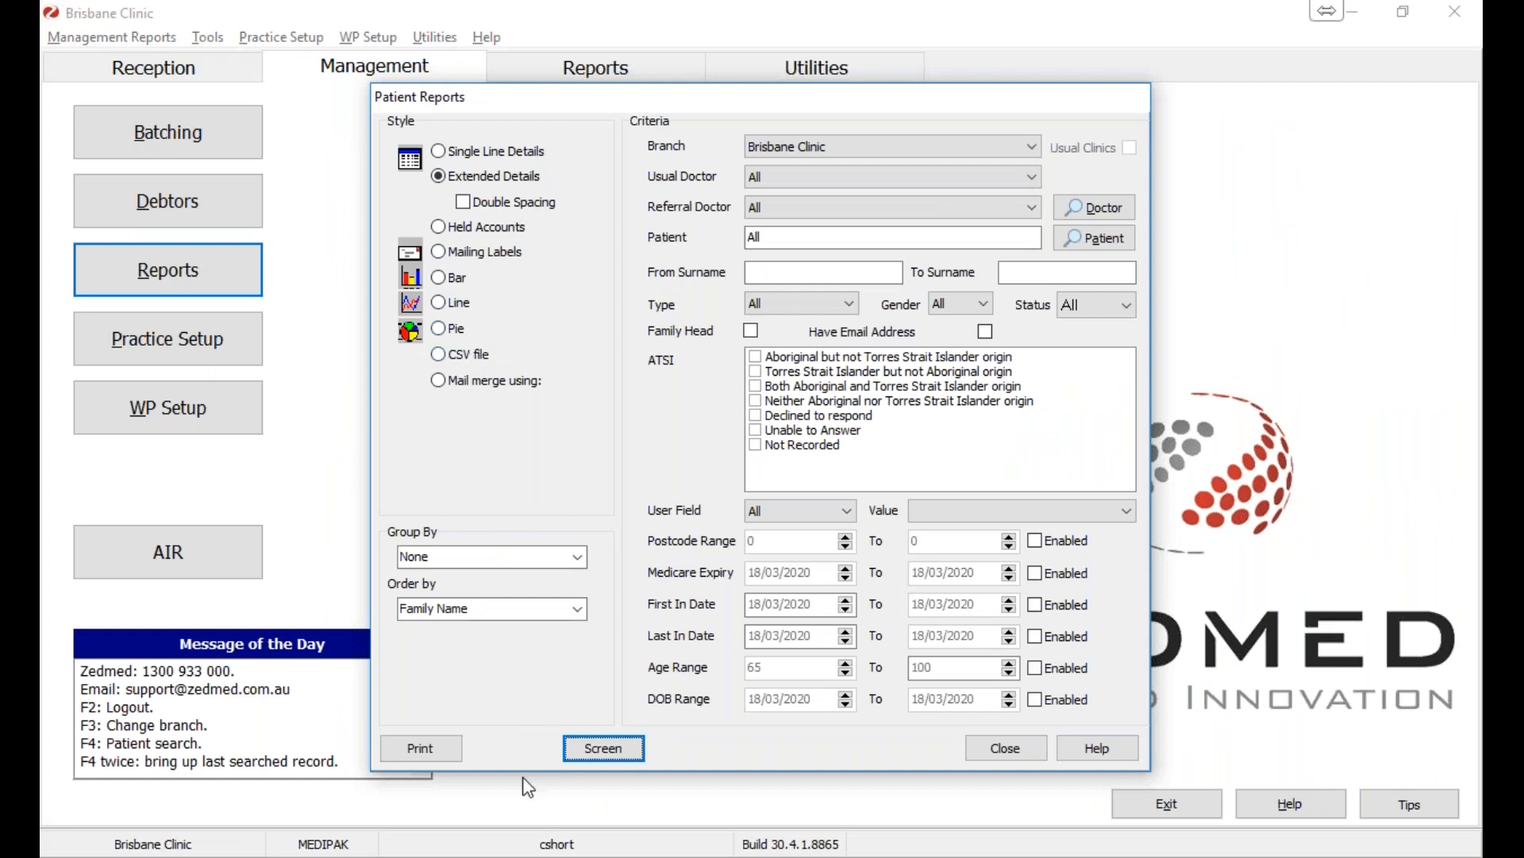
- Try the CSV file style for the patient report, switch to mail merge using FRM Patients Mail Merge.doc, and check the Type criterion
{"action": "left_click", "coordinate": [476, 354]}
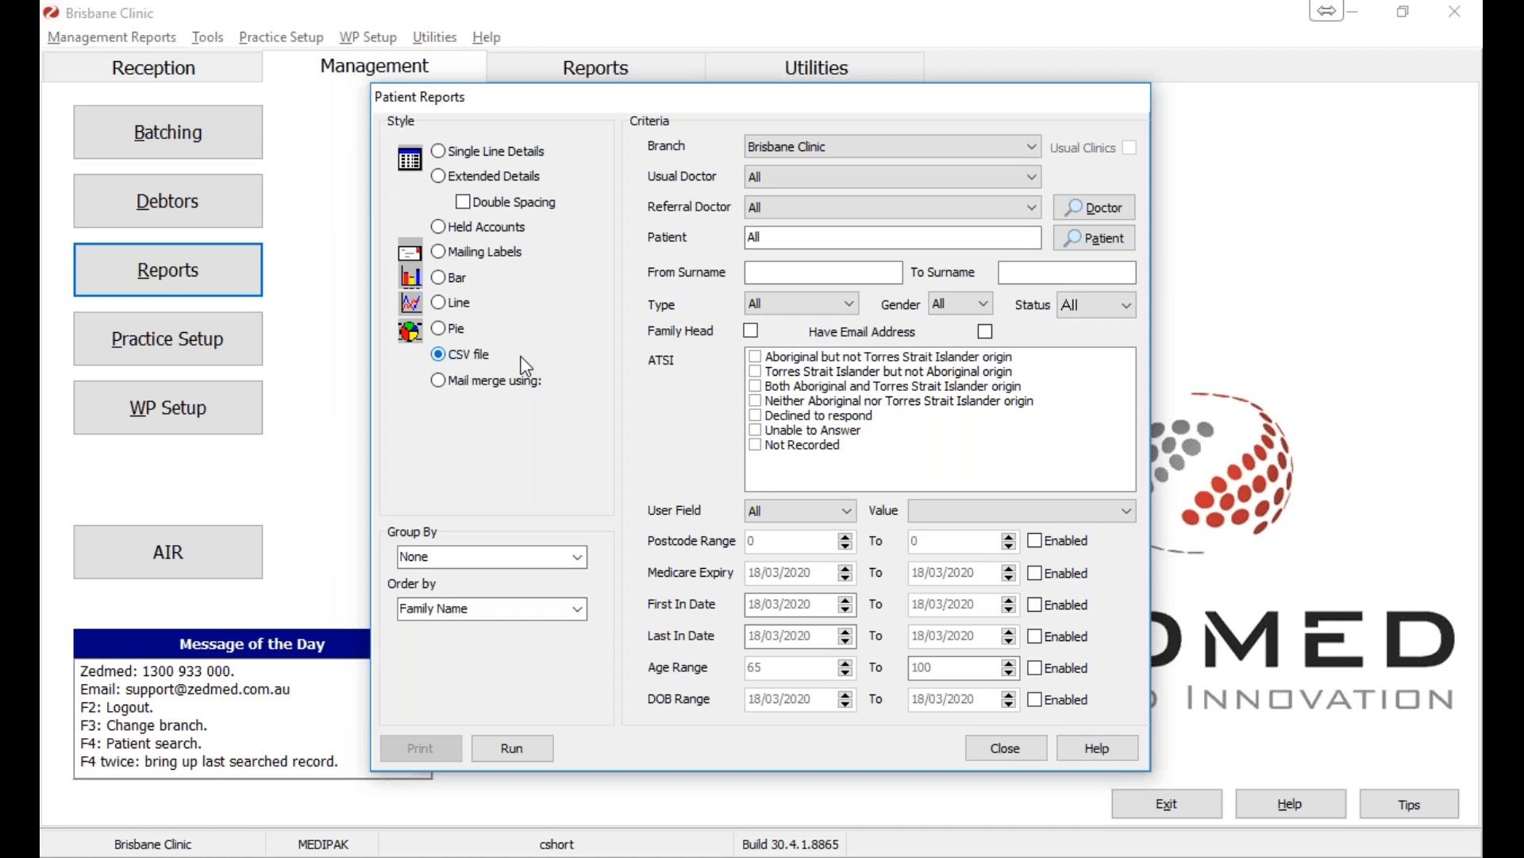
{"action": "left_click", "coordinate": [501, 378]}
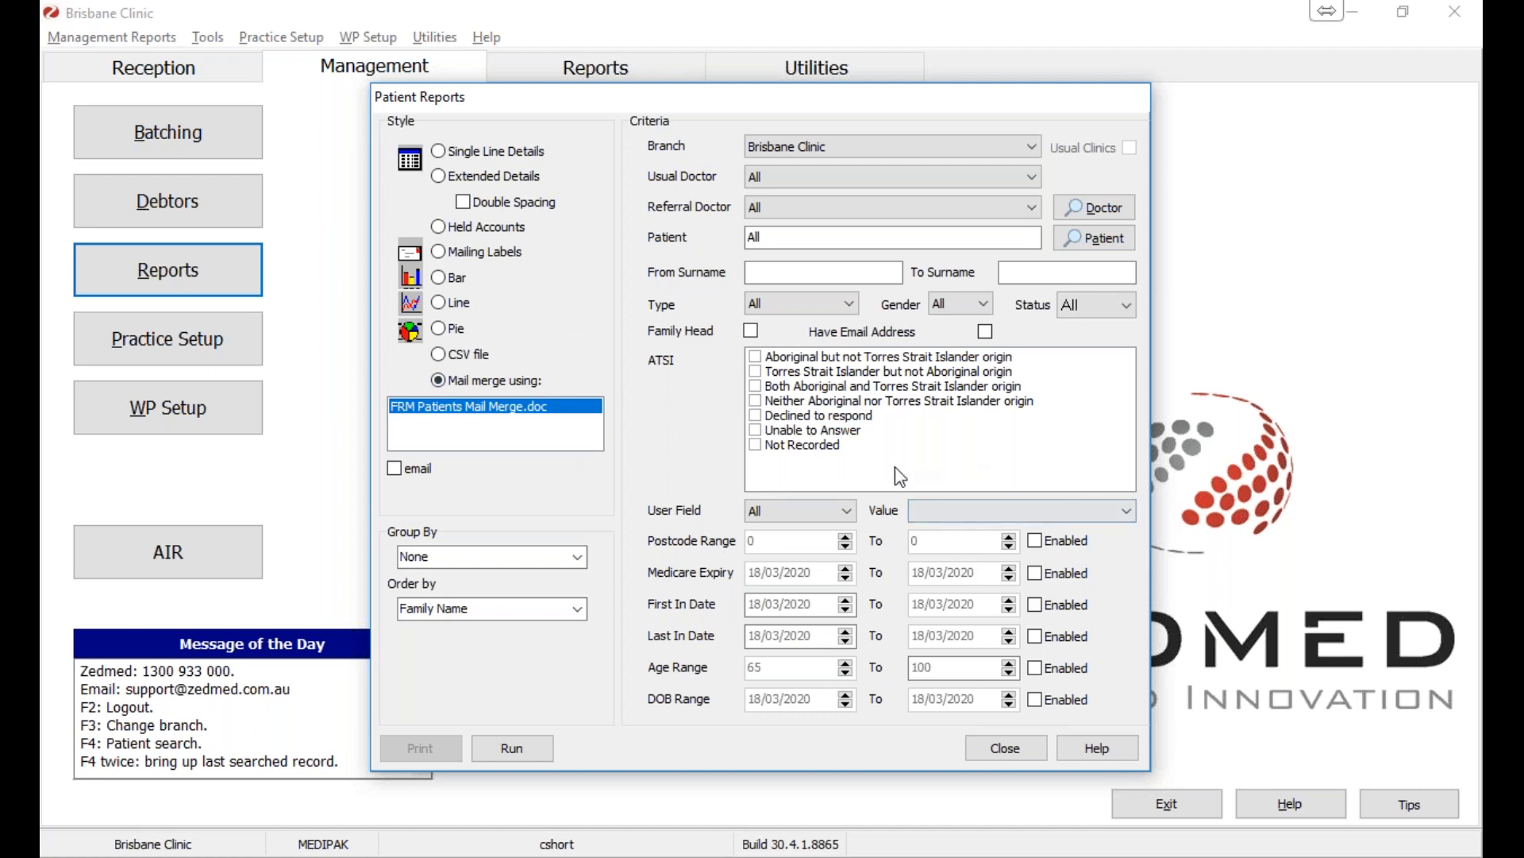
{"action": "left_click", "coordinate": [851, 306]}
{"action": "left_click", "coordinate": [851, 306]}
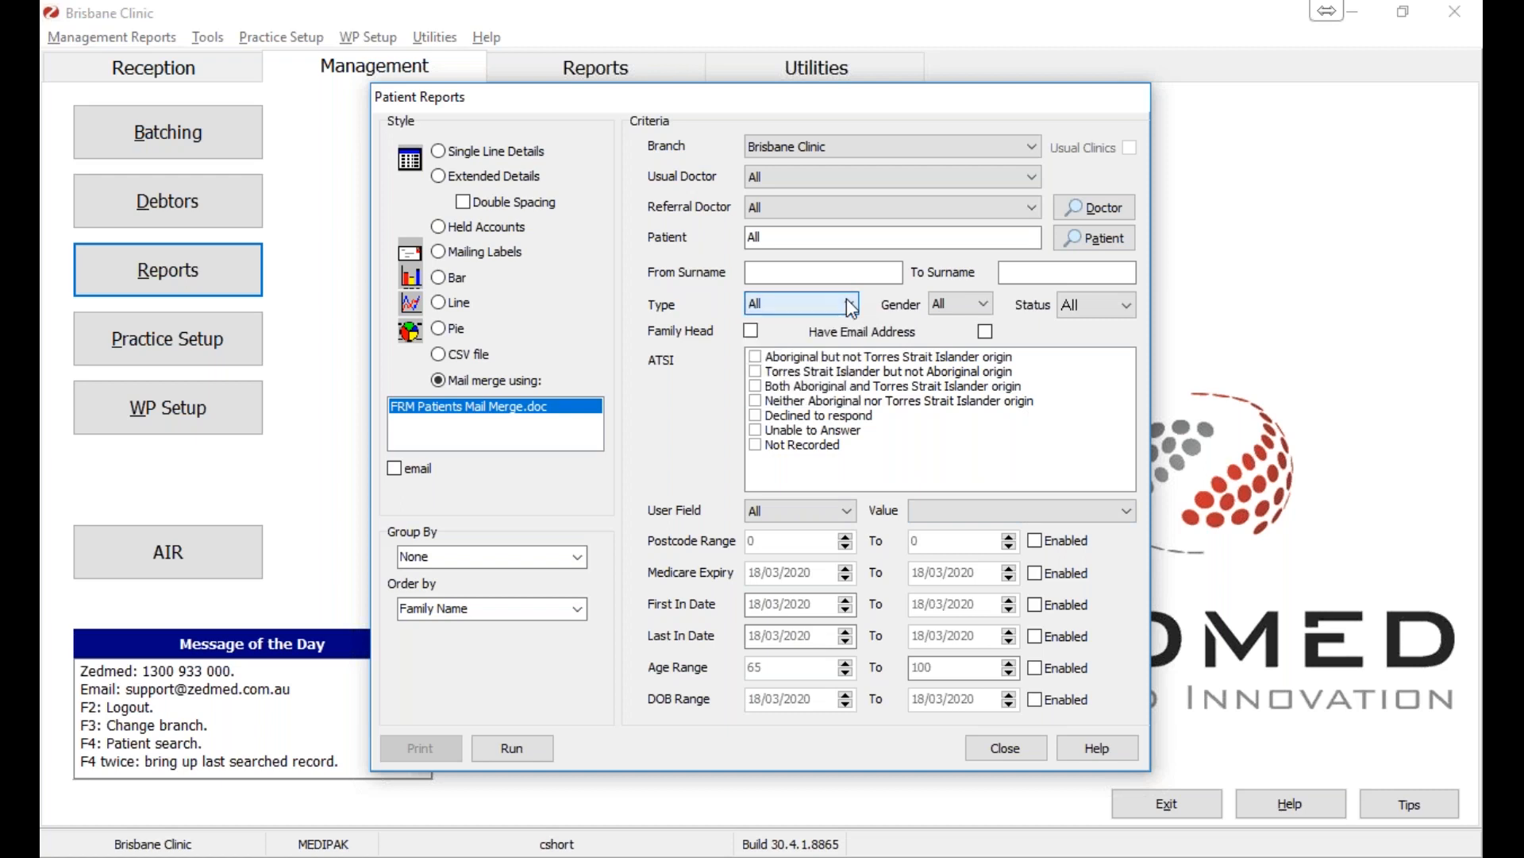
- Set the patient report's Status criterion to Current + Casual after reviewing the status options, and close the report criteria
{"action": "left_click", "coordinate": [1115, 312]}
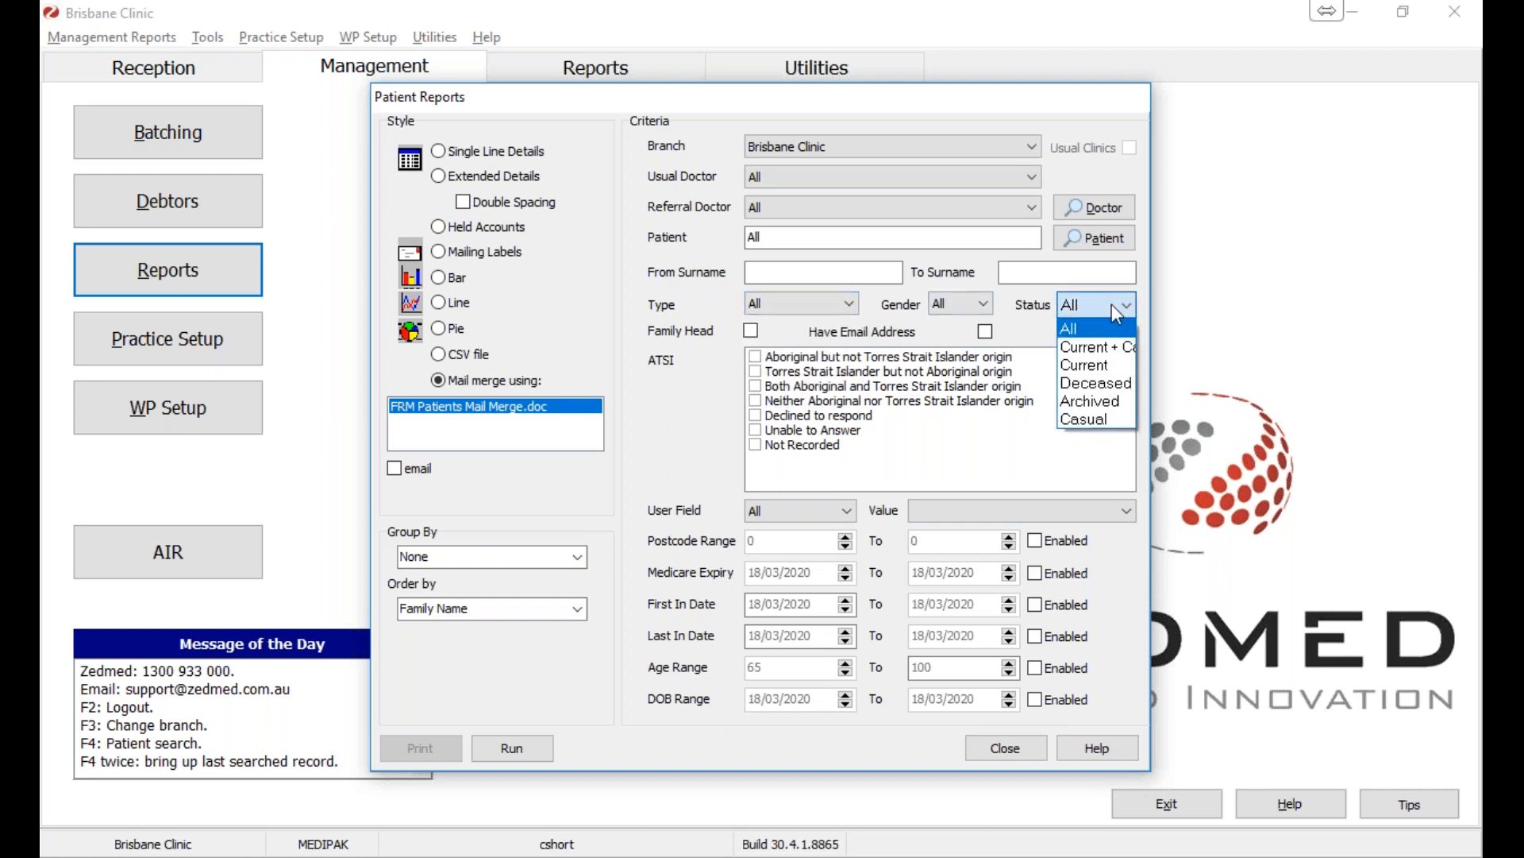
{"action": "left_click", "coordinate": [1074, 350]}
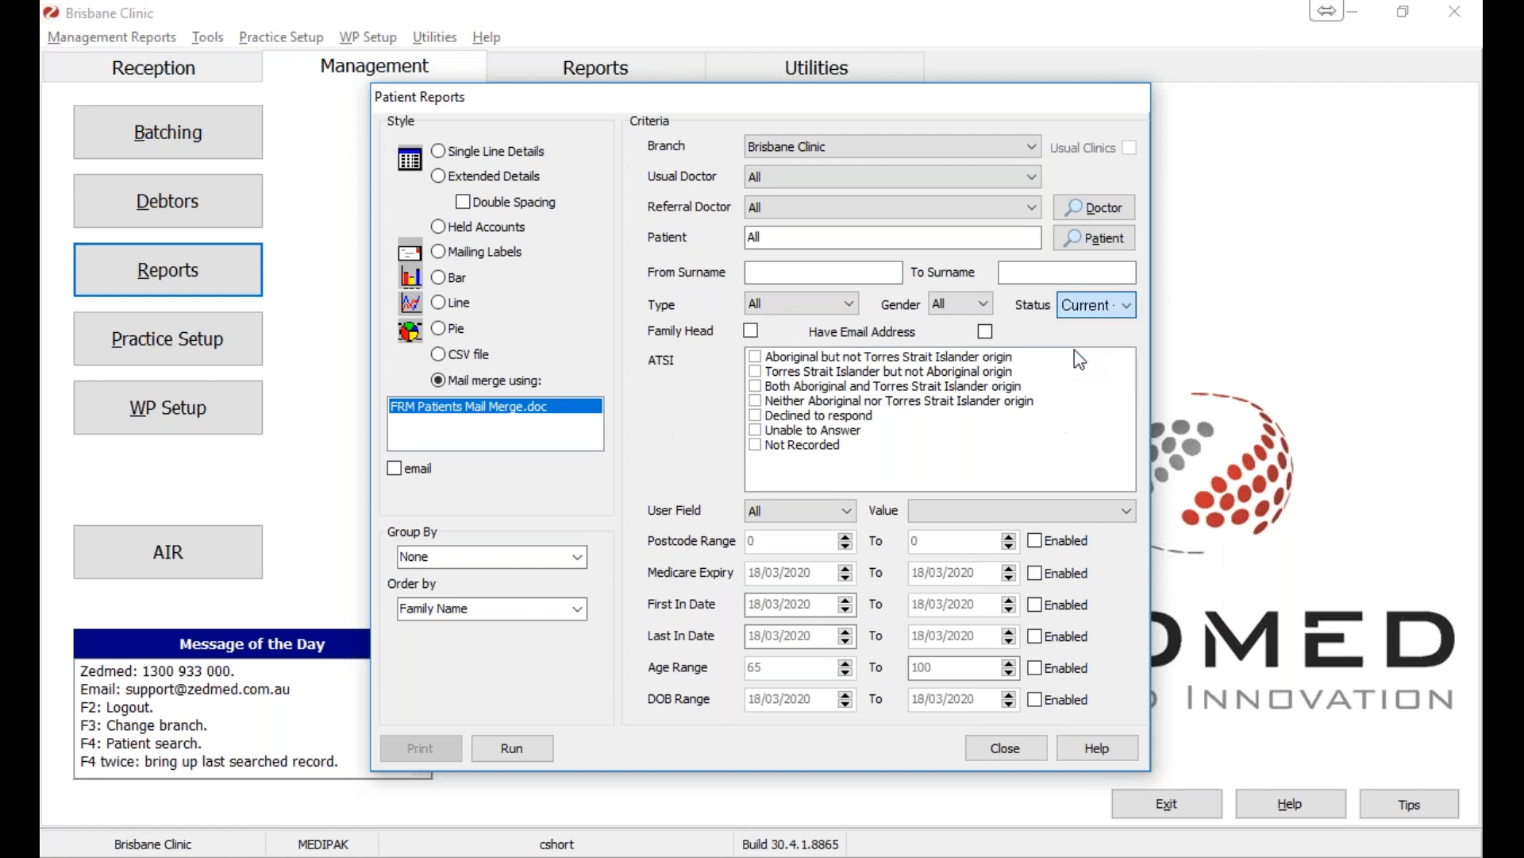
{"action": "left_click", "coordinate": [1113, 314]}
{"action": "left_click", "coordinate": [1112, 313]}
{"action": "left_click", "coordinate": [1111, 313]}
{"action": "left_click", "coordinate": [1111, 313]}
{"action": "left_click", "coordinate": [1113, 314]}
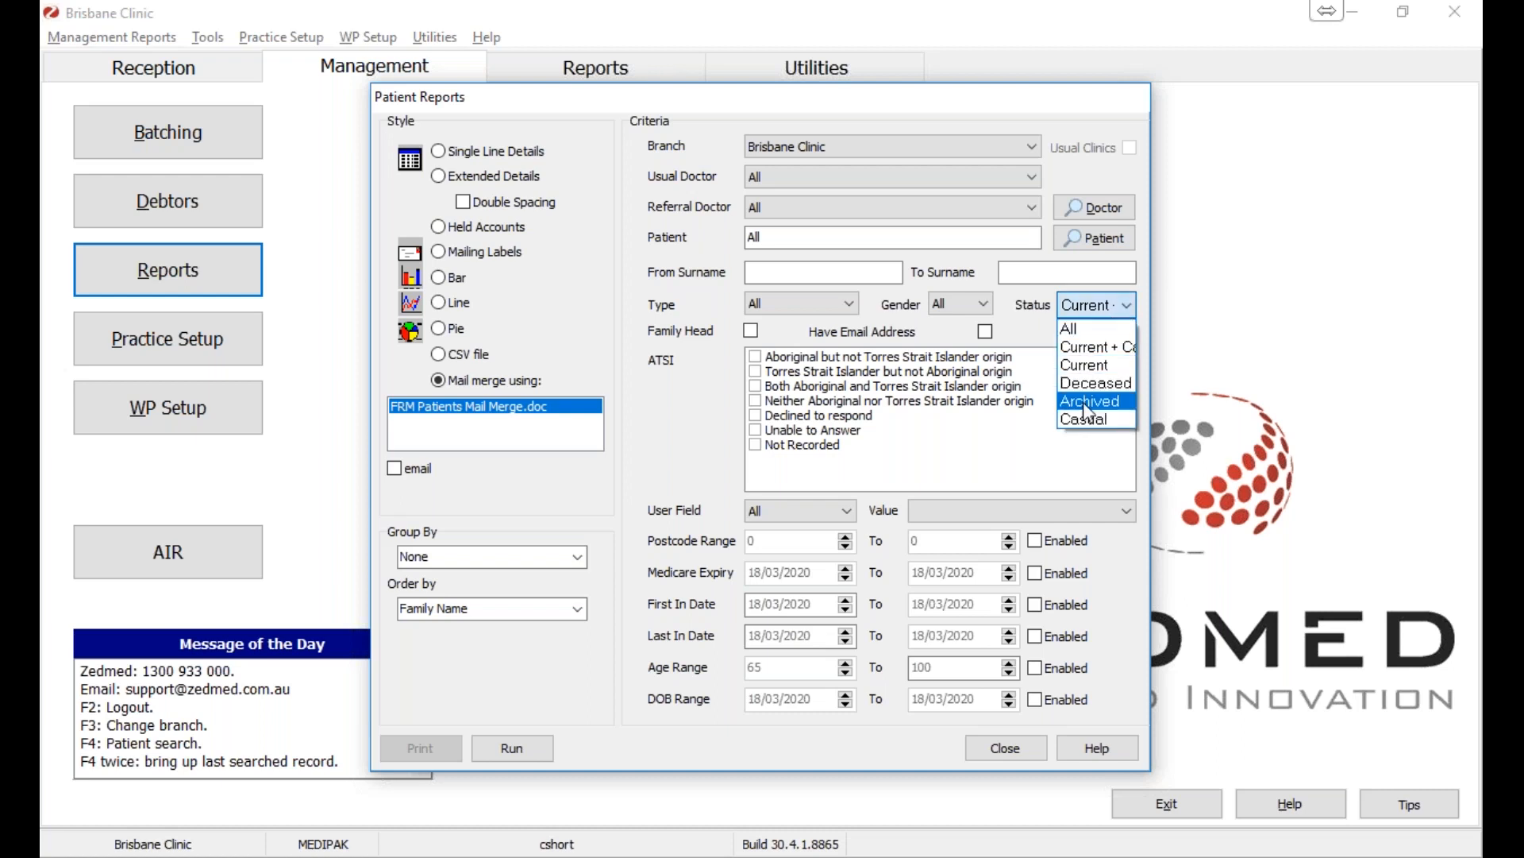
{"action": "left_click", "coordinate": [1099, 352]}
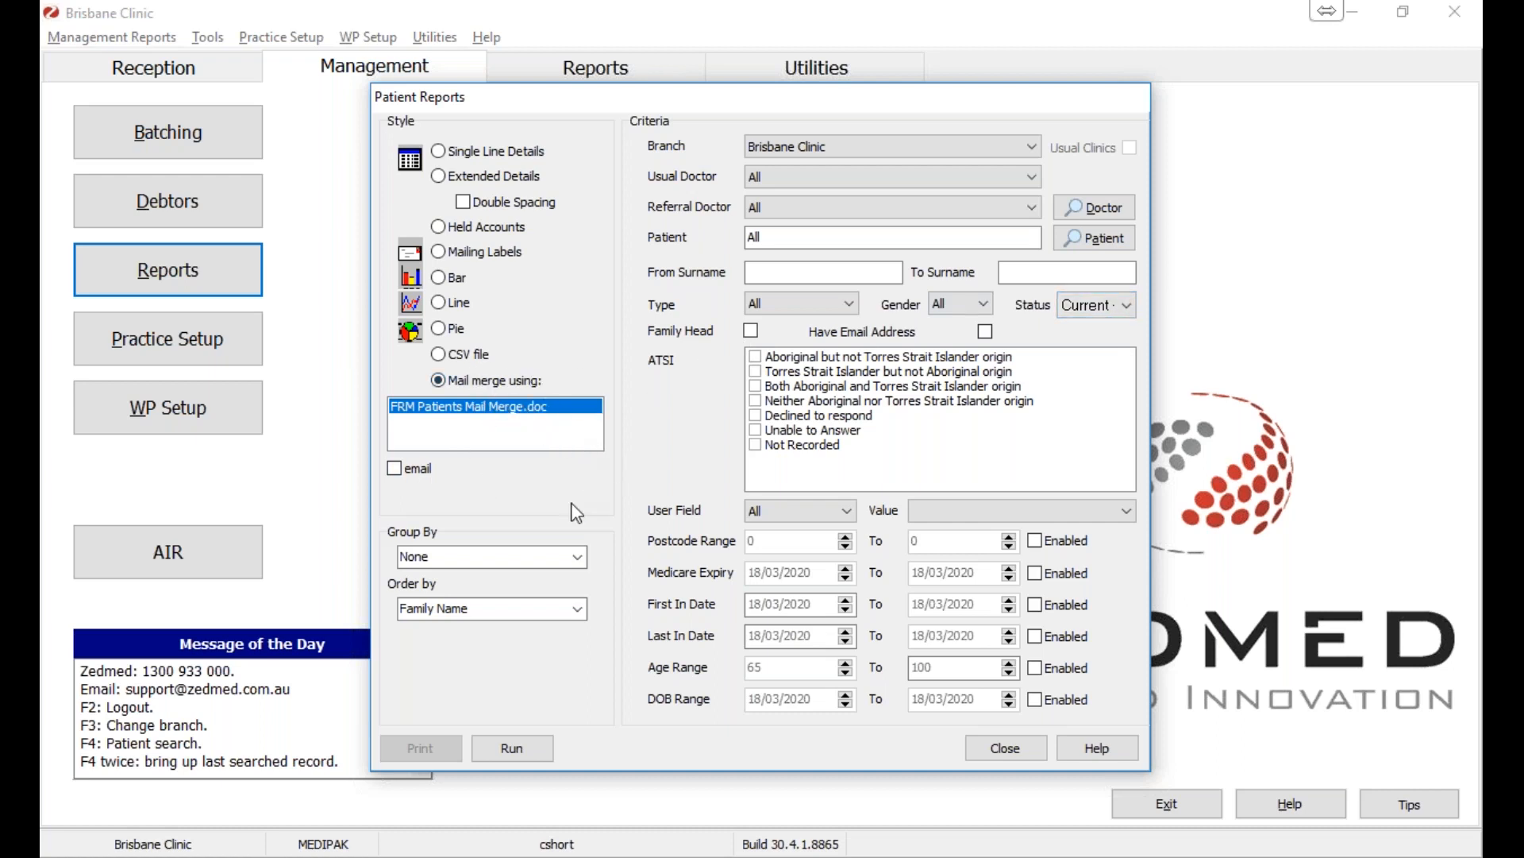
{"action": "left_click", "coordinate": [1006, 751]}
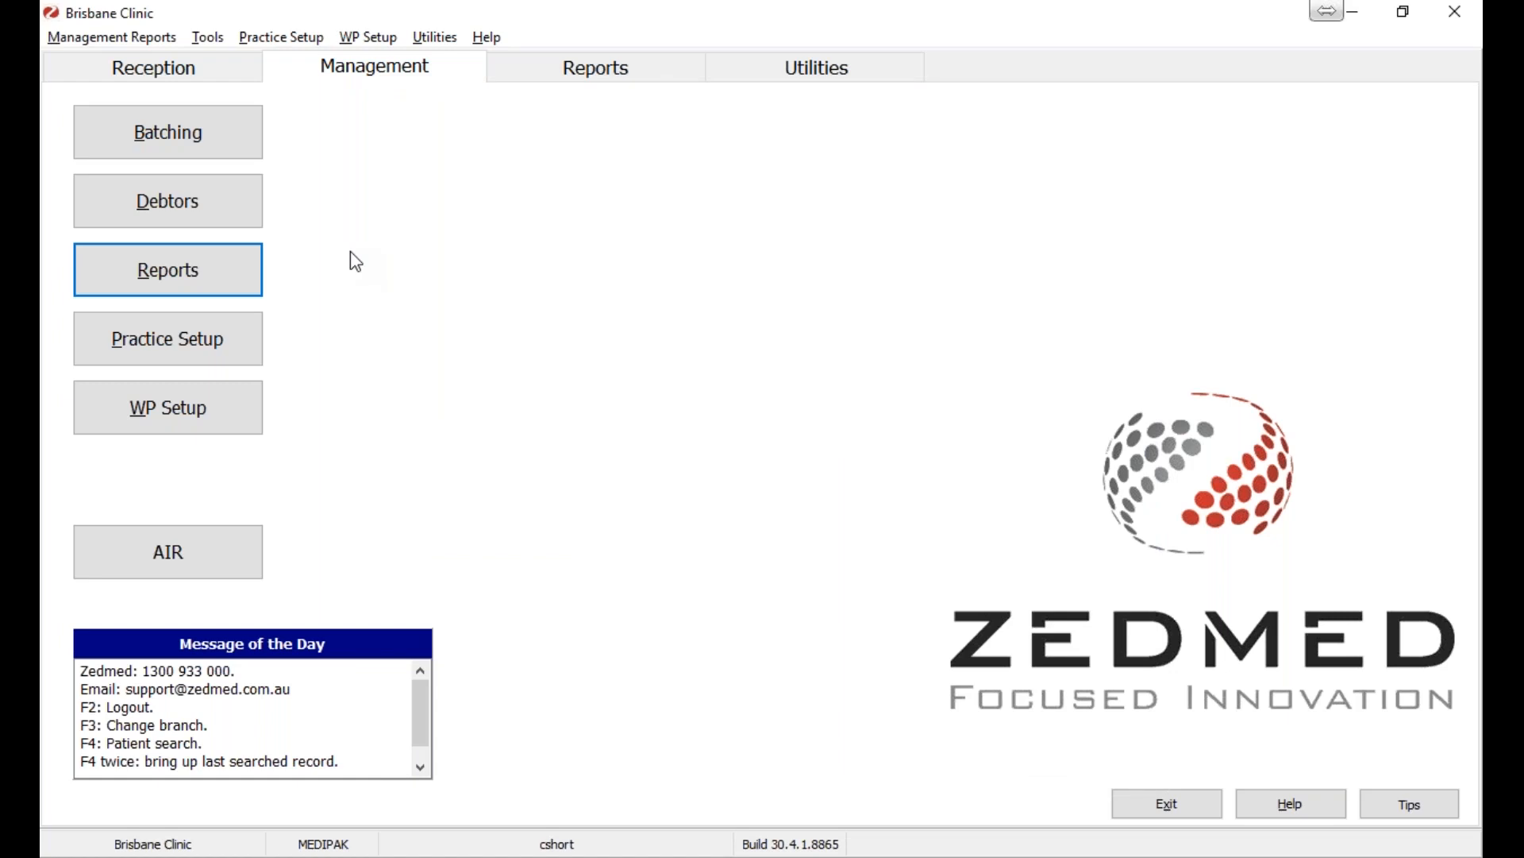
- Open the Patient Service Report and enter 23 as the item for services that patients have had
{"action": "left_click", "coordinate": [208, 257]}
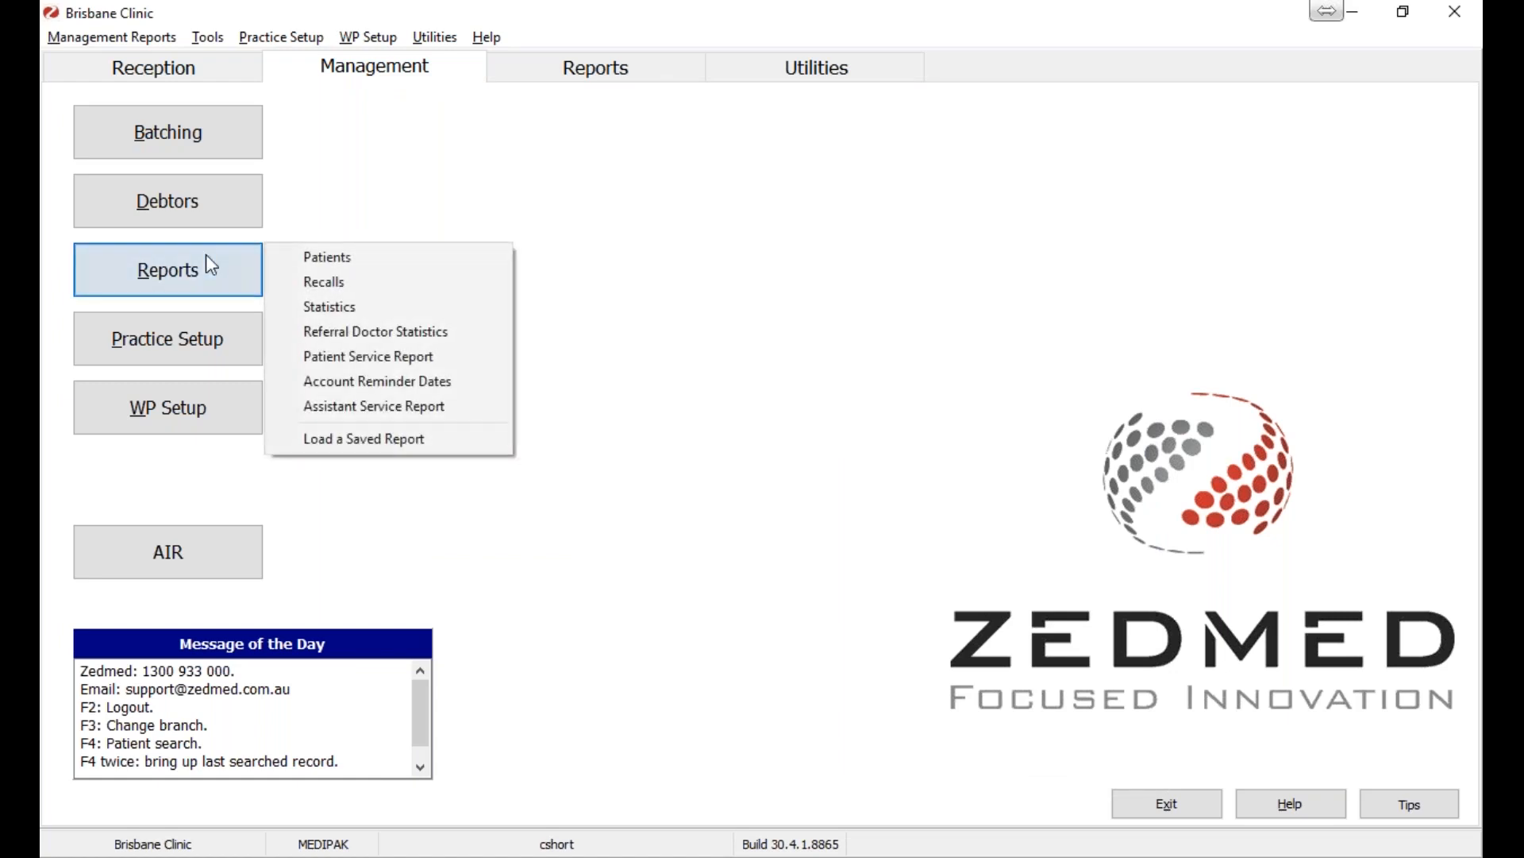
{"action": "left_click", "coordinate": [443, 356]}
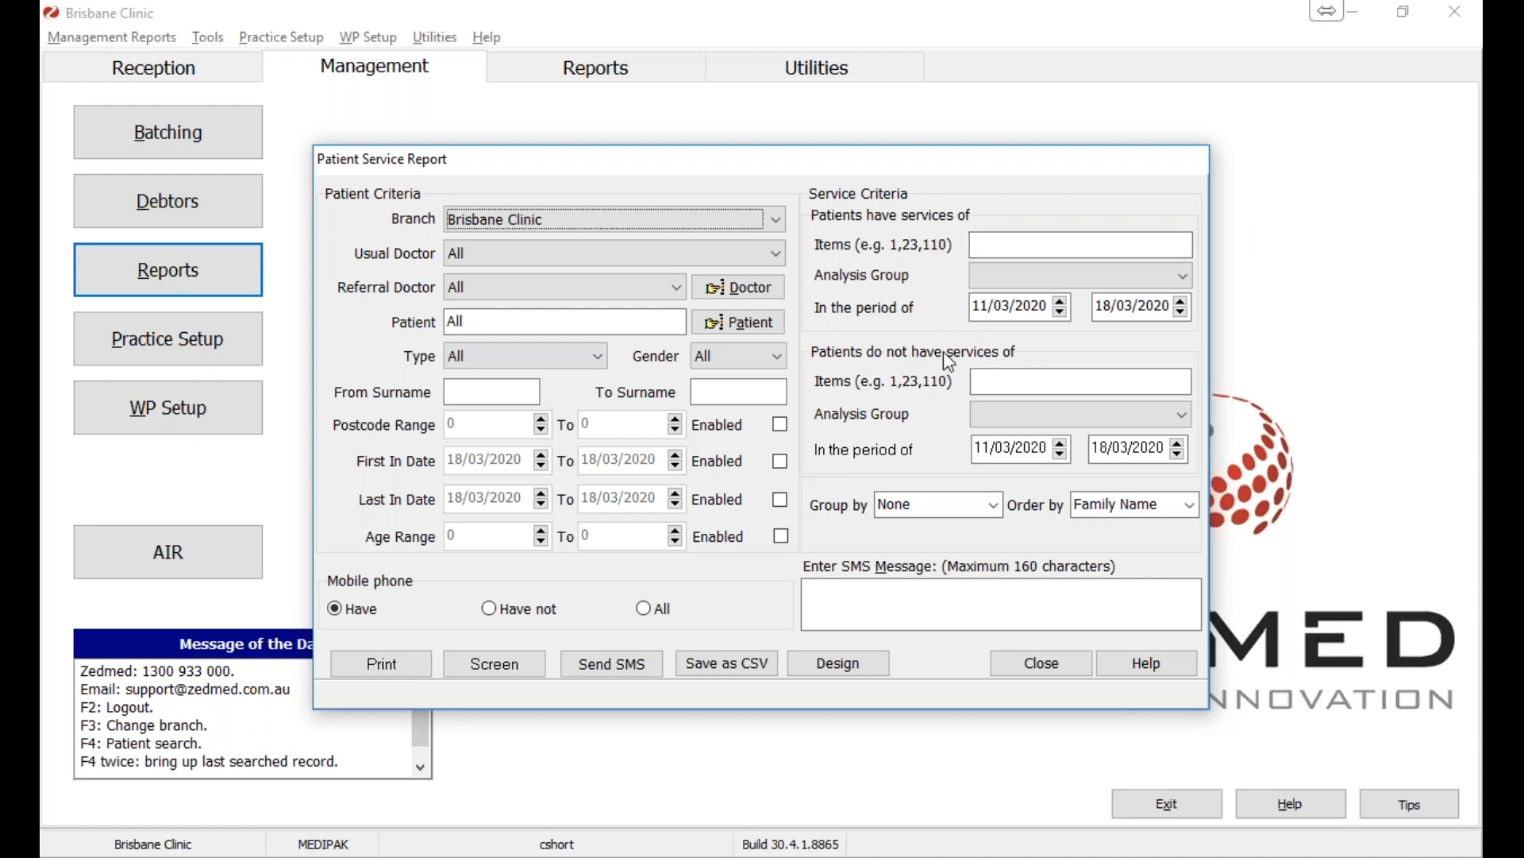
{"action": "left_click", "coordinate": [1012, 249]}
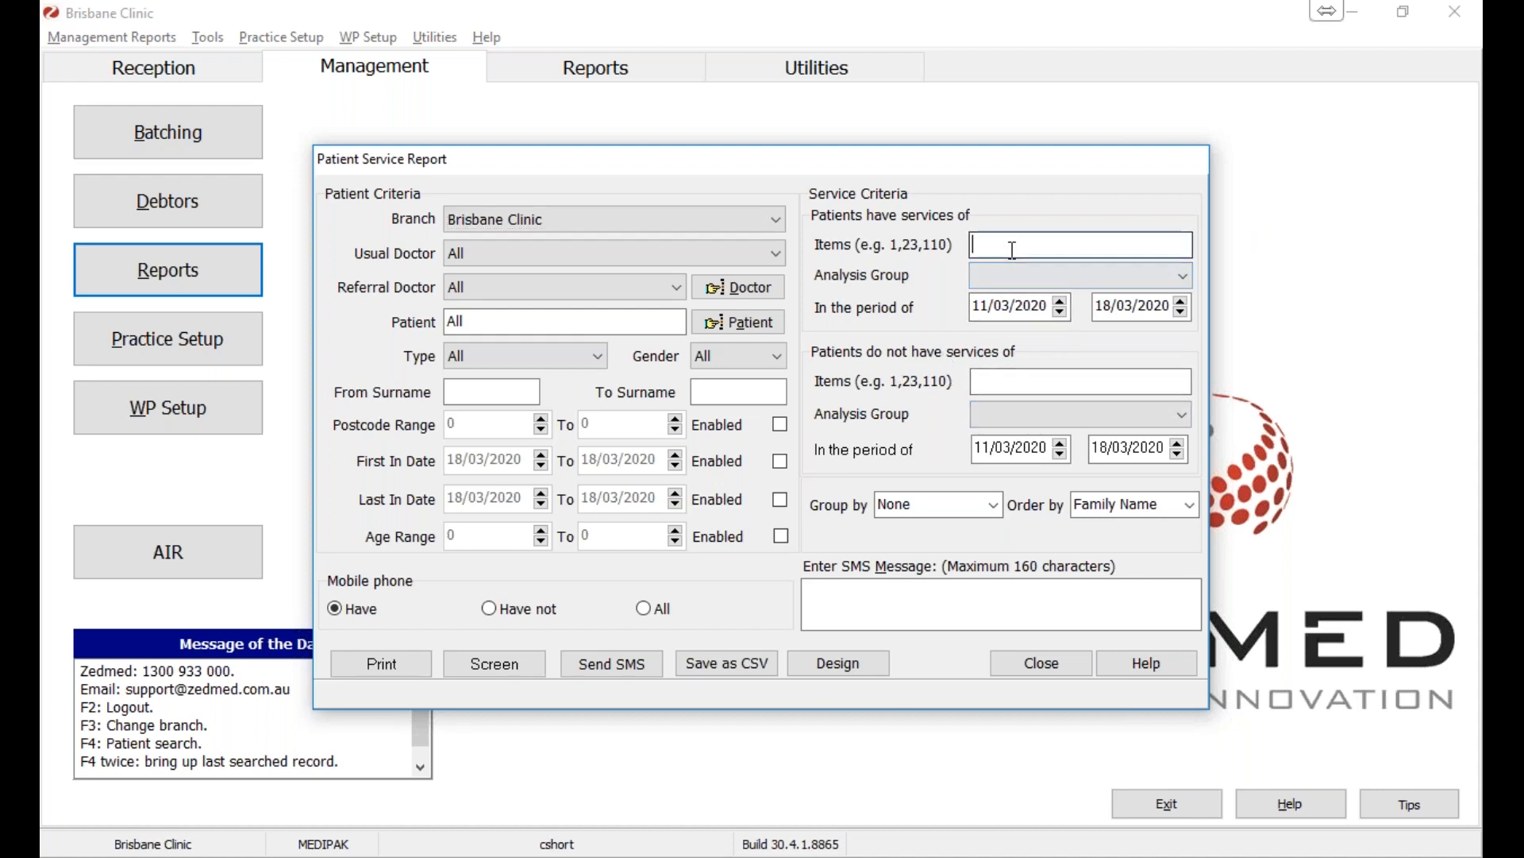
{"action": "type", "text": "12345"}
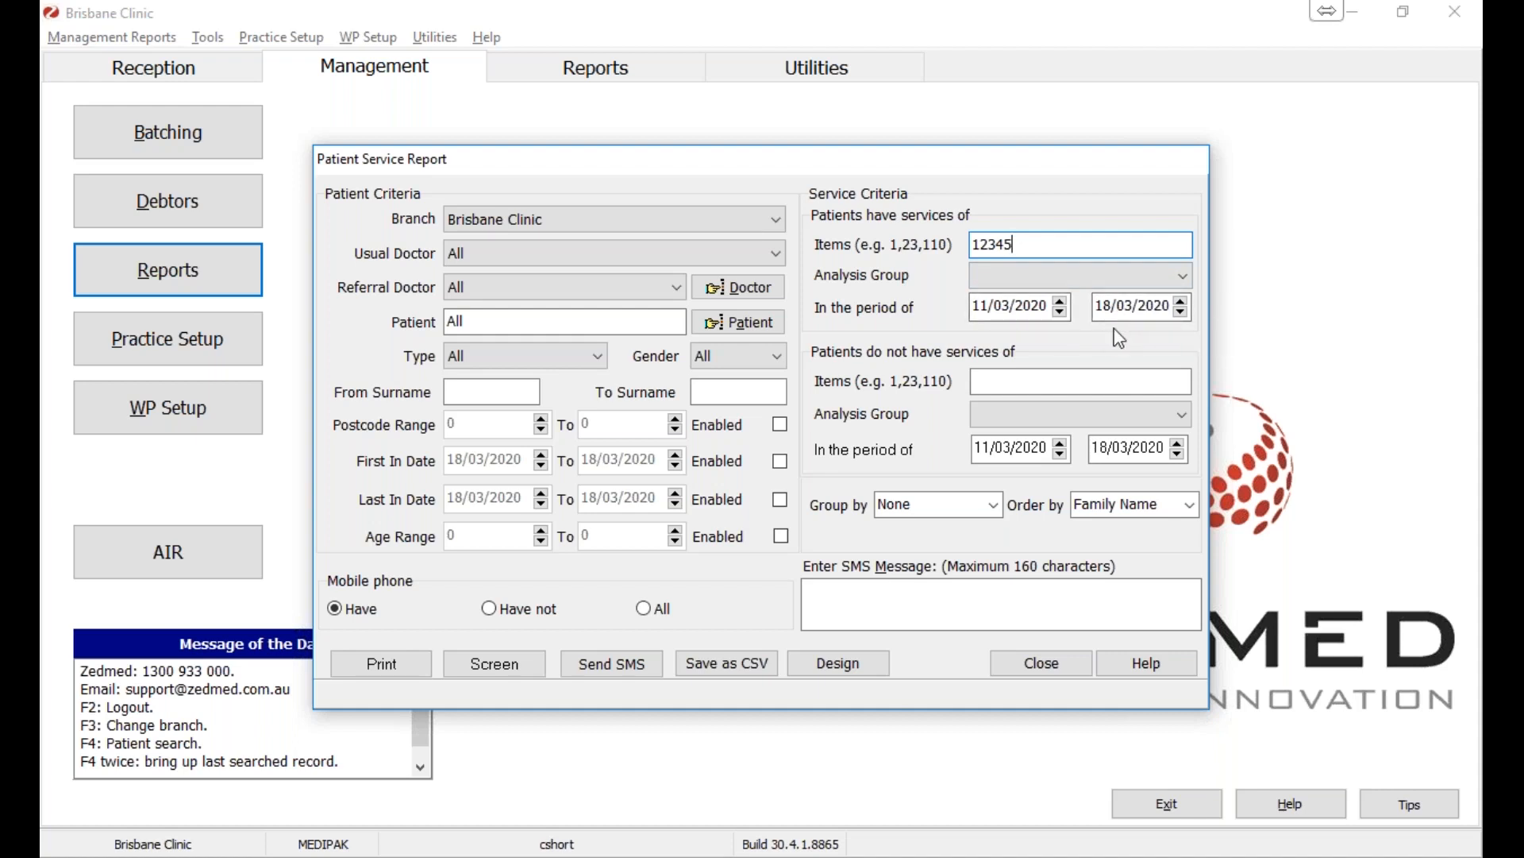
{"action": "left_click_drag", "start_coordinate": [1026, 244], "coordinate": [921, 222]}
{"action": "type", "text": "23"}
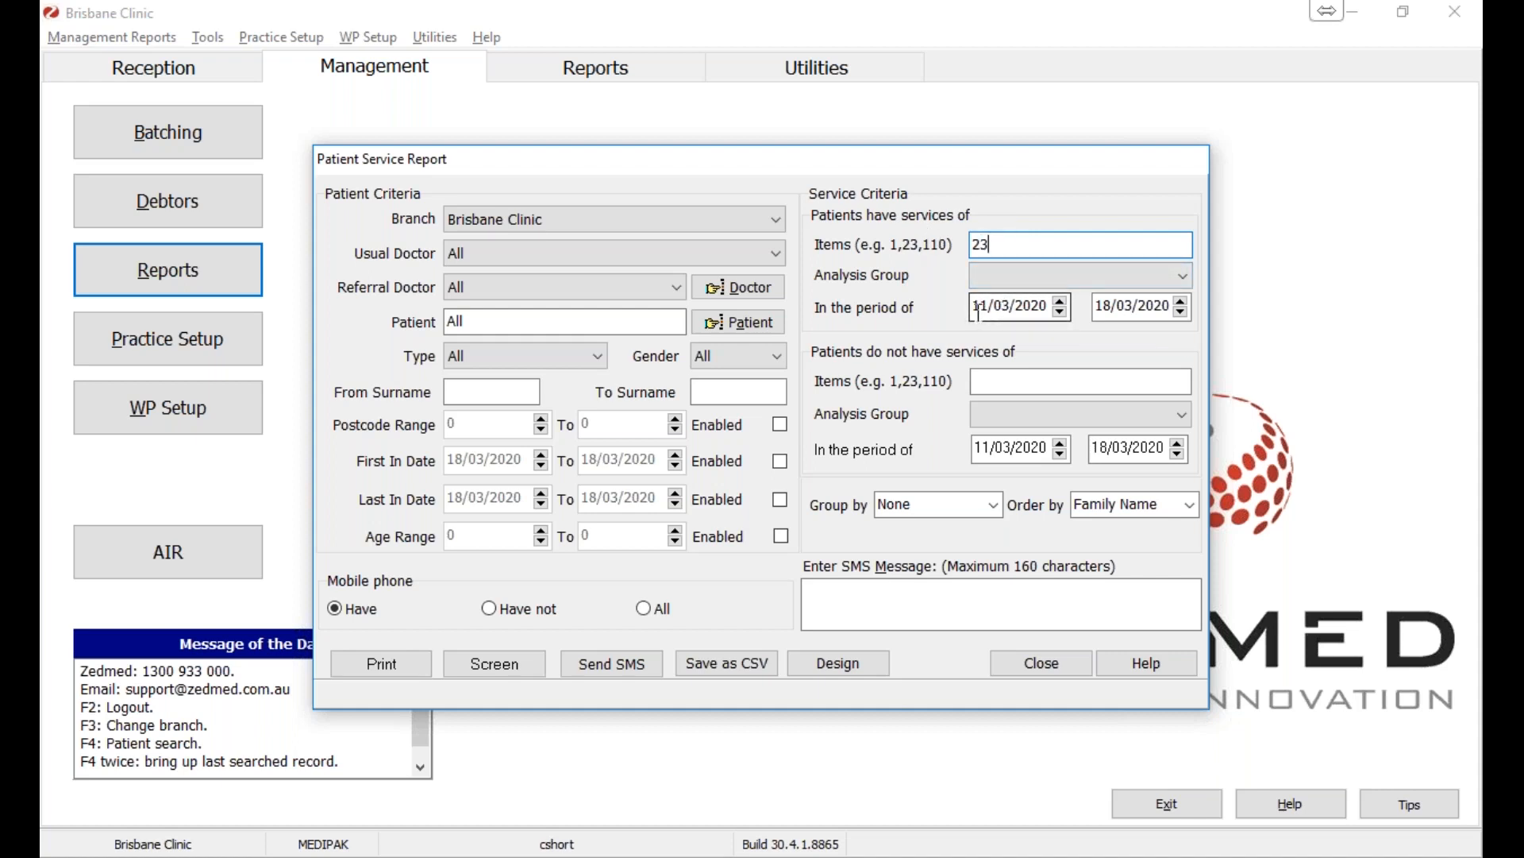
- Start the period for services had at 11/03/2019, and preview the Patient Service Report on screen before closing it
{"action": "left_click_drag", "start_coordinate": [974, 310], "coordinate": [1019, 311]}
{"action": "left_click", "coordinate": [1020, 311]}
{"action": "type", "text": "2019"}
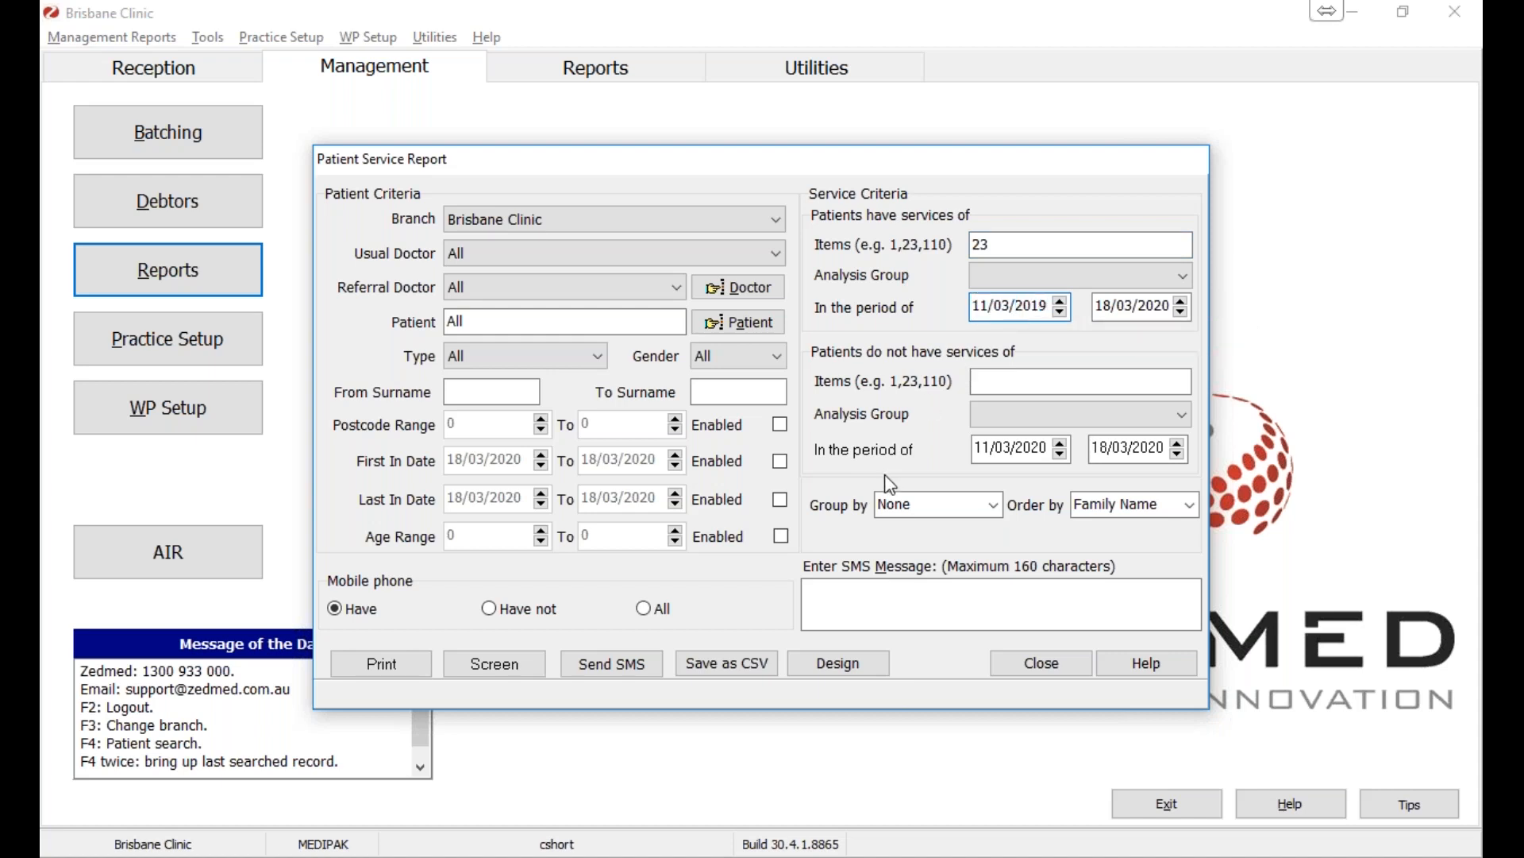
{"action": "left_click", "coordinate": [503, 671]}
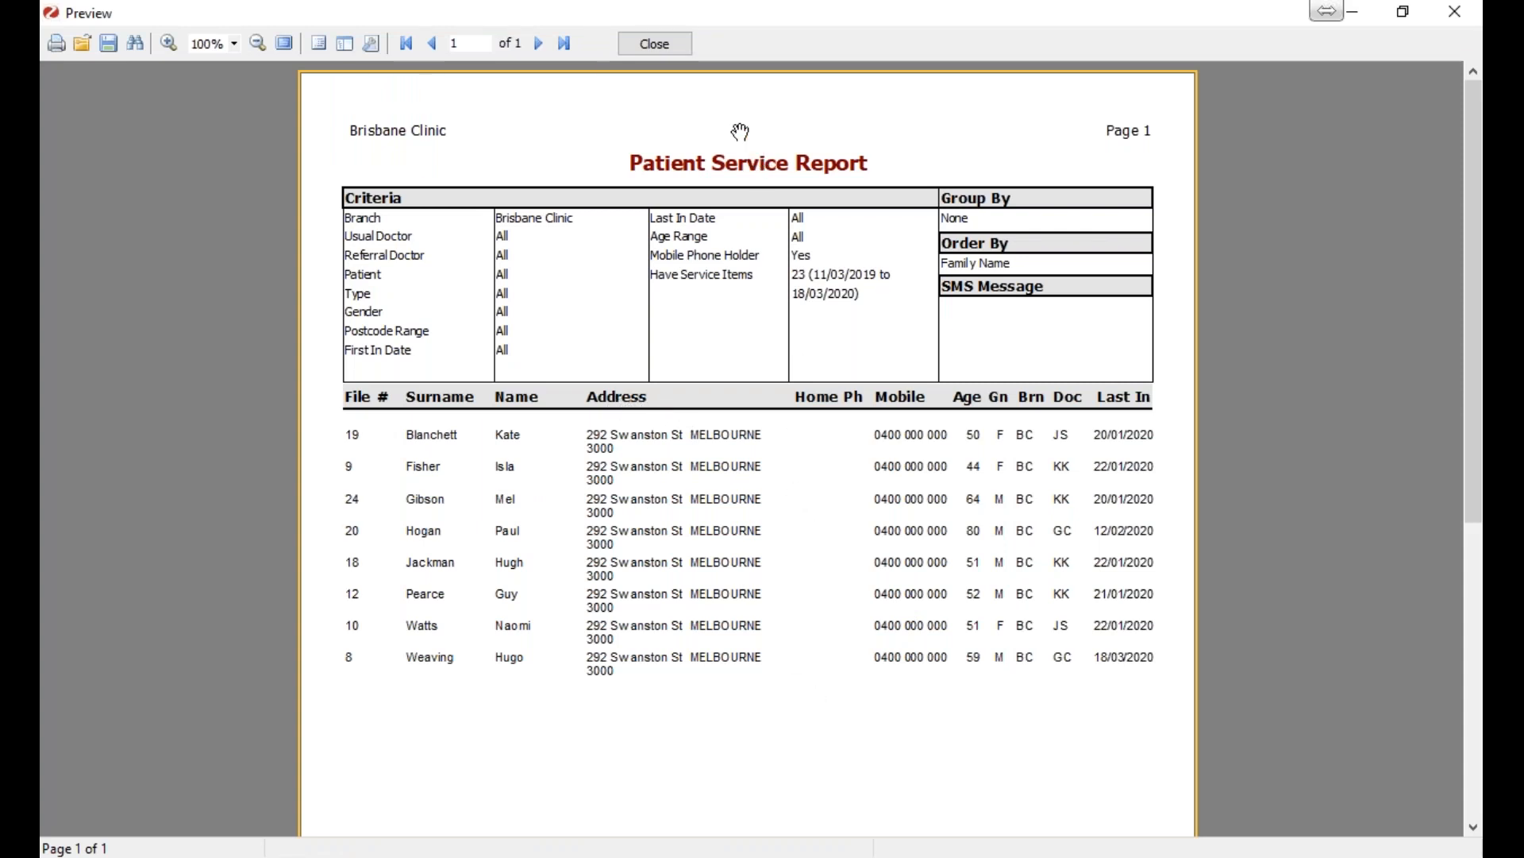
{"action": "left_click", "coordinate": [656, 47]}
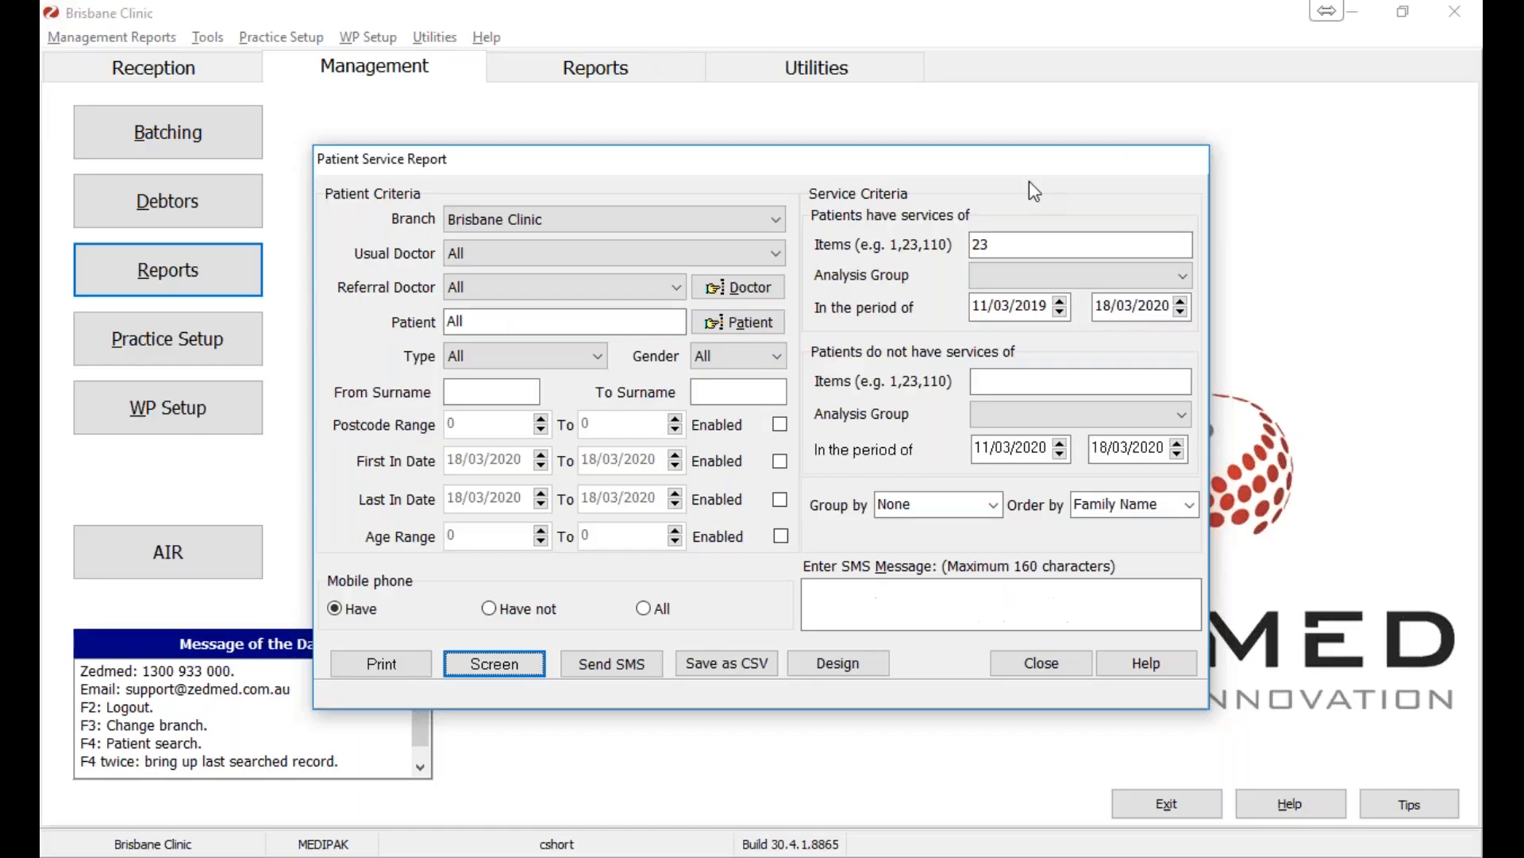
- Move item 23 from the services patients have to the services they do not have, with that period starting 11/03/2019
{"action": "left_click", "coordinate": [989, 248]}
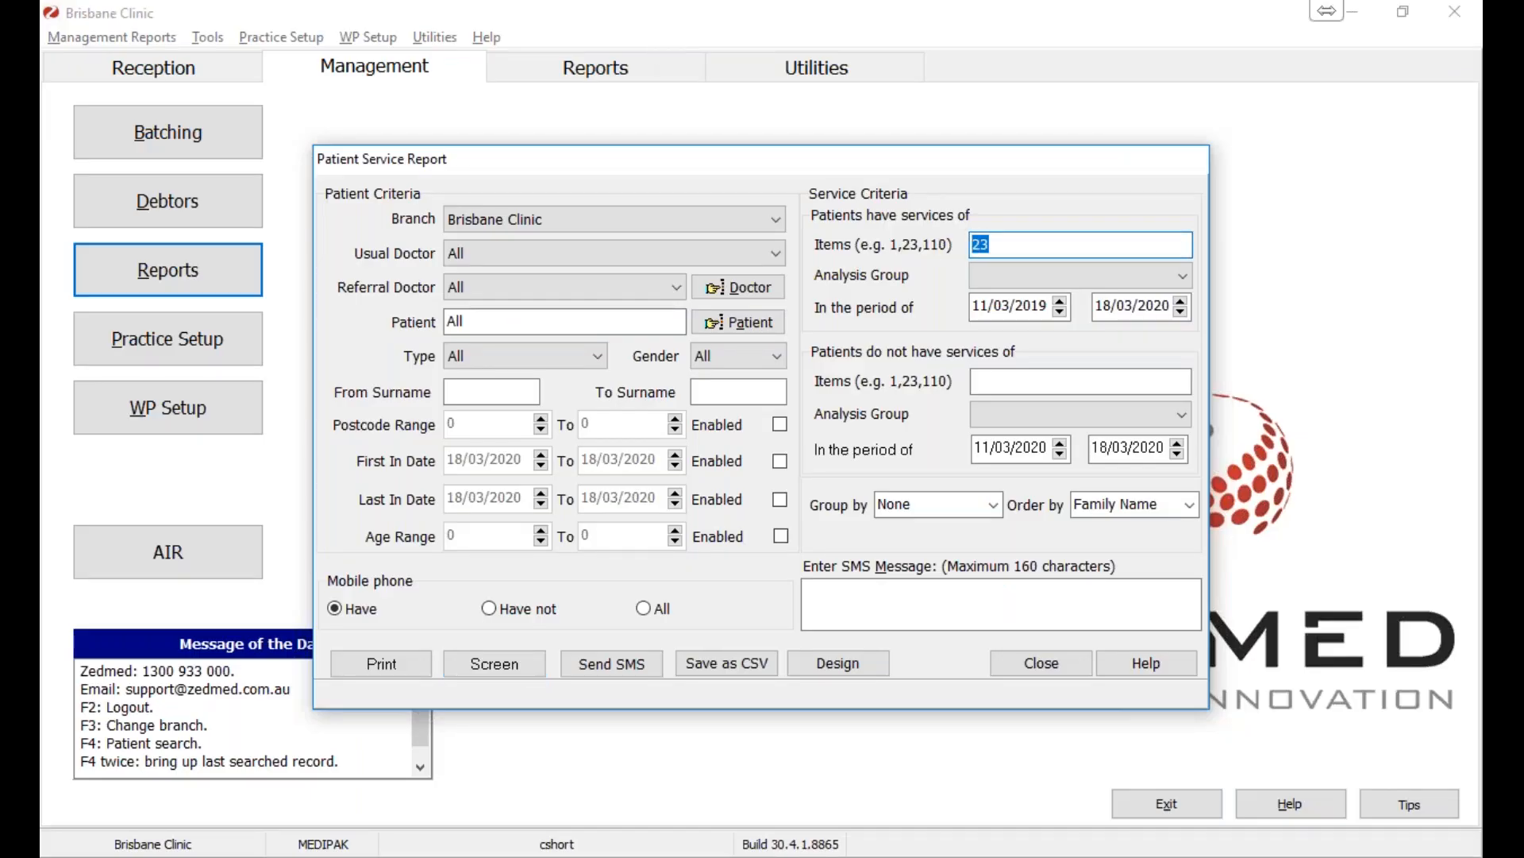
{"action": "key", "text": "BackSpace"}
{"action": "left_click", "coordinate": [1040, 382]}
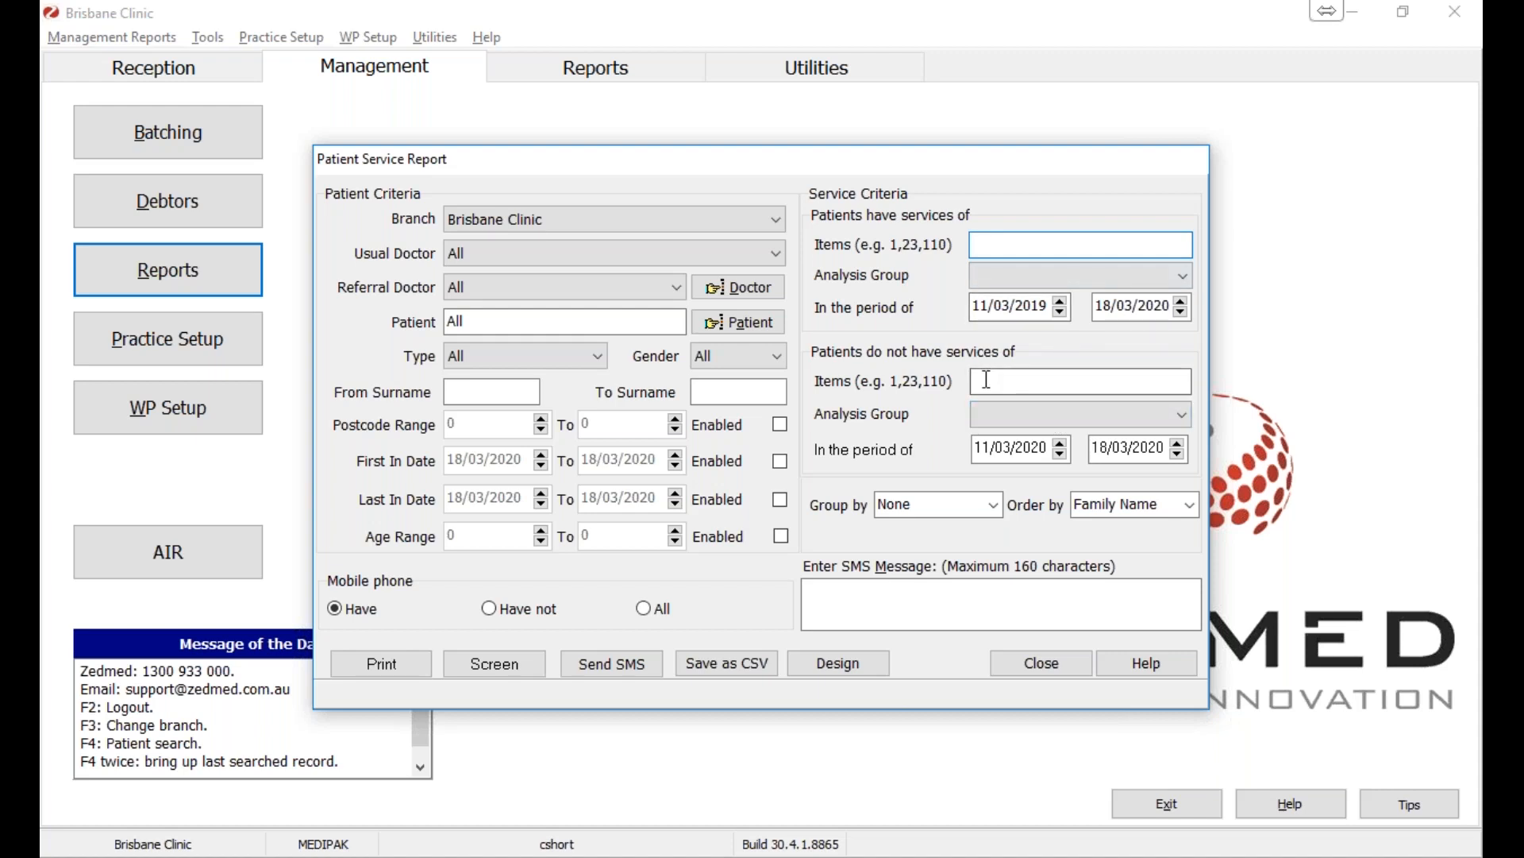
{"action": "type", "text": "23"}
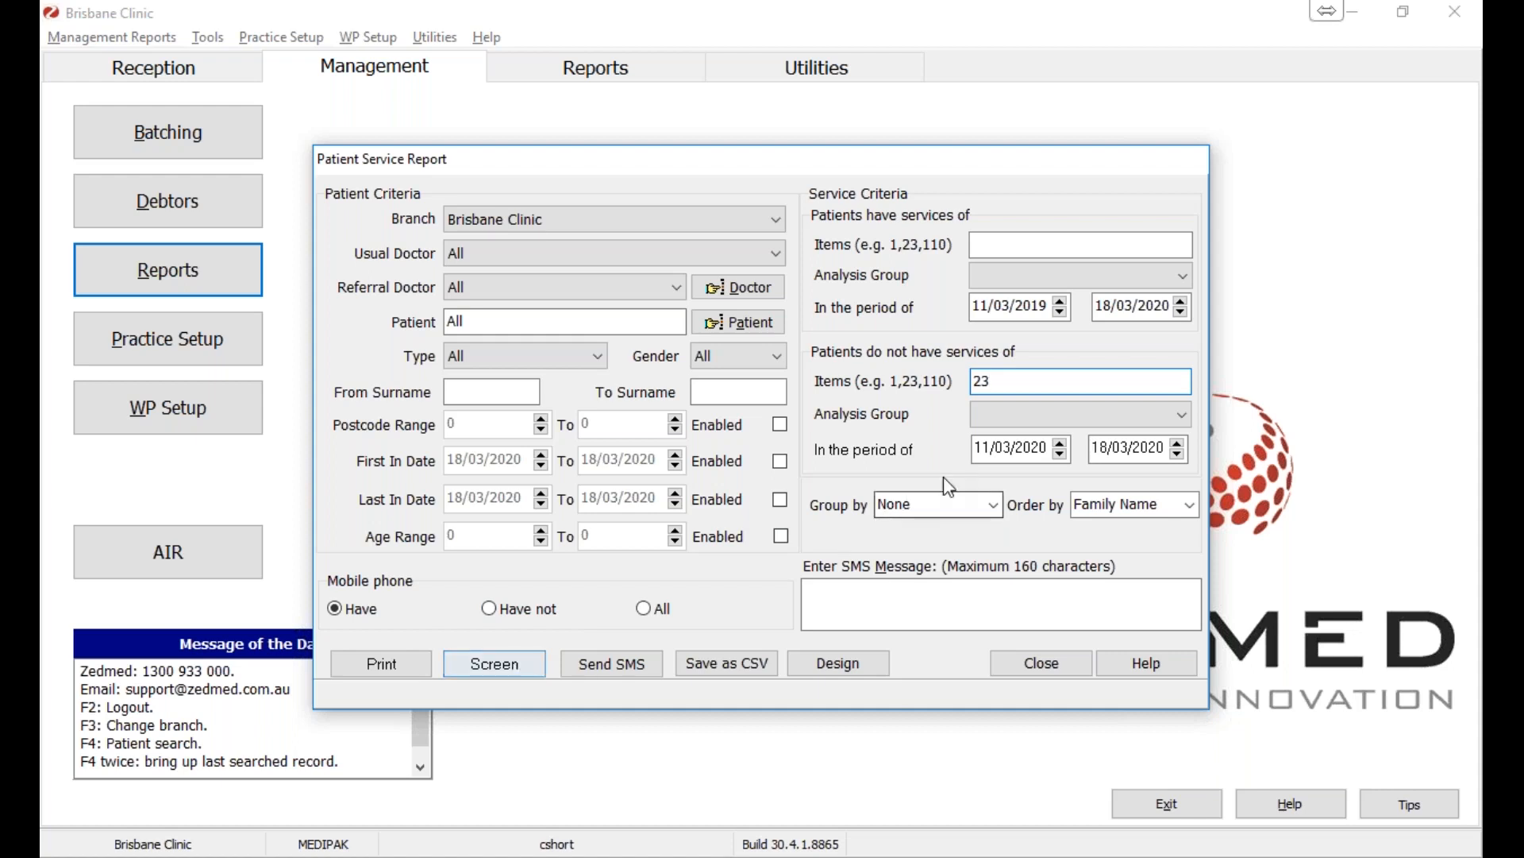
{"action": "left_click_drag", "start_coordinate": [1050, 450], "coordinate": [975, 453]}
{"action": "left_click", "coordinate": [1023, 451]}
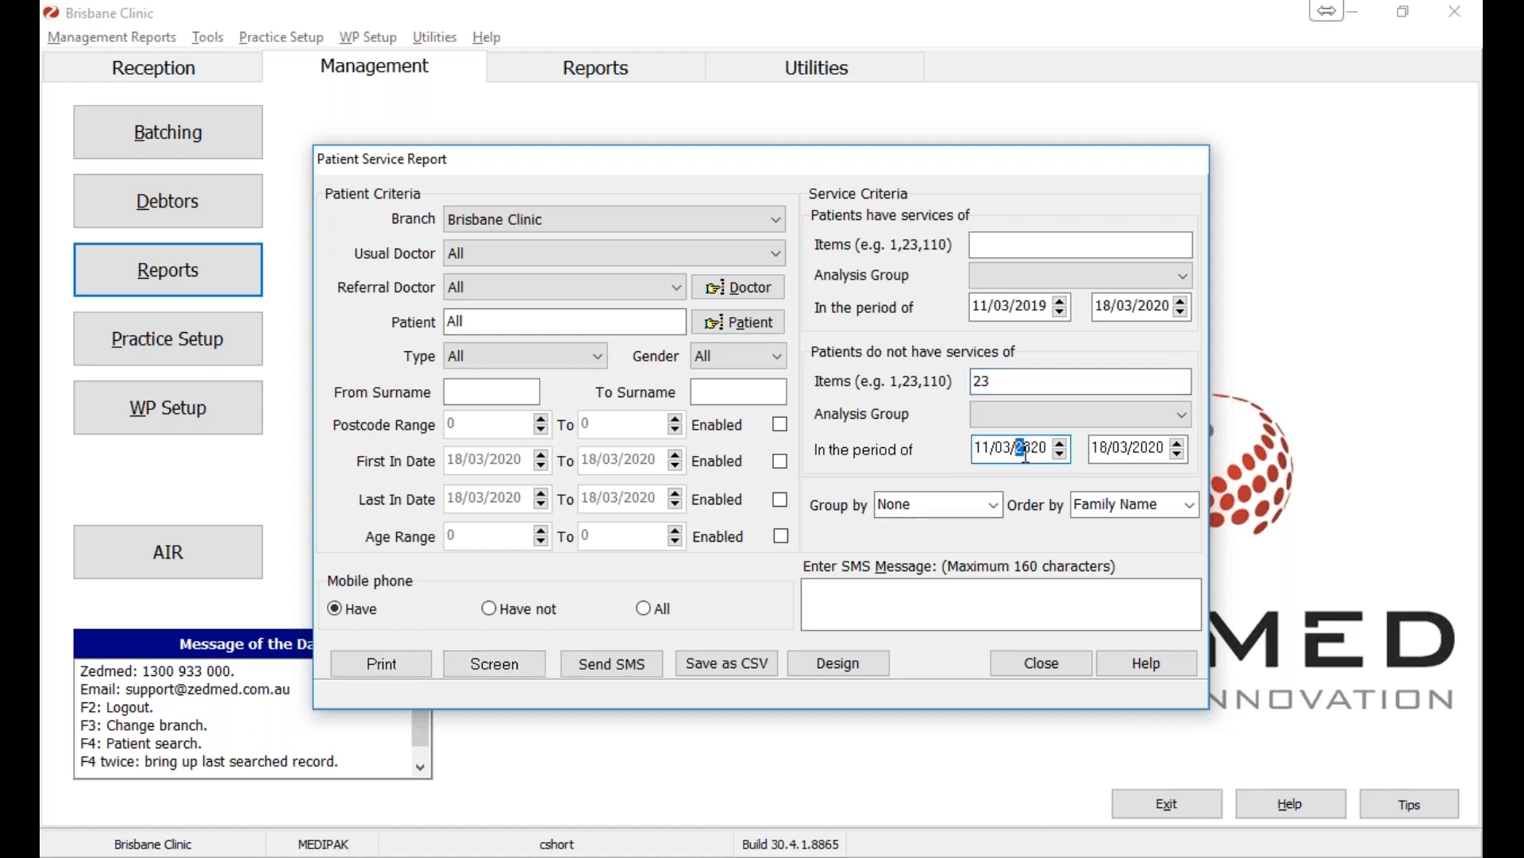
{"action": "type", "text": "2019"}
- Preview the report of patients without item 23, review the whole patient list, and close the preview
{"action": "left_click", "coordinate": [493, 662]}
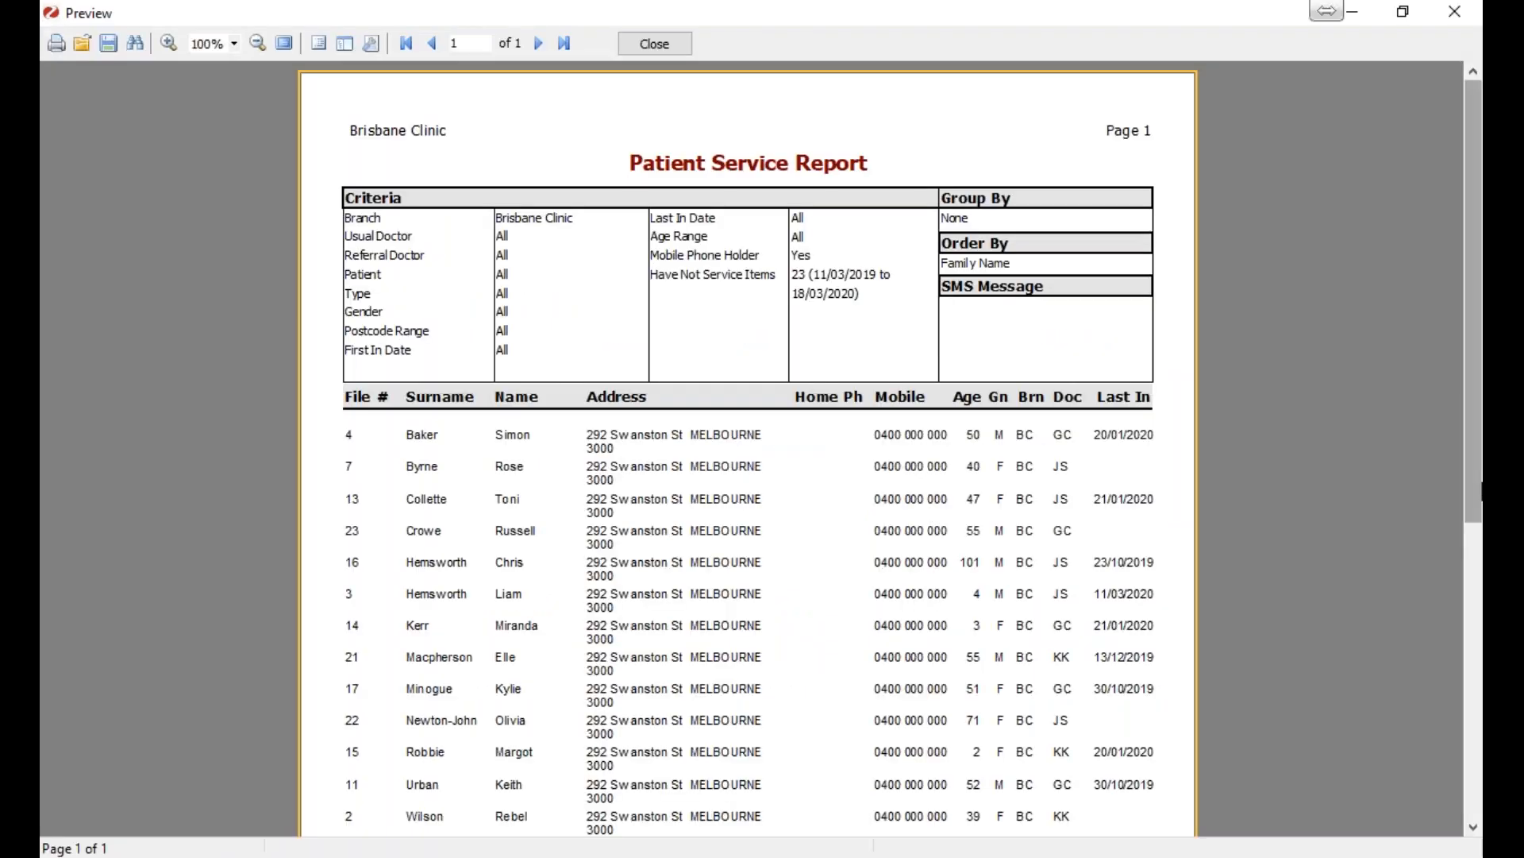
{"action": "left_click_drag", "start_coordinate": [1481, 482], "coordinate": [1481, 644]}
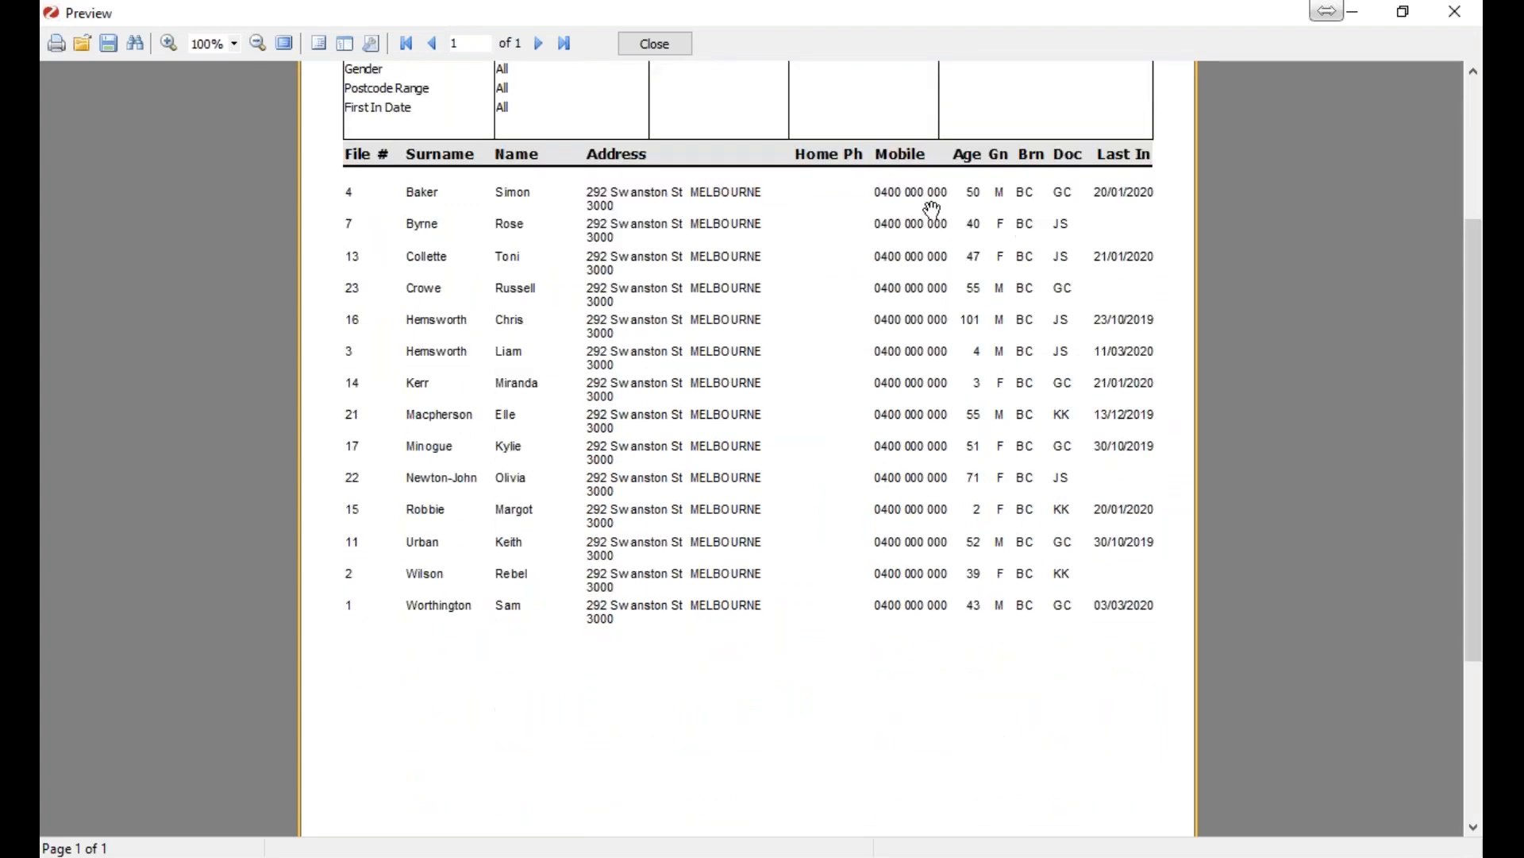
{"action": "left_click", "coordinate": [650, 40]}
- Clear item 23 from the services not had, and restrict the patient criteria to males with an age range of 65 to 100
{"action": "left_click_drag", "start_coordinate": [1005, 384], "coordinate": [919, 383]}
{"action": "key", "text": "BackSpace"}
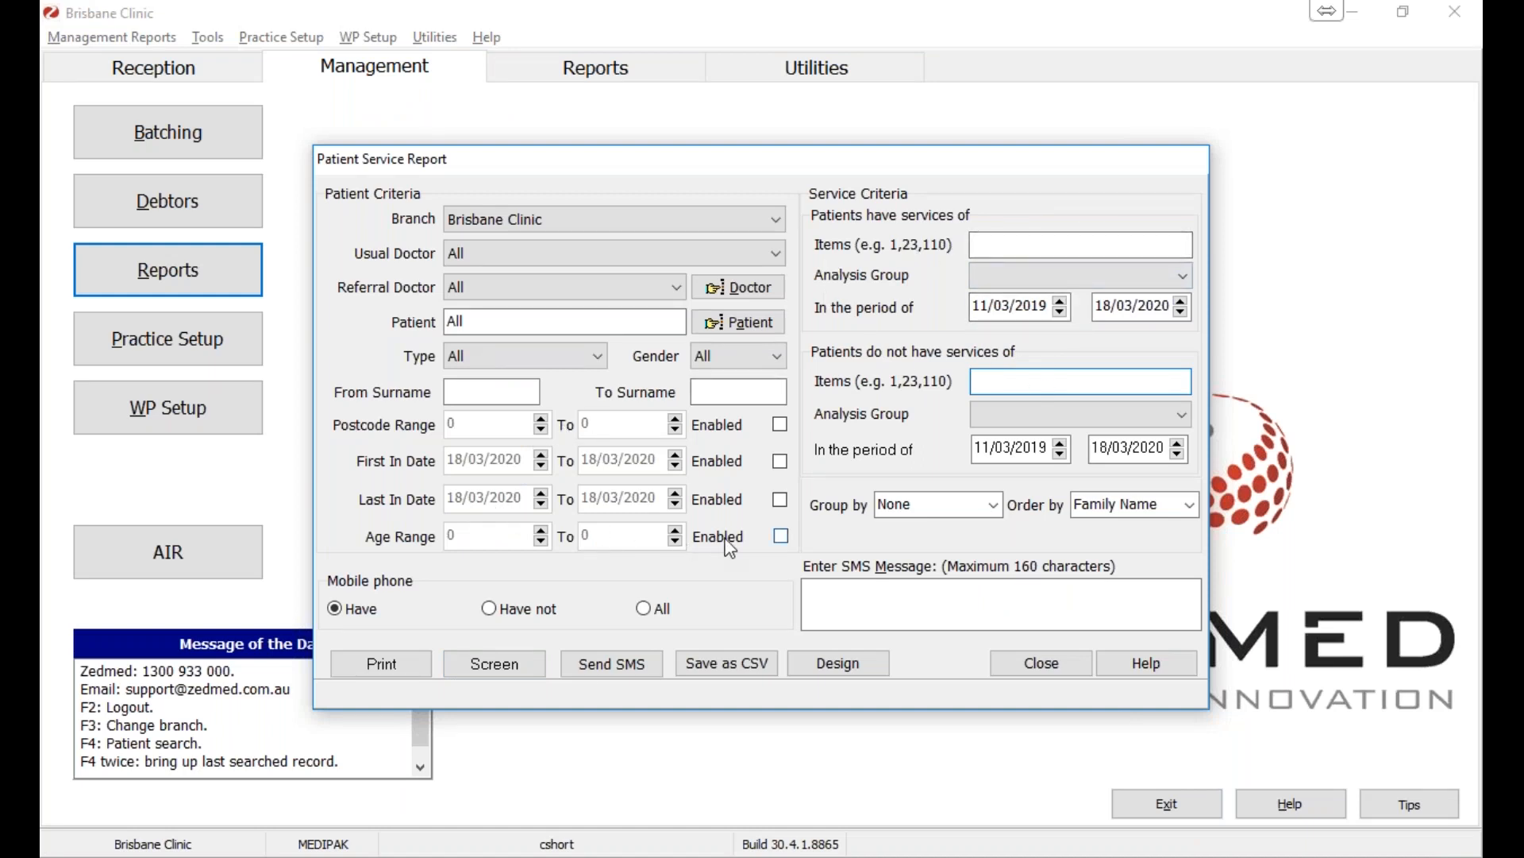
{"action": "left_click", "coordinate": [780, 536]}
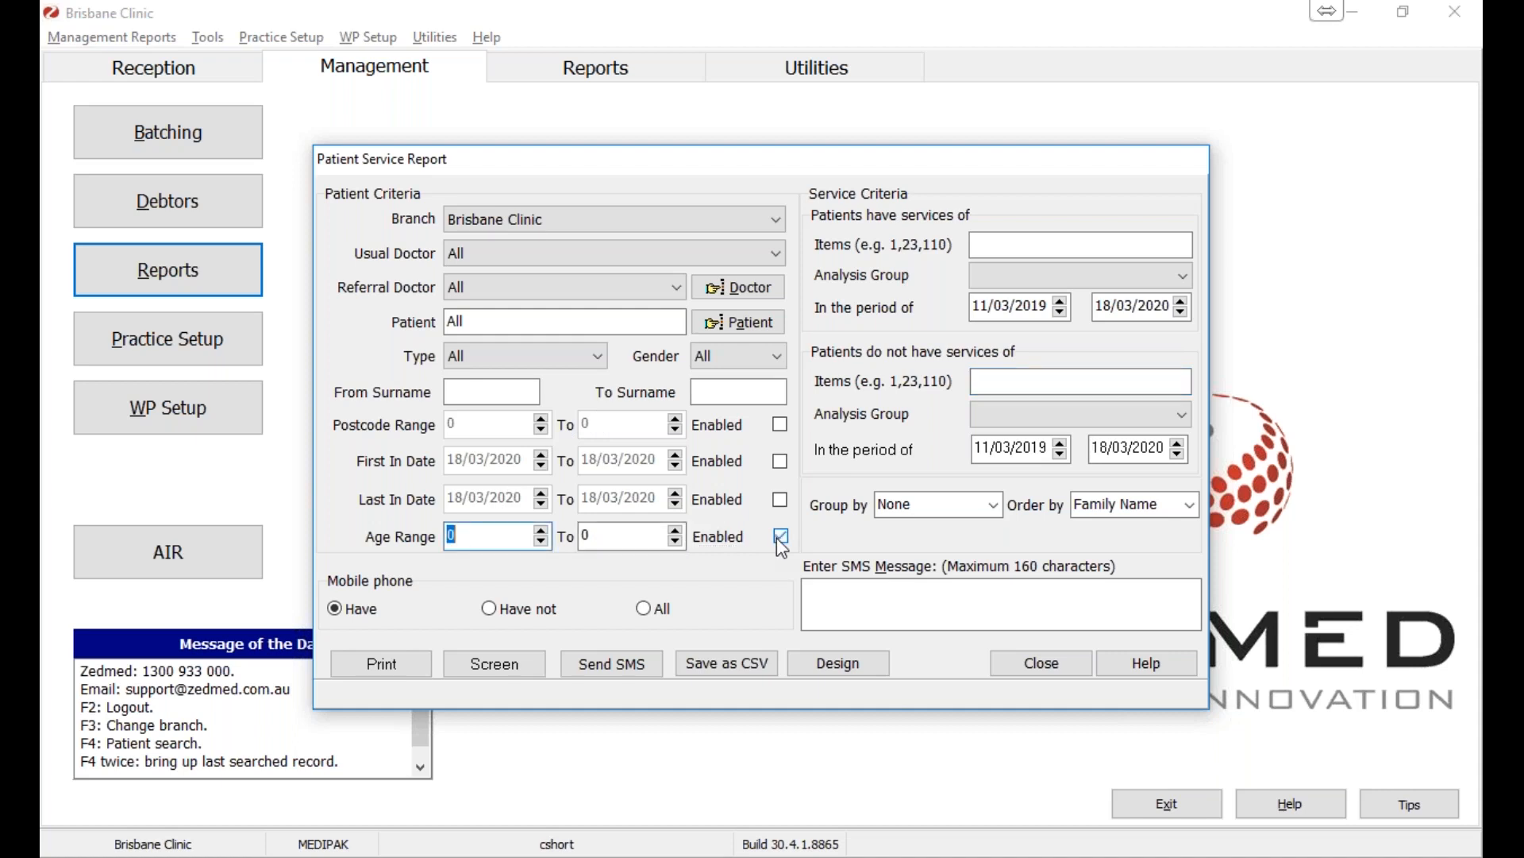
{"action": "type", "text": "65"}
{"action": "key", "text": "Tab"}
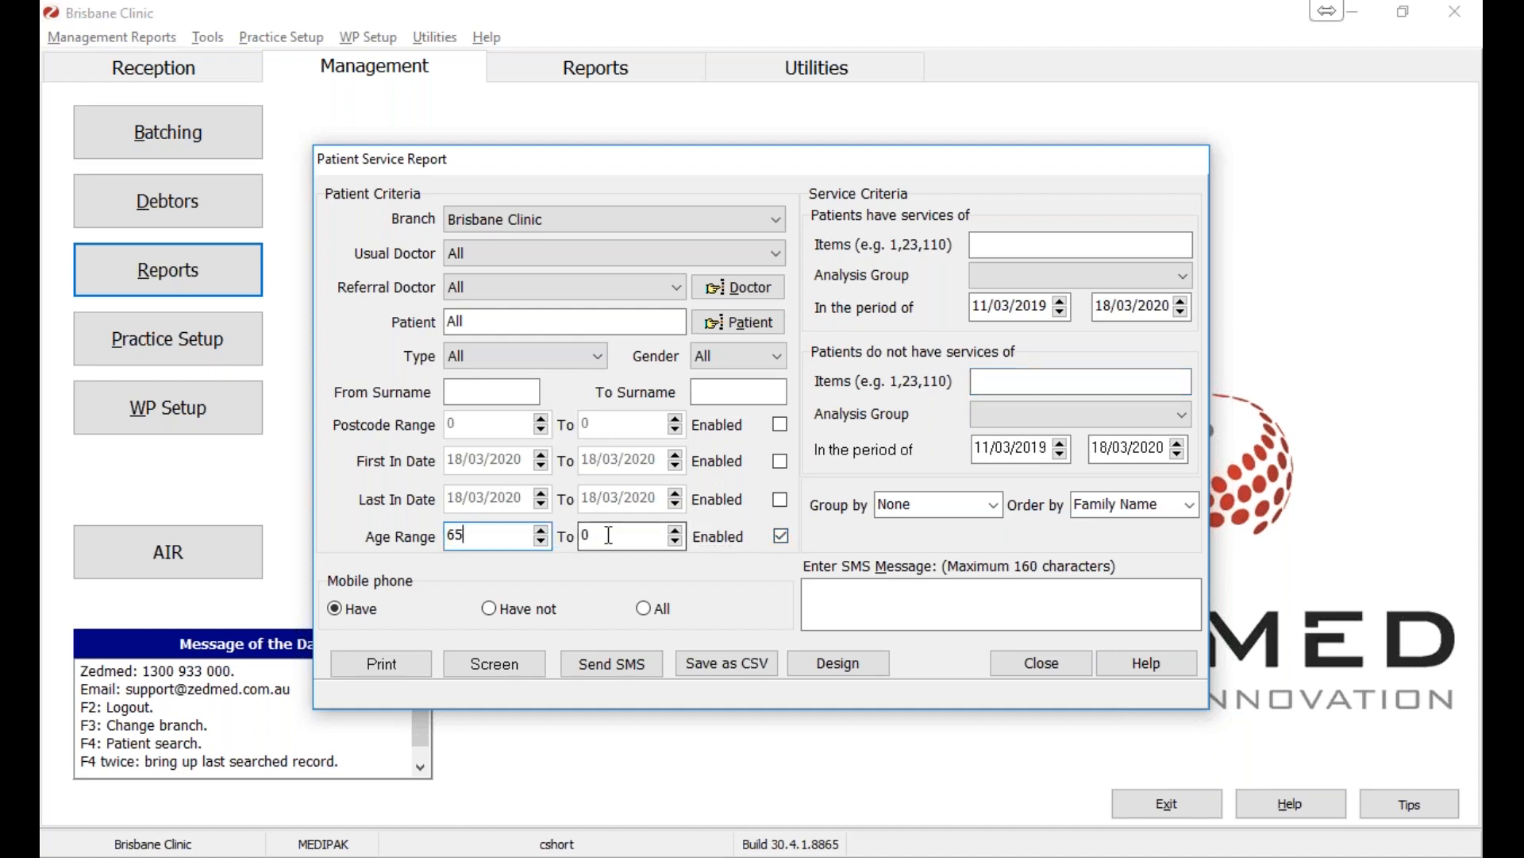
{"action": "type", "text": "100"}
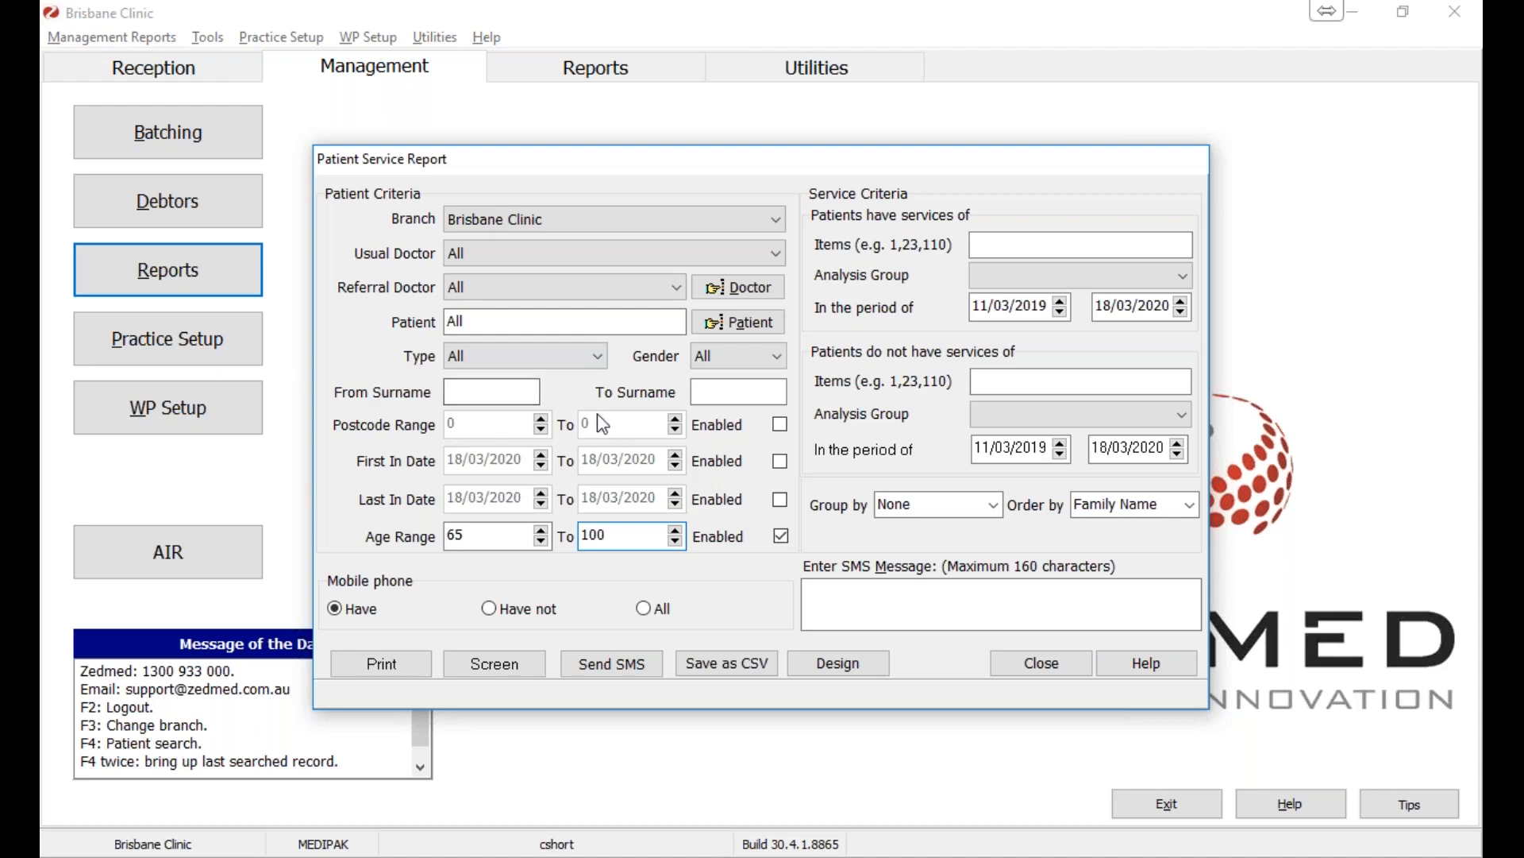
{"action": "left_click", "coordinate": [732, 355]}
{"action": "left_click", "coordinate": [723, 398]}
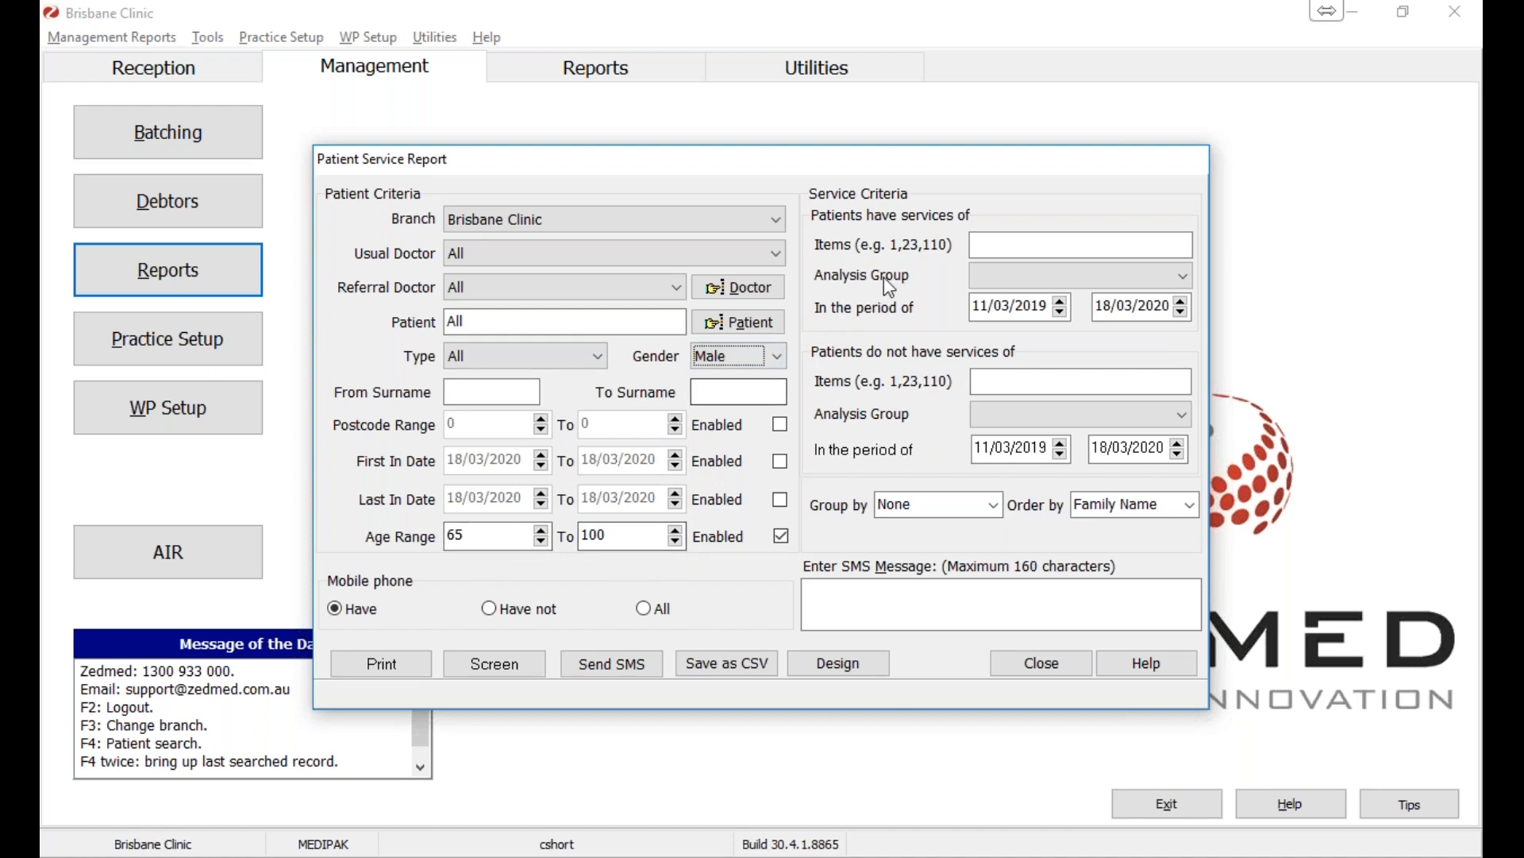
- Look at the service items field, the SMS message field and the patient Type options of the Patient Service Report
{"action": "left_click", "coordinate": [1020, 244]}
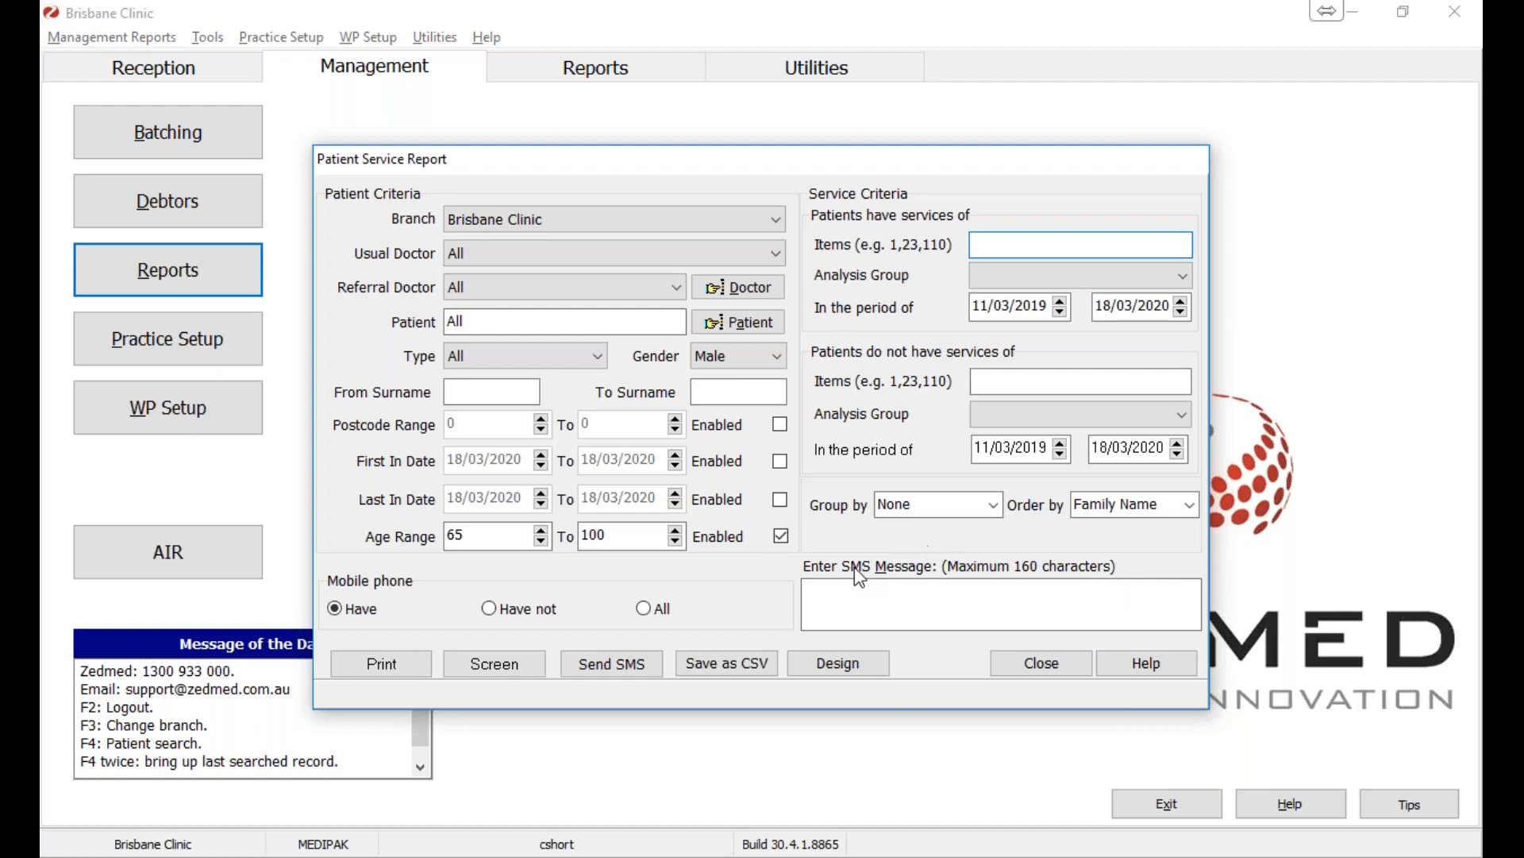
{"action": "left_click", "coordinate": [1117, 590]}
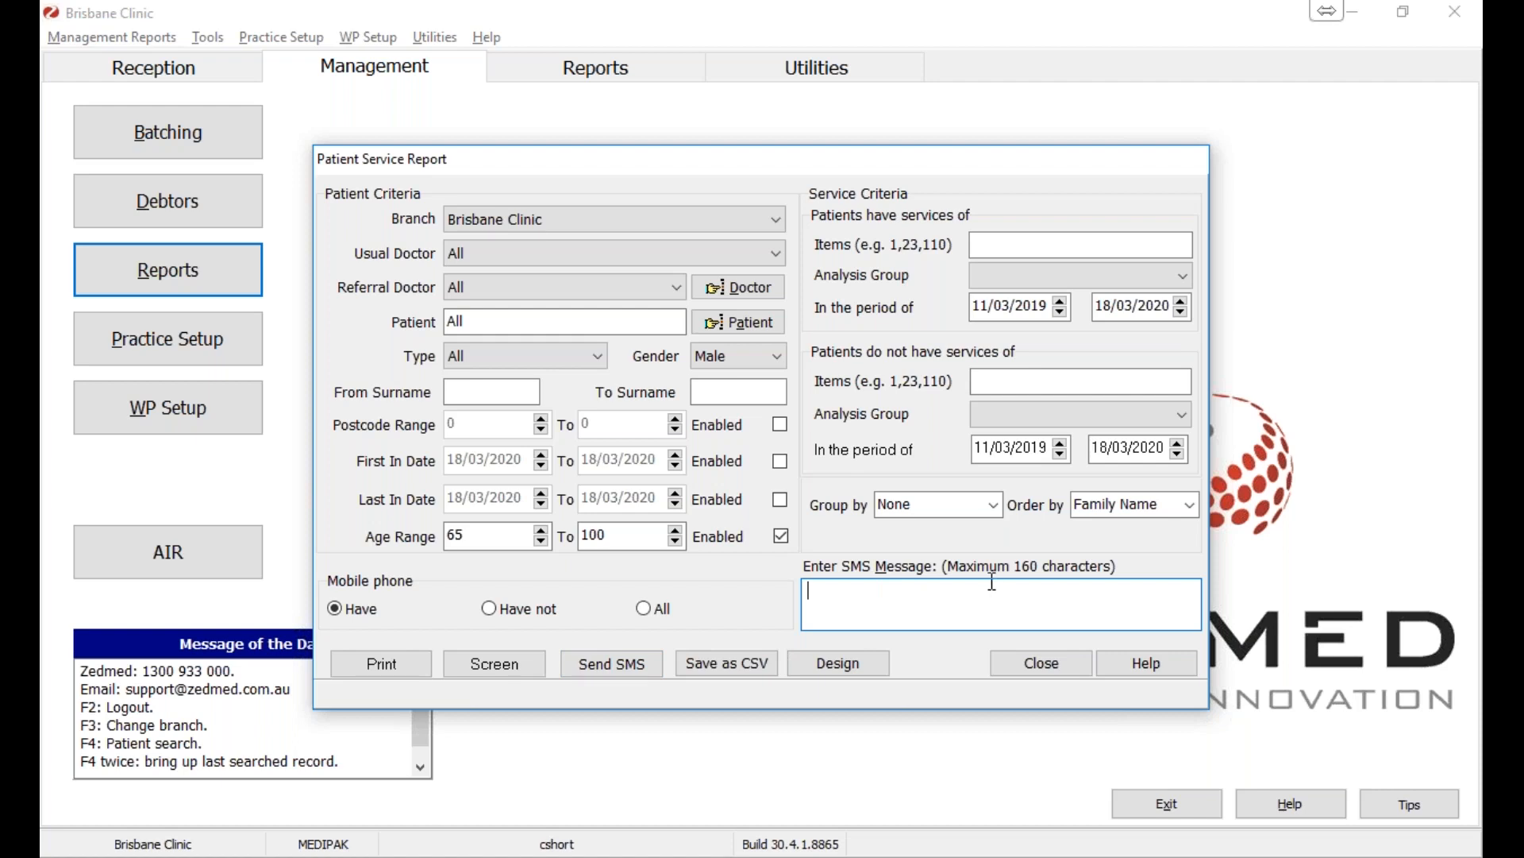
{"action": "left_click", "coordinate": [597, 356]}
{"action": "left_click", "coordinate": [597, 356]}
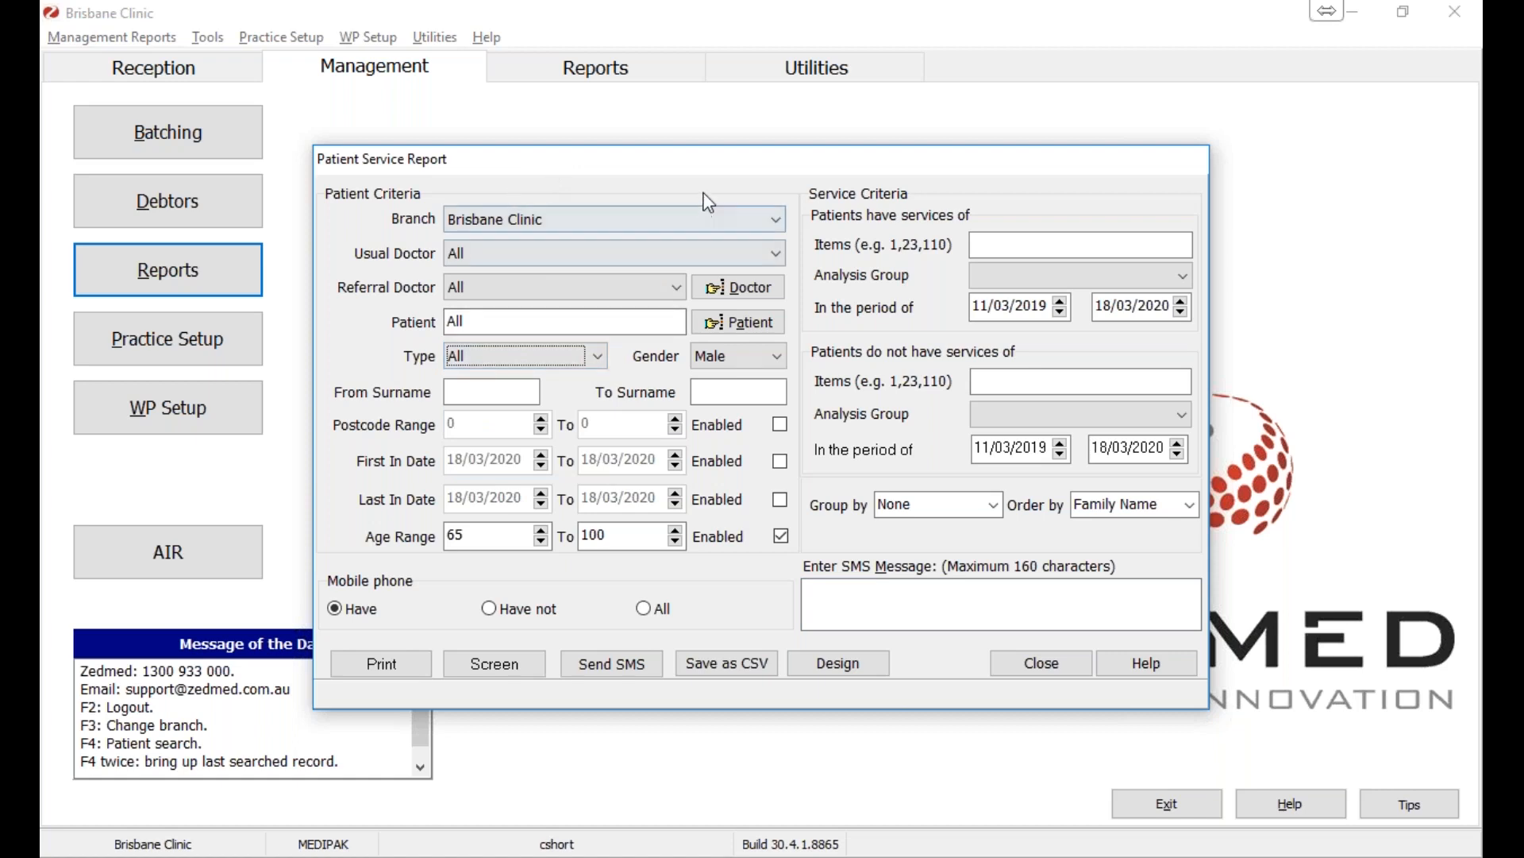
- Close the Patient Service Report and open the Recall Report criteria
{"action": "left_click", "coordinate": [1073, 669]}
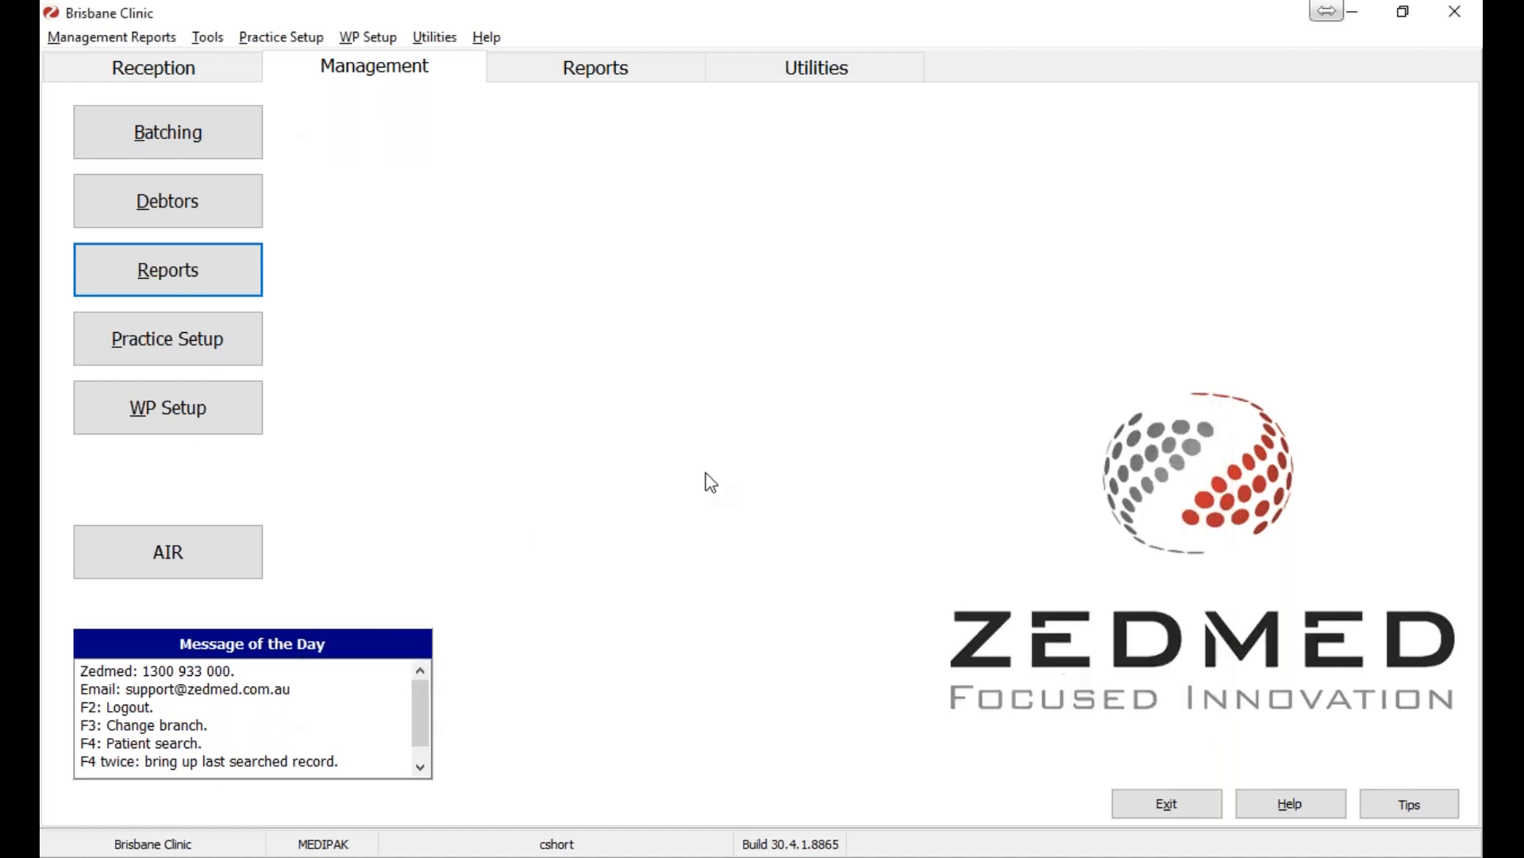
{"action": "left_click", "coordinate": [246, 269]}
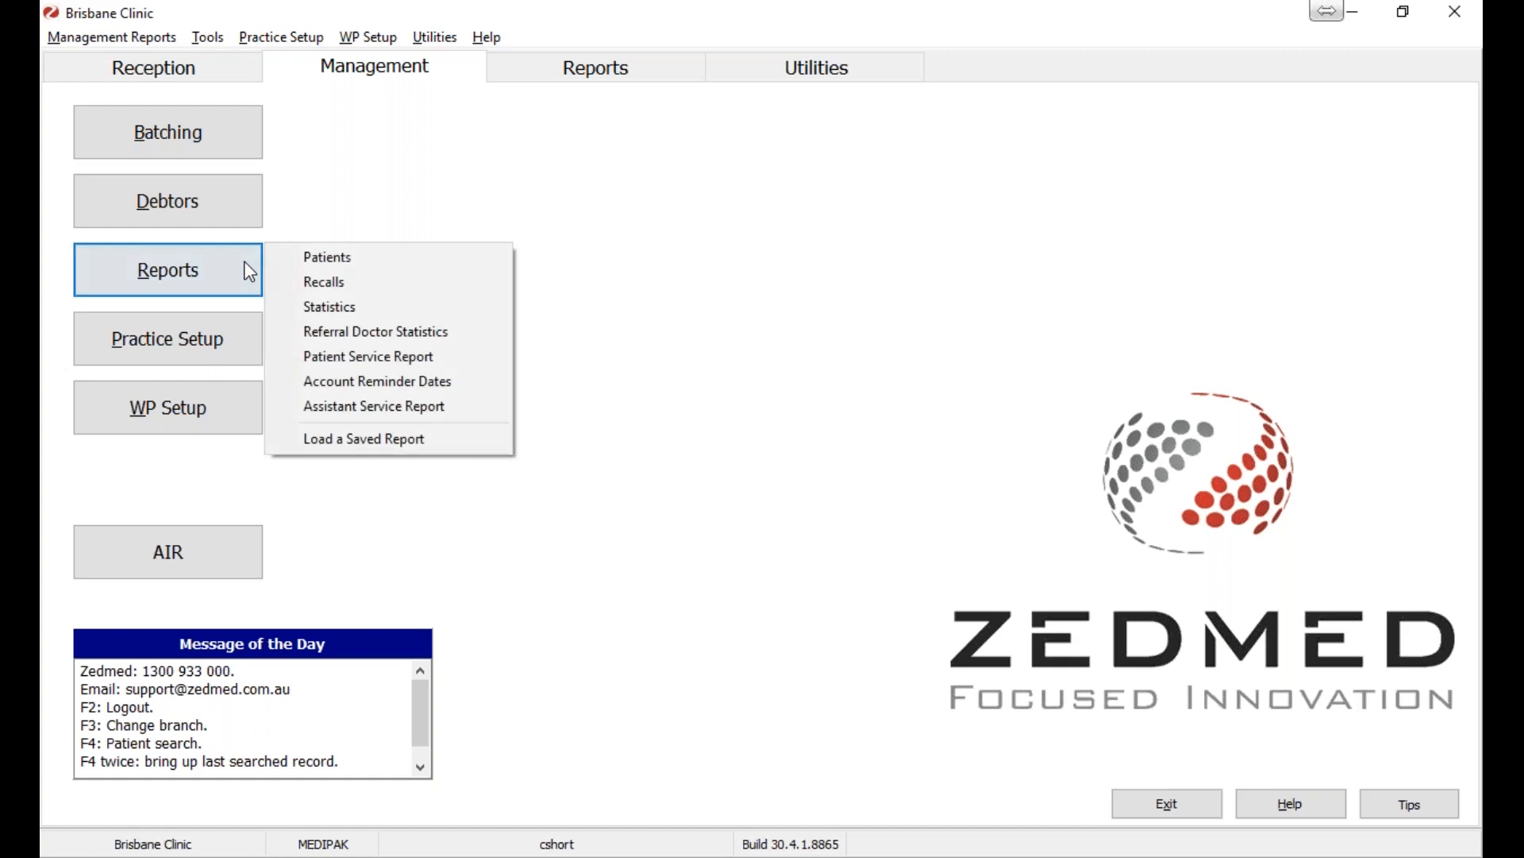
{"action": "left_click", "coordinate": [335, 281]}
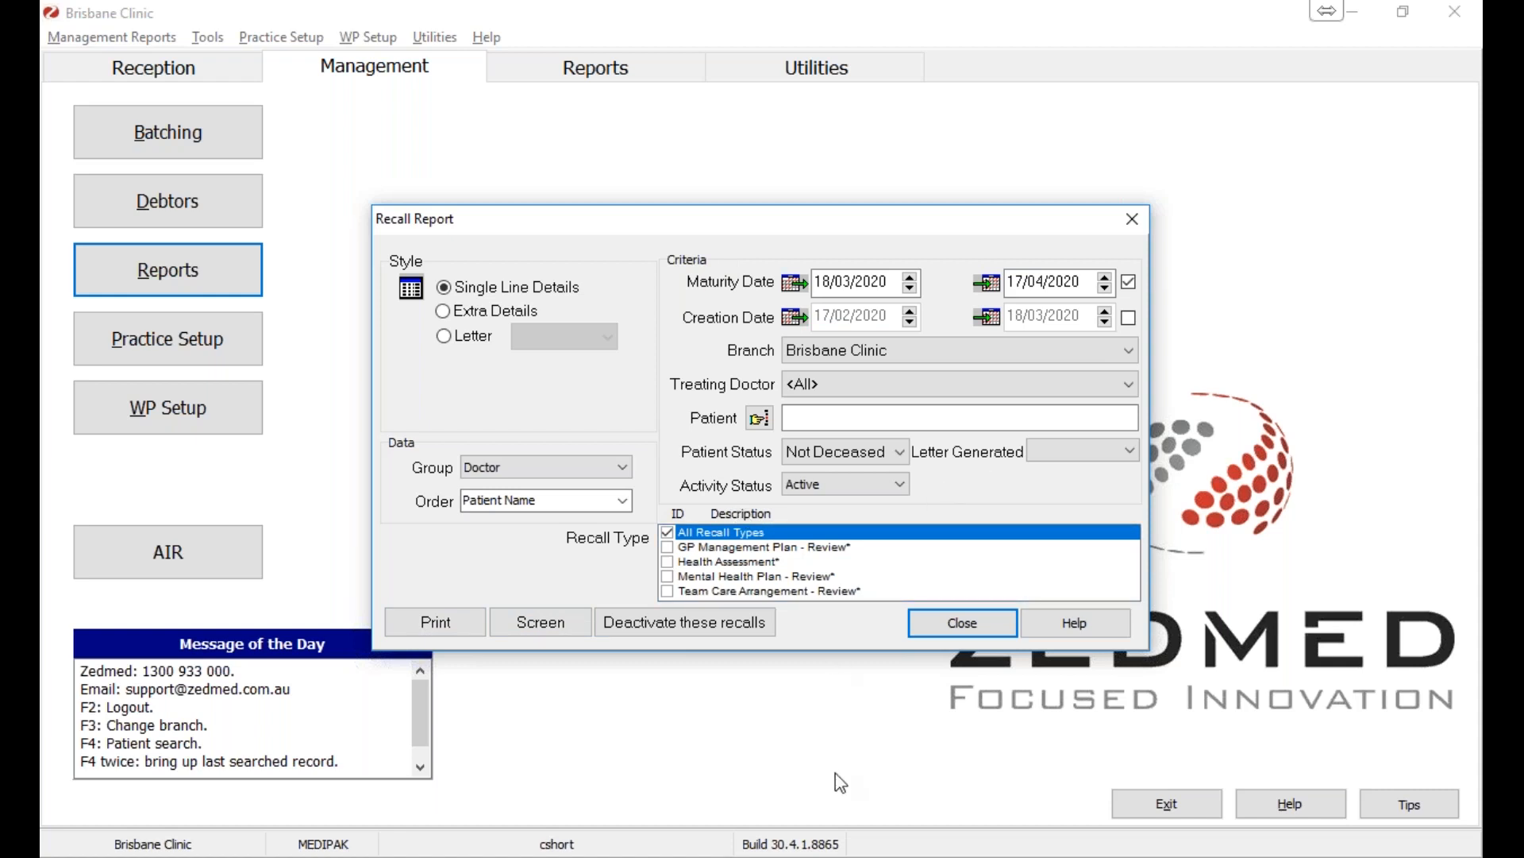
{"action": "left_click", "coordinate": [871, 854]}
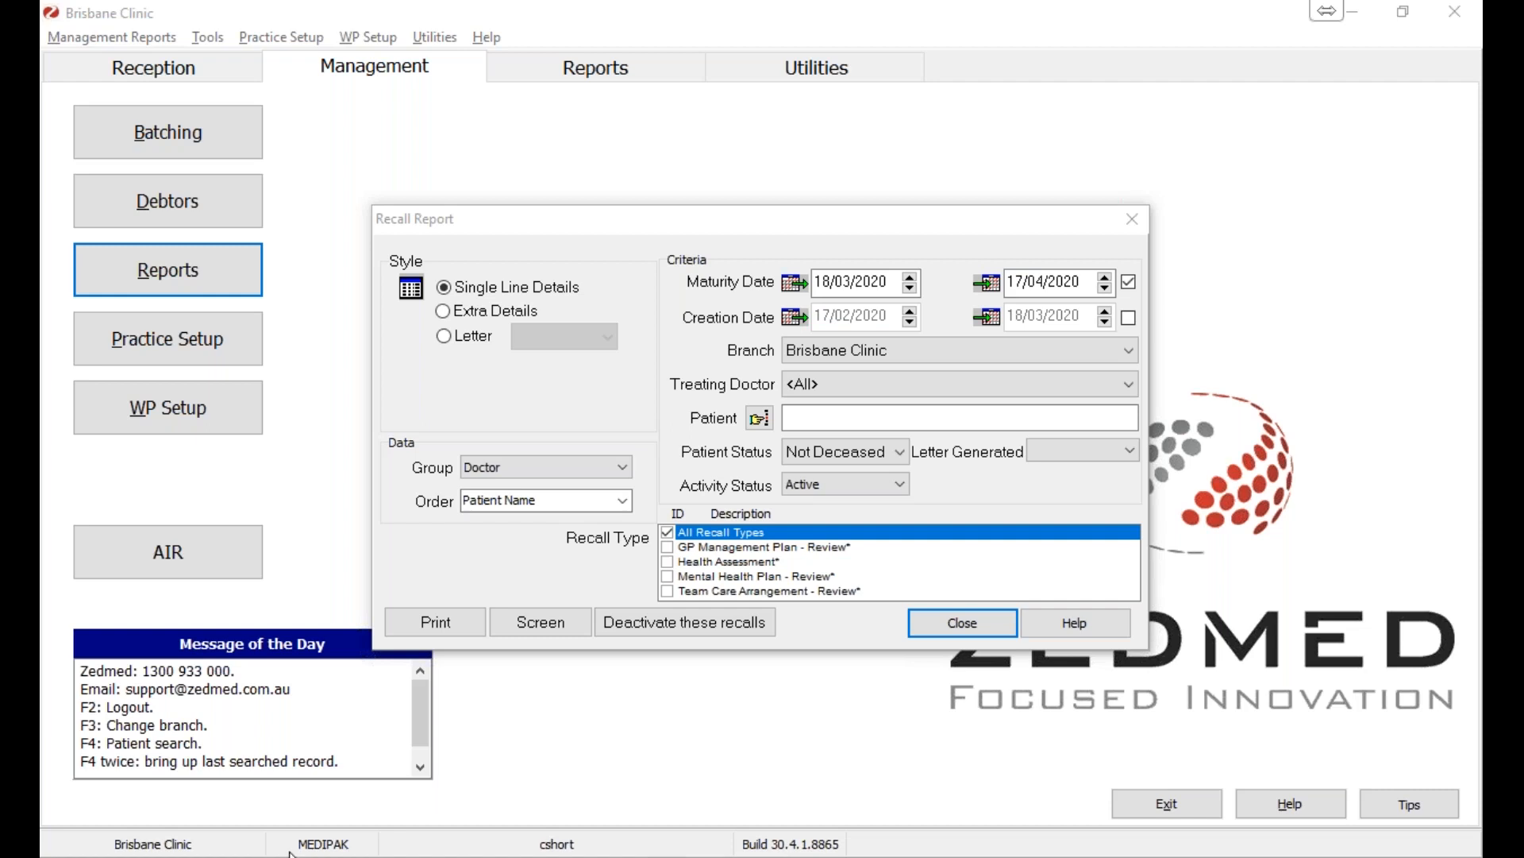
{"action": "key", "text": "super"}
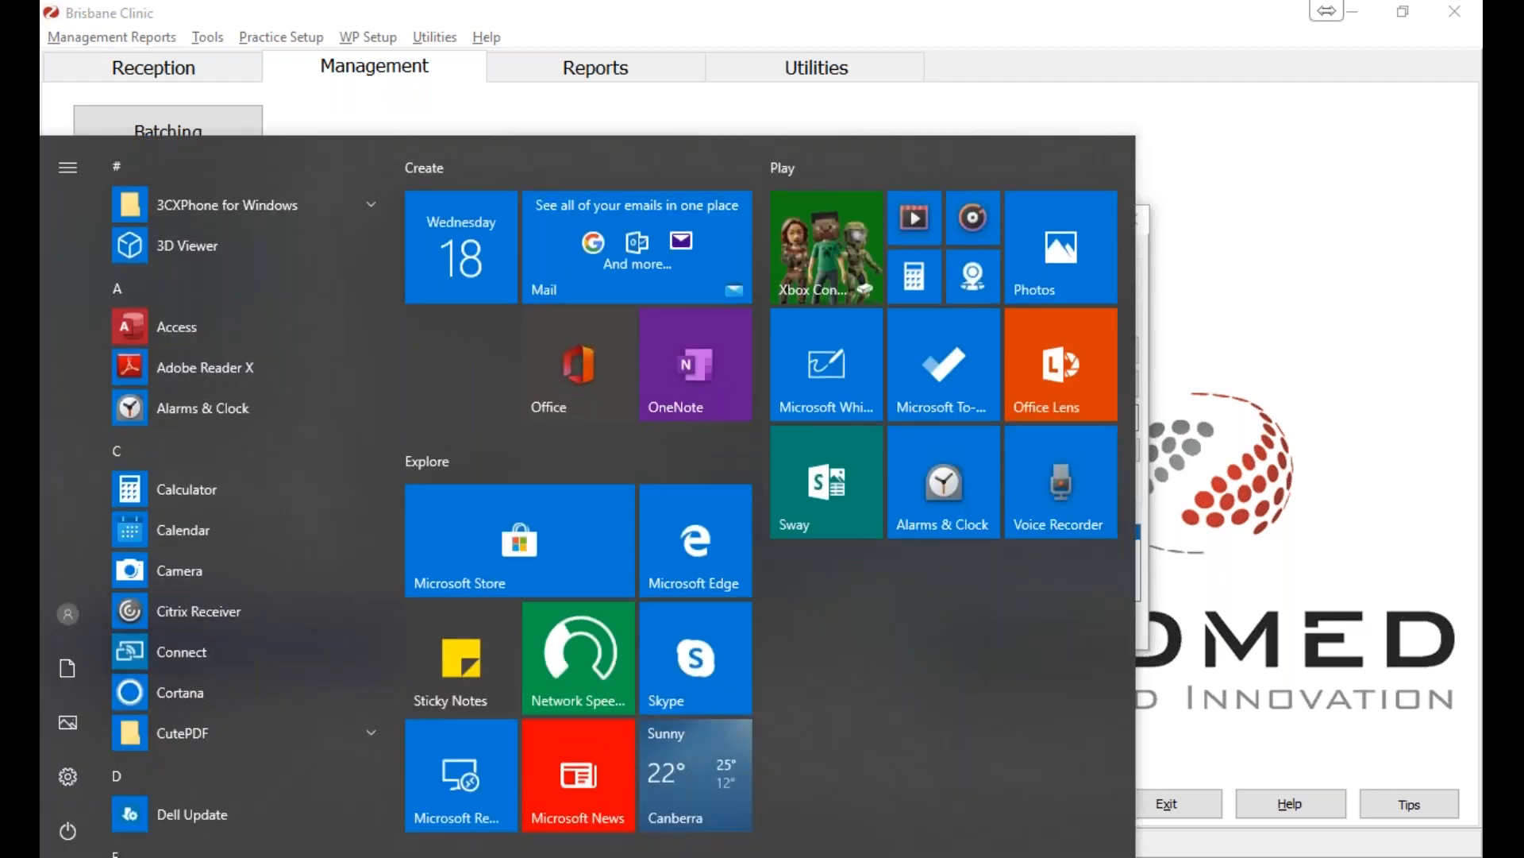
{"action": "key", "text": "Escape"}
{"action": "key", "text": "super"}
{"action": "key", "text": "Escape"}
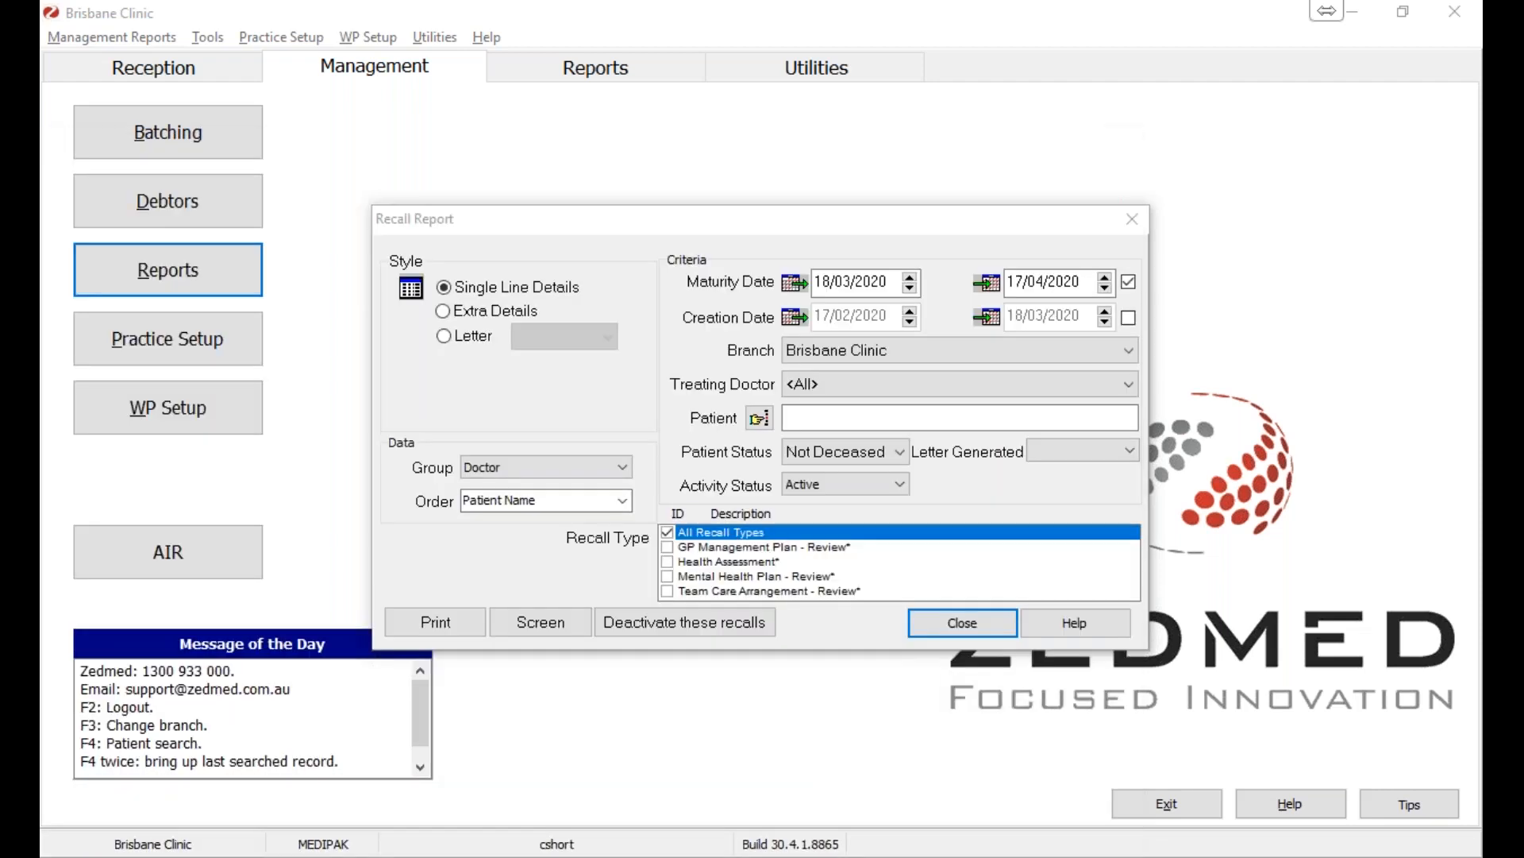
- Switch to PowerPoint and open the recent Lunch & Learn - Office Reports presentation in reading view
{"action": "key", "text": "super"}
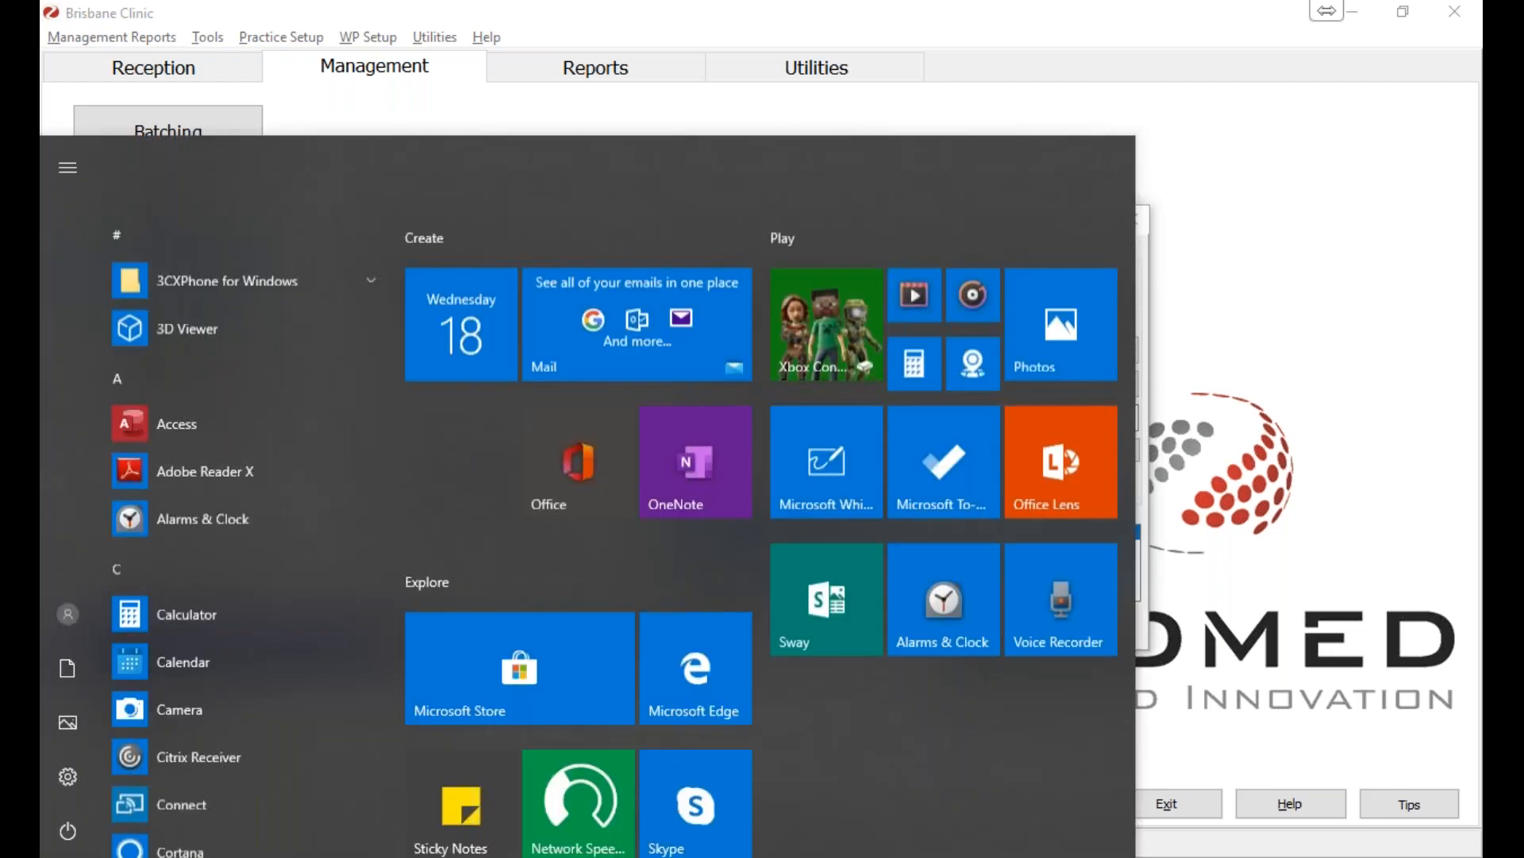
{"action": "type", "text": "powe"}
{"action": "key", "text": "Return"}
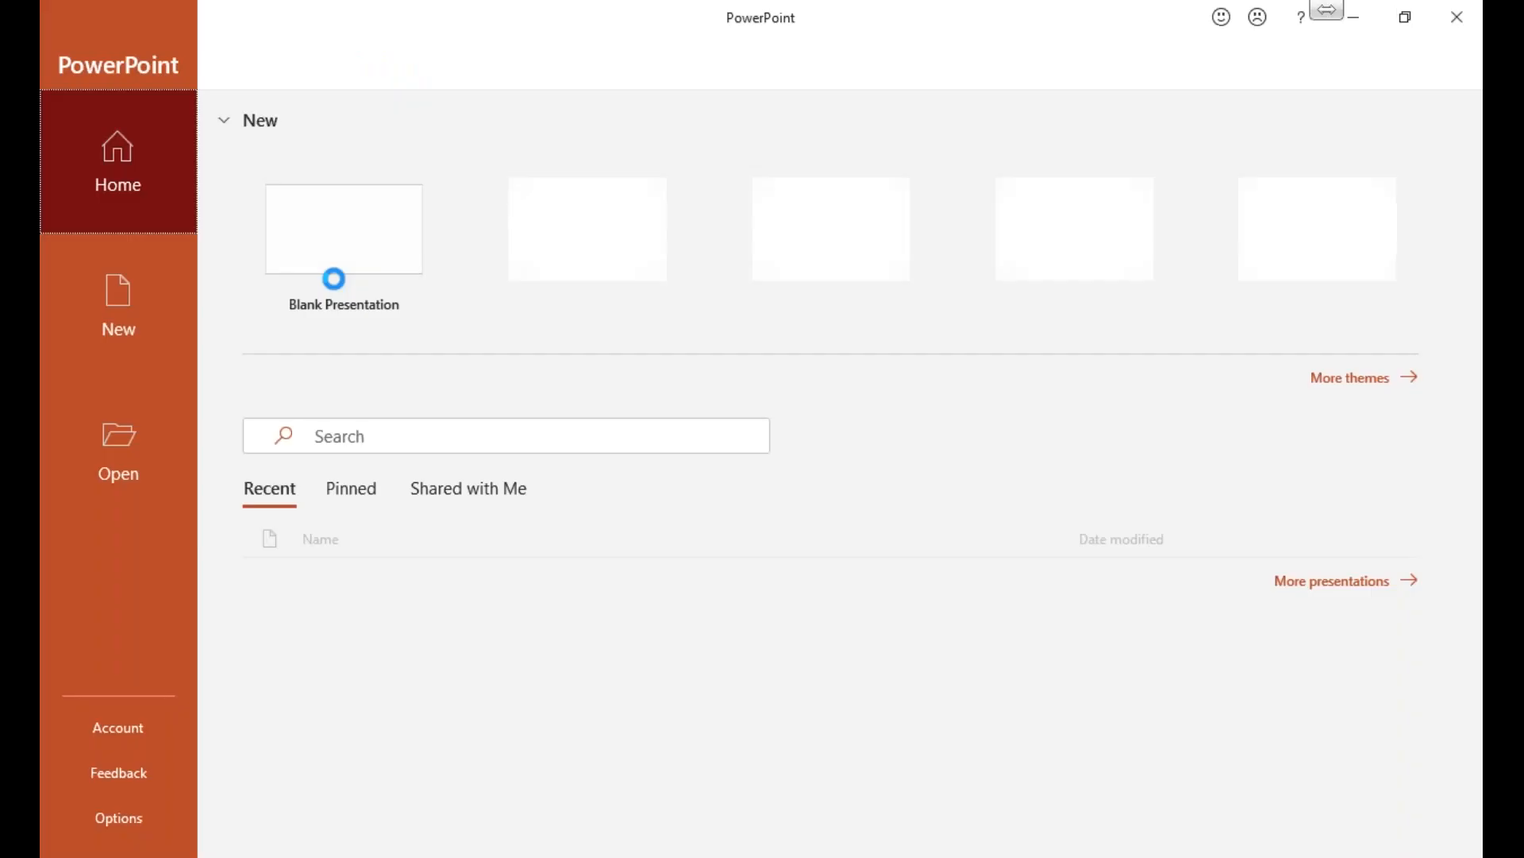
{"action": "left_click", "coordinate": [484, 589]}
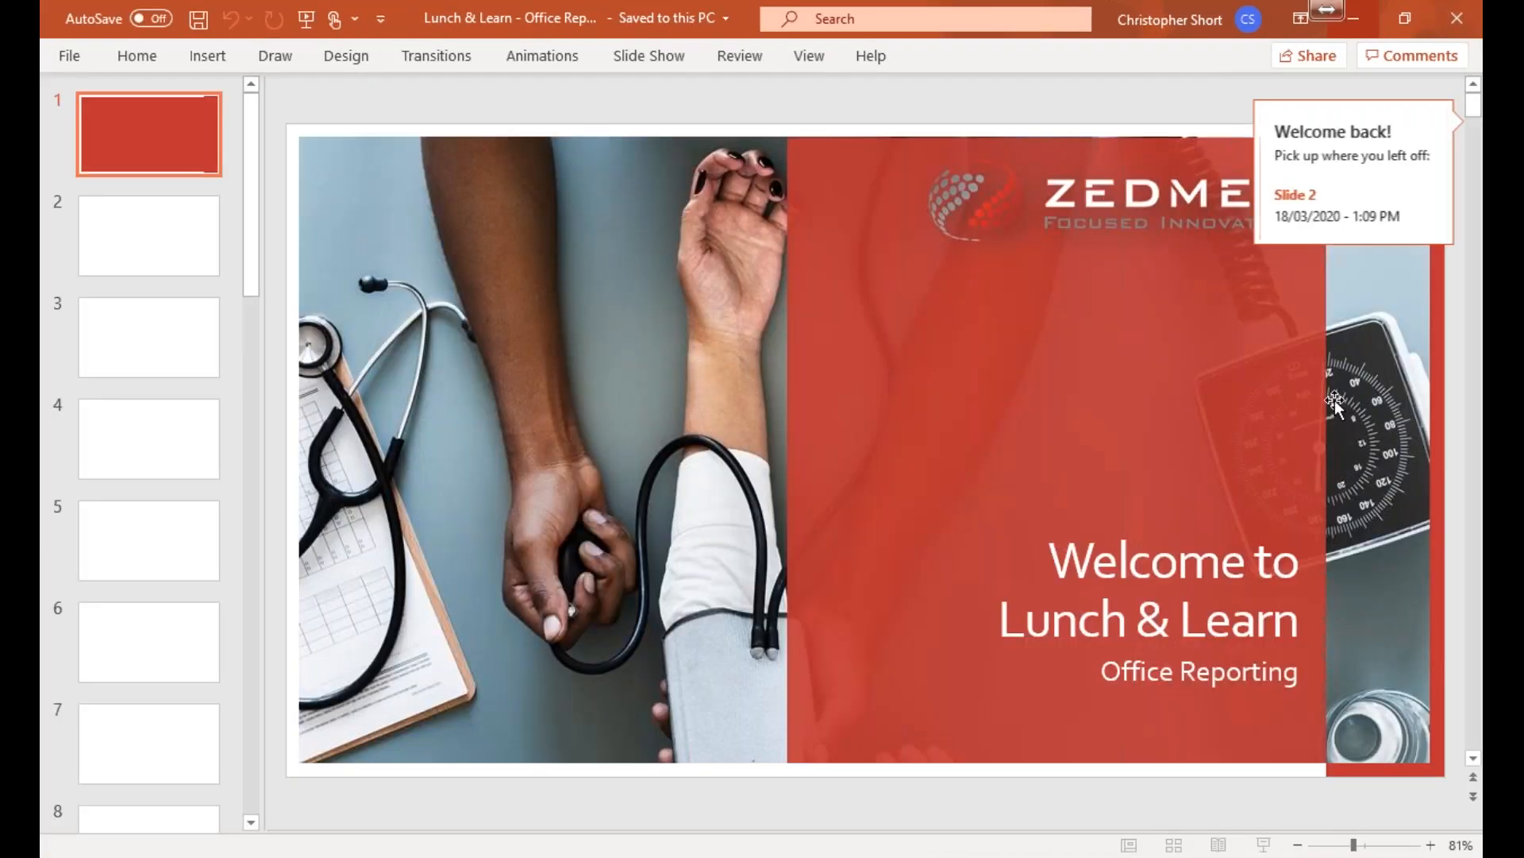
{"action": "left_click", "coordinate": [1218, 844]}
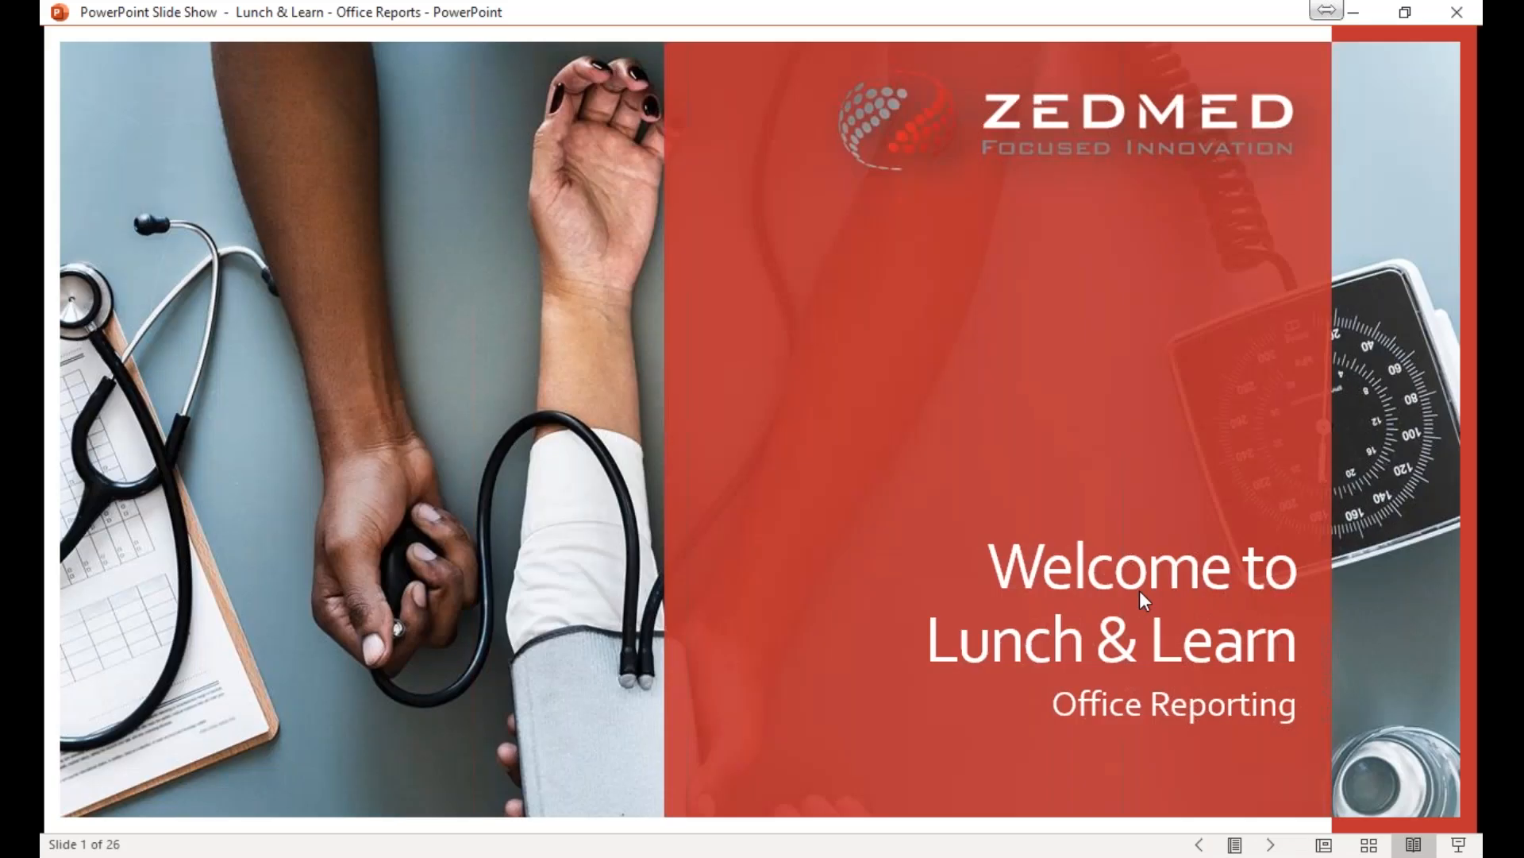
- Advance to the sample Recall Report on slide 4, examine it, and return to Zedmed to close the Recall Report
{"action": "left_click", "coordinate": [1140, 590]}
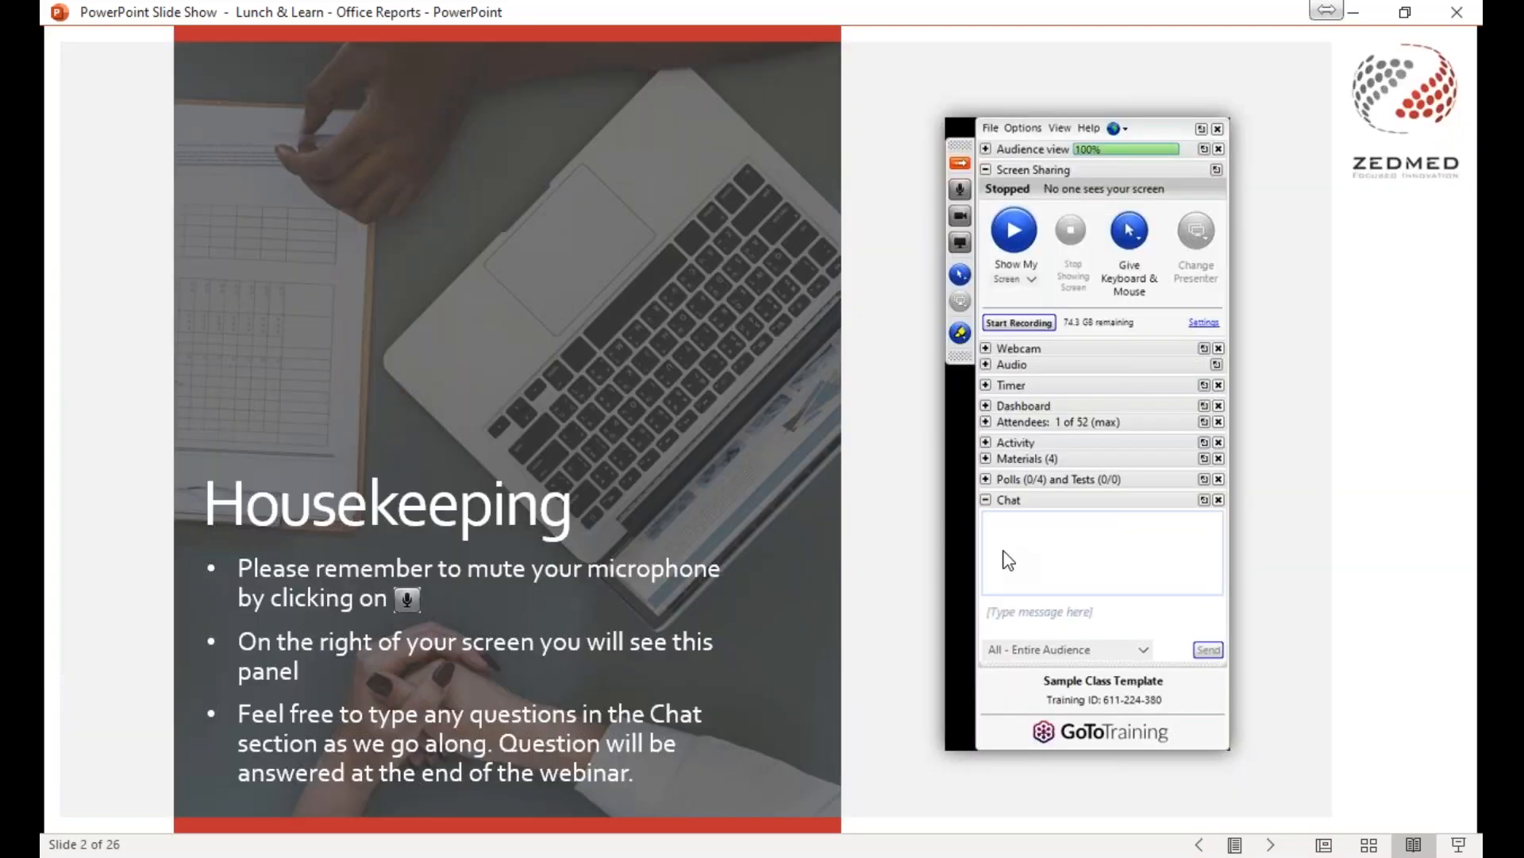
{"action": "scroll", "coordinate": [1002, 550], "scroll_direction": "down", "scroll_amount": 2}
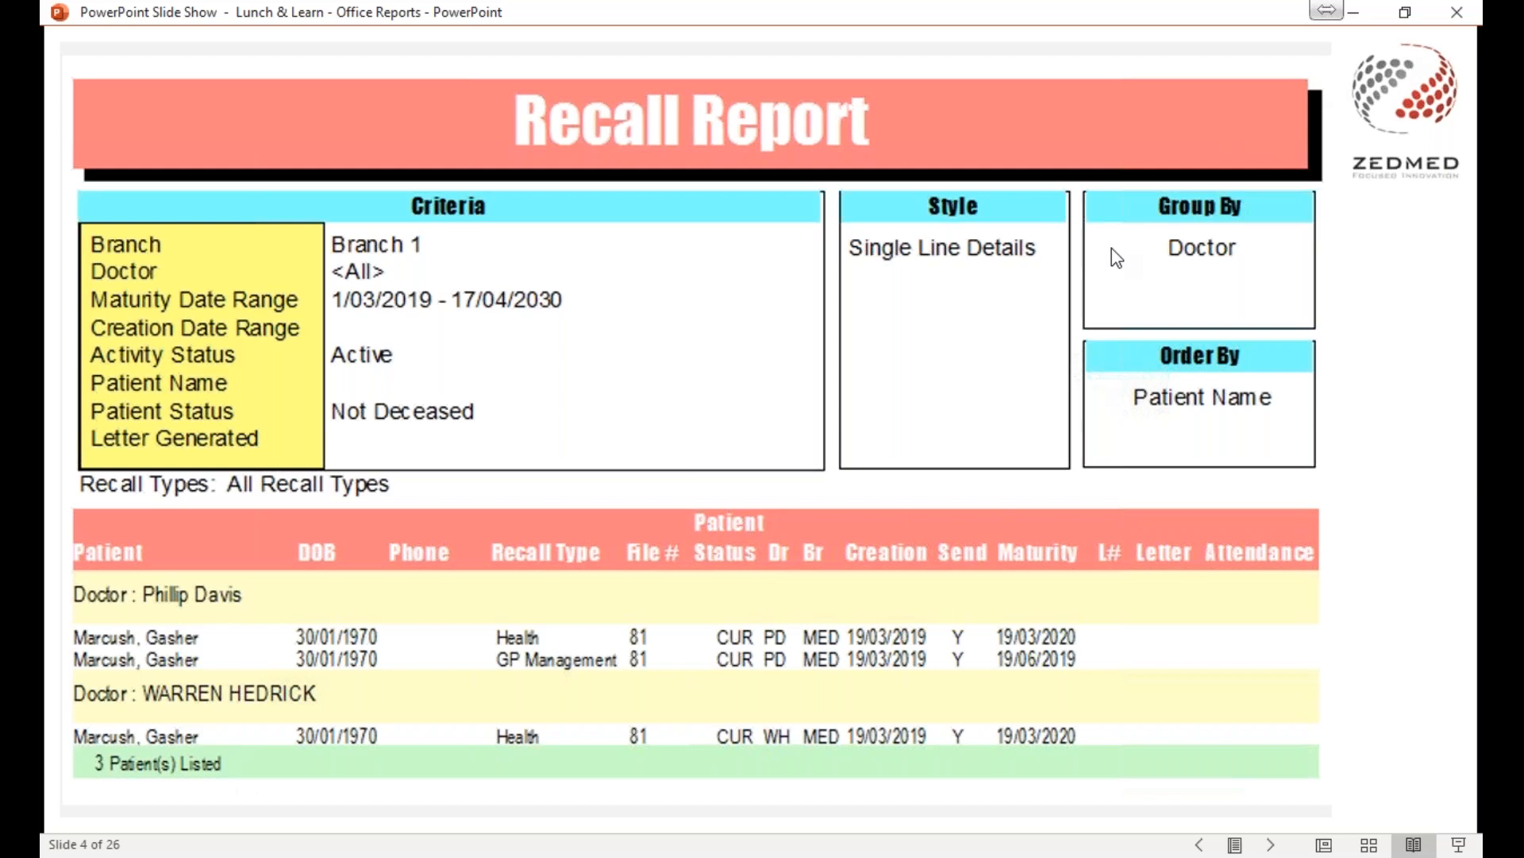
{"action": "key", "text": "alt+Tab"}
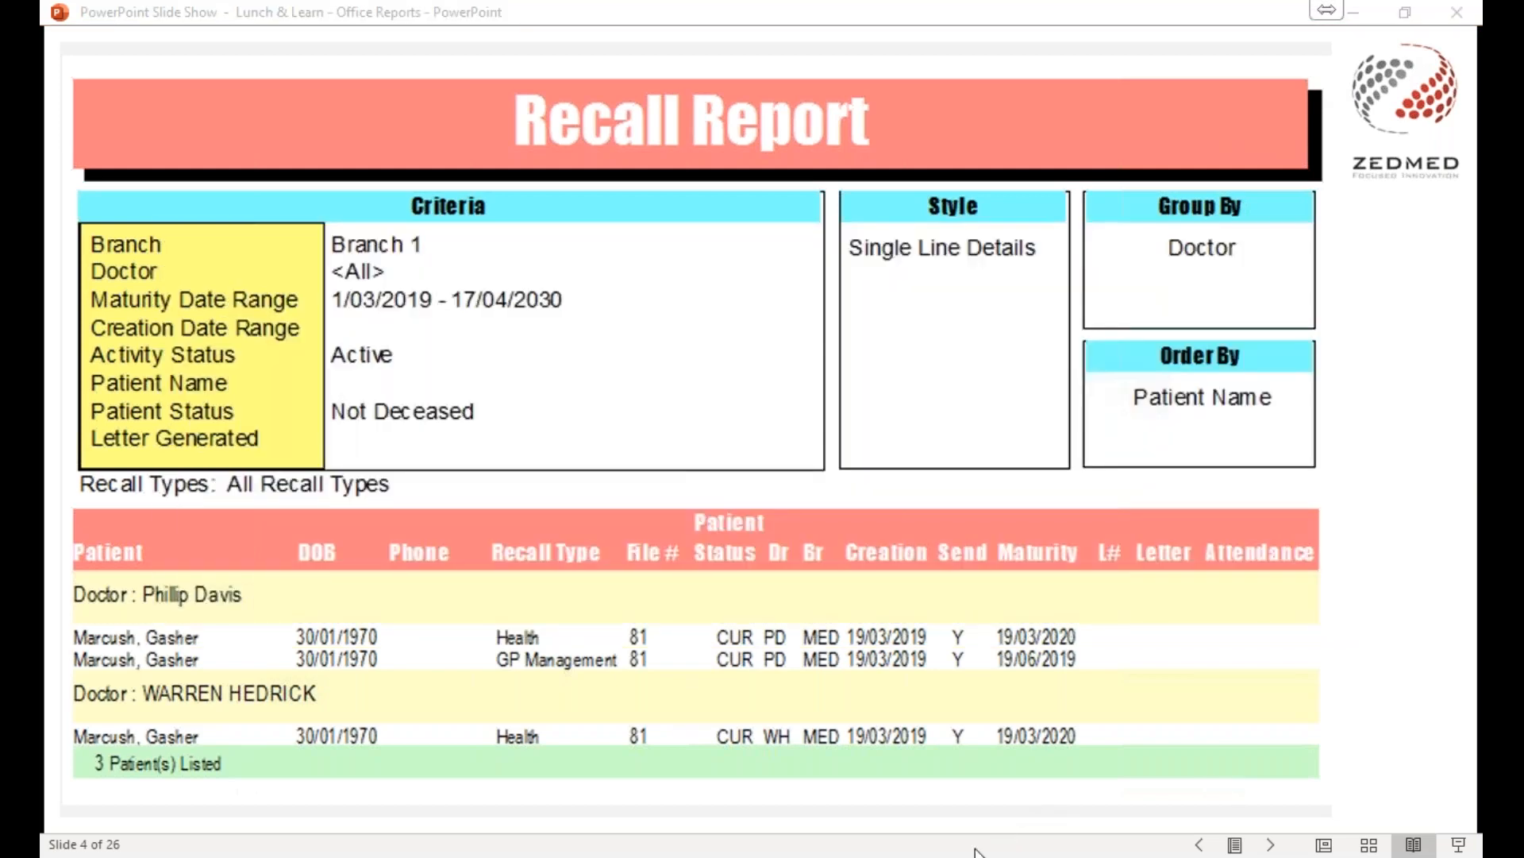
{"action": "key", "text": "alt+Tab"}
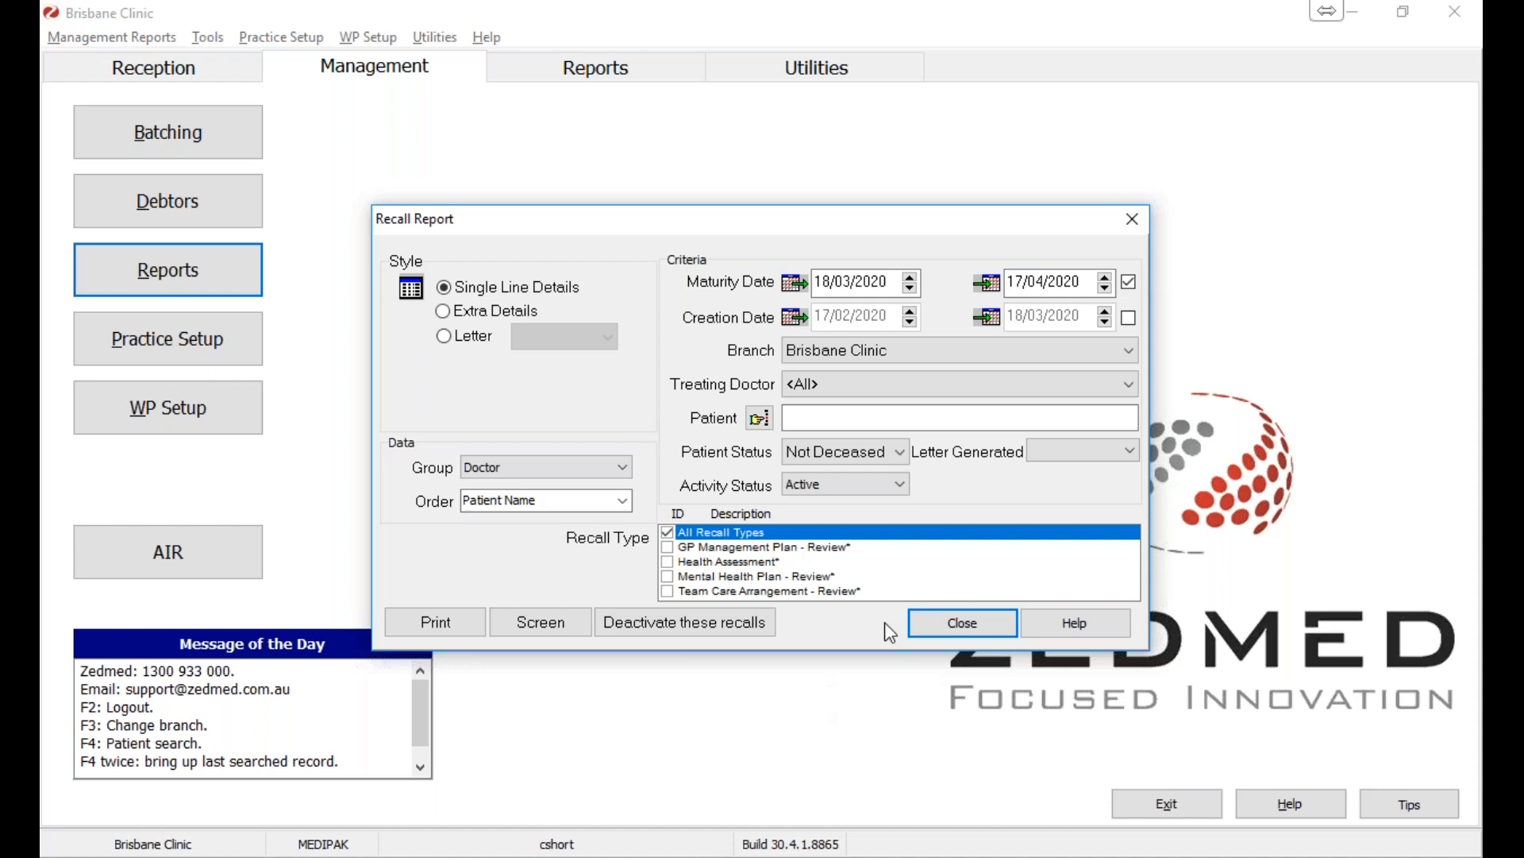
{"action": "left_click", "coordinate": [941, 631]}
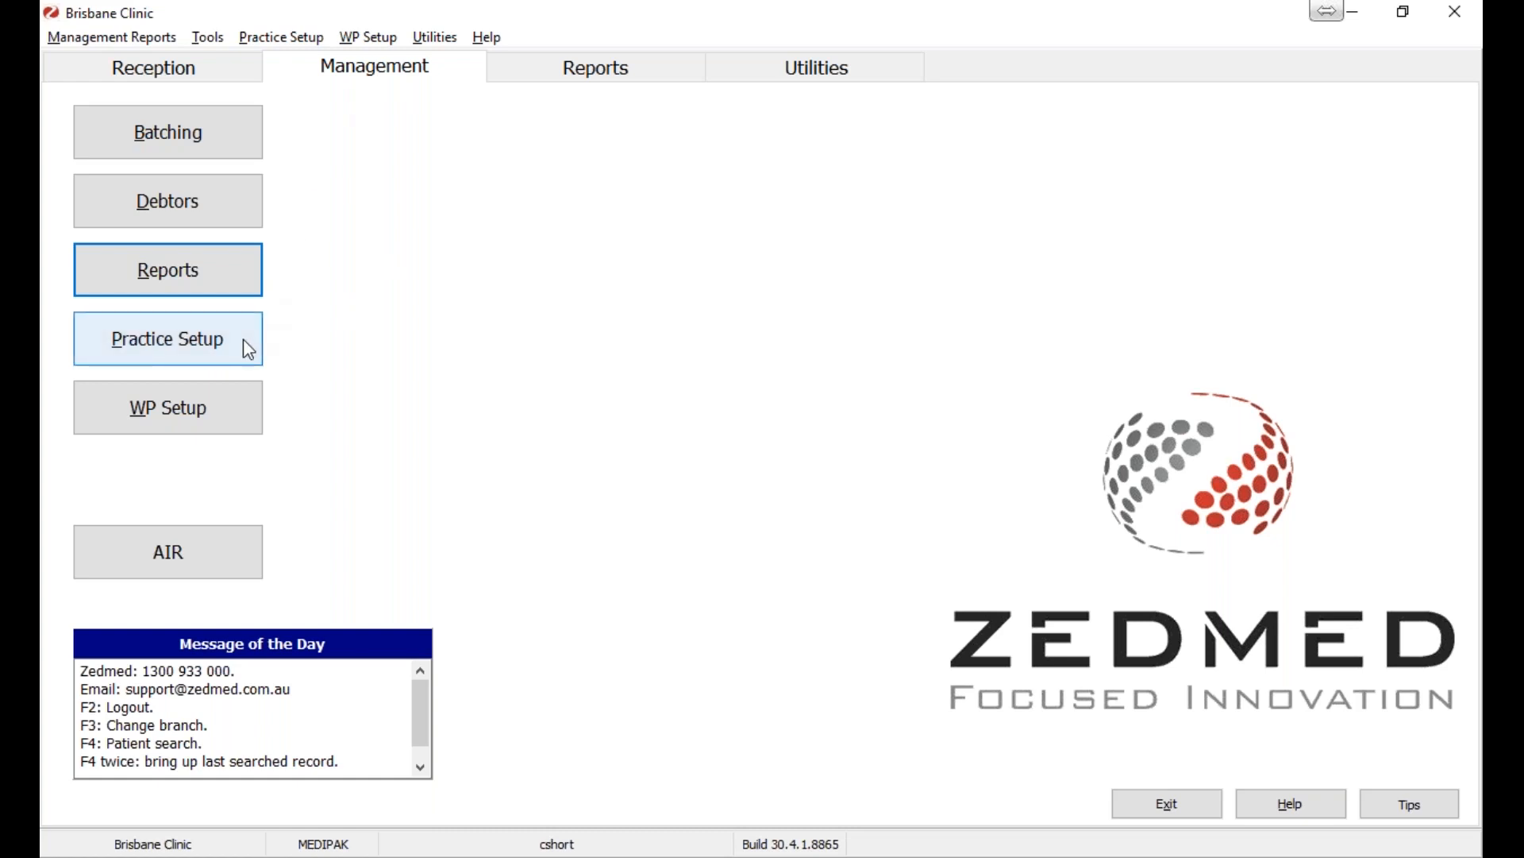
{"action": "left_click", "coordinate": [241, 283]}
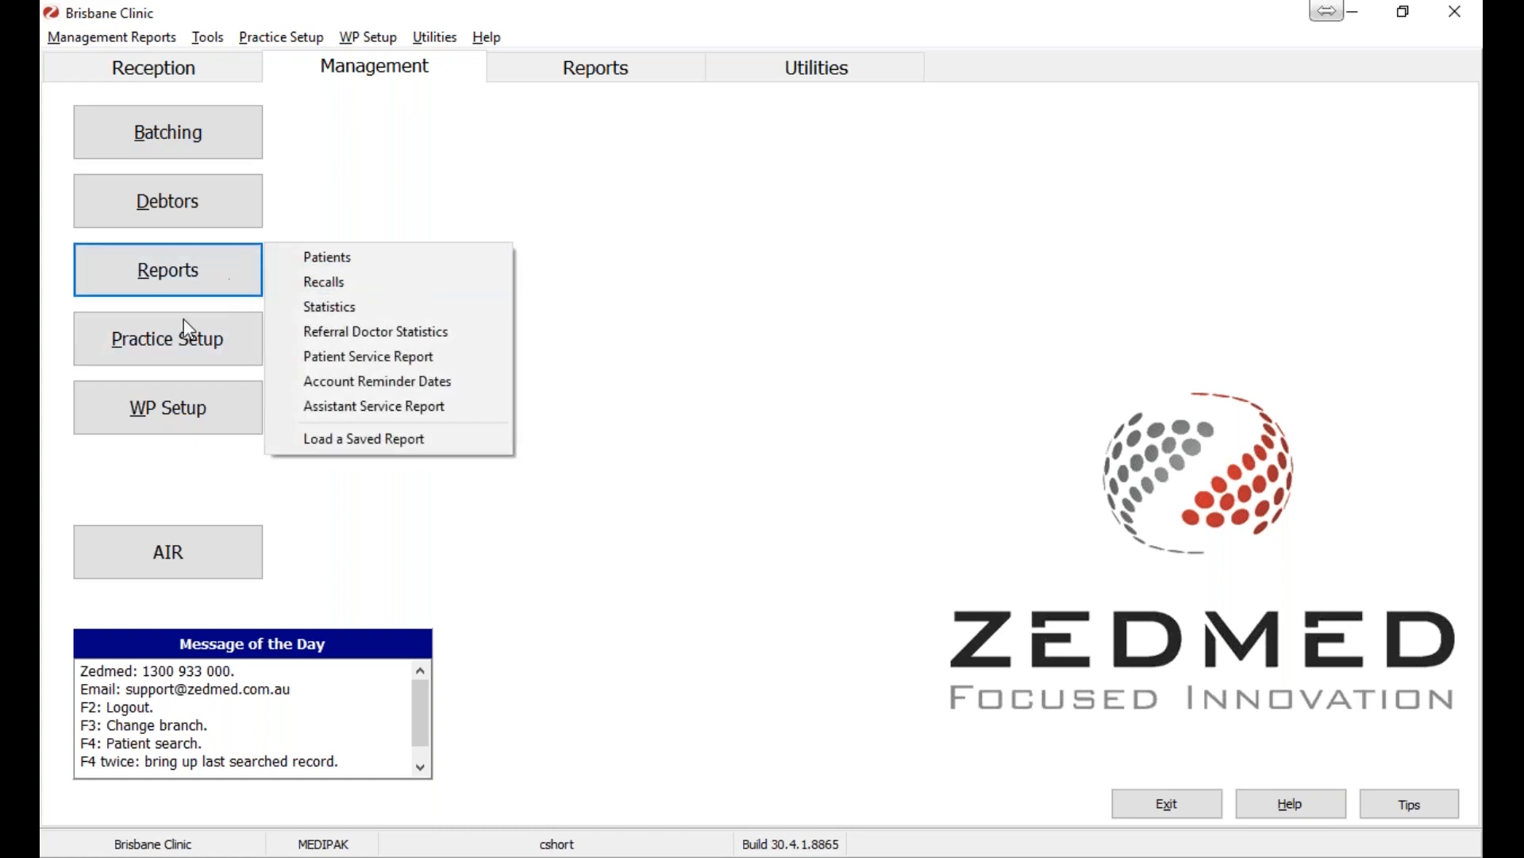
{"action": "left_click", "coordinate": [175, 340]}
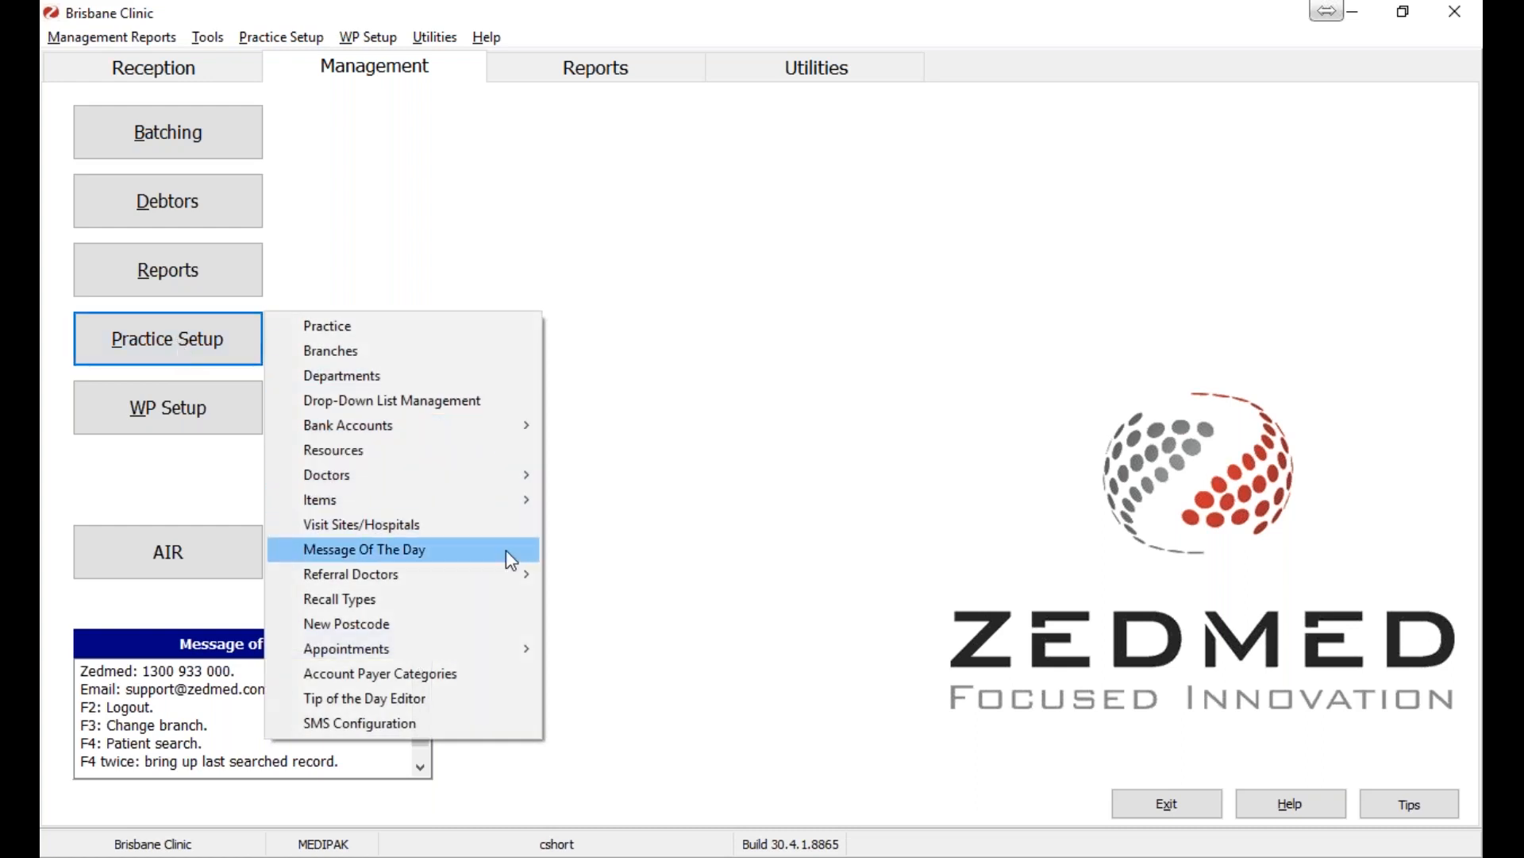
{"action": "mouse_move", "coordinate": [499, 575]}
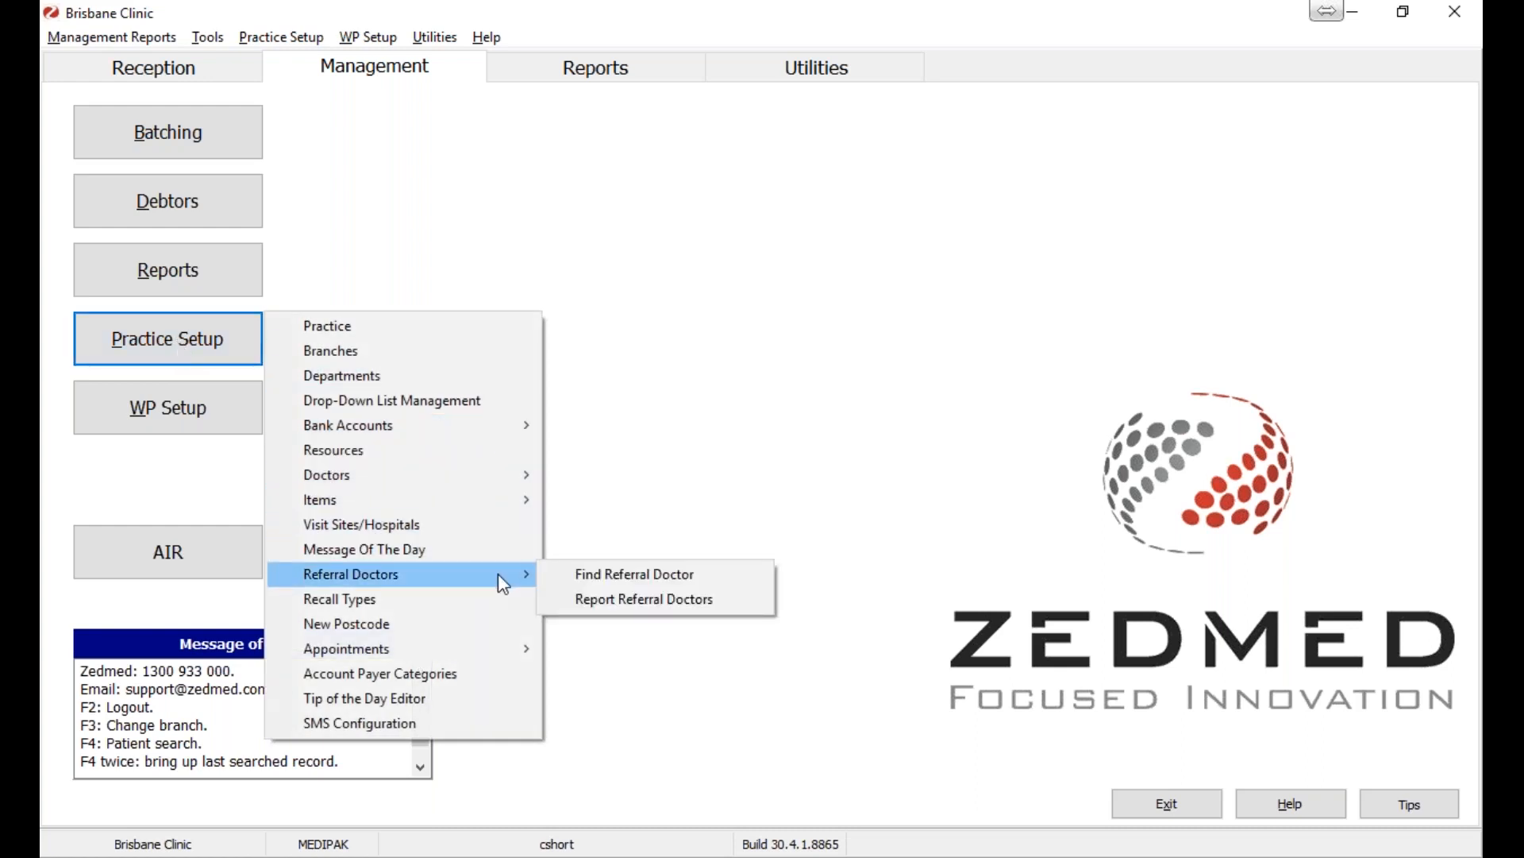
{"action": "left_click", "coordinate": [692, 493]}
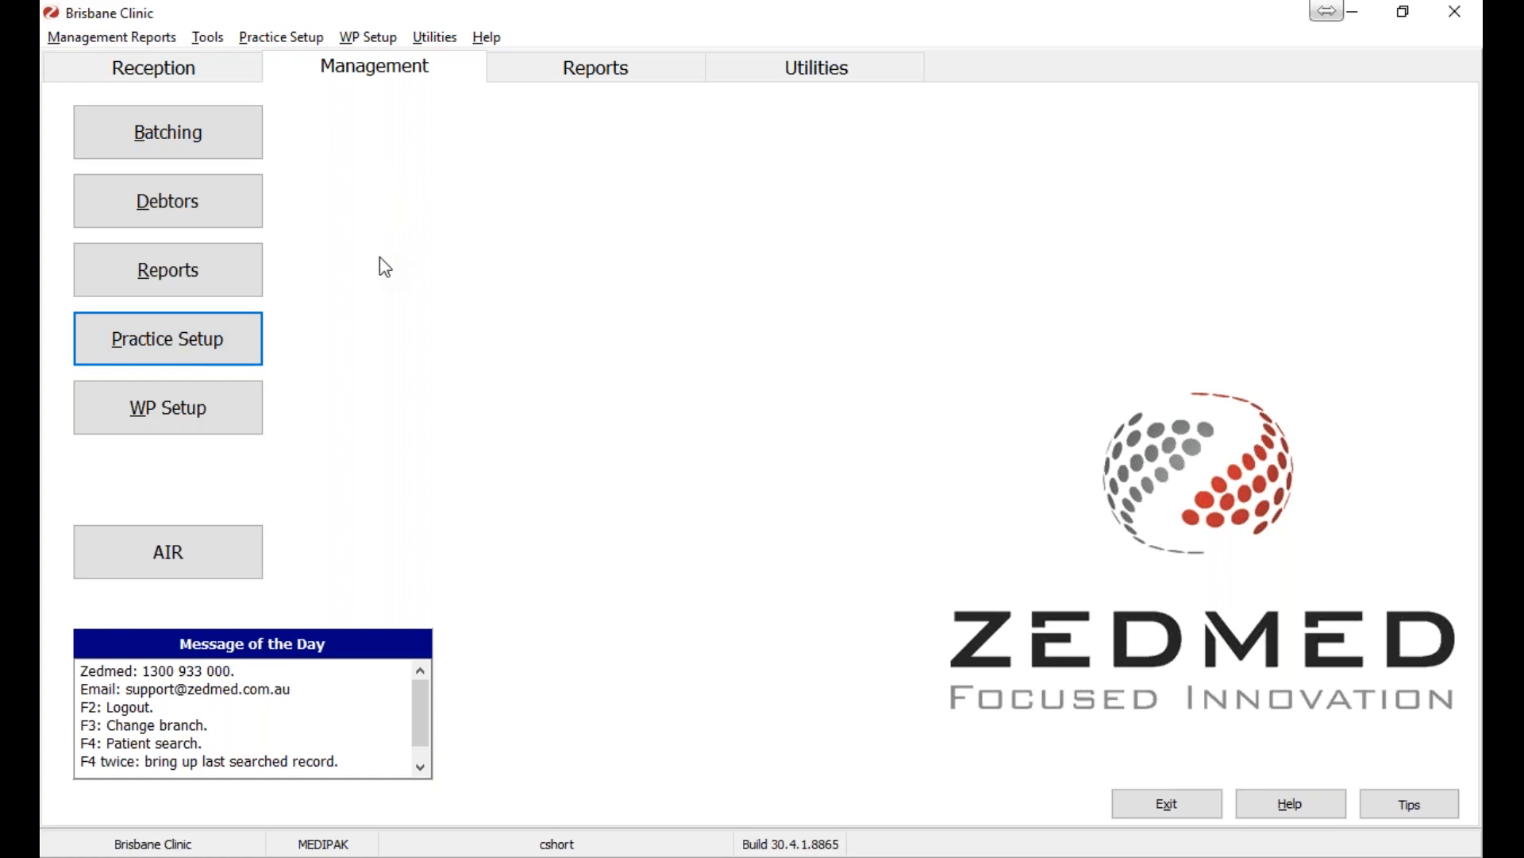
- Open Referral Doctor Statistics, preview the list of patients by referral doctor with the default filters, and close the preview
{"action": "left_click", "coordinate": [242, 275]}
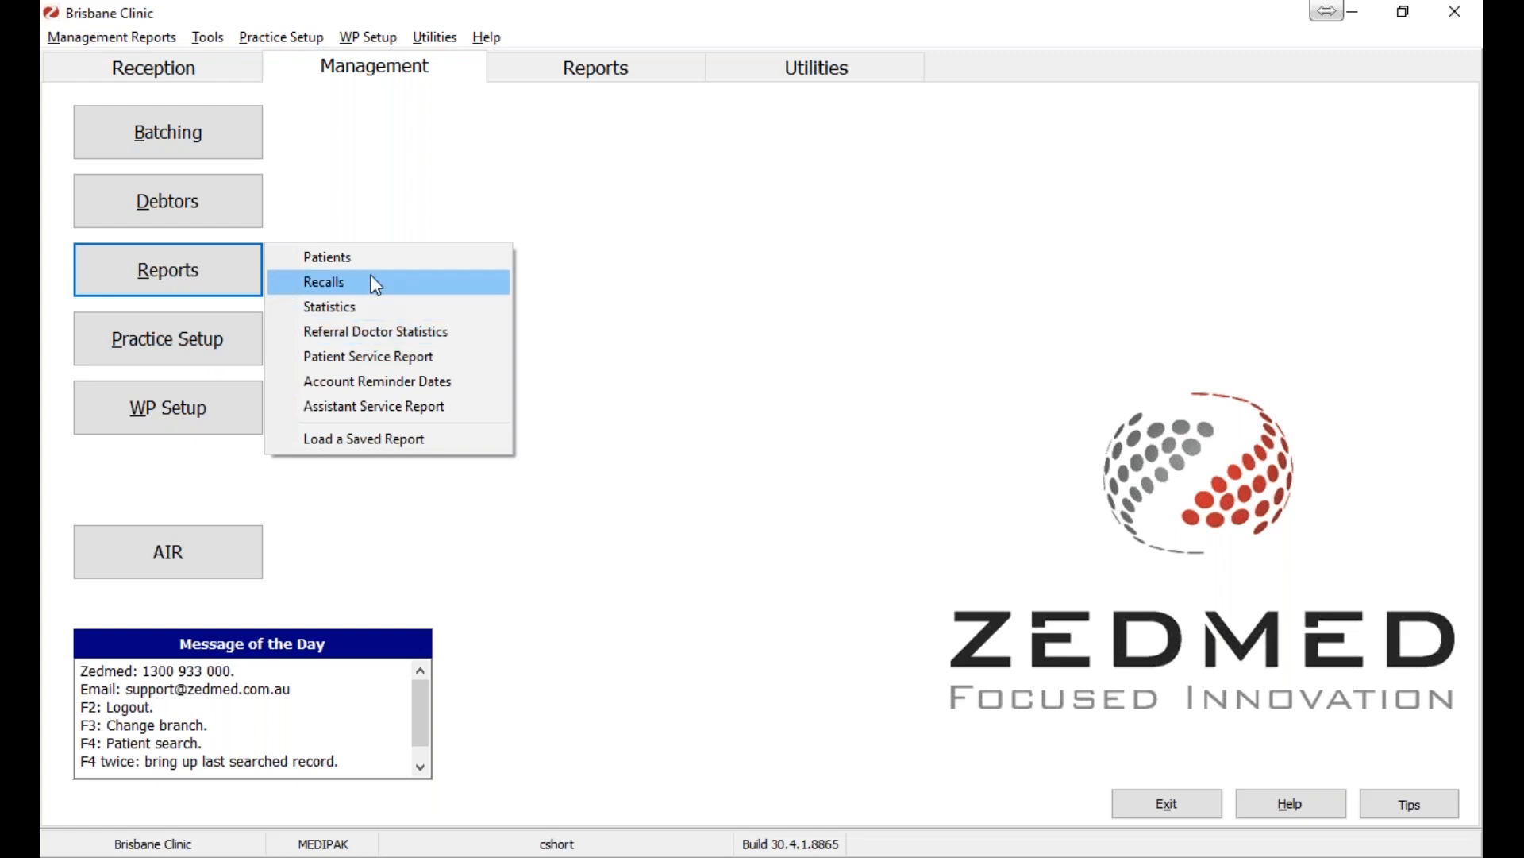
{"action": "left_click", "coordinate": [367, 337]}
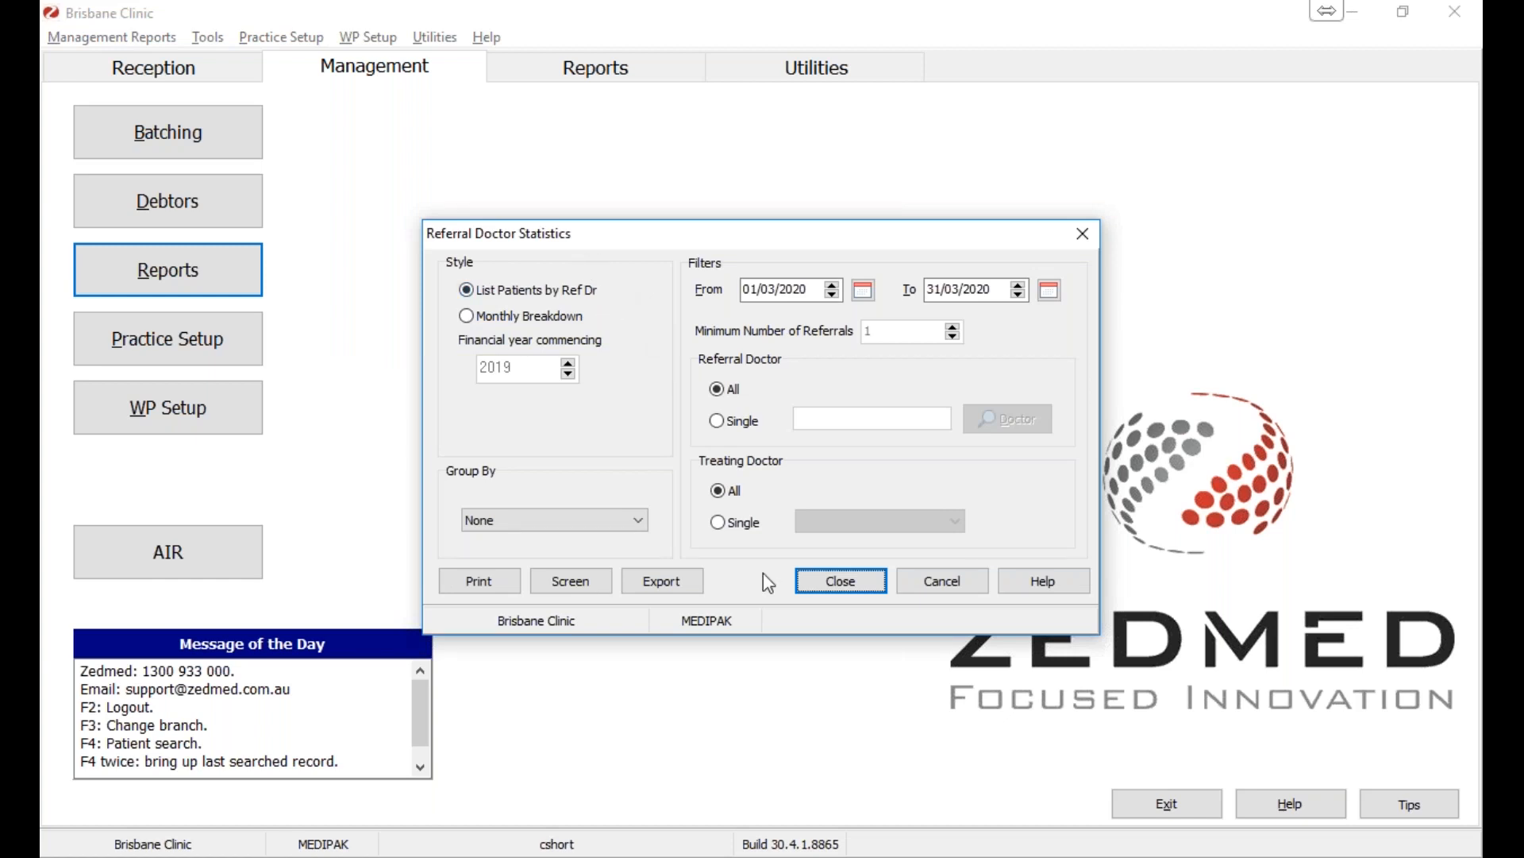
{"action": "left_click", "coordinate": [559, 586]}
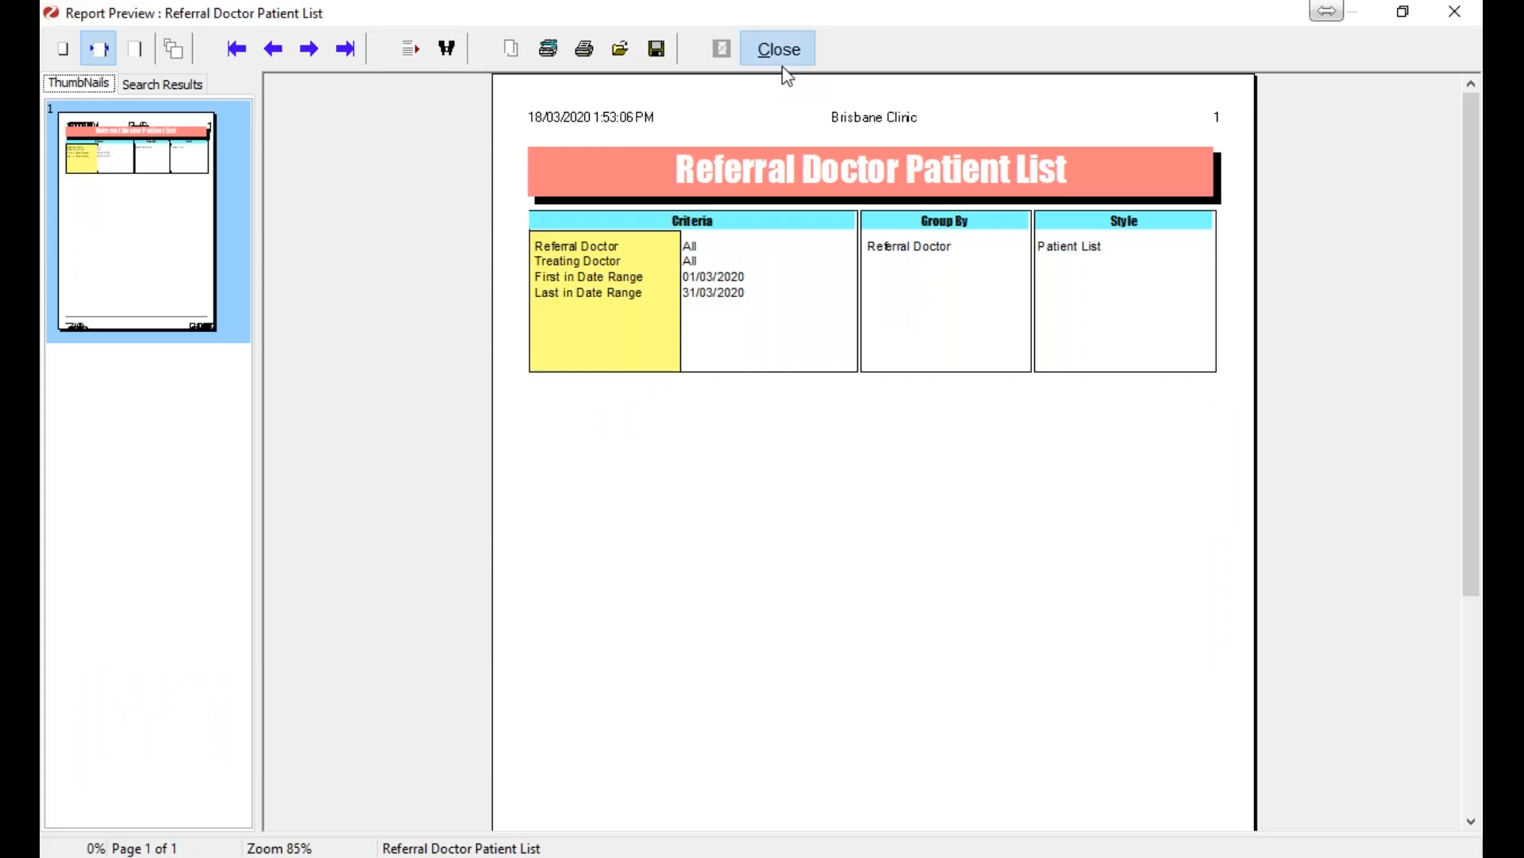
{"action": "left_click", "coordinate": [781, 52]}
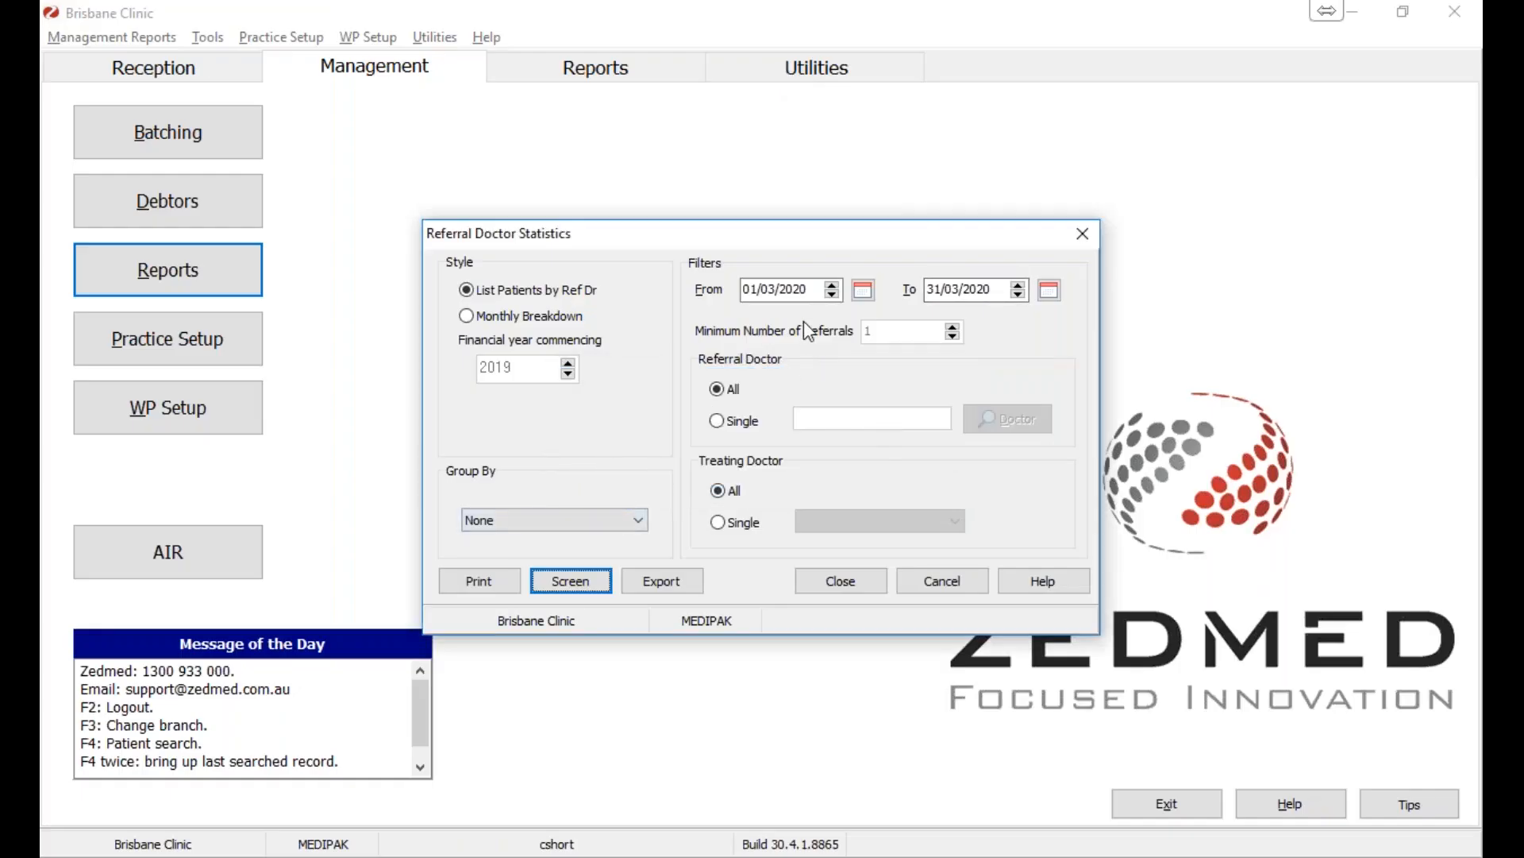
- Set the From date to 01/03/2019 and preview the Referral Doctor Patient List
{"action": "left_click_drag", "start_coordinate": [745, 289], "coordinate": [816, 293]}
{"action": "left_click", "coordinate": [784, 290]}
{"action": "type", "text": "2019"}
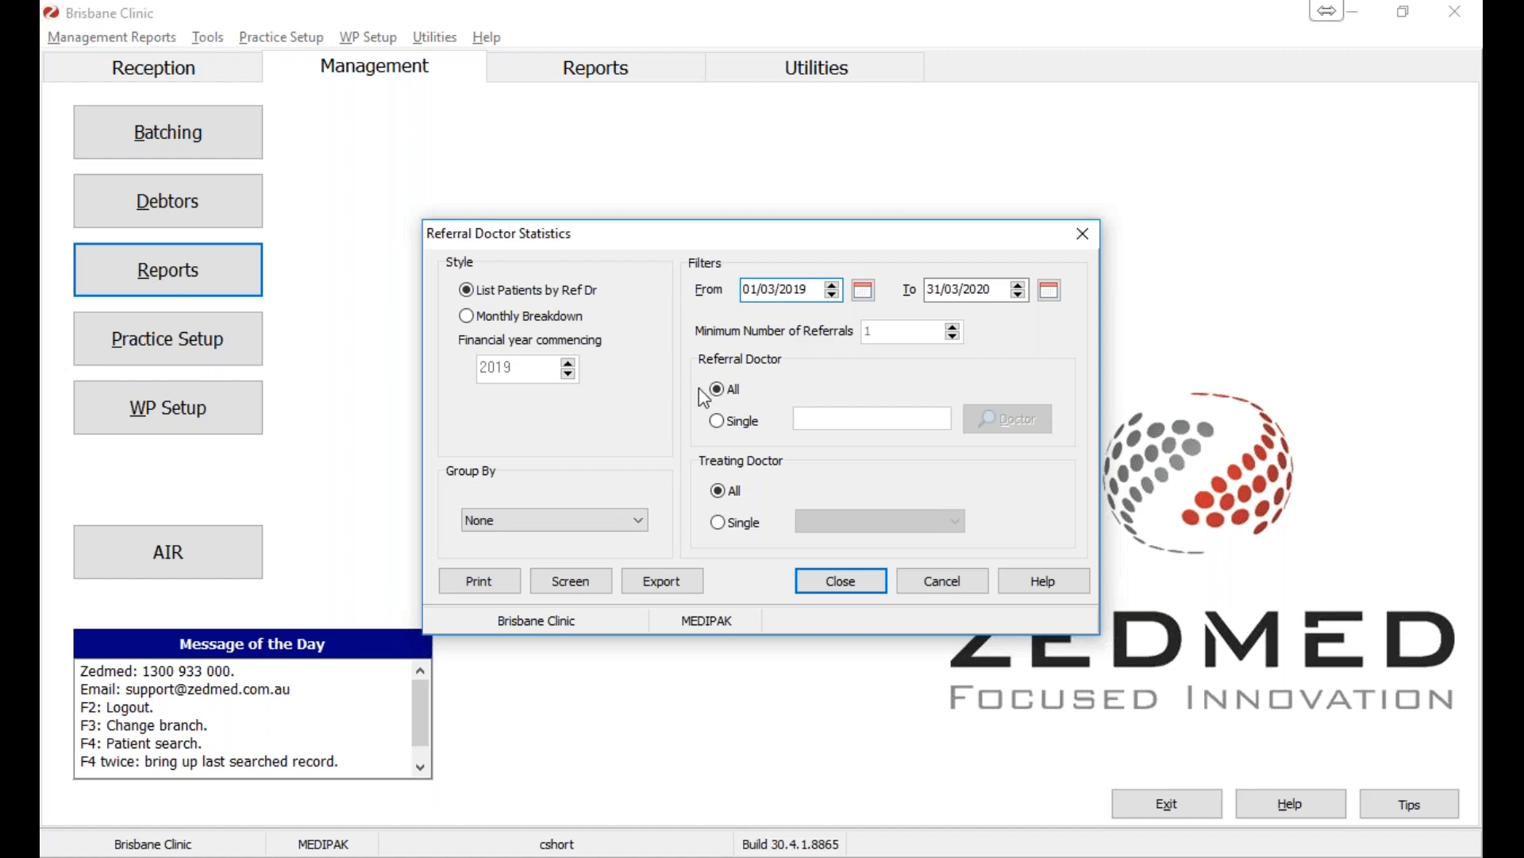
{"action": "left_click", "coordinate": [570, 581]}
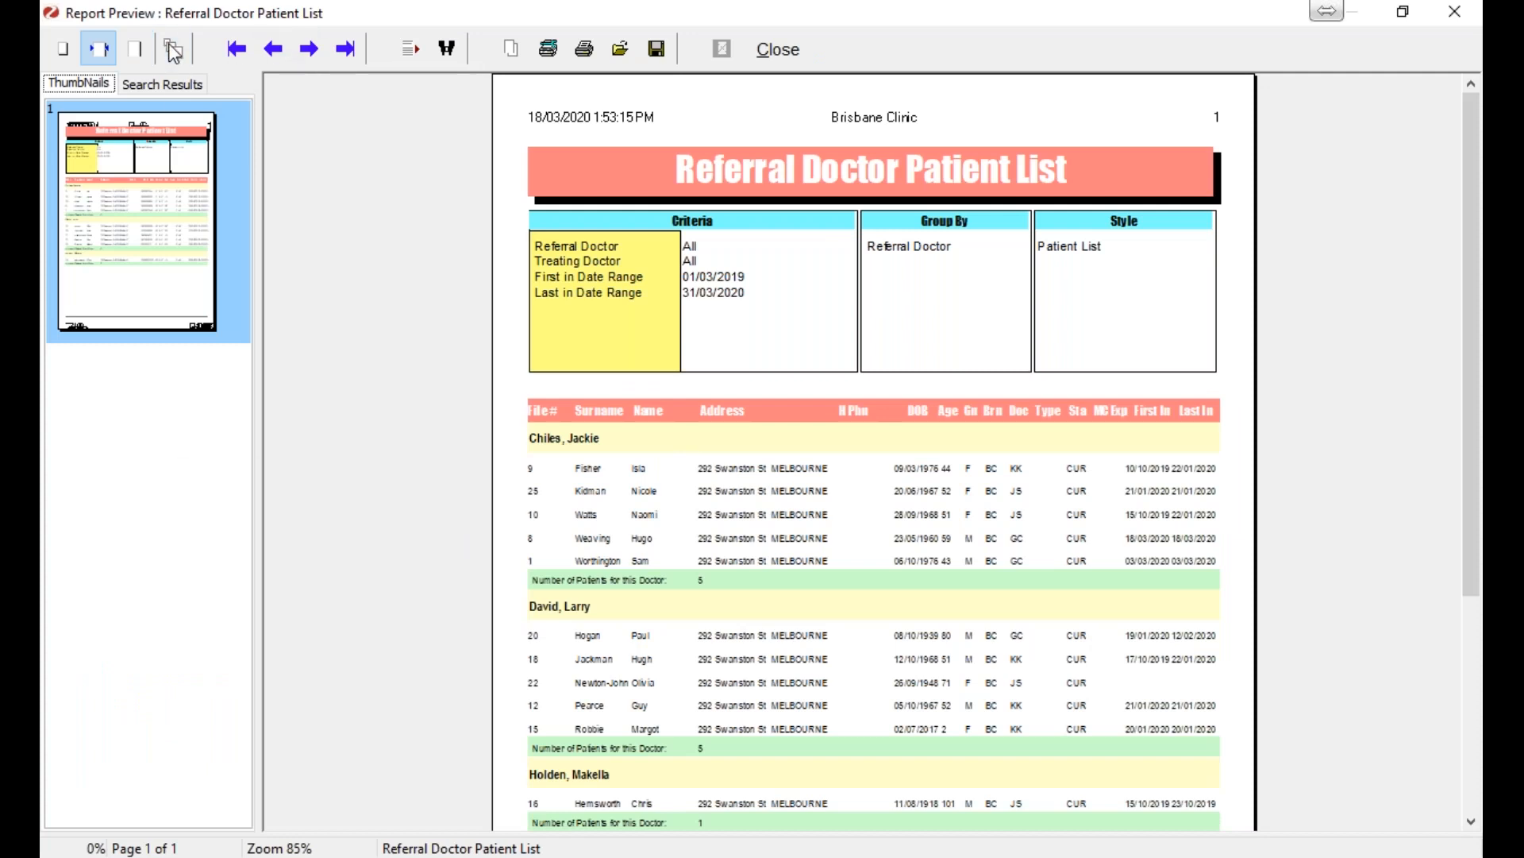
- Enlarge the previewed list to 120%, review the patients under each referral doctor, and close the preview
{"action": "left_click", "coordinate": [173, 49]}
{"action": "left_click", "coordinate": [226, 238]}
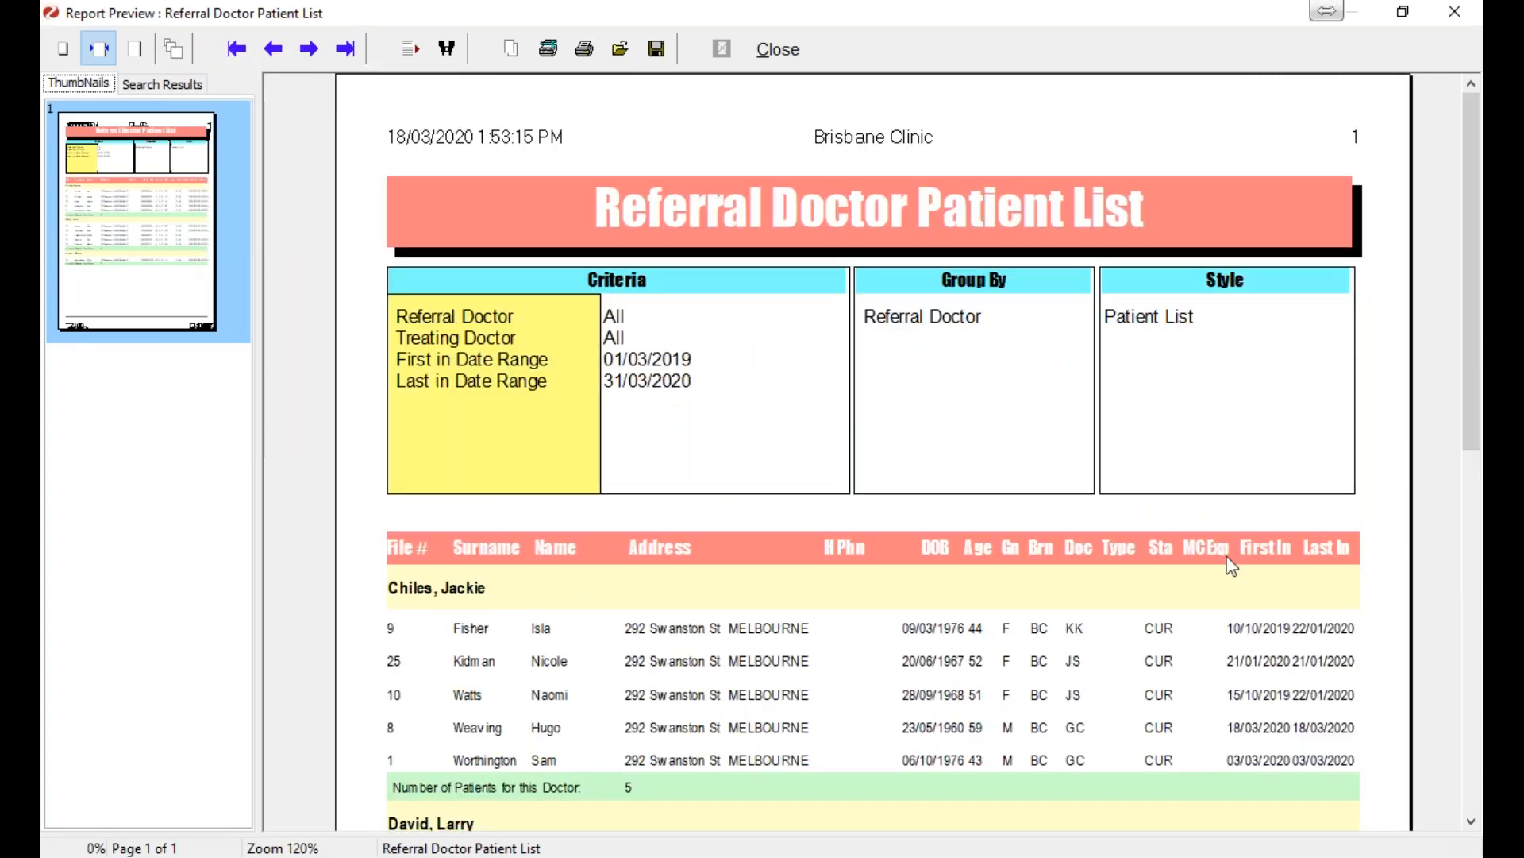
{"action": "scroll", "coordinate": [1477, 460], "scroll_direction": "down", "scroll_amount": 1}
{"action": "left_click_drag", "start_coordinate": [1478, 463], "coordinate": [1480, 472]}
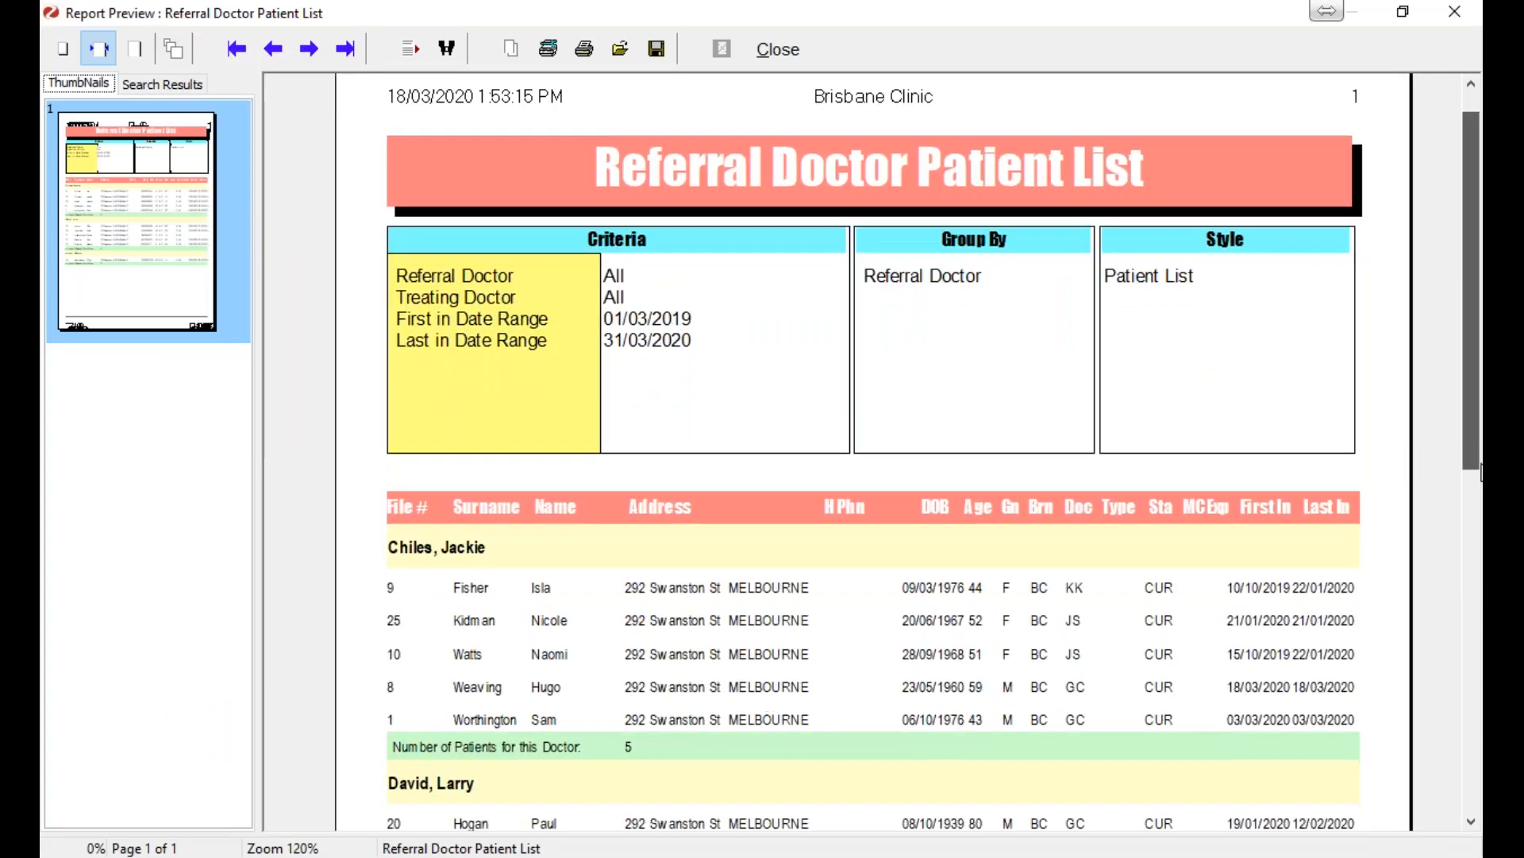
{"action": "scroll", "coordinate": [1480, 473], "scroll_direction": "down", "scroll_amount": 3}
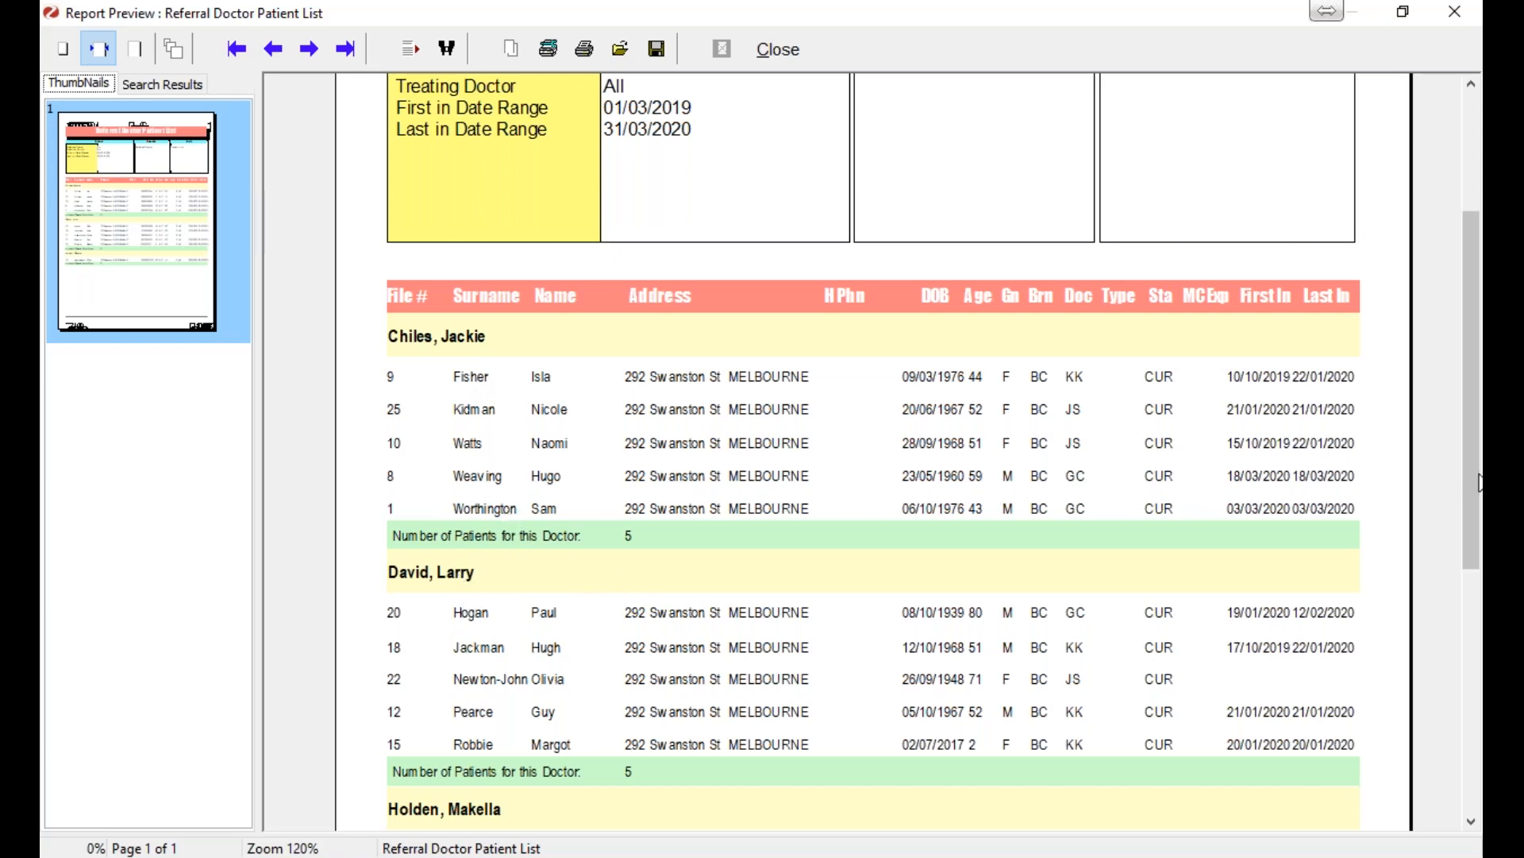
{"action": "left_click_drag", "start_coordinate": [1479, 488], "coordinate": [1479, 659]}
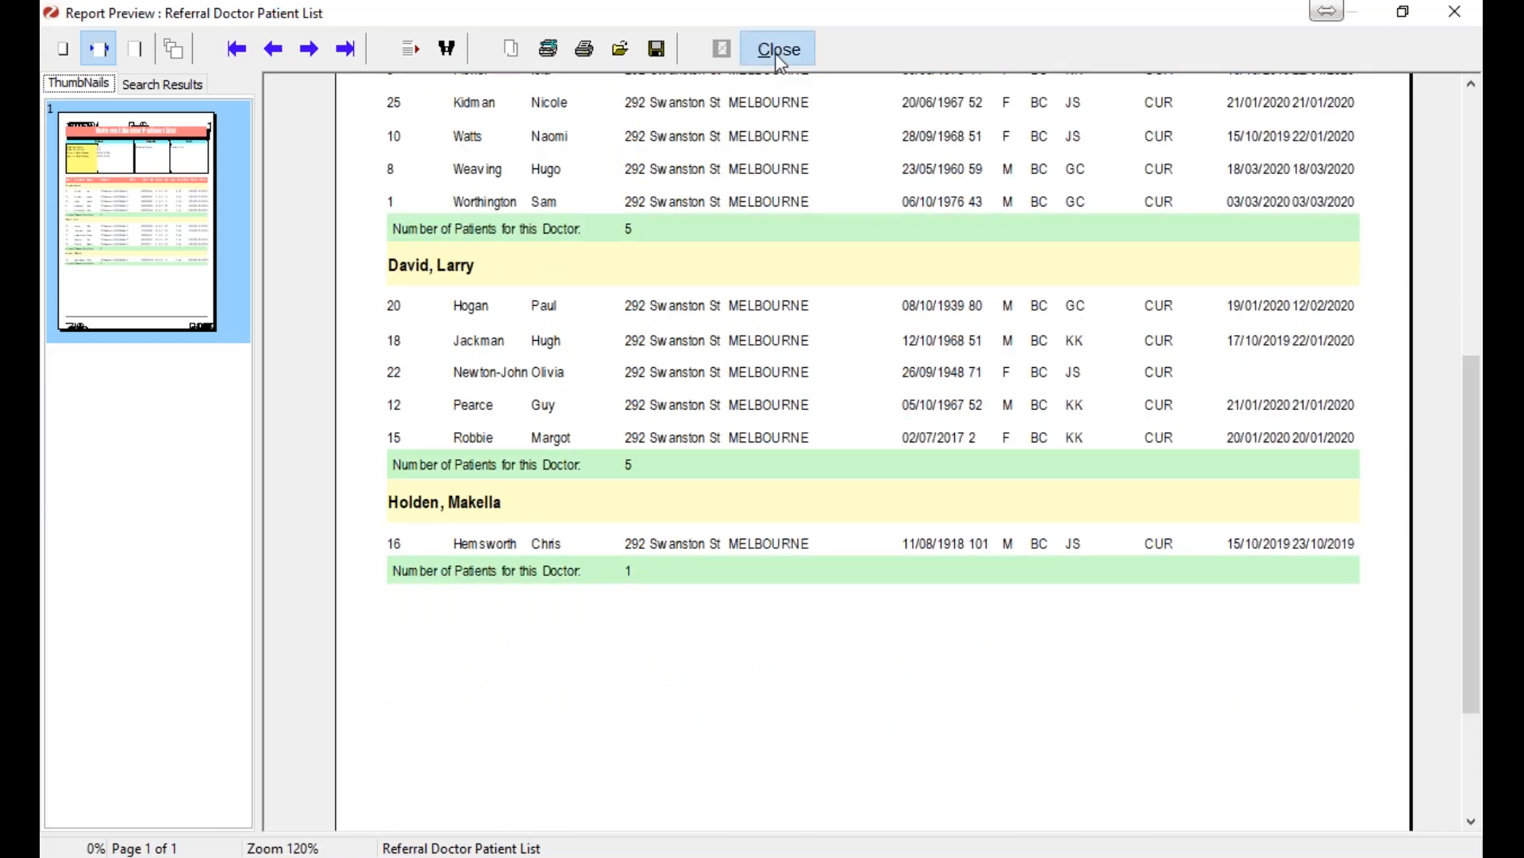
{"action": "left_click", "coordinate": [776, 50]}
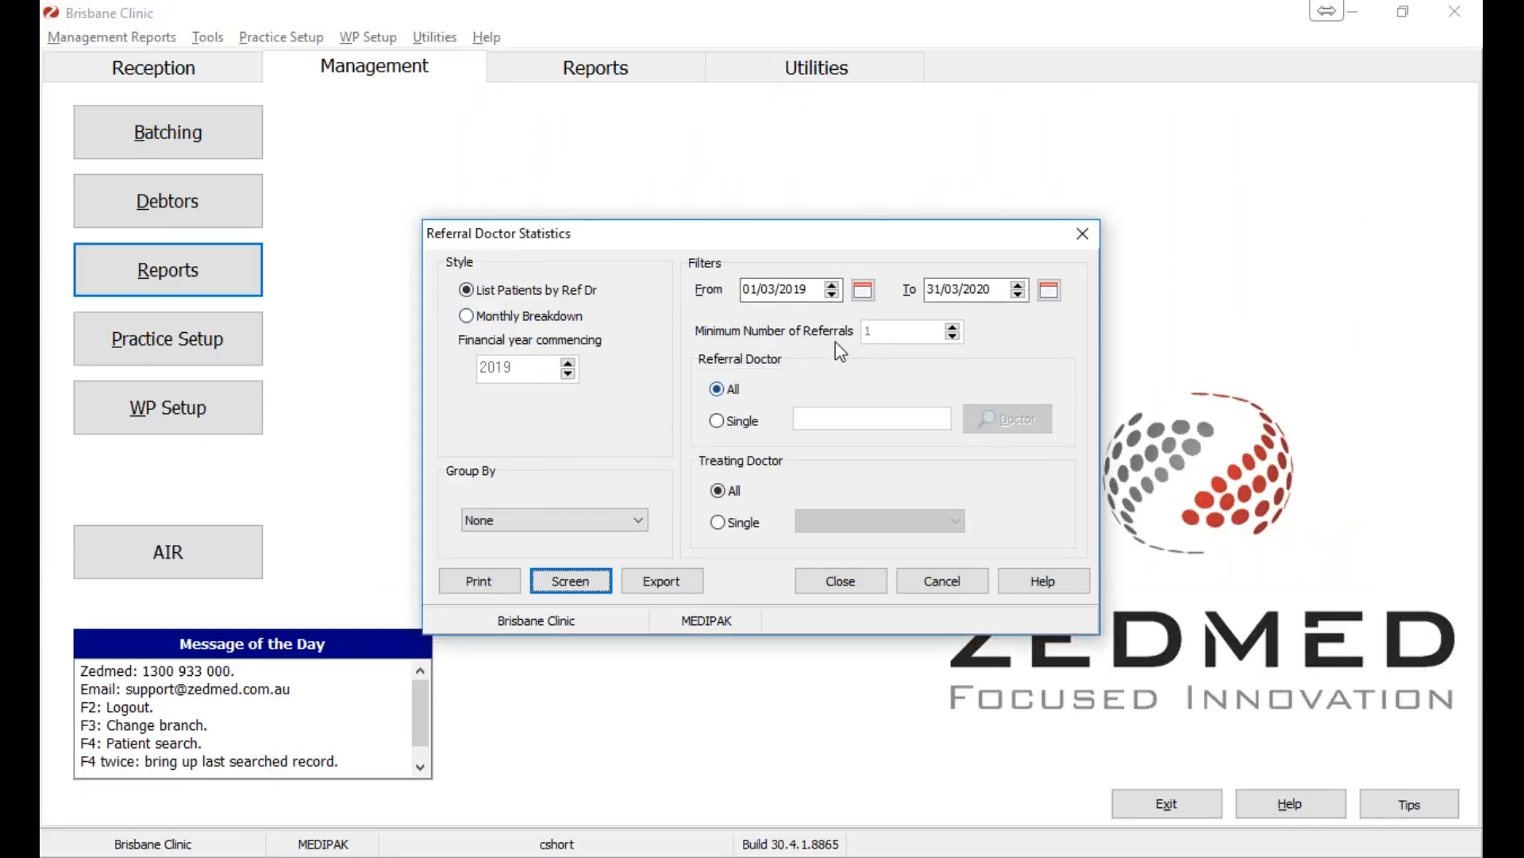
- Try the Single option for the referral doctor and the treating doctor, setting each back to All
{"action": "left_click", "coordinate": [745, 421]}
{"action": "left_click", "coordinate": [734, 389]}
{"action": "left_click", "coordinate": [755, 521]}
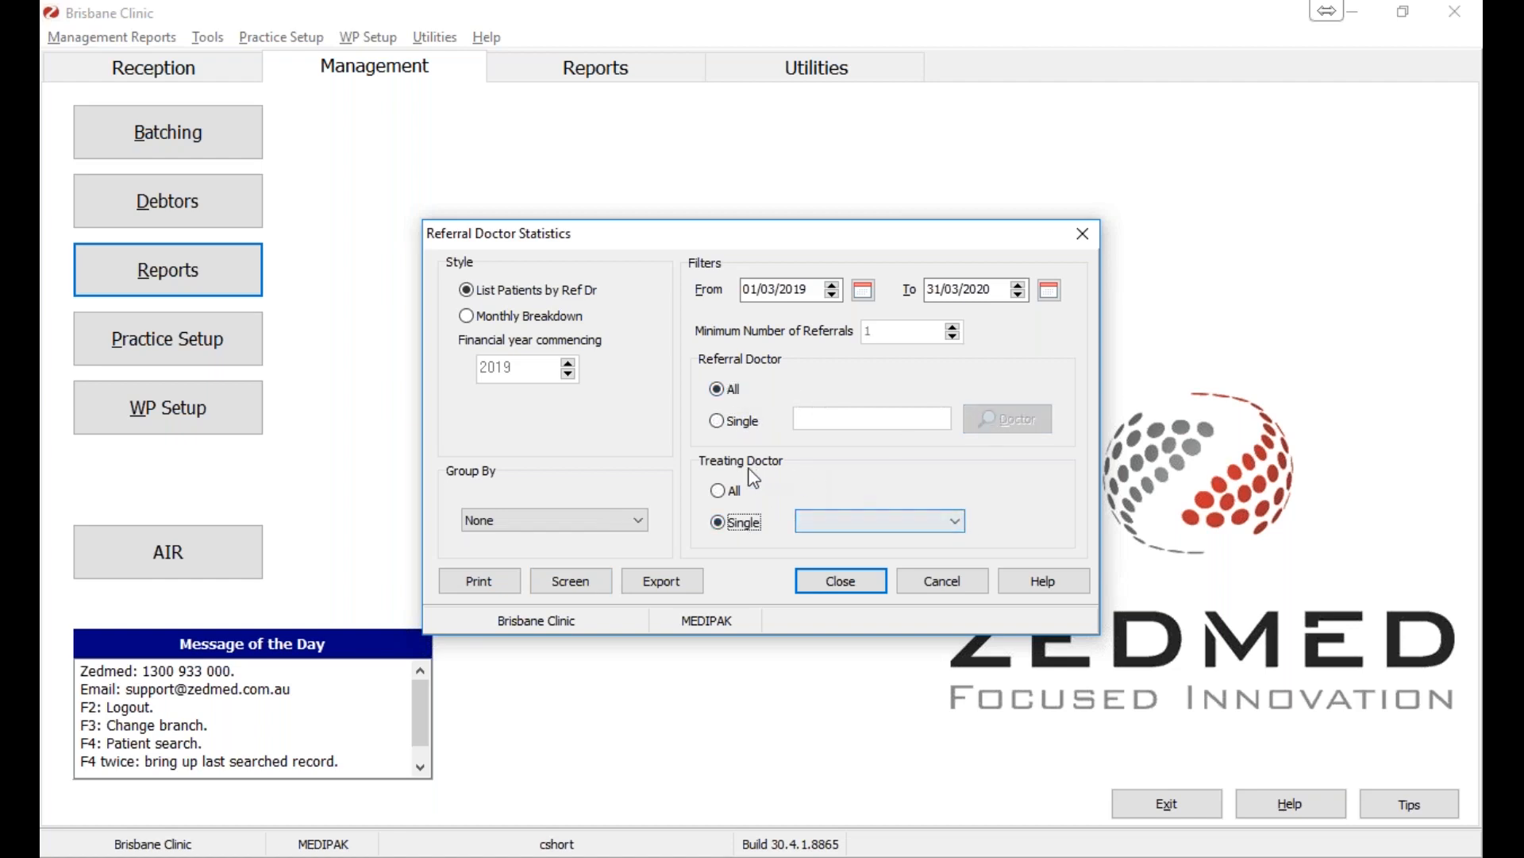
{"action": "left_click", "coordinate": [717, 490]}
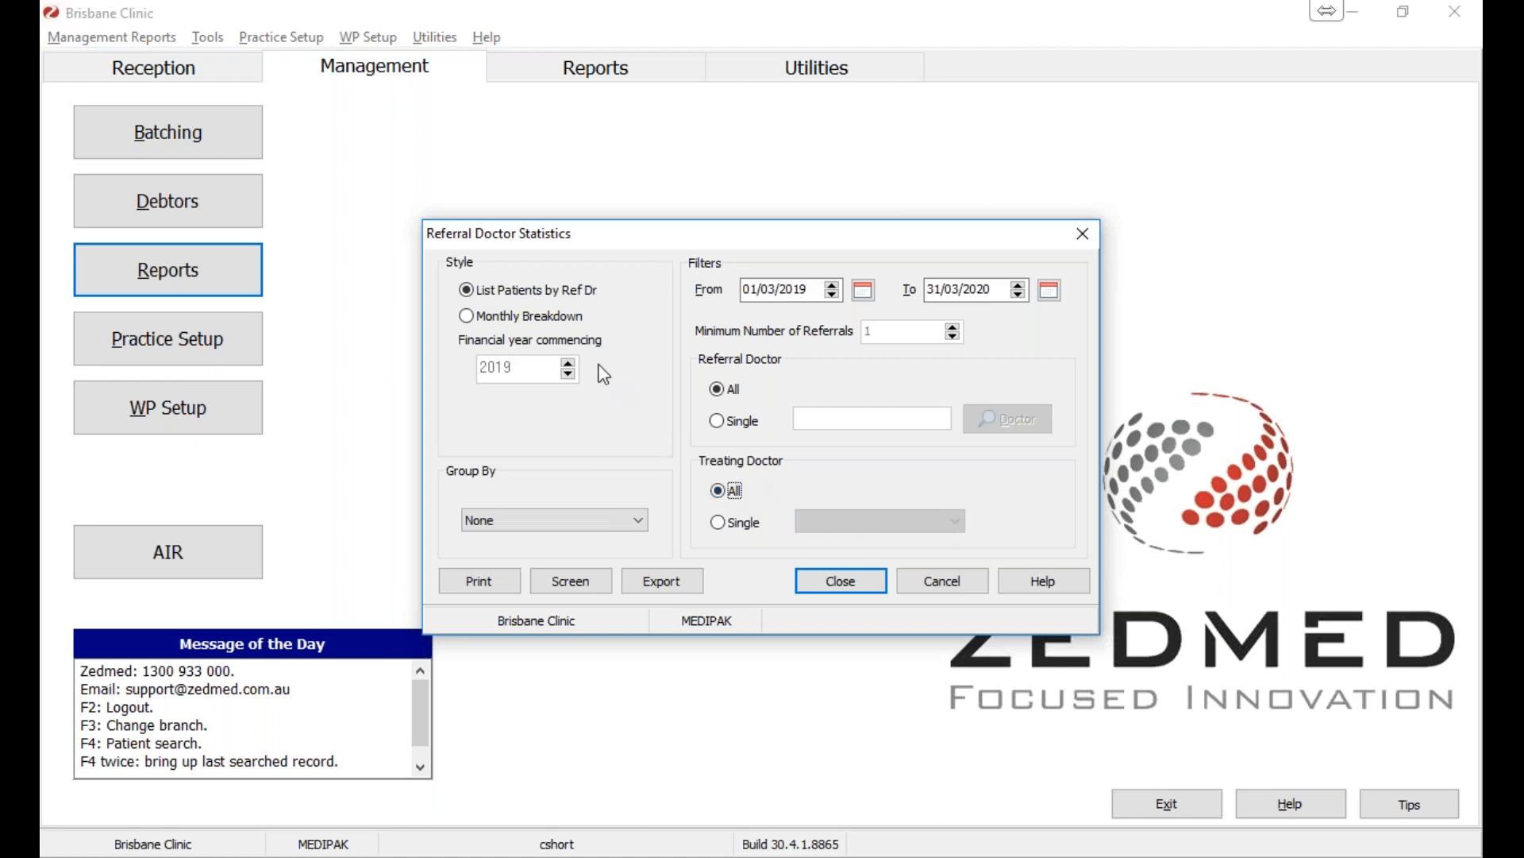
- Preview the Monthly Breakdown style of Referral Doctor Statistics, review the monthly referrals at 140%, and close the preview and report window
{"action": "left_click", "coordinate": [530, 317]}
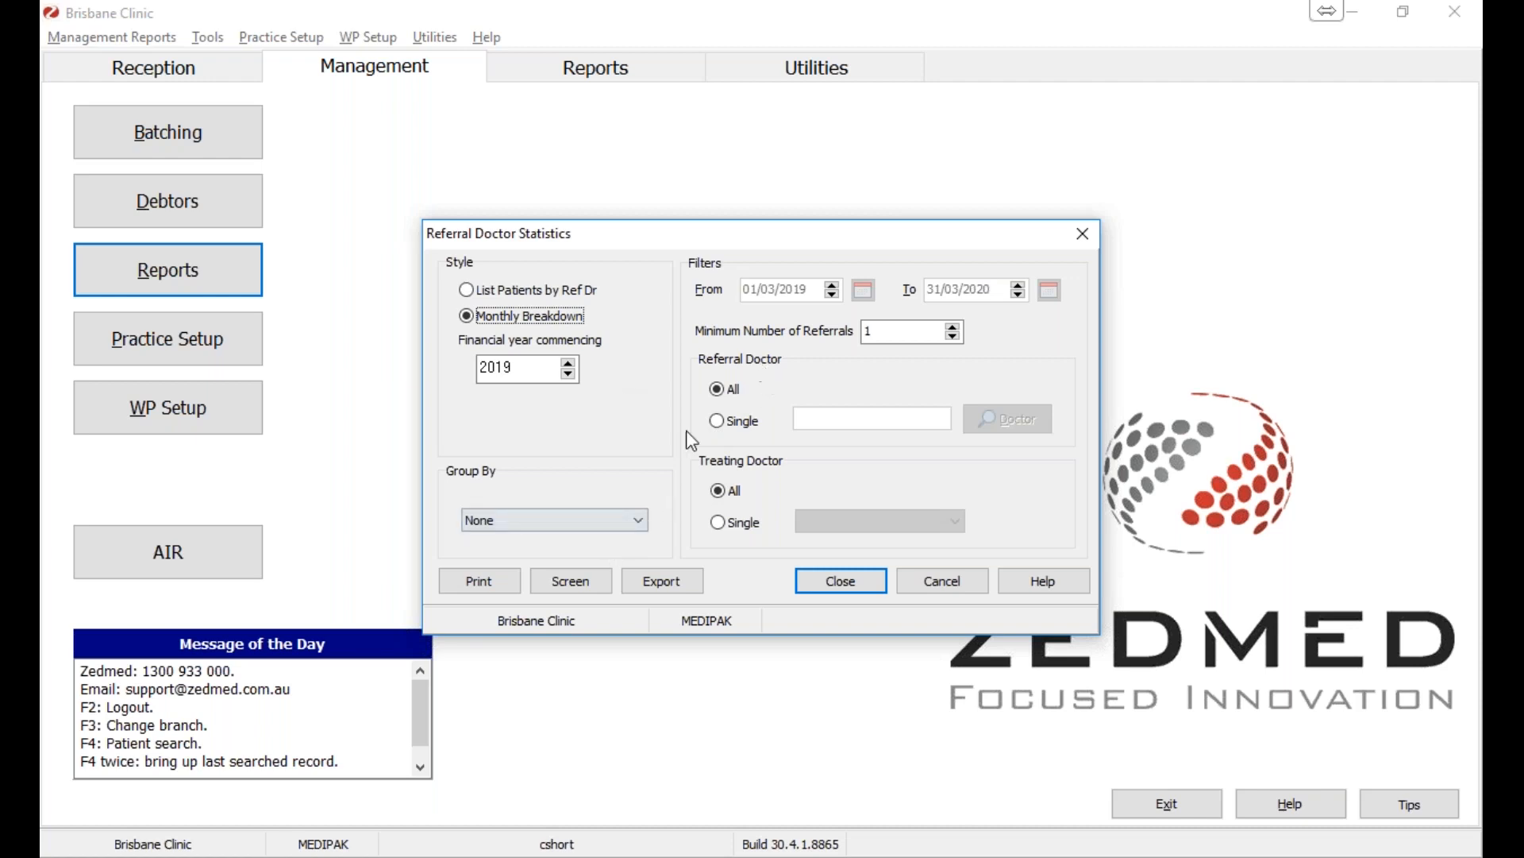
{"action": "left_click", "coordinate": [600, 584]}
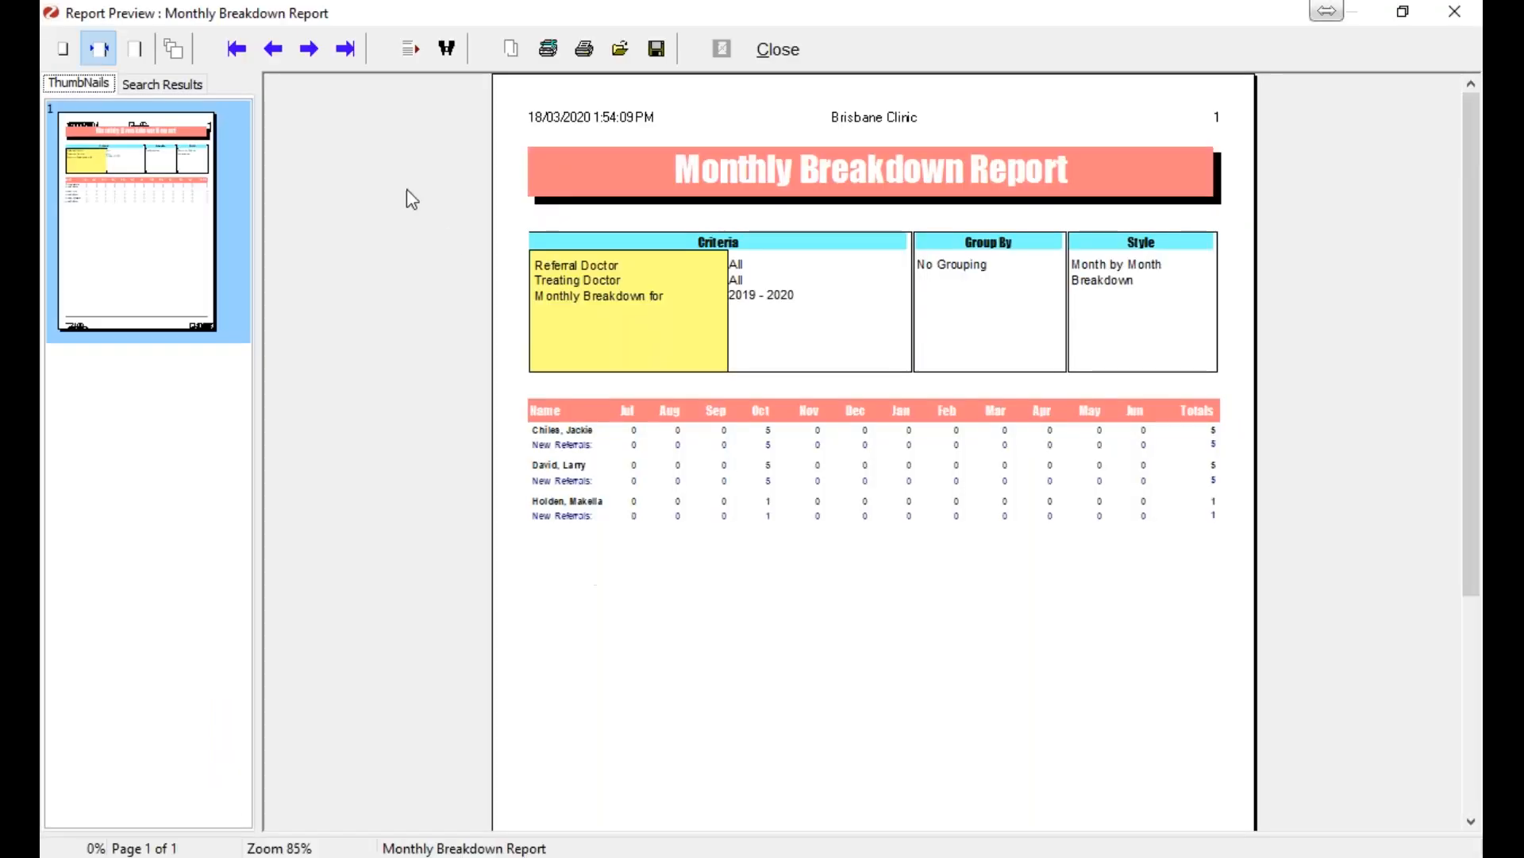
{"action": "left_click", "coordinate": [182, 51]}
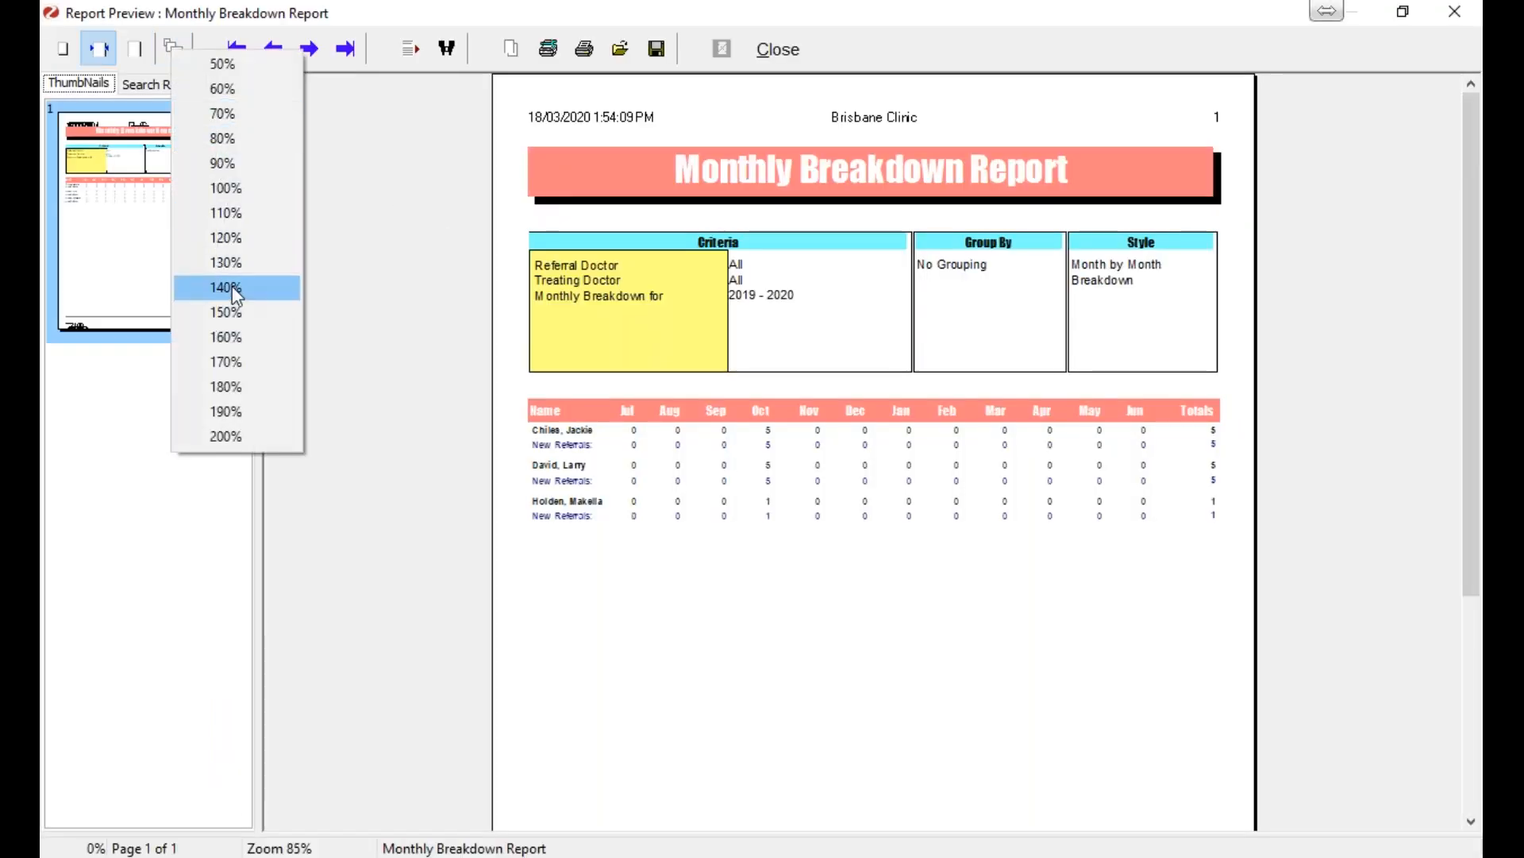
{"action": "left_click", "coordinate": [230, 288]}
{"action": "left_click_drag", "start_coordinate": [1477, 383], "coordinate": [1477, 458]}
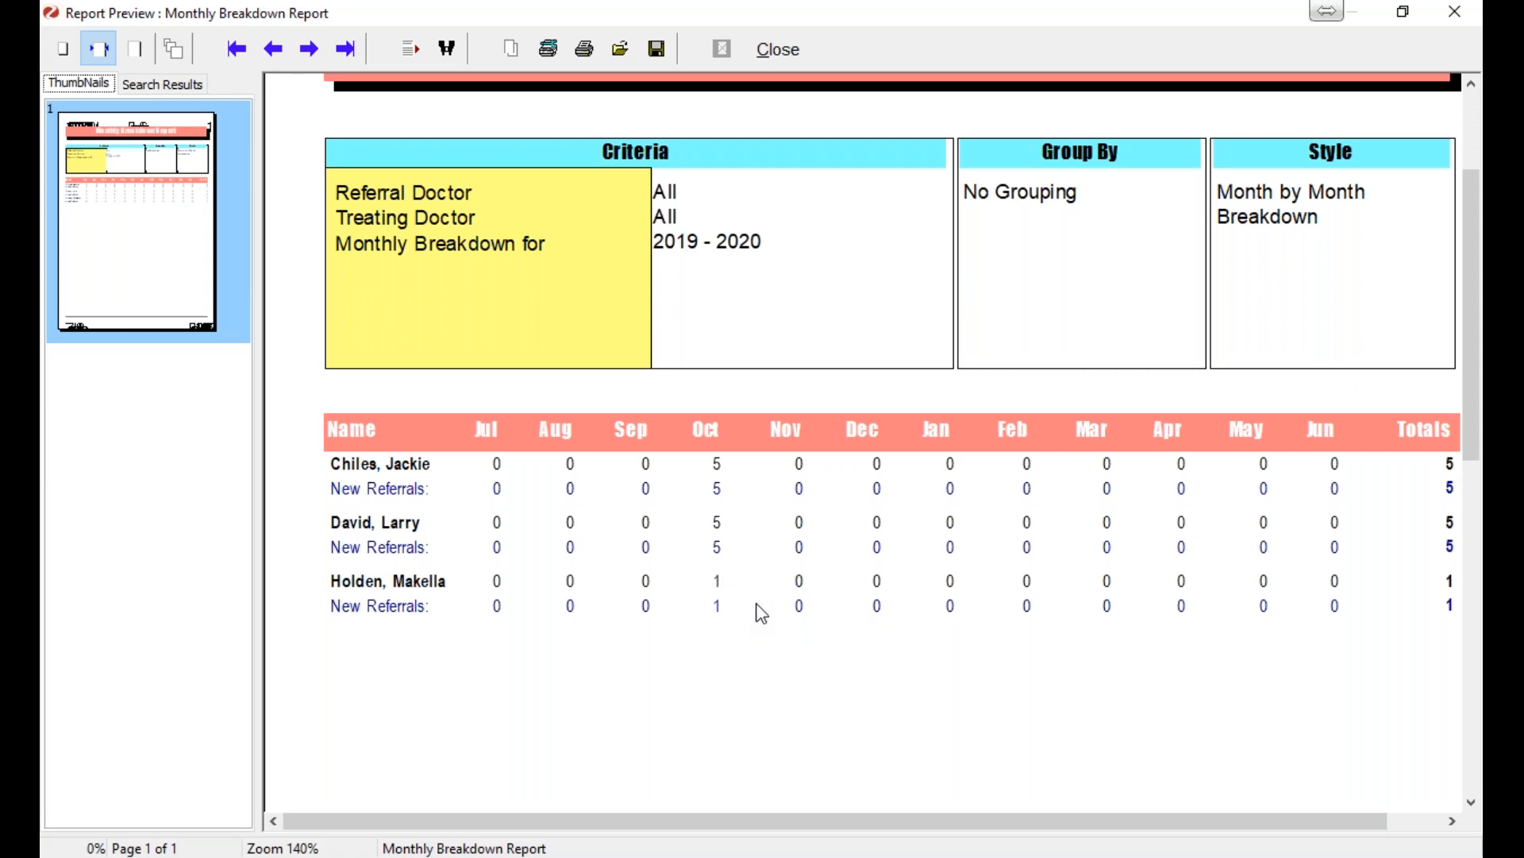
{"action": "left_click_drag", "start_coordinate": [1177, 820], "coordinate": [1238, 823]}
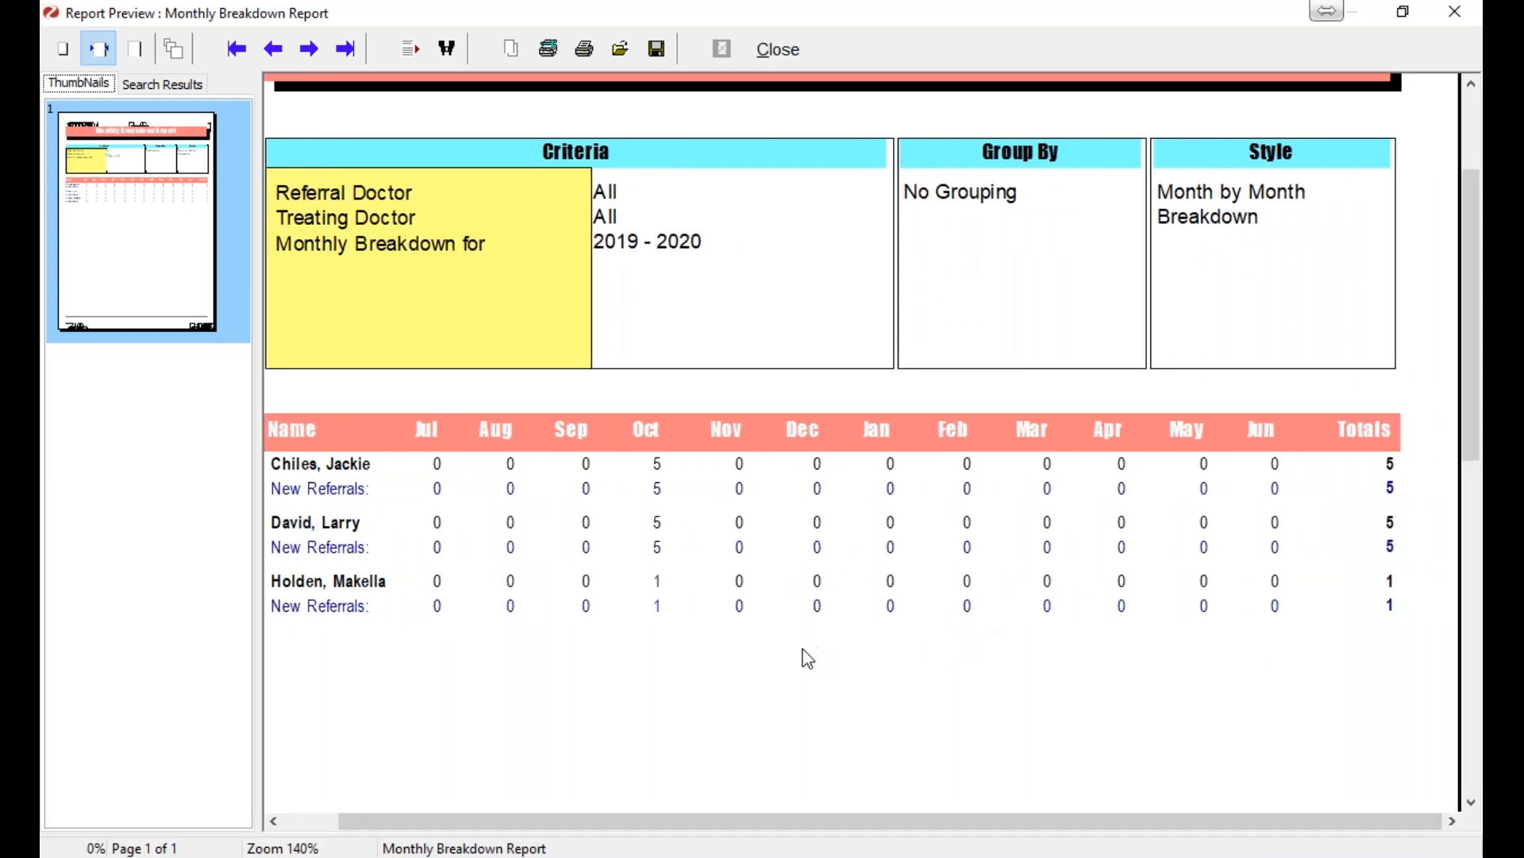
{"action": "left_click", "coordinate": [770, 51]}
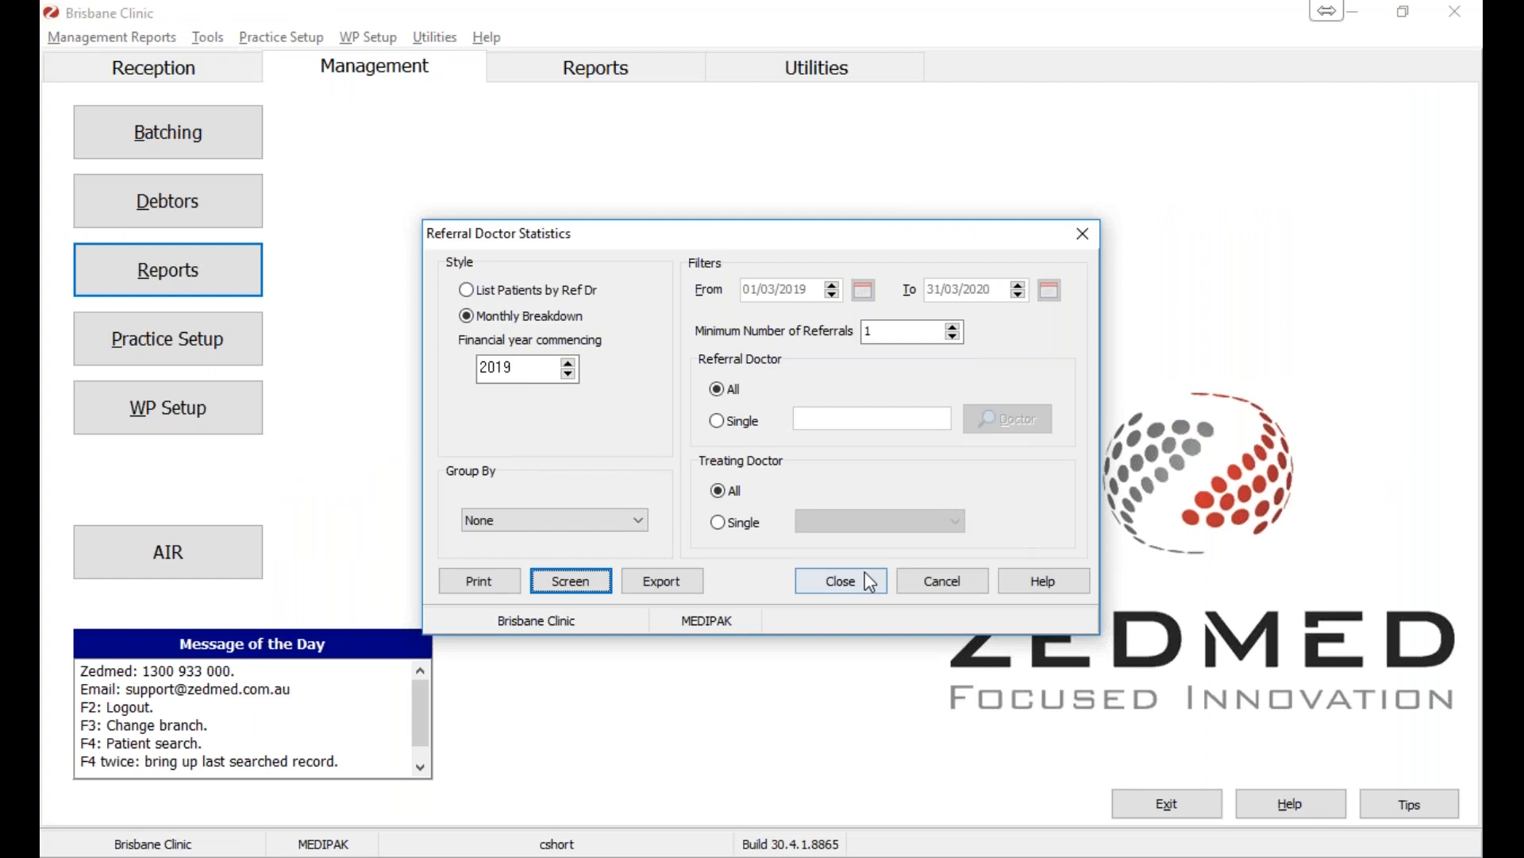
{"action": "left_click", "coordinate": [864, 582]}
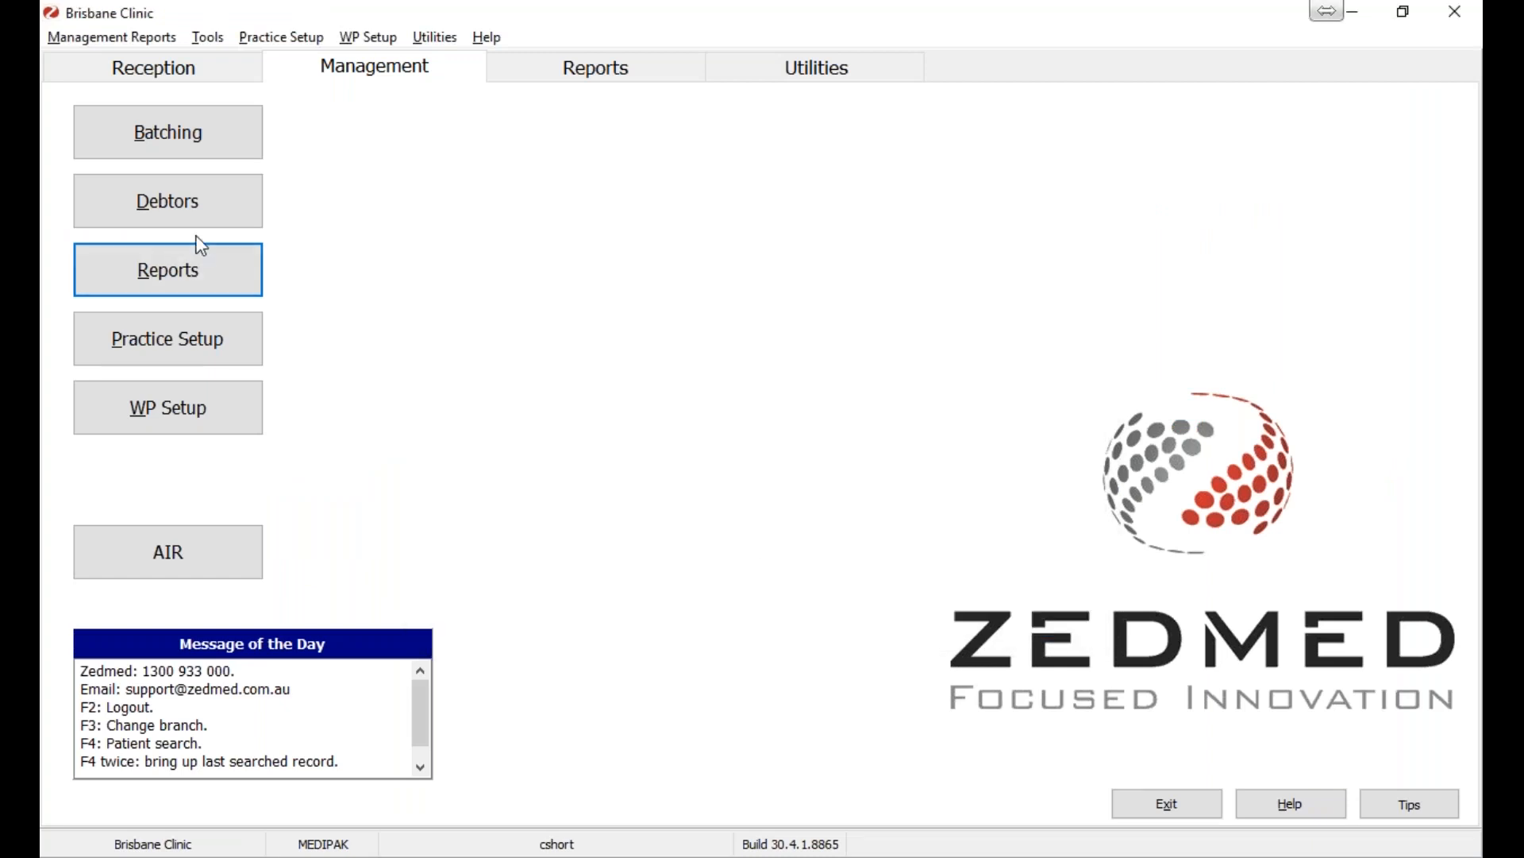
- Open the Statistics report, set the From date to 01/03/2019, and preview it in the Item Details style
{"action": "left_click", "coordinate": [171, 256]}
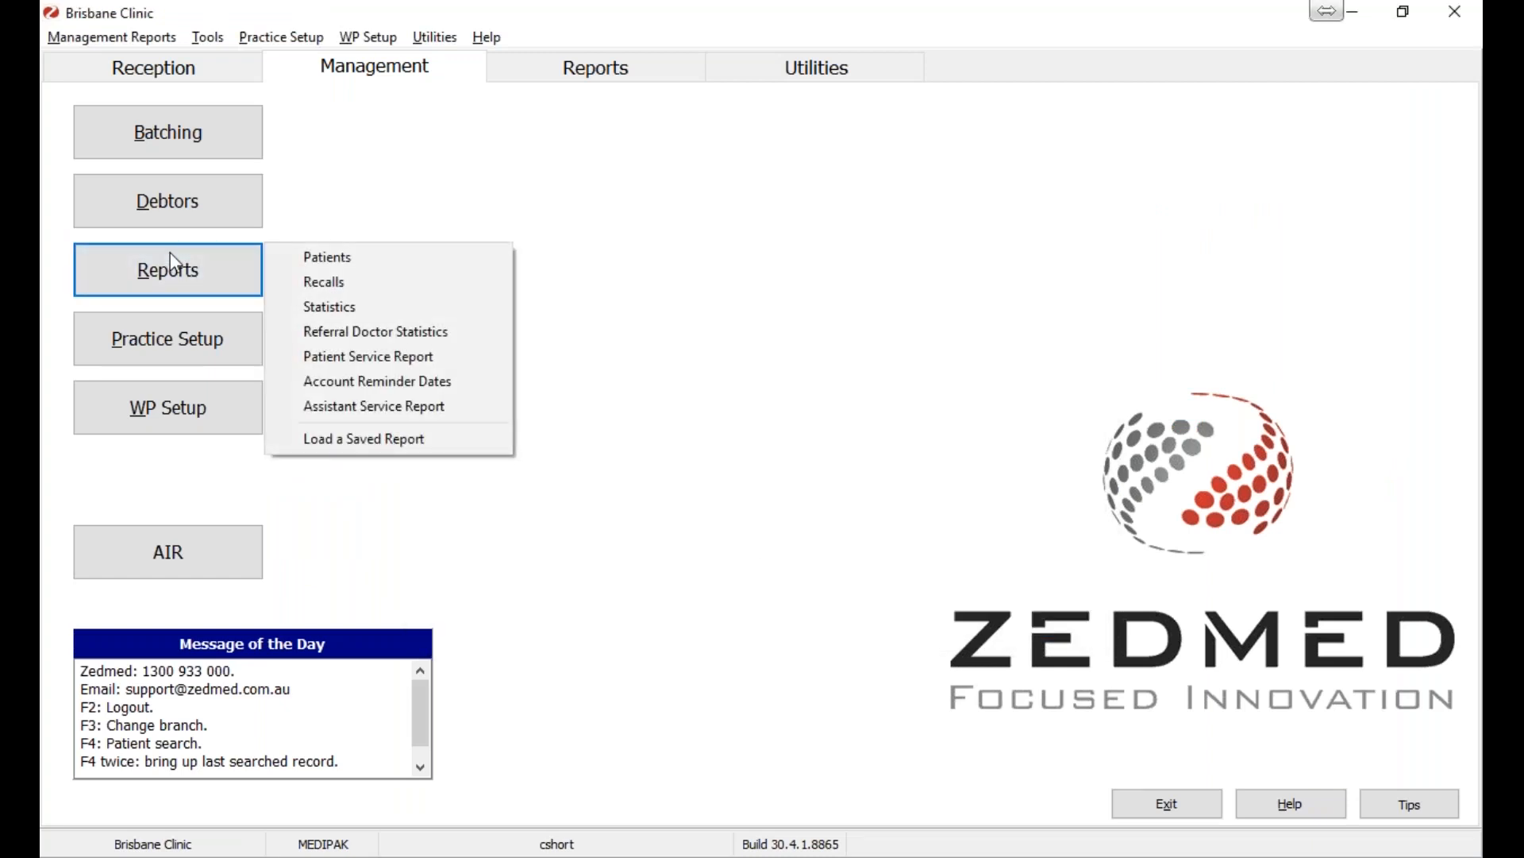
{"action": "left_click", "coordinate": [366, 255]}
{"action": "left_click", "coordinate": [397, 308]}
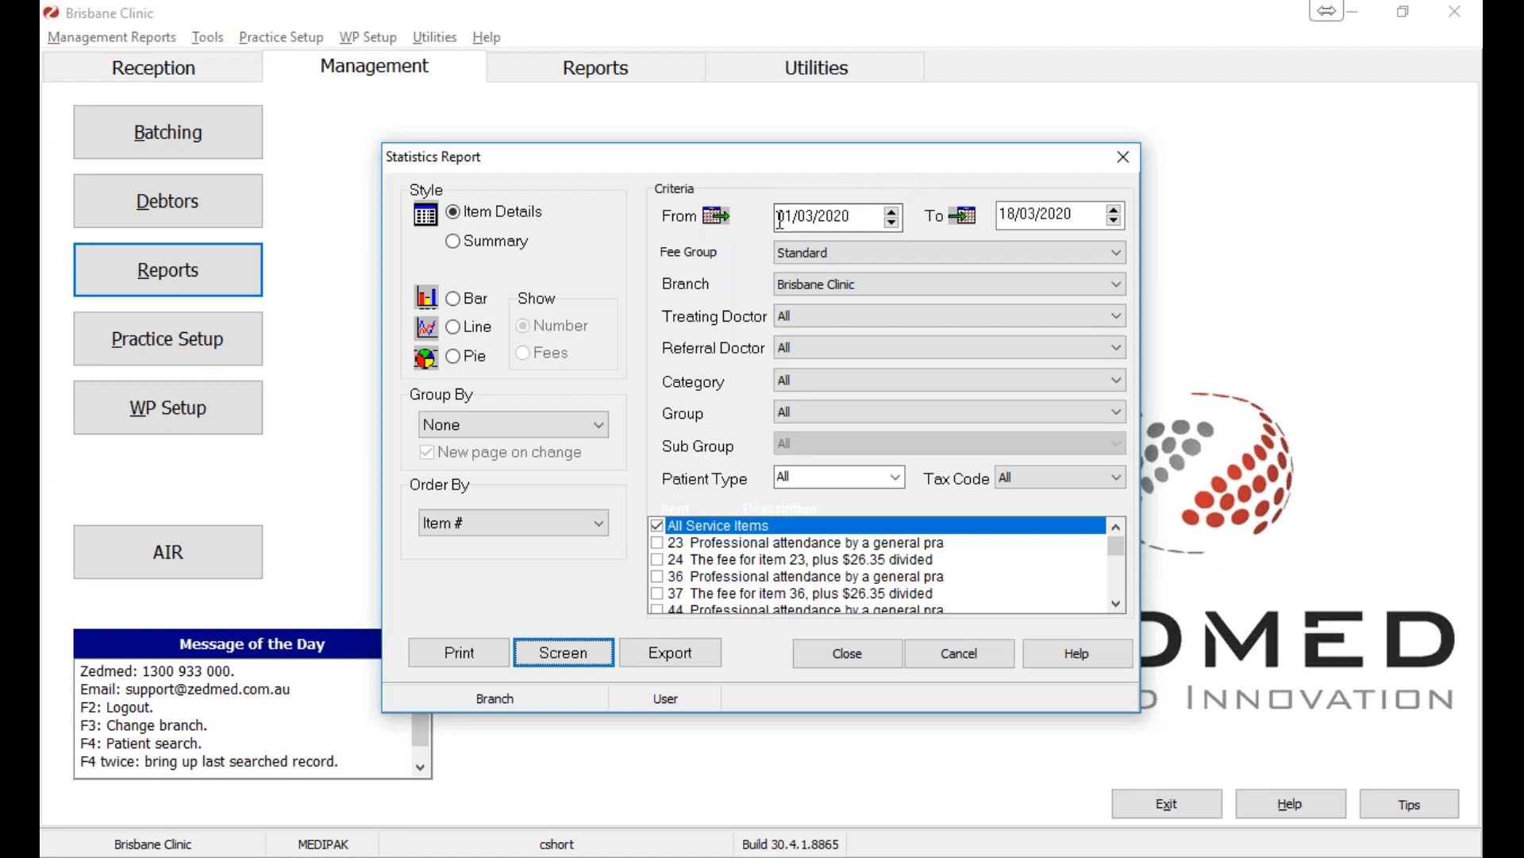
{"action": "double_click", "coordinate": [844, 215]}
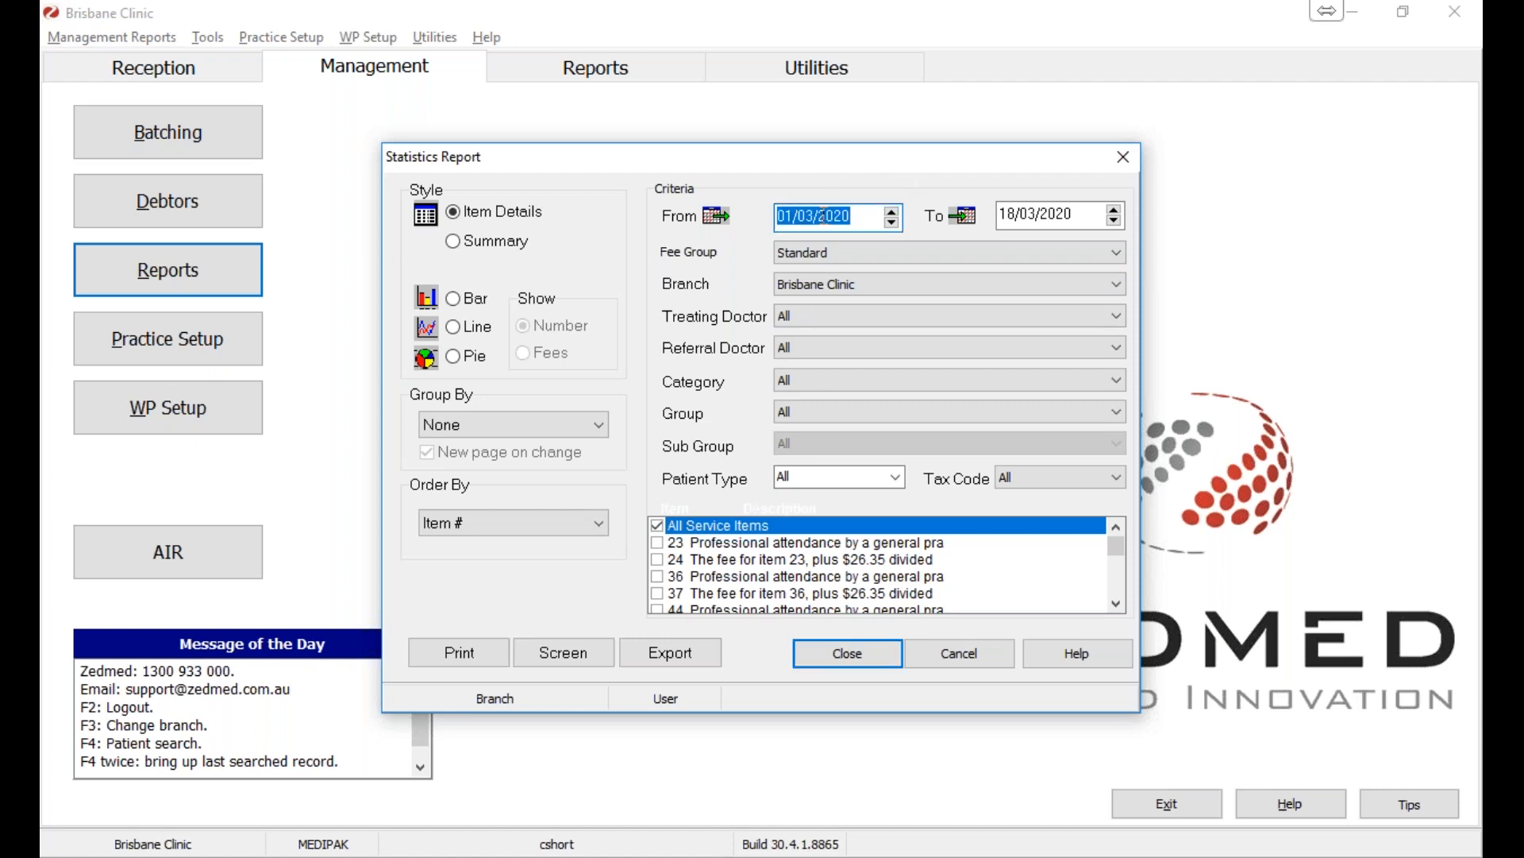
{"action": "left_click", "coordinate": [898, 627]}
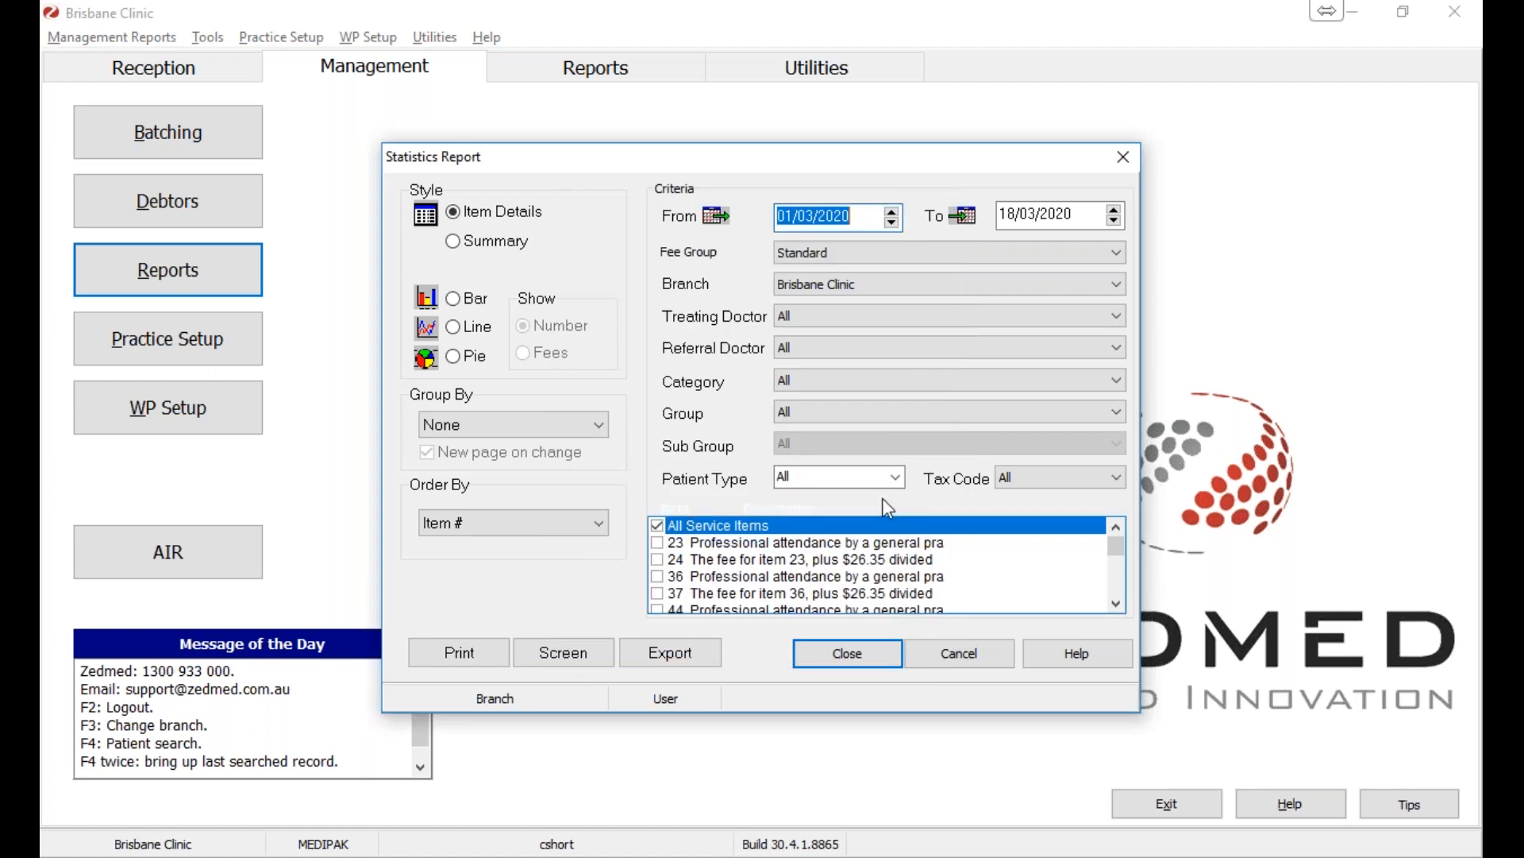
{"action": "left_click", "coordinate": [823, 217]}
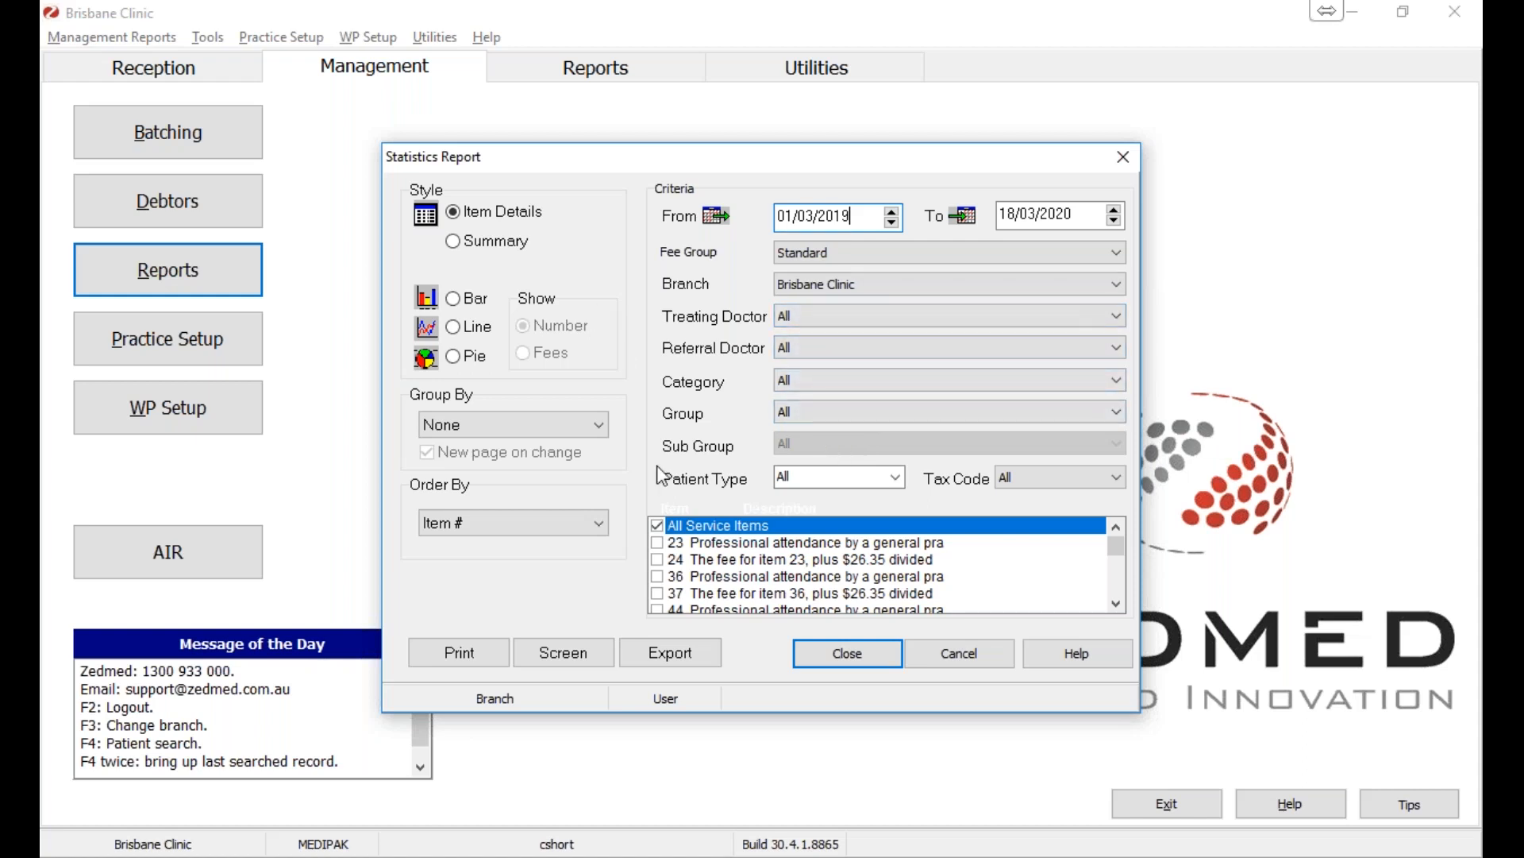
{"action": "left_click", "coordinate": [559, 670]}
- Enlarge the previewed Statistics Report to 140%, review the item rows, totals and criteria, and close the preview
{"action": "left_click", "coordinate": [172, 49]}
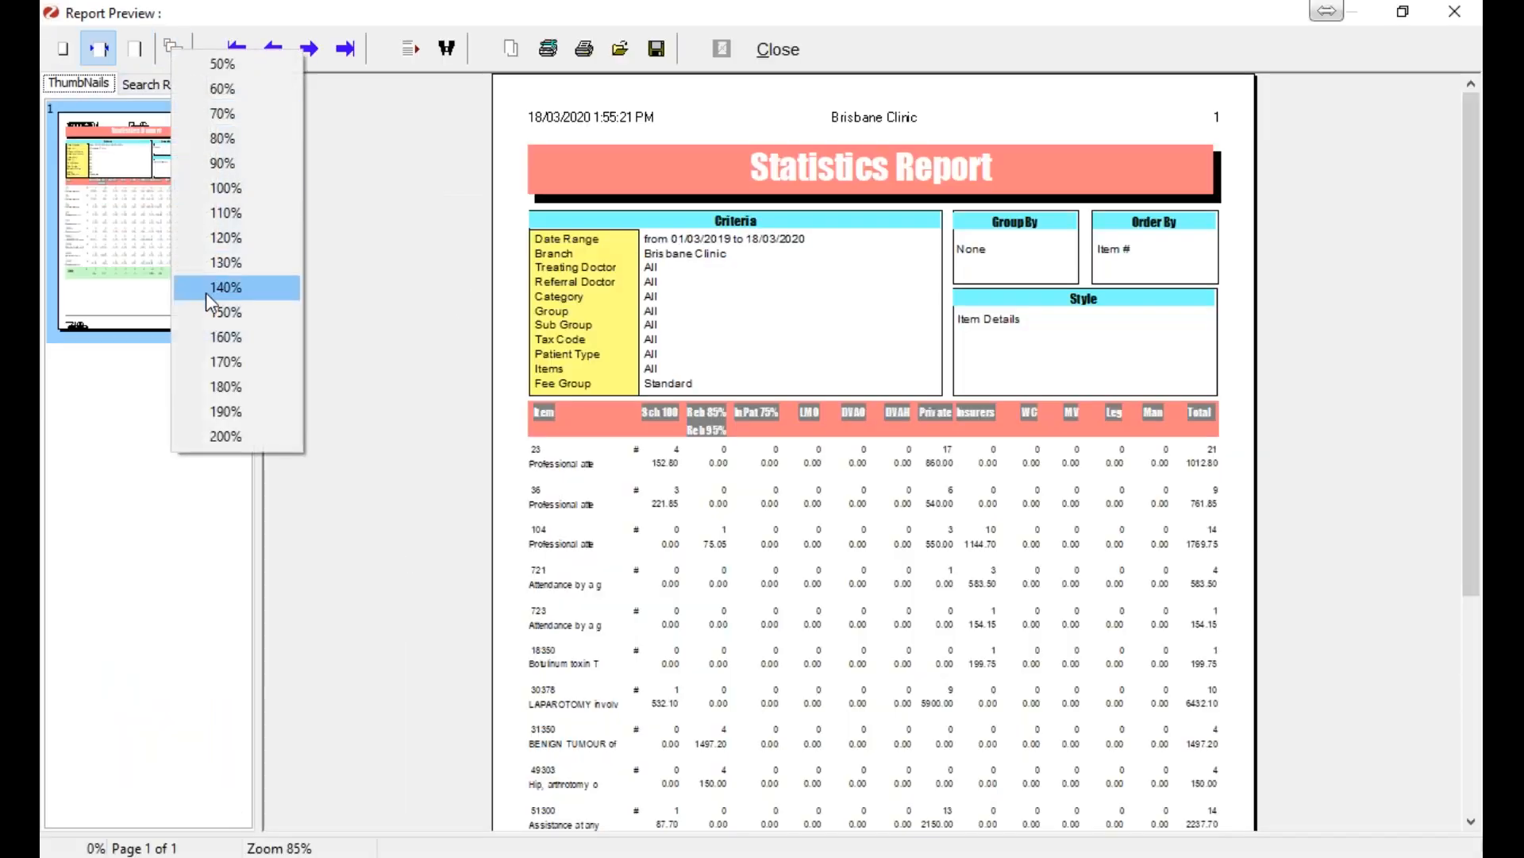
{"action": "left_click", "coordinate": [222, 287]}
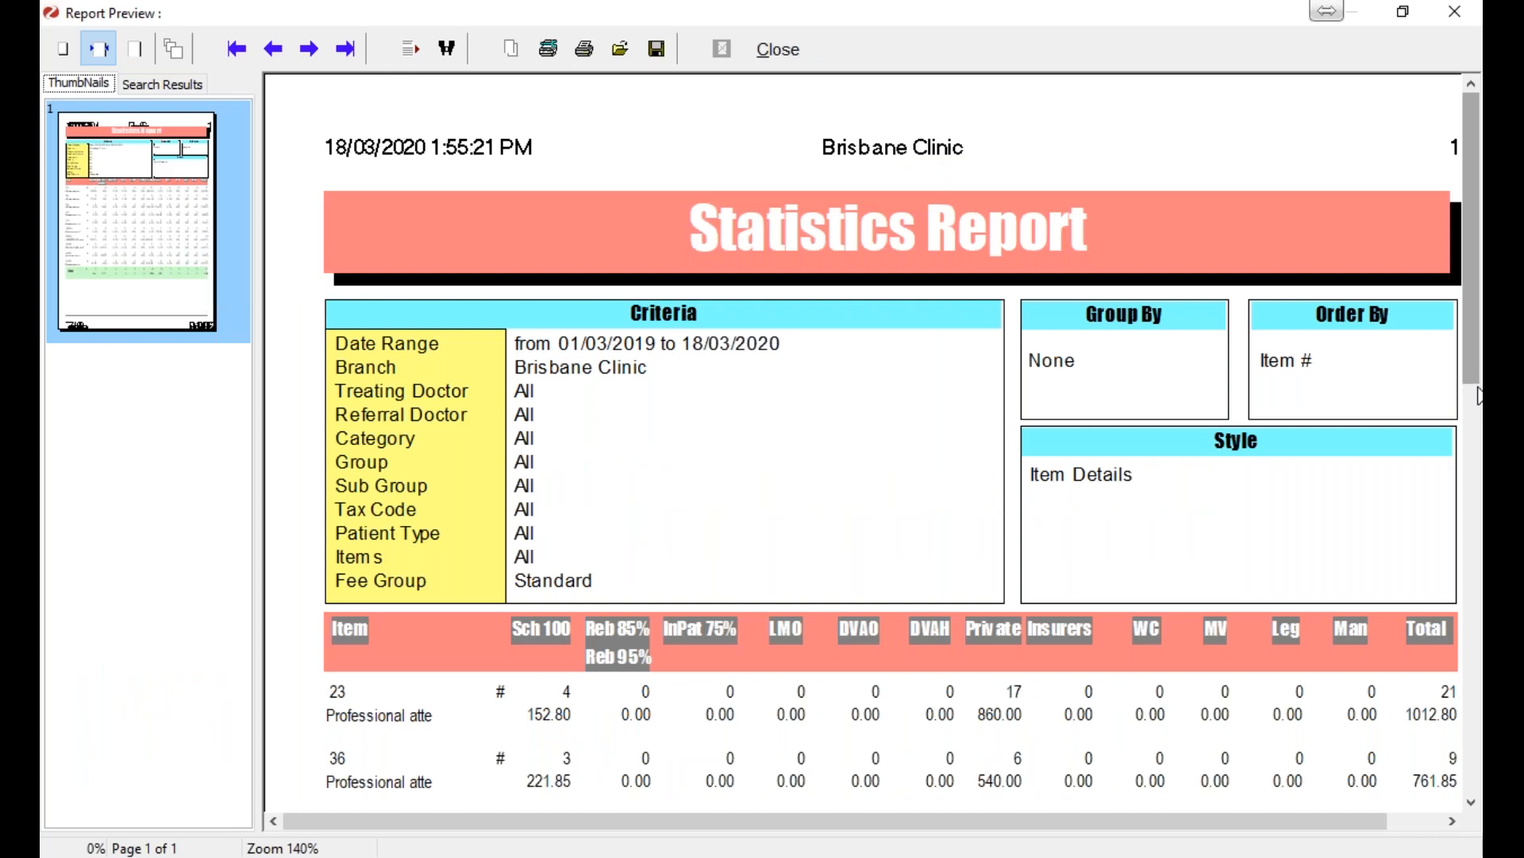
{"action": "scroll", "coordinate": [1479, 407], "scroll_direction": "down", "scroll_amount": 2}
{"action": "scroll", "coordinate": [1479, 407], "scroll_direction": "down", "scroll_amount": 6}
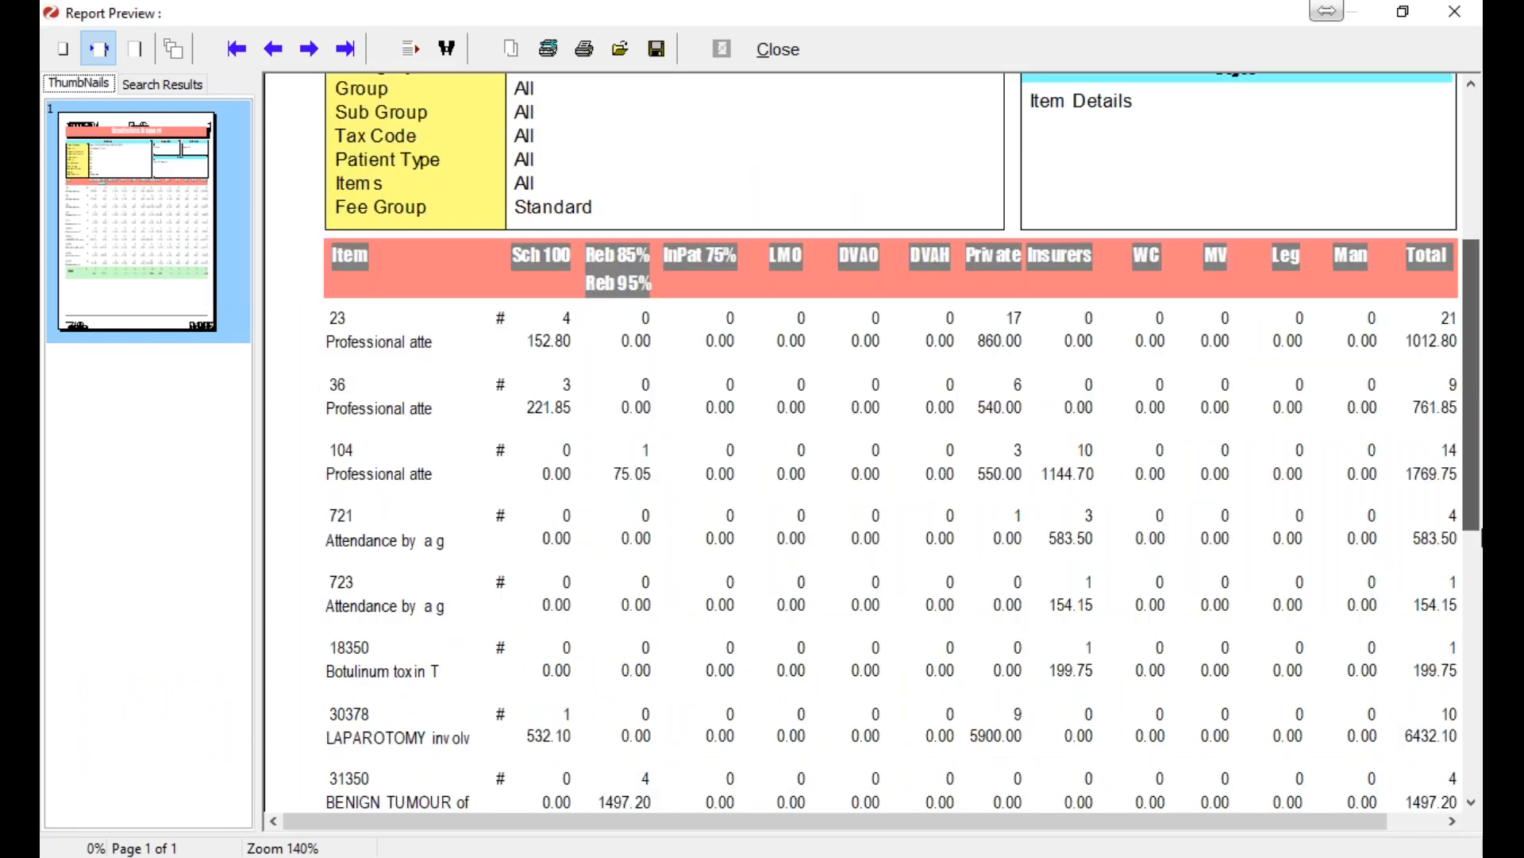
{"action": "scroll", "coordinate": [351, 356], "scroll_direction": "up", "scroll_amount": 1}
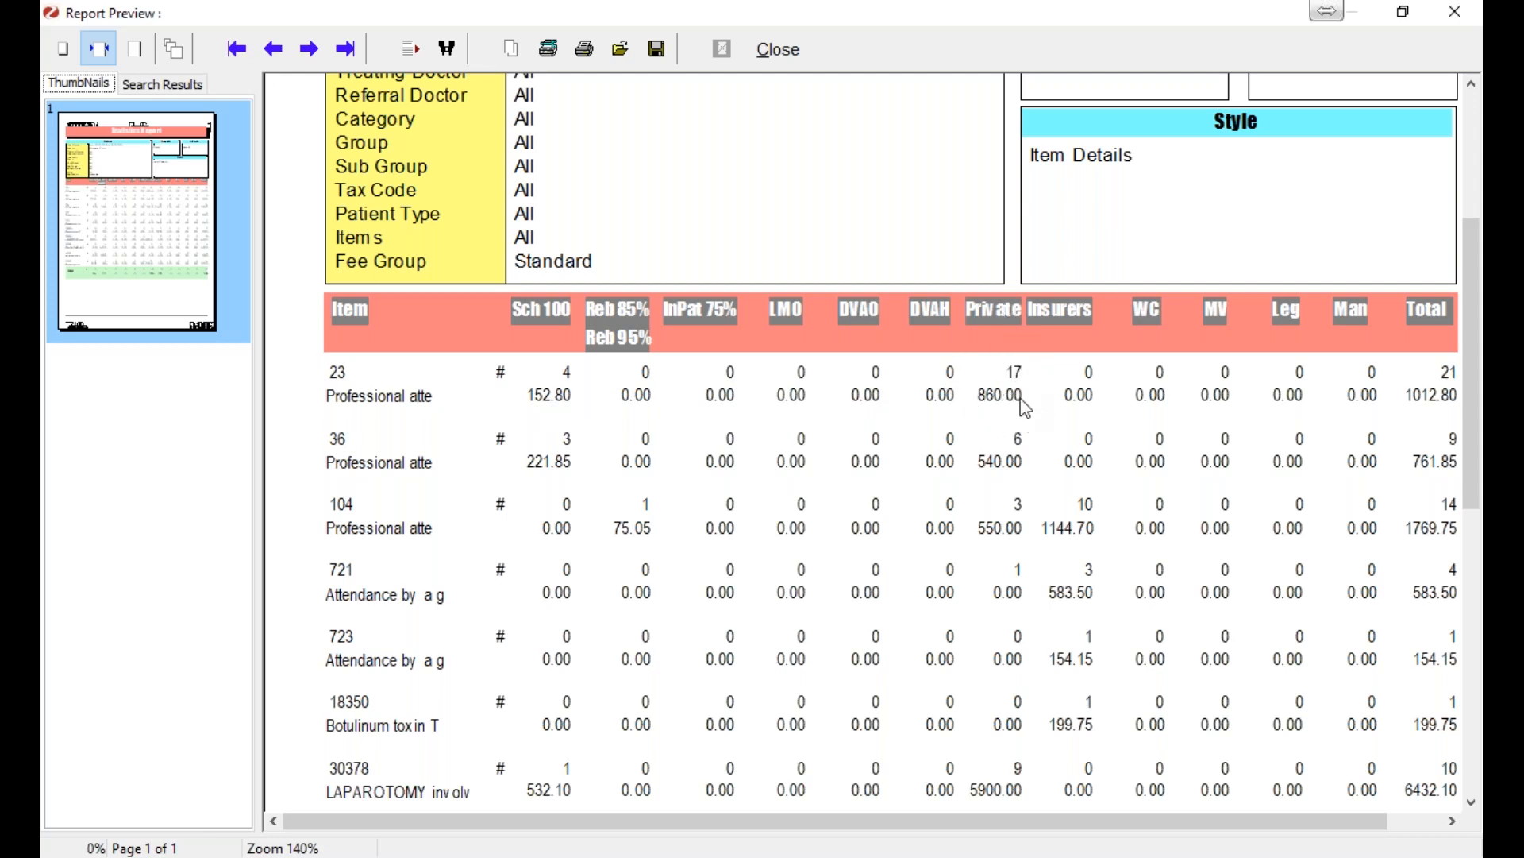
{"action": "left_click", "coordinate": [1476, 603]}
{"action": "left_click_drag", "start_coordinate": [1474, 581], "coordinate": [1476, 493]}
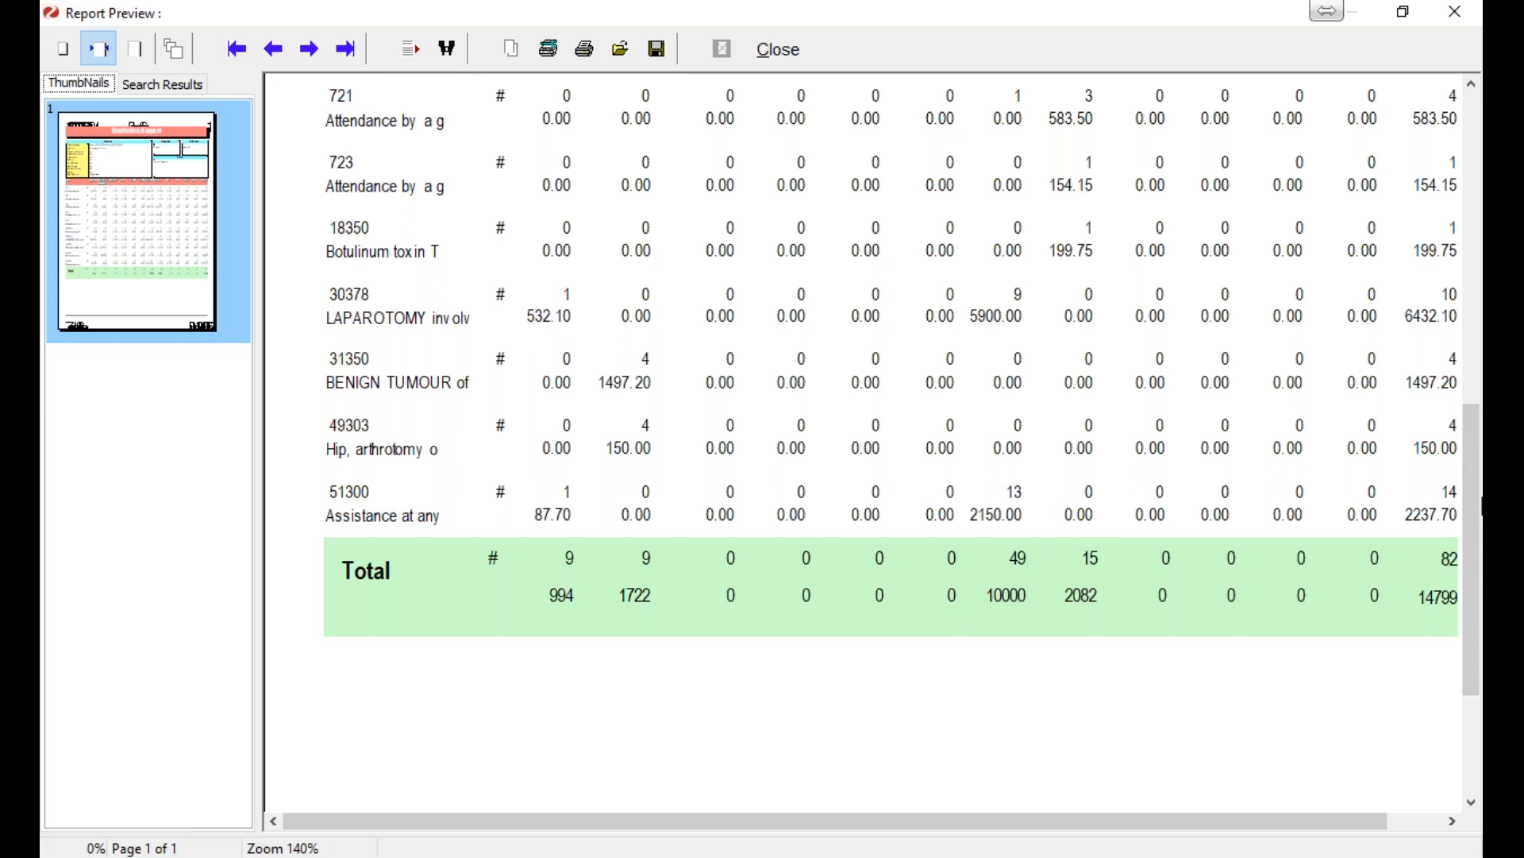
{"action": "left_click_drag", "start_coordinate": [1476, 516], "coordinate": [1475, 237]}
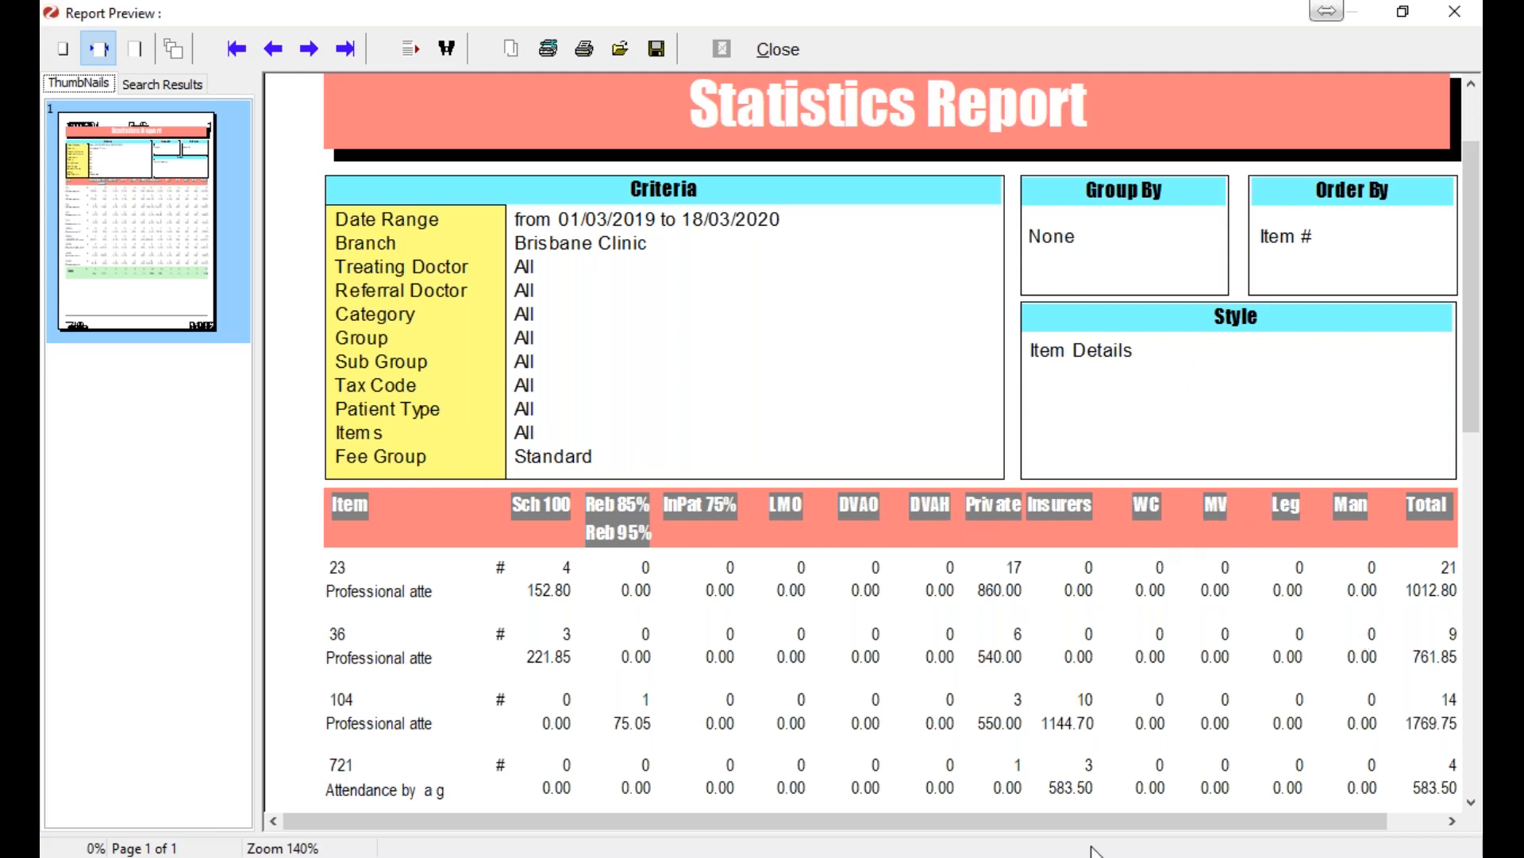
{"action": "mouse_move", "coordinate": [1123, 821]}
{"action": "left_mouse_down"}
{"action": "mouse_move", "coordinate": [1155, 818]}
{"action": "mouse_move", "coordinate": [1142, 823]}
{"action": "left_mouse_up"}
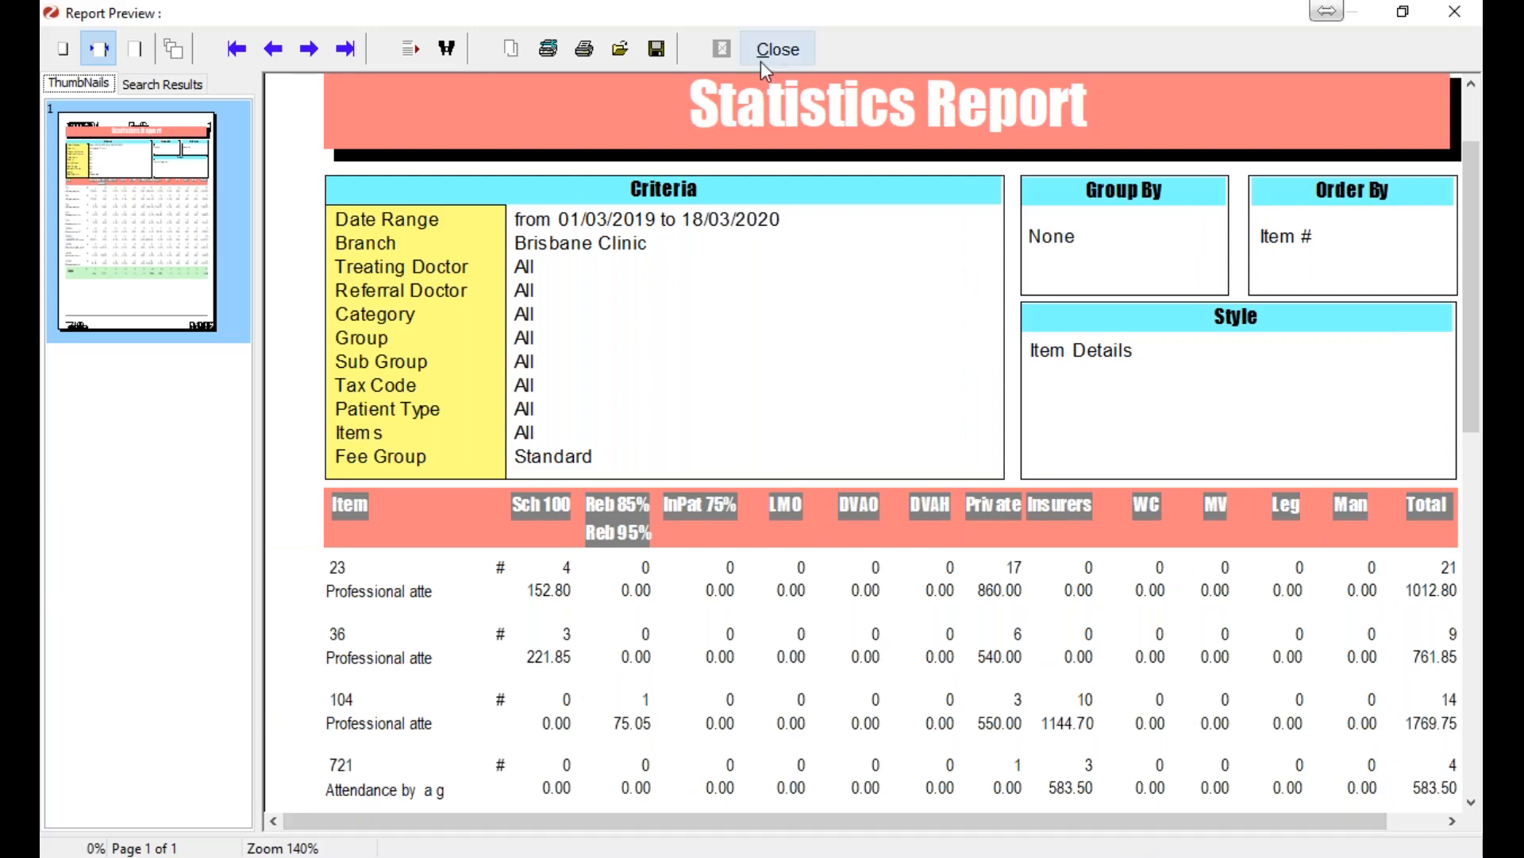
{"action": "left_click", "coordinate": [765, 69]}
- Set the fee group to Doctors and preview the Statistics Report
{"action": "left_click", "coordinate": [871, 252]}
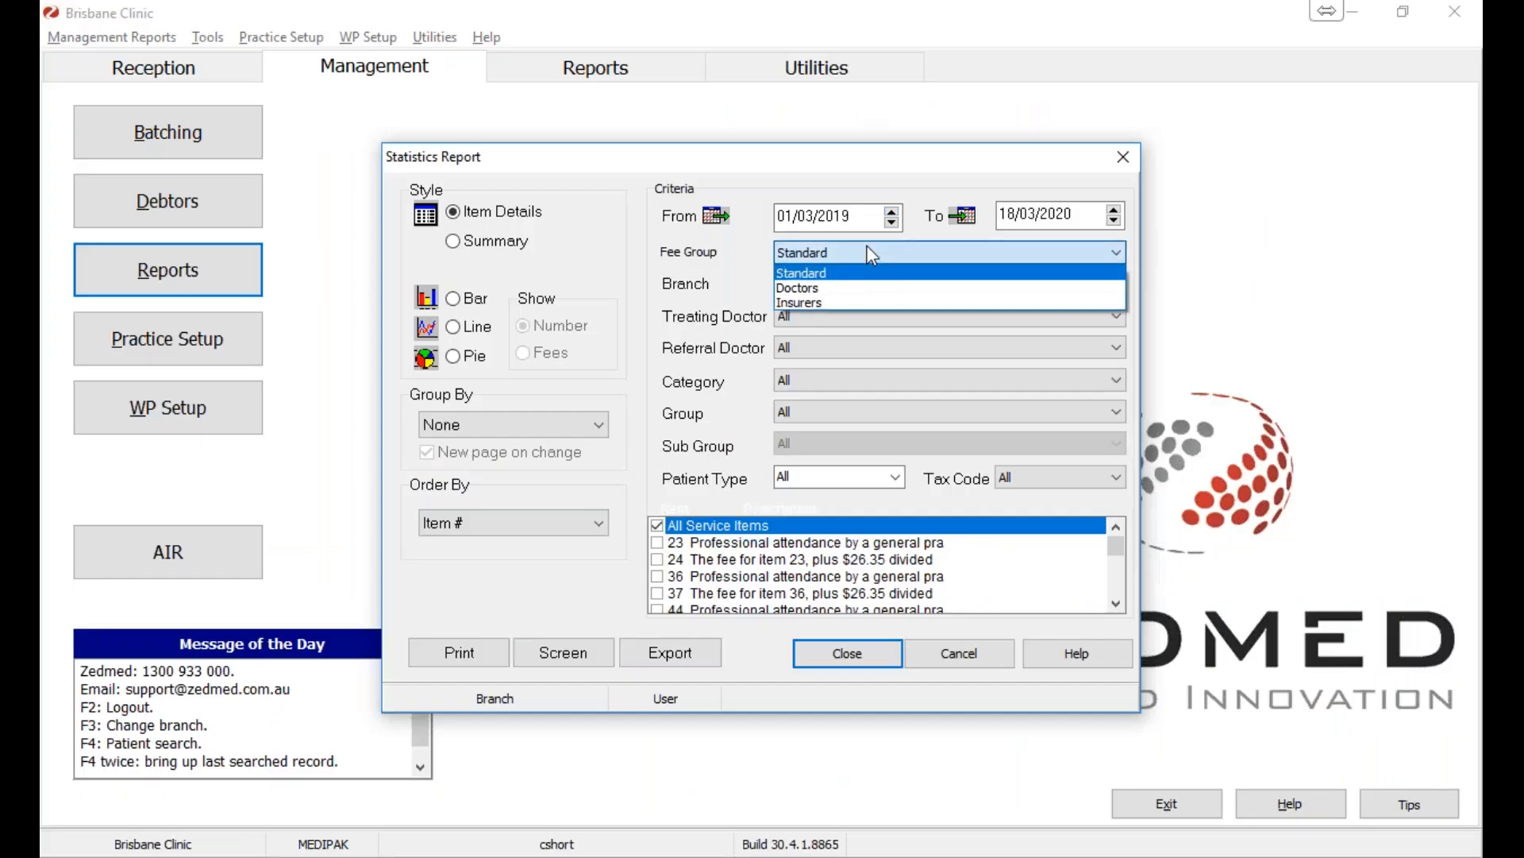
{"action": "left_click", "coordinate": [799, 285]}
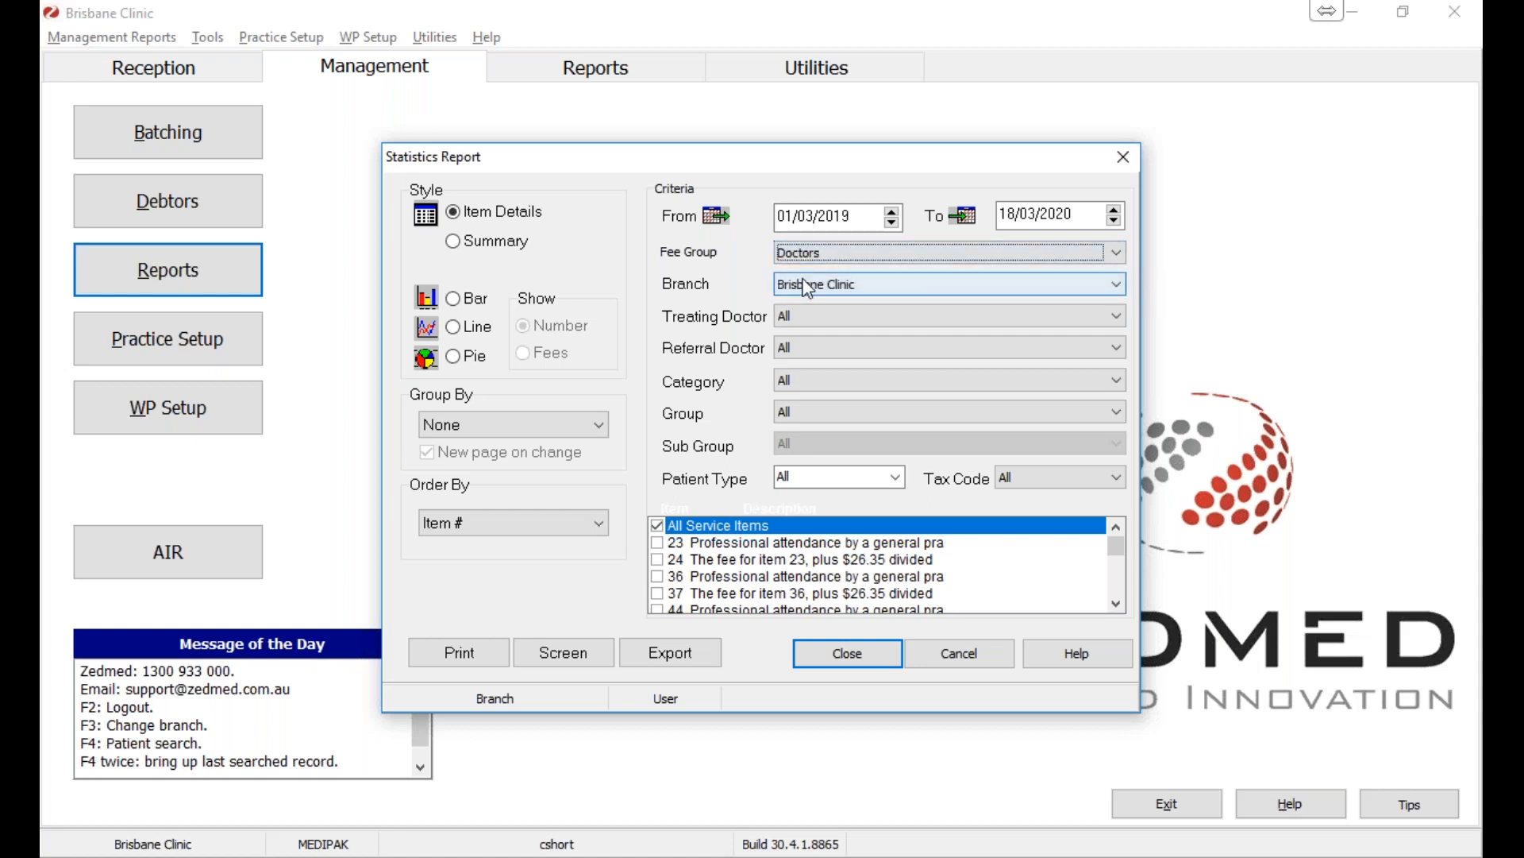
{"action": "left_click", "coordinate": [847, 255]}
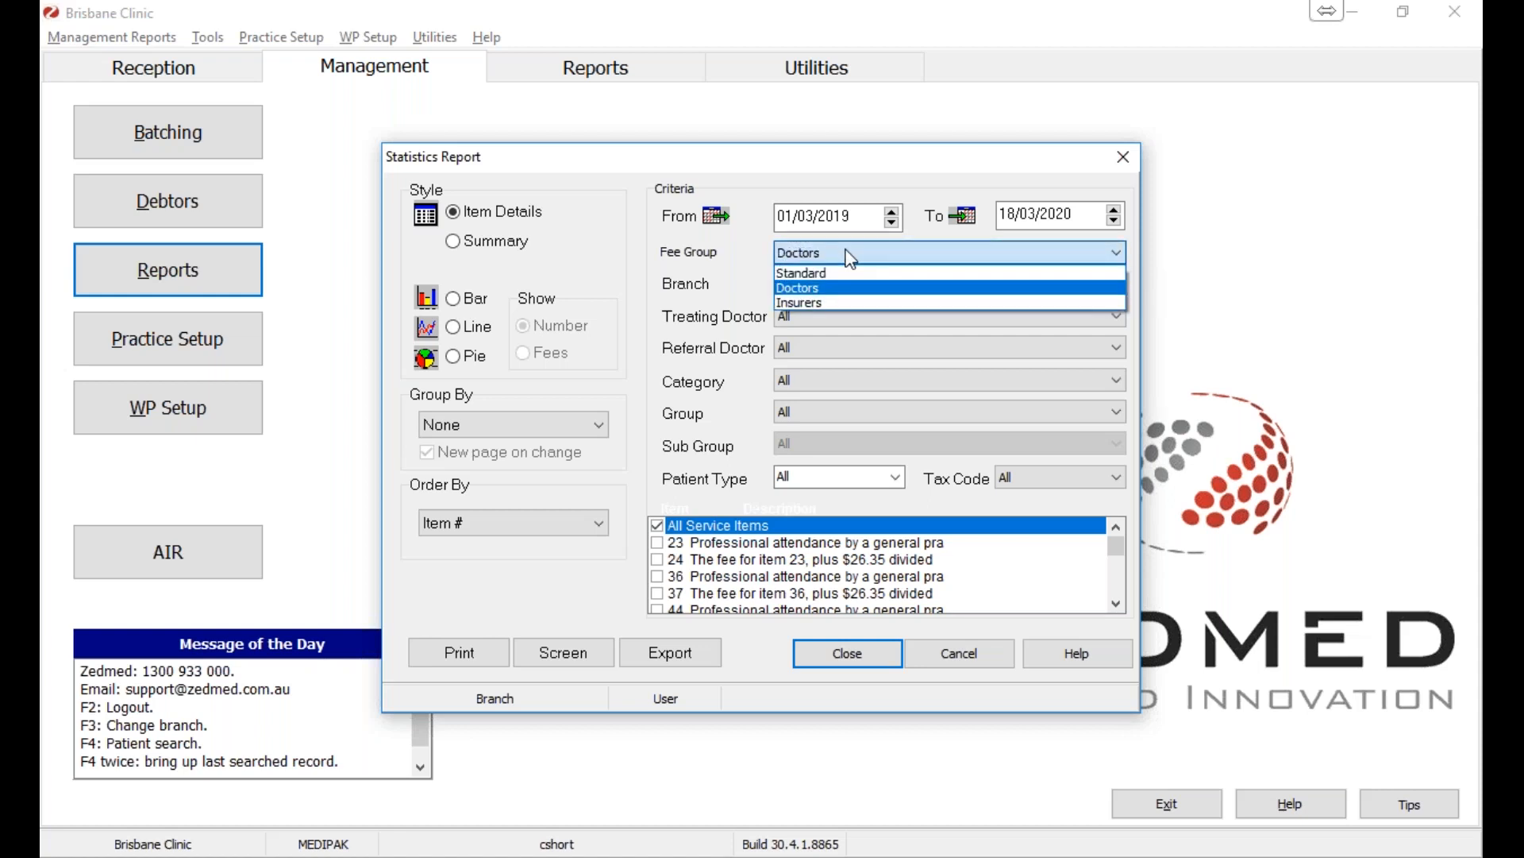
{"action": "left_click", "coordinate": [814, 290]}
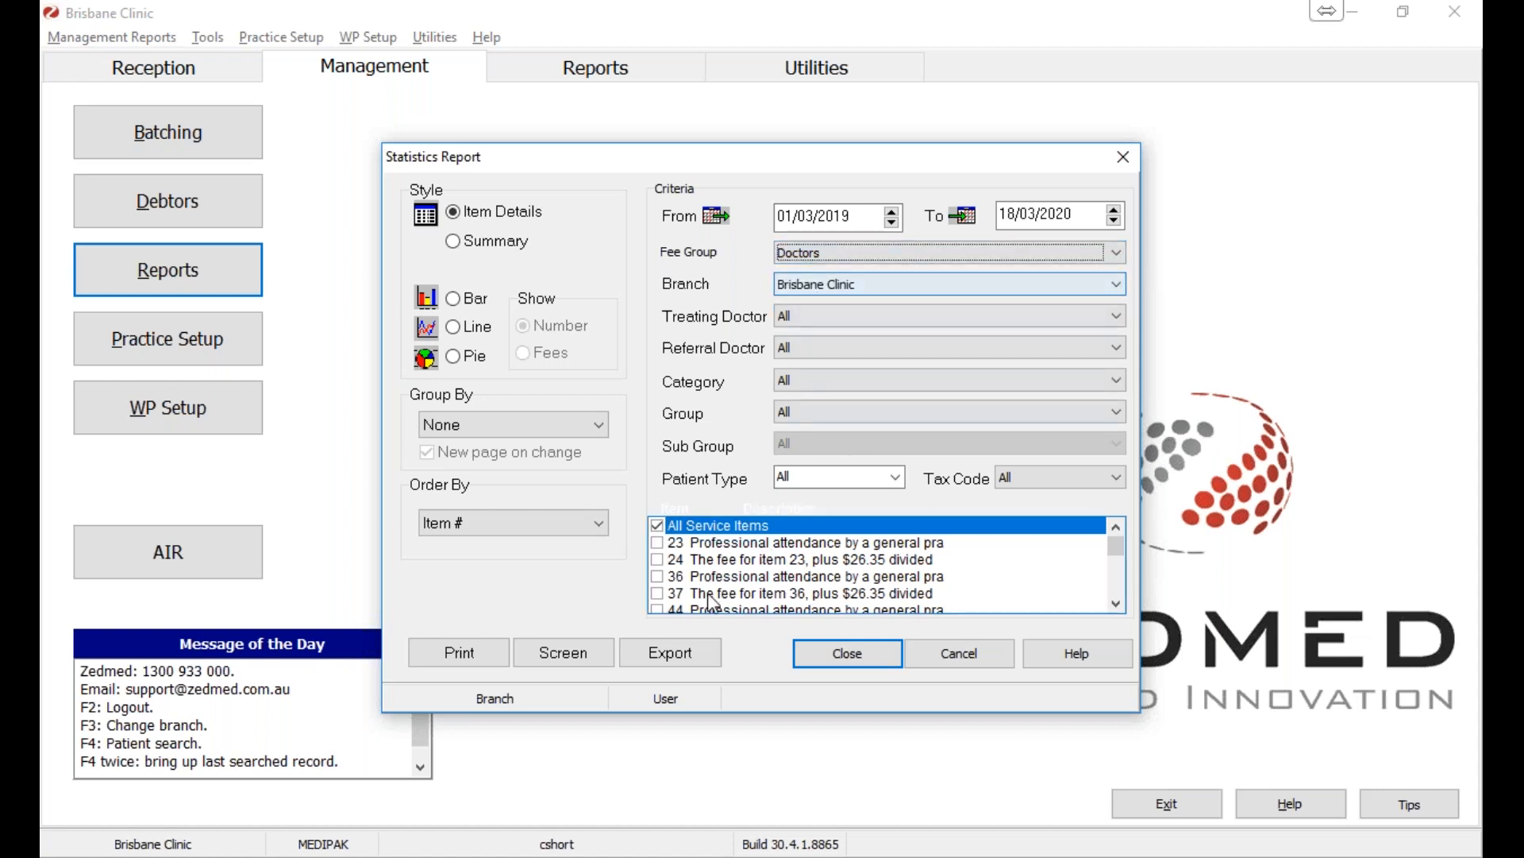
{"action": "left_click", "coordinate": [573, 648]}
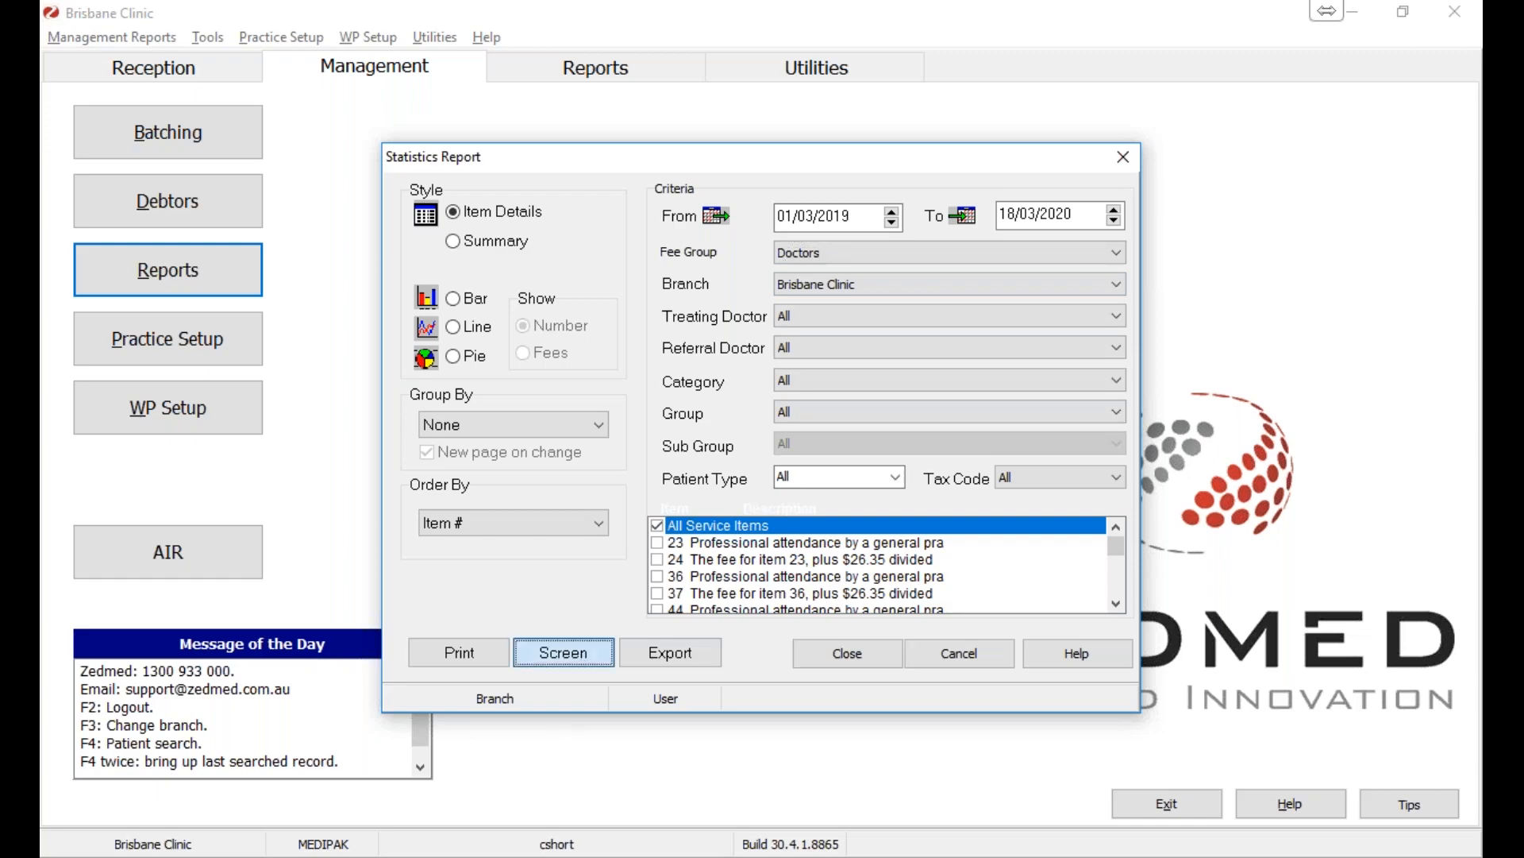
- Enlarge the Doctors fee group report to 130%, review the items and totals by fee level, and close the preview
{"action": "left_click", "coordinate": [172, 48]}
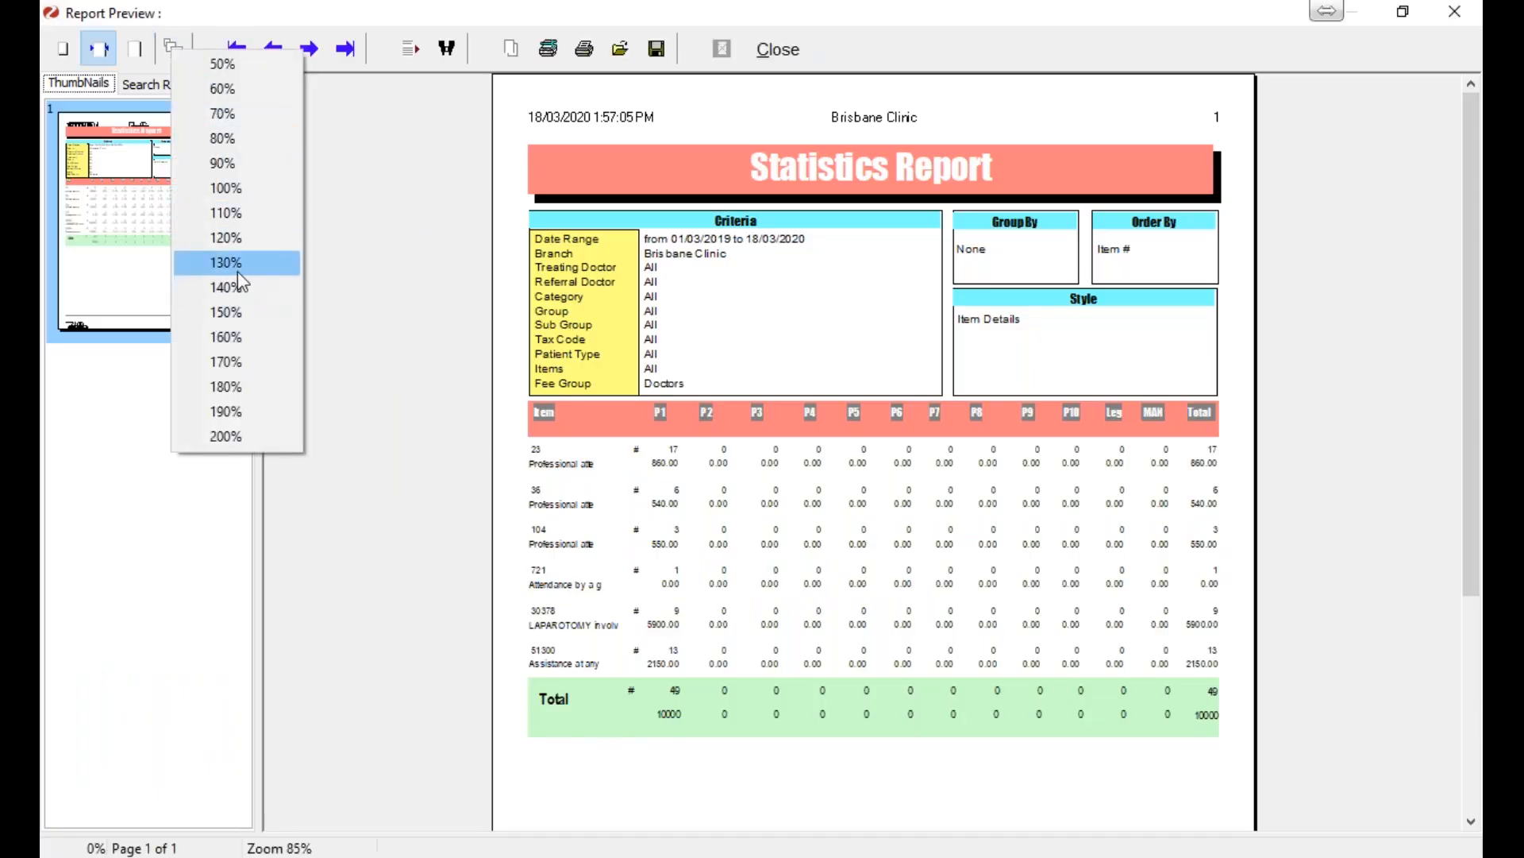
{"action": "left_click", "coordinate": [237, 270]}
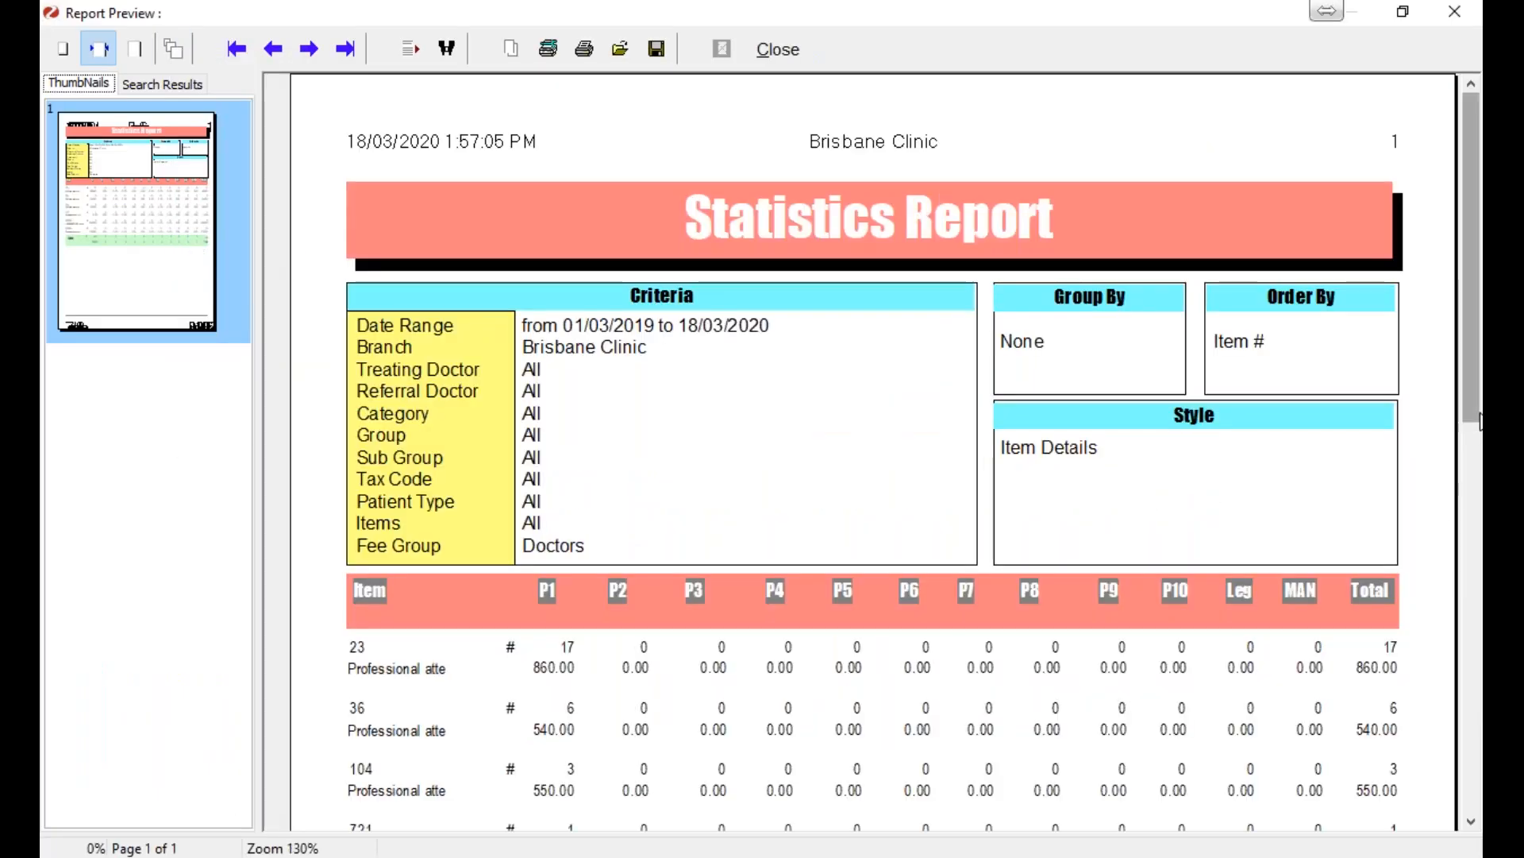
{"action": "scroll", "coordinate": [1480, 433], "scroll_direction": "down", "scroll_amount": 1}
{"action": "scroll", "coordinate": [1481, 435], "scroll_direction": "down", "scroll_amount": 2}
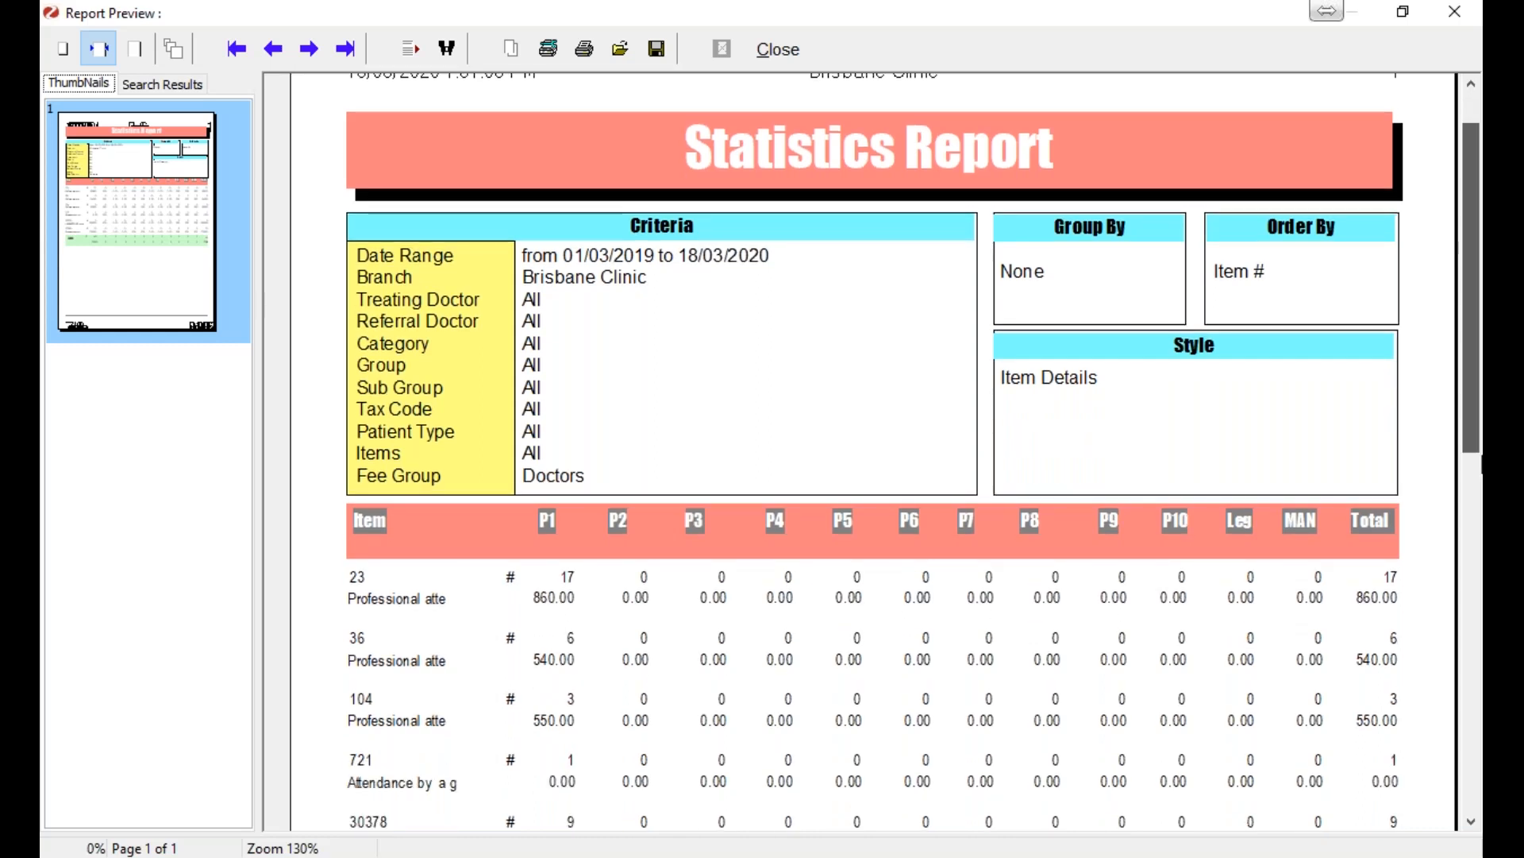
{"action": "scroll", "coordinate": [639, 385], "scroll_direction": "down", "scroll_amount": 6}
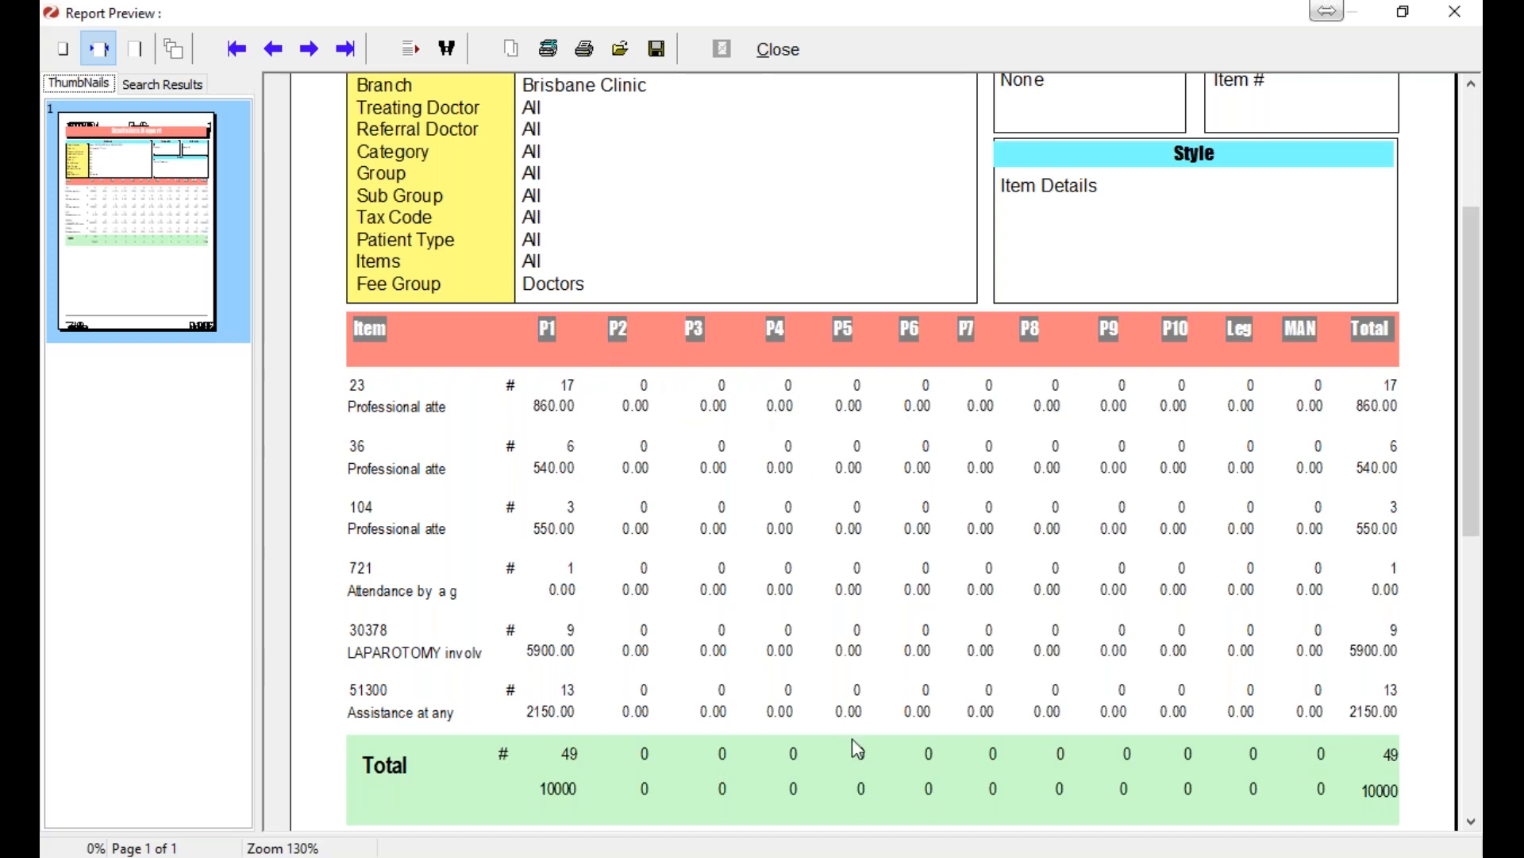
{"action": "left_click", "coordinate": [788, 54]}
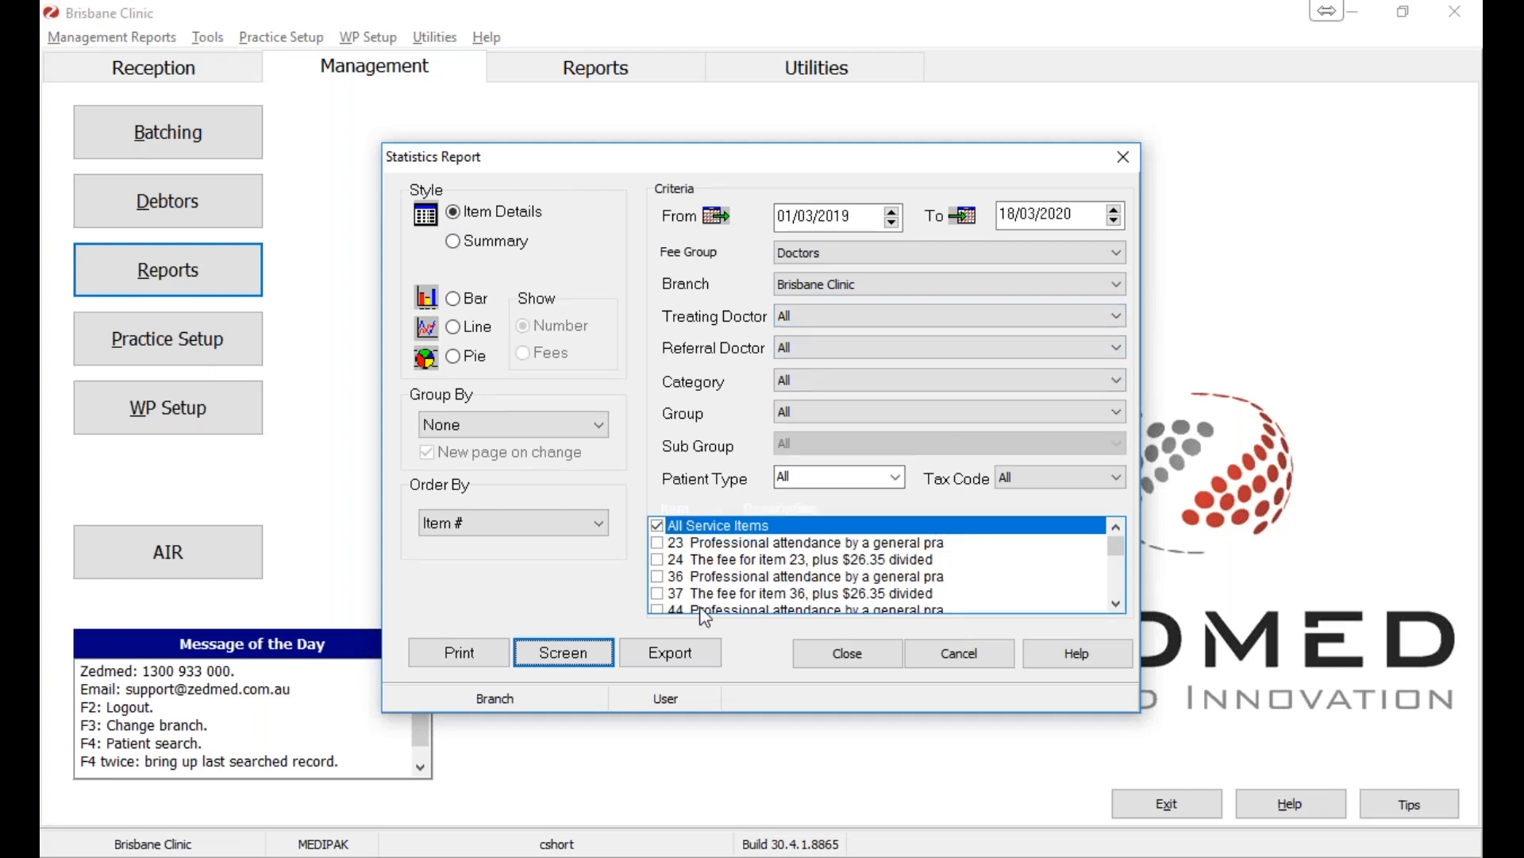
- Look through the service items available as a filter for the Statistics report, and close the report window
{"action": "left_click", "coordinate": [1116, 604]}
{"action": "left_click", "coordinate": [1116, 605]}
{"action": "left_click", "coordinate": [1116, 605]}
{"action": "left_click", "coordinate": [1117, 605]}
{"action": "left_click", "coordinate": [1116, 605]}
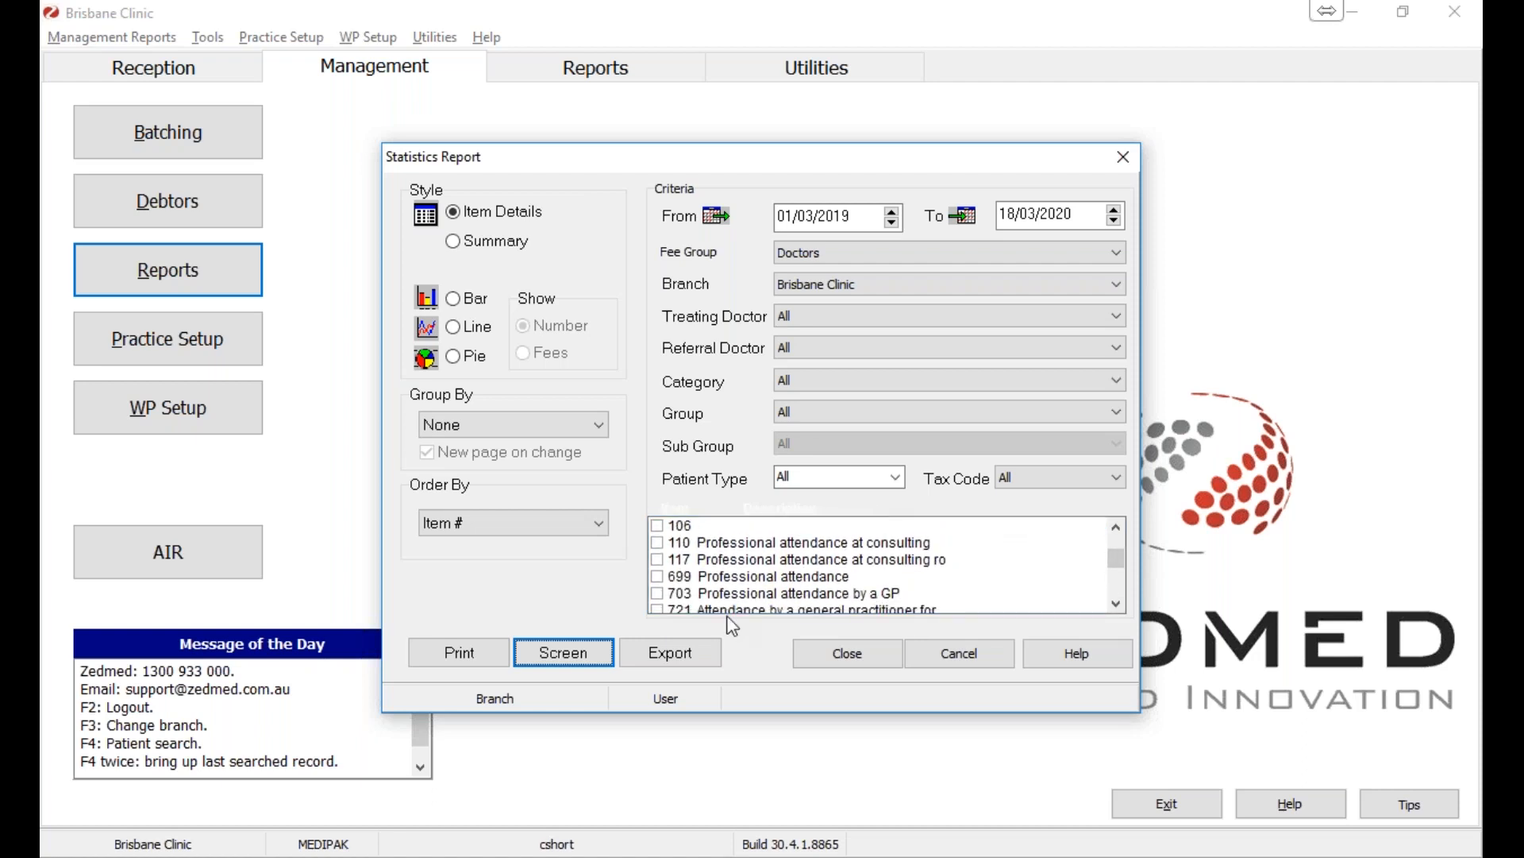
{"action": "left_click", "coordinate": [890, 655]}
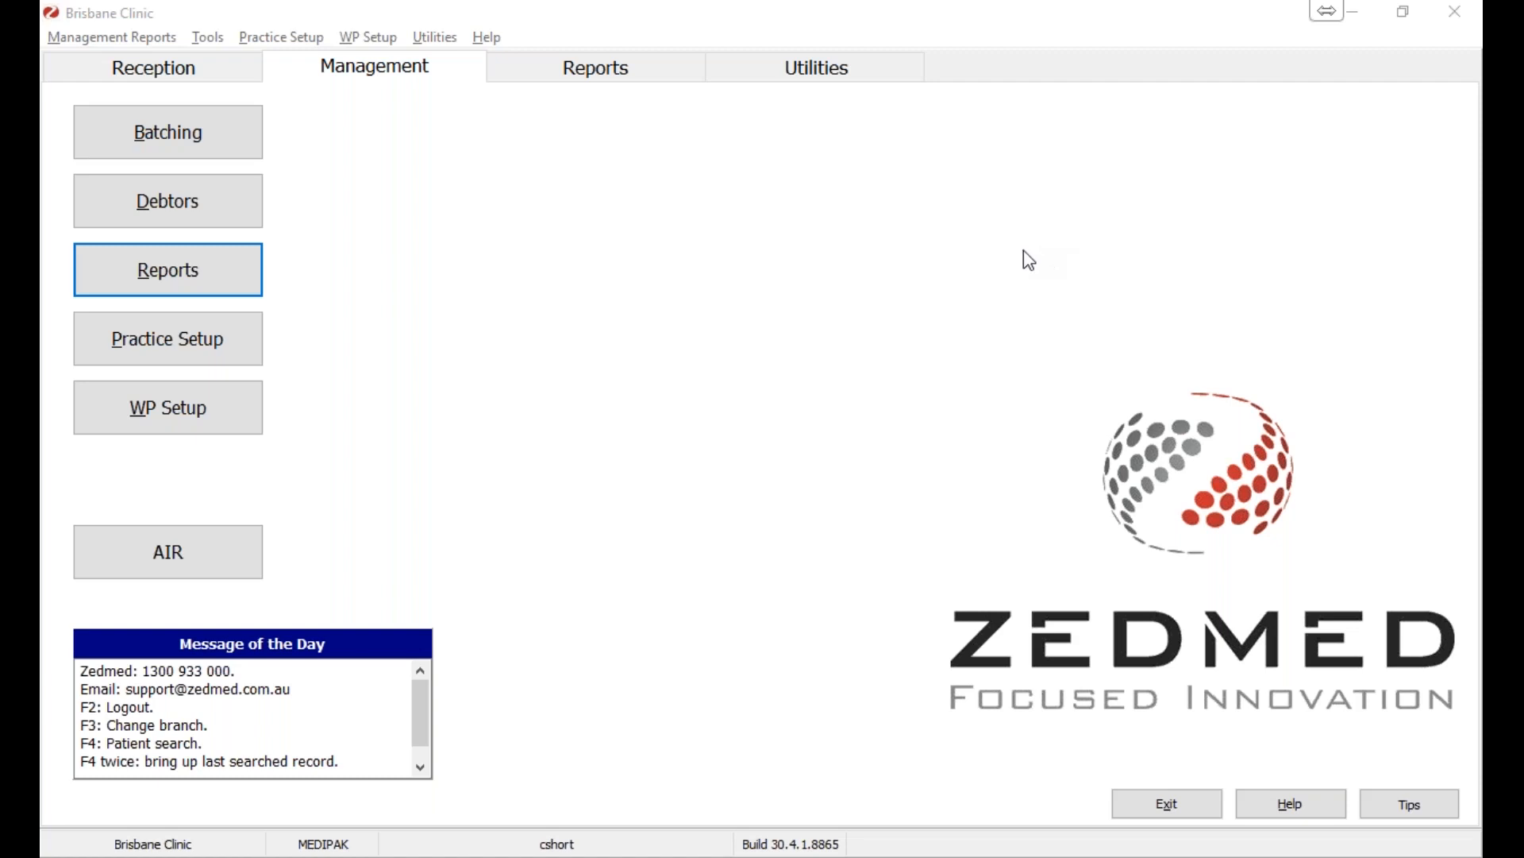
- Switch to the PowerPoint slide show and advance from the Recall Report slide to the Resources slide
{"action": "left_click", "coordinate": [866, 856]}
{"action": "left_click", "coordinate": [834, 809]}
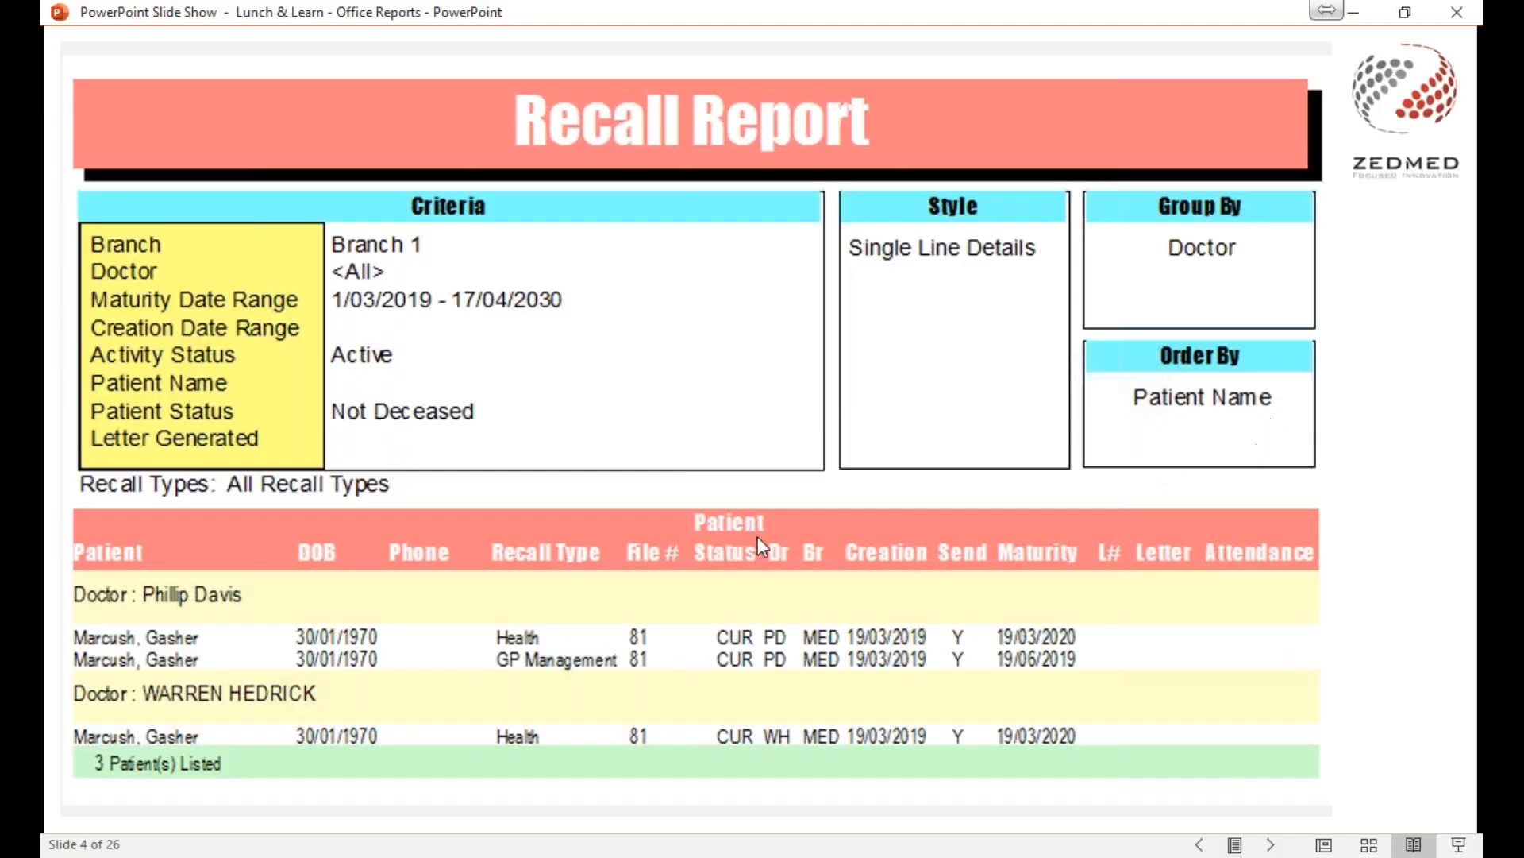
{"action": "left_click", "coordinate": [1160, 82]}
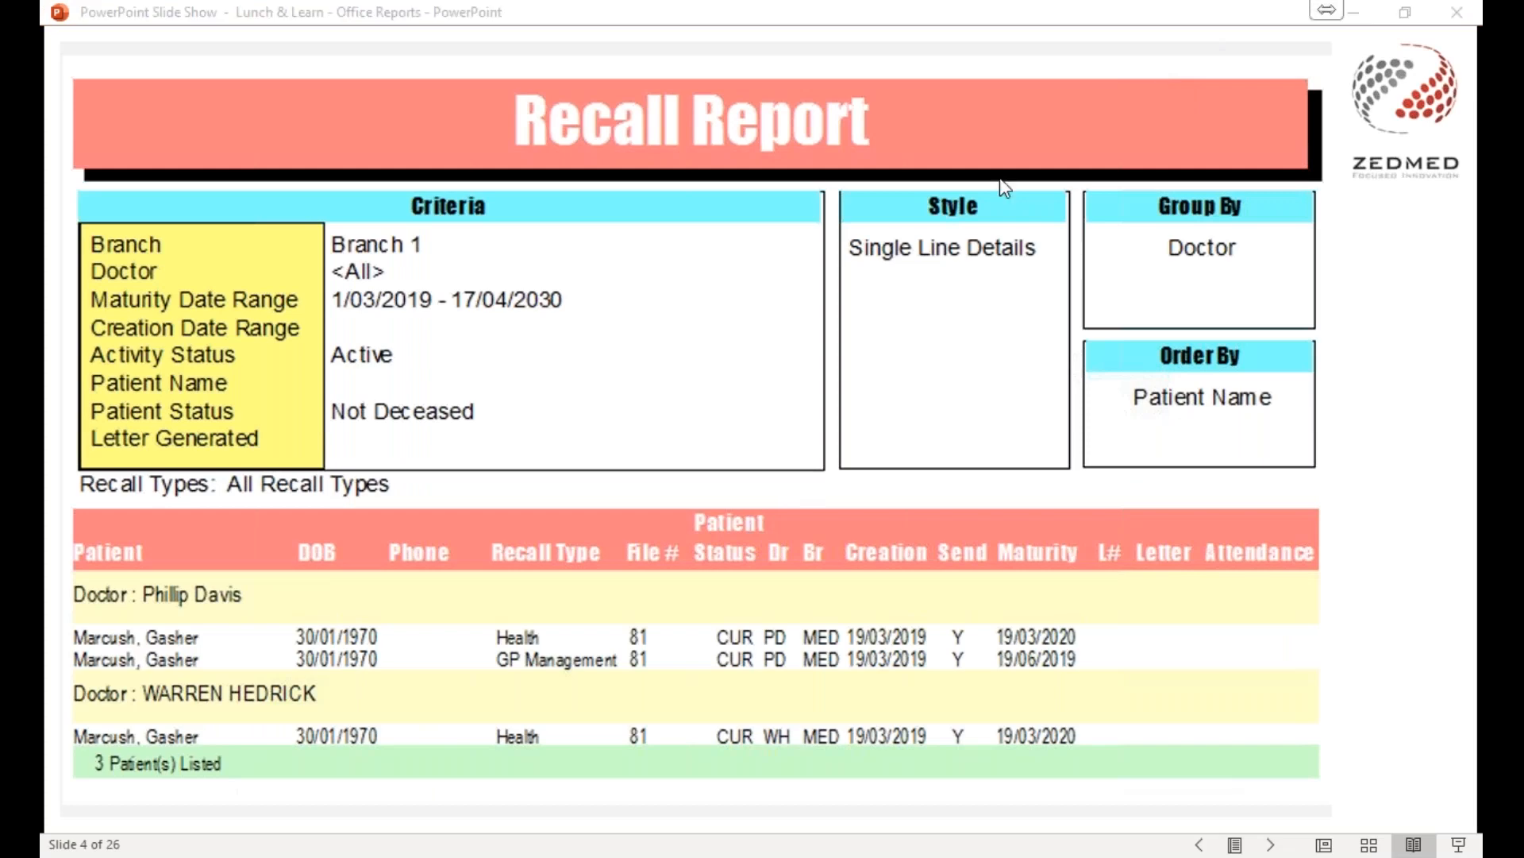
{"action": "left_click", "coordinate": [1311, 300]}
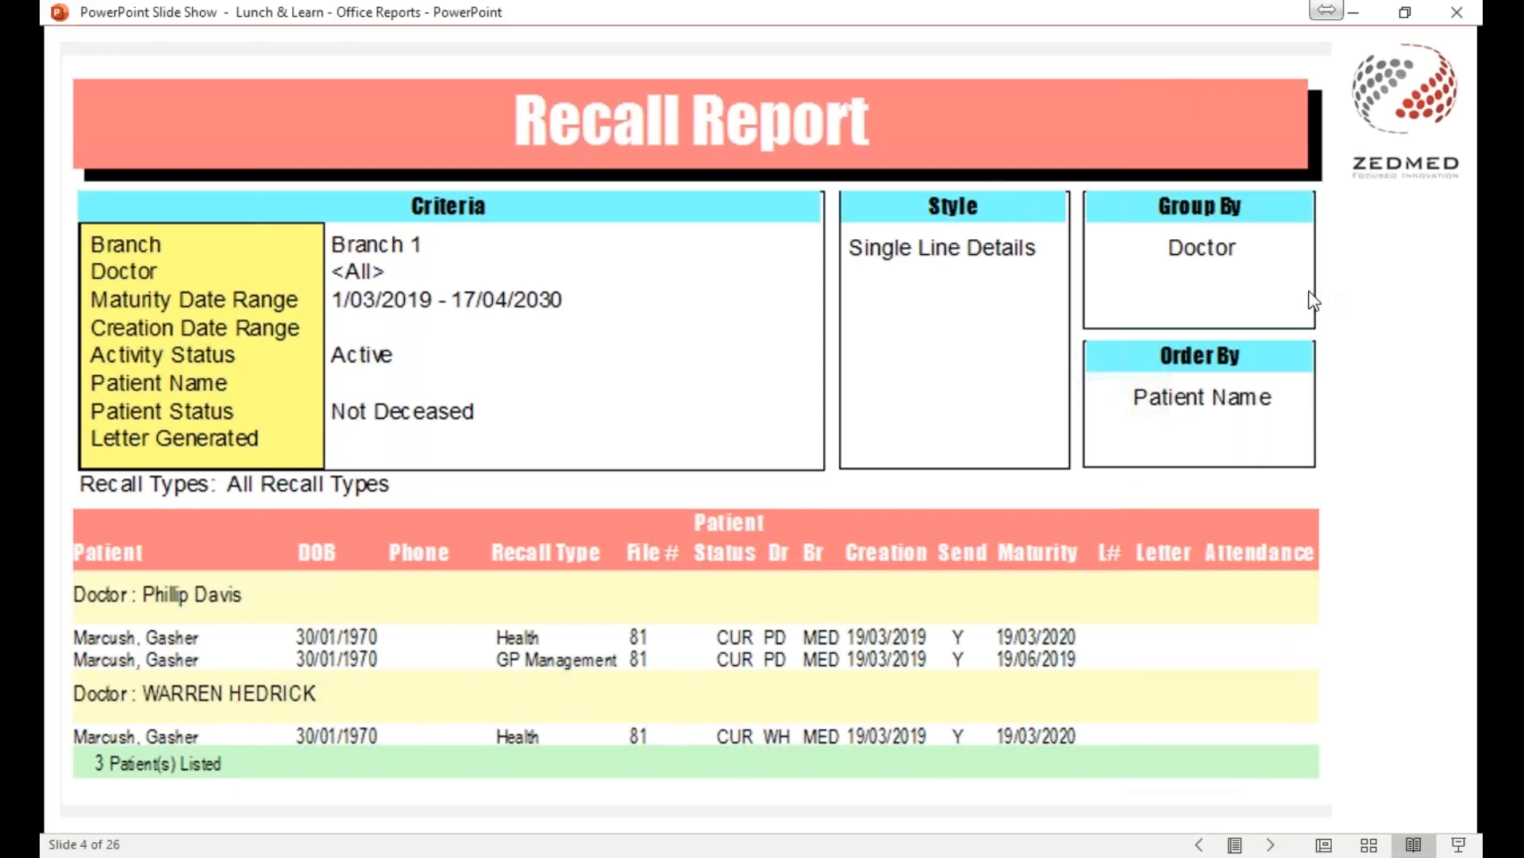
{"action": "left_click", "coordinate": [1312, 299]}
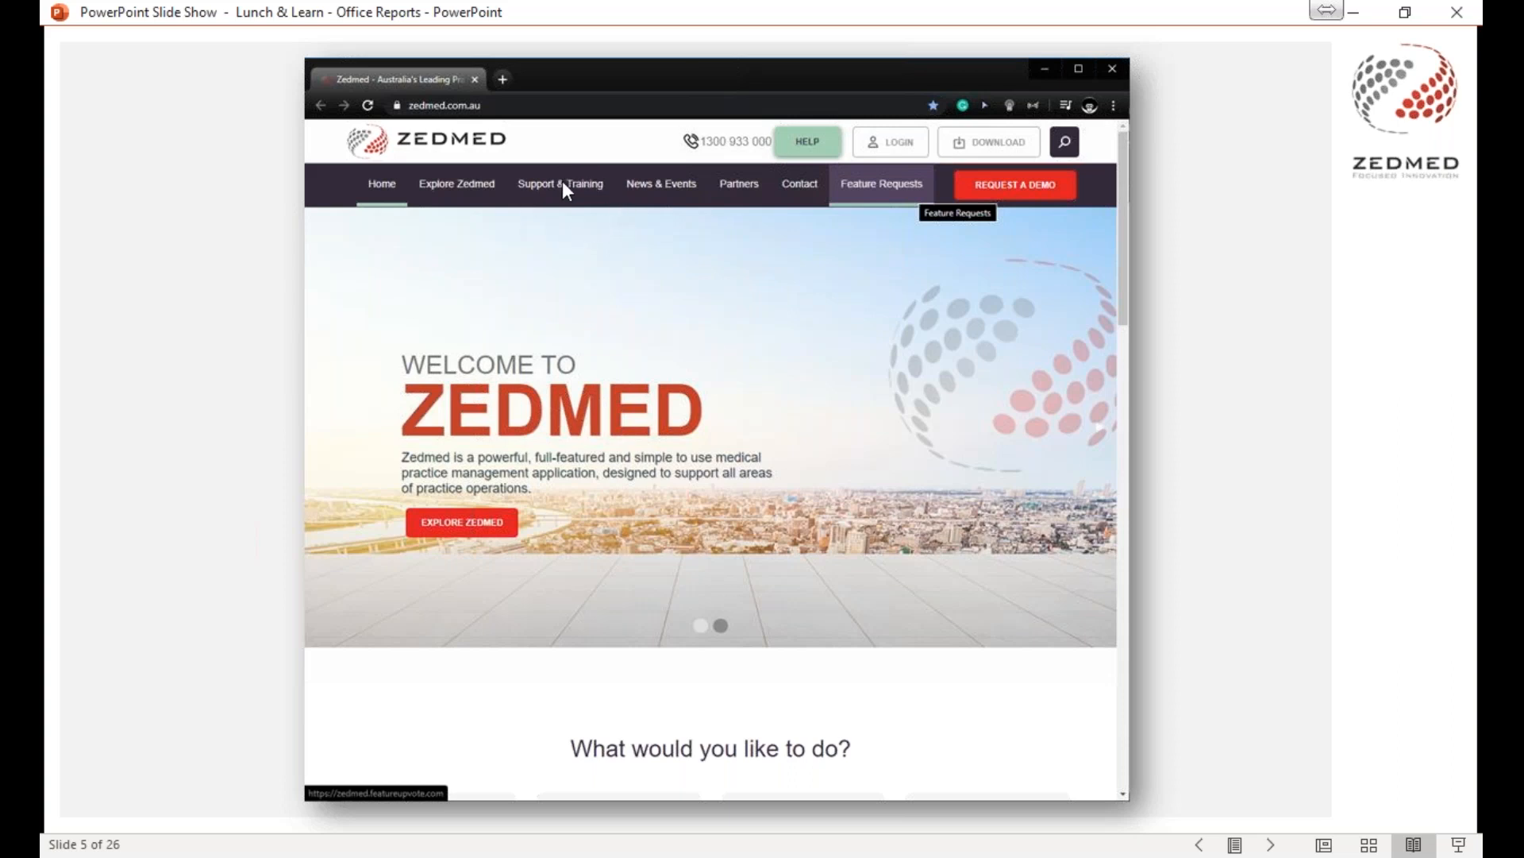
{"action": "left_click", "coordinate": [561, 225]}
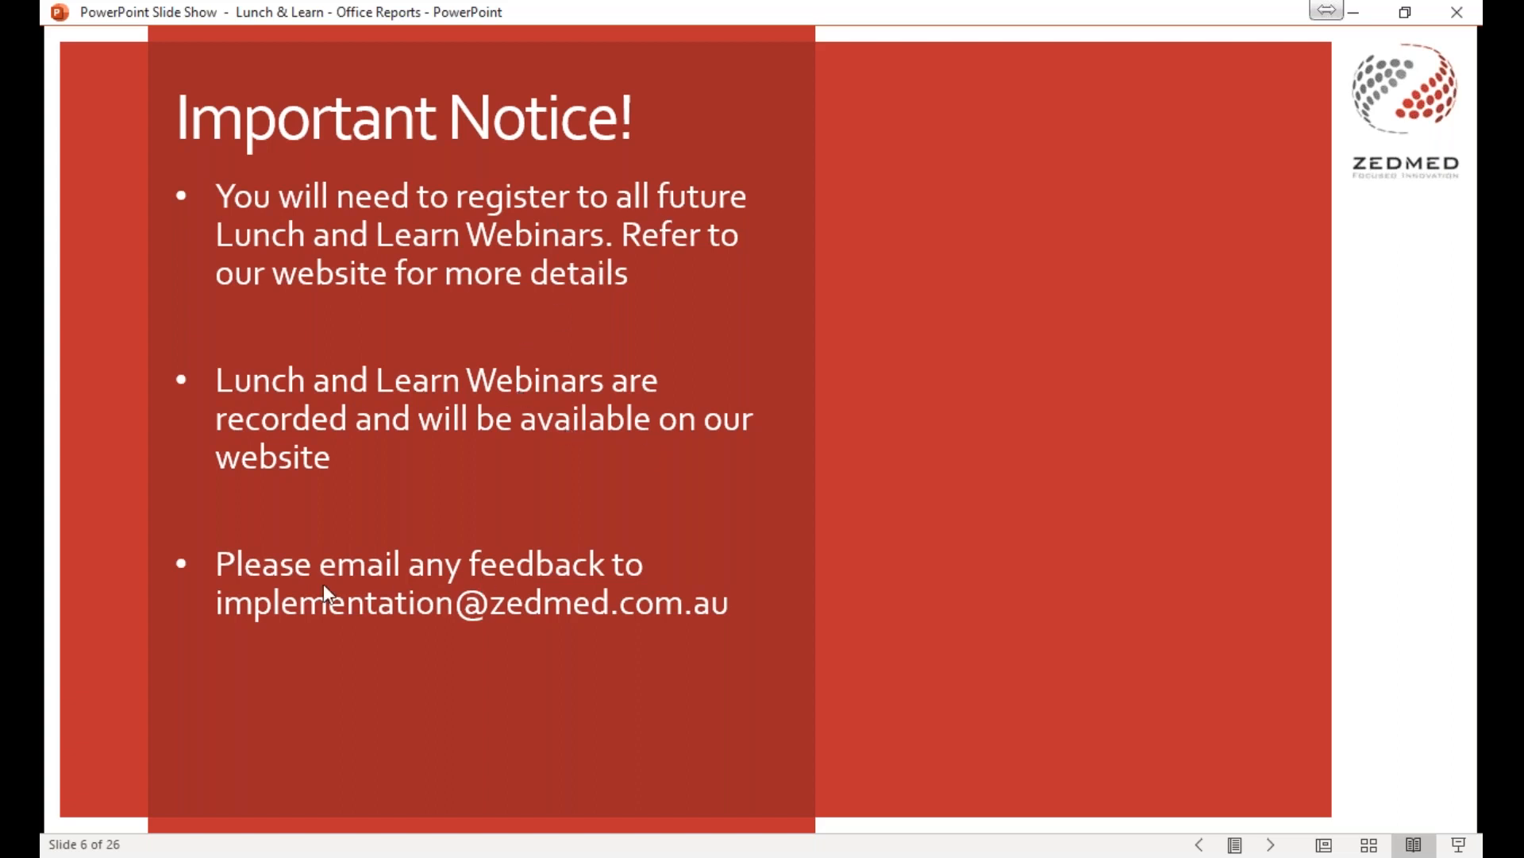
{"action": "left_click", "coordinate": [678, 543]}
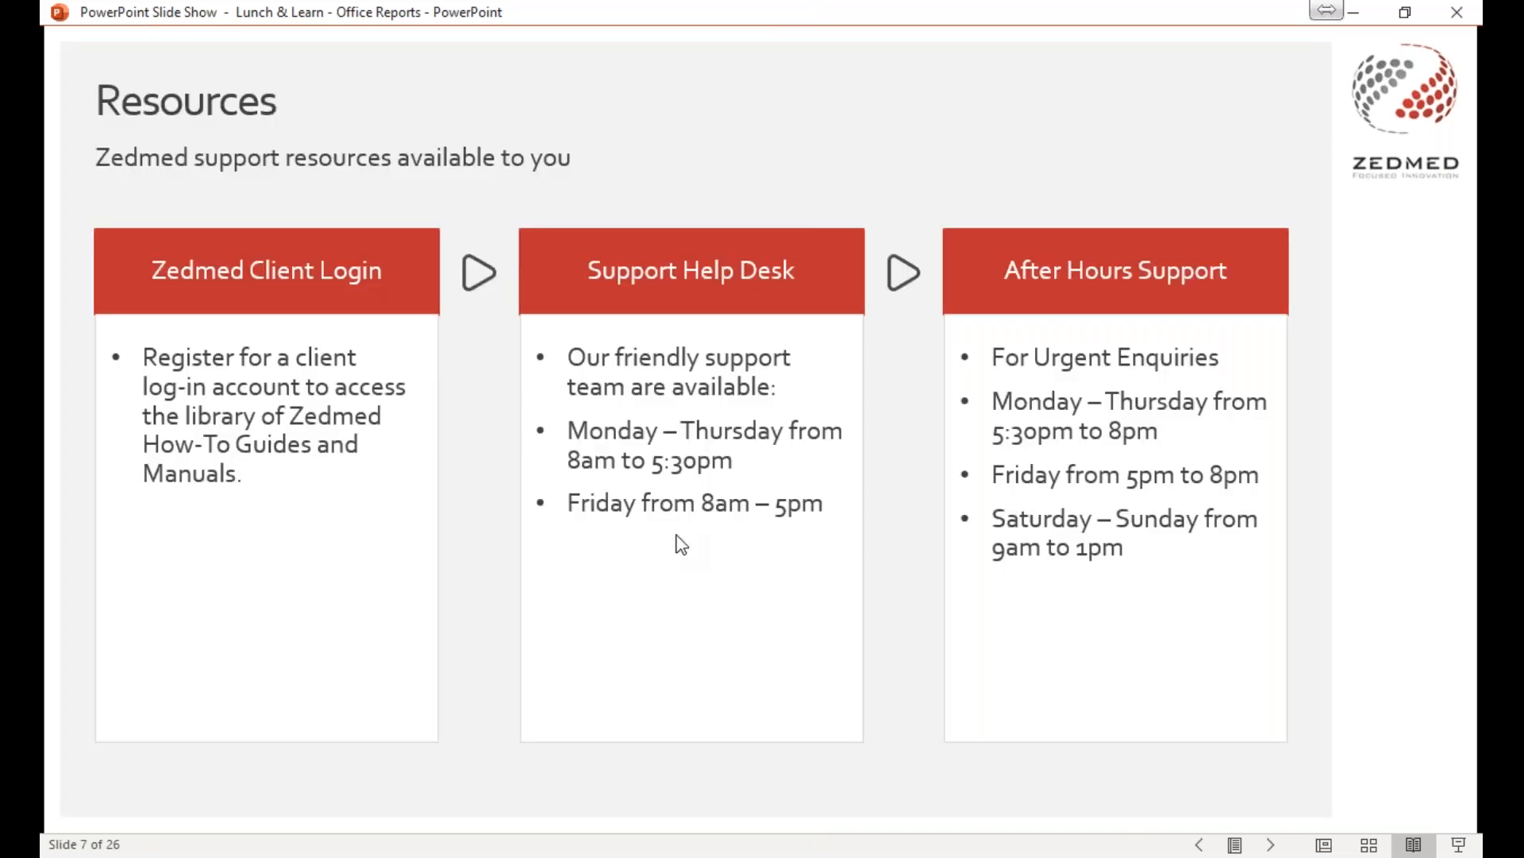